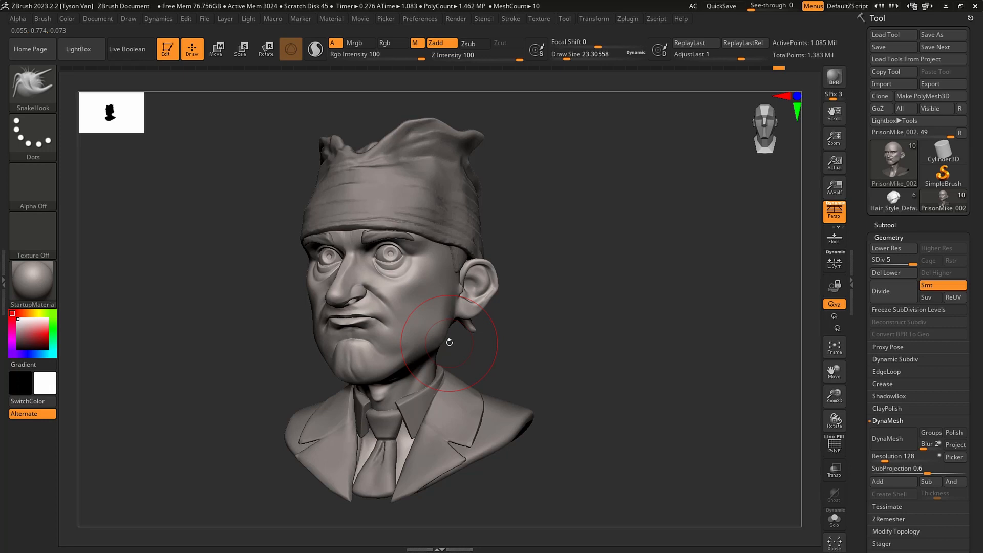
# Combine the character's visible subtools into one low-resolution posing mesh with Transpose Master's TPoseMesh, and show its subtool list.
pyautogui.moveTo(519, 391); pyautogui.dragTo(521, 392)
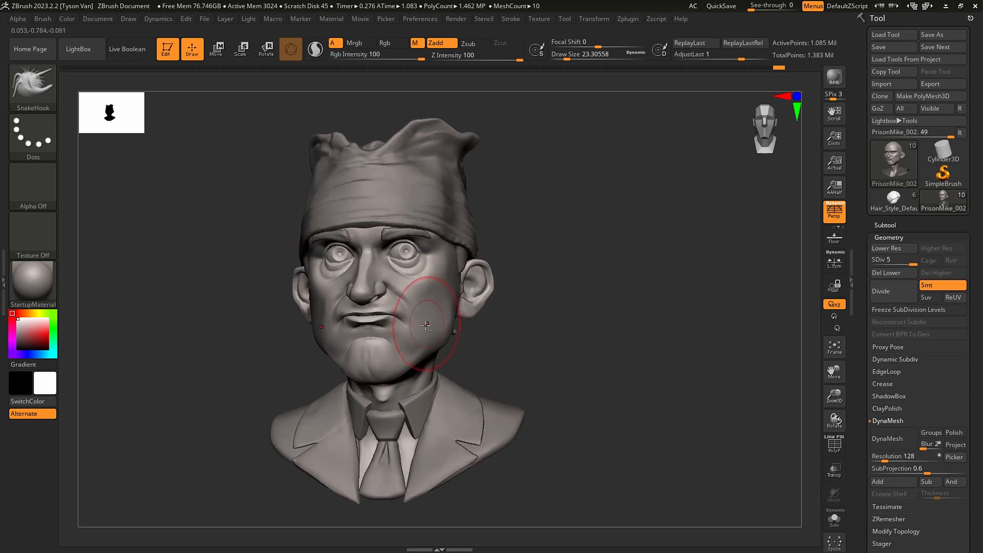
pyautogui.moveTo(474, 330)
pyautogui.keyDown('shift'); pyautogui.mouseDown()
pyautogui.moveTo(496, 332)
pyautogui.moveTo(476, 381)
pyautogui.moveTo(486, 423)
pyautogui.mouseUp(); pyautogui.keyUp('shift')
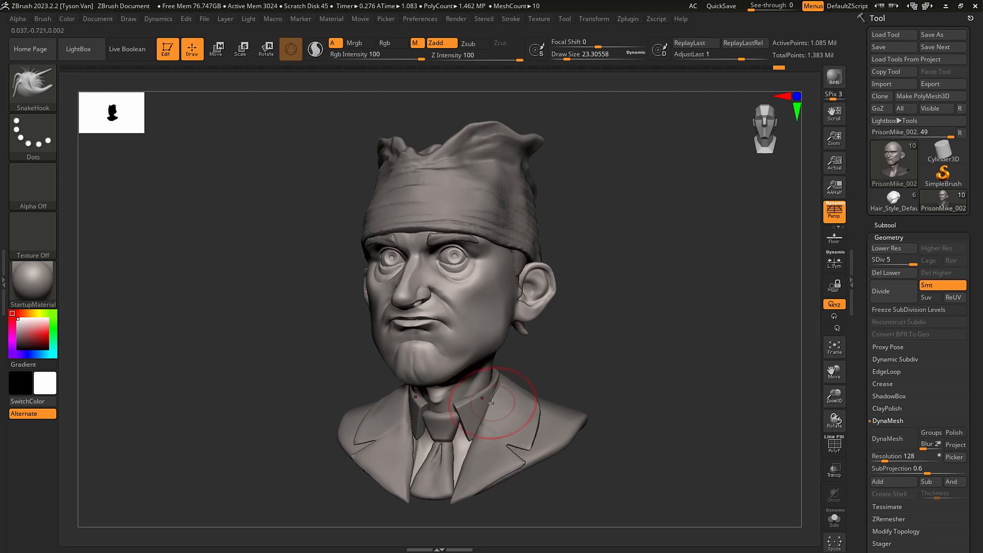
pyautogui.moveTo(525, 403)
pyautogui.mouseDown(button='right')
pyautogui.moveTo(514, 405)
pyautogui.moveTo(532, 409)
pyautogui.moveTo(528, 400)
pyautogui.mouseUp(button='right')
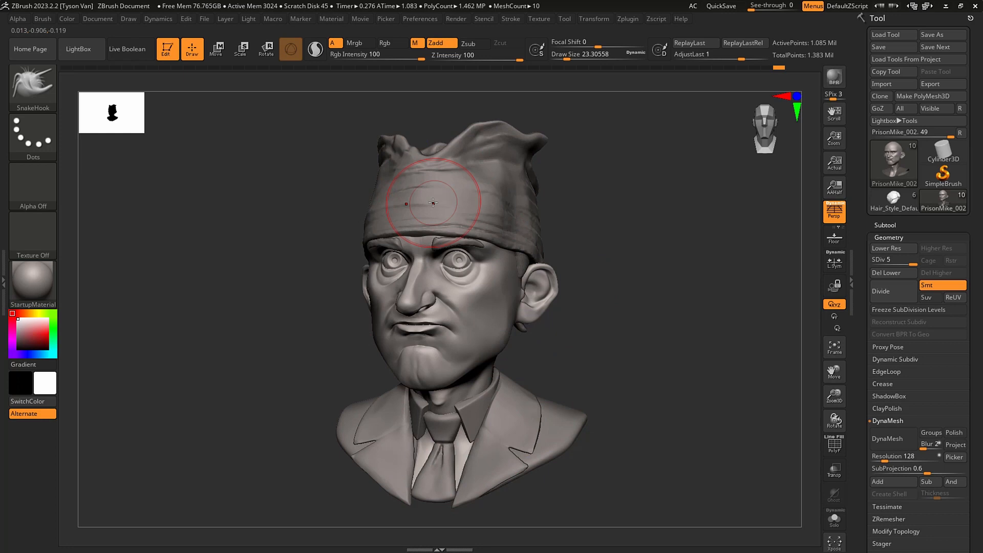
pyautogui.click(629, 19)
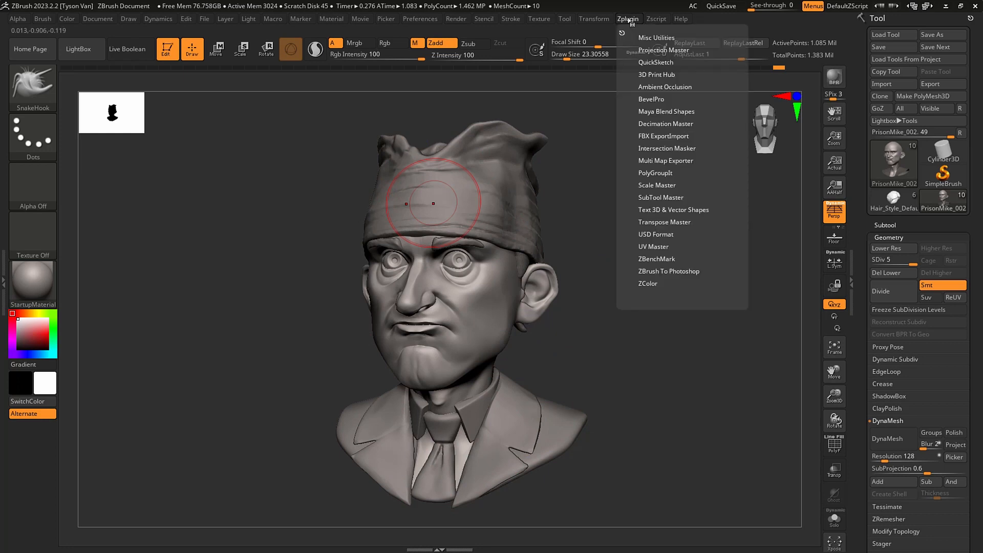
pyautogui.click(659, 222)
pyautogui.click(653, 238)
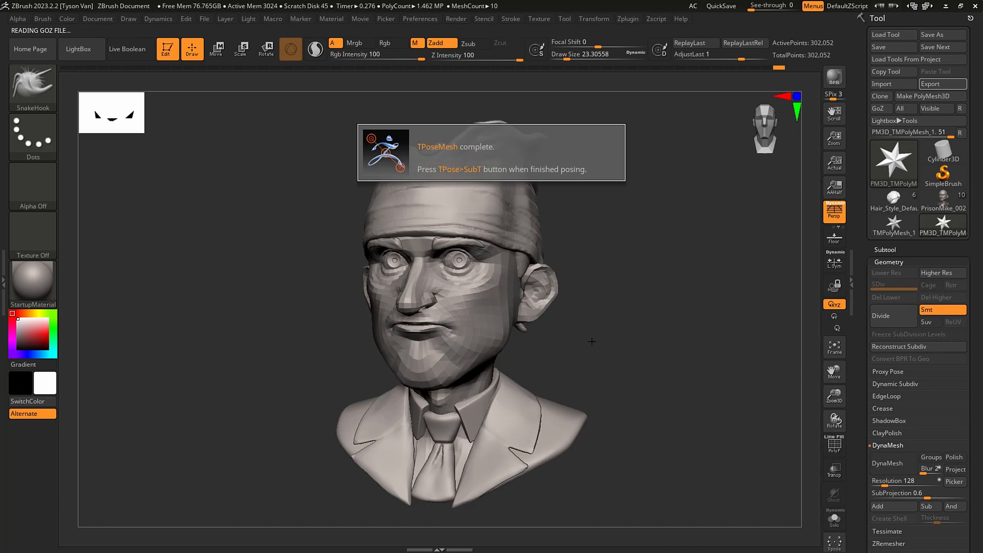
pyautogui.click(896, 250)
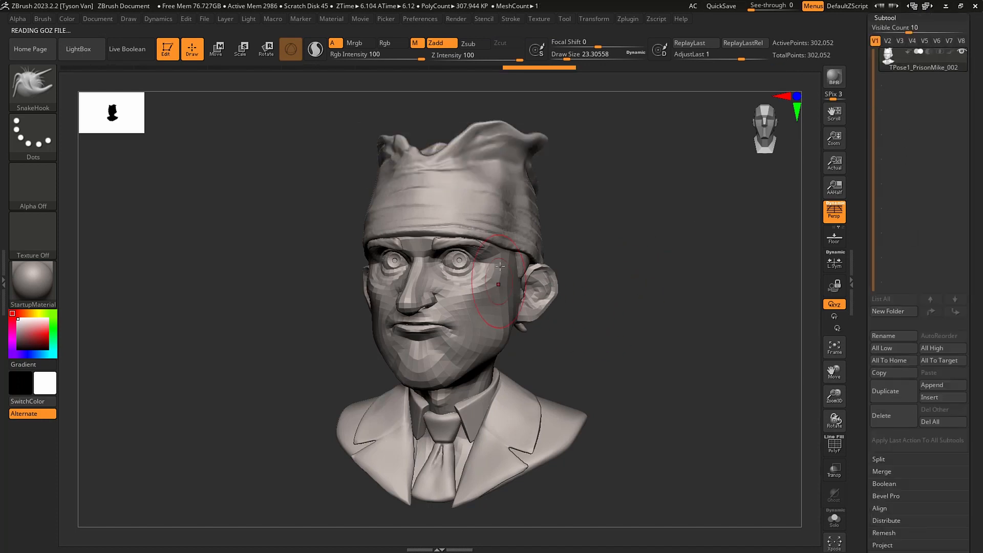
# Set the SnakeHook brush's draw size to about 20 for shaping the combined bust.
pyautogui.moveTo(499, 267); pyautogui.dragTo(520, 246, button='right')
pyautogui.moveTo(500, 205); pyautogui.dragTo(473, 198, button='right')
pyautogui.press('s')
pyautogui.moveTo(489, 193); pyautogui.dragTo(493, 192)
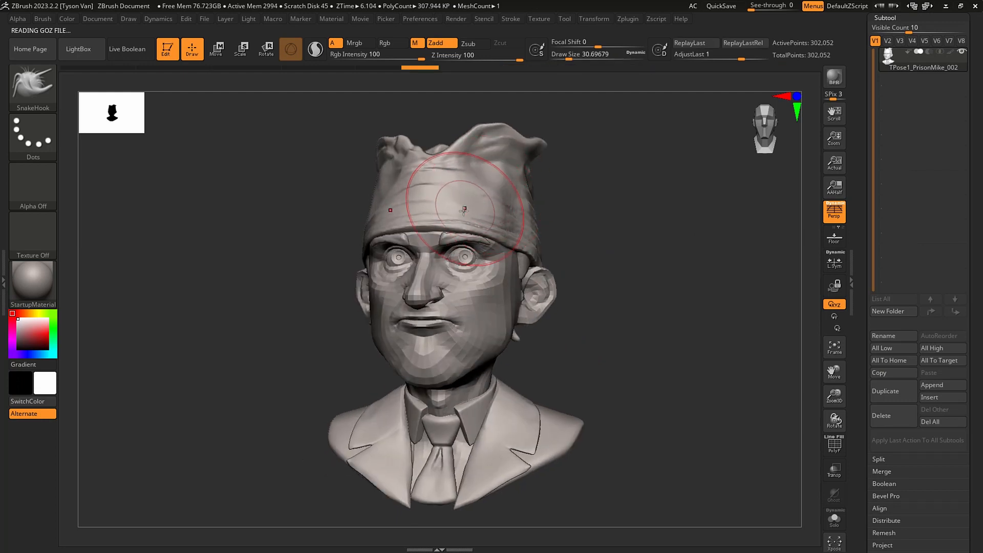
pyautogui.moveTo(464, 210); pyautogui.dragTo(451, 212, button='right')
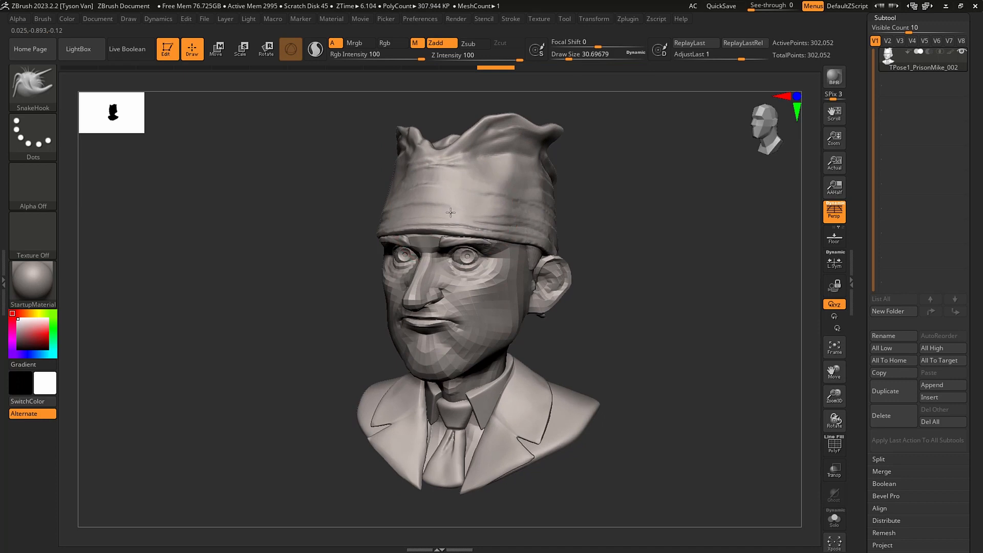
pyautogui.press('s')
pyautogui.moveTo(461, 221); pyautogui.dragTo(456, 221)
pyautogui.moveTo(451, 220); pyautogui.dragTo(454, 218, button='right')
# Mask the head in side profile with the MaskLasso brush and invert the mask so the bust is protected.
pyautogui.moveTo(480, 392); pyautogui.dragTo(569, 376, button='right')
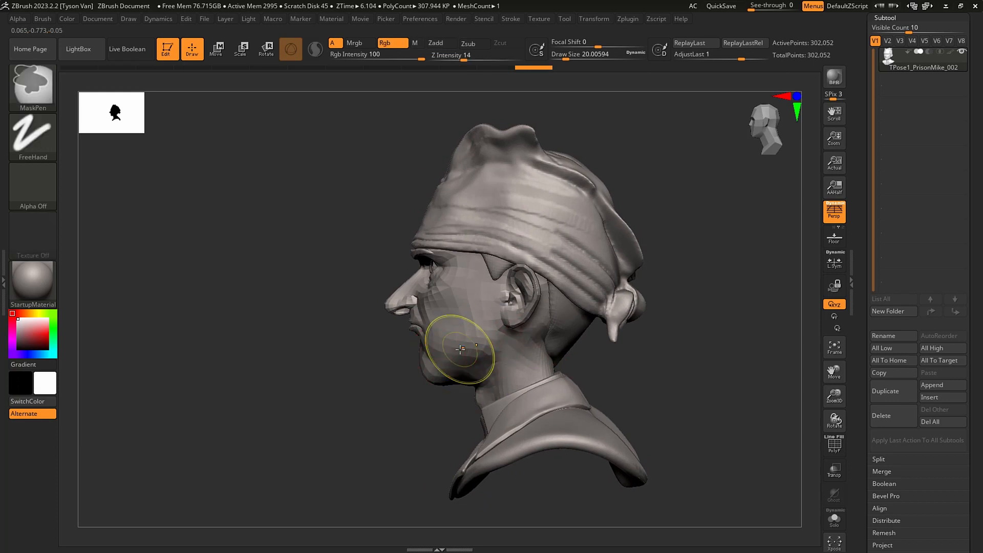
pyautogui.keyDown('ctrl'); pyautogui.click(50, 87); pyautogui.keyUp('ctrl')
pyautogui.click(254, 143)
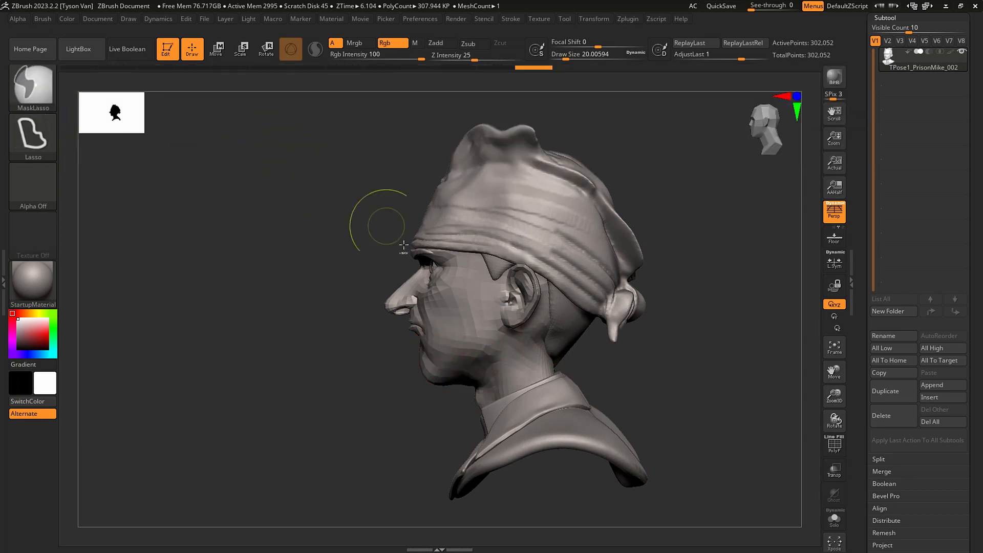
pyautogui.moveTo(328, 403)
pyautogui.keyDown('ctrl'); pyautogui.mouseDown()
pyautogui.moveTo(310, 279)
pyautogui.moveTo(725, 246)
pyautogui.moveTo(575, 361)
pyautogui.mouseUp(); pyautogui.keyUp('ctrl')
pyautogui.keyDown('ctrl'); pyautogui.click(619, 353); pyautogui.keyUp('ctrl')
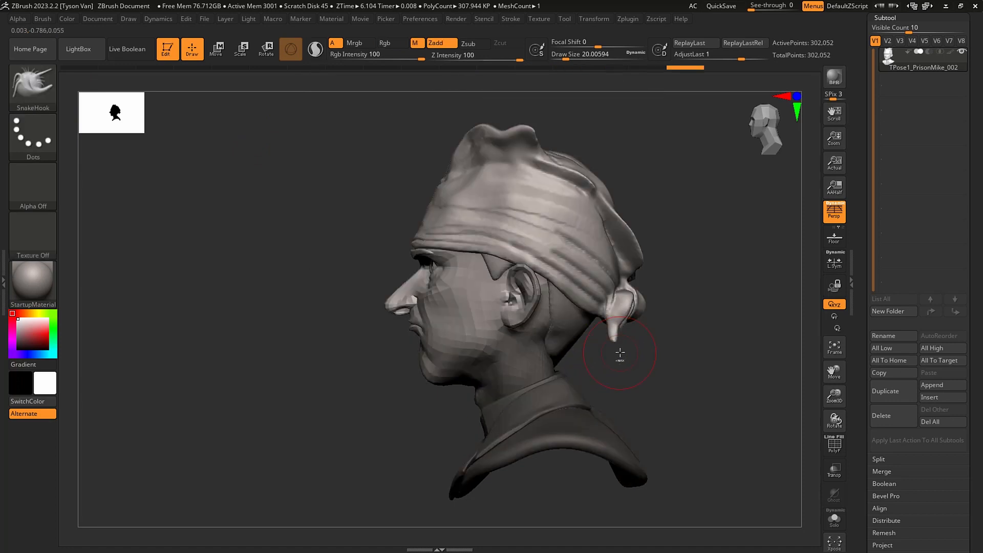
# Shift the unmasked head slightly forward and down with a vertical transpose line, with perspective off, and return to drawing without the mask.
pyautogui.moveTo(638, 349)
pyautogui.mouseDown()
pyautogui.moveTo(659, 340)
pyautogui.moveTo(641, 359)
pyautogui.mouseUp()
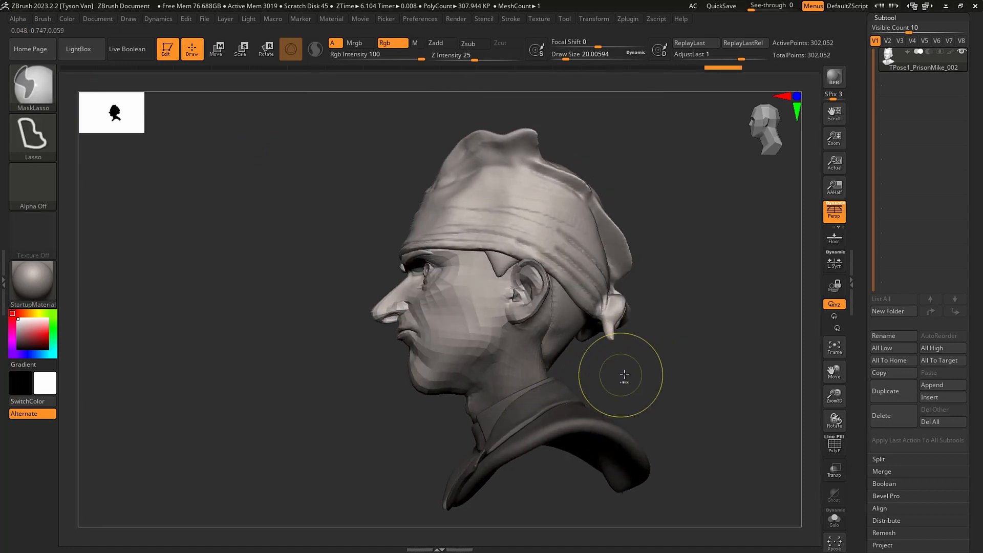
pyautogui.press('w')
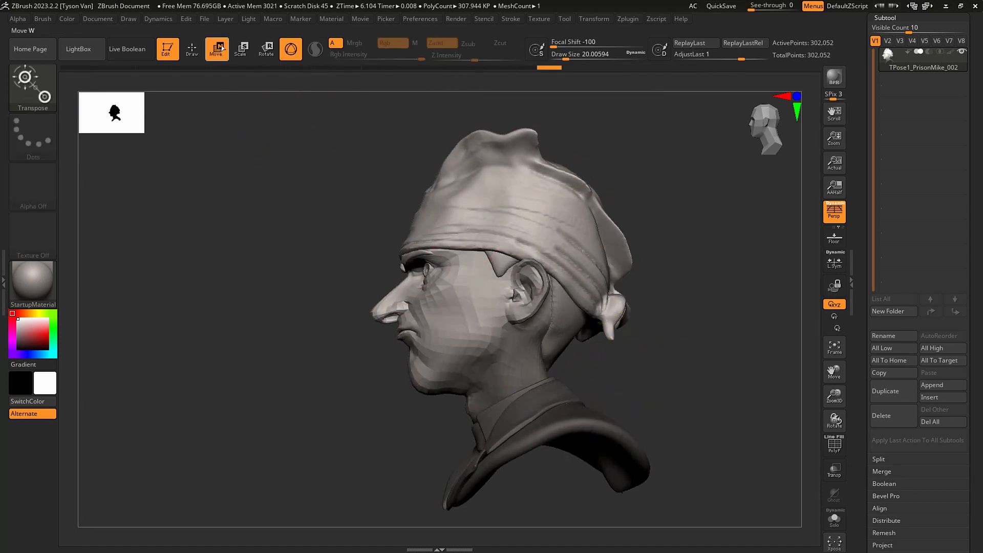
pyautogui.click(291, 49)
pyautogui.keyDown('shift'); pyautogui.moveTo(487, 318); pyautogui.dragTo(511, 354, button='right'); pyautogui.keyUp('shift')
pyautogui.keyDown('shift'); pyautogui.moveTo(507, 382); pyautogui.dragTo(508, 256); pyautogui.keyUp('shift')
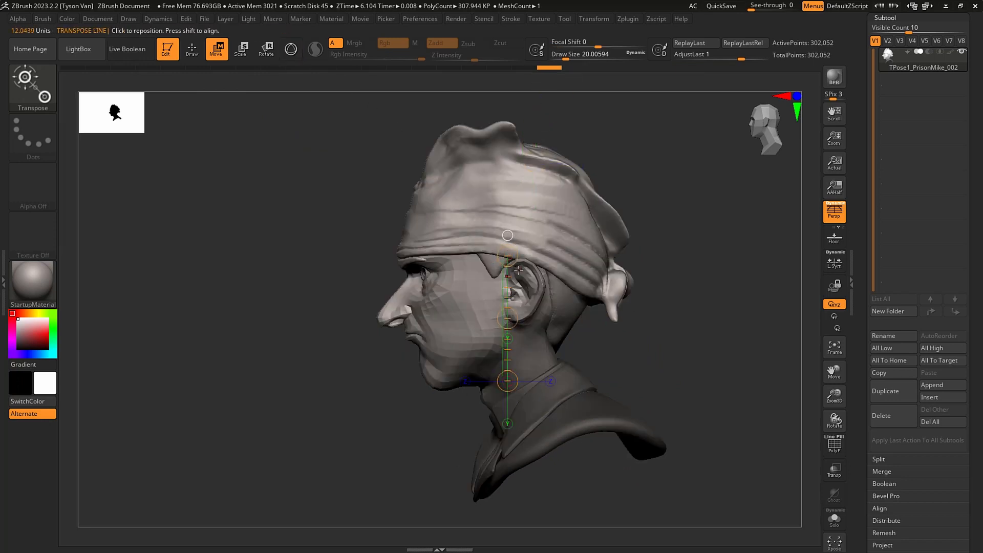
pyautogui.press('p')
pyautogui.moveTo(505, 318); pyautogui.dragTo(495, 327)
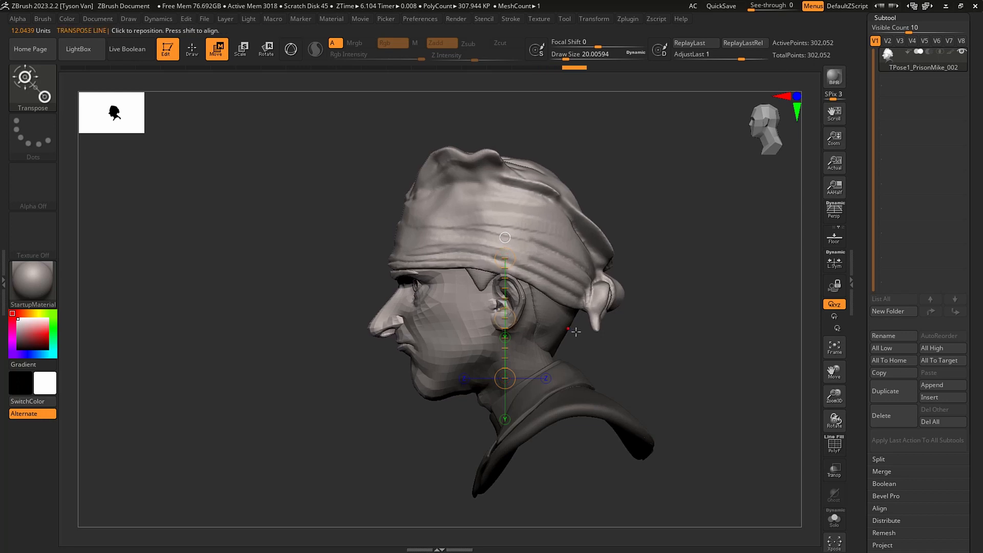
pyautogui.moveTo(543, 334)
pyautogui.mouseDown(button='right')
pyautogui.moveTo(615, 331)
pyautogui.moveTo(630, 344)
pyautogui.moveTo(554, 351)
pyautogui.moveTo(562, 336)
pyautogui.mouseUp(button='right')
pyautogui.press('q')
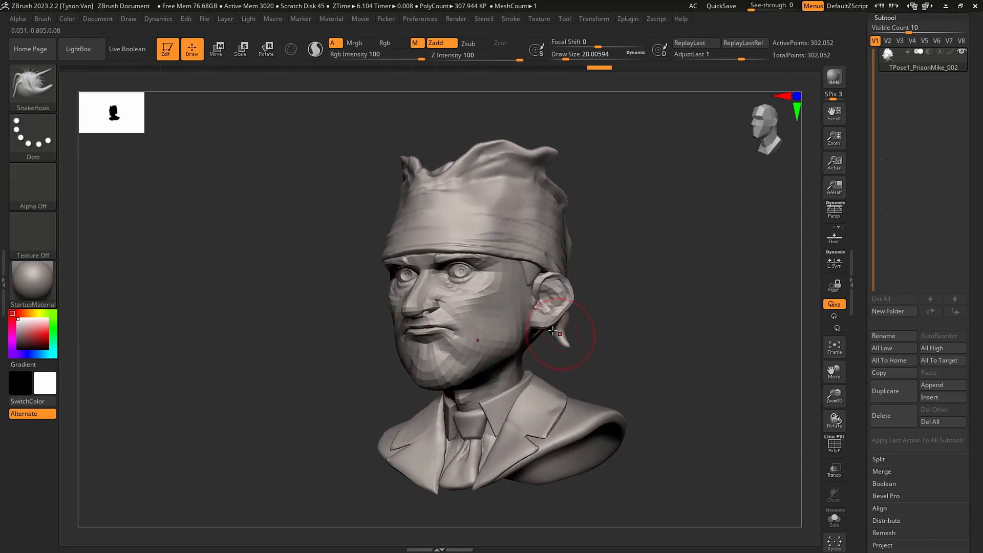
pyautogui.moveTo(491, 335)
pyautogui.mouseDown(button='right')
pyautogui.moveTo(461, 336)
pyautogui.moveTo(517, 332)
pyautogui.moveTo(517, 345)
pyautogui.mouseUp(button='right')
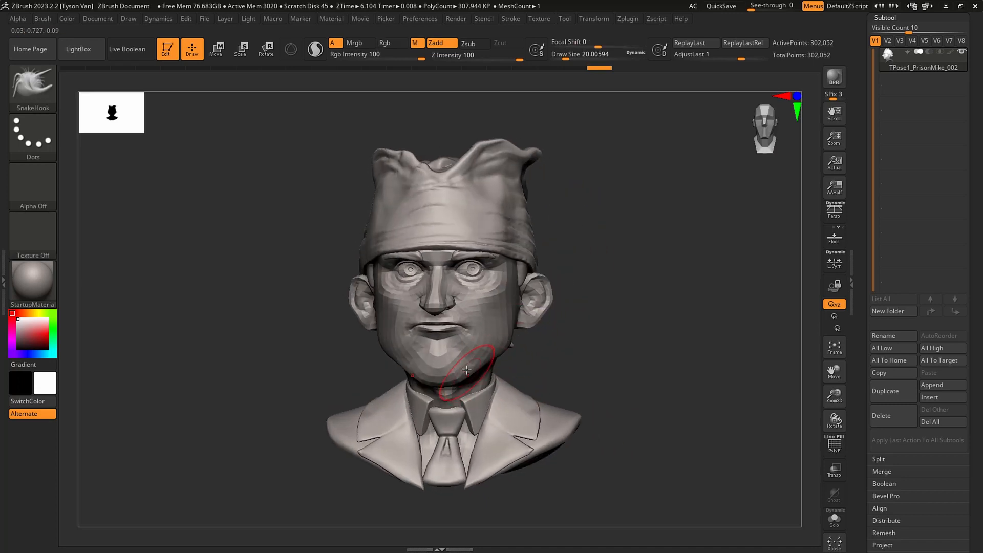
# Turn perspective back on and pull the shoulders outward using SnakeHook at draw sizes of about 39 and 33.
pyautogui.press('s')
pyautogui.moveTo(463, 373); pyautogui.dragTo(469, 373)
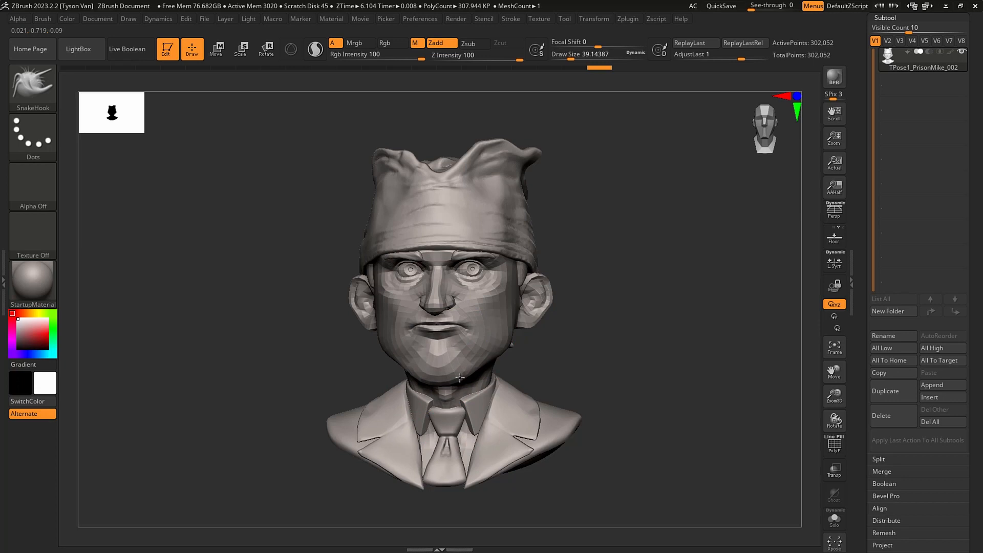
pyautogui.moveTo(460, 383); pyautogui.dragTo(491, 373, button='right')
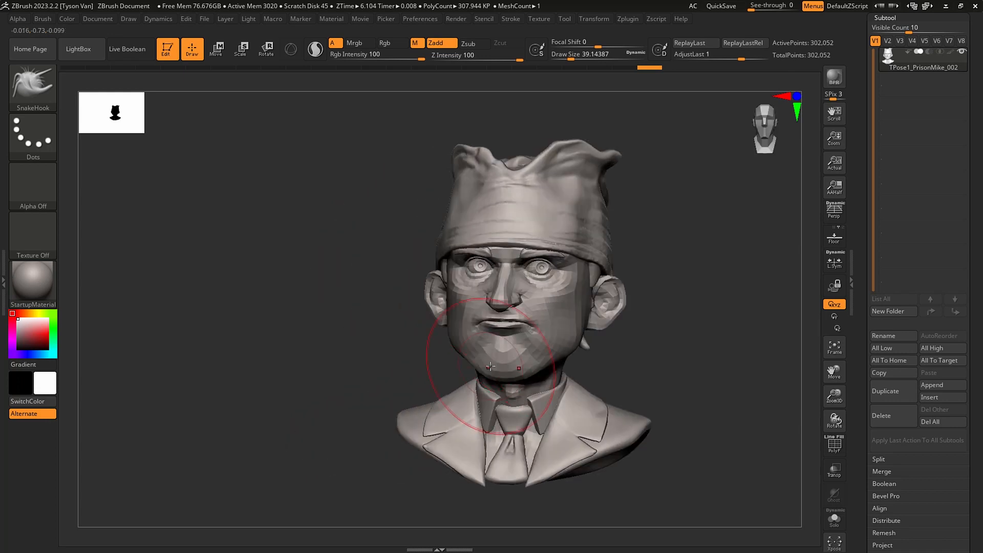
pyautogui.press('p')
pyautogui.moveTo(584, 396)
pyautogui.mouseDown(button='right')
pyautogui.moveTo(558, 394)
pyautogui.moveTo(577, 387)
pyautogui.mouseUp(button='right')
pyautogui.moveTo(578, 387); pyautogui.dragTo(600, 394)
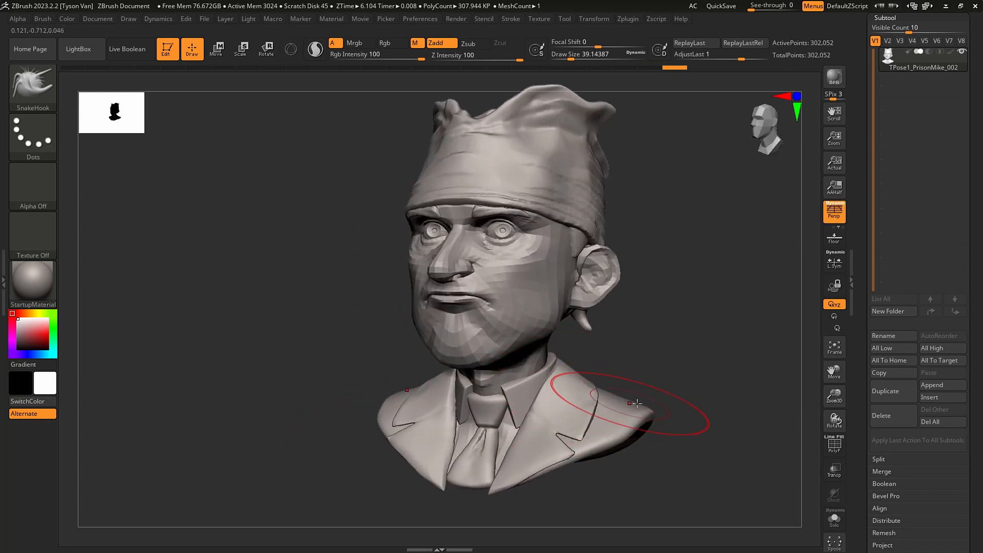
pyautogui.moveTo(631, 405); pyautogui.dragTo(646, 410, button='right')
pyautogui.press('s')
pyautogui.moveTo(644, 411); pyautogui.dragTo(641, 410)
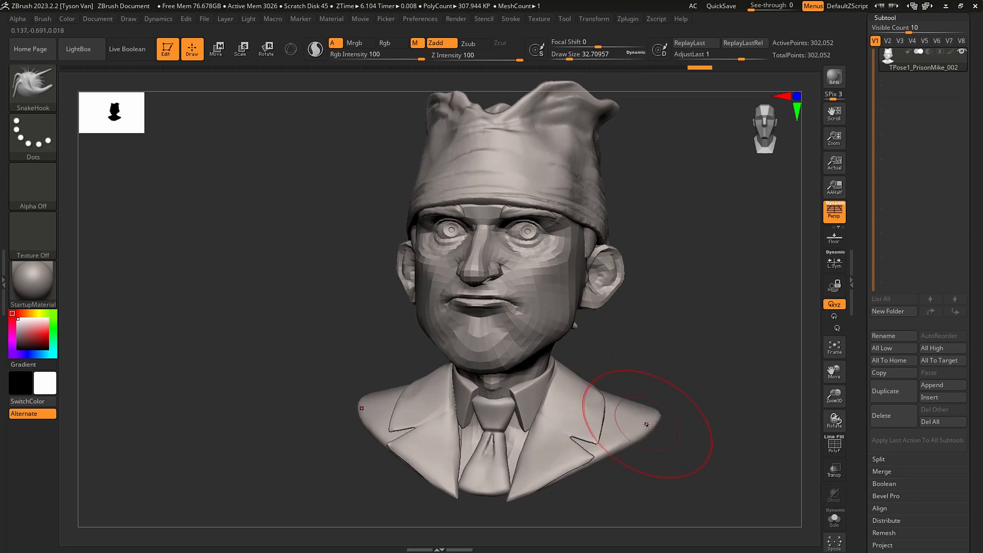
pyautogui.moveTo(624, 433)
pyautogui.mouseDown(button='right')
pyautogui.moveTo(625, 410)
pyautogui.moveTo(575, 358)
pyautogui.moveTo(516, 333)
pyautogui.mouseUp(button='right')
# Refine the ears and the sides of the head with SnakeHook at draw sizes of 28.75 and about 23.
pyautogui.press('s')
pyautogui.moveTo(570, 331); pyautogui.dragTo(600, 321)
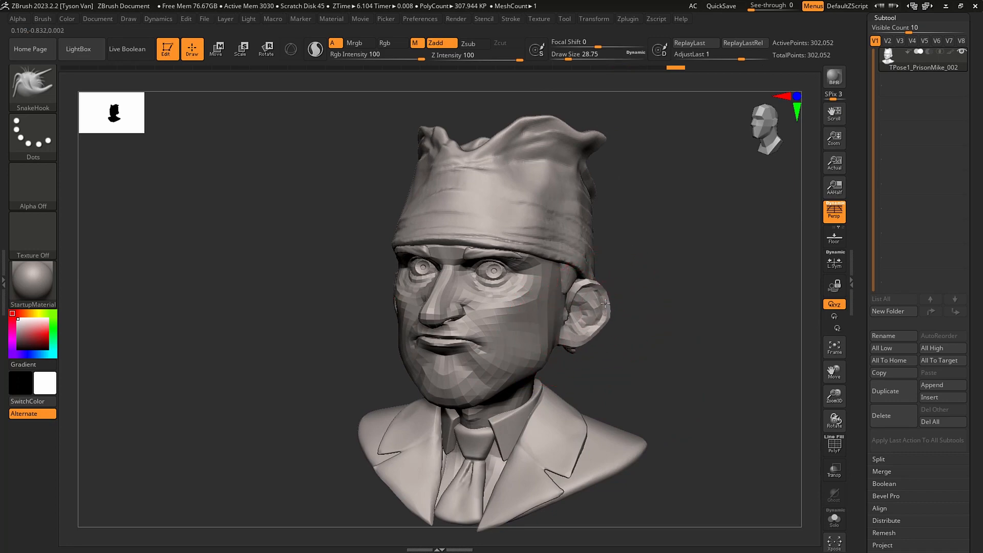
pyautogui.moveTo(605, 303)
pyautogui.mouseDown(button='right')
pyautogui.moveTo(512, 259)
pyautogui.moveTo(493, 238)
pyautogui.mouseUp(button='right')
pyautogui.press('s')
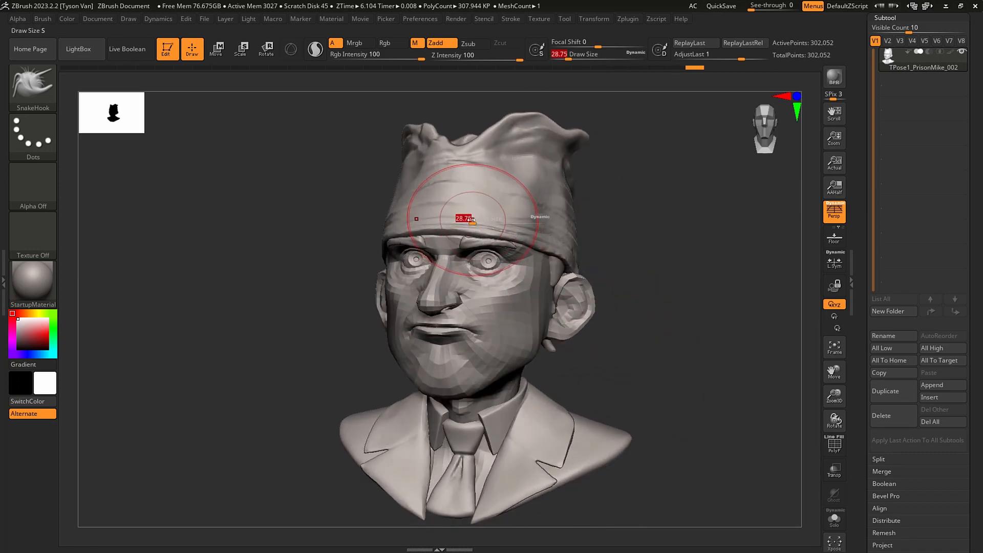
pyautogui.moveTo(471, 219)
pyautogui.mouseDown()
pyautogui.moveTo(445, 216)
pyautogui.moveTo(518, 208)
pyautogui.moveTo(557, 219)
pyautogui.mouseUp()
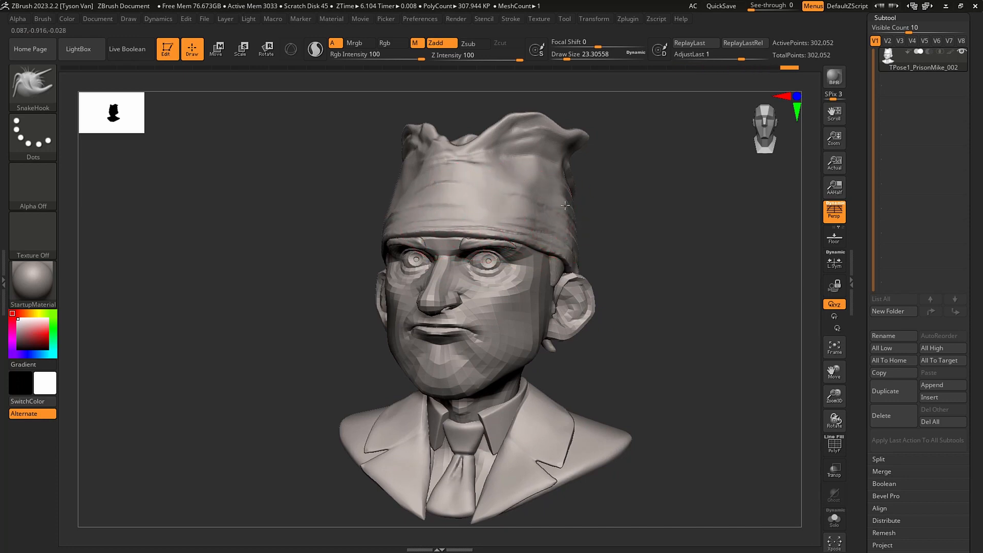
pyautogui.moveTo(614, 204); pyautogui.dragTo(580, 206)
pyautogui.moveTo(627, 206)
pyautogui.mouseDown()
pyautogui.moveTo(560, 220)
pyautogui.moveTo(583, 246)
pyautogui.moveTo(581, 271)
pyautogui.mouseUp()
pyautogui.moveTo(631, 280); pyautogui.dragTo(585, 299)
# Adjust the back of the jacket collar and shoulders using SnakeHook at a draw size of about 20.
pyautogui.press('s')
pyautogui.moveTo(585, 300)
pyautogui.mouseDown()
pyautogui.moveTo(595, 310)
pyautogui.moveTo(585, 302)
pyautogui.mouseUp()
pyautogui.moveTo(556, 358)
pyautogui.mouseDown()
pyautogui.moveTo(595, 365)
pyautogui.moveTo(567, 381)
pyautogui.mouseUp()
pyautogui.press('s')
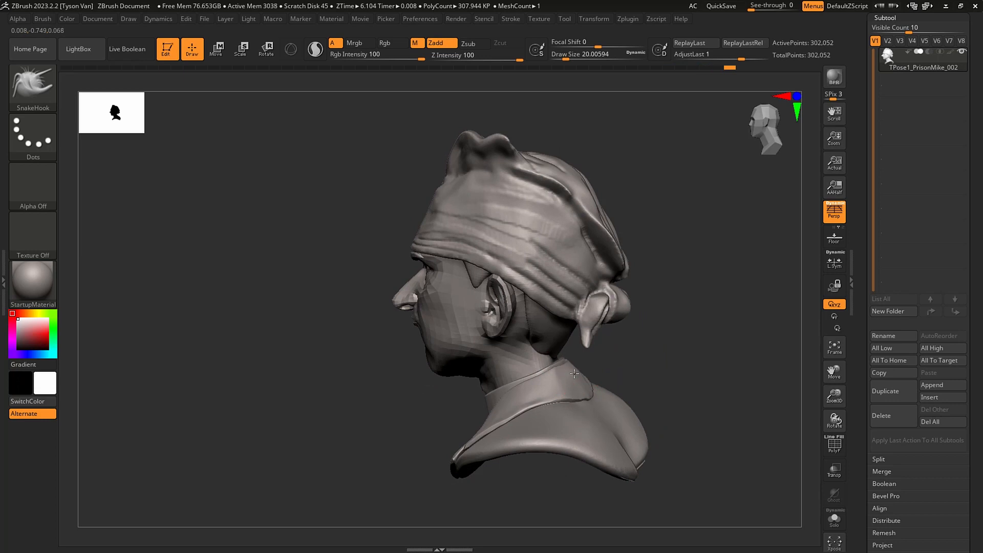
pyautogui.moveTo(571, 379)
pyautogui.mouseDown(button='right')
pyautogui.moveTo(558, 377)
pyautogui.moveTo(575, 391)
pyautogui.mouseUp(button='right')
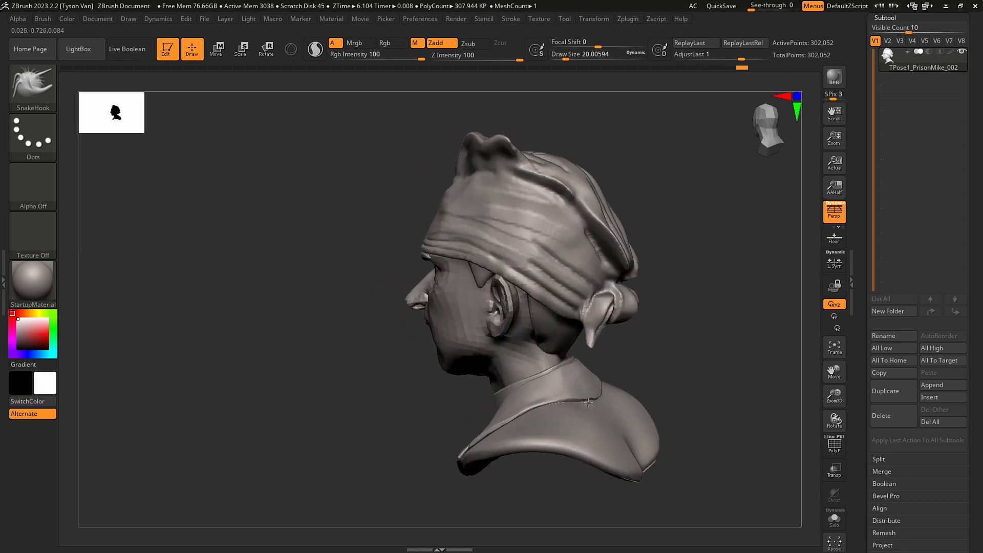
pyautogui.moveTo(610, 423)
pyautogui.mouseDown(button='right')
pyautogui.moveTo(593, 418)
pyautogui.moveTo(598, 404)
pyautogui.mouseUp(button='right')
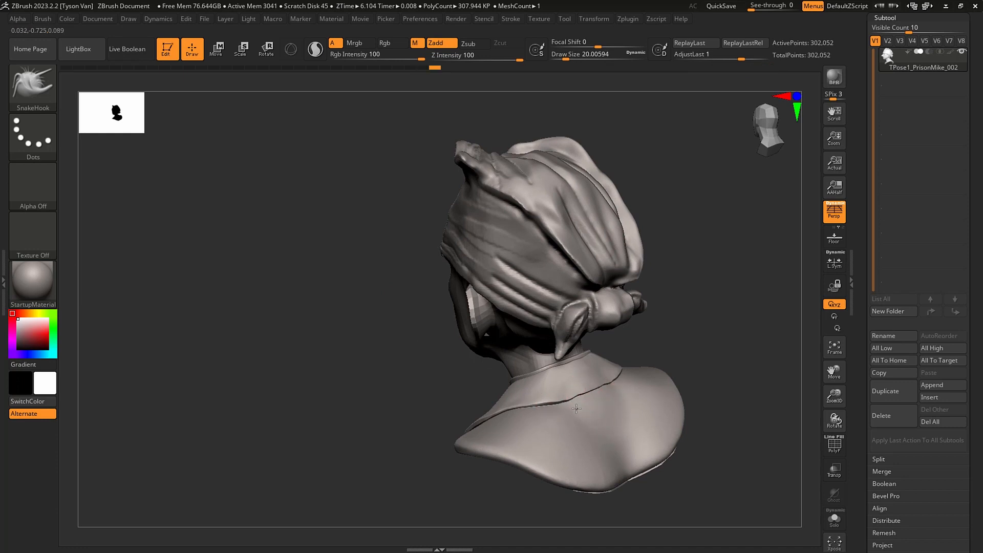
pyautogui.moveTo(577, 419)
pyautogui.mouseDown(button='right')
pyautogui.moveTo(542, 393)
pyautogui.moveTo(499, 412)
pyautogui.moveTo(474, 371)
pyautogui.moveTo(460, 284)
pyautogui.moveTo(420, 328)
pyautogui.moveTo(402, 279)
pyautogui.mouseUp(button='right')
# Switch to the Move Topological brush and fine-tune the face at a draw size of about 9.4.
pyautogui.click(45, 75)
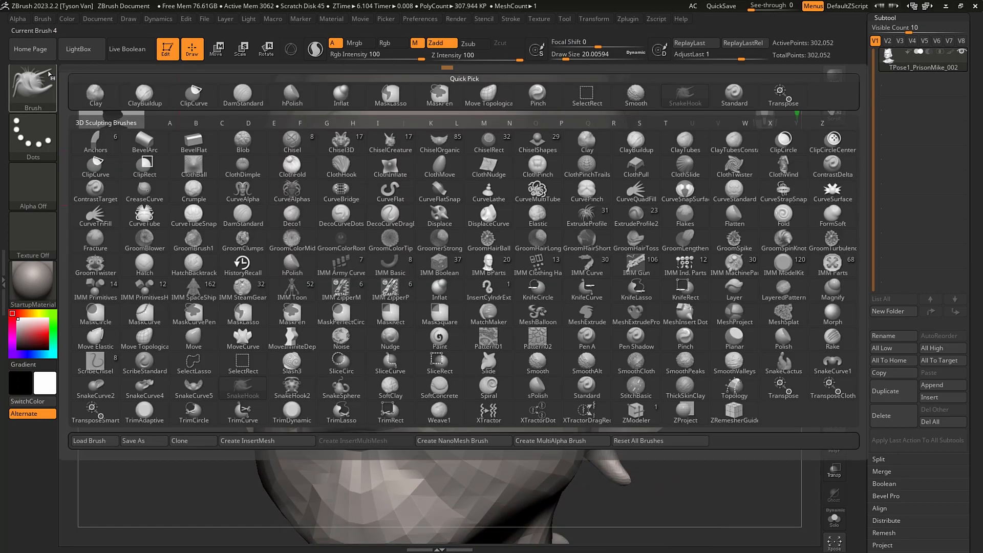
pyautogui.click(434, 99)
pyautogui.moveTo(461, 245); pyautogui.dragTo(451, 287, button='right')
pyautogui.press('s')
pyautogui.moveTo(457, 297); pyautogui.dragTo(451, 297)
pyautogui.moveTo(507, 296)
pyautogui.mouseDown(button='right')
pyautogui.moveTo(454, 297)
pyautogui.moveTo(466, 299)
pyautogui.moveTo(447, 250)
pyautogui.mouseUp(button='right')
# Transfer the posed changes back to the original full-resolution subtools with Transpose Master's TPose|SubT.
pyautogui.moveTo(502, 337); pyautogui.dragTo(527, 340, button='right')
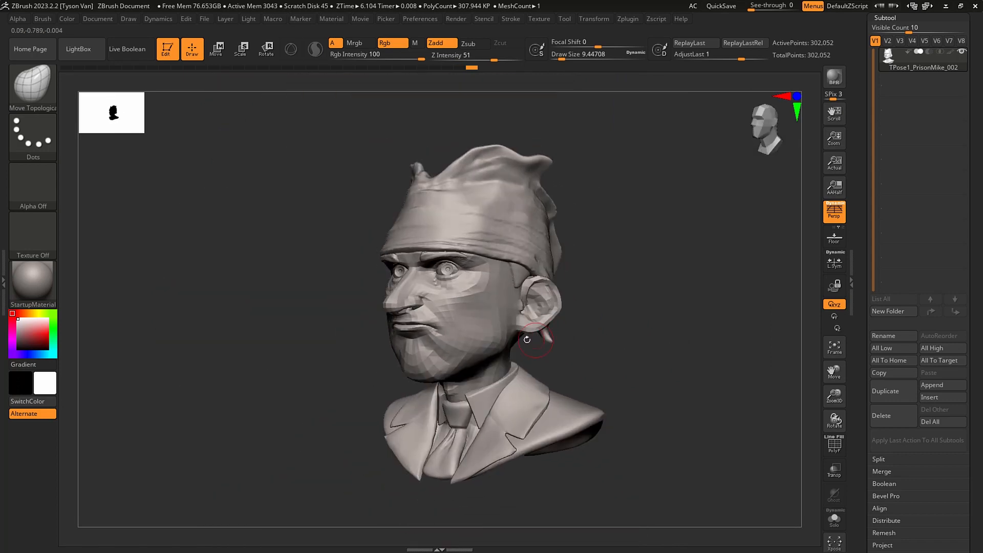
pyautogui.click(628, 21)
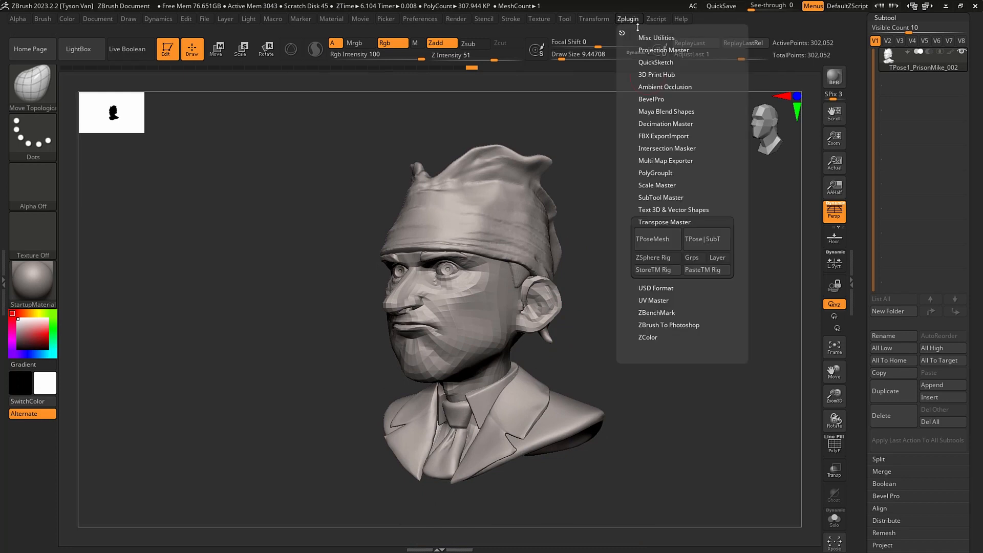
pyautogui.click(707, 239)
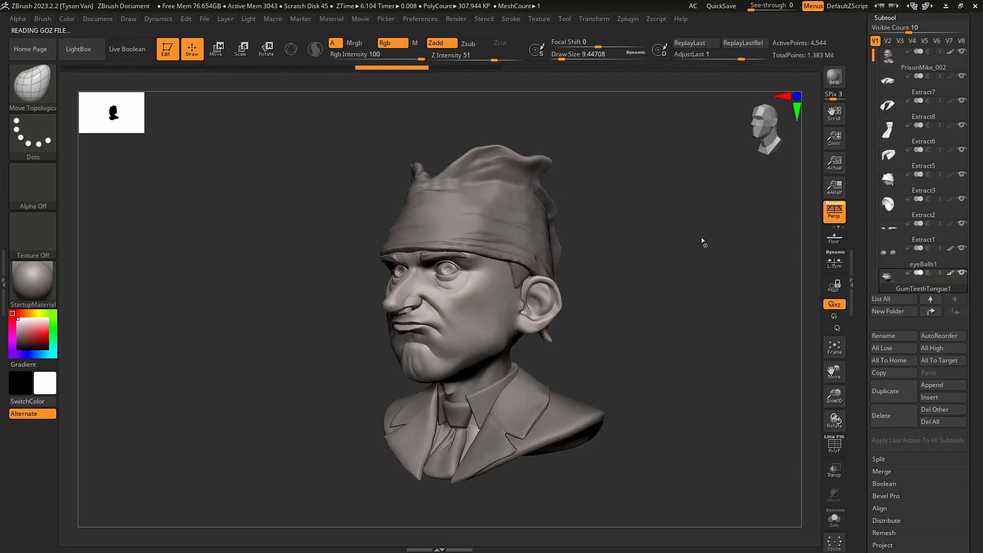
# Select the bandana subtool Extract3 and reshape its back folds and side edge with Move Topological at a draw size of about 17.
pyautogui.moveTo(633, 340)
pyautogui.mouseDown()
pyautogui.moveTo(577, 327)
pyautogui.moveTo(599, 327)
pyautogui.moveTo(589, 328)
pyautogui.moveTo(577, 279)
pyautogui.moveTo(552, 273)
pyautogui.mouseUp()
pyautogui.press(']')
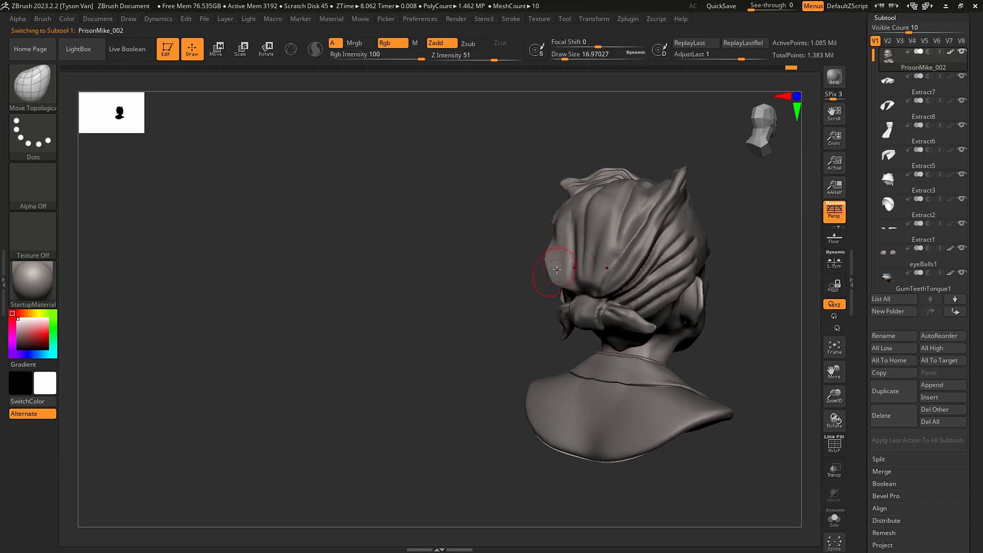
pyautogui.keyDown('alt'); pyautogui.click(559, 268); pyautogui.keyUp('alt')
pyautogui.moveTo(558, 269)
pyautogui.keyDown('ctrl'); pyautogui.mouseDown(button='right')
pyautogui.moveTo(566, 280)
pyautogui.moveTo(561, 268)
pyautogui.moveTo(544, 274)
pyautogui.mouseUp(button='right'); pyautogui.keyUp('ctrl')
pyautogui.press('f')
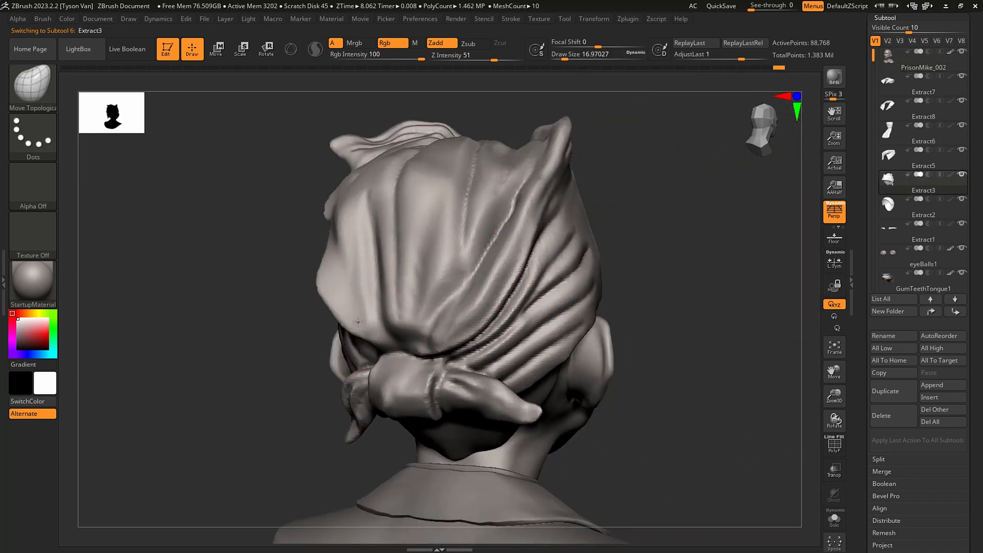
pyautogui.moveTo(363, 325); pyautogui.dragTo(366, 285)
pyautogui.keyDown('shift'); pyautogui.moveTo(365, 286); pyautogui.dragTo(338, 277, button='right'); pyautogui.keyUp('shift')
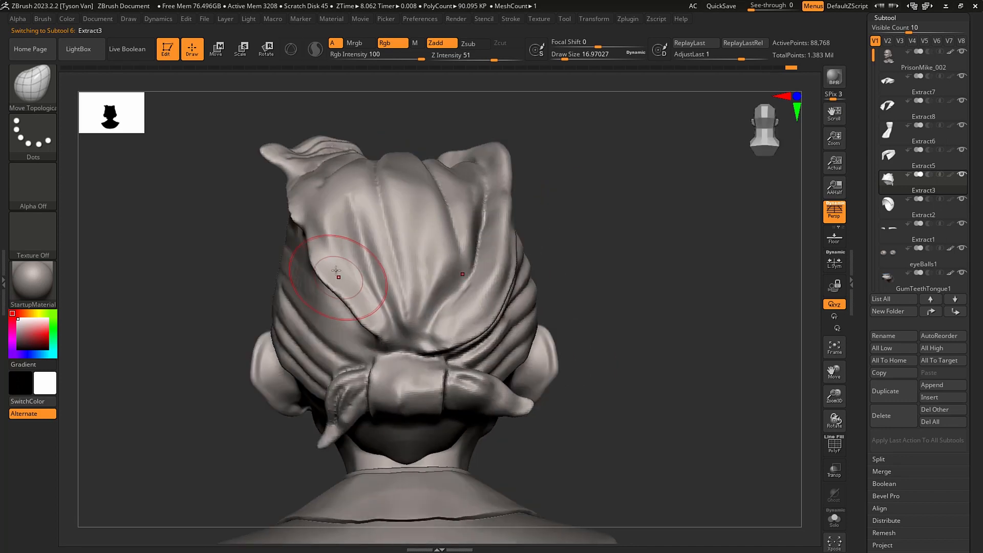
pyautogui.moveTo(338, 272)
pyautogui.mouseDown()
pyautogui.moveTo(330, 297)
pyautogui.moveTo(302, 228)
pyautogui.moveTo(309, 268)
pyautogui.mouseUp()
pyautogui.moveTo(362, 307); pyautogui.dragTo(352, 318, button='right')
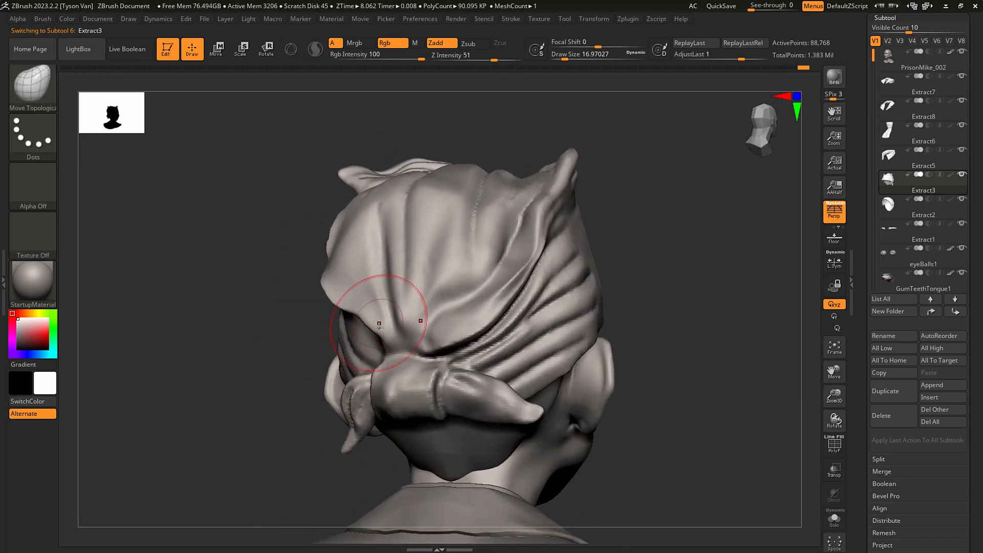
# Adjust the rear profile of the bandana around the knot with Move Topological, raising the draw size to about 56.5.
pyautogui.press('s')
pyautogui.moveTo(358, 307); pyautogui.dragTo(382, 322)
pyautogui.moveTo(382, 323); pyautogui.dragTo(412, 328, button='right')
pyautogui.press('s')
pyautogui.moveTo(411, 330); pyautogui.dragTo(421, 331)
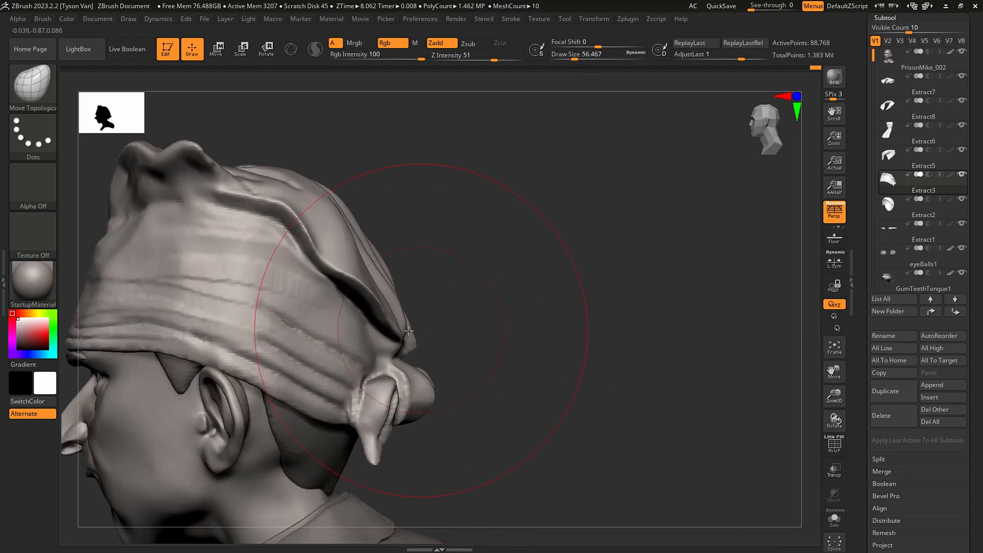
pyautogui.moveTo(421, 334)
pyautogui.keyDown('ctrl'); pyautogui.mouseDown(button='right')
pyautogui.moveTo(400, 318)
pyautogui.moveTo(426, 322)
pyautogui.mouseUp(button='right'); pyautogui.keyUp('ctrl')
# Make the head subtool PrisonMike_002 active and isolate it in Solo mode.
pyautogui.moveTo(366, 336)
pyautogui.mouseDown(button='right')
pyautogui.moveTo(398, 327)
pyautogui.moveTo(417, 346)
pyautogui.moveTo(469, 319)
pyautogui.moveTo(444, 321)
pyautogui.moveTo(461, 485)
pyautogui.mouseUp(button='right')
pyautogui.keyDown('alt'); pyautogui.click(494, 482); pyautogui.keyUp('alt')
pyautogui.click(835, 519)
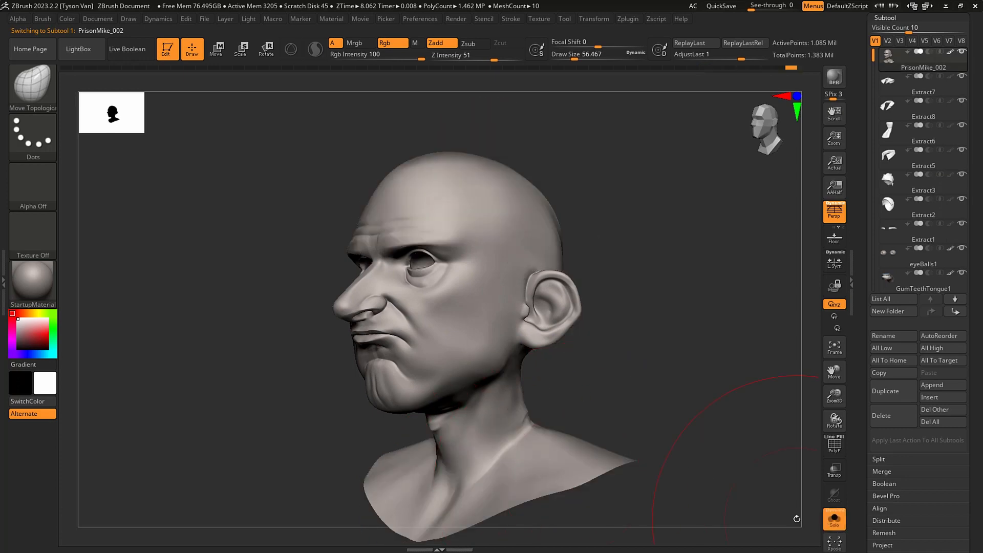
# Refine and smooth the neck and the area below the jaw at a draw size of about 15.6.
pyautogui.moveTo(630, 482)
pyautogui.mouseDown(button='right')
pyautogui.moveTo(571, 417)
pyautogui.moveTo(540, 419)
pyautogui.mouseUp(button='right')
pyautogui.press('s')
pyautogui.moveTo(541, 418); pyautogui.dragTo(538, 418)
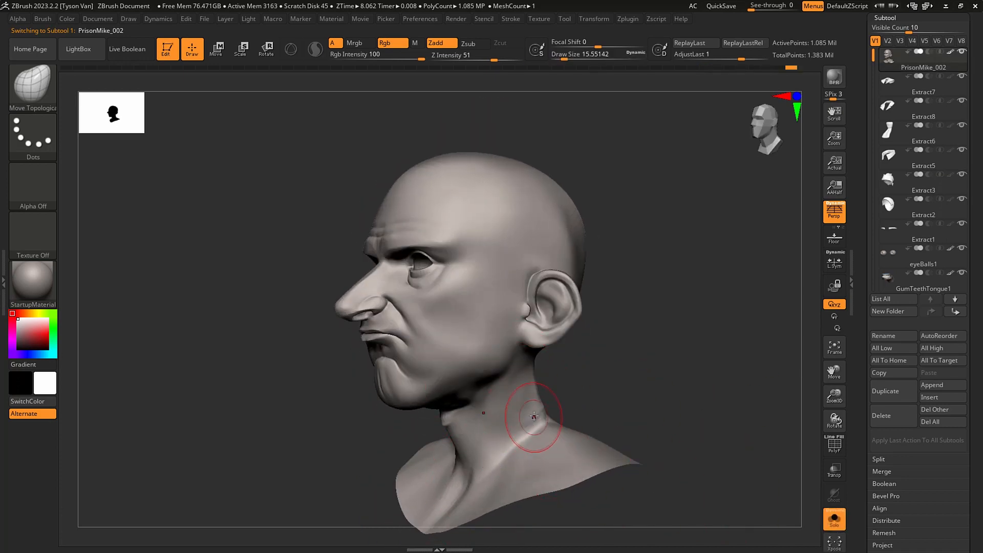
pyautogui.press('shift')
pyautogui.moveTo(534, 418)
pyautogui.mouseDown(button='right')
pyautogui.moveTo(537, 407)
pyautogui.moveTo(547, 416)
pyautogui.moveTo(542, 376)
pyautogui.mouseUp(button='right')
pyautogui.press('shift')
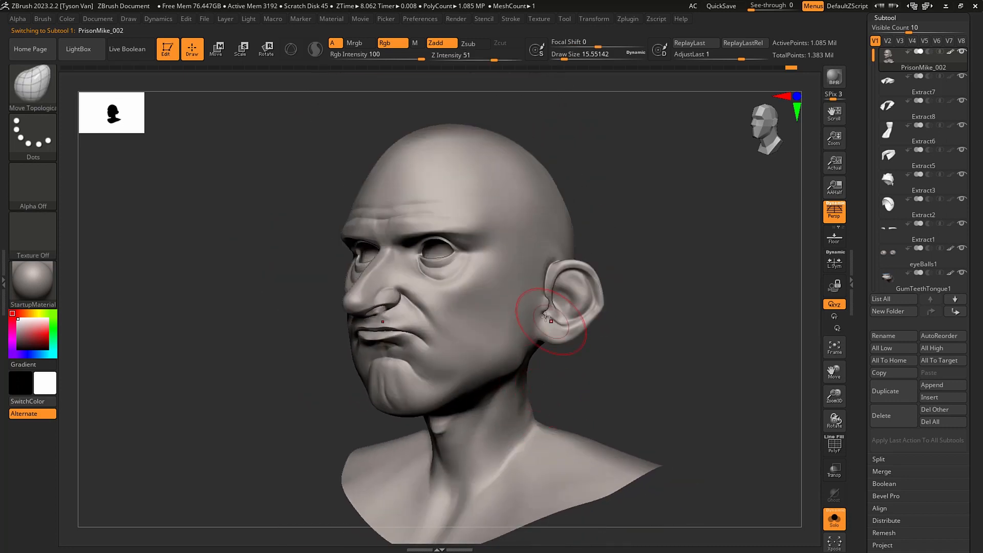
# Reshape the small flap at the front of the ear at a draw size of about 3.7, switching from Move Topological to SnakeHook.
pyautogui.moveTo(544, 303)
pyautogui.mouseDown(button='right')
pyautogui.moveTo(546, 333)
pyautogui.moveTo(533, 327)
pyautogui.mouseUp(button='right')
pyautogui.press('s')
pyautogui.moveTo(551, 305); pyautogui.dragTo(540, 306)
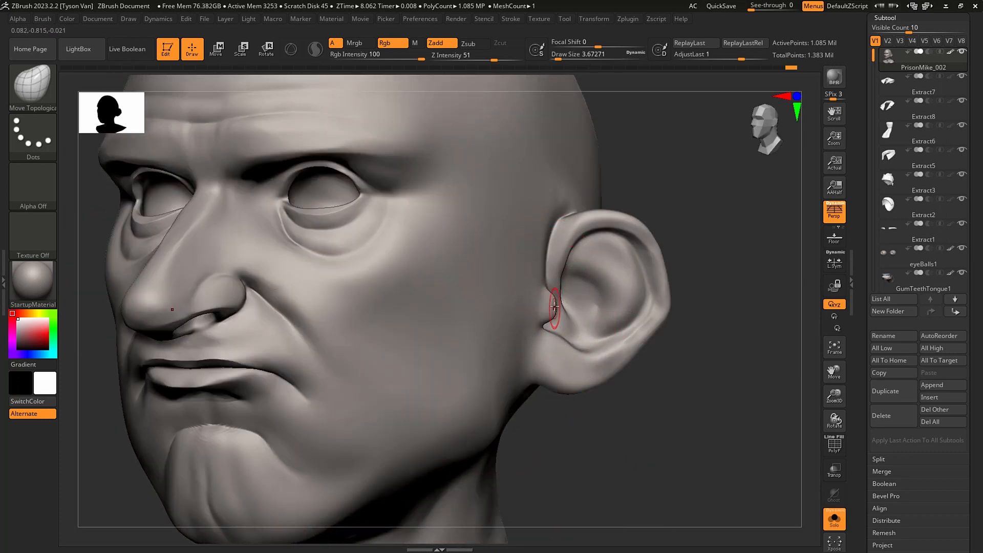
pyautogui.press('b')
pyautogui.press('s')
pyautogui.press('h')
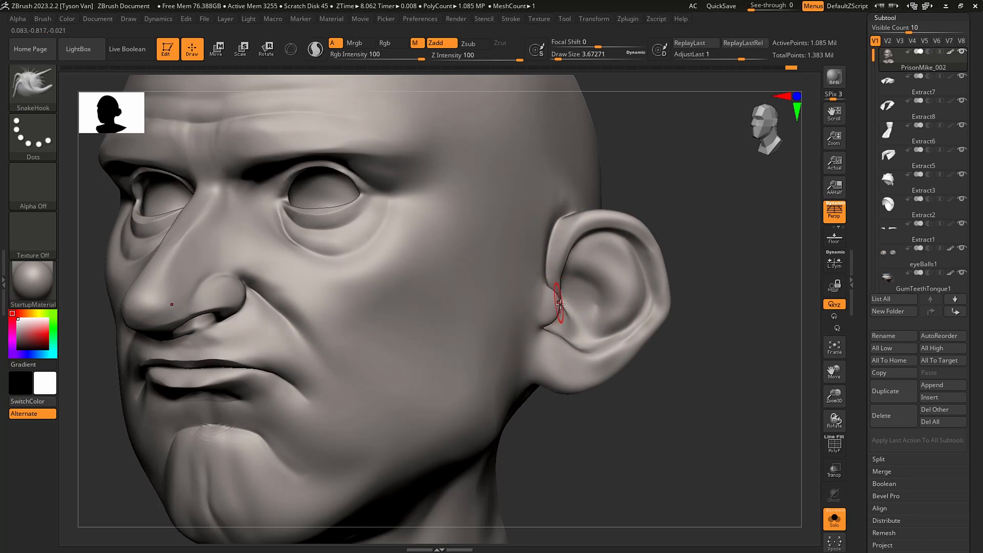
pyautogui.moveTo(559, 307)
pyautogui.keyDown('ctrl'); pyautogui.mouseDown(button='right')
pyautogui.moveTo(541, 342)
pyautogui.moveTo(510, 336)
pyautogui.moveTo(518, 333)
pyautogui.moveTo(496, 450)
pyautogui.moveTo(423, 426)
pyautogui.moveTo(431, 433)
pyautogui.mouseUp(button='right'); pyautogui.keyUp('ctrl')
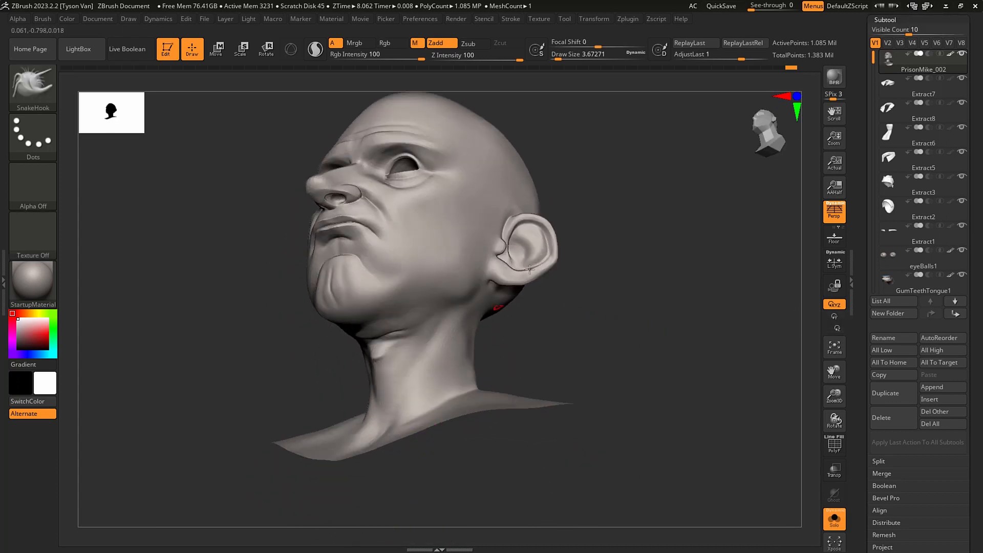
# Delete the lower subdivision levels of the head subtool.
pyautogui.click(886, 18)
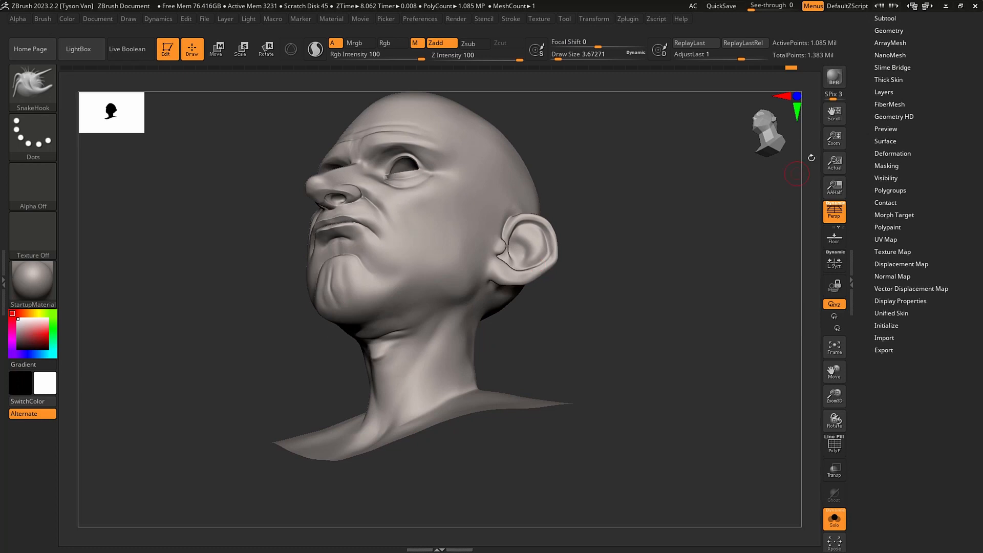
pyautogui.click(890, 30)
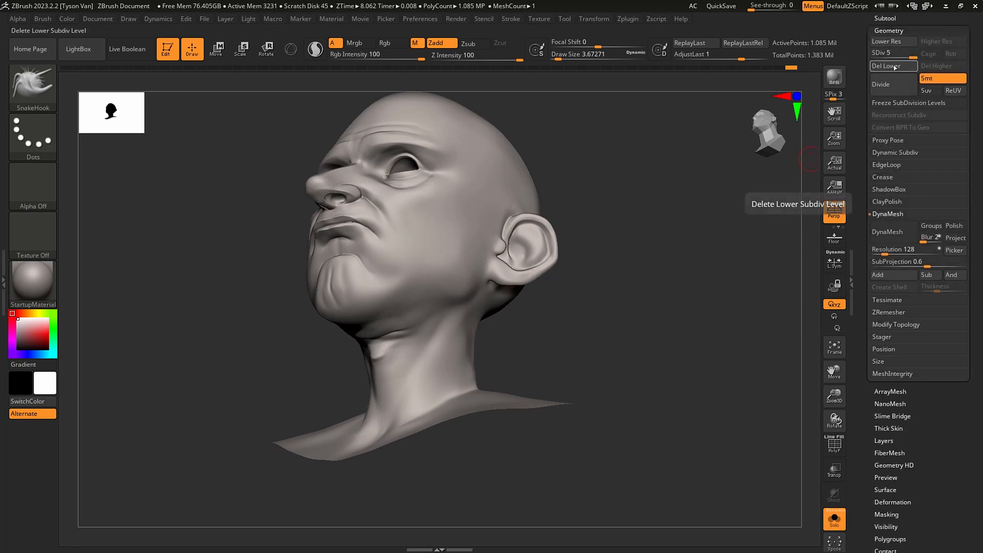
pyautogui.scroll(5, 925, 20)
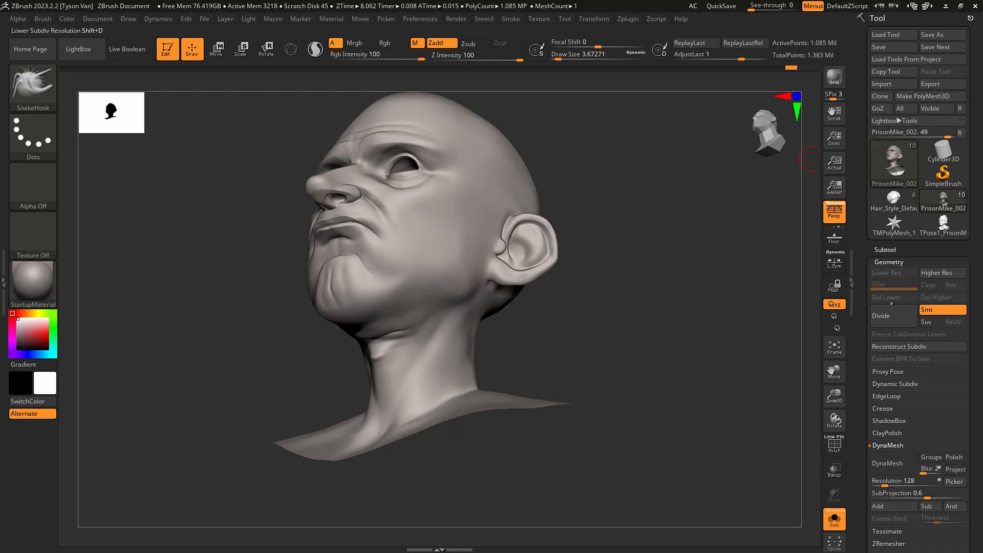
# Save the tool as the next incremental version.
pyautogui.click(935, 47)
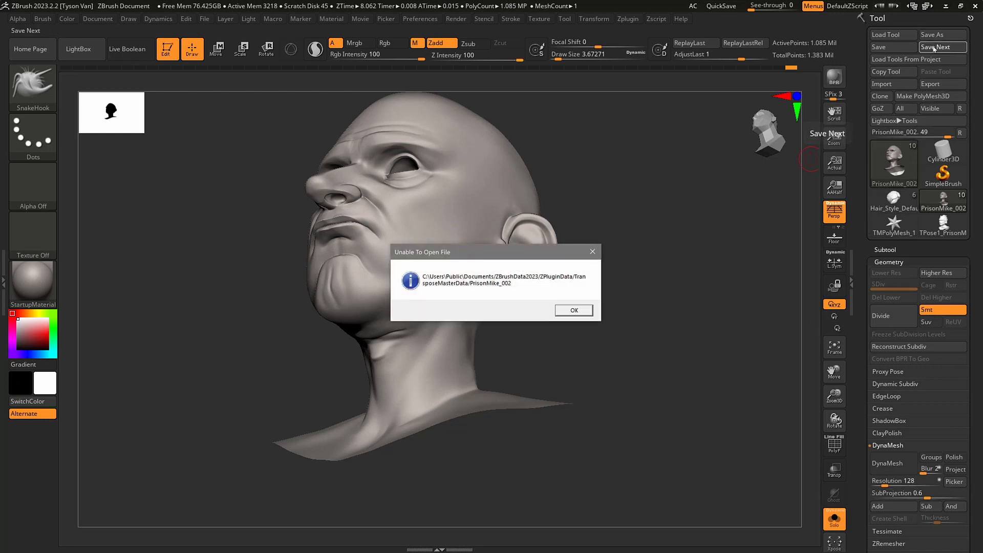
pyautogui.click(587, 311)
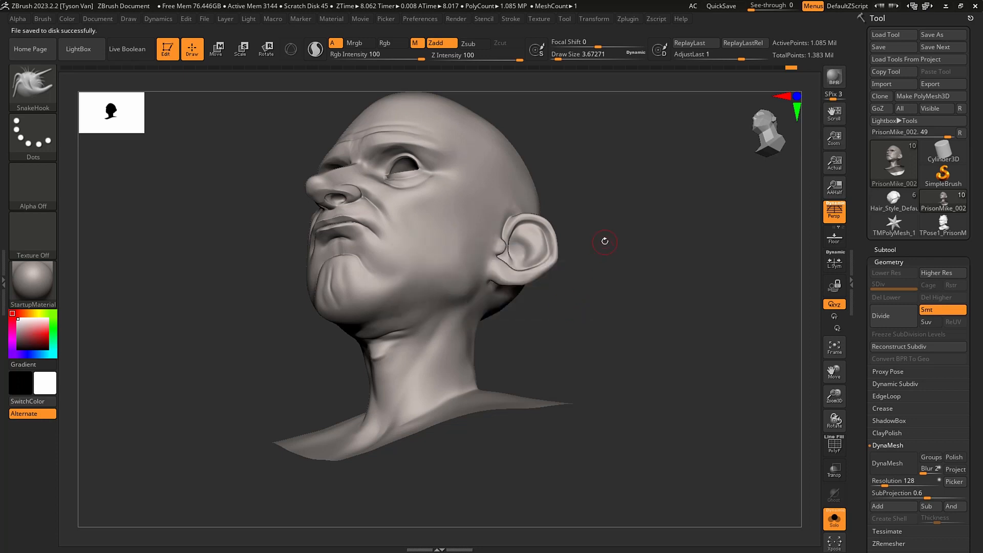
pyautogui.moveTo(646, 238); pyautogui.dragTo(700, 198)
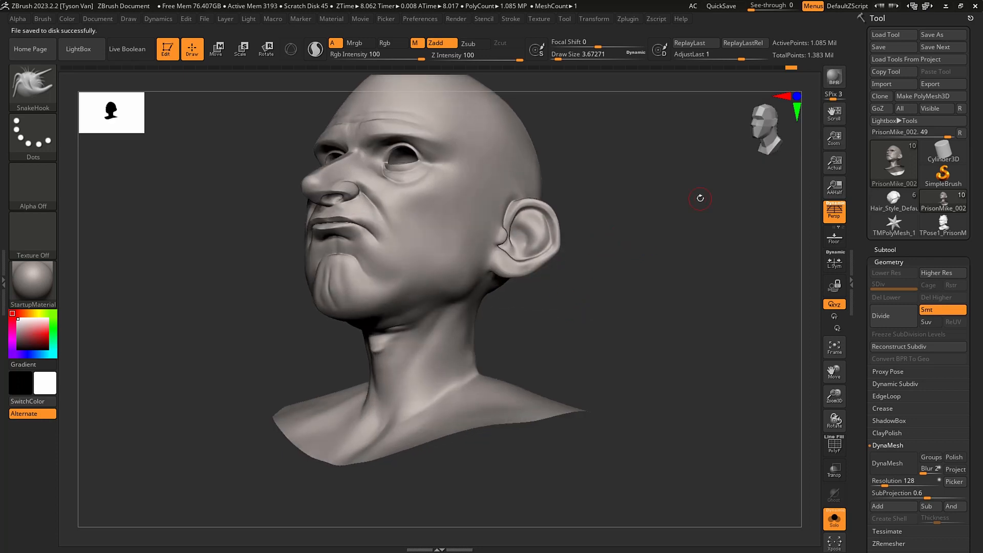
# Save a copy of the tool as PrisonMike_003.ztl in the kickPunched project folder 2_assets/theOffice/Michael/1_z.
pyautogui.click(935, 35)
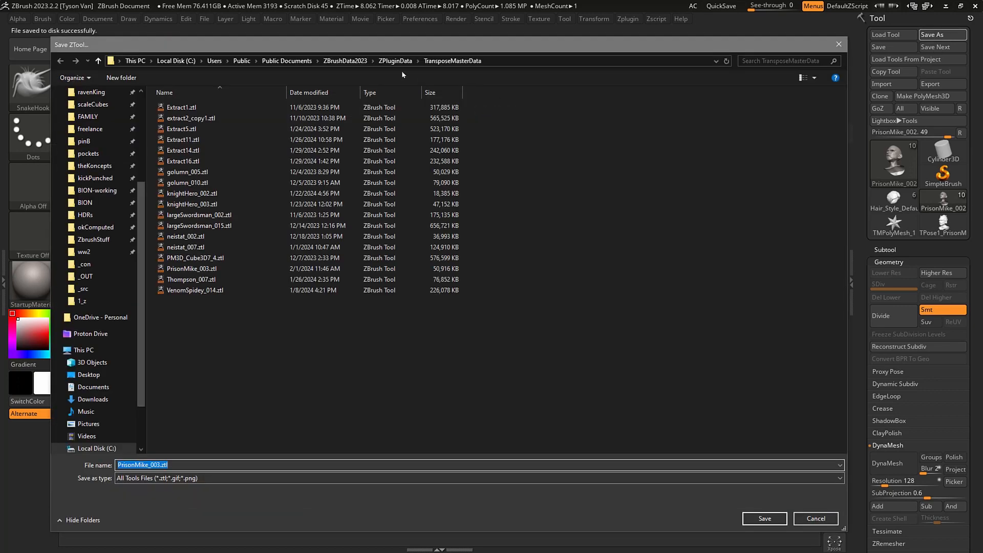
pyautogui.click(101, 300)
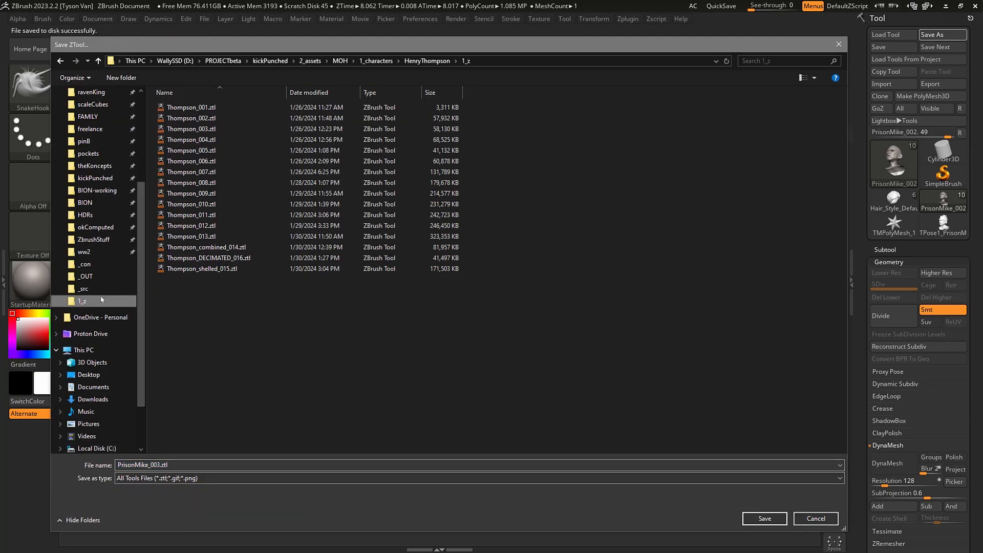
pyautogui.click(270, 60)
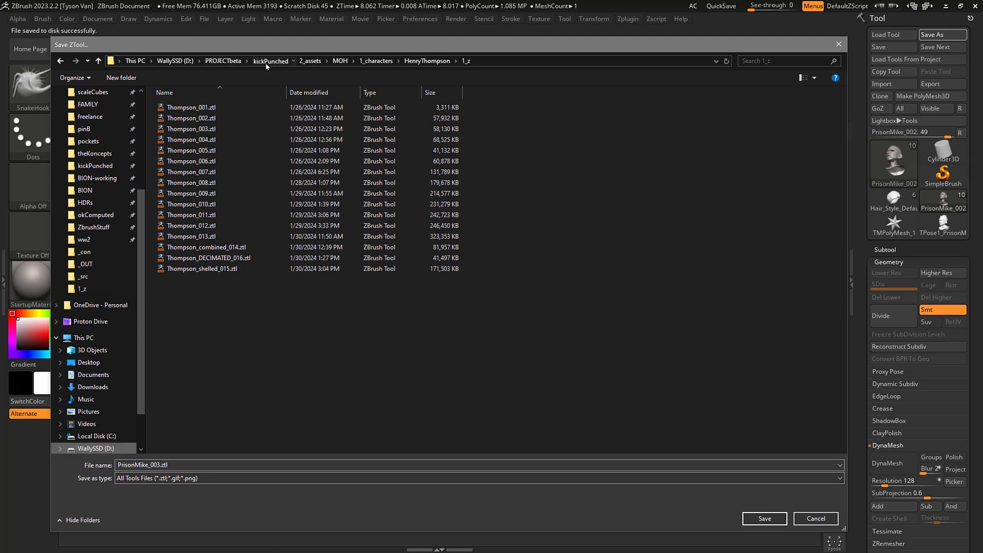
pyautogui.doubleClick(189, 162)
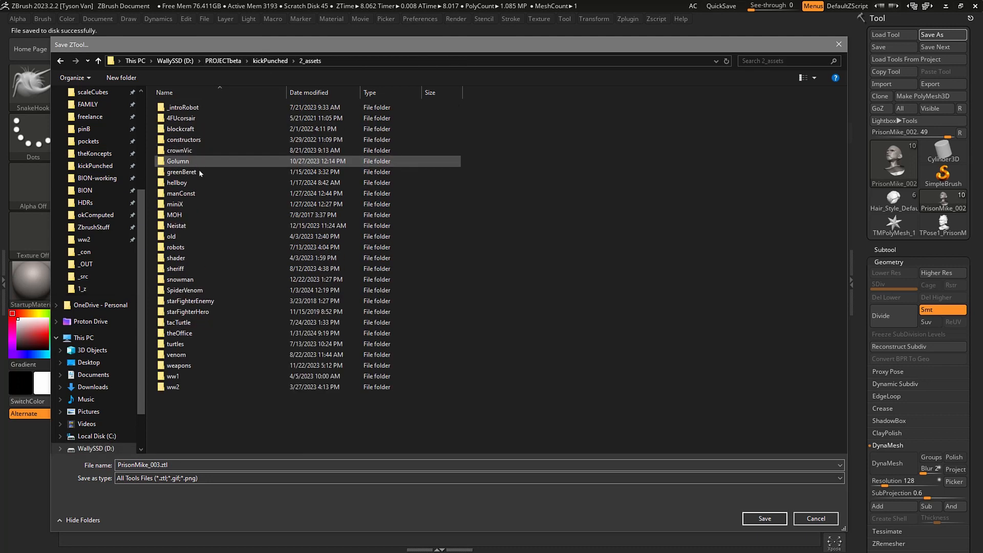
pyautogui.doubleClick(190, 333)
pyautogui.doubleClick(195, 108)
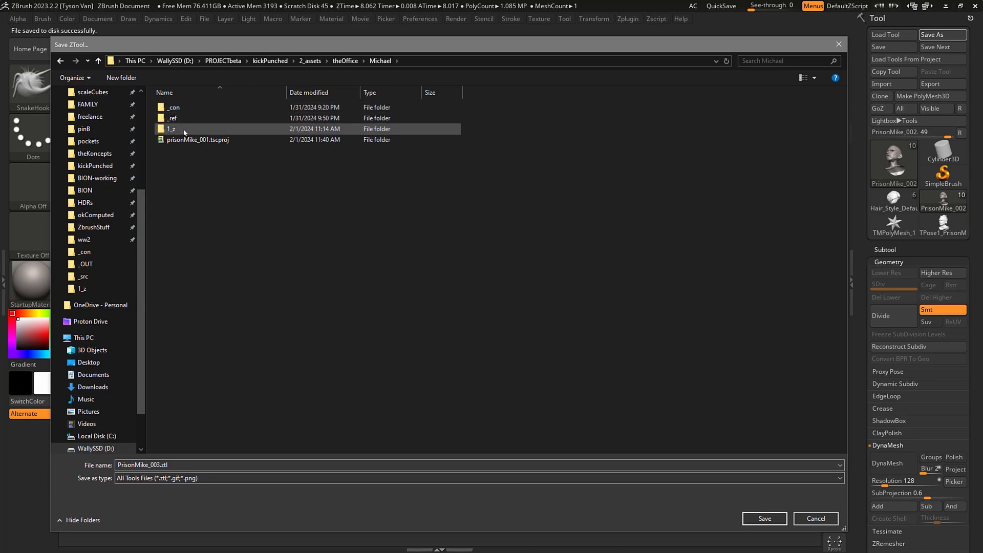
pyautogui.doubleClick(186, 127)
pyautogui.click(192, 119)
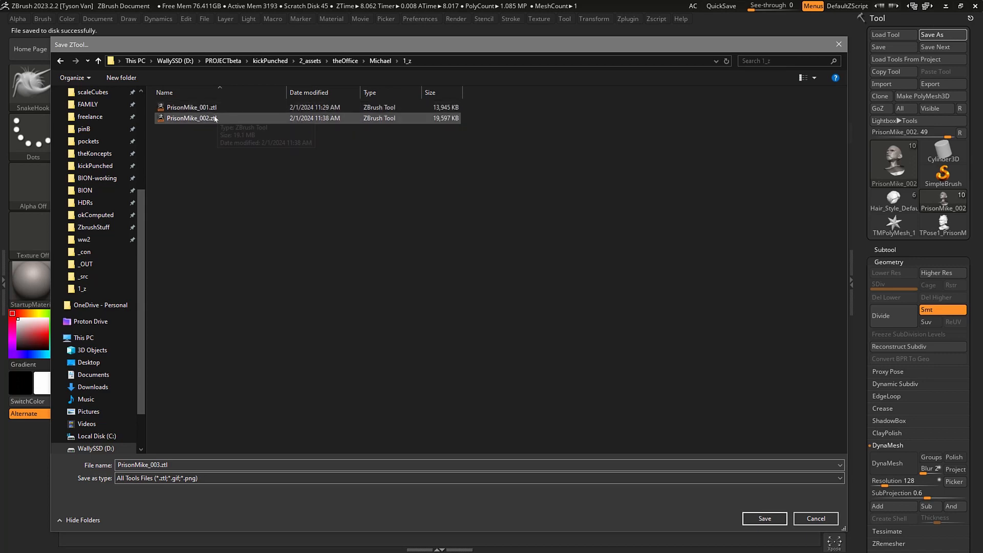
pyautogui.click(165, 464)
pyautogui.moveTo(160, 465); pyautogui.dragTo(157, 465)
pyautogui.write('3')
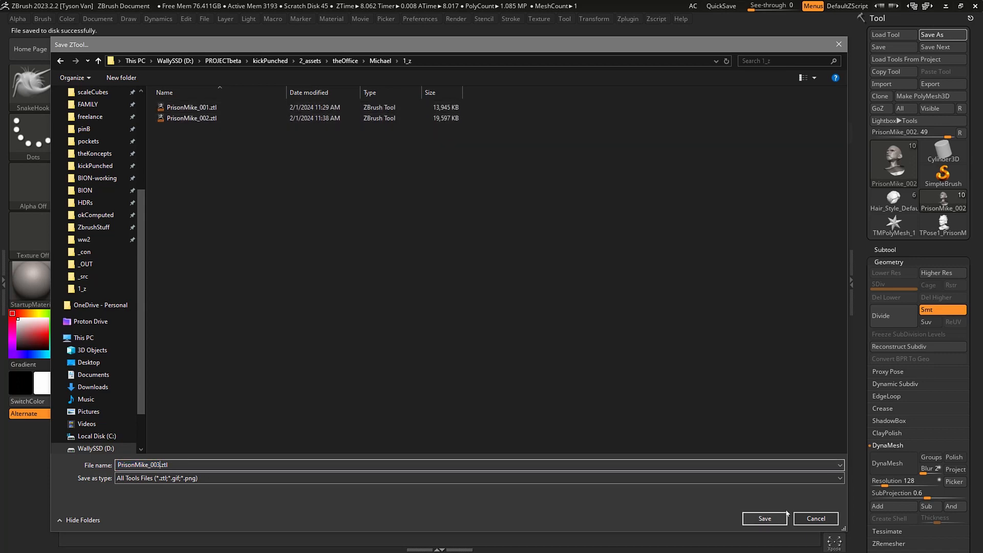
pyautogui.click(768, 520)
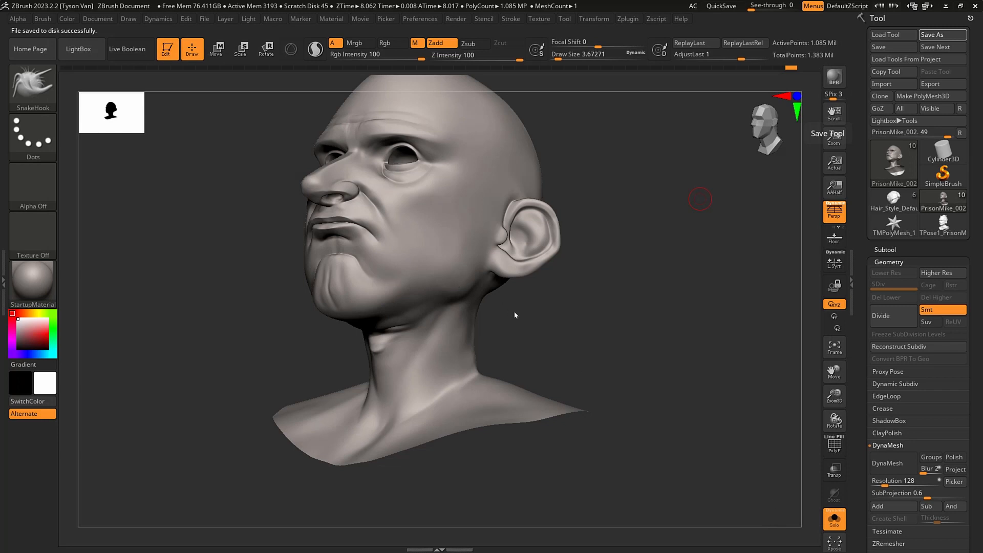
# Carve and smooth subtle creases beside the mouth corners with DamStandard at a draw size of about 12.9 and Z Intensity 18.
pyautogui.moveTo(694, 329)
pyautogui.mouseDown()
pyautogui.moveTo(706, 325)
pyautogui.moveTo(634, 332)
pyautogui.moveTo(493, 289)
pyautogui.moveTo(376, 312)
pyautogui.mouseUp()
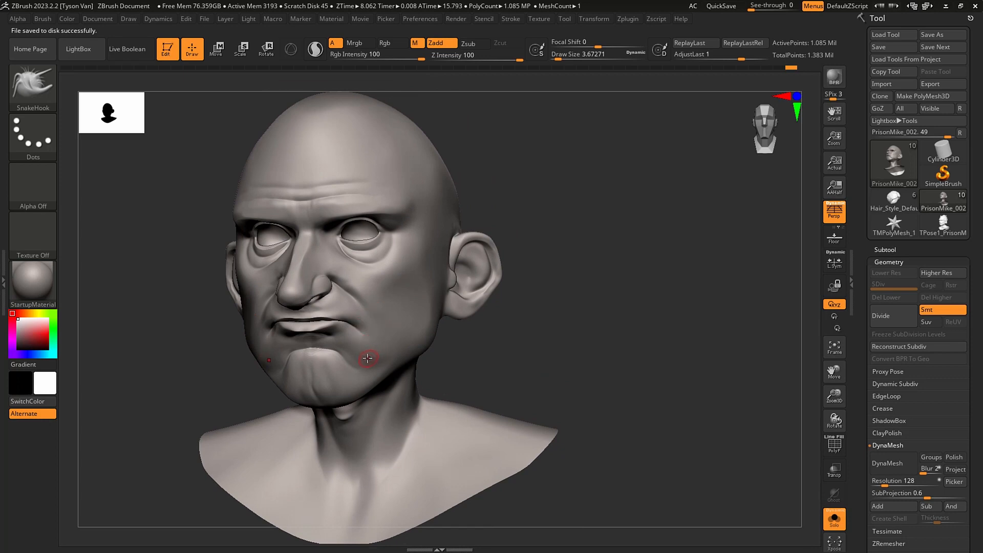
pyautogui.press('b')
pyautogui.press('d')
pyautogui.press('s')
pyautogui.press('s')
pyautogui.moveTo(349, 359); pyautogui.dragTo(355, 359)
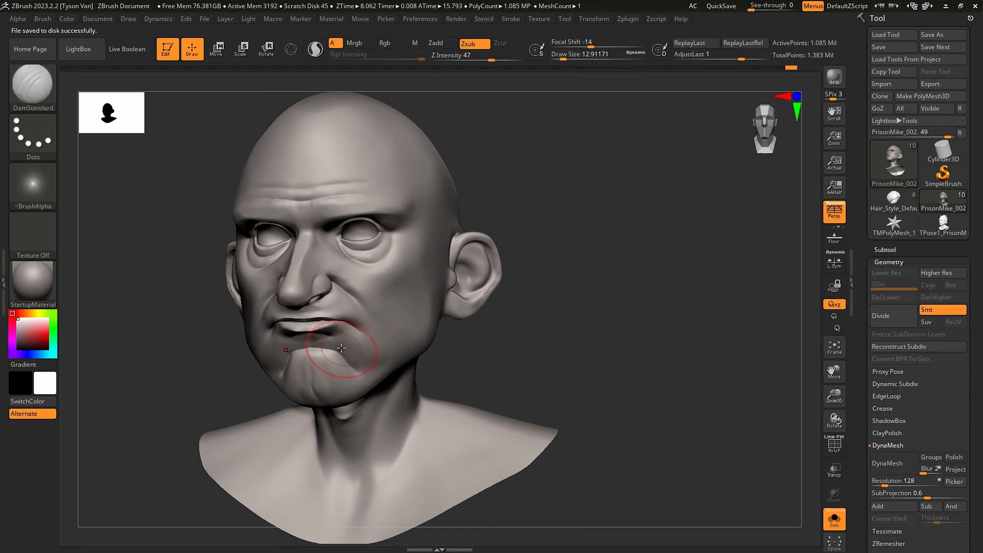
pyautogui.moveTo(492, 60); pyautogui.dragTo(467, 60)
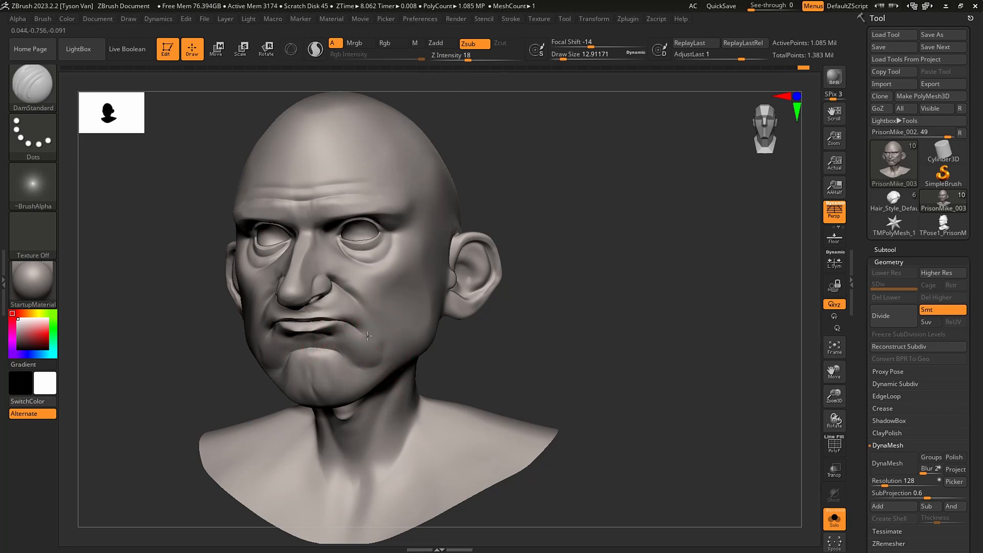
pyautogui.press('shift')
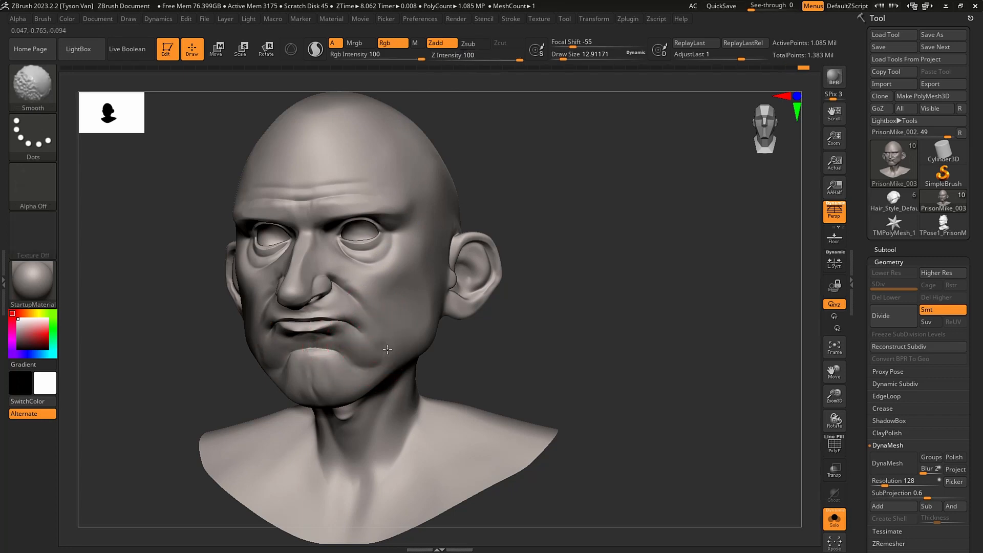
# Shape the cheeks and jaw with SnakeHook at draw sizes of about 17 and 15.6, smoothing the jowls.
pyautogui.moveTo(390, 371)
pyautogui.mouseDown(button='right')
pyautogui.moveTo(366, 349)
pyautogui.moveTo(401, 342)
pyautogui.moveTo(380, 341)
pyautogui.mouseUp(button='right')
pyautogui.press('b')
pyautogui.press('s')
pyautogui.press('h')
pyautogui.press('s')
pyautogui.moveTo(380, 340); pyautogui.dragTo(382, 330)
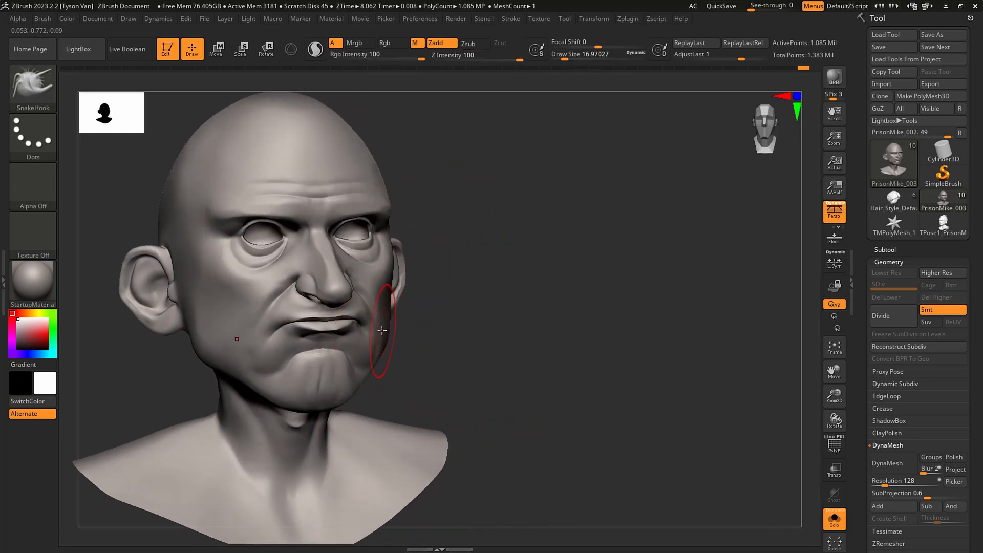
pyautogui.moveTo(383, 319)
pyautogui.mouseDown(button='right')
pyautogui.moveTo(425, 316)
pyautogui.moveTo(406, 329)
pyautogui.moveTo(386, 310)
pyautogui.mouseUp(button='right')
pyautogui.press('[')
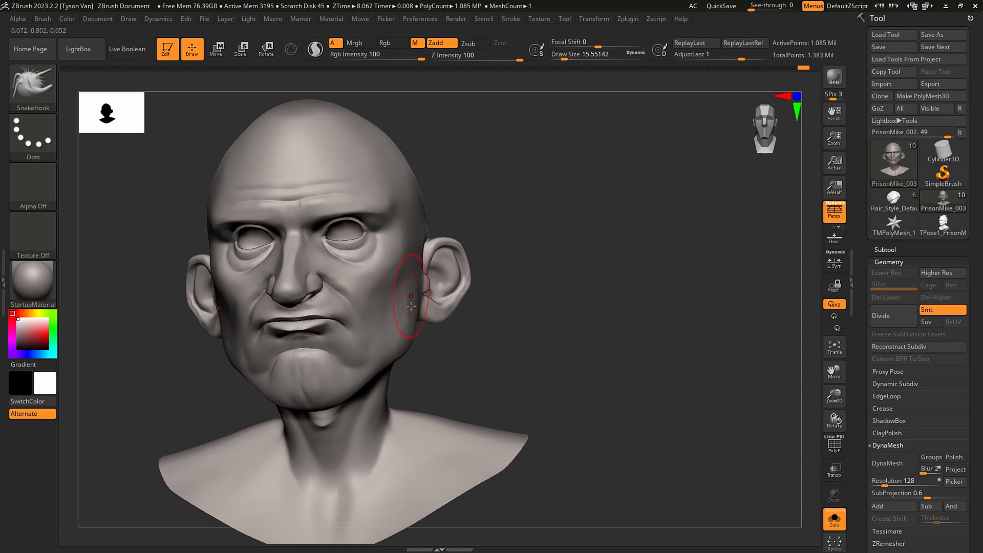
pyautogui.moveTo(406, 318); pyautogui.dragTo(453, 355, button='right')
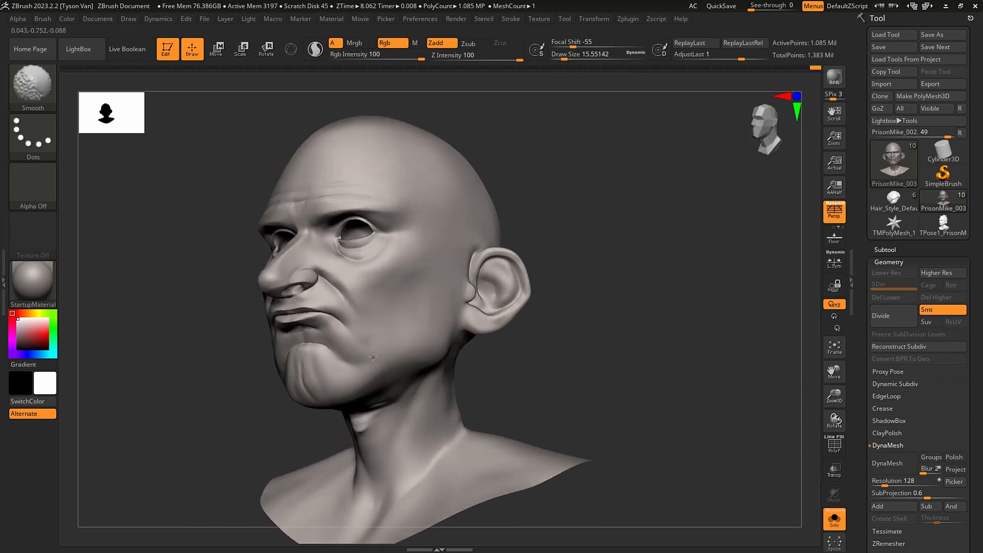
# Leave Solo mode to show all subtools and render the whole bust with Best Preview Render.
pyautogui.click(834, 519)
pyautogui.moveTo(630, 456); pyautogui.dragTo(461, 428, button='right')
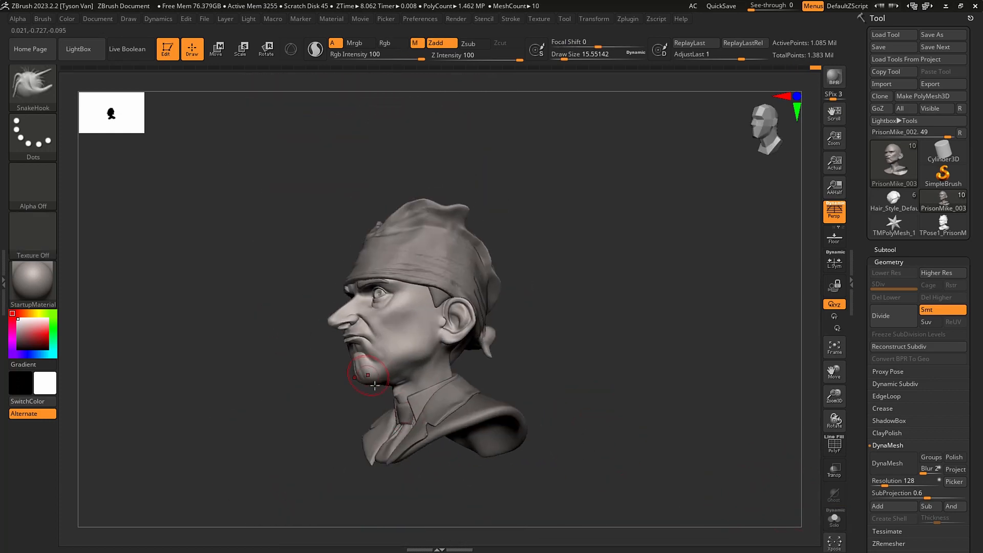
pyautogui.moveTo(369, 378)
pyautogui.keyDown('ctrl'); pyautogui.mouseDown(button='right')
pyautogui.moveTo(353, 361)
pyautogui.moveTo(381, 377)
pyautogui.moveTo(373, 389)
pyautogui.moveTo(602, 397)
pyautogui.moveTo(510, 398)
pyautogui.moveTo(526, 398)
pyautogui.mouseUp(button='right'); pyautogui.keyUp('ctrl')
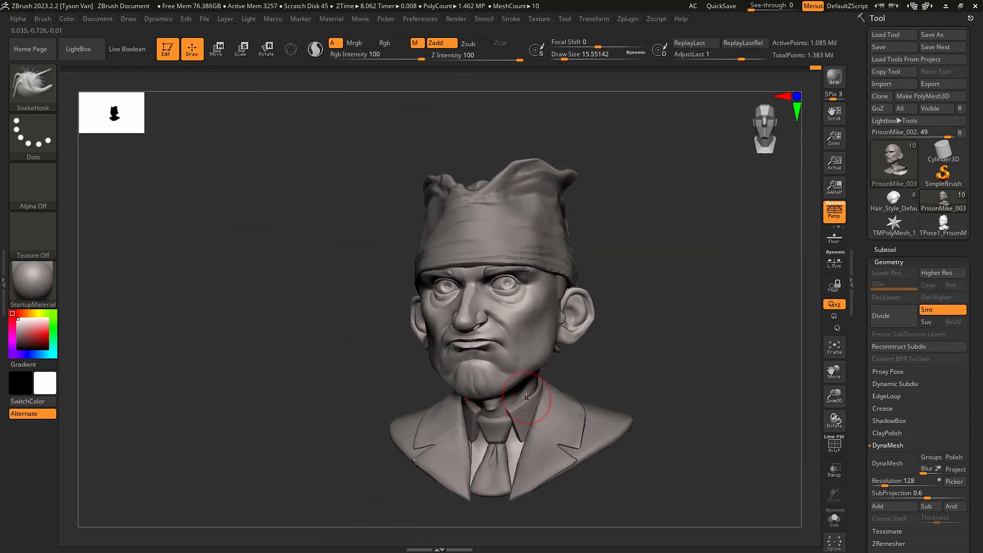
pyautogui.click(834, 79)
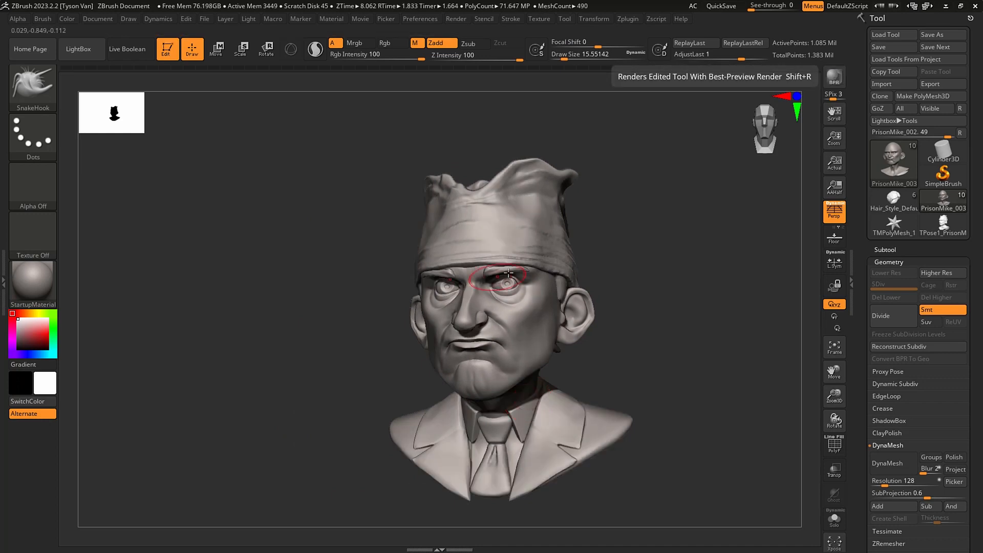
# Set the BPR Shadow GStrength to about 0.85 and the shadow Angle to 10.
pyautogui.click(457, 20)
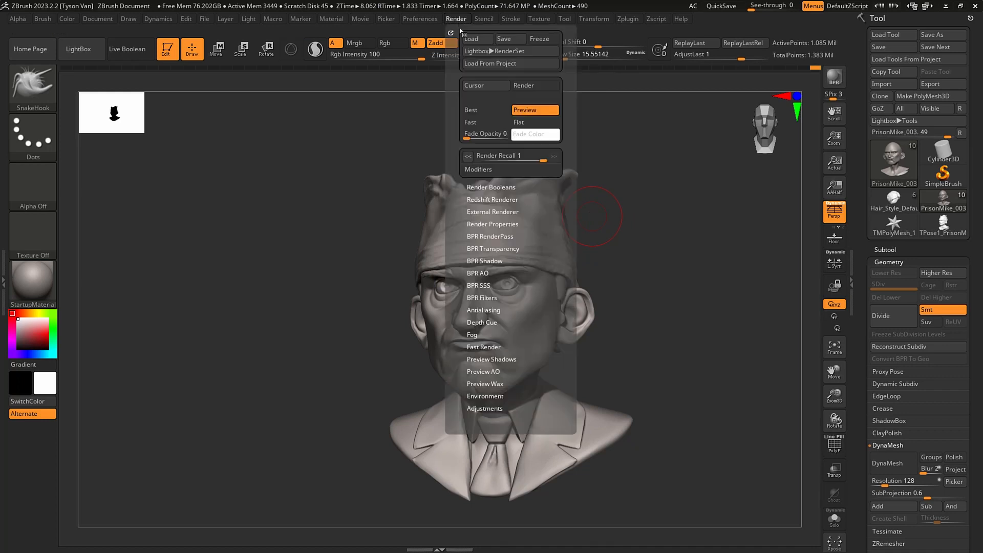
pyautogui.click(490, 262)
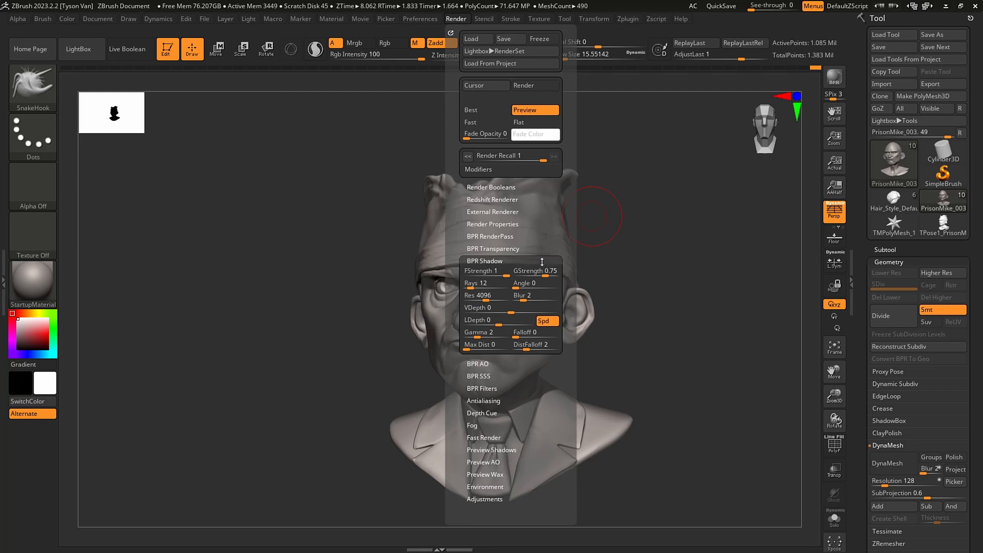
pyautogui.moveTo(547, 272); pyautogui.dragTo(523, 284)
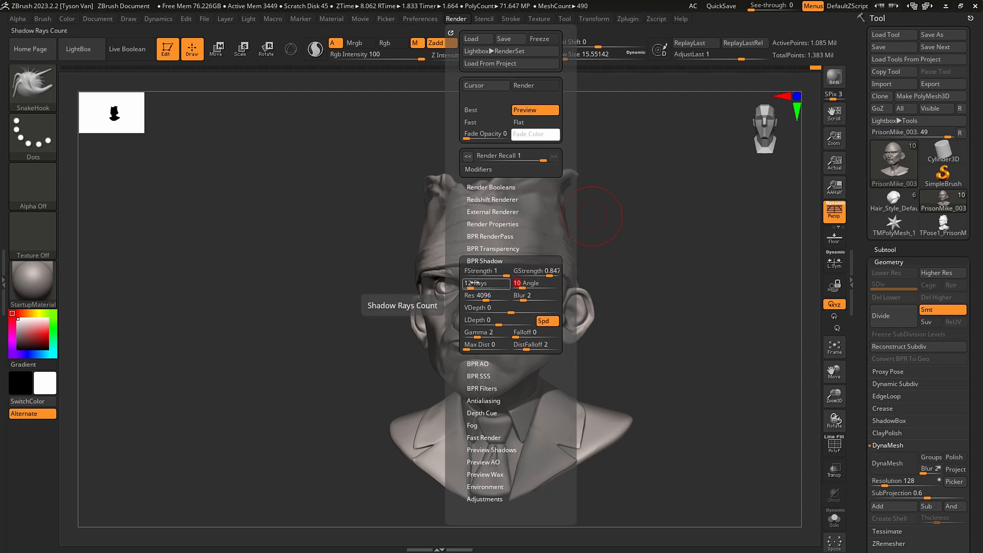
# Shift the main light slightly upward and render the bust from a three-quarter view with Best Preview Render.
pyautogui.moveTo(629, 255); pyautogui.dragTo(594, 272)
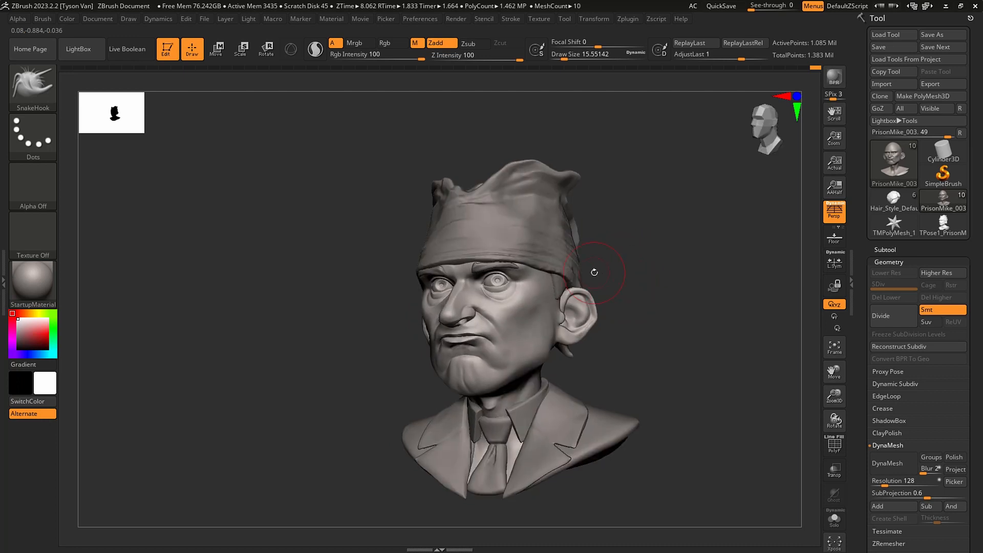
pyautogui.click(249, 19)
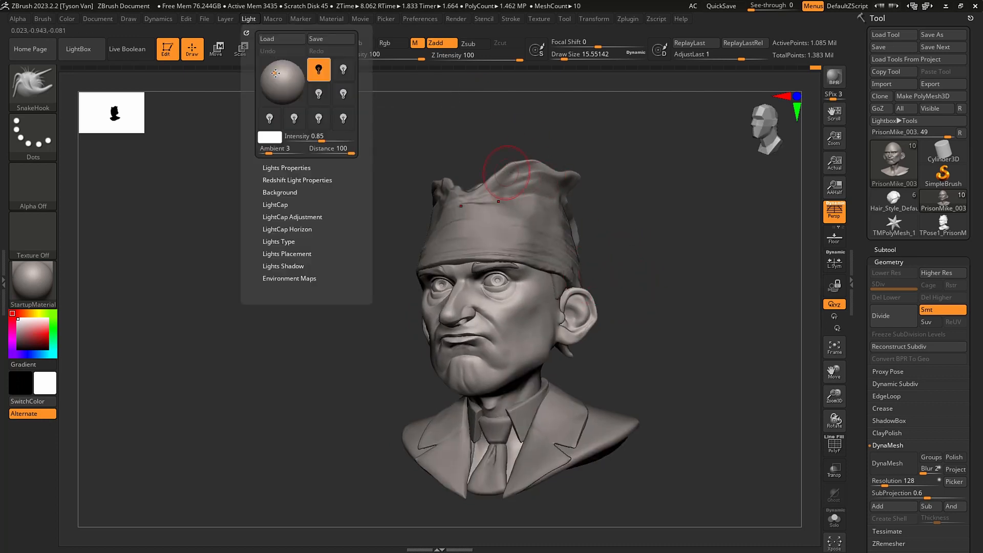
pyautogui.moveTo(275, 73); pyautogui.dragTo(276, 70)
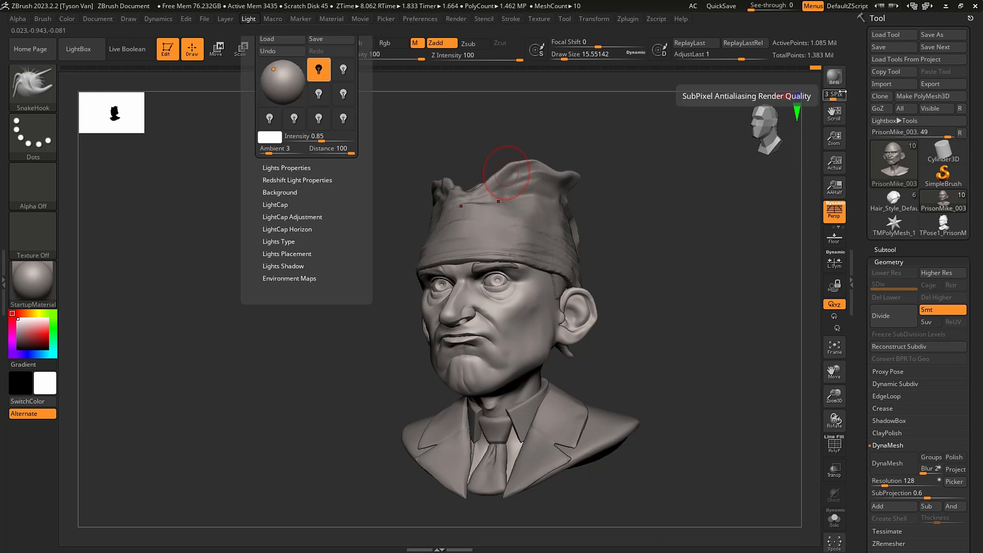
pyautogui.click(835, 77)
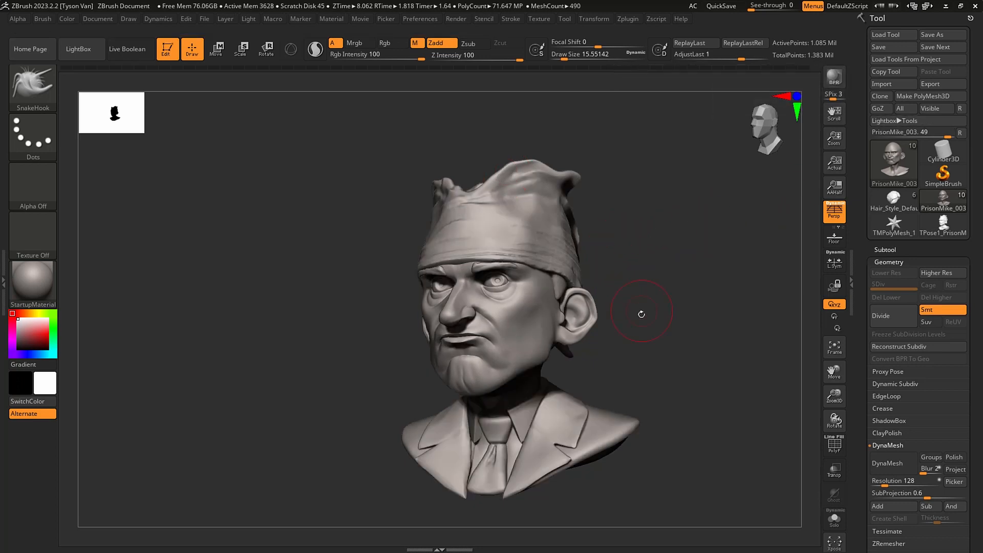
# Refine the jawline and the area beneath the jaw with SnakeHook and DamStandard at a draw size of about 8.4, smoothing the surface.
pyautogui.moveTo(641, 314); pyautogui.dragTo(457, 314)
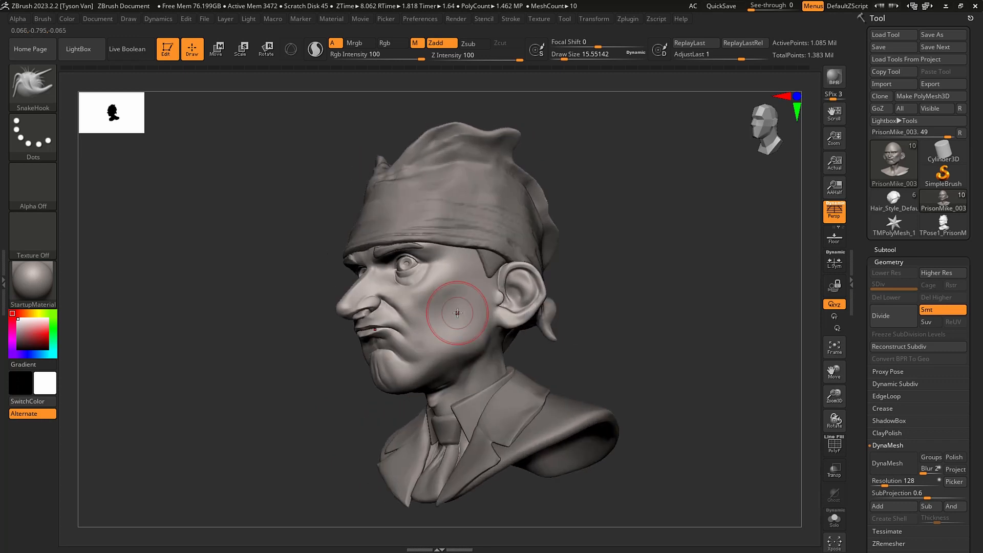
pyautogui.press('s')
pyautogui.moveTo(460, 381); pyautogui.dragTo(456, 380)
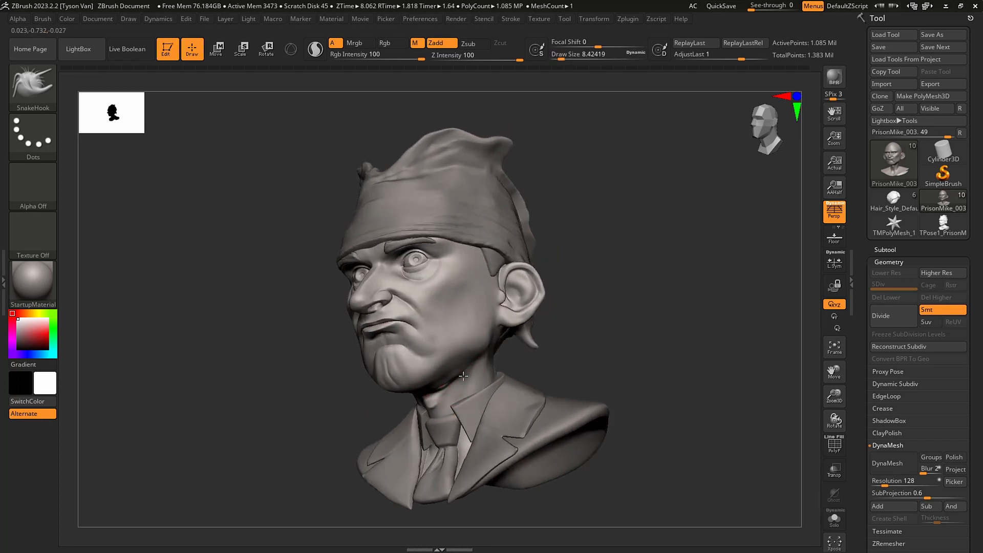
pyautogui.press('shift')
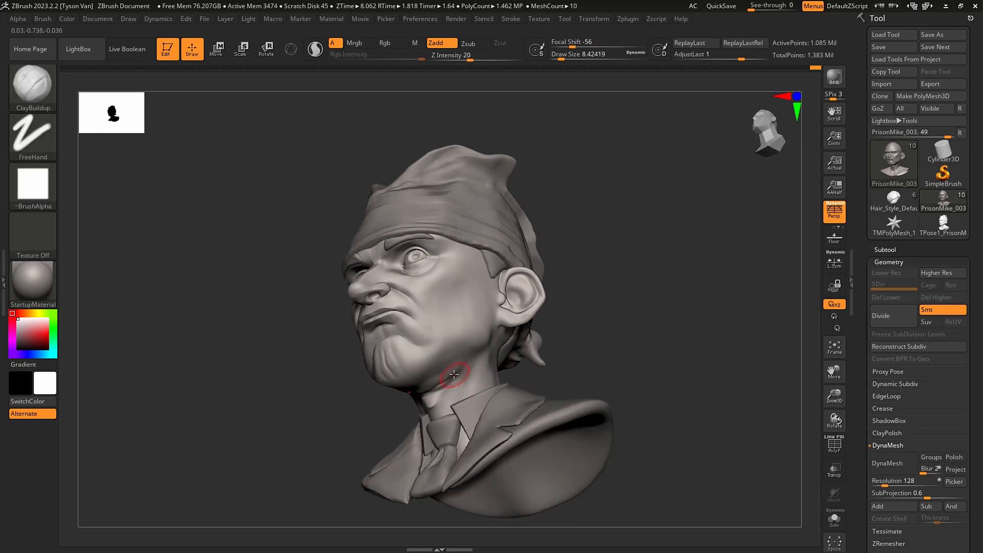
pyautogui.press('b')
pyautogui.press('d')
pyautogui.press('s')
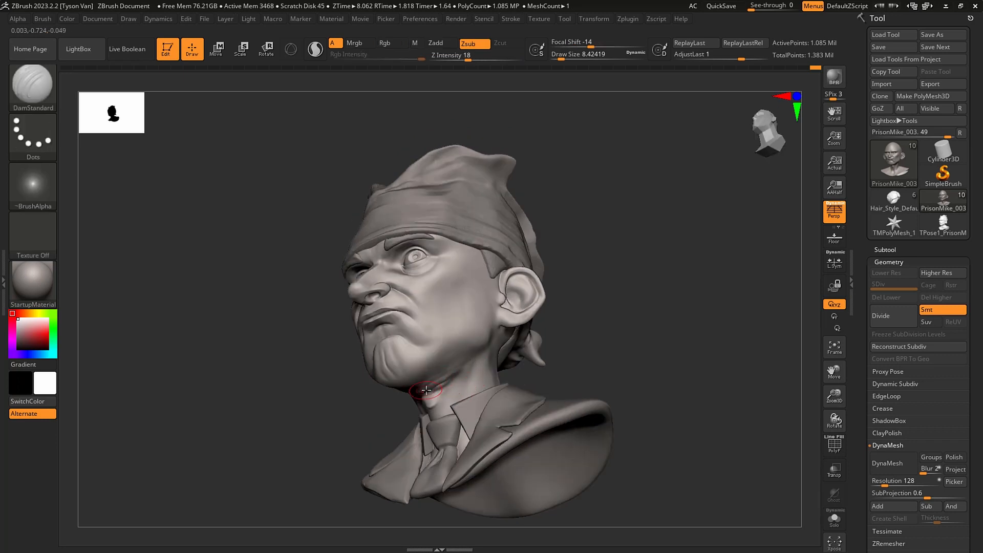
pyautogui.press('shift')
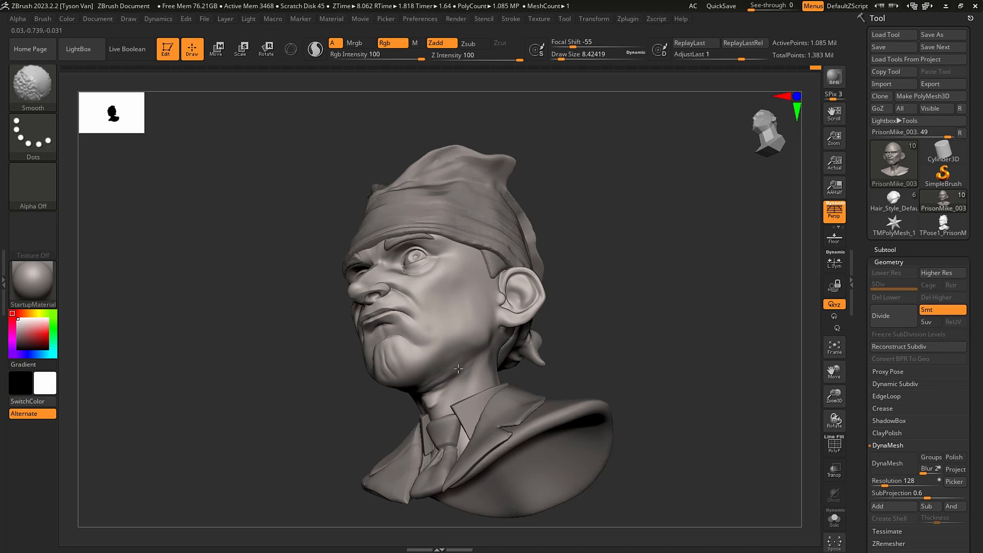
pyautogui.moveTo(469, 373)
pyautogui.mouseDown(button='right')
pyautogui.moveTo(471, 396)
pyautogui.moveTo(449, 390)
pyautogui.moveTo(467, 392)
pyautogui.moveTo(444, 404)
pyautogui.moveTo(505, 391)
pyautogui.moveTo(442, 346)
pyautogui.moveTo(442, 323)
pyautogui.moveTo(454, 318)
pyautogui.moveTo(474, 323)
pyautogui.moveTo(389, 359)
pyautogui.mouseUp(button='right')
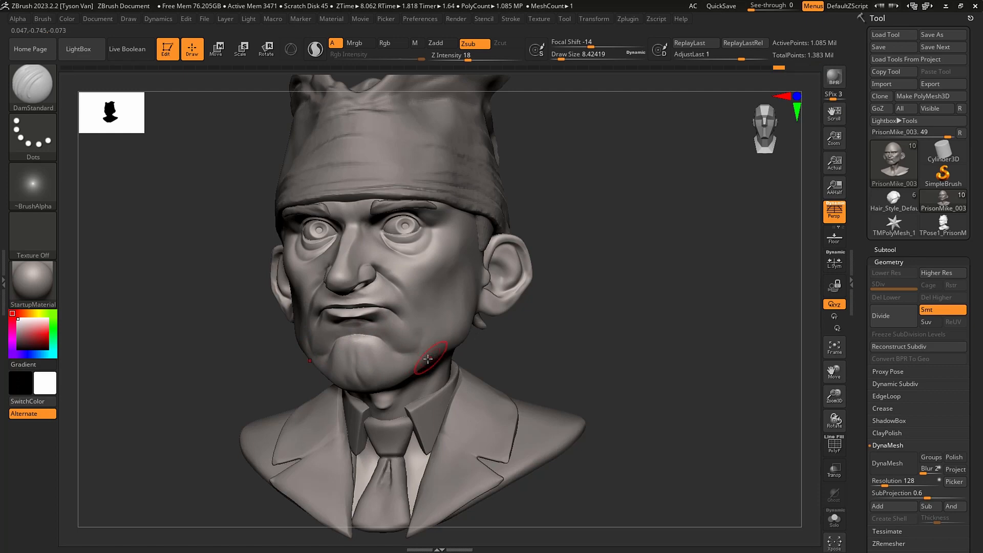
# Smooth the lower jaw and reshape the chin with SnakeHook, starting from a draw size of about 17.
pyautogui.press('shift')
pyautogui.moveTo(395, 370)
pyautogui.mouseDown(button='right')
pyautogui.moveTo(403, 375)
pyautogui.moveTo(379, 380)
pyautogui.mouseUp(button='right')
pyautogui.press('s')
pyautogui.moveTo(379, 380); pyautogui.dragTo(383, 377)
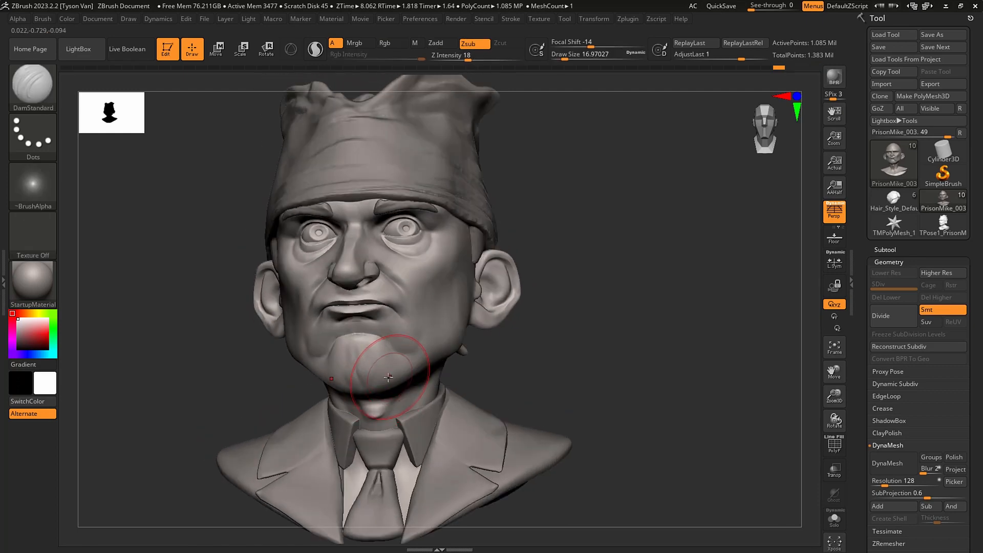
pyautogui.press('b')
pyautogui.press('s')
pyautogui.press('h')
pyautogui.moveTo(380, 381); pyautogui.dragTo(352, 363, button='right')
pyautogui.press('s')
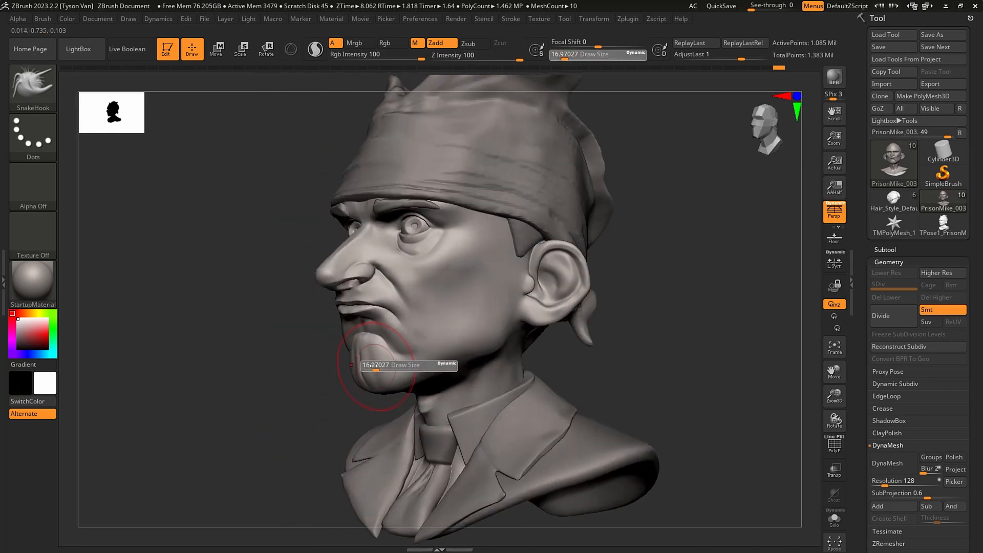
pyautogui.moveTo(352, 363); pyautogui.dragTo(372, 365)
pyautogui.moveTo(373, 365); pyautogui.dragTo(372, 319, button='right')
# Refine the folds around the mouth corners and chin with DamStandard at a draw size of about 14.2, smoothing them.
pyautogui.press(']')
pyautogui.press('2')
pyautogui.press('3')
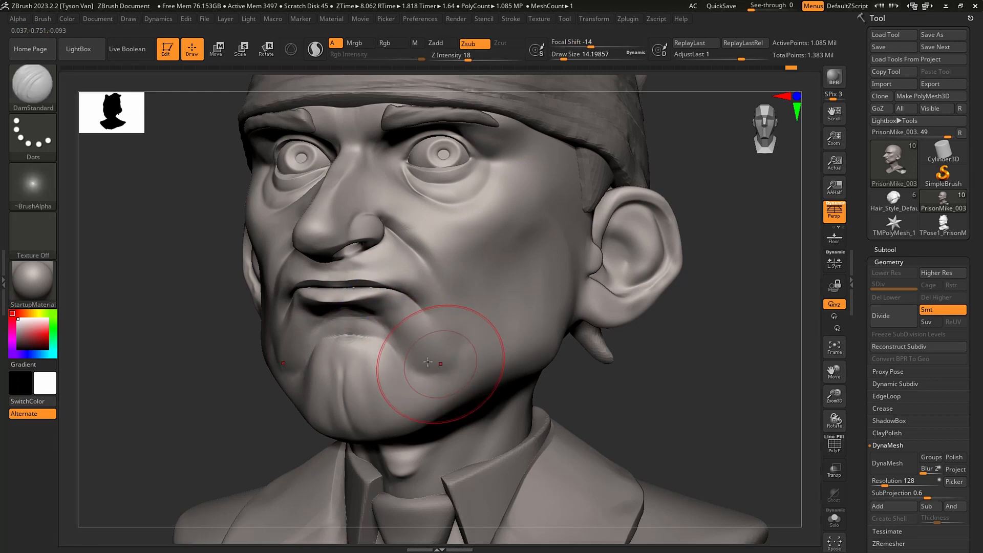
pyautogui.moveTo(415, 371)
pyautogui.mouseDown(button='right')
pyautogui.moveTo(417, 307)
pyautogui.moveTo(352, 285)
pyautogui.mouseUp(button='right')
pyautogui.press('shift')
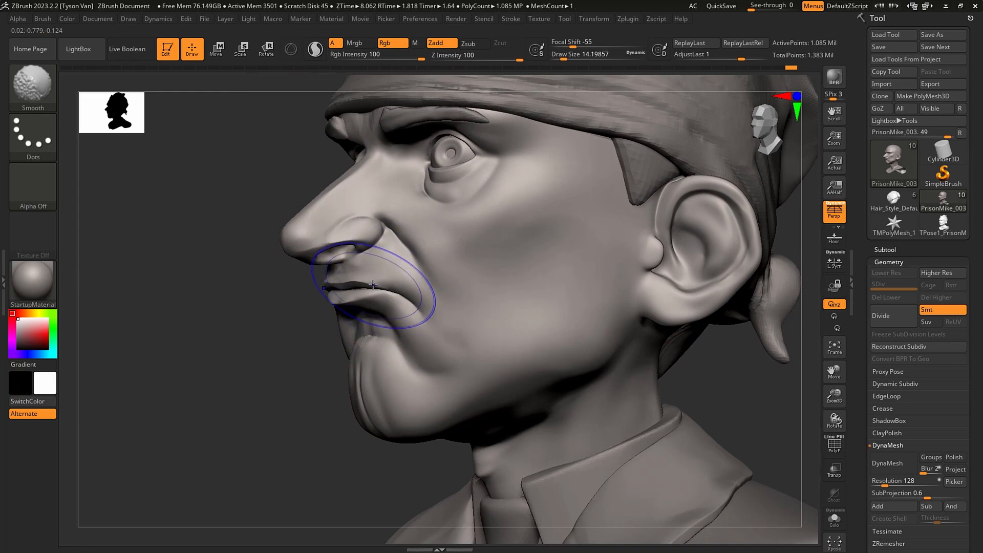
# Adjust the upper lip's profile below the nose with Move Topological at a draw size of about 14.2.
pyautogui.moveTo(370, 276)
pyautogui.keyDown('ctrl'); pyautogui.mouseDown(button='right')
pyautogui.moveTo(382, 310)
pyautogui.moveTo(366, 297)
pyautogui.moveTo(375, 298)
pyautogui.mouseUp(button='right'); pyautogui.keyUp('ctrl')
pyautogui.press('b')
pyautogui.press('m')
pyautogui.press('t')
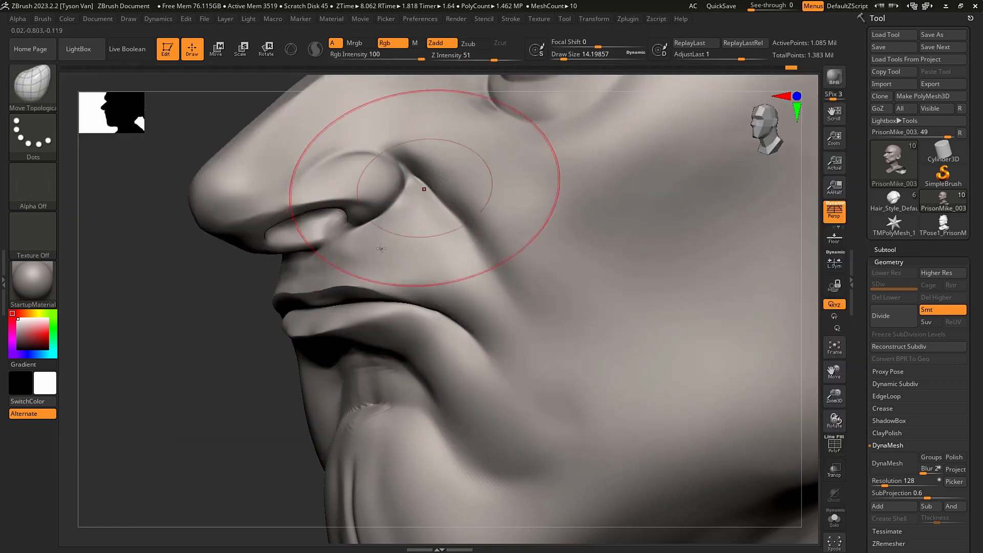
pyautogui.moveTo(338, 284); pyautogui.dragTo(349, 289)
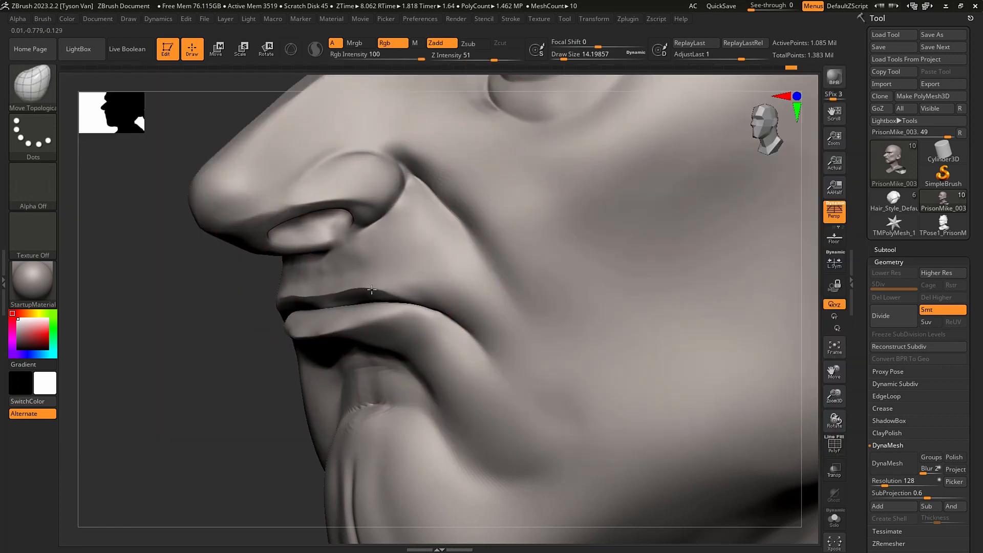
pyautogui.moveTo(372, 290); pyautogui.dragTo(352, 312, button='right')
# Reshape and smooth the upper lip and nostril base with Move Topological at draw sizes of about 6.6 and 3.1.
pyautogui.press('s')
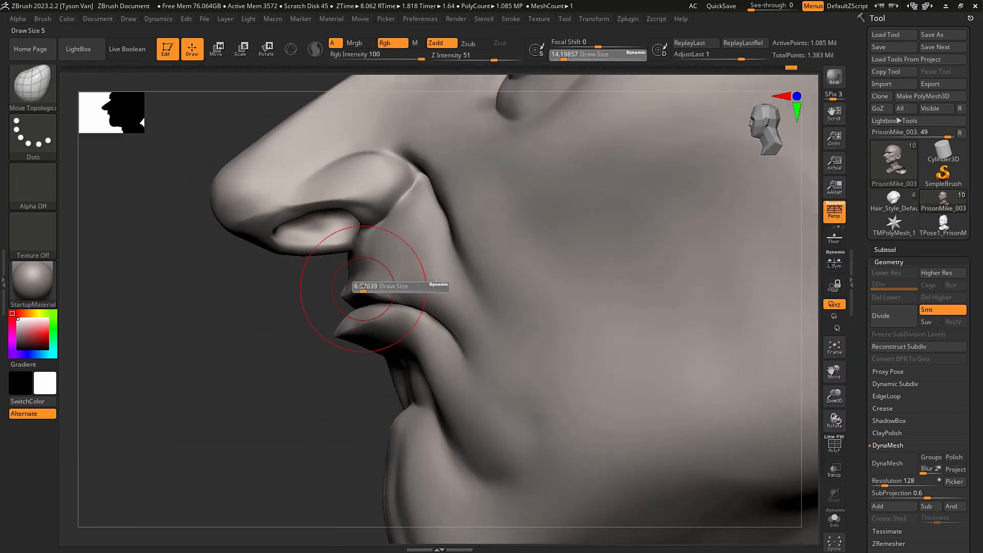
pyautogui.click(363, 286)
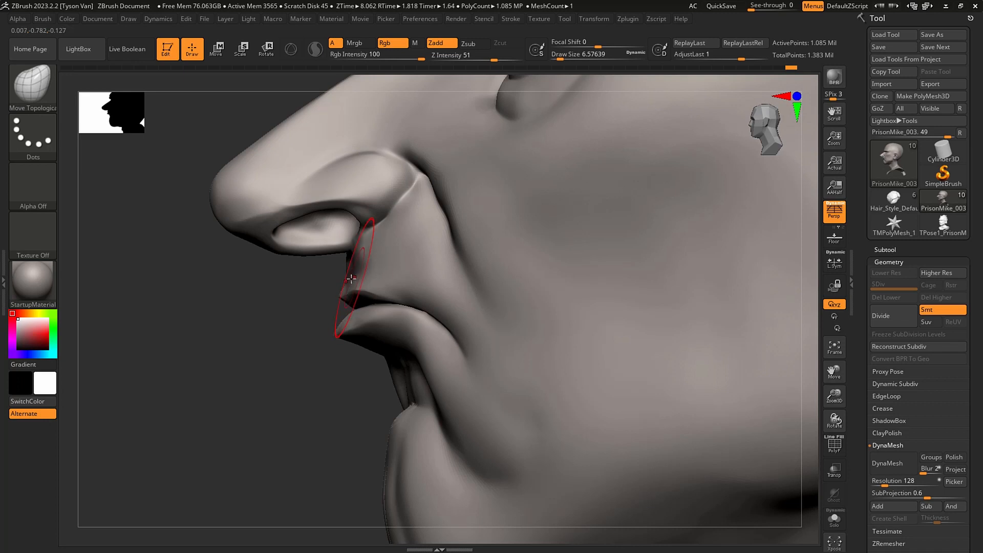
pyautogui.moveTo(348, 281); pyautogui.dragTo(353, 290, button='right')
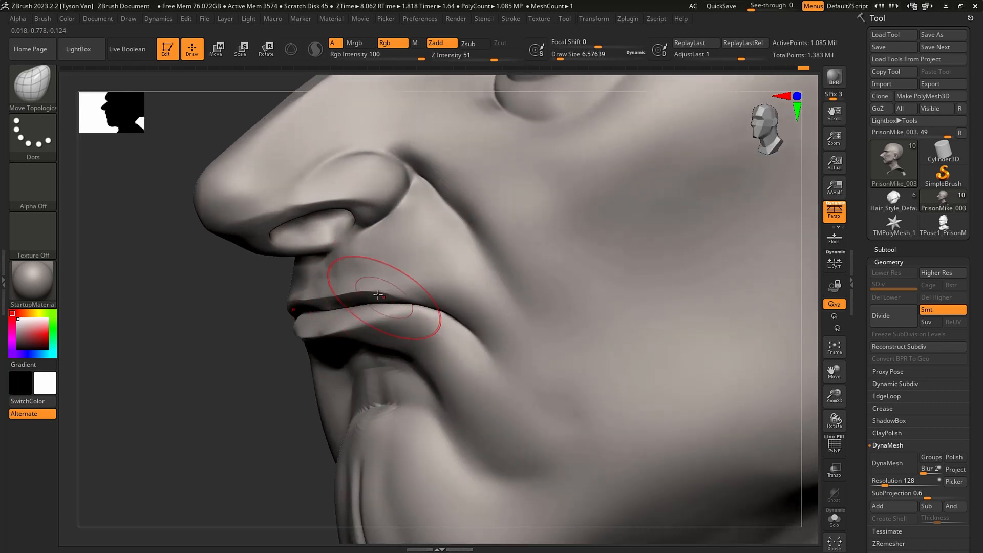
pyautogui.keyDown('shift'); pyautogui.moveTo(349, 279); pyautogui.dragTo(358, 282); pyautogui.keyUp('shift')
pyautogui.moveTo(358, 281); pyautogui.dragTo(360, 291, button='right')
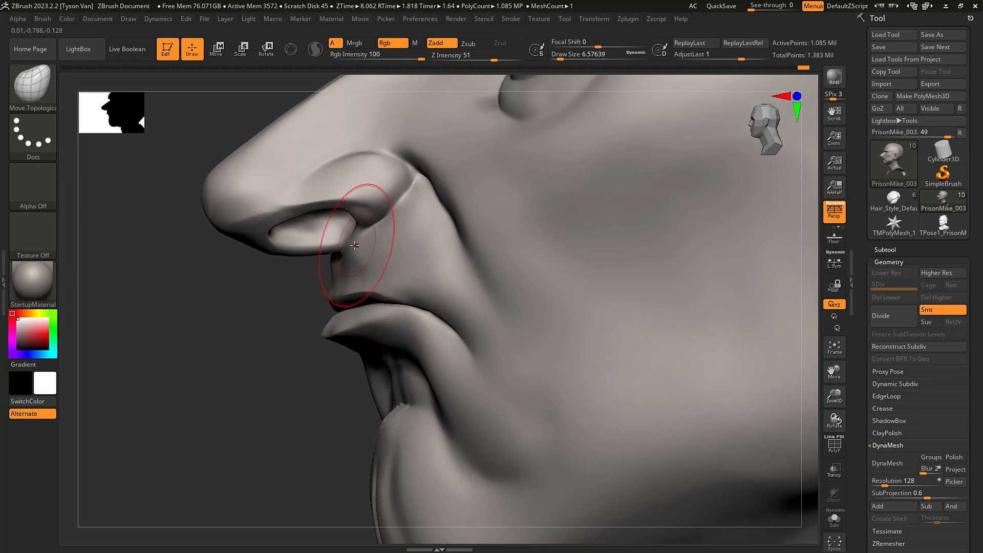
pyautogui.moveTo(355, 247); pyautogui.dragTo(359, 246)
pyautogui.press('s')
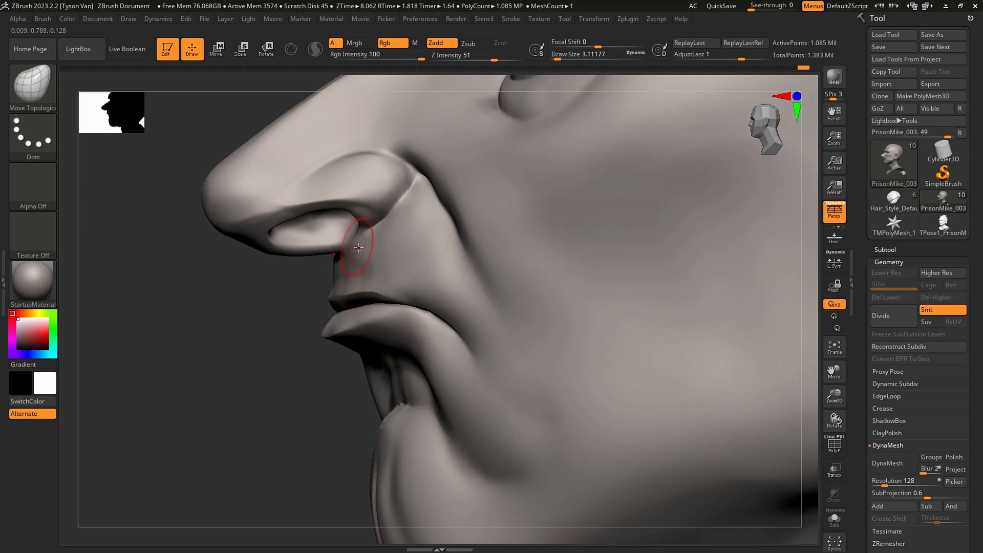
# Polish the nostril wing and the skin beneath it with hPolish at a draw size of about 3.1, smoothing the transition.
pyautogui.moveTo(362, 246); pyautogui.dragTo(373, 261, button='right')
pyautogui.press('b')
pyautogui.press('h')
pyautogui.press('p')
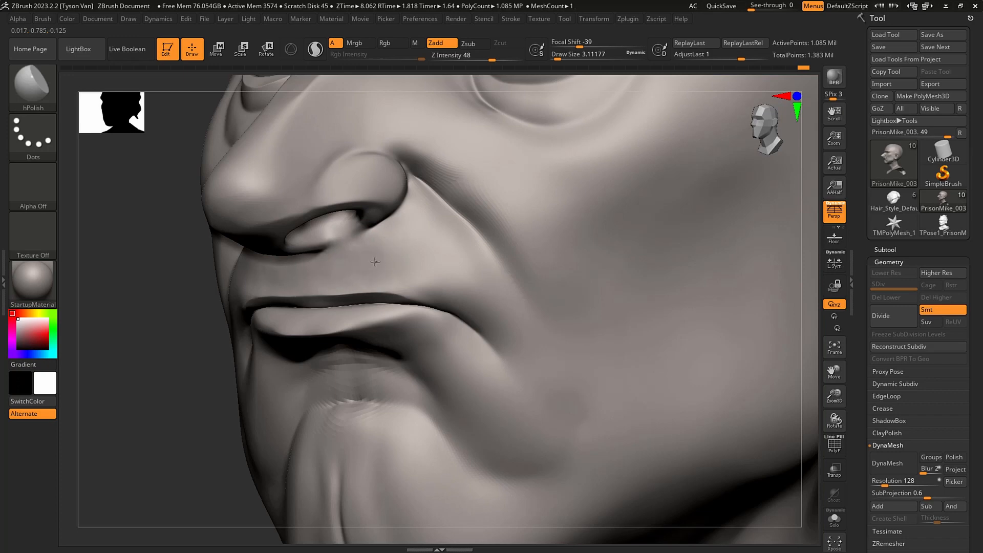
pyautogui.moveTo(375, 262); pyautogui.dragTo(369, 219, button='right')
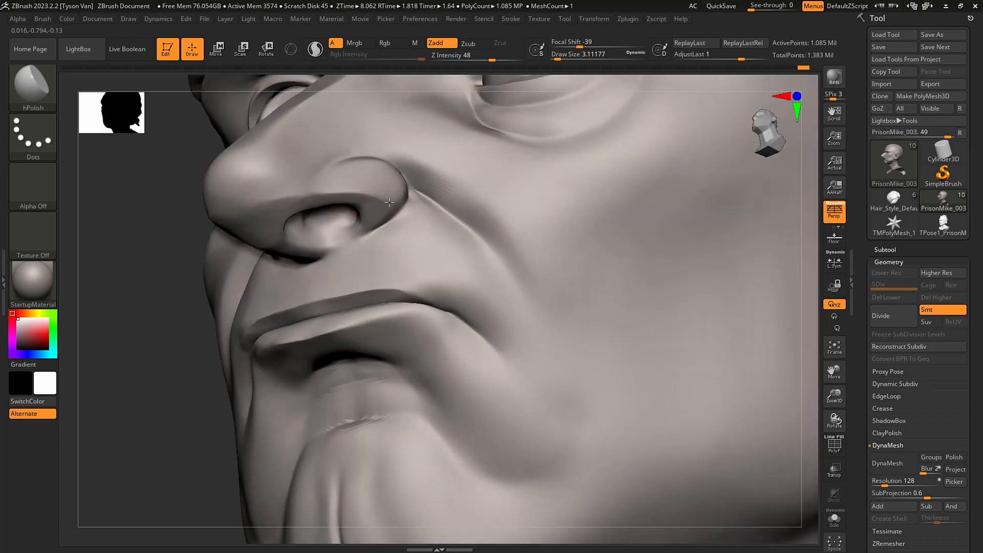
pyautogui.moveTo(382, 208)
pyautogui.keyDown('shift'); pyautogui.mouseDown()
pyautogui.moveTo(399, 207)
pyautogui.moveTo(361, 262)
pyautogui.mouseUp(); pyautogui.keyUp('shift')
# Build up subtle form in the philtrum area under the nose with the Standard brush at Z Intensity 12.
pyautogui.moveTo(424, 279)
pyautogui.mouseDown(button='right')
pyautogui.moveTo(350, 261)
pyautogui.moveTo(315, 274)
pyautogui.moveTo(312, 261)
pyautogui.mouseUp(button='right')
pyautogui.press('b')
pyautogui.press('s')
pyautogui.press('t')
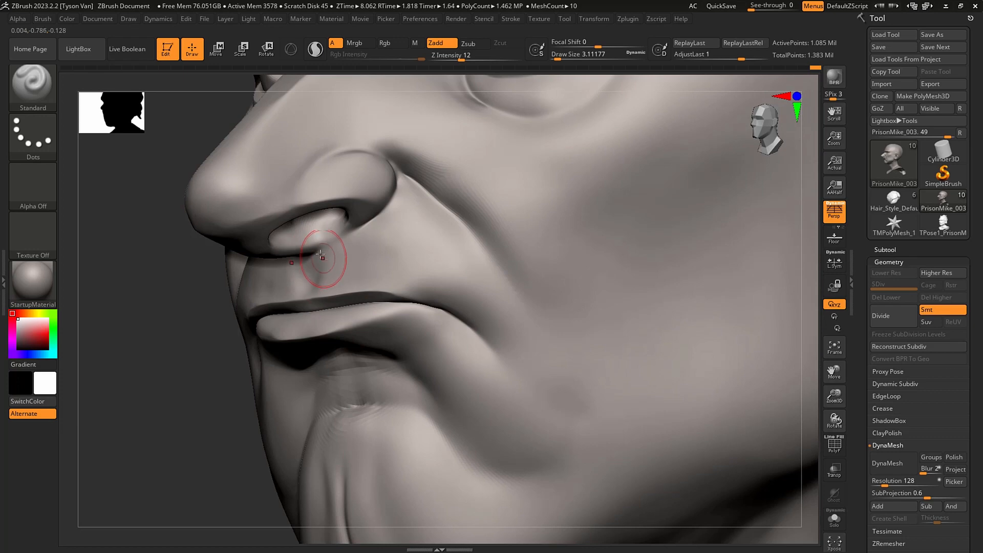
pyautogui.keyDown('ctrl'); pyautogui.moveTo(392, 270); pyautogui.dragTo(451, 279, button='right'); pyautogui.keyUp('ctrl')
pyautogui.moveTo(451, 279)
pyautogui.mouseDown(button='right')
pyautogui.moveTo(421, 284)
pyautogui.moveTo(481, 334)
pyautogui.moveTo(427, 372)
pyautogui.moveTo(425, 356)
pyautogui.moveTo(410, 376)
pyautogui.moveTo(429, 379)
pyautogui.moveTo(417, 375)
pyautogui.mouseUp(button='right')
# Reshape the lips and mouth corners with SnakeHook at draw sizes of about 10.5 and 9.4, smoothing the result.
pyautogui.press('b')
pyautogui.press('s')
pyautogui.press('h')
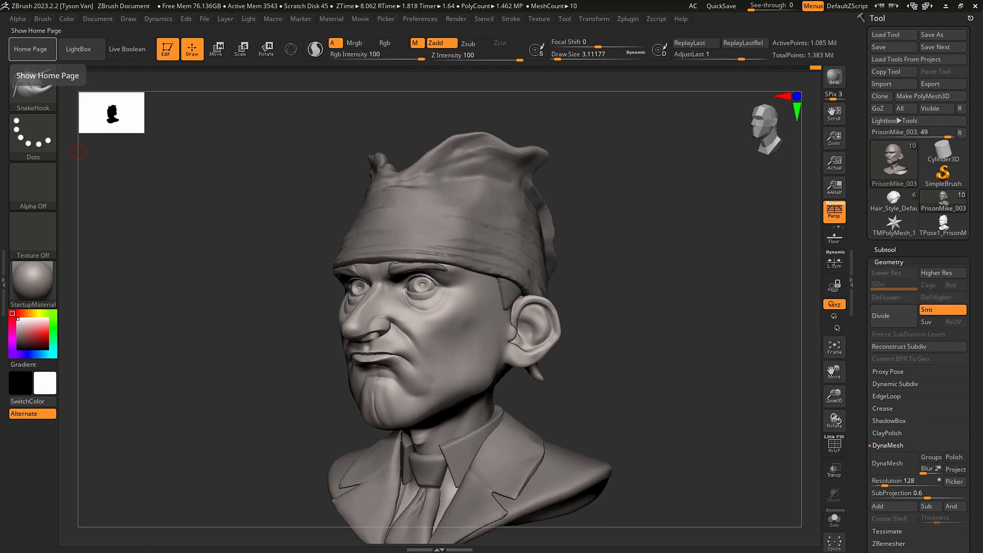
pyautogui.moveTo(602, 403); pyautogui.dragTo(579, 403)
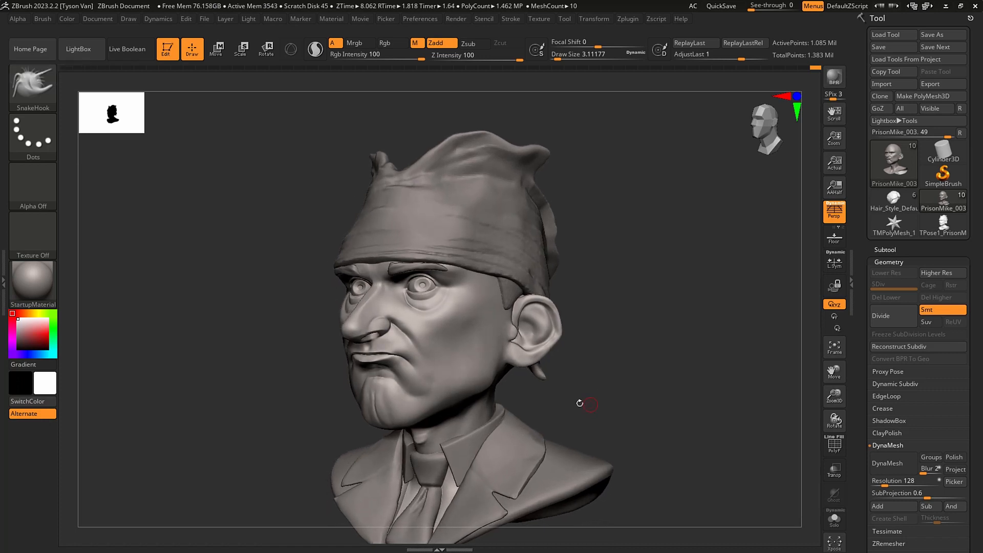
pyautogui.press('s')
pyautogui.moveTo(381, 359); pyautogui.dragTo(387, 358)
pyautogui.keyDown('ctrl'); pyautogui.moveTo(384, 357); pyautogui.dragTo(402, 413, button='right'); pyautogui.keyUp('ctrl')
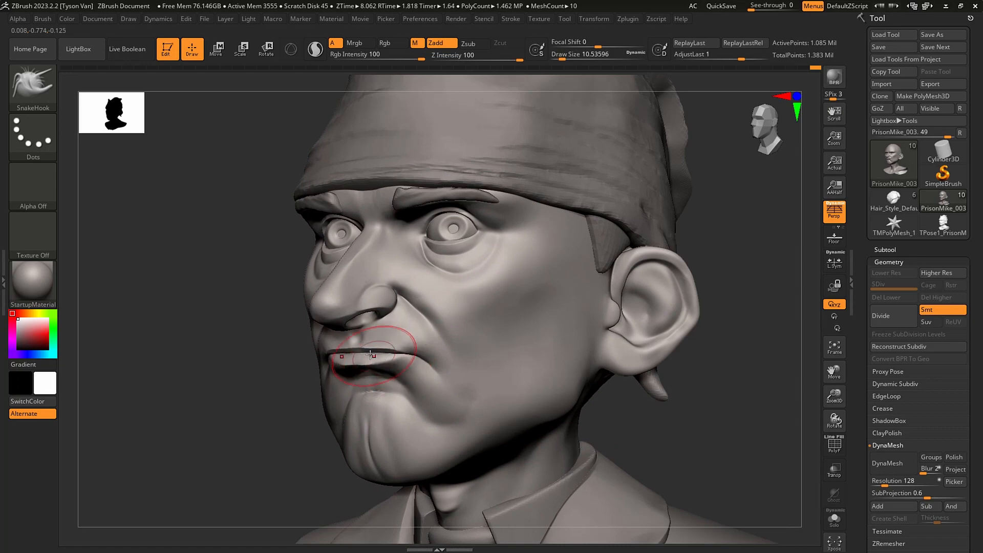
pyautogui.moveTo(404, 357)
pyautogui.mouseDown()
pyautogui.moveTo(420, 378)
pyautogui.moveTo(402, 361)
pyautogui.mouseUp()
pyautogui.press('s')
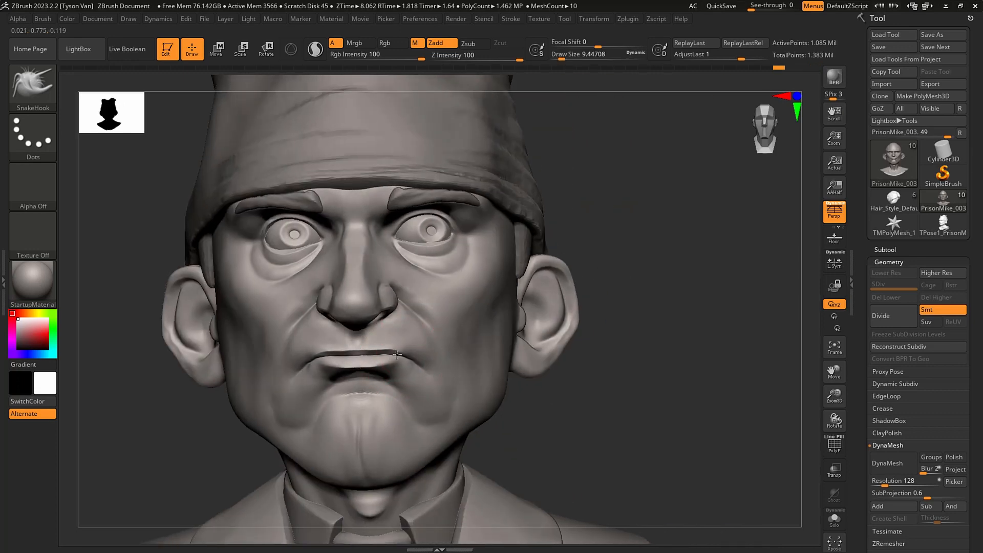
pyautogui.moveTo(397, 355)
pyautogui.mouseDown(button='right')
pyautogui.moveTo(450, 351)
pyautogui.moveTo(400, 358)
pyautogui.moveTo(467, 362)
pyautogui.mouseUp(button='right')
pyautogui.press('shift')
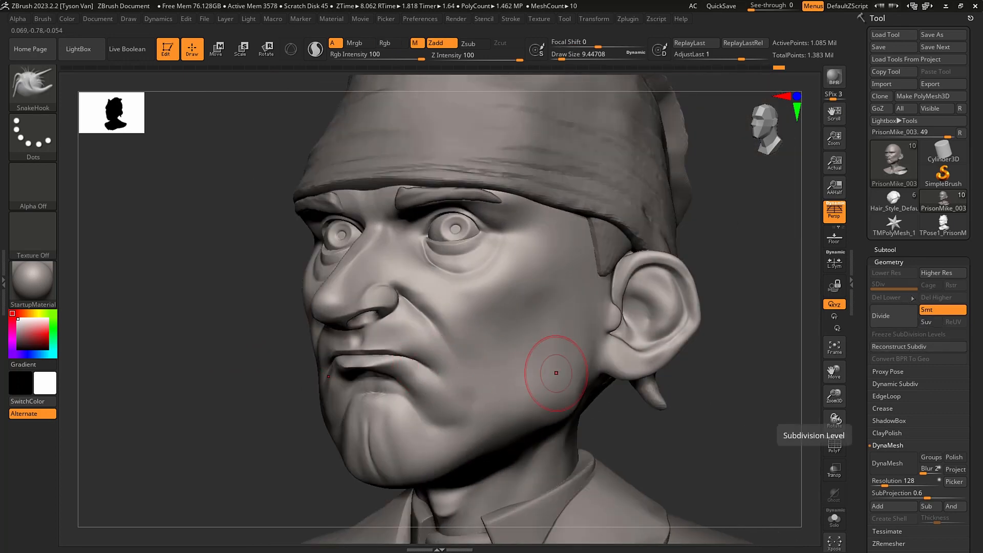
# Reconstruct three lower subdivision levels for the head and set its subdivision level to 3.
pyautogui.click(909, 348)
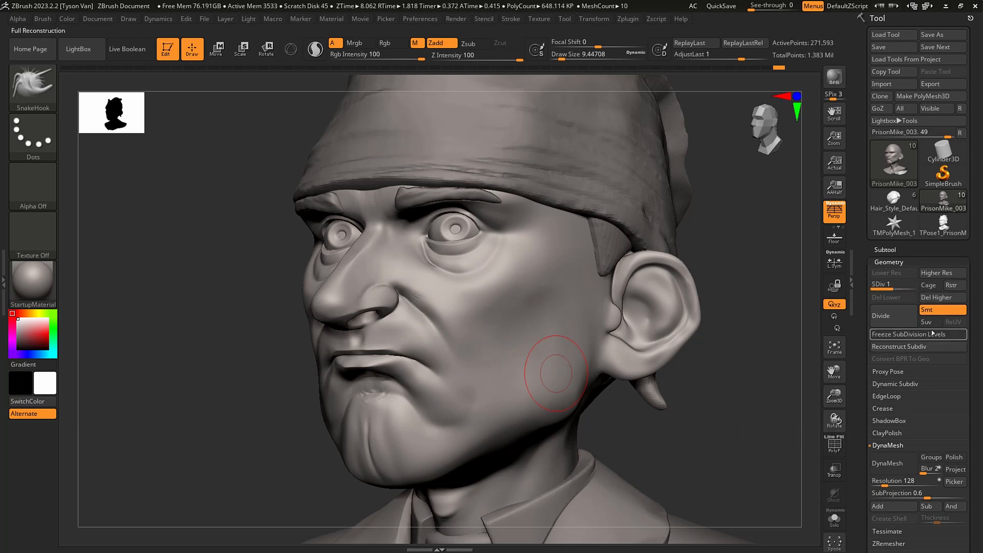
pyautogui.click(909, 347)
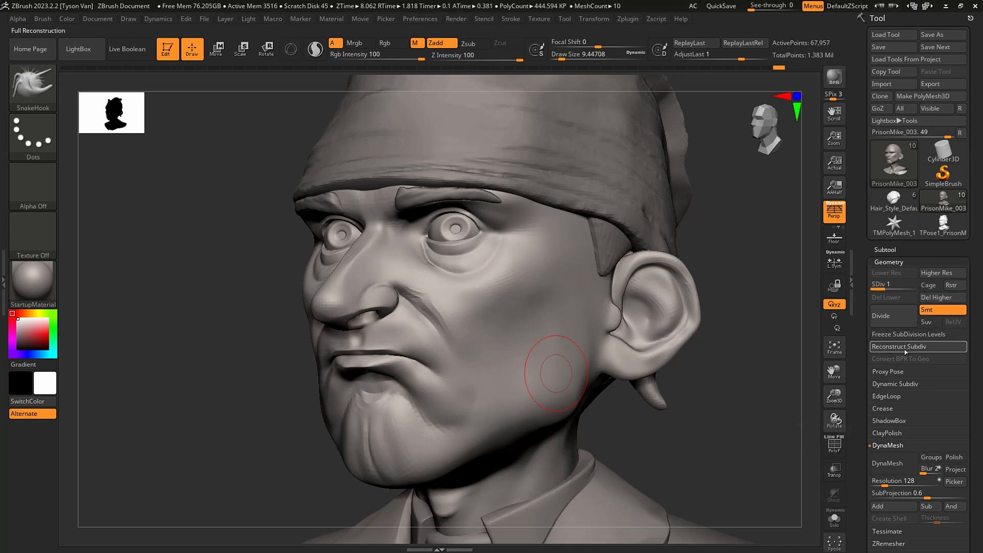
pyautogui.click(909, 347)
pyautogui.moveTo(913, 288); pyautogui.dragTo(904, 285)
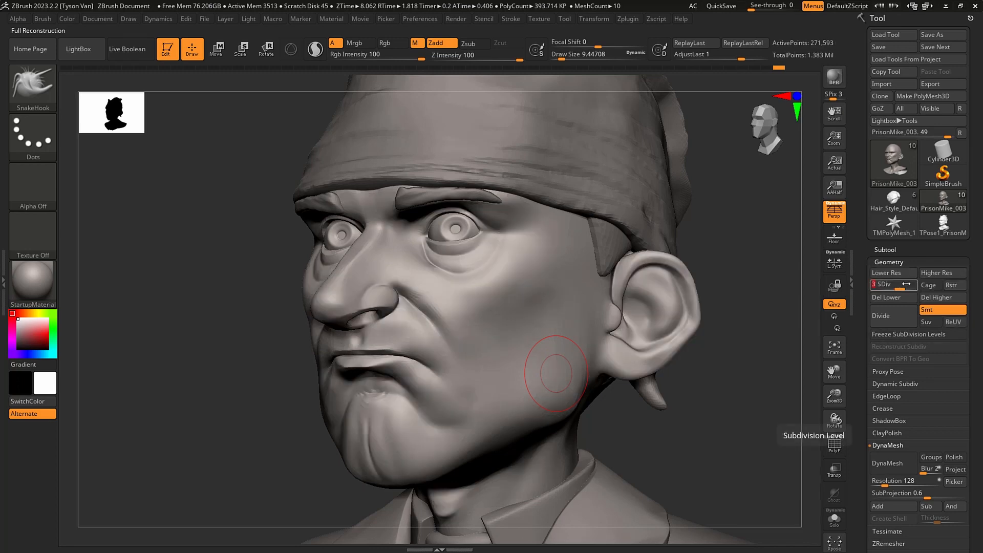
# Reshape the mouth corner and lower lip area with SnakeHook at a draw size of about 18.5.
pyautogui.moveTo(396, 349)
pyautogui.mouseDown(button='right')
pyautogui.moveTo(353, 356)
pyautogui.moveTo(371, 360)
pyautogui.mouseUp(button='right')
pyautogui.press('s')
pyautogui.moveTo(389, 364); pyautogui.dragTo(393, 364)
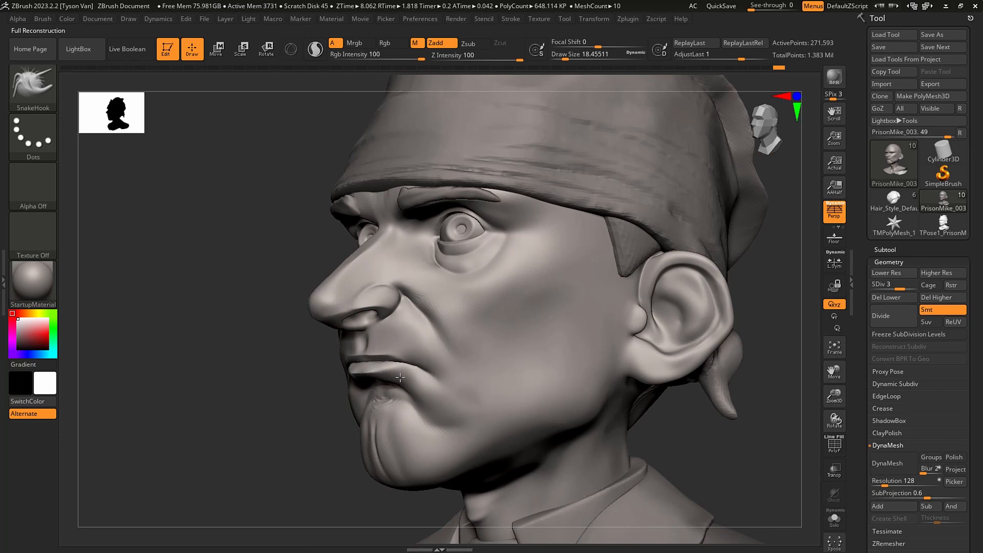
pyautogui.moveTo(436, 374); pyautogui.dragTo(410, 381, button='right')
pyautogui.moveTo(409, 383); pyautogui.dragTo(392, 364)
# Build up the skin beside the upper lip with the Standard brush at a draw size of about 5.8 and Z Intensity 12.
pyautogui.press('s')
pyautogui.press('b')
pyautogui.press('s')
pyautogui.press('t')
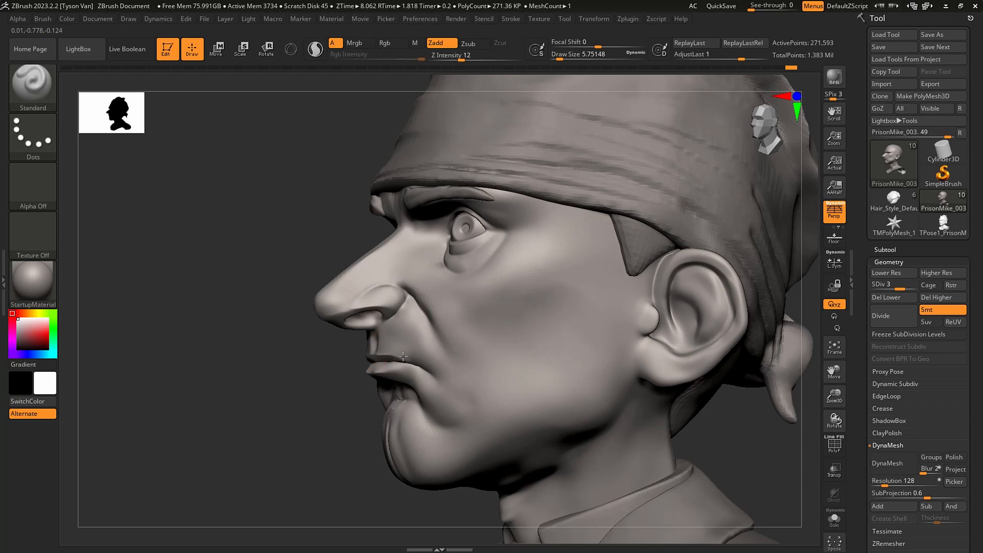
# Refine the nasolabial fold with SnakeHook at a draw size of about 9.4 and hPolish at about 3.1.
pyautogui.moveTo(405, 349)
pyautogui.mouseDown(button='right')
pyautogui.moveTo(388, 353)
pyautogui.moveTo(416, 348)
pyautogui.moveTo(409, 314)
pyautogui.moveTo(384, 323)
pyautogui.moveTo(392, 319)
pyautogui.mouseUp(button='right')
pyautogui.press('b')
pyautogui.press('s')
pyautogui.press('h')
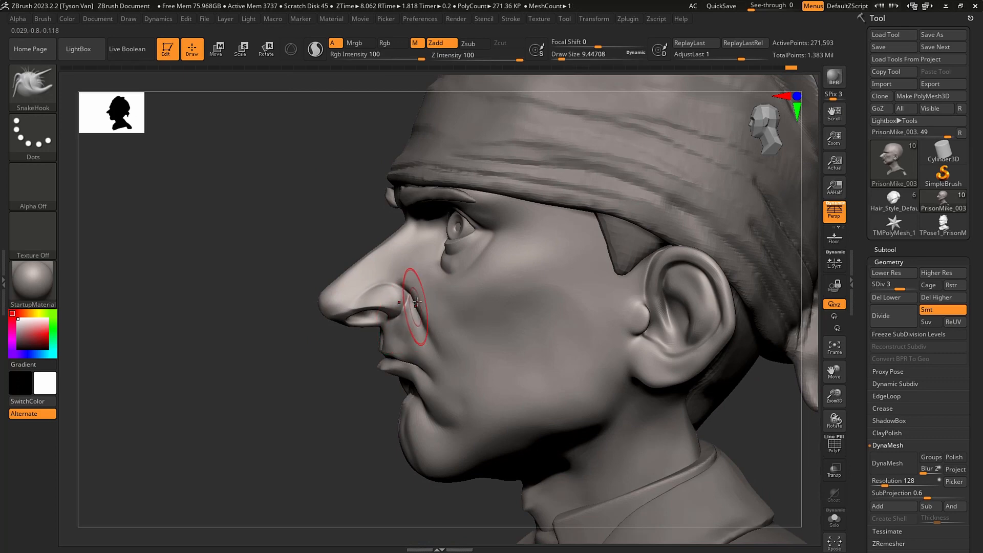
pyautogui.press('b')
pyautogui.press('h')
pyautogui.press('p')
pyautogui.moveTo(419, 332); pyautogui.dragTo(402, 341, button='right')
pyautogui.press('s')
pyautogui.moveTo(403, 340)
pyautogui.mouseDown()
pyautogui.moveTo(394, 342)
pyautogui.moveTo(410, 310)
pyautogui.mouseUp()
pyautogui.press('s')
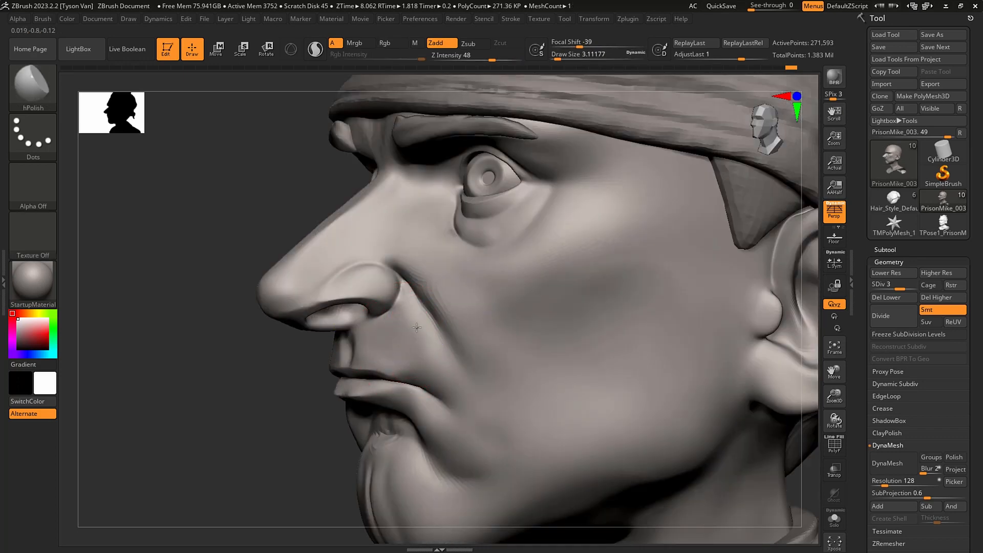
# Subdivide the head to level 4 and check the whole bust from several angles.
pyautogui.hotkey('ctrl', 'd')
pyautogui.press('f')
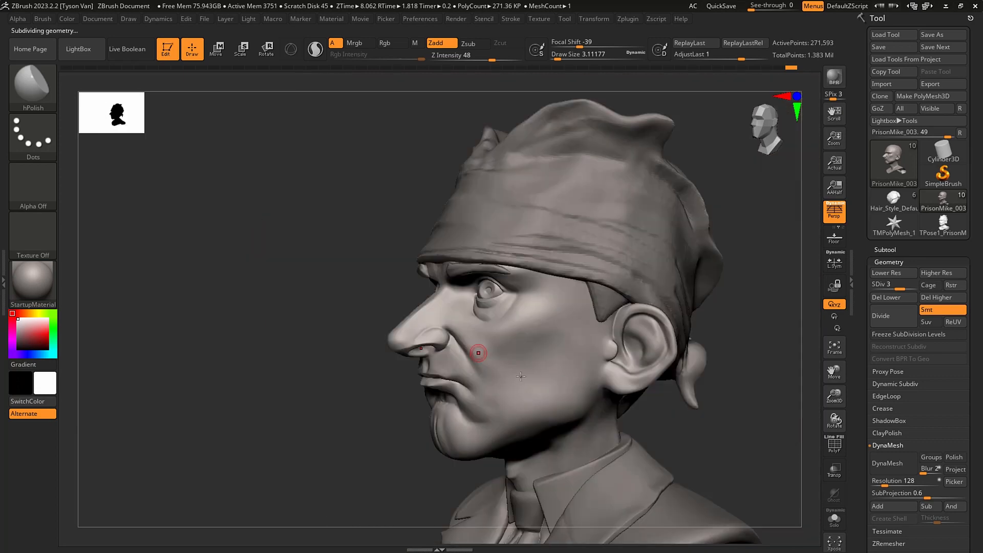
pyautogui.moveTo(521, 378); pyautogui.dragTo(462, 383, button='right')
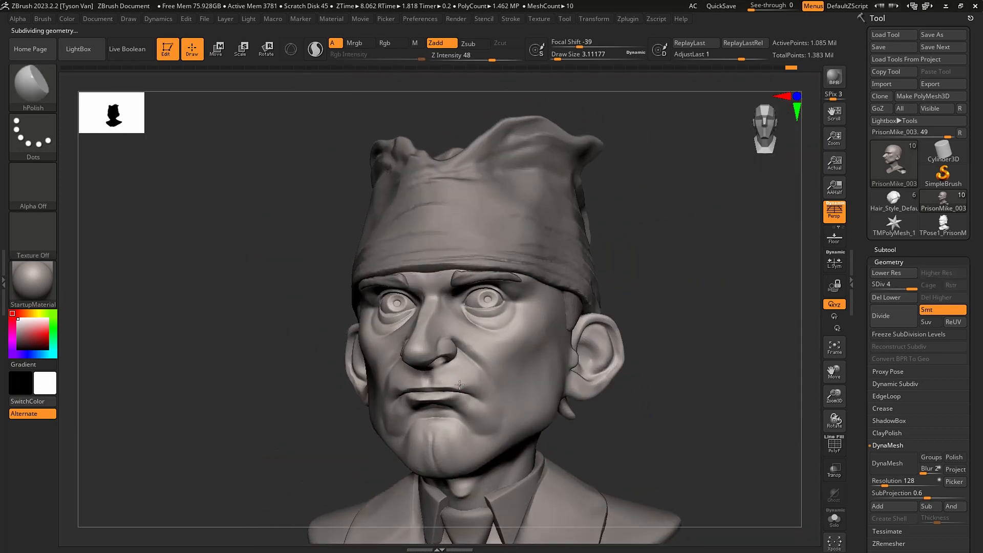
pyautogui.press('shift')
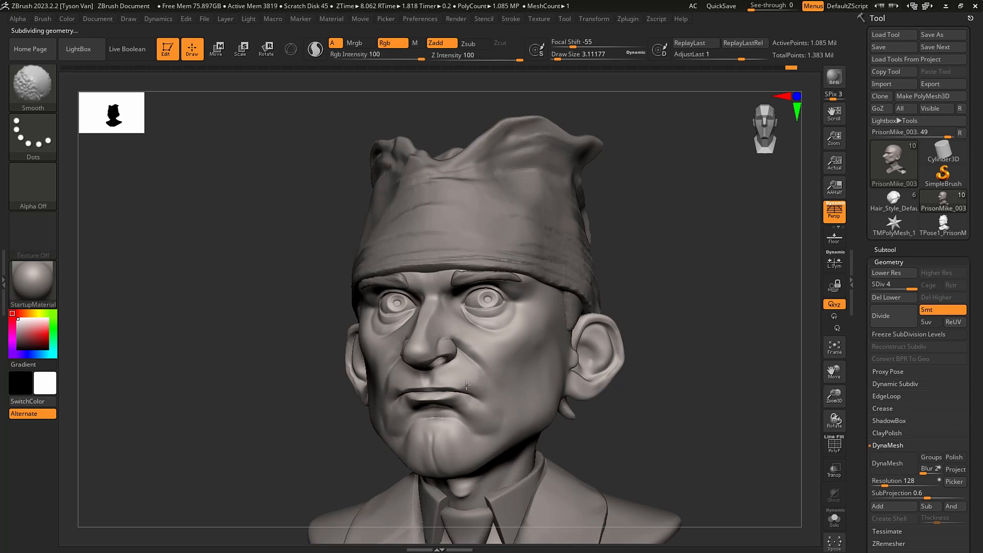
pyautogui.moveTo(478, 379)
pyautogui.keyDown('ctrl'); pyautogui.mouseDown(button='right')
pyautogui.moveTo(472, 371)
pyautogui.moveTo(491, 395)
pyautogui.moveTo(518, 391)
pyautogui.moveTo(457, 320)
pyautogui.mouseUp(button='right'); pyautogui.keyUp('ctrl')
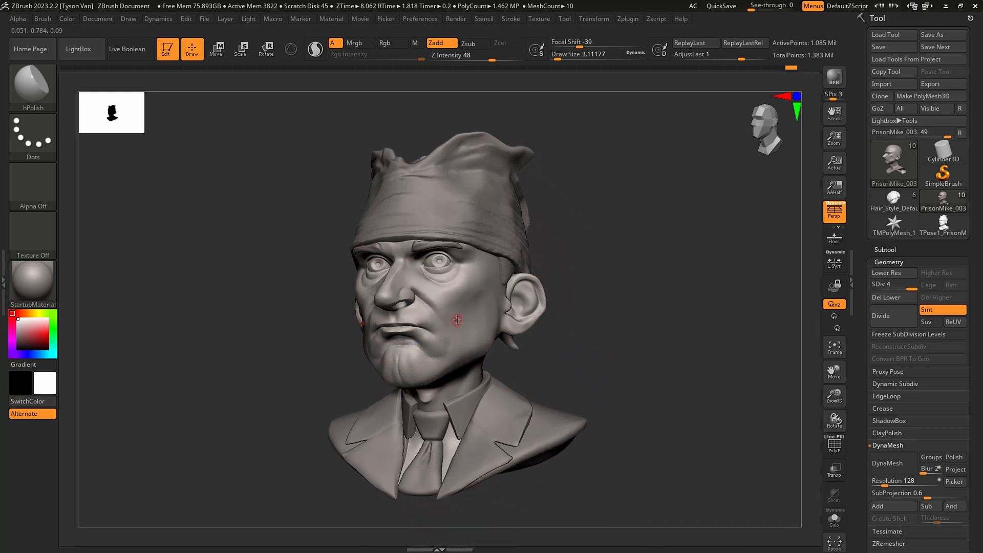
pyautogui.moveTo(487, 352); pyautogui.dragTo(514, 354, button='right')
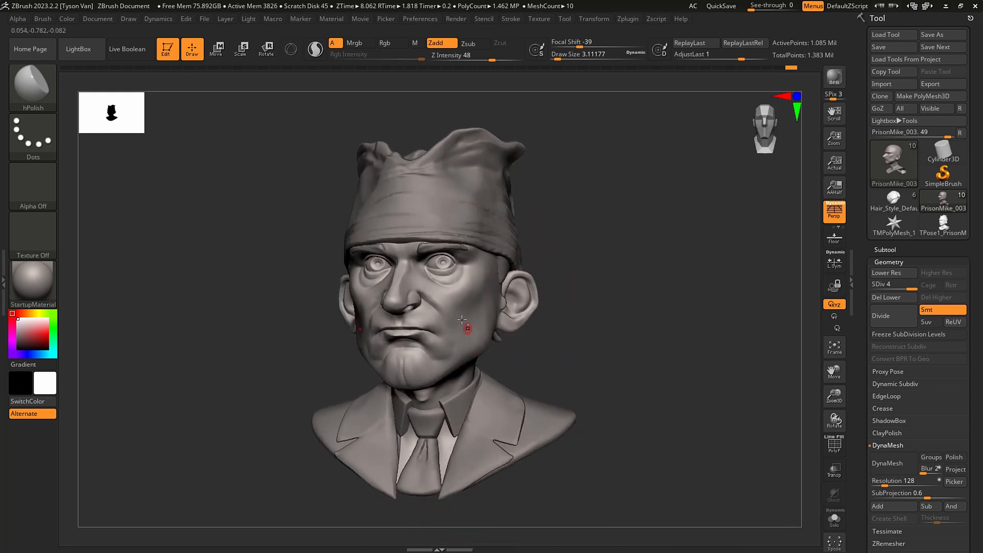
# Soften the cheek beside the nose with the Standard brush at a draw size of about 8.4, smoothing the result.
pyautogui.keyDown('ctrl'); pyautogui.moveTo(468, 330); pyautogui.dragTo(452, 325, button='right'); pyautogui.keyUp('ctrl')
pyautogui.press('b')
pyautogui.press('s')
pyautogui.press('t')
pyautogui.press('s')
pyautogui.moveTo(435, 304); pyautogui.dragTo(440, 302)
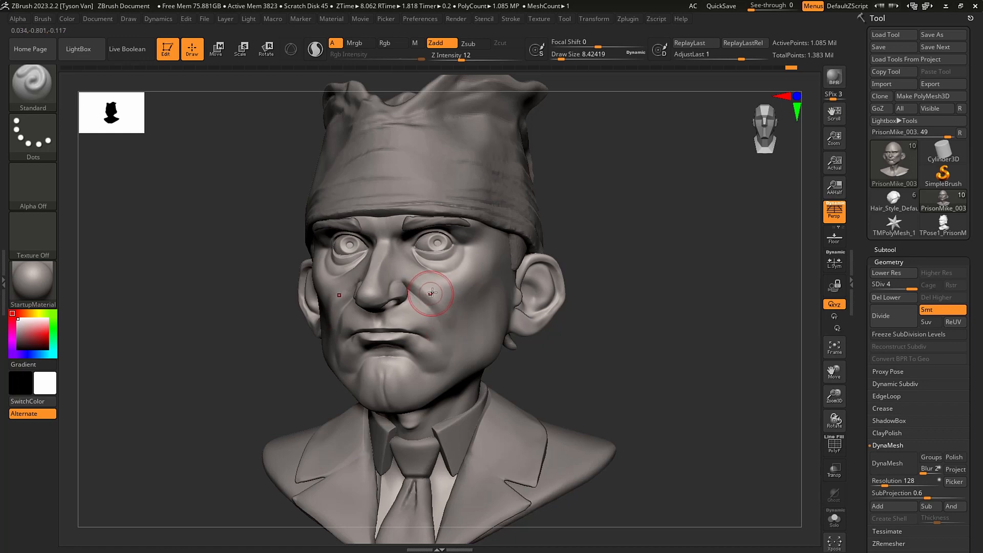
pyautogui.press('shift')
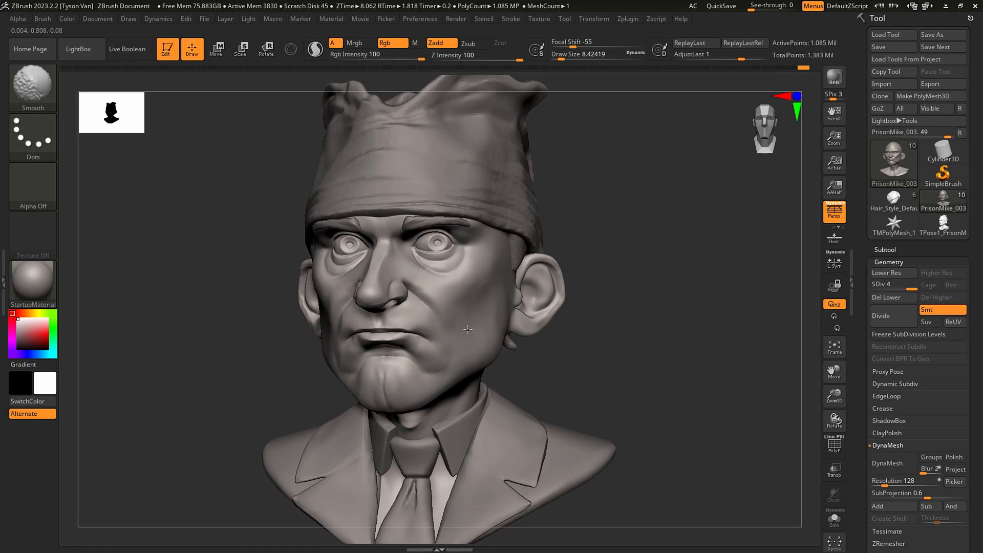
pyautogui.press('b')
pyautogui.press('s')
pyautogui.press('h')
pyautogui.press('b')
pyautogui.press('h')
pyautogui.press('p')
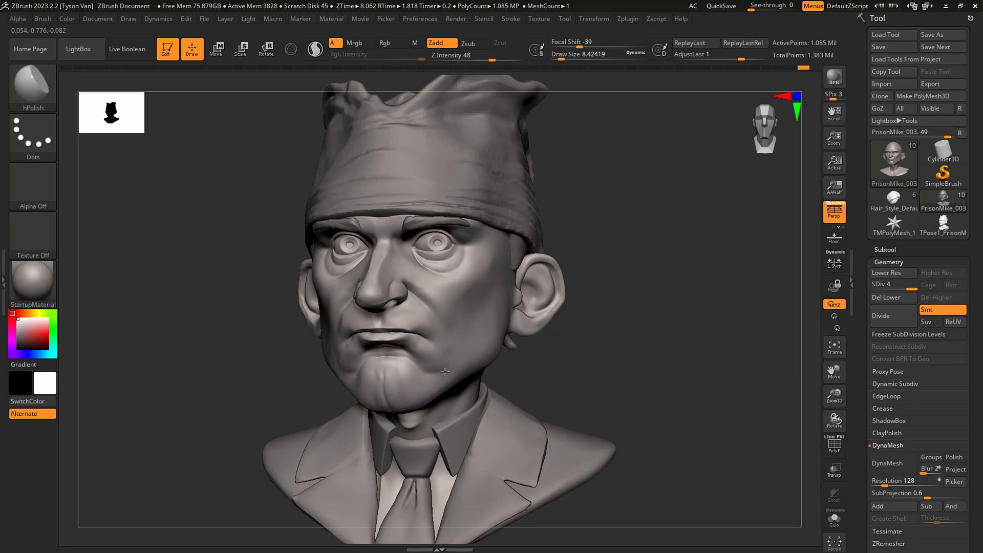
# Carve creases into the chin with DamStandard at draw sizes of about 5.8 and 4.3, softening them with Smooth.
pyautogui.press('b')
pyautogui.press('d')
pyautogui.press('s')
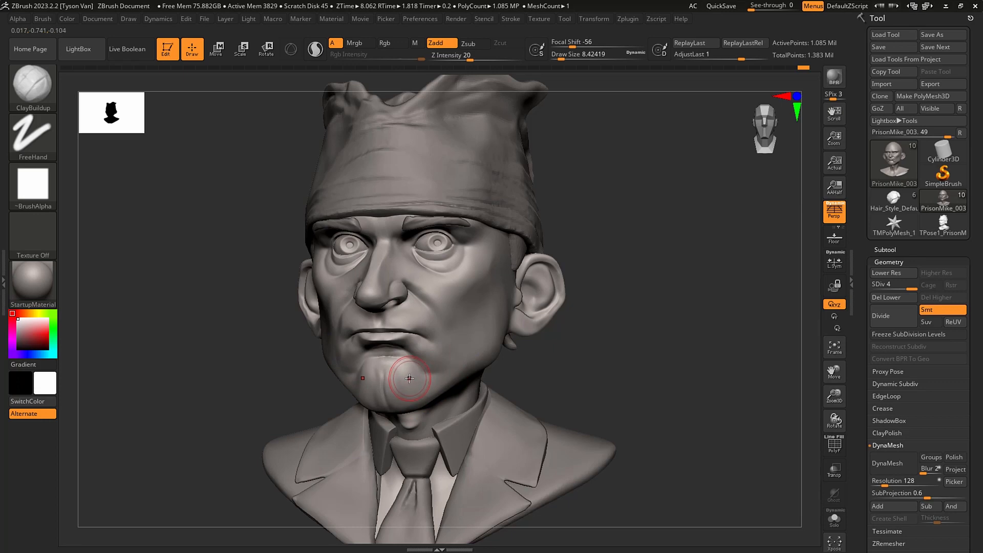
pyautogui.press('s')
pyautogui.moveTo(404, 377); pyautogui.dragTo(401, 379)
pyautogui.scroll(4, 399, 385)
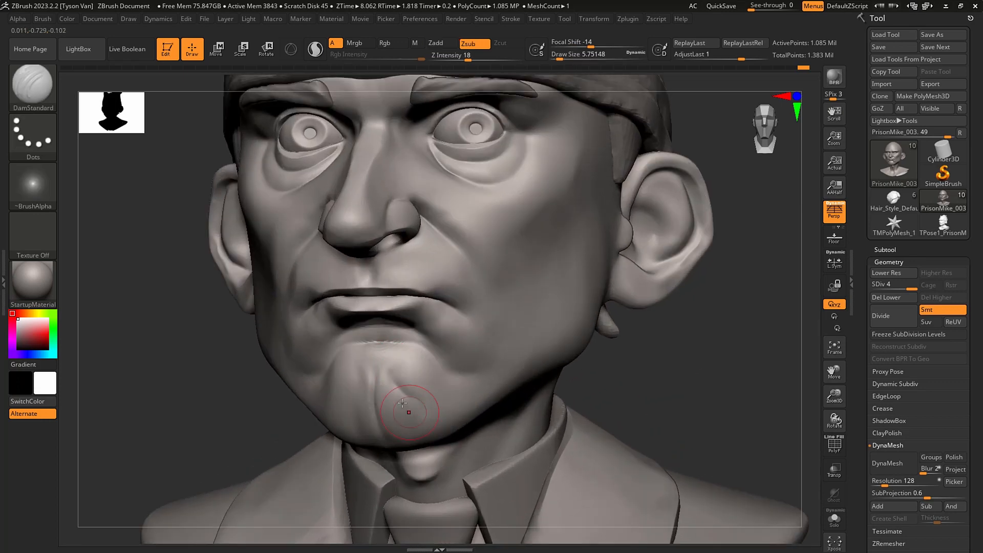
pyautogui.moveTo(332, 406)
pyautogui.mouseDown(button='right')
pyautogui.moveTo(394, 415)
pyautogui.moveTo(353, 408)
pyautogui.mouseUp(button='right')
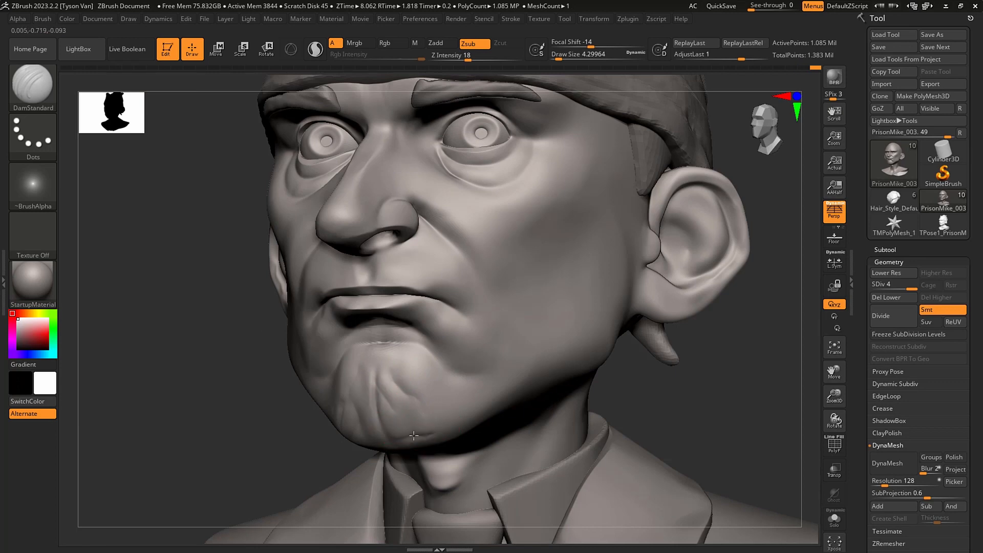
pyautogui.press('shift')
# Sharpen the crease between the lower lip and chin with DamStandard at a draw size of about 3.7.
pyautogui.moveTo(470, 388)
pyautogui.keyDown('ctrl'); pyautogui.mouseDown(button='right')
pyautogui.moveTo(481, 333)
pyautogui.moveTo(392, 370)
pyautogui.mouseUp(button='right'); pyautogui.keyUp('ctrl')
pyautogui.press('shift')
pyautogui.moveTo(334, 327); pyautogui.dragTo(347, 329, button='right')
pyautogui.press('s')
pyautogui.moveTo(332, 325); pyautogui.dragTo(299, 331)
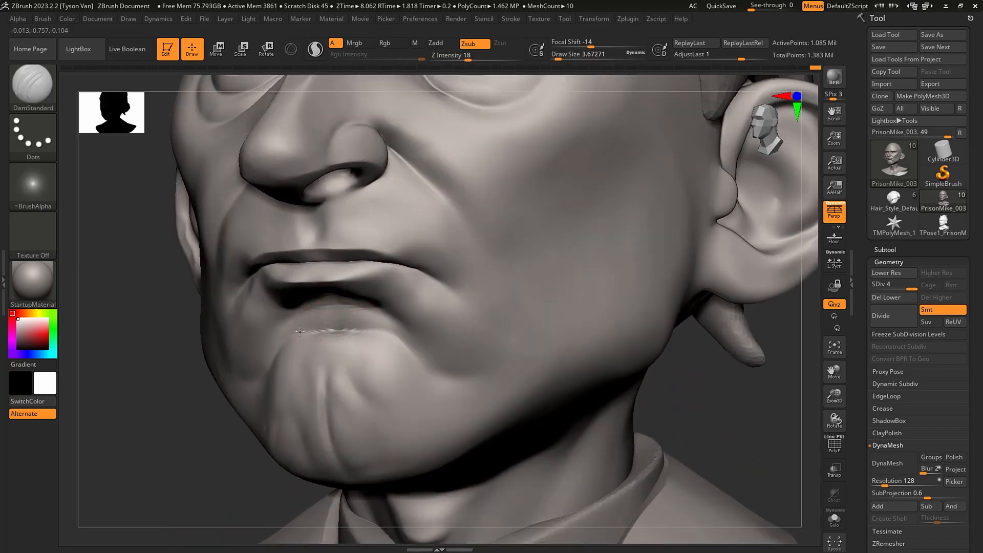
# Subdivide the head to level 5 and smooth the folds around the mouth and chin.
pyautogui.hotkey('ctrl', 'd')
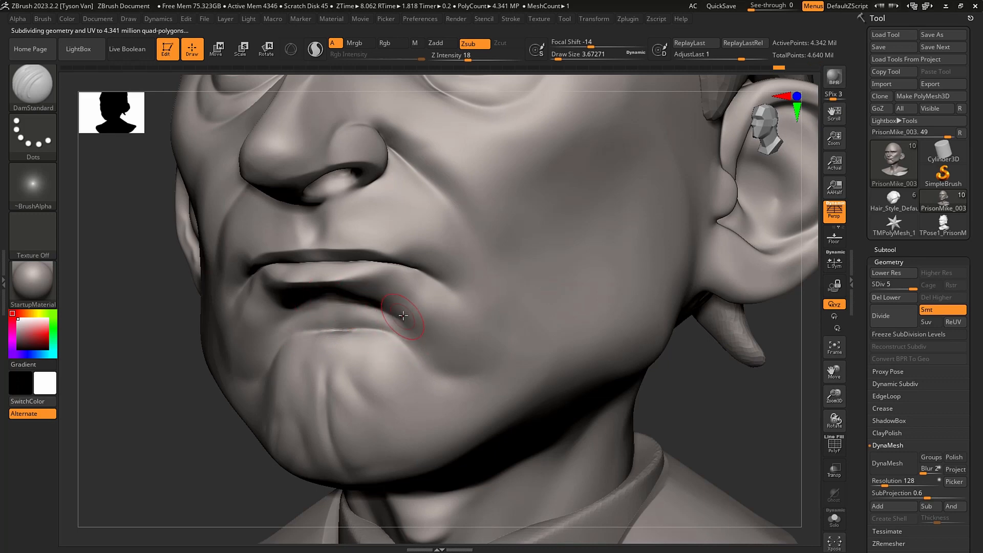
pyautogui.press('shift')
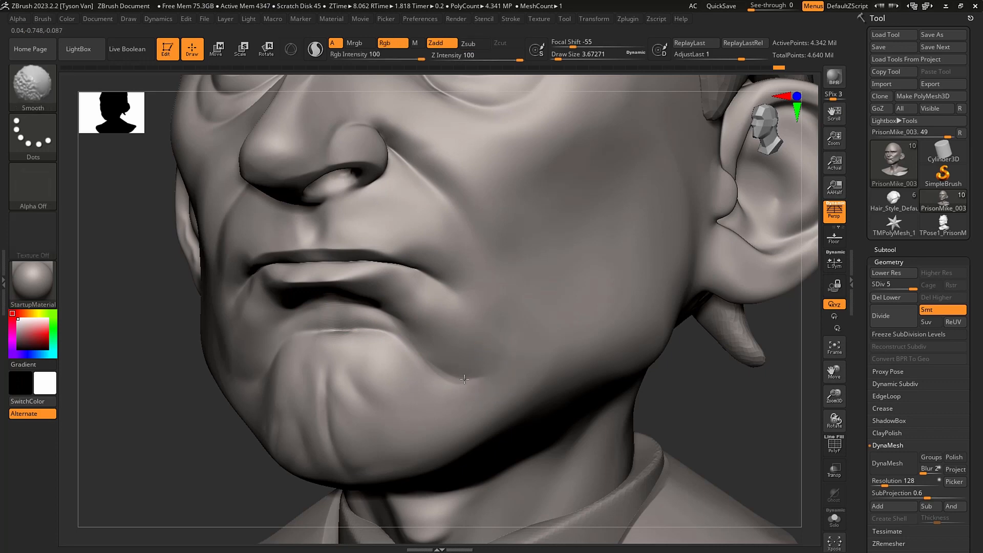
pyautogui.moveTo(489, 390)
pyautogui.keyDown('alt'); pyautogui.mouseDown(button='right')
pyautogui.moveTo(499, 379)
pyautogui.moveTo(544, 392)
pyautogui.moveTo(510, 387)
pyautogui.moveTo(504, 365)
pyautogui.moveTo(463, 354)
pyautogui.moveTo(489, 364)
pyautogui.moveTo(487, 389)
pyautogui.moveTo(451, 389)
pyautogui.moveTo(434, 375)
pyautogui.mouseUp(button='right'); pyautogui.keyUp('alt')
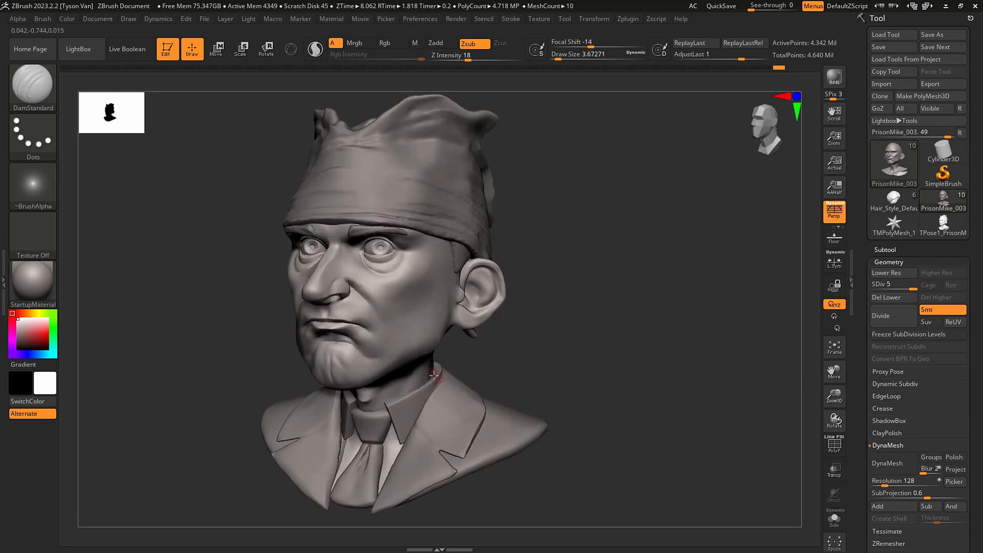
# Adjust the neck behind the jaw with SnakeHook at a draw size of about 17, smoothing the result.
pyautogui.press('b')
pyautogui.press('s')
pyautogui.press('h')
pyautogui.press('s')
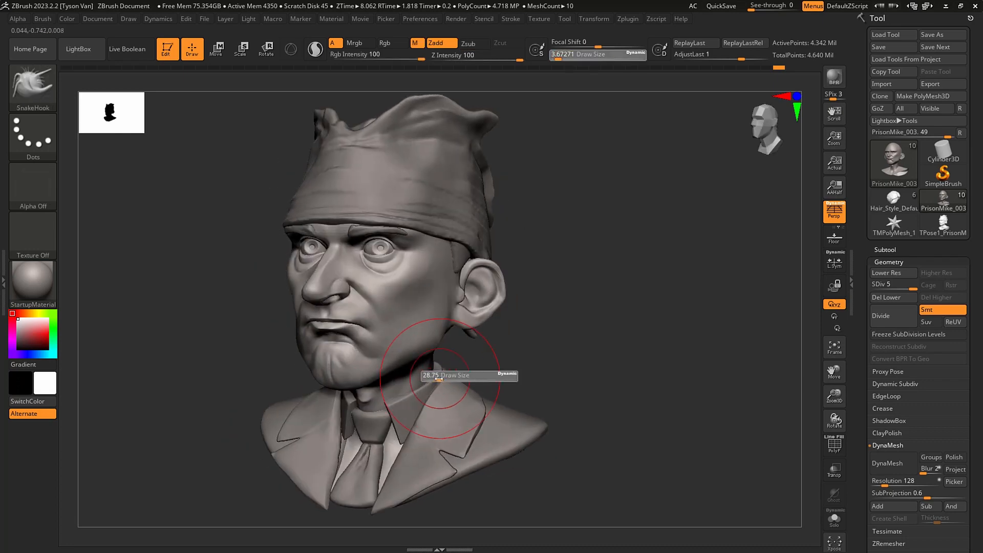
pyautogui.moveTo(440, 375); pyautogui.dragTo(437, 362, button='right')
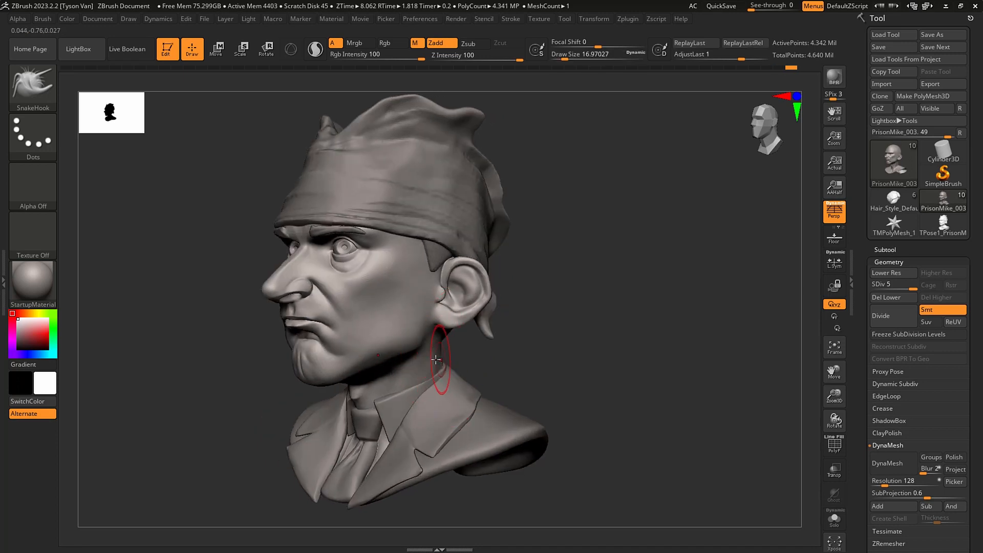
pyautogui.press('shift')
# Make the jacket lapels active and adjust them beside the neck with SnakeHook at a draw size of about 34.8.
pyautogui.keyDown('alt'); pyautogui.click(433, 390); pyautogui.keyUp('alt')
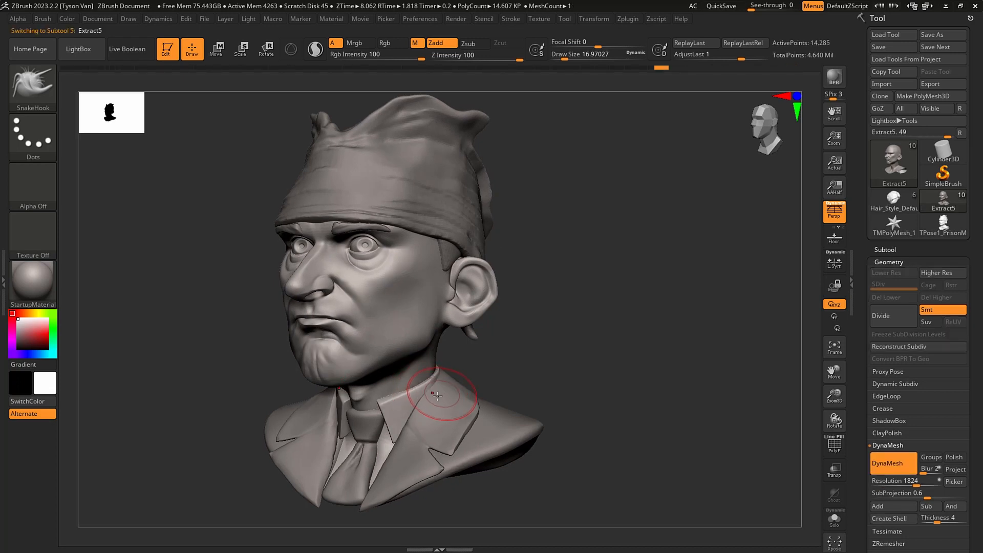
pyautogui.keyDown('alt'); pyautogui.click(432, 397); pyautogui.keyUp('alt')
pyautogui.press('s')
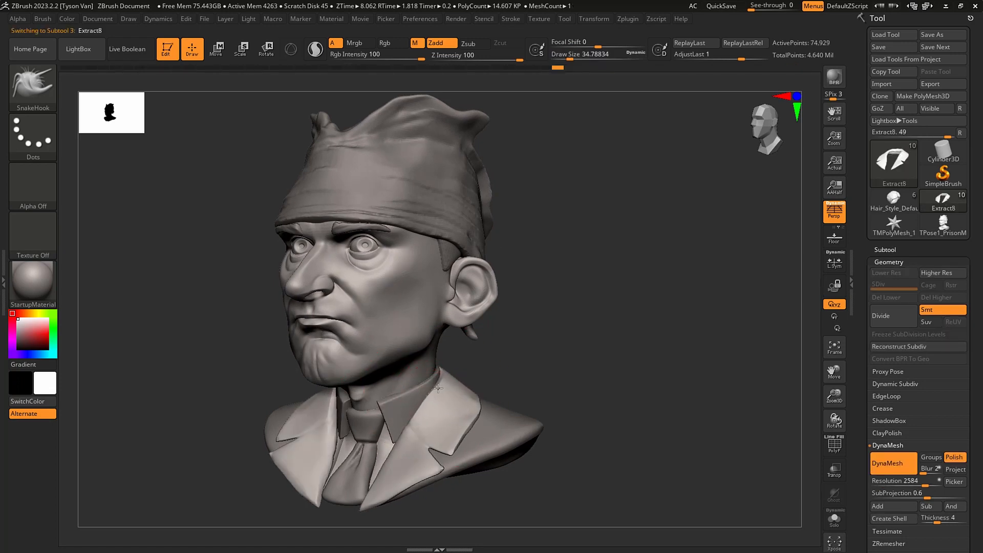
pyautogui.moveTo(457, 387)
pyautogui.keyDown('ctrl'); pyautogui.mouseDown(button='right')
pyautogui.moveTo(460, 324)
pyautogui.moveTo(441, 391)
pyautogui.mouseUp(button='right'); pyautogui.keyUp('ctrl')
# Make the head active again and set up DamStandard at a draw size of about 3.7 for detailing the ear.
pyautogui.keyDown('alt'); pyautogui.click(459, 325); pyautogui.keyUp('alt')
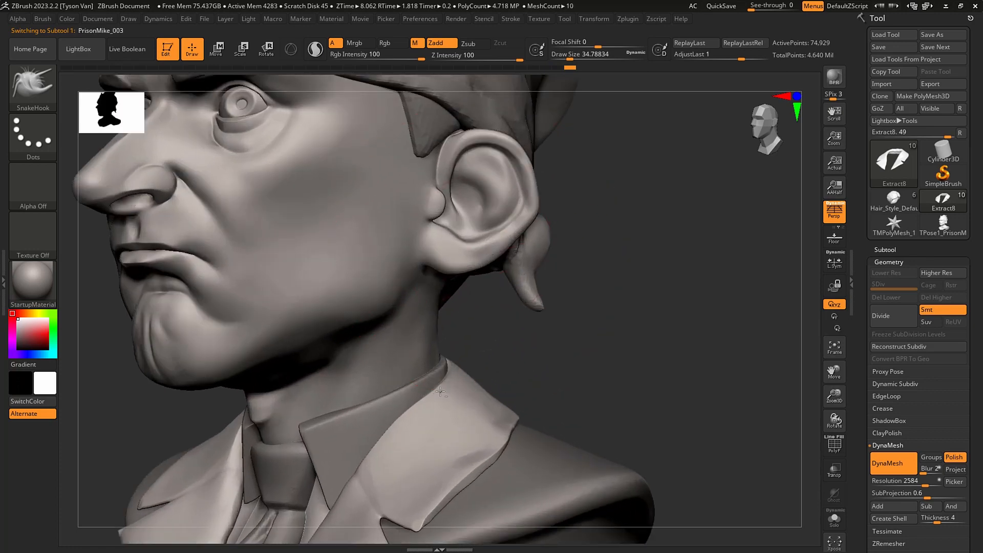
pyautogui.keyDown('alt'); pyautogui.moveTo(490, 185); pyautogui.dragTo(450, 332, button='right'); pyautogui.keyUp('alt')
pyautogui.press('b')
pyautogui.press('d')
pyautogui.press('s')
pyautogui.press('s')
pyautogui.moveTo(442, 310); pyautogui.dragTo(421, 308)
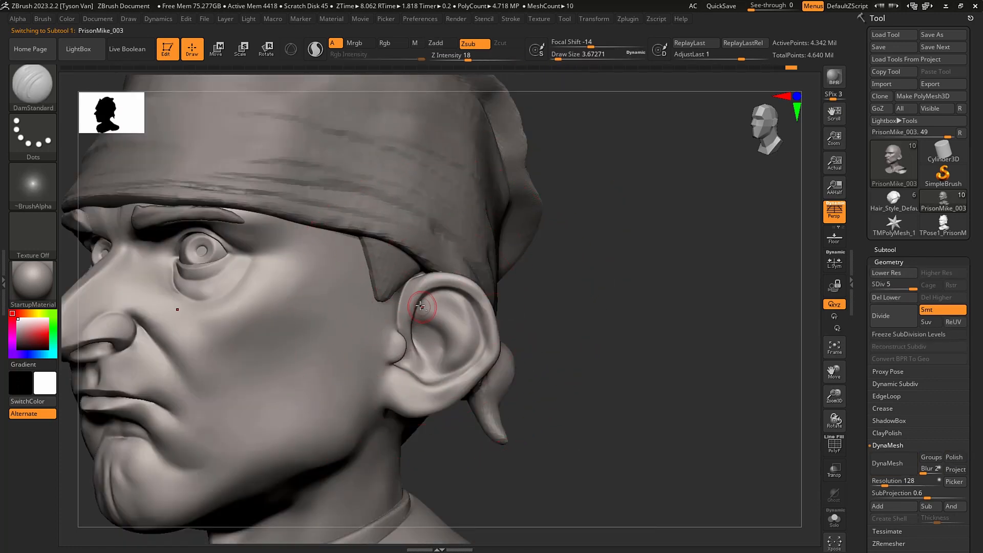
pyautogui.press('ctrl')
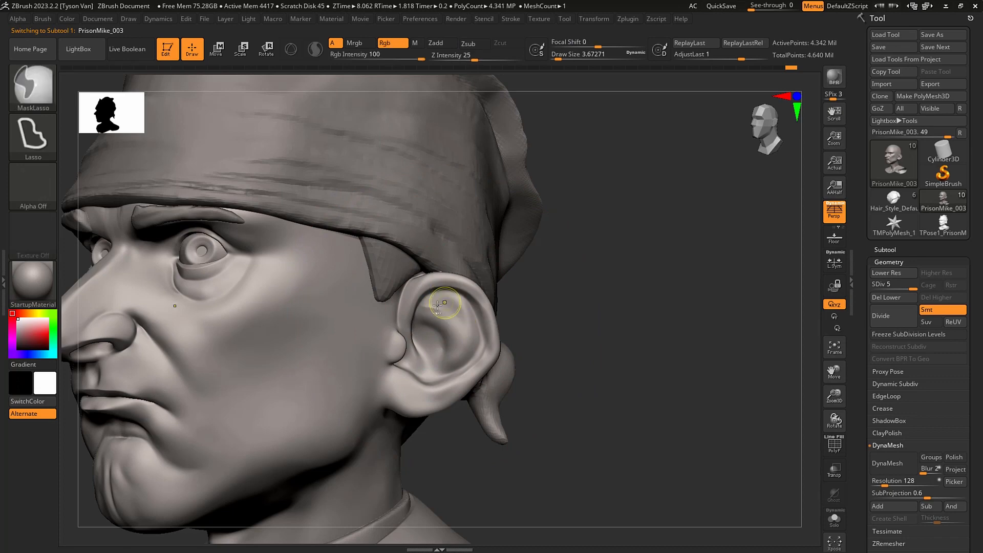
pyautogui.press('b')
pyautogui.press('s')
pyautogui.press('t')
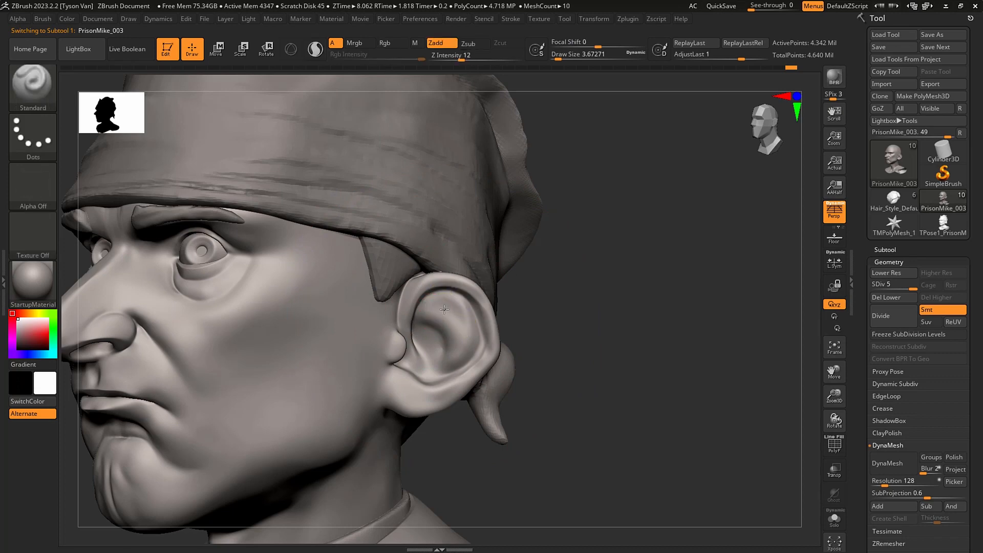
# Carve the inner folds and hollow of the ear with DamStandard at a draw size of about 6.6, smoothing the result.
pyautogui.press('b')
pyautogui.press('d')
pyautogui.press('s')
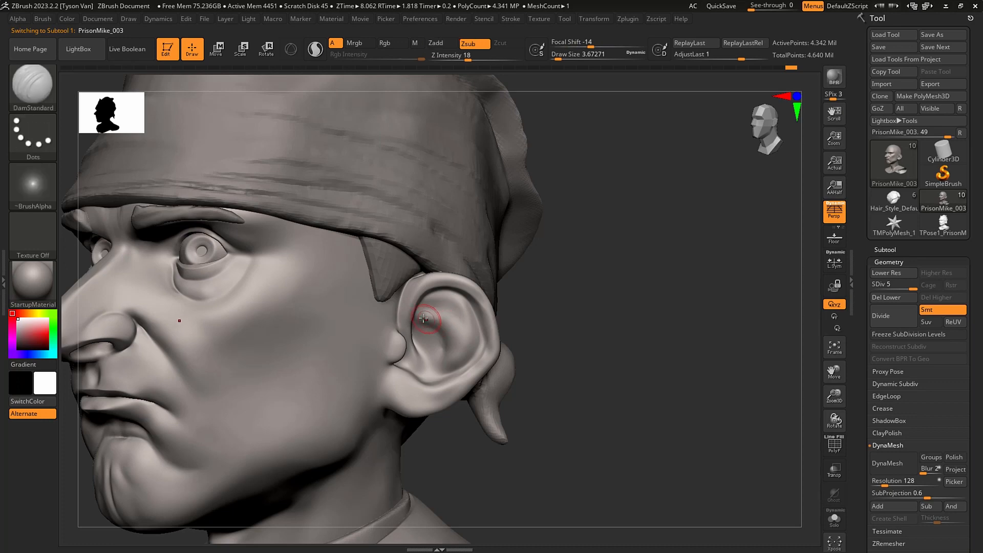
pyautogui.press(']')
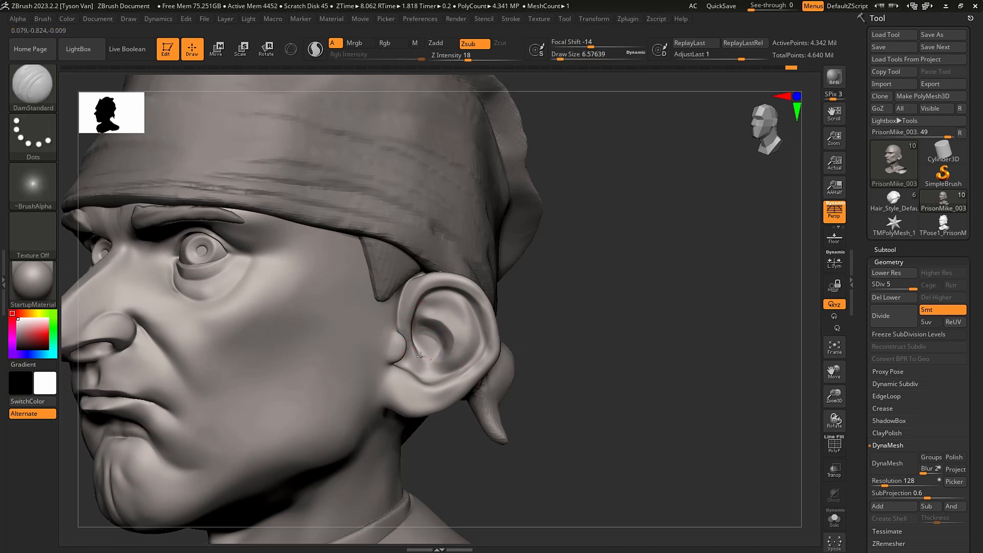
pyautogui.press('shift')
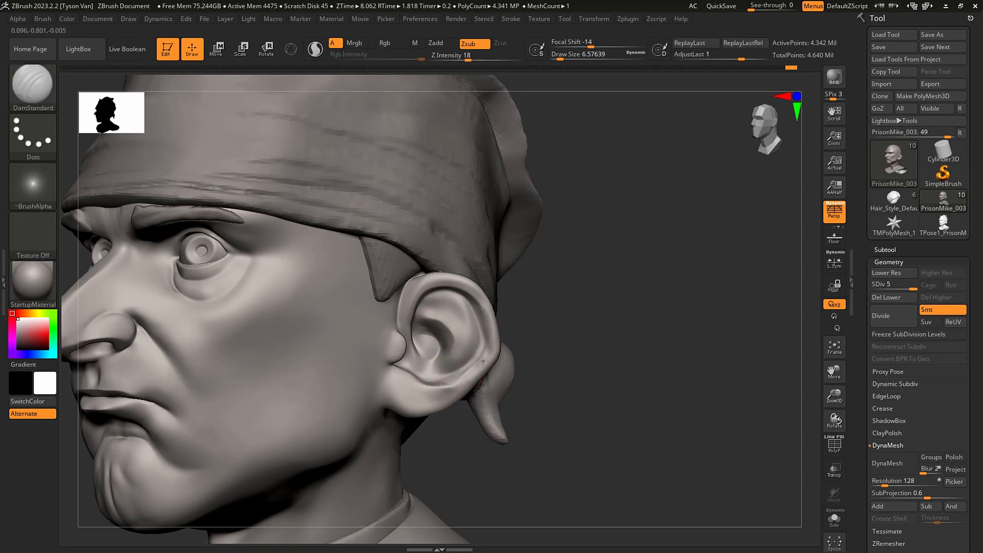
# Define the groove along the ear's outer rim with DamStandard at draw sizes of about 5 and 2.2.
pyautogui.keyDown('ctrl'); pyautogui.moveTo(469, 358); pyautogui.dragTo(443, 401, button='right'); pyautogui.keyUp('ctrl')
pyautogui.press('[')
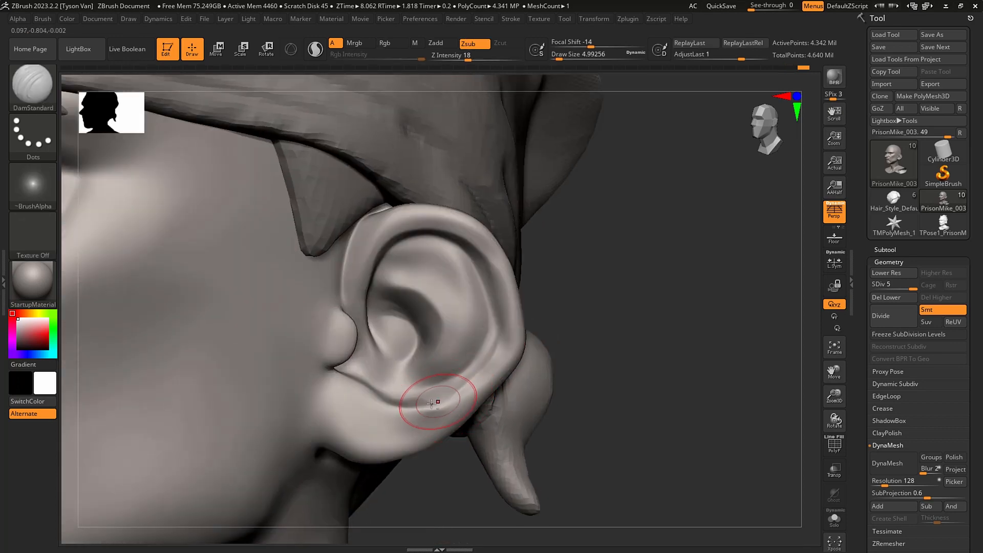
pyautogui.moveTo(509, 325); pyautogui.dragTo(504, 324)
pyautogui.press('[')
pyautogui.press('[')
pyautogui.press('[')
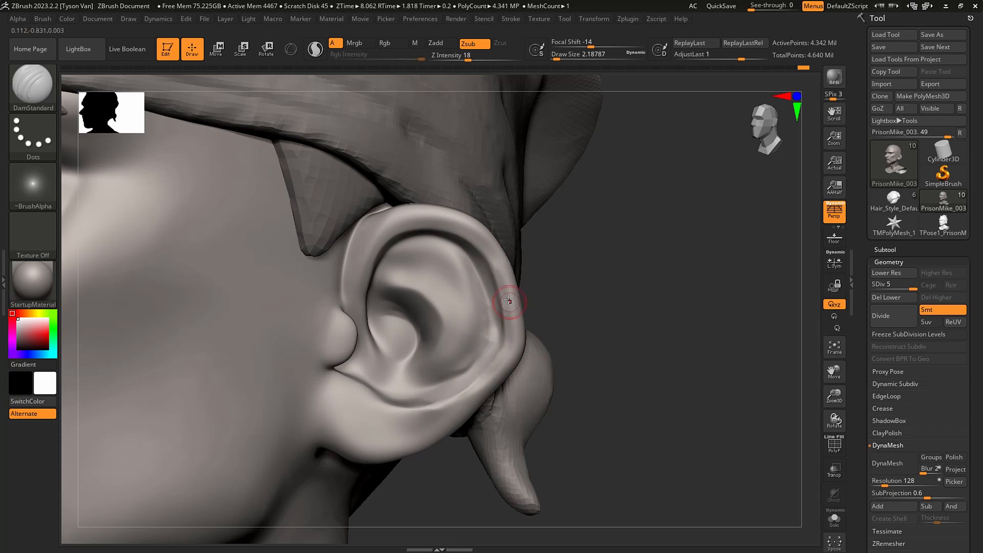
# Polish the ear's outer rim with hPolish at a draw size of about 2.2.
pyautogui.press('b')
pyautogui.press('h')
pyautogui.press('p')
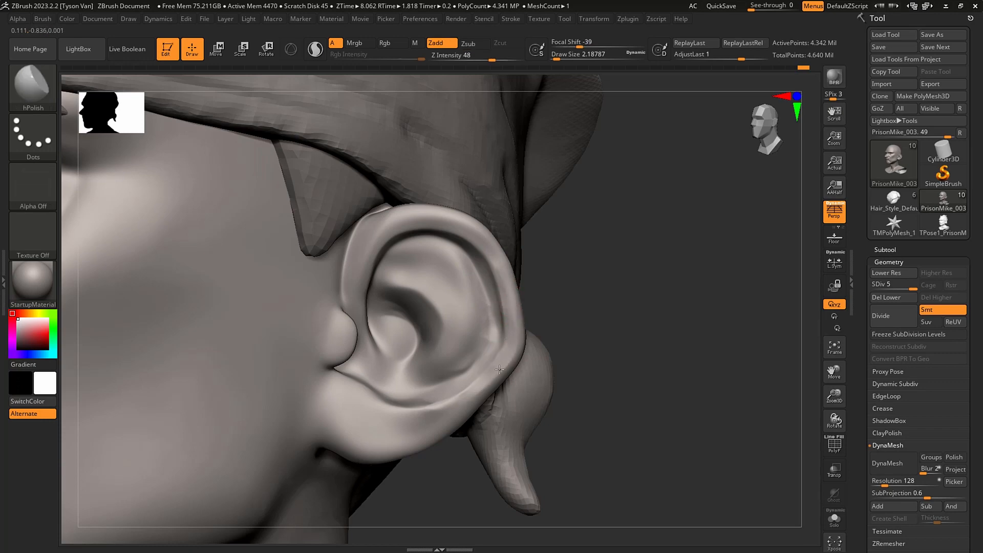
pyautogui.moveTo(489, 309); pyautogui.dragTo(480, 269, button='right')
# Deepen the groove inside the ear's rim down to the lobe with DamStandard at a draw size of about 5, smoothing the result.
pyautogui.press('b')
pyautogui.press('d')
pyautogui.press('s')
pyautogui.press('s')
pyautogui.moveTo(472, 263); pyautogui.dragTo(484, 360)
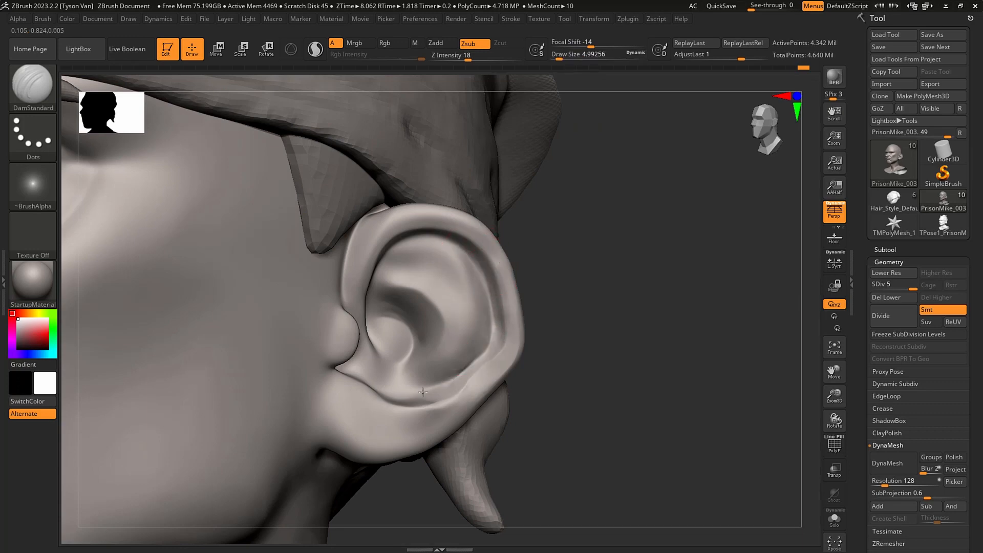
pyautogui.press('shift')
pyautogui.keyDown('shift'); pyautogui.moveTo(452, 404); pyautogui.dragTo(457, 403, button='right'); pyautogui.keyUp('shift')
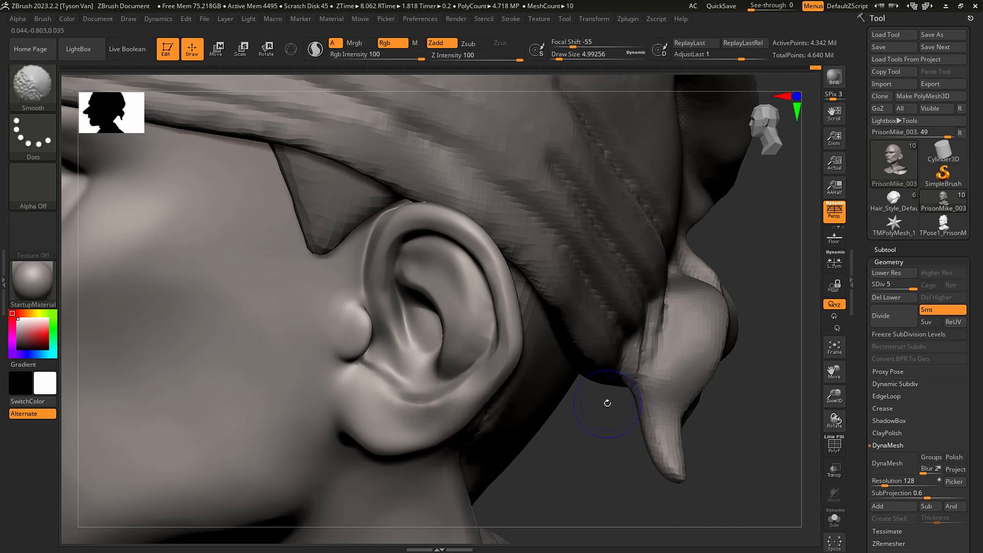
# Drop the head to subdivision level 4, delete the higher level, and polish the ear's outer rim with hPolish at a draw size of about 5.
pyautogui.hotkey('shift', 'd')
pyautogui.click(926, 298)
pyautogui.moveTo(522, 352)
pyautogui.mouseDown(button='right')
pyautogui.moveTo(540, 356)
pyautogui.moveTo(567, 340)
pyautogui.mouseUp(button='right')
pyautogui.press('b')
pyautogui.press('h')
pyautogui.press('p')
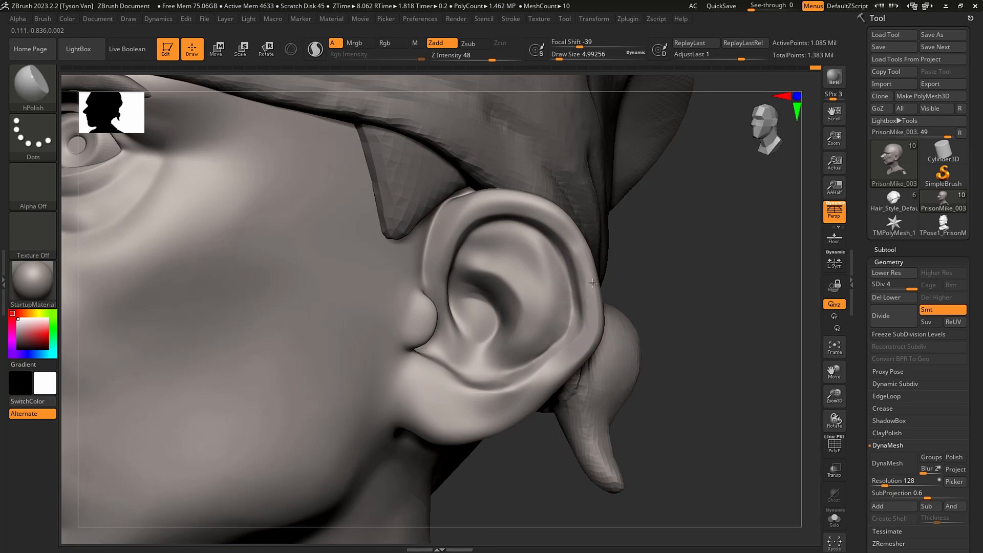
pyautogui.moveTo(581, 307)
pyautogui.mouseDown(button='right')
pyautogui.moveTo(575, 364)
pyautogui.moveTo(562, 360)
pyautogui.mouseUp(button='right')
# Adjust the shape of the ear's lower rim with SnakeHook at a draw size of about 5, smoothing the result.
pyautogui.press('b')
pyautogui.press('s')
pyautogui.press('h')
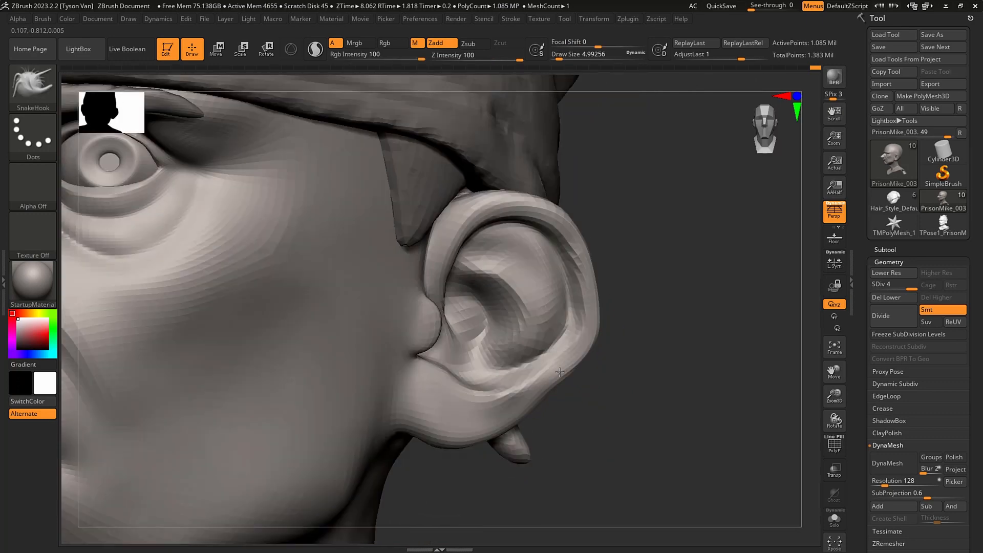
pyautogui.press('shift')
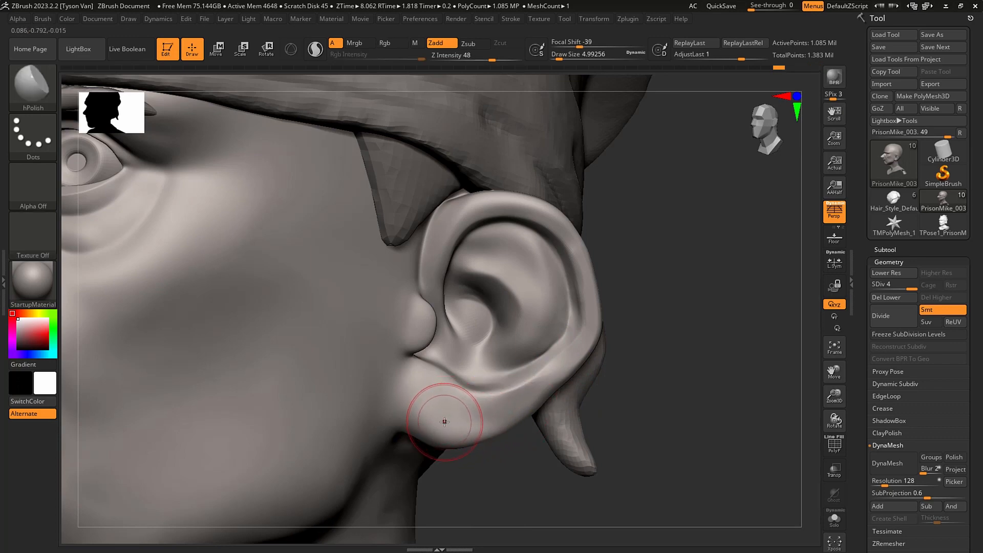
# Build up the front of the earlobe where it meets the cheek with ClayBuildup at a draw size of about 5, smoothing the strokes.
pyautogui.press('b')
pyautogui.press('c')
pyautogui.press('b')
pyautogui.moveTo(421, 402); pyautogui.dragTo(414, 428)
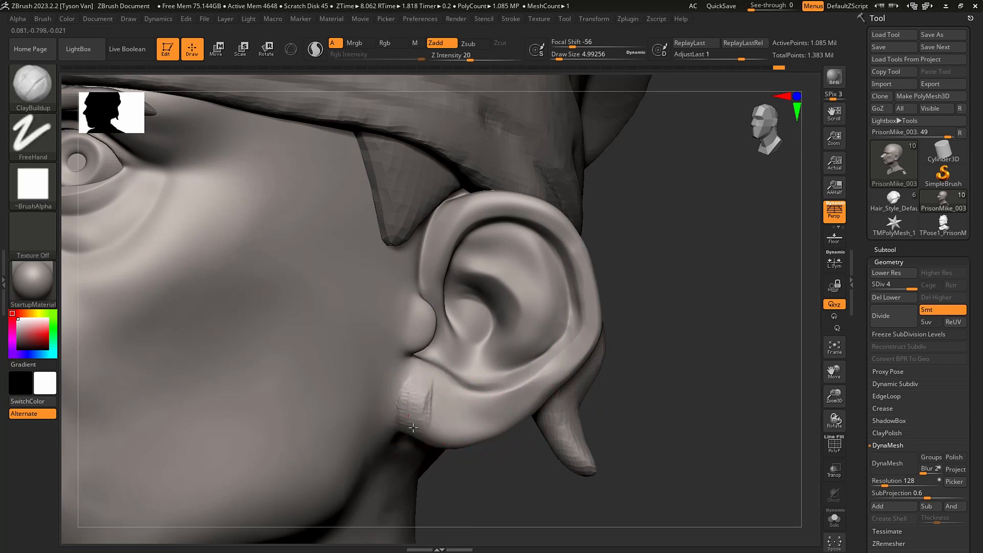
pyautogui.keyDown('shift'); pyautogui.moveTo(417, 391); pyautogui.dragTo(413, 418); pyautogui.keyUp('shift')
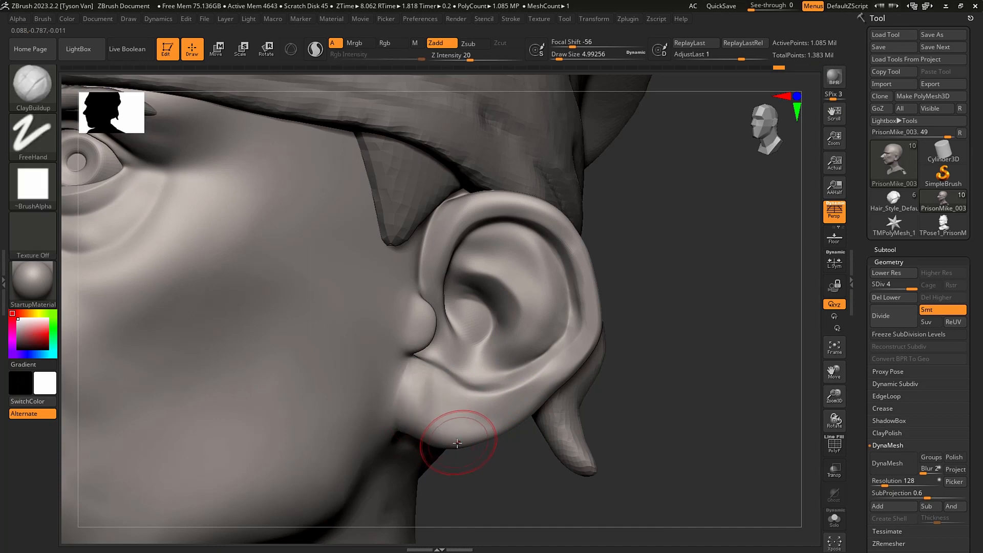
# Refine the earlobe's silhouette with SnakeHook at a draw size of about 5.
pyautogui.press('b')
pyautogui.press('s')
pyautogui.press('h')
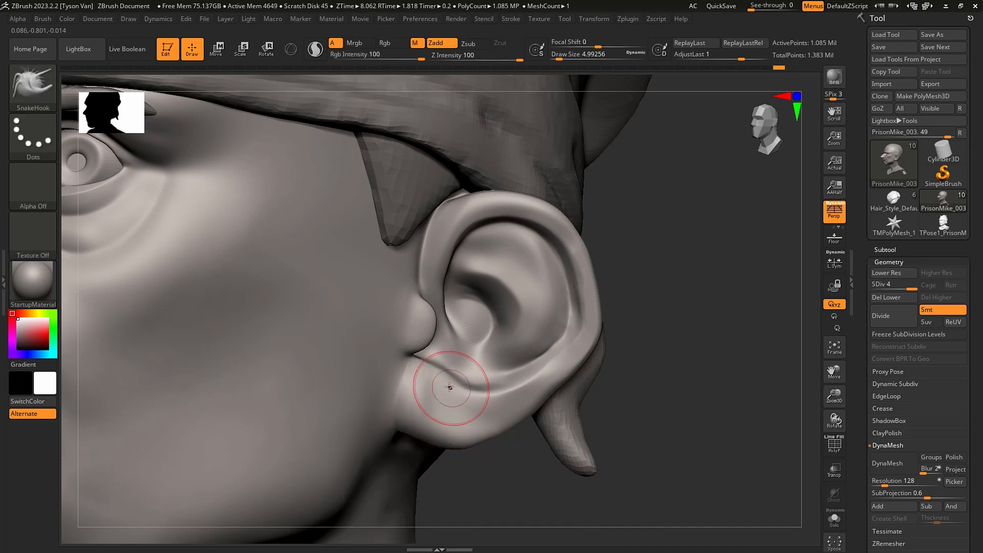
pyautogui.moveTo(433, 373); pyautogui.dragTo(439, 377, button='right')
# Add volume to the earlobe below the ear's notch with the Standard brush at a draw size of about 1.8, smoothing it.
pyautogui.press('b')
pyautogui.press('s')
pyautogui.press('t')
pyautogui.press('s')
pyautogui.moveTo(439, 381); pyautogui.dragTo(434, 380)
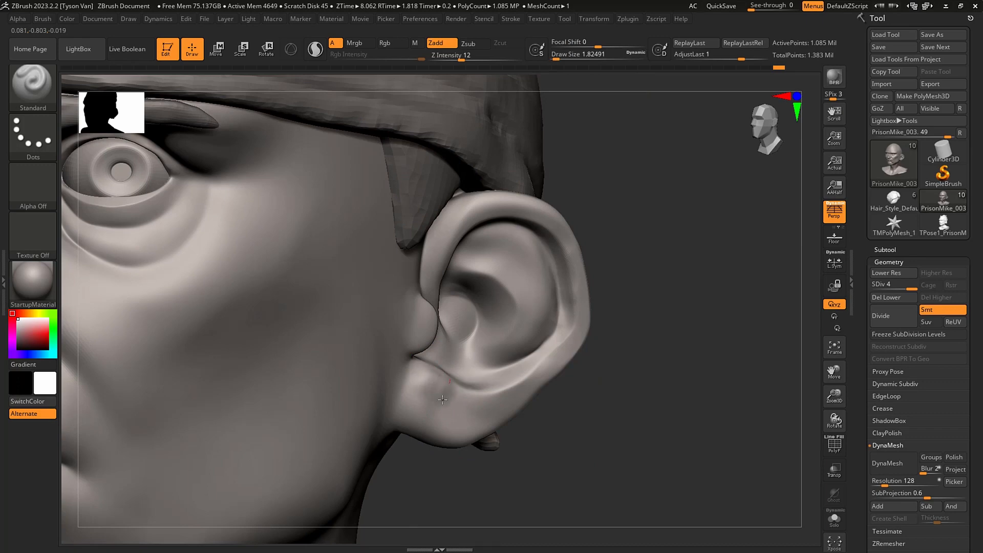
pyautogui.press('shift')
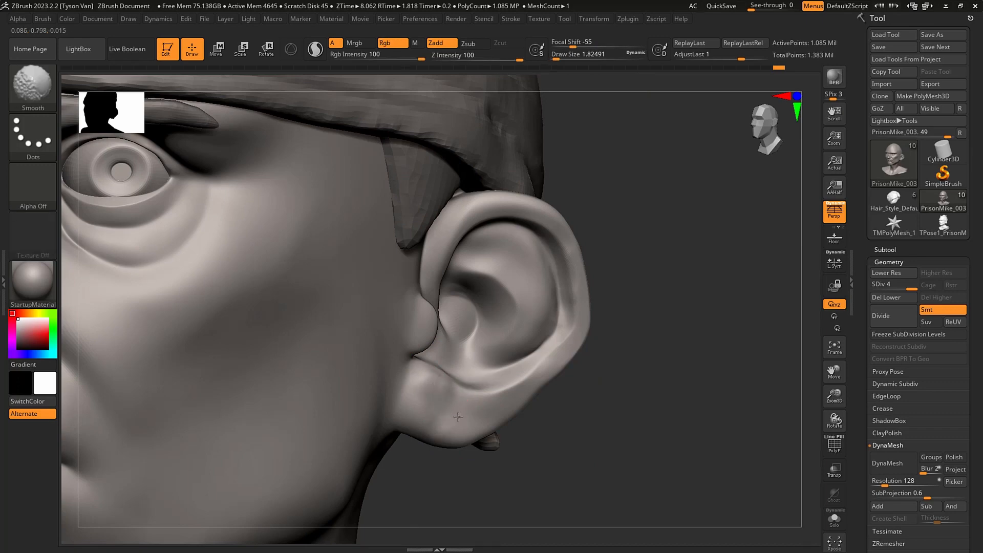
# Polish the ear's rim and folds with hPolish at a draw size of about 1.8.
pyautogui.moveTo(478, 417)
pyautogui.mouseDown(button='right')
pyautogui.moveTo(443, 405)
pyautogui.moveTo(463, 400)
pyautogui.mouseUp(button='right')
pyautogui.press('b')
pyautogui.press('h')
pyautogui.press('p')
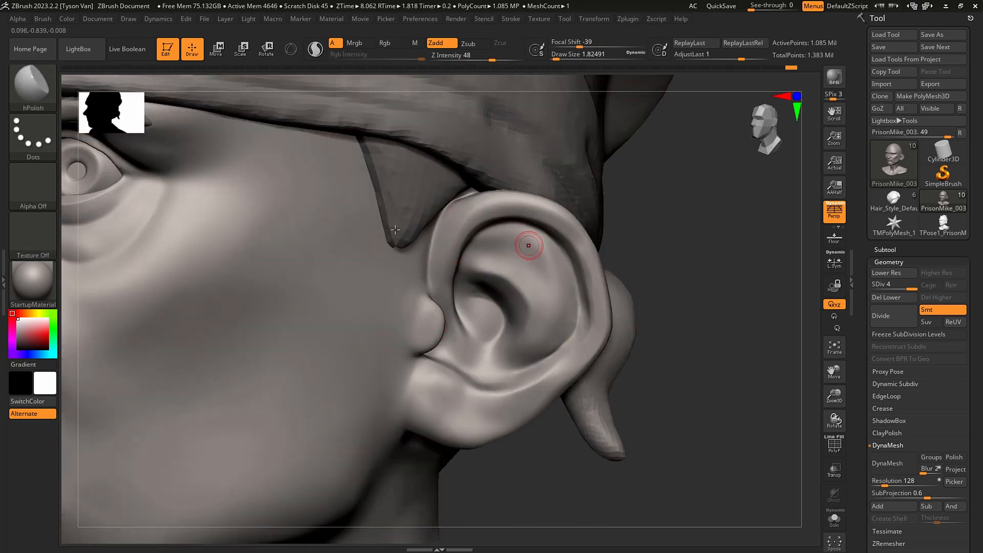
# Select the tie, subdivide it to level 2, and carve fold creases below the knot with DamStandard at a draw size of about 5.
pyautogui.press('f')
pyautogui.moveTo(484, 269)
pyautogui.mouseDown(button='right')
pyautogui.moveTo(566, 329)
pyautogui.moveTo(520, 306)
pyautogui.moveTo(468, 309)
pyautogui.moveTo(445, 364)
pyautogui.mouseUp(button='right')
pyautogui.press('s')
pyautogui.moveTo(384, 384); pyautogui.dragTo(389, 382)
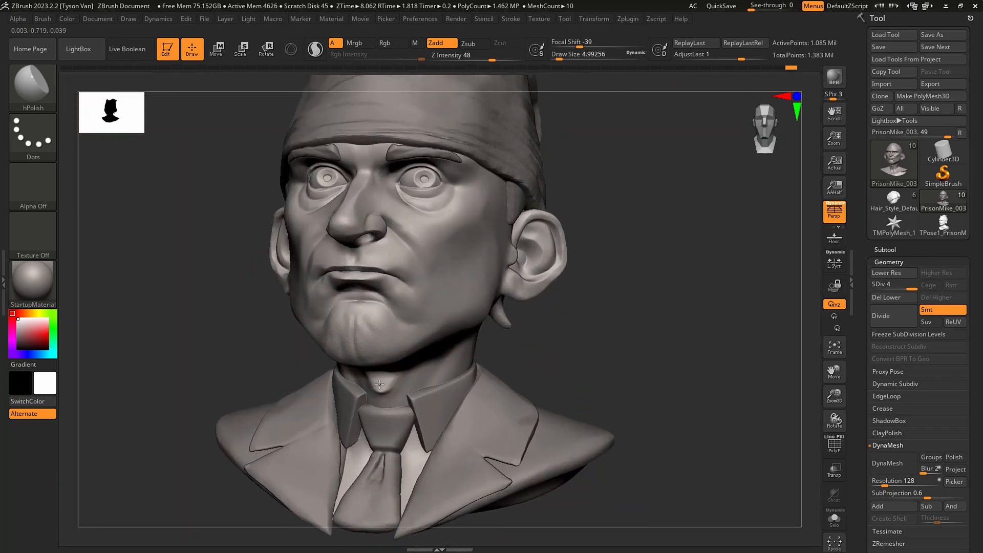
pyautogui.keyDown('alt'); pyautogui.click(394, 430); pyautogui.keyUp('alt')
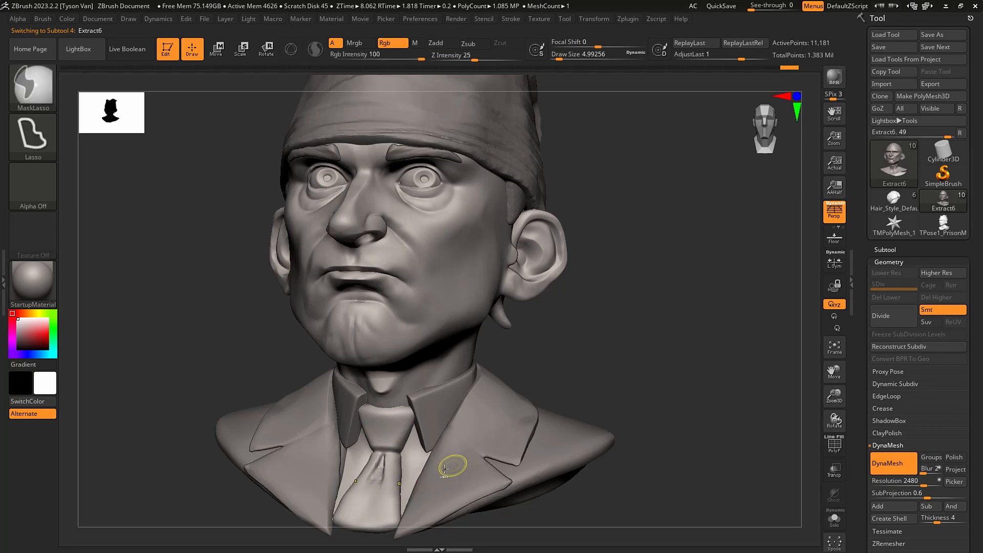
pyautogui.press('b')
pyautogui.press('d')
pyautogui.press('s')
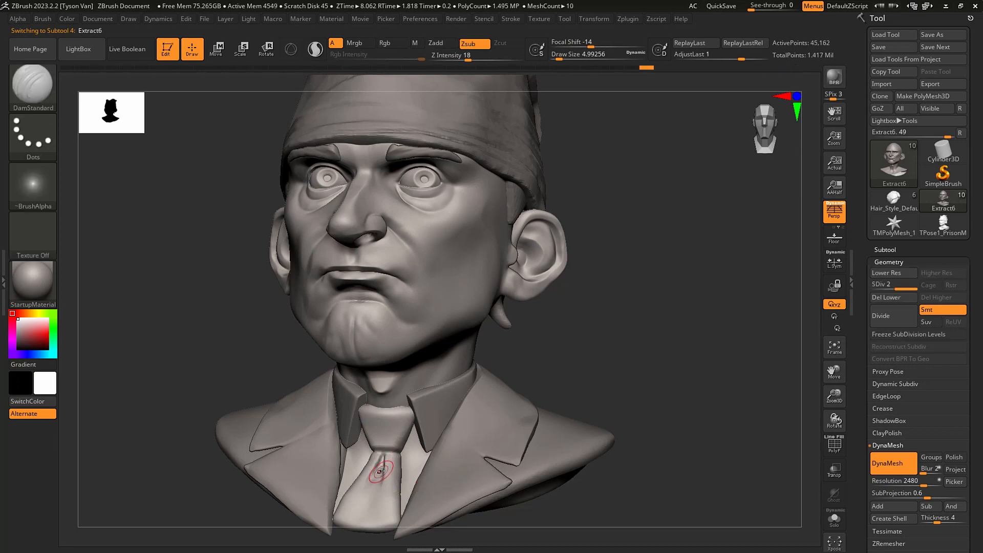
pyautogui.moveTo(377, 472); pyautogui.dragTo(397, 472, button='right')
pyautogui.moveTo(380, 457); pyautogui.dragTo(386, 520)
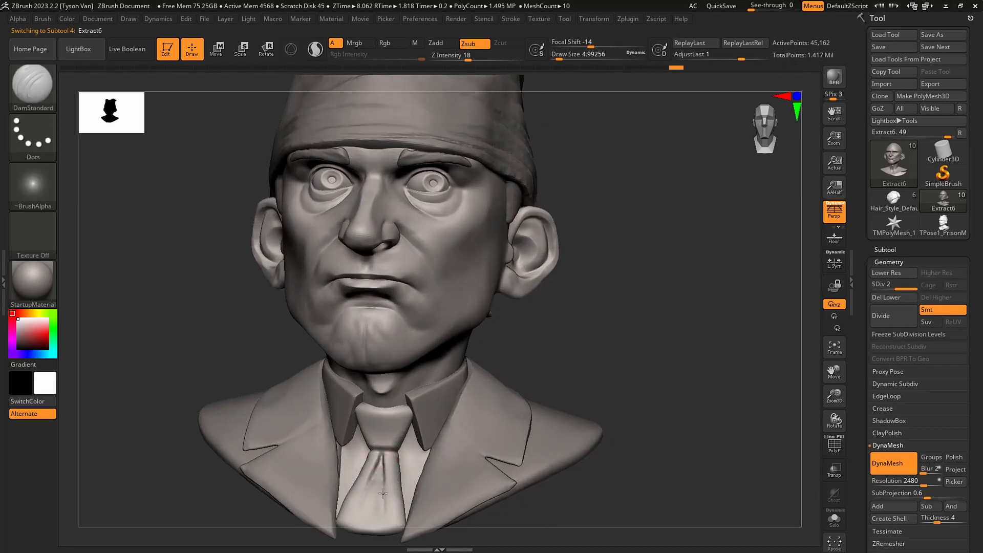
pyautogui.press('shift')
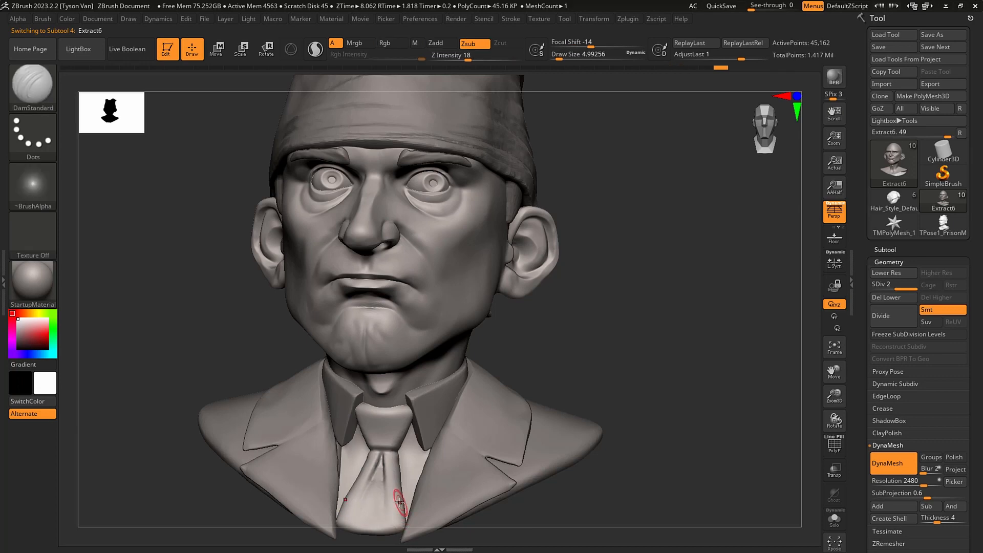
# Reshape the lower part and edges of the tie with SnakeHook at a draw size of about 11.7.
pyautogui.press('b')
pyautogui.press('m')
pyautogui.press('v')
pyautogui.press('b')
pyautogui.press('s')
pyautogui.press('h')
pyautogui.keyDown('alt'); pyautogui.moveTo(396, 511); pyautogui.dragTo(398, 479, button='right'); pyautogui.keyUp('alt')
pyautogui.press('s')
pyautogui.moveTo(398, 478); pyautogui.dragTo(386, 500)
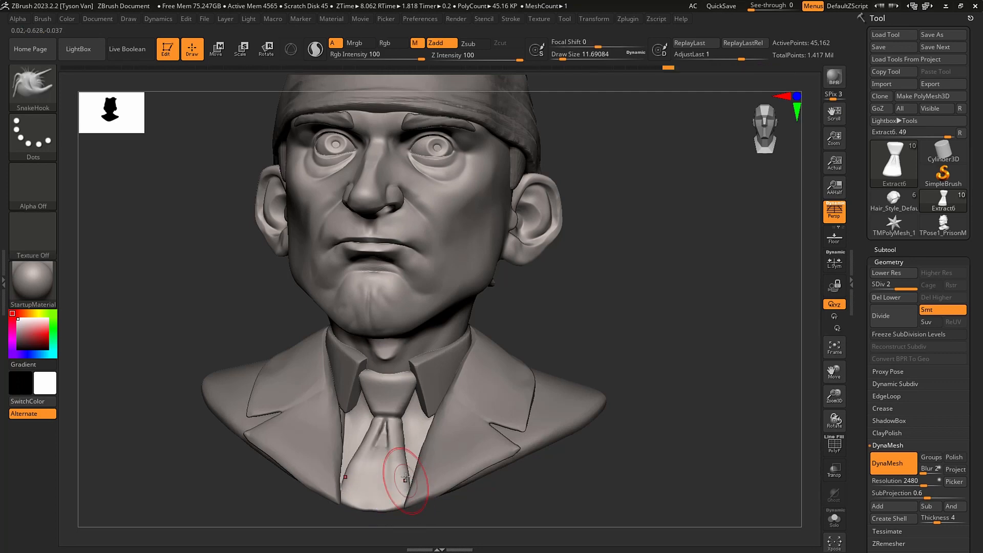
pyautogui.moveTo(396, 474); pyautogui.dragTo(417, 467, button='right')
pyautogui.moveTo(422, 431)
pyautogui.mouseDown(button='right')
pyautogui.moveTo(390, 461)
pyautogui.moveTo(399, 499)
pyautogui.moveTo(424, 448)
pyautogui.moveTo(397, 451)
pyautogui.moveTo(389, 434)
pyautogui.moveTo(407, 453)
pyautogui.moveTo(392, 426)
pyautogui.mouseUp(button='right')
# Undo the last edit on the tie and redo it.
pyautogui.keyDown('alt'); pyautogui.click(388, 463); pyautogui.keyUp('alt')
pyautogui.hotkey('ctrl', 'z')
pyautogui.hotkey('ctrl', 'shift', 'z')
pyautogui.hotkey('ctrl', 'shift', 'z')
pyautogui.hotkey('ctrl', 'shift', 'z')
# Carve creases across the tie knot's upper edge and along its base with DamStandard at a draw size of about 2.2, smoothing the knot.
pyautogui.press('b')
pyautogui.press('d')
pyautogui.press('s')
pyautogui.press('s')
pyautogui.moveTo(395, 426); pyautogui.dragTo(388, 426)
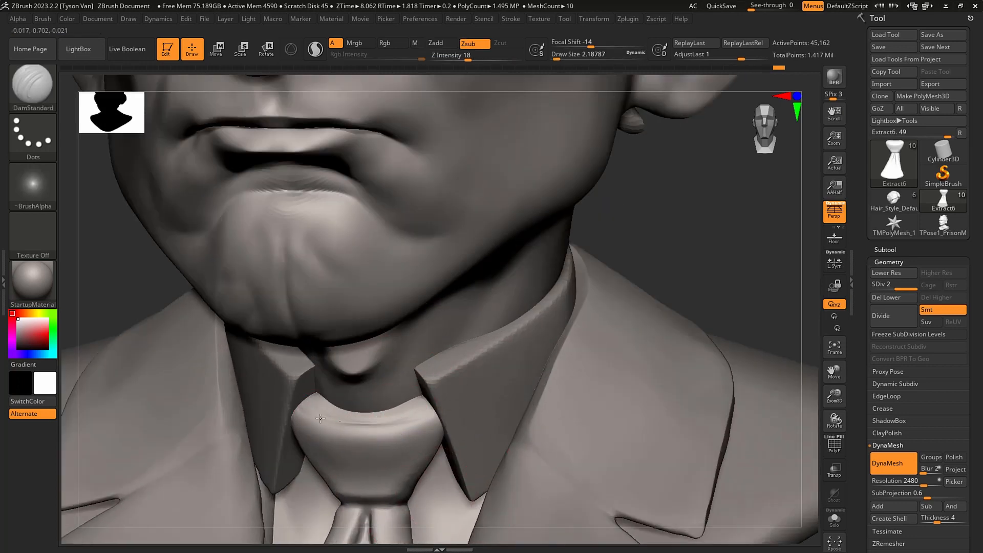
pyautogui.press('shift')
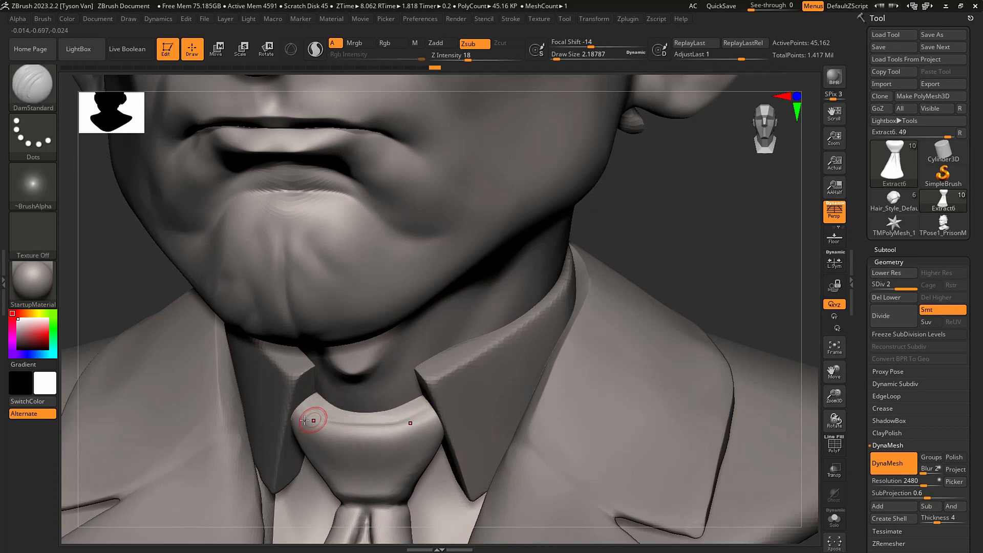
pyautogui.press('shift')
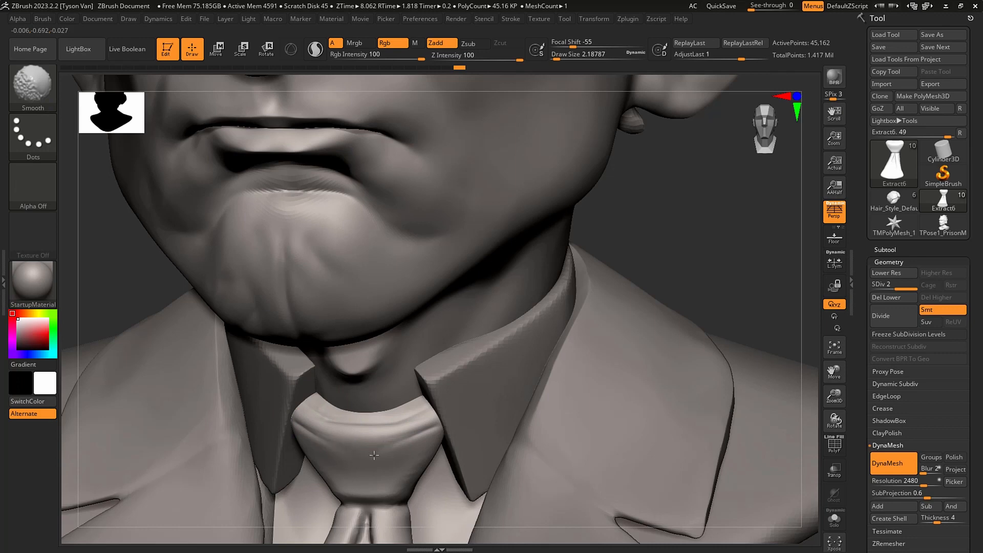
pyautogui.keyDown('shift'); pyautogui.moveTo(374, 455); pyautogui.dragTo(362, 500); pyautogui.keyUp('shift')
pyautogui.keyDown('alt'); pyautogui.moveTo(362, 500); pyautogui.dragTo(352, 443, button='right'); pyautogui.keyUp('alt')
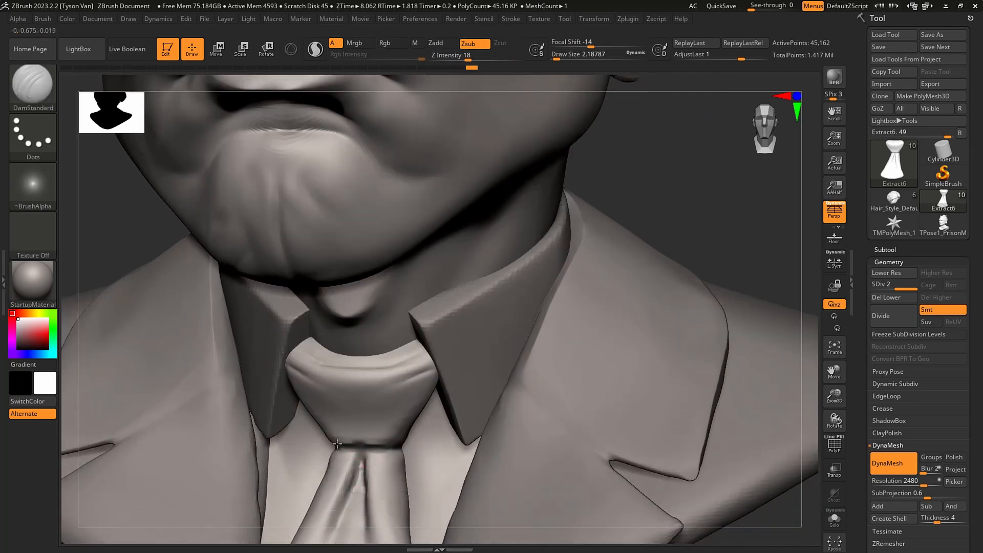
pyautogui.moveTo(406, 443); pyautogui.dragTo(365, 457)
# Adjust the overall shape and lower edge of the tie with SnakeHook at draw sizes of about 32.7 and 14.2.
pyautogui.moveTo(417, 451)
pyautogui.keyDown('ctrl'); pyautogui.mouseDown(button='right')
pyautogui.moveTo(434, 439)
pyautogui.moveTo(392, 426)
pyautogui.moveTo(377, 434)
pyautogui.mouseUp(button='right'); pyautogui.keyUp('ctrl')
pyautogui.press('b')
pyautogui.press('s')
pyautogui.press('h')
pyautogui.press('s')
pyautogui.moveTo(380, 434); pyautogui.dragTo(393, 445)
pyautogui.moveTo(393, 444); pyautogui.dragTo(413, 464, button='right')
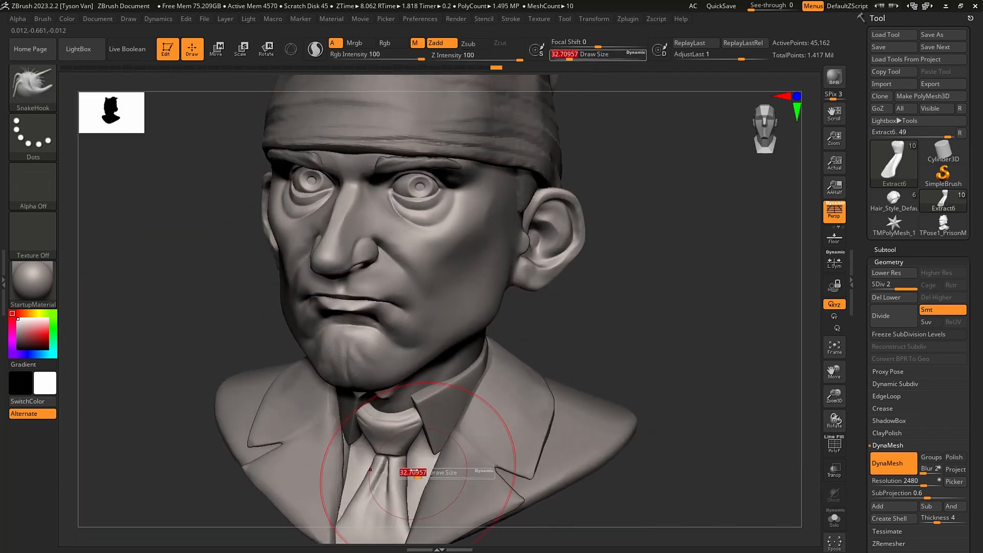
pyautogui.press('s')
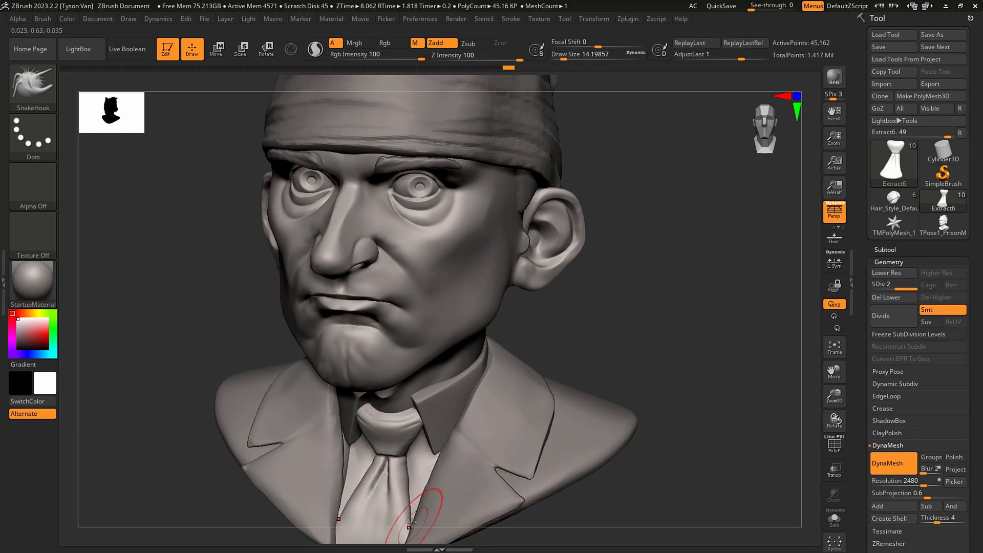
pyautogui.moveTo(410, 507); pyautogui.dragTo(417, 457, button='right')
# Select the shirt collar and save the tool to its existing file.
pyautogui.moveTo(411, 374)
pyautogui.mouseDown(button='right')
pyautogui.moveTo(464, 358)
pyautogui.moveTo(435, 335)
pyautogui.moveTo(459, 401)
pyautogui.moveTo(469, 394)
pyautogui.moveTo(457, 393)
pyautogui.mouseUp(button='right')
pyautogui.press('shift')
pyautogui.keyDown('alt'); pyautogui.click(425, 369); pyautogui.keyUp('alt')
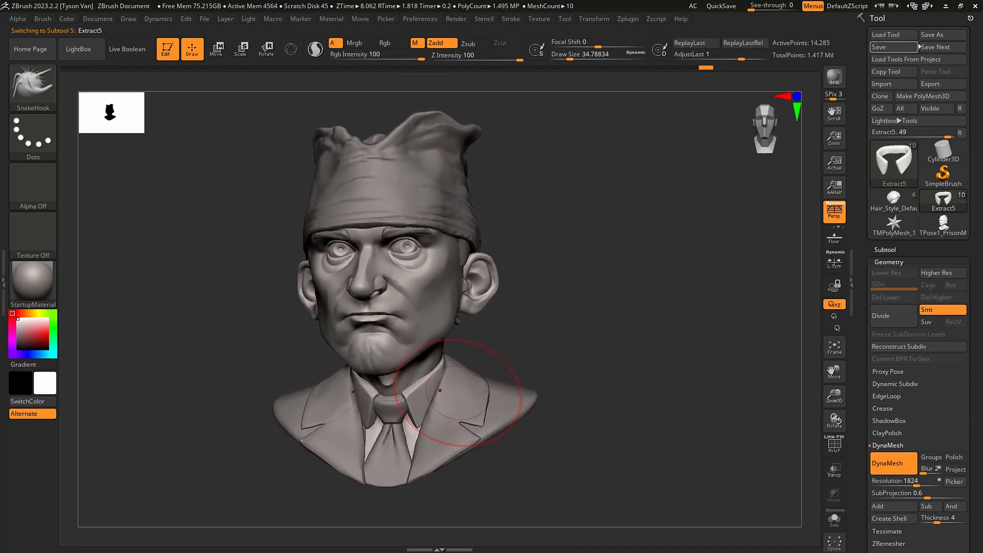
pyautogui.click(902, 48)
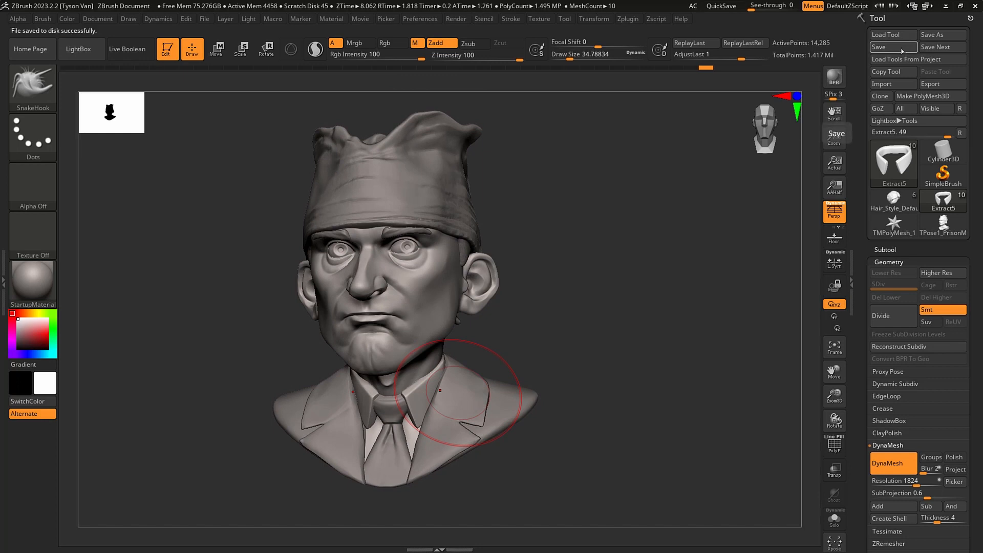
# Select the head and set SnakeHook to a draw size of about 8.4.
pyautogui.keyDown('ctrl'); pyautogui.moveTo(408, 398); pyautogui.dragTo(412, 300, button='right'); pyautogui.keyUp('ctrl')
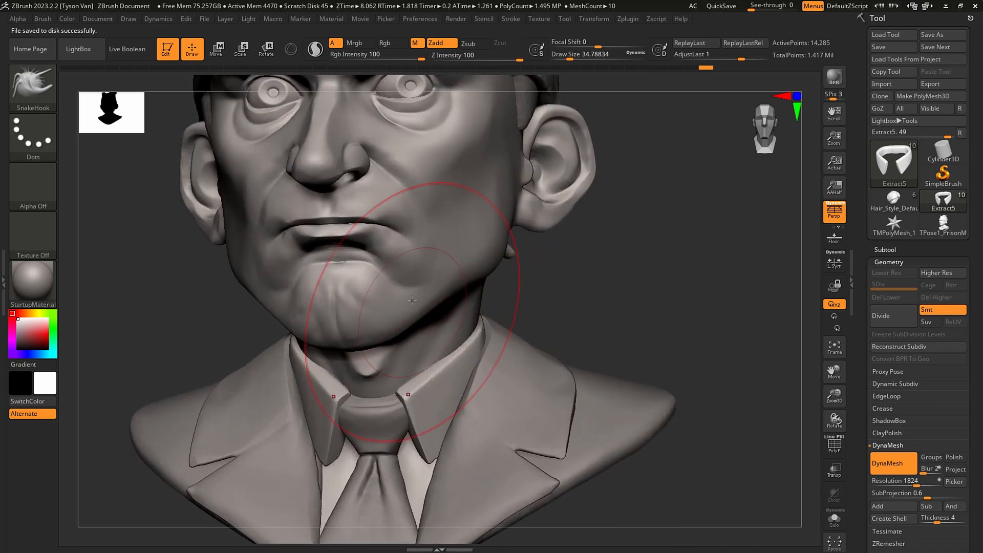
pyautogui.press('s')
pyautogui.moveTo(415, 263); pyautogui.dragTo(398, 264)
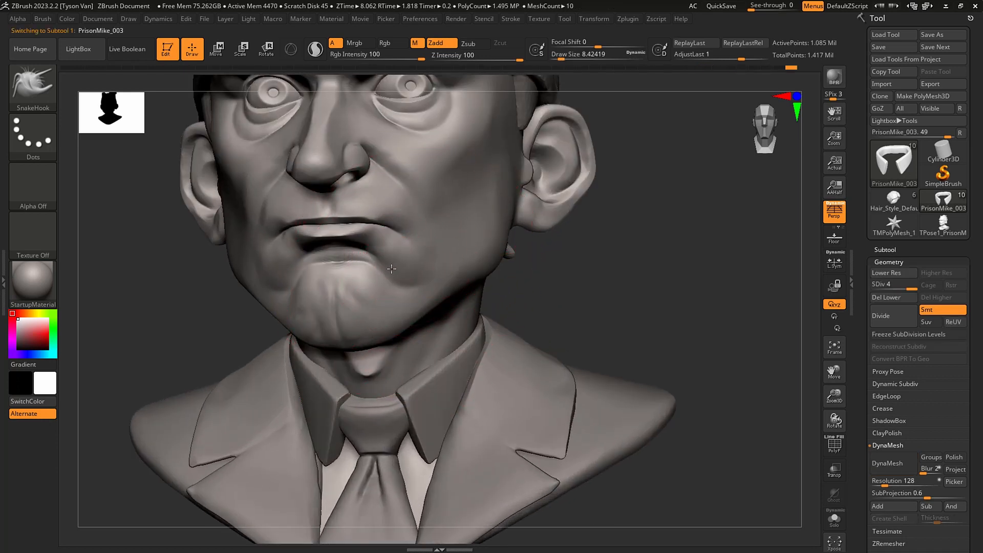
pyautogui.moveTo(424, 290)
pyautogui.mouseDown(button='right')
pyautogui.moveTo(437, 282)
pyautogui.moveTo(442, 295)
pyautogui.moveTo(440, 282)
pyautogui.moveTo(411, 281)
pyautogui.mouseUp(button='right')
pyautogui.press('b')
pyautogui.press('s')
pyautogui.press('h')
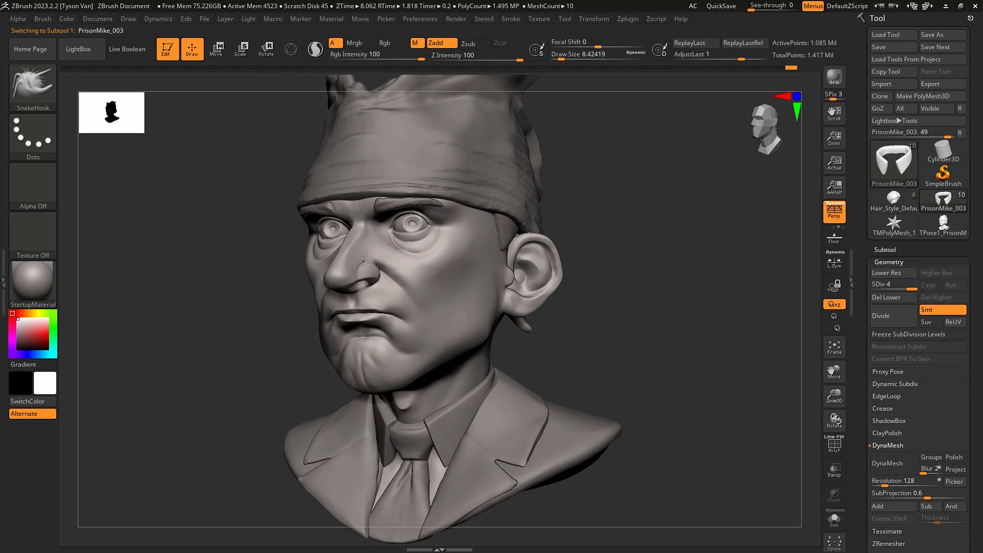
# Reshape the tip and sides of the nose with SnakeHook at draw sizes of about 12.9 and 9.4.
pyautogui.moveTo(362, 259); pyautogui.dragTo(368, 220, button='right')
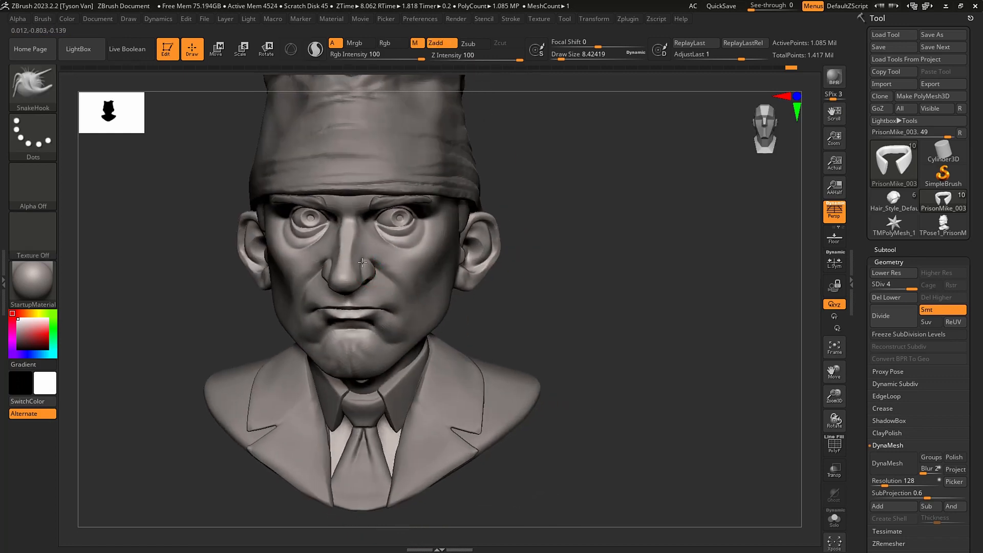
pyautogui.moveTo(369, 264)
pyautogui.mouseDown(button='right')
pyautogui.moveTo(343, 272)
pyautogui.moveTo(387, 282)
pyautogui.mouseUp(button='right')
pyautogui.press('s')
pyautogui.moveTo(362, 288); pyautogui.dragTo(365, 289)
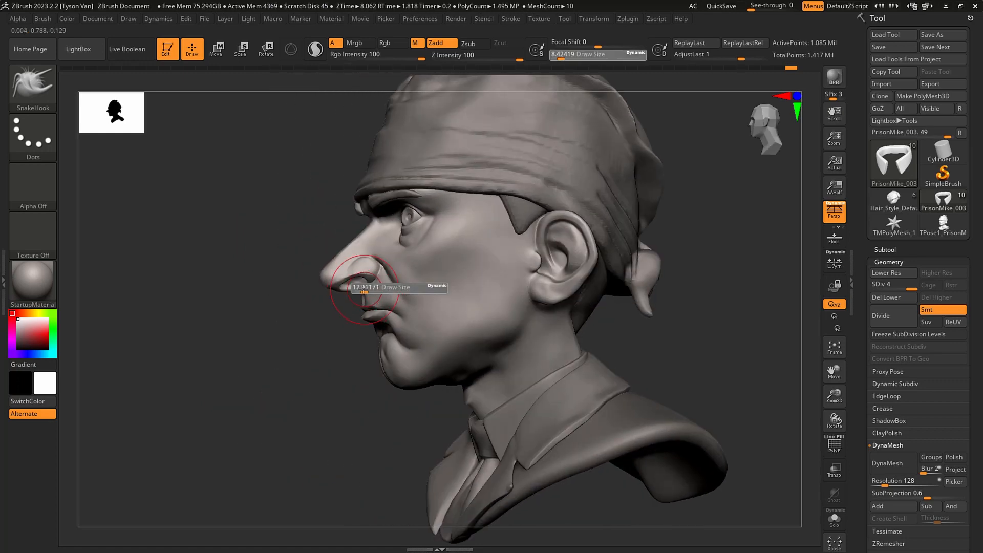
pyautogui.moveTo(366, 289)
pyautogui.mouseDown(button='right')
pyautogui.moveTo(445, 284)
pyautogui.moveTo(344, 256)
pyautogui.mouseUp(button='right')
pyautogui.press('s')
pyautogui.moveTo(344, 257); pyautogui.dragTo(342, 256)
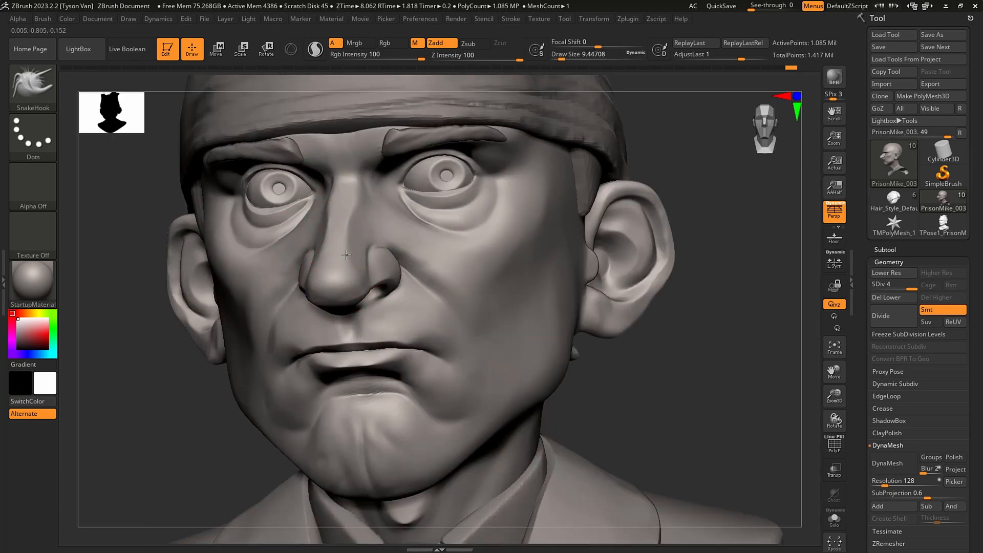
pyautogui.moveTo(347, 263); pyautogui.dragTo(348, 269)
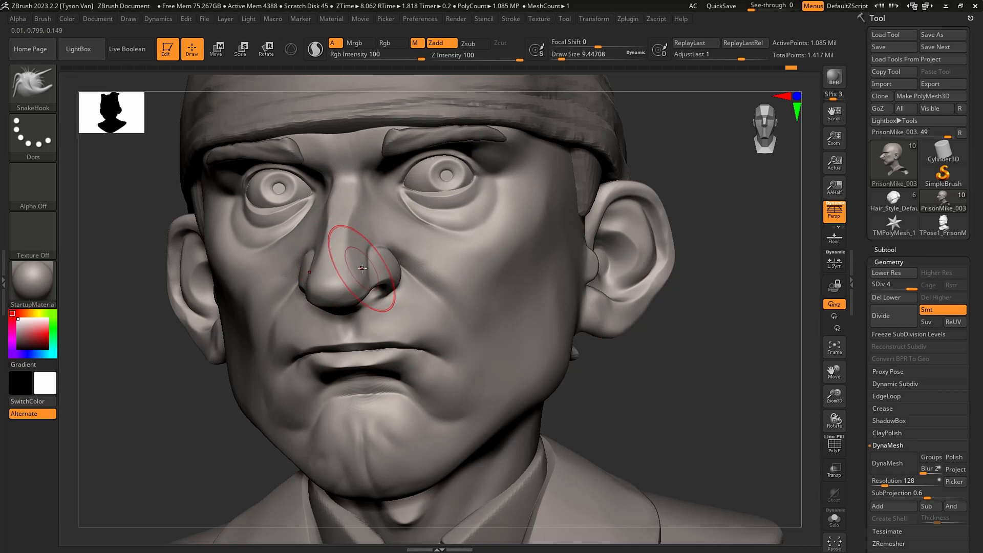
pyautogui.moveTo(363, 268)
pyautogui.mouseDown(button='right')
pyautogui.moveTo(373, 231)
pyautogui.moveTo(346, 187)
pyautogui.mouseUp(button='right')
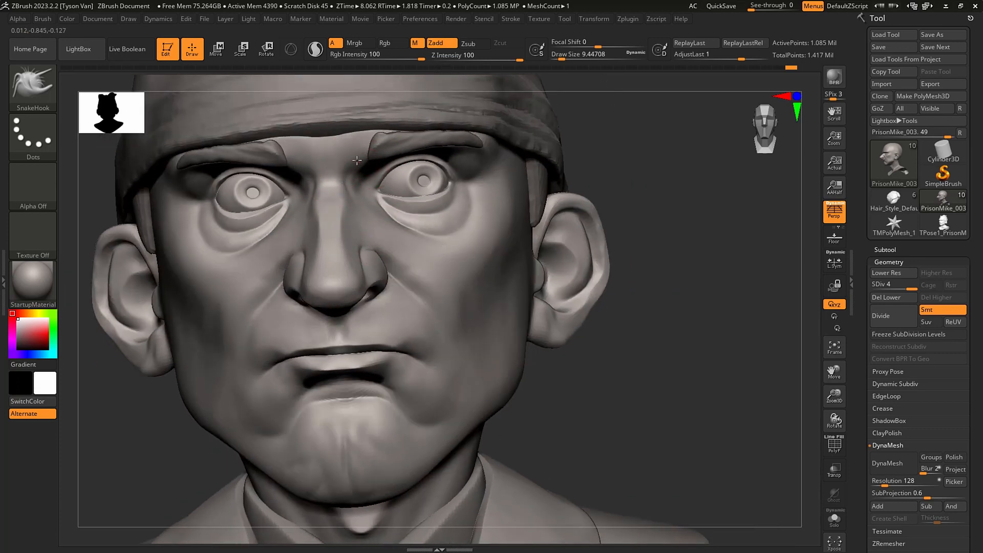
# Refine the nose bridge between the brows with SnakeHook and hPolish at a draw size of about 5, smoothing the area.
pyautogui.press('s')
pyautogui.moveTo(356, 179); pyautogui.dragTo(353, 179)
pyautogui.press('s')
pyautogui.press('shift')
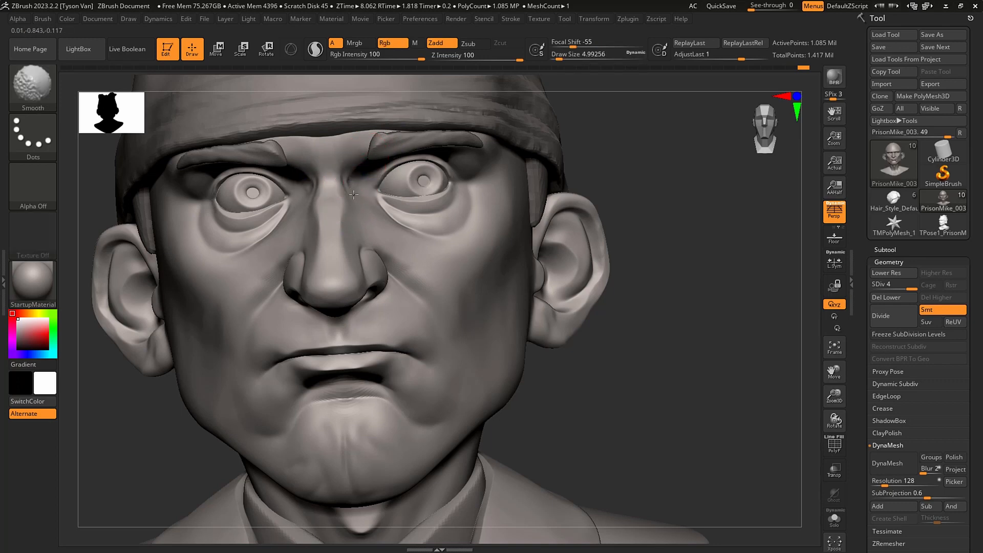
pyautogui.moveTo(353, 195); pyautogui.dragTo(350, 182, button='right')
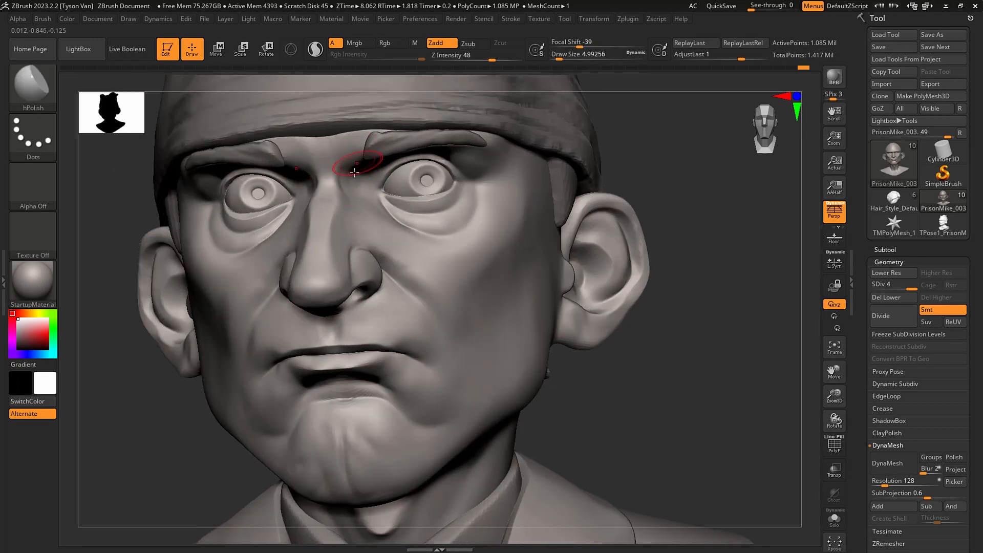
pyautogui.press('shift')
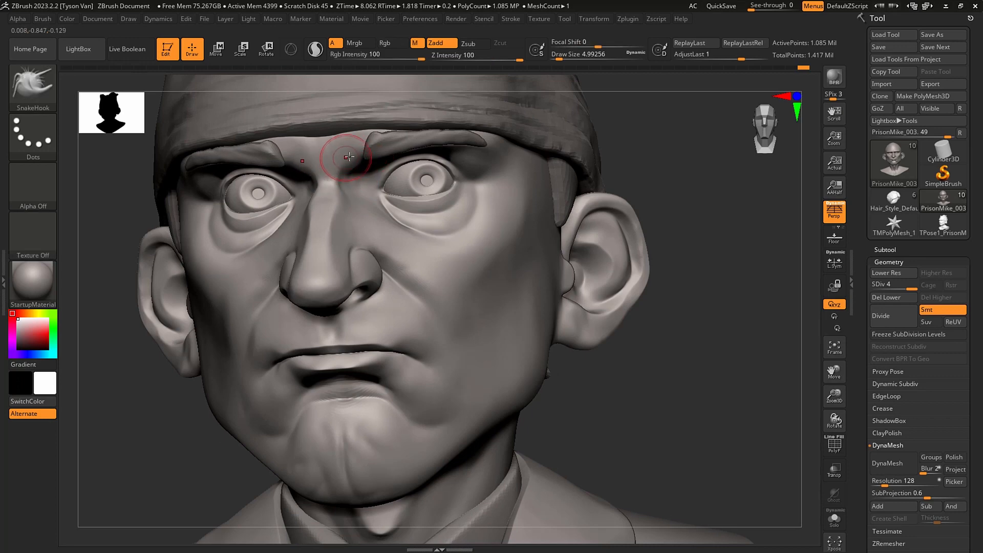
# Select the eyebrows and save the tool to its existing file.
pyautogui.keyDown('alt'); pyautogui.click(375, 148); pyautogui.keyUp('alt')
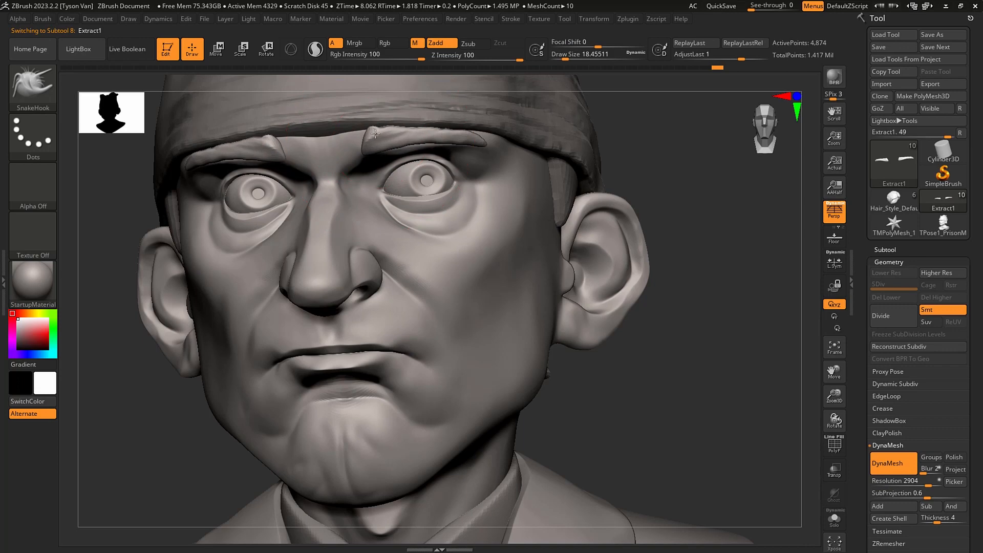
pyautogui.keyDown('alt'); pyautogui.moveTo(391, 149); pyautogui.dragTo(461, 237, button='right'); pyautogui.keyUp('alt')
pyautogui.moveTo(369, 220)
pyautogui.keyDown('alt'); pyautogui.mouseDown(button='right')
pyautogui.moveTo(353, 227)
pyautogui.moveTo(361, 301)
pyautogui.moveTo(323, 295)
pyautogui.moveTo(384, 302)
pyautogui.moveTo(410, 319)
pyautogui.mouseUp(button='right'); pyautogui.keyUp('alt')
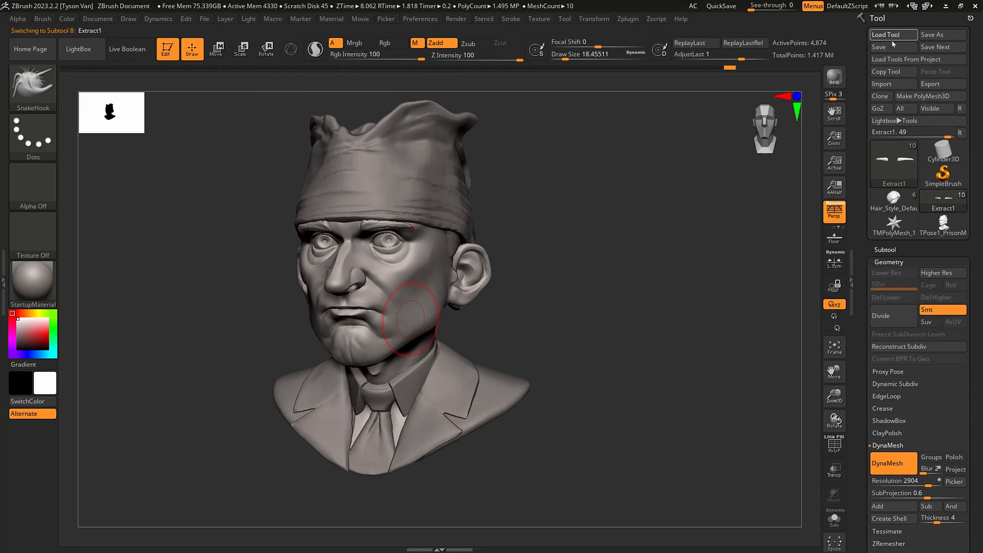
pyautogui.click(891, 35)
pyautogui.click(838, 45)
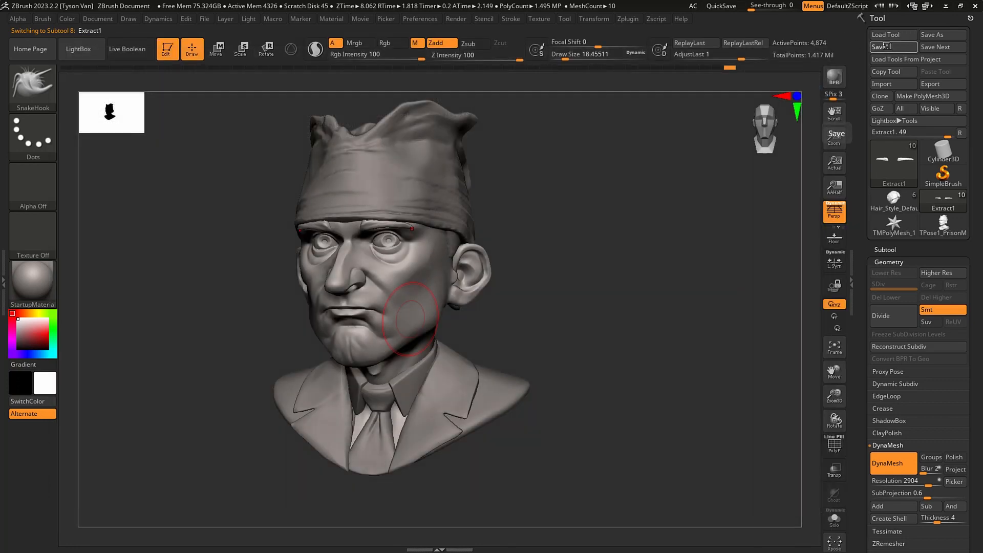
# Select the bandana and update its DynaMesh.
pyautogui.keyDown('alt'); pyautogui.click(388, 174); pyautogui.keyUp('alt')
pyautogui.keyDown('ctrl'); pyautogui.moveTo(388, 174); pyautogui.dragTo(397, 208, button='right'); pyautogui.keyUp('ctrl')
pyautogui.press('ctrl')
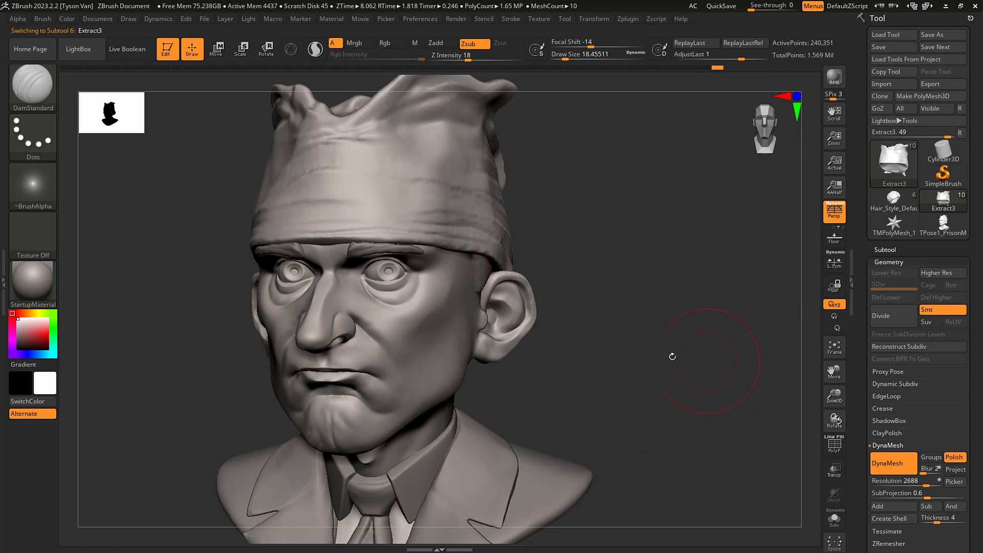
pyautogui.keyDown('ctrl'); pyautogui.moveTo(600, 394); pyautogui.dragTo(665, 306); pyautogui.keyUp('ctrl')
pyautogui.moveTo(456, 202)
pyautogui.keyDown('alt'); pyautogui.mouseDown(button='right')
pyautogui.moveTo(473, 295)
pyautogui.moveTo(390, 254)
pyautogui.mouseUp(button='right'); pyautogui.keyUp('alt')
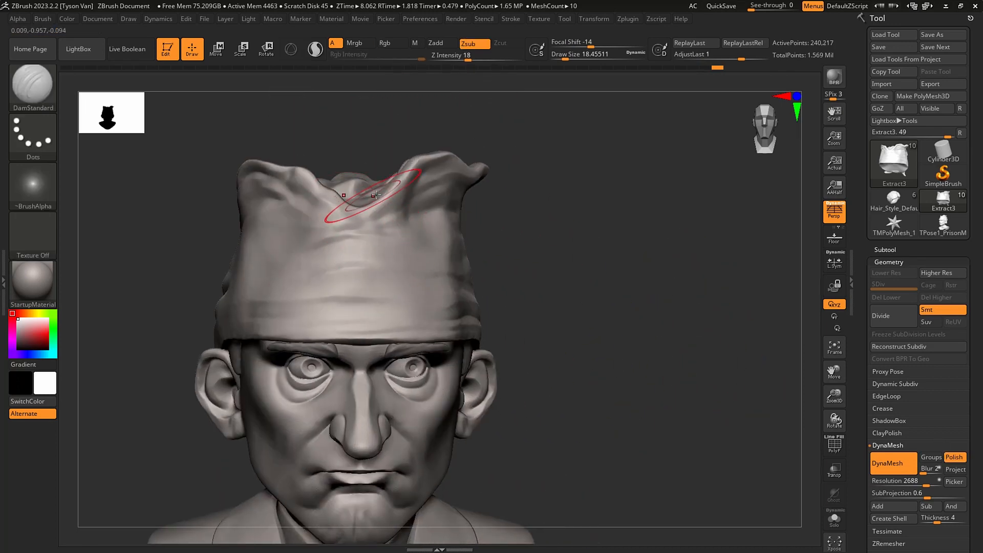
# Pull up the bandana's front upper edge with SnakeHook, reducing the draw size to about 7.5.
pyautogui.press('b')
pyautogui.press('s')
pyautogui.press('h')
pyautogui.moveTo(374, 194); pyautogui.dragTo(362, 194, button='right')
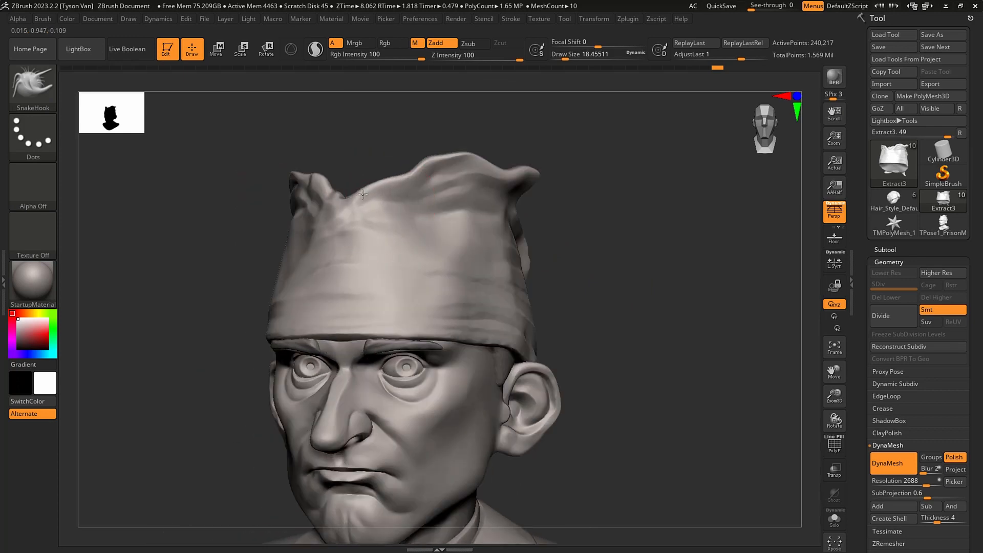
pyautogui.moveTo(363, 194)
pyautogui.mouseDown()
pyautogui.moveTo(374, 175)
pyautogui.moveTo(400, 179)
pyautogui.moveTo(397, 165)
pyautogui.mouseUp()
pyautogui.press('s')
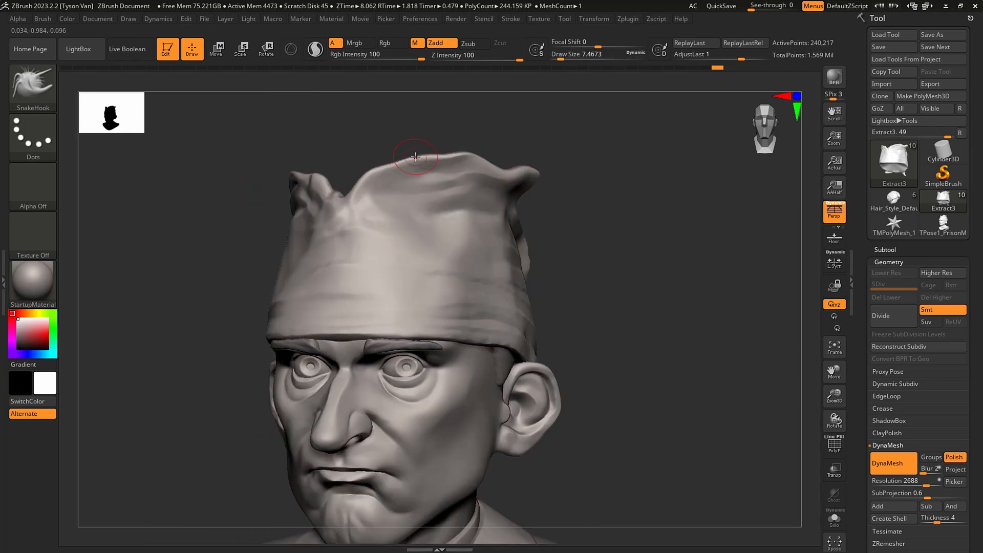
# Carve several fold lines across the top of the bandana with DamStandard at a draw size of about 14.2.
pyautogui.moveTo(428, 158)
pyautogui.mouseDown(button='right')
pyautogui.moveTo(487, 257)
pyautogui.moveTo(430, 187)
pyautogui.moveTo(421, 265)
pyautogui.mouseUp(button='right')
pyautogui.press('b')
pyautogui.press('d')
pyautogui.press('s')
pyautogui.moveTo(419, 400); pyautogui.dragTo(417, 408, button='right')
pyautogui.press('s')
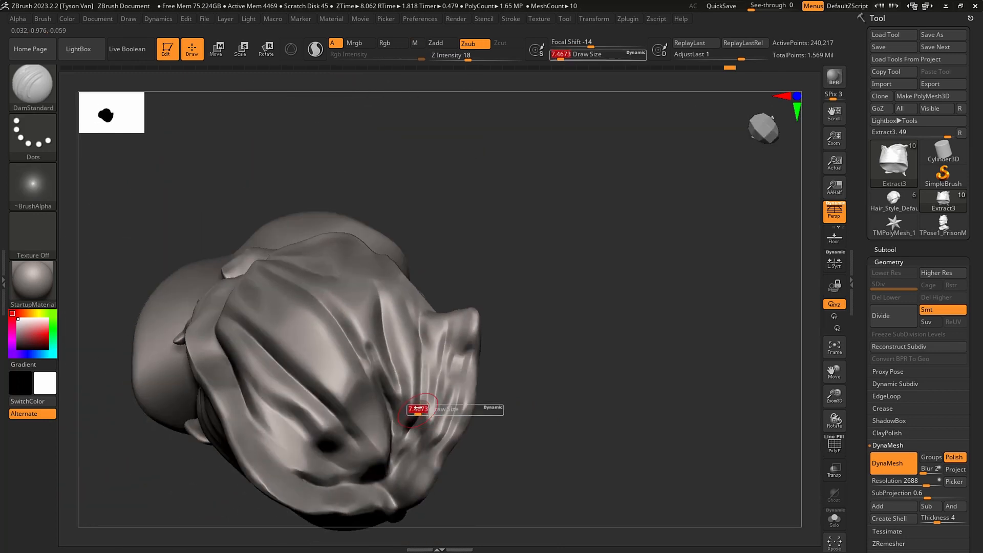
pyautogui.moveTo(417, 408); pyautogui.dragTo(421, 408)
pyautogui.moveTo(429, 333); pyautogui.dragTo(405, 453)
pyautogui.moveTo(422, 363)
pyautogui.mouseDown()
pyautogui.moveTo(395, 470)
pyautogui.moveTo(409, 352)
pyautogui.mouseUp()
pyautogui.moveTo(415, 424); pyautogui.dragTo(395, 285)
pyautogui.moveTo(412, 403); pyautogui.dragTo(406, 306)
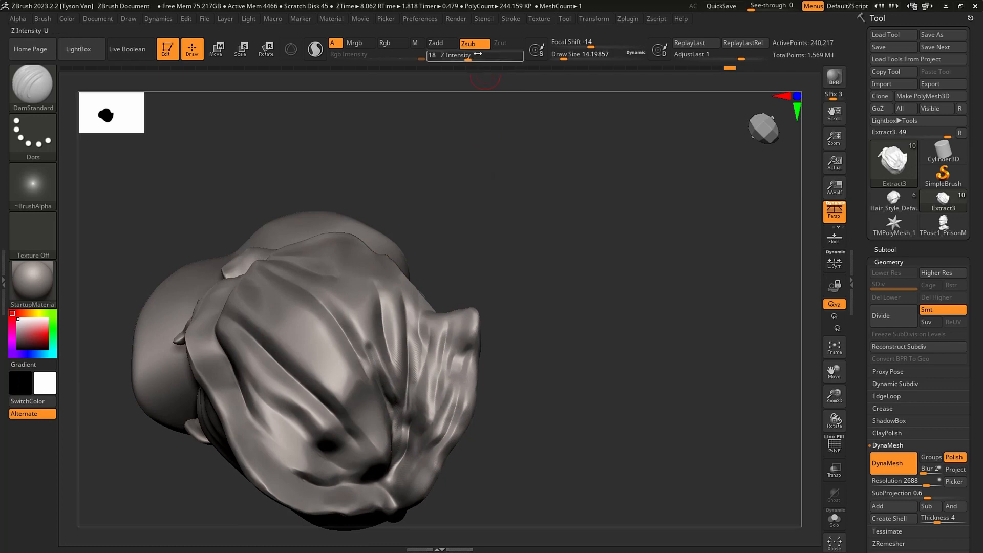
# Deepen the main crease on top of the bandana with DamStandard at intensity 48 and draw size about 11.7, updating the DynaMesh.
pyautogui.moveTo(478, 54); pyautogui.dragTo(493, 54)
pyautogui.moveTo(430, 296); pyautogui.dragTo(403, 381, button='right')
pyautogui.press('s')
pyautogui.moveTo(403, 384); pyautogui.dragTo(395, 385)
pyautogui.moveTo(399, 426); pyautogui.dragTo(392, 272)
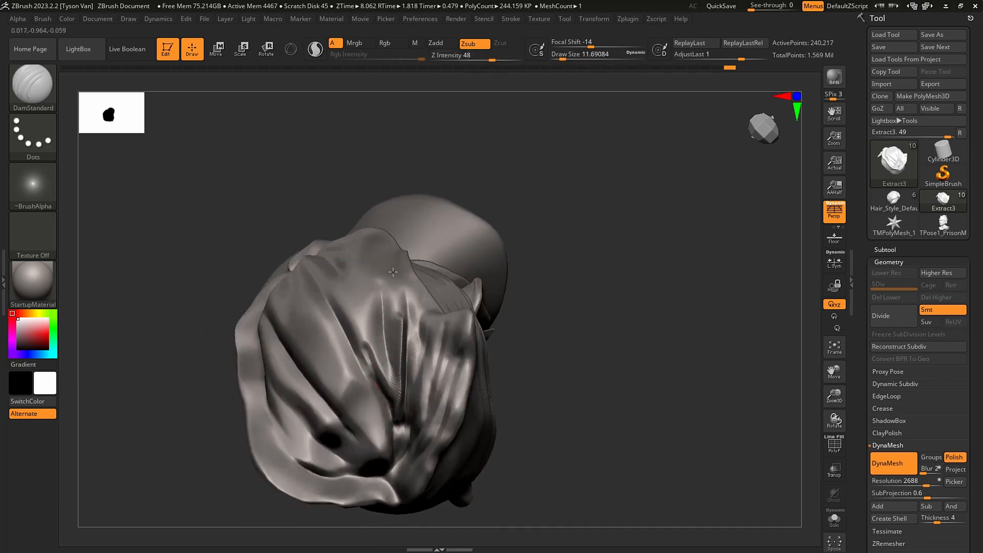
pyautogui.keyDown('ctrl'); pyautogui.moveTo(544, 391); pyautogui.dragTo(611, 304); pyautogui.keyUp('ctrl')
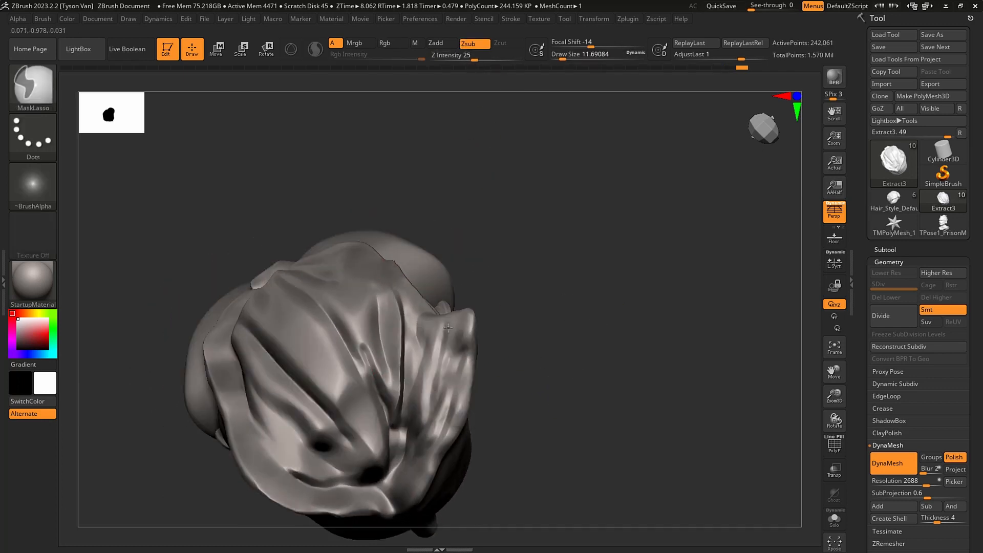
# Refine the folds beside the deep crease on the bandana's top, down toward its rim.
pyautogui.moveTo(441, 332)
pyautogui.mouseDown()
pyautogui.moveTo(422, 370)
pyautogui.moveTo(410, 458)
pyautogui.mouseUp()
pyautogui.moveTo(410, 458); pyautogui.dragTo(416, 374, button='right')
pyautogui.moveTo(421, 402); pyautogui.dragTo(393, 464)
pyautogui.moveTo(409, 480)
pyautogui.mouseDown(button='right')
pyautogui.moveTo(308, 389)
pyautogui.moveTo(95, 340)
pyautogui.mouseUp(button='right')
pyautogui.moveTo(512, 390); pyautogui.dragTo(419, 377, button='right')
# Carve fine creases along the bandana's front upper edge with DamStandard at a draw size of about 5.8, smoothing the area.
pyautogui.press('b')
pyautogui.press('d')
pyautogui.press('s')
pyautogui.press('s')
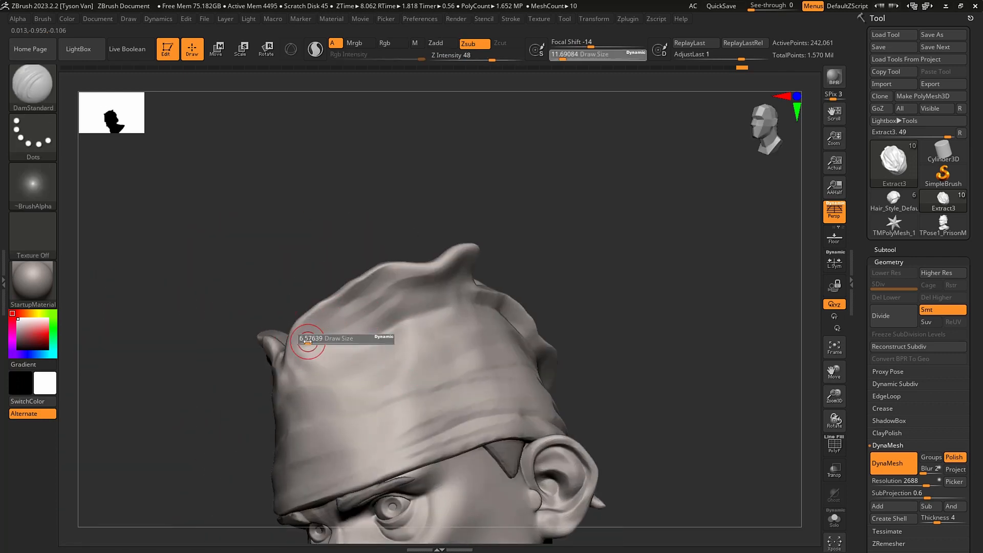
pyautogui.click(299, 329)
pyautogui.moveTo(323, 311); pyautogui.dragTo(359, 292)
pyautogui.moveTo(307, 334)
pyautogui.mouseDown()
pyautogui.moveTo(379, 296)
pyautogui.moveTo(352, 318)
pyautogui.moveTo(384, 306)
pyautogui.mouseUp()
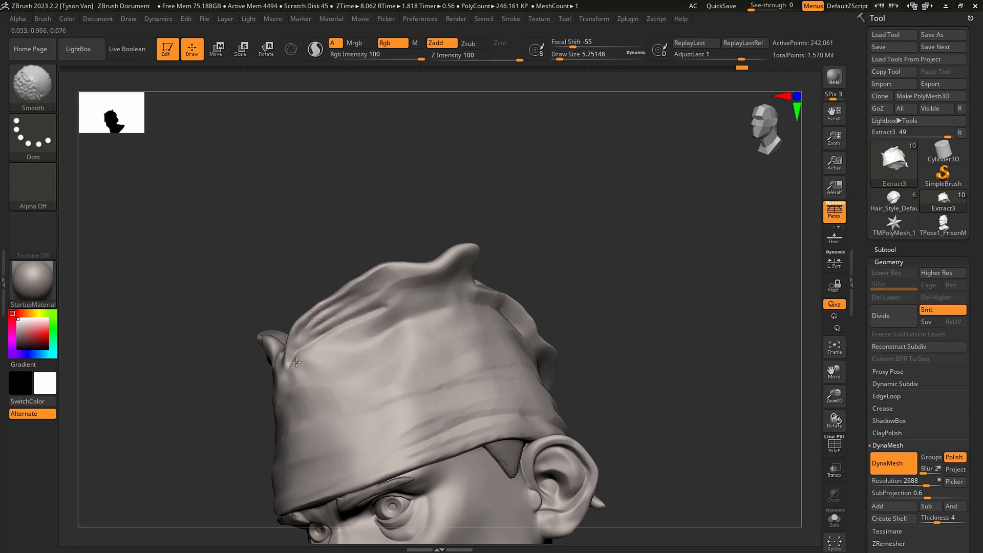
pyautogui.moveTo(351, 378); pyautogui.dragTo(382, 308, button='right')
pyautogui.press('shift')
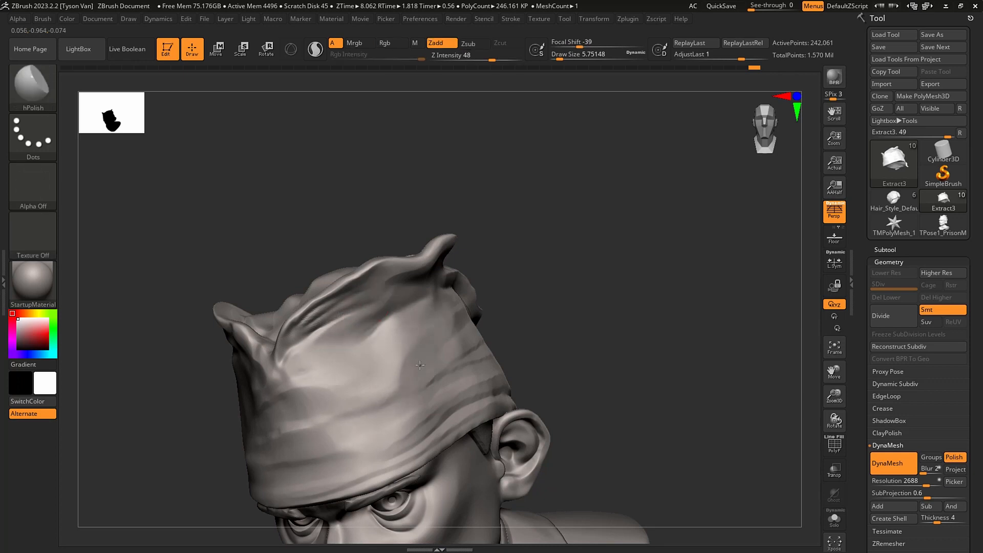
# Carve a long crease with DamStandard from the character's right side of the bandana toward its front.
pyautogui.moveTo(420, 365)
pyautogui.mouseDown(button='right')
pyautogui.moveTo(444, 377)
pyautogui.moveTo(227, 397)
pyautogui.mouseUp(button='right')
pyautogui.press('b')
pyautogui.press('d')
pyautogui.press('s')
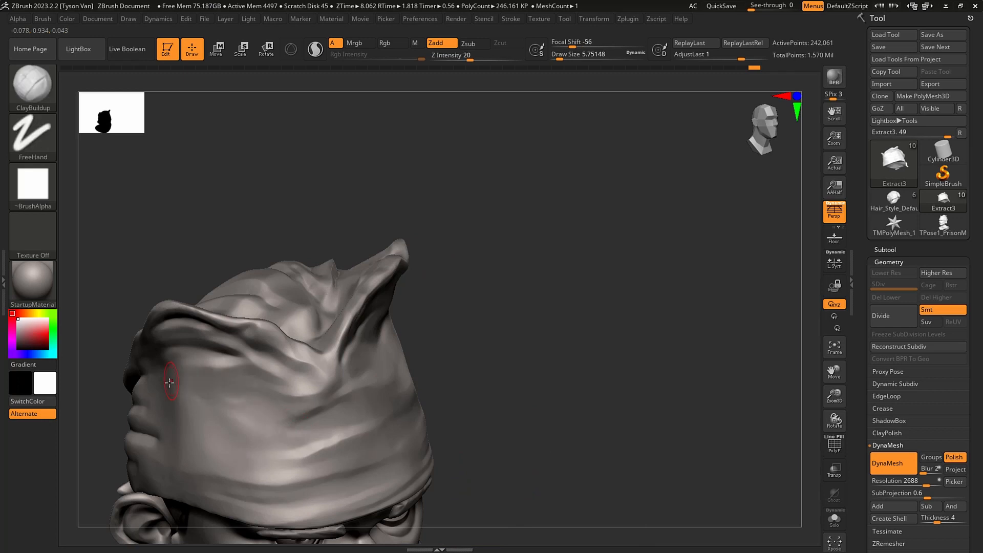
pyautogui.moveTo(141, 388); pyautogui.dragTo(267, 425)
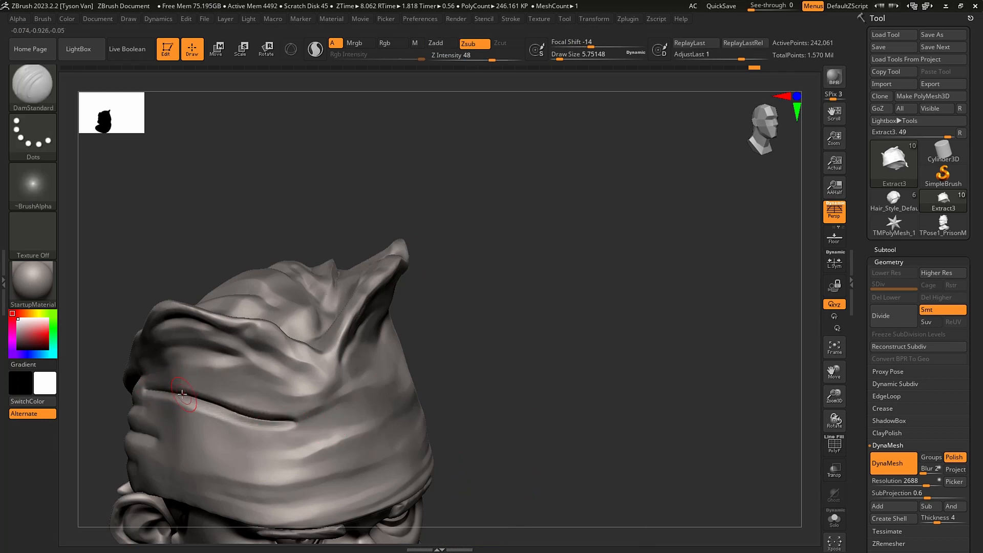
# Flatten and smooth the cloth around the long side crease with hPolish, updating the bandana's DynaMesh.
pyautogui.press('b')
pyautogui.press('h')
pyautogui.press('p')
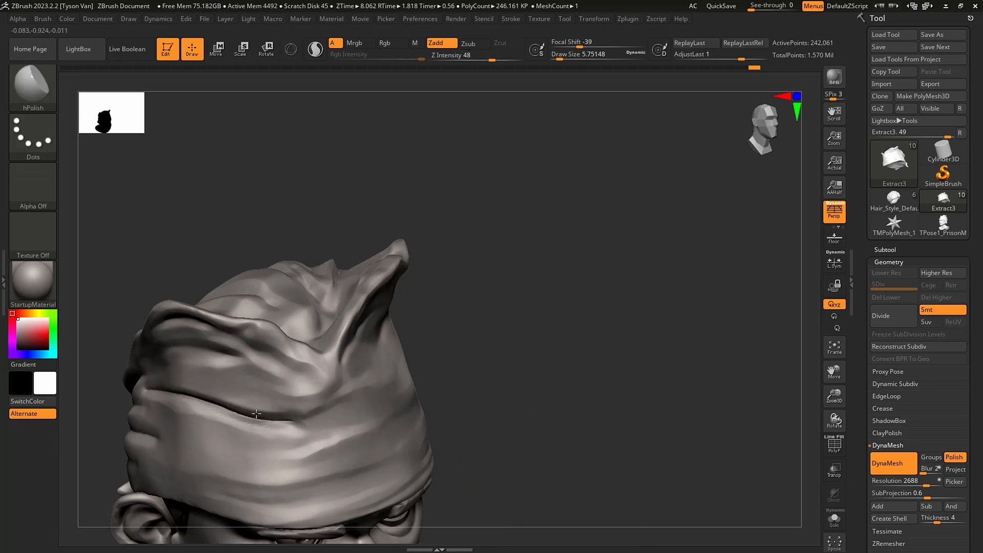
pyautogui.press('shift')
pyautogui.press('ctrl')
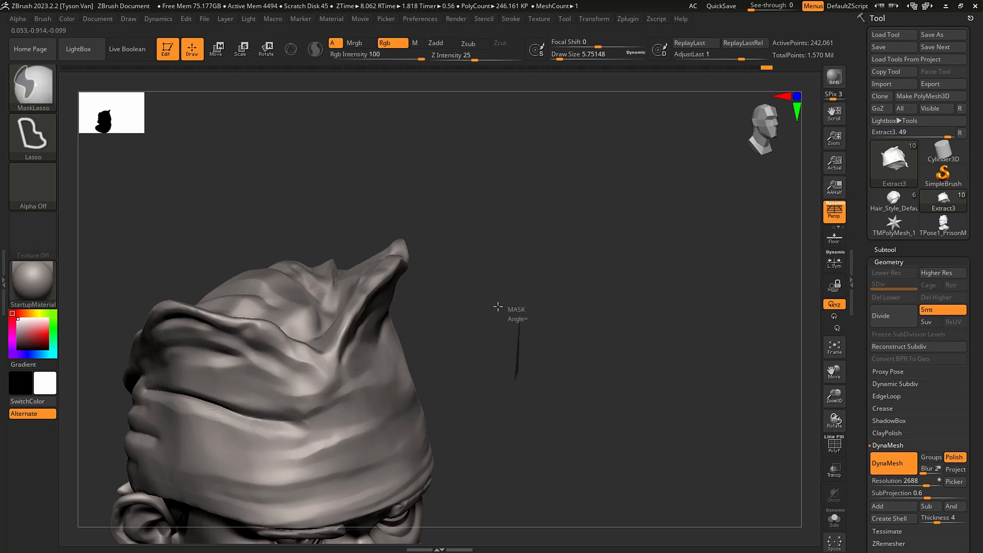
pyautogui.keyDown('ctrl'); pyautogui.moveTo(515, 379); pyautogui.dragTo(498, 306); pyautogui.keyUp('ctrl')
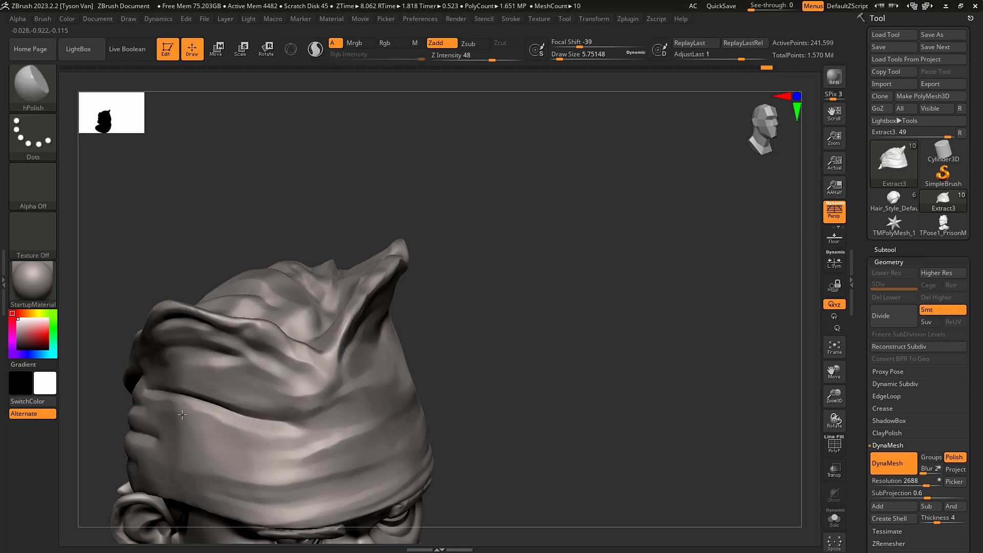
pyautogui.moveTo(216, 419); pyautogui.dragTo(297, 442)
pyautogui.moveTo(419, 382)
pyautogui.keyDown('alt'); pyautogui.mouseDown()
pyautogui.moveTo(245, 442)
pyautogui.moveTo(215, 430)
pyautogui.mouseUp(); pyautogui.keyUp('alt')
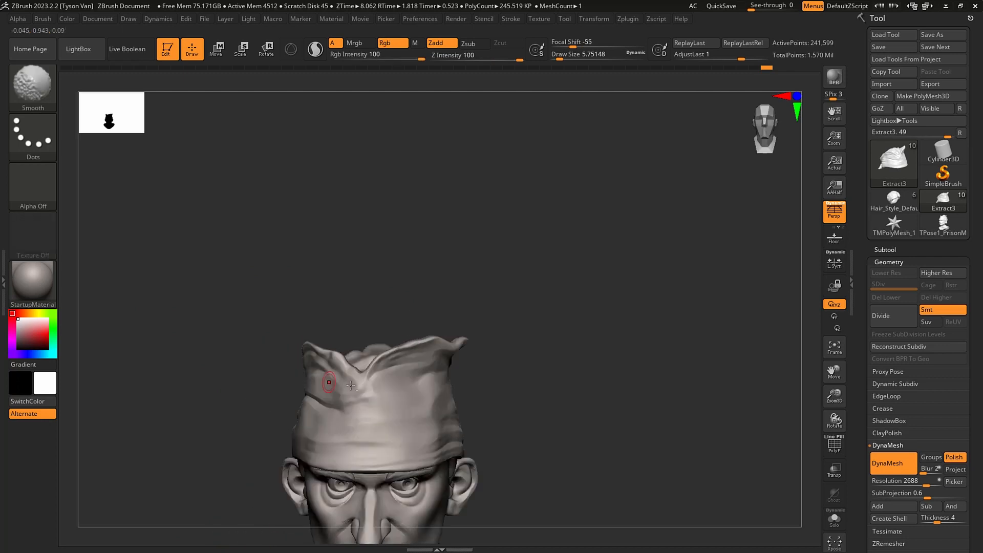
# Carve a crease along the right flap on the bandana's back with DamStandard at a draw size of about 10.5.
pyautogui.press('f')
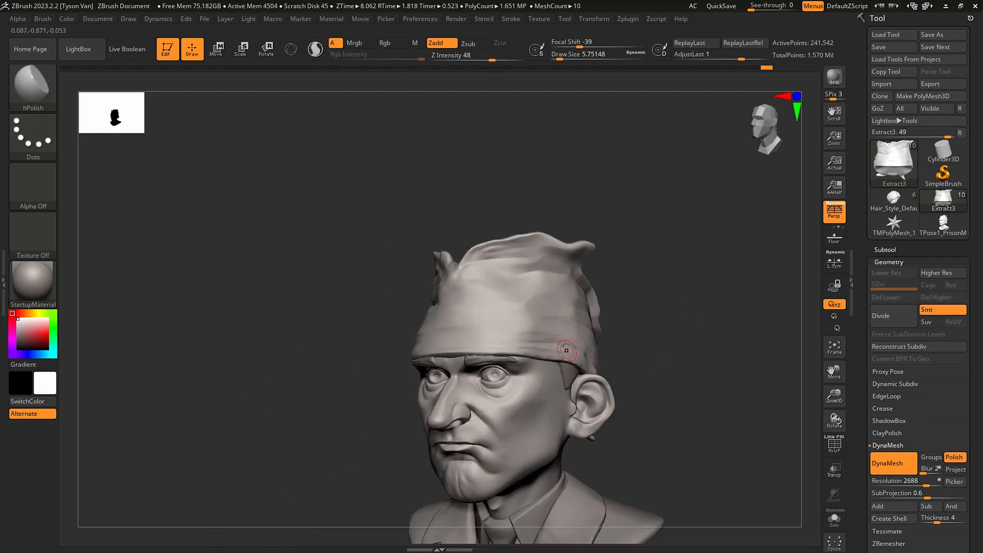
pyautogui.moveTo(563, 346); pyautogui.dragTo(615, 344, button='right')
pyautogui.press('b')
pyautogui.press('s')
pyautogui.press('h')
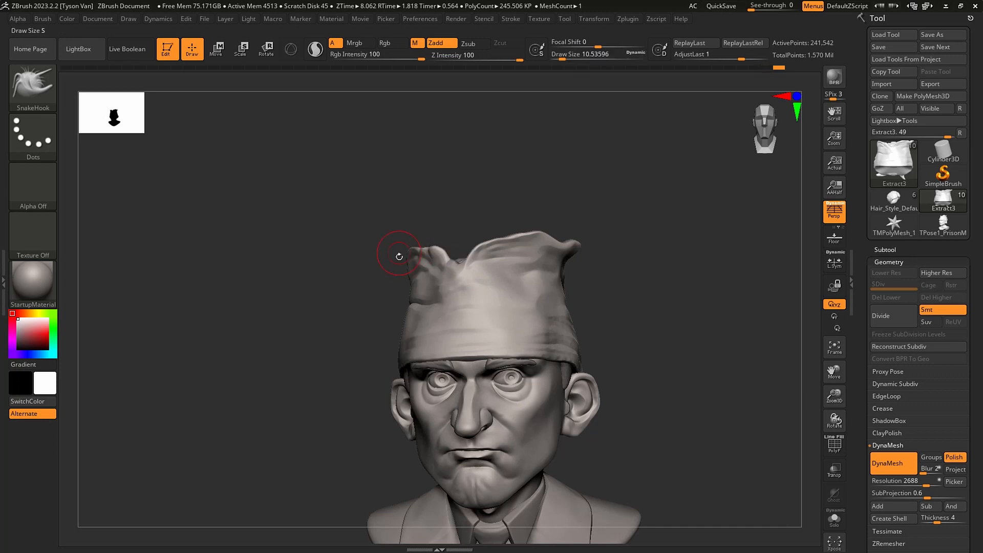
pyautogui.moveTo(399, 256)
pyautogui.mouseDown(button='right')
pyautogui.moveTo(414, 272)
pyautogui.moveTo(382, 276)
pyautogui.moveTo(387, 260)
pyautogui.moveTo(333, 341)
pyautogui.mouseUp(button='right')
pyautogui.press('2')
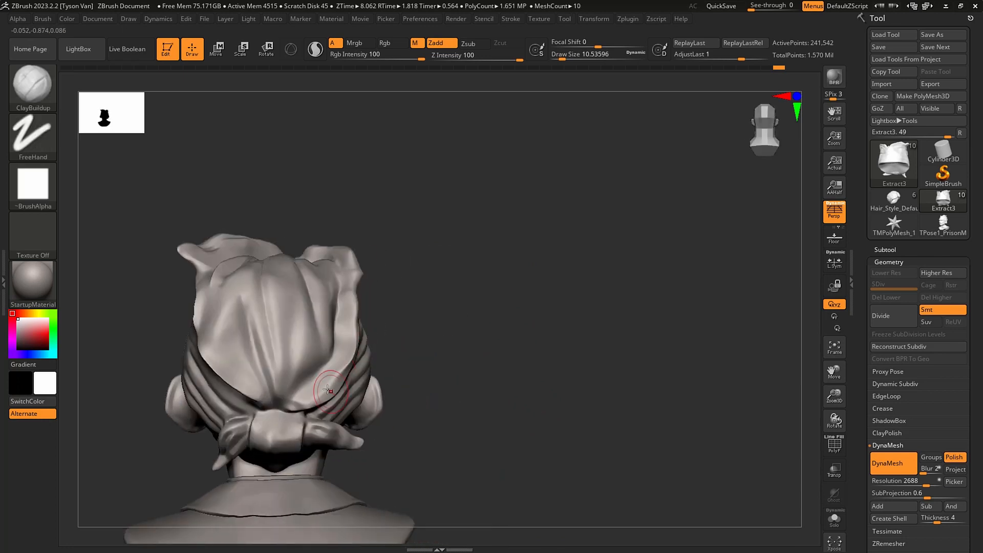
pyautogui.press('3')
pyautogui.moveTo(340, 361); pyautogui.dragTo(303, 394)
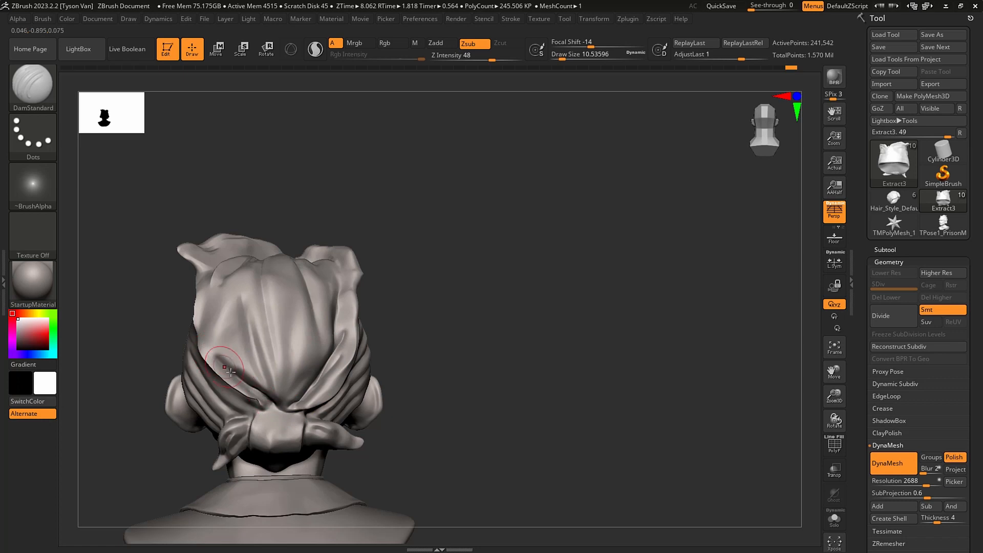
# Carve a crease along the left fold on the bandana's back with DamStandard at a draw size of about 5.8.
pyautogui.press('s')
pyautogui.moveTo(231, 372); pyautogui.dragTo(227, 372)
pyautogui.moveTo(217, 356); pyautogui.dragTo(251, 397)
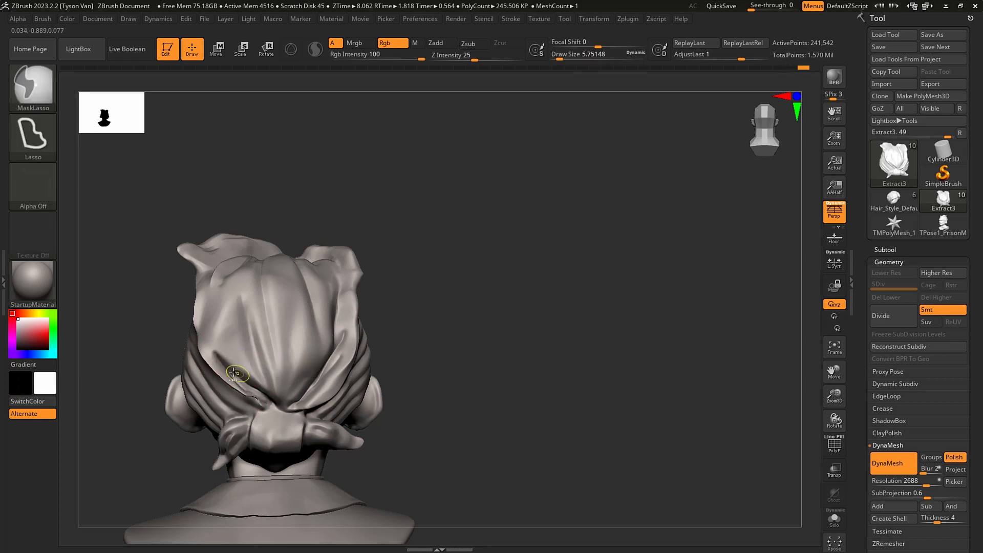
pyautogui.moveTo(208, 329); pyautogui.dragTo(228, 365)
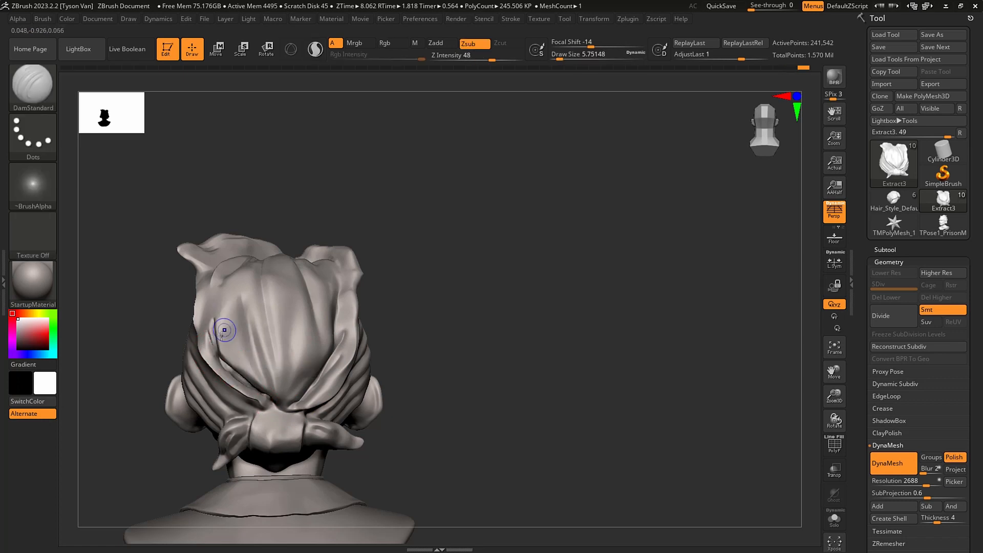
# Refine the left back fold with SnakeHook and hPolish, raising the draw size to about 12.9 and smoothing it.
pyautogui.press('b')
pyautogui.press('s')
pyautogui.press('h')
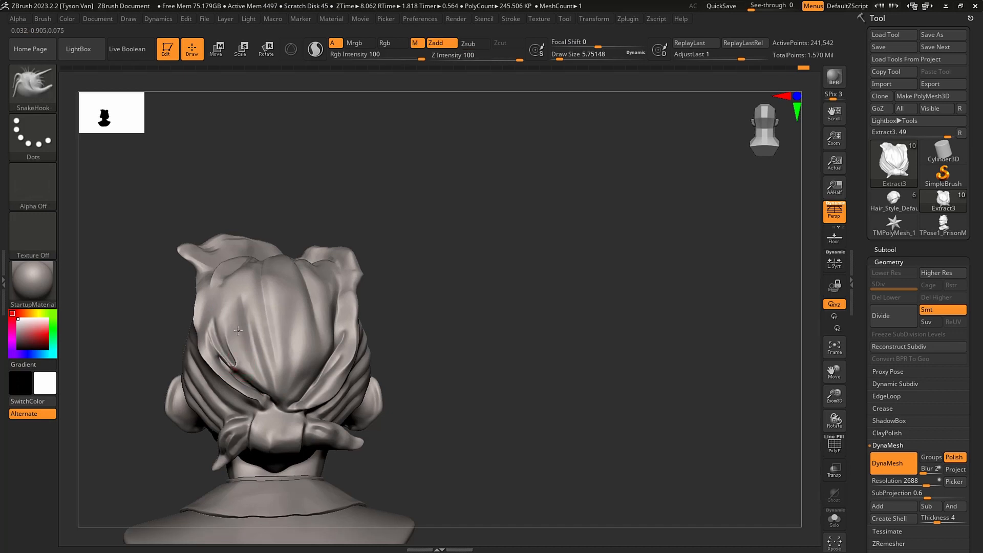
pyautogui.moveTo(238, 331); pyautogui.dragTo(239, 351, button='right')
pyautogui.press('b')
pyautogui.press('h')
pyautogui.press('p')
pyautogui.moveTo(224, 345); pyautogui.dragTo(227, 351)
pyautogui.press('s')
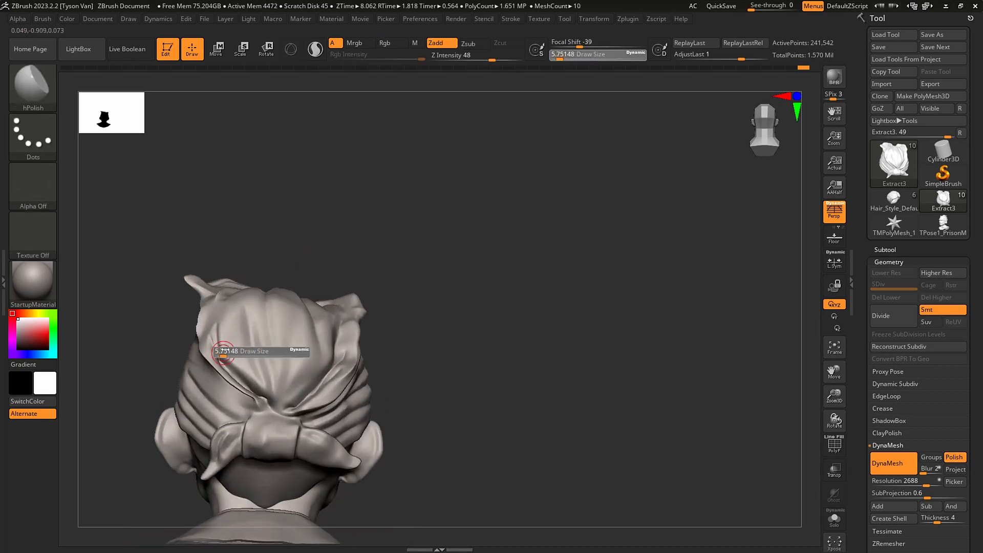
pyautogui.press('shift')
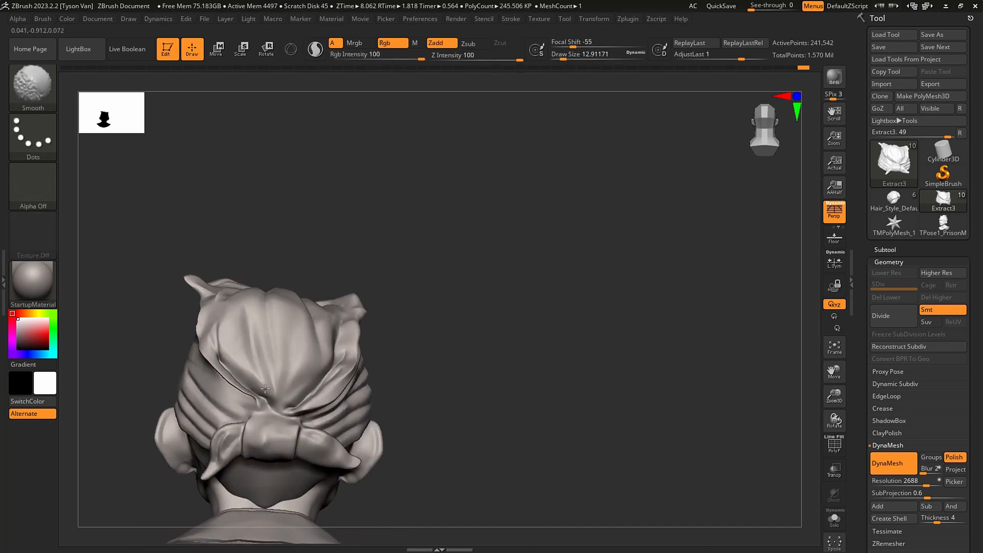
# Inflate the left back fold with the Inflat brush at a draw size of about 30.7 and update the DynaMesh.
pyautogui.click(46, 88)
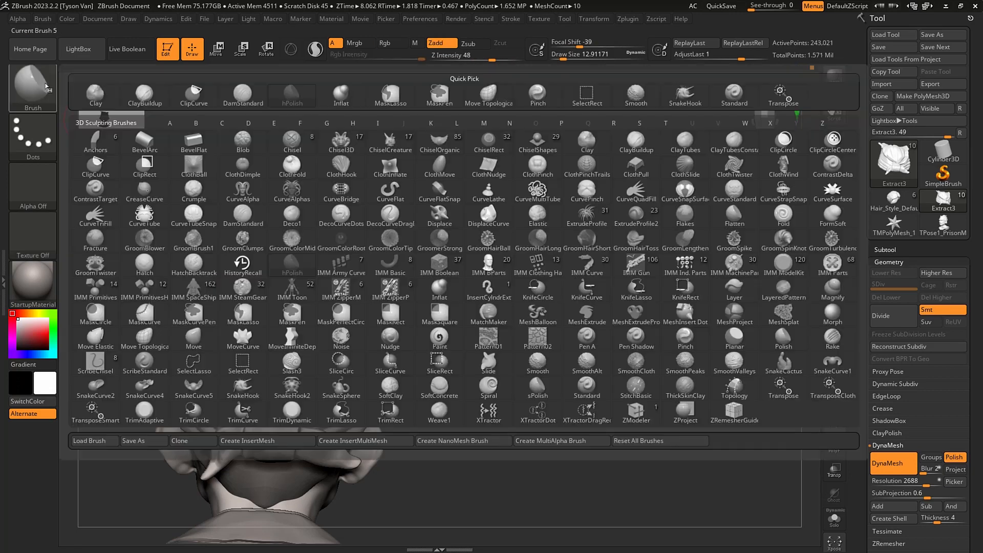
pyautogui.click(341, 96)
pyautogui.press('s')
pyautogui.moveTo(238, 374)
pyautogui.mouseDown()
pyautogui.moveTo(223, 349)
pyautogui.moveTo(254, 384)
pyautogui.mouseUp()
pyautogui.keyDown('ctrl'); pyautogui.moveTo(475, 344); pyautogui.dragTo(501, 353); pyautogui.keyUp('ctrl')
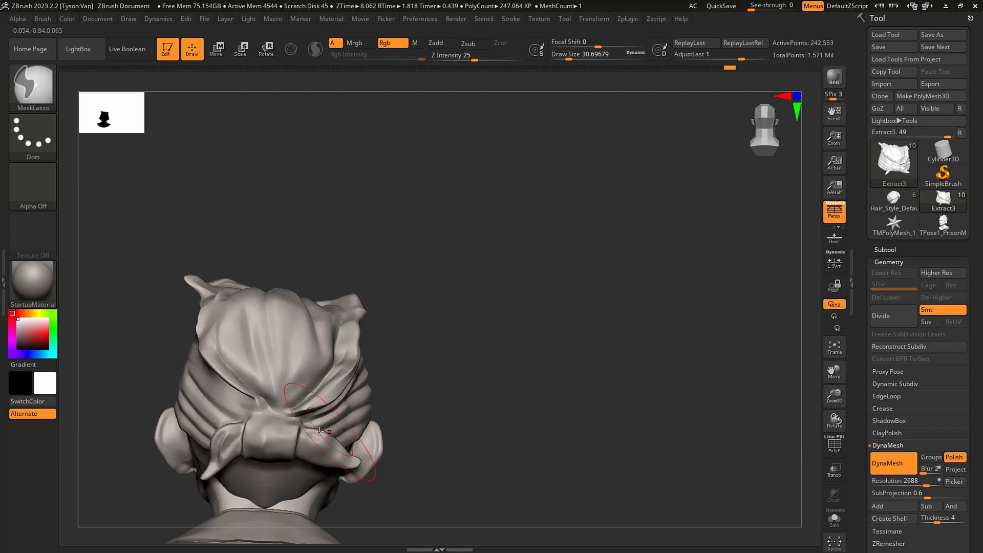
# Carve wrinkles into the bandana's back knot with DamStandard at a draw size of about 4.3, smoothing them.
pyautogui.moveTo(319, 431); pyautogui.dragTo(271, 425, button='right')
pyautogui.press('b')
pyautogui.press('d')
pyautogui.press('s')
pyautogui.press('s')
pyautogui.moveTo(262, 413); pyautogui.dragTo(251, 413)
pyautogui.press('s')
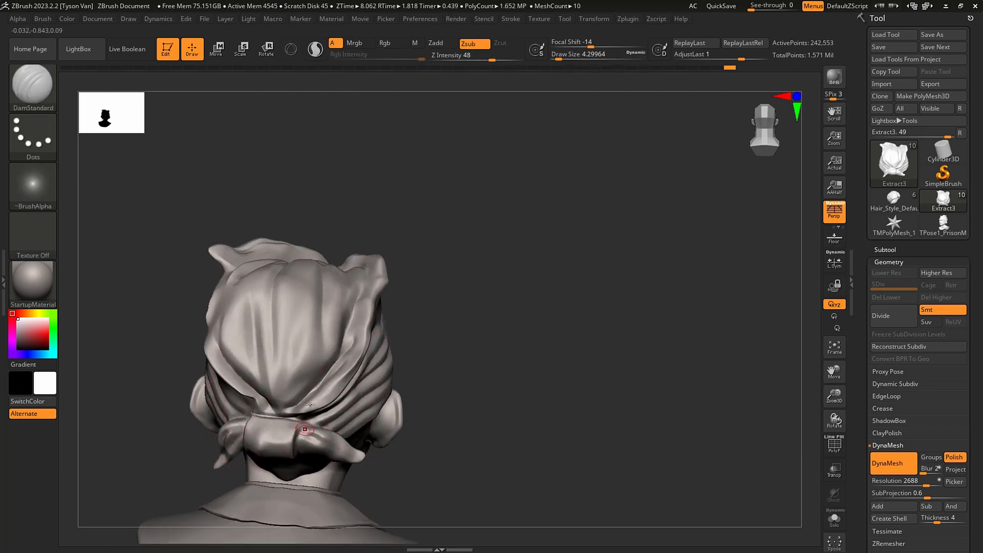
pyautogui.moveTo(304, 429); pyautogui.dragTo(262, 453, button='right')
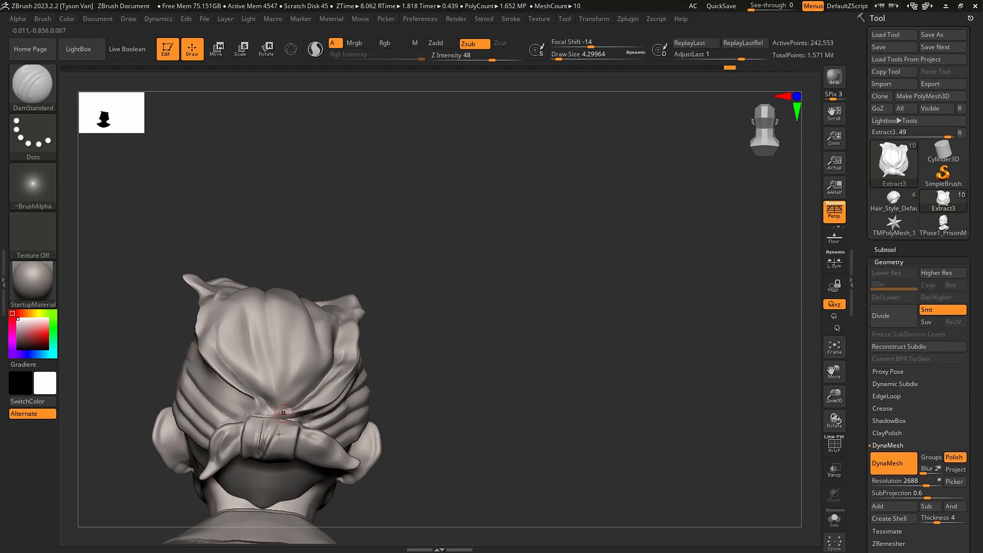
pyautogui.moveTo(278, 434); pyautogui.dragTo(269, 455)
pyautogui.press('shift')
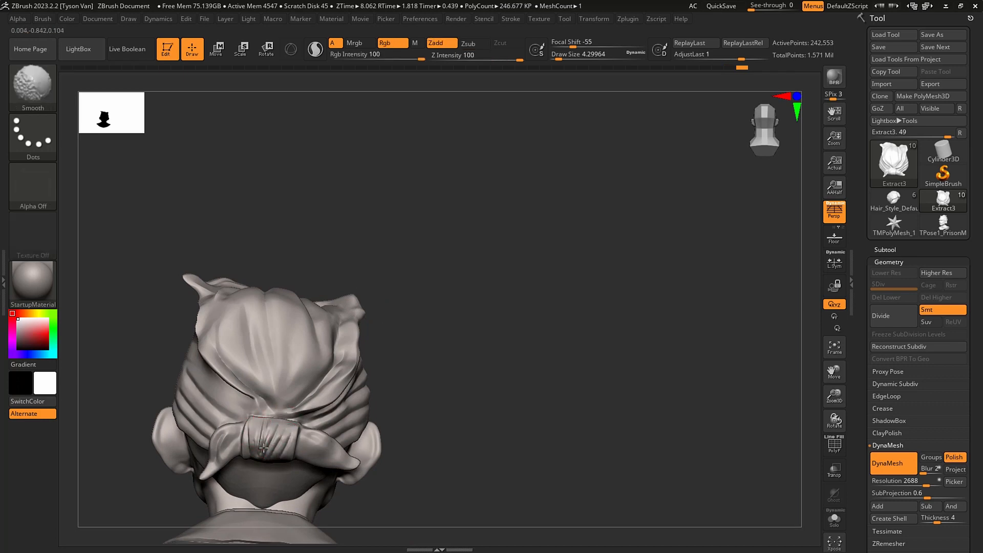
# Pinch the bandana's back knot narrower using SnakeHook at a draw size of about 17.
pyautogui.moveTo(238, 425)
pyautogui.mouseDown(button='right')
pyautogui.moveTo(261, 417)
pyautogui.moveTo(241, 410)
pyautogui.mouseUp(button='right')
pyautogui.press('b')
pyautogui.press('s')
pyautogui.press('h')
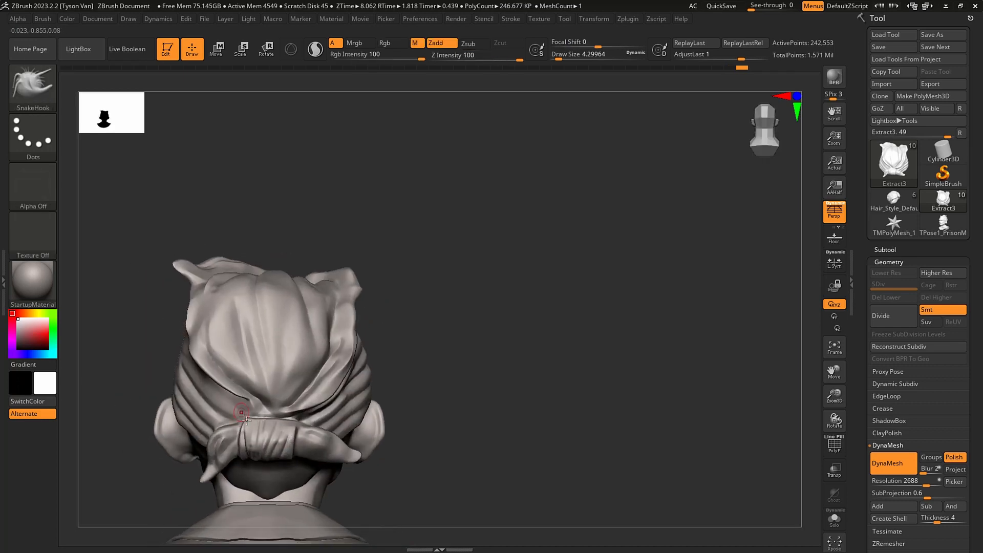
pyautogui.press('s')
pyautogui.moveTo(242, 423); pyautogui.dragTo(283, 423)
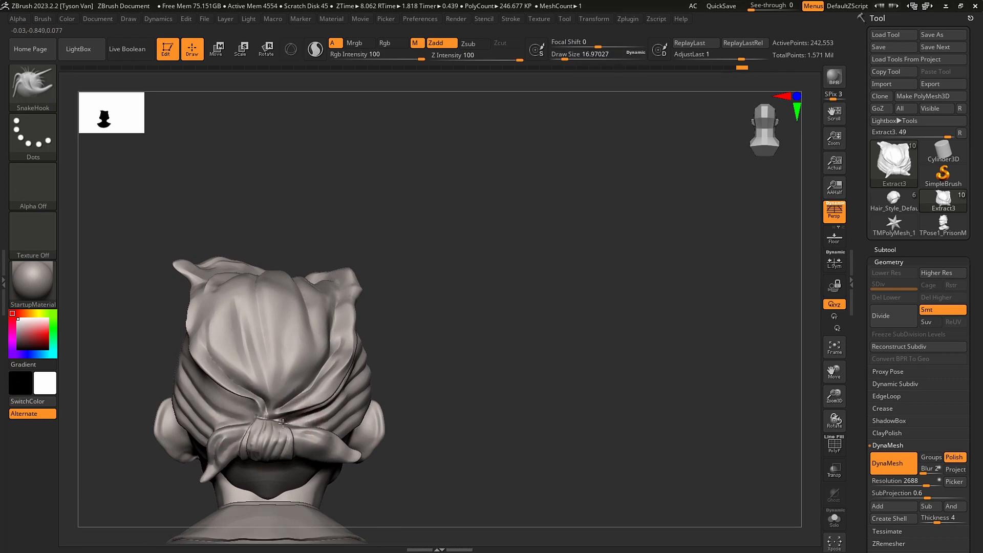
# Reshape the right tail of the bandana's knot with SnakeHook, raising the draw size to about 41.4.
pyautogui.moveTo(331, 461)
pyautogui.mouseDown()
pyautogui.moveTo(328, 440)
pyautogui.moveTo(339, 472)
pyautogui.moveTo(339, 452)
pyautogui.moveTo(314, 456)
pyautogui.mouseUp()
pyautogui.press('s')
pyautogui.moveTo(310, 455); pyautogui.dragTo(320, 450, button='right')
pyautogui.press('s')
pyautogui.moveTo(317, 450); pyautogui.dragTo(328, 449)
pyautogui.moveTo(329, 448); pyautogui.dragTo(319, 450, button='right')
pyautogui.moveTo(323, 451); pyautogui.dragTo(332, 449)
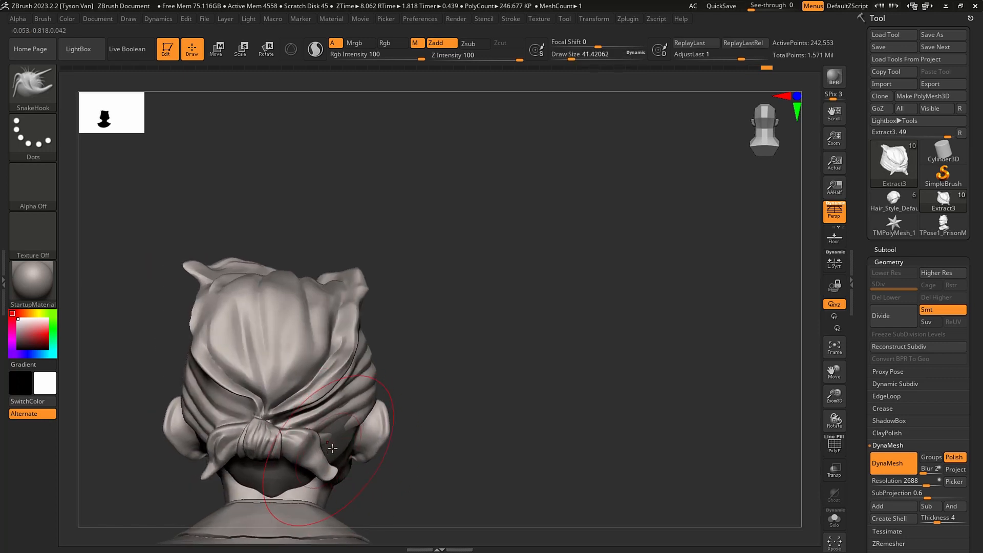
# Reshape the knot's left tail with SnakeHook, using draw sizes of about 23.3, 14.2 and 11.7.
pyautogui.moveTo(332, 450); pyautogui.dragTo(195, 443, button='right')
pyautogui.moveTo(195, 444); pyautogui.dragTo(204, 446)
pyautogui.moveTo(183, 449); pyautogui.dragTo(205, 451, button='right')
pyautogui.press('s')
pyautogui.moveTo(205, 452)
pyautogui.mouseDown()
pyautogui.moveTo(178, 469)
pyautogui.moveTo(177, 487)
pyautogui.mouseUp()
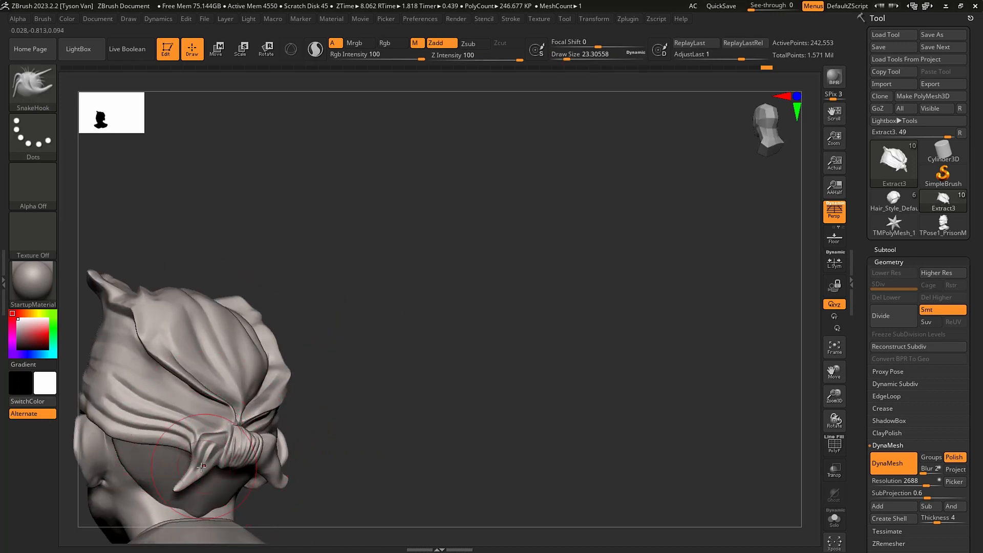
pyautogui.press('[')
pyautogui.moveTo(199, 476); pyautogui.dragTo(202, 471, button='right')
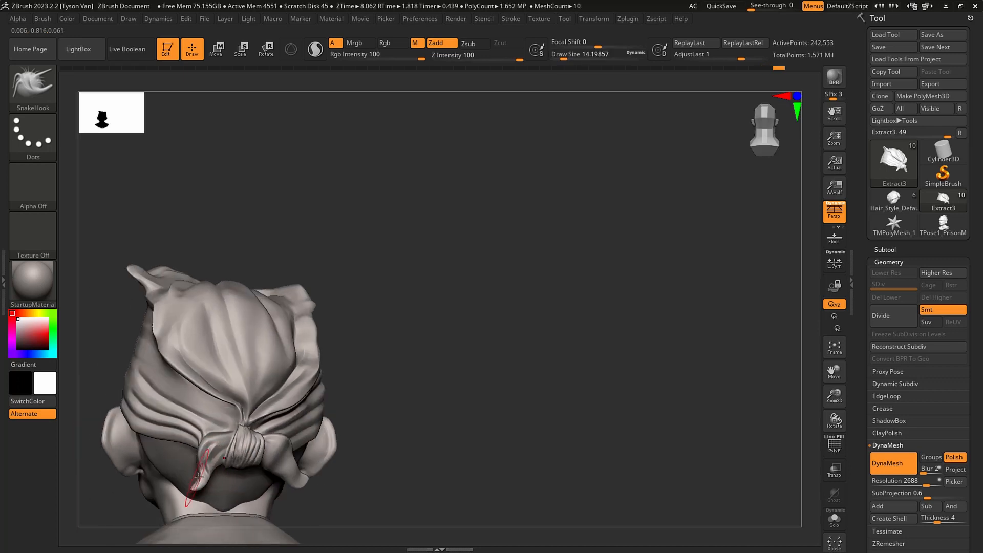
pyautogui.press('[')
pyautogui.moveTo(202, 473); pyautogui.dragTo(212, 473)
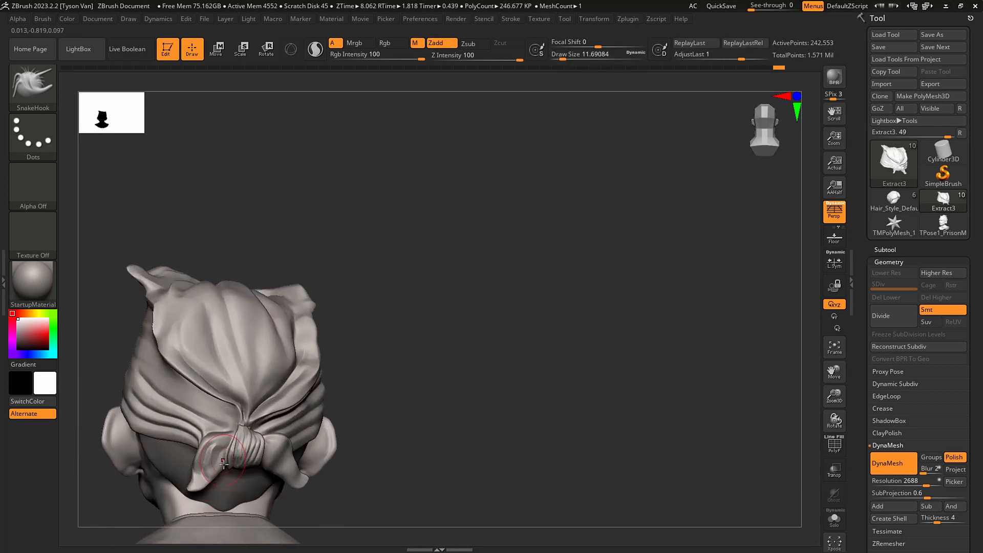
# Adjust the folds above the knot and along the bandana's side with SnakeHook at draw sizes between about 11.7 and 23.3.
pyautogui.moveTo(238, 420); pyautogui.dragTo(231, 407, button='right')
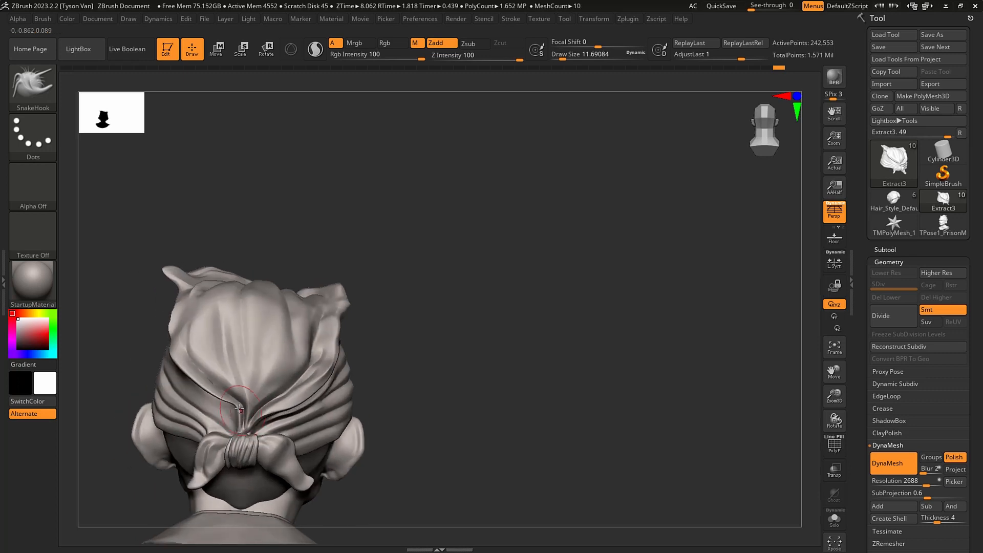
pyautogui.moveTo(228, 404); pyautogui.dragTo(218, 408)
pyautogui.moveTo(219, 408)
pyautogui.mouseDown(button='right')
pyautogui.moveTo(245, 405)
pyautogui.moveTo(298, 318)
pyautogui.mouseUp(button='right')
pyautogui.press('shift')
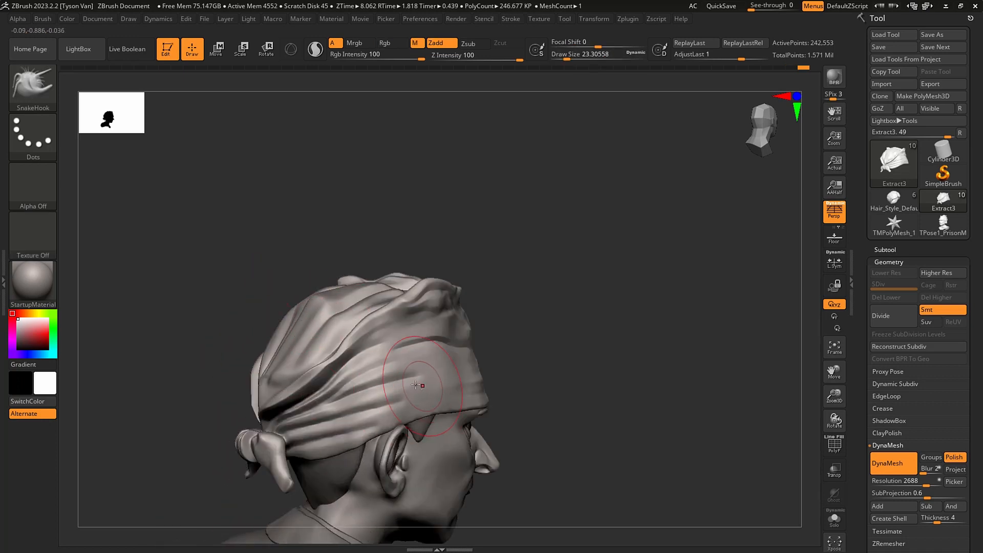
pyautogui.moveTo(421, 386)
pyautogui.keyDown('ctrl'); pyautogui.mouseDown(button='right')
pyautogui.moveTo(412, 375)
pyautogui.moveTo(451, 375)
pyautogui.moveTo(420, 366)
pyautogui.moveTo(461, 374)
pyautogui.mouseUp(button='right'); pyautogui.keyUp('ctrl')
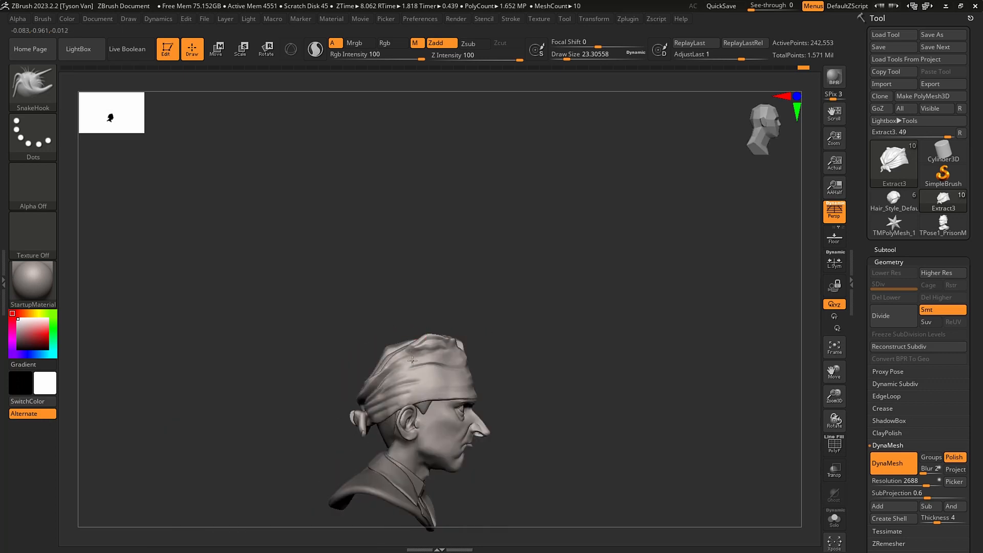
pyautogui.keyDown('ctrl'); pyautogui.moveTo(416, 343); pyautogui.dragTo(408, 362, button='right'); pyautogui.keyUp('ctrl')
pyautogui.press('s')
pyautogui.moveTo(402, 359); pyautogui.dragTo(394, 360)
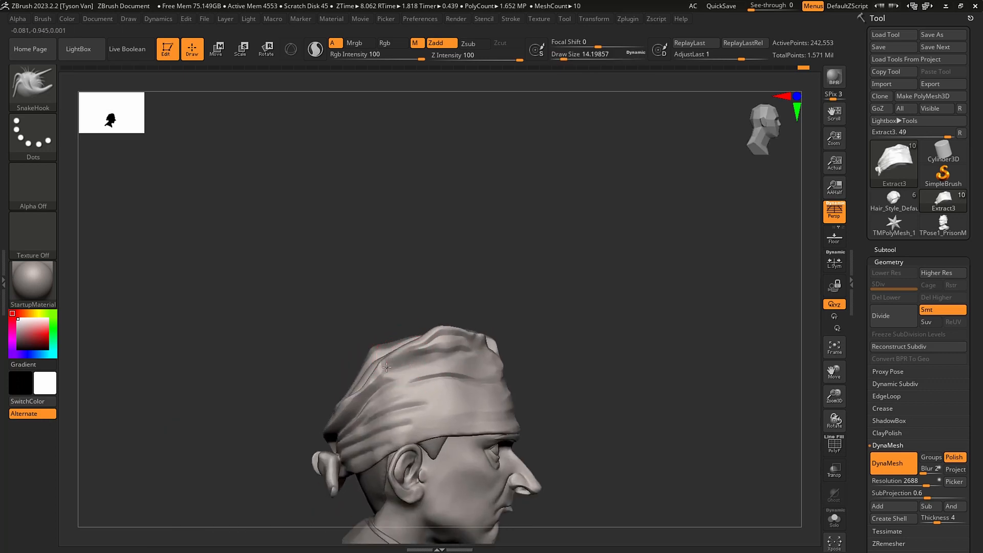
pyautogui.moveTo(387, 367); pyautogui.dragTo(410, 360, button='right')
# Reshape the peaks along the bandana's top front edge with SnakeHook at a draw size of about 28.8.
pyautogui.press('shift')
pyautogui.moveTo(465, 387)
pyautogui.keyDown('ctrl'); pyautogui.mouseDown(button='right')
pyautogui.moveTo(500, 378)
pyautogui.moveTo(380, 331)
pyautogui.mouseUp(button='right'); pyautogui.keyUp('ctrl')
pyautogui.press(']')
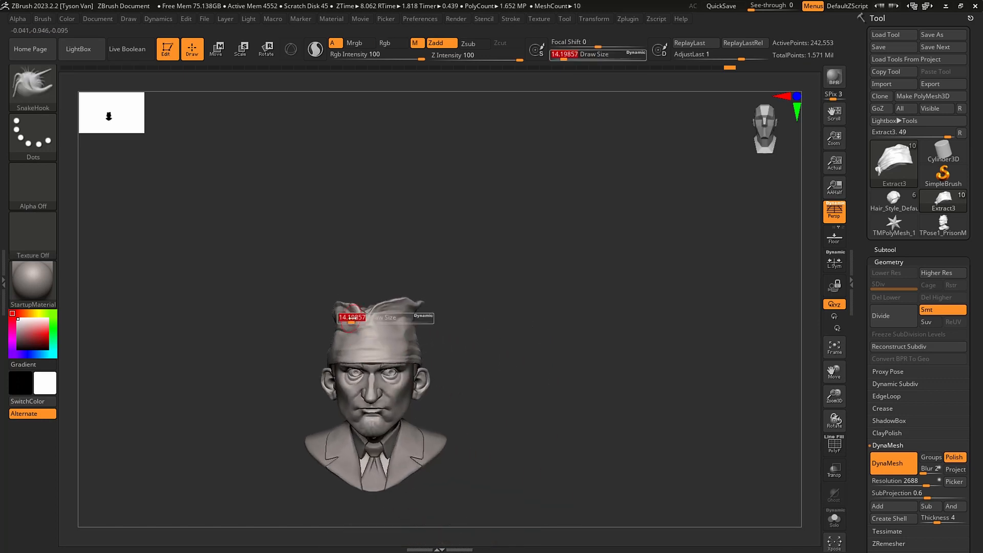
pyautogui.moveTo(365, 328)
pyautogui.mouseDown()
pyautogui.moveTo(348, 313)
pyautogui.moveTo(374, 337)
pyautogui.mouseUp()
pyautogui.moveTo(410, 320); pyautogui.dragTo(385, 311, button='right')
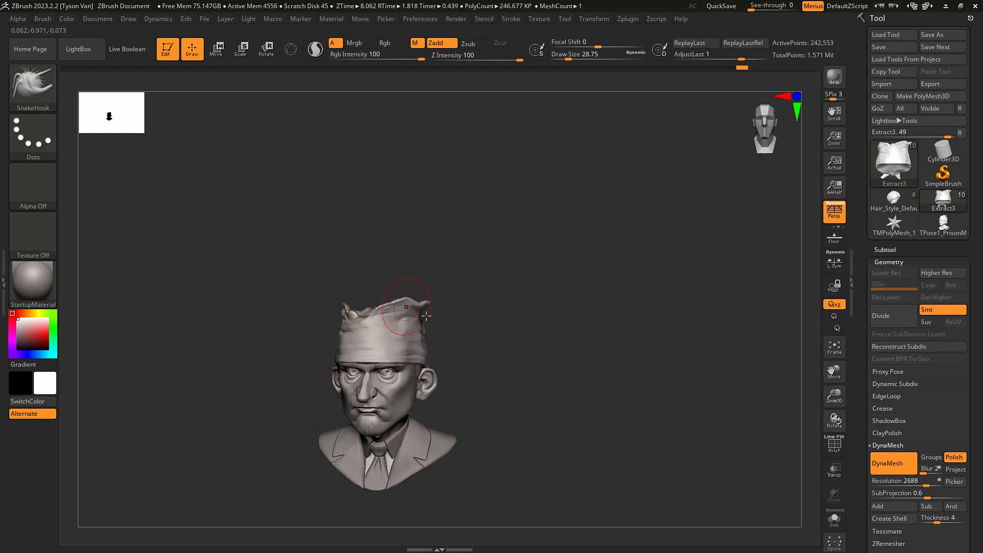
# Adjust the bandana's side edge above the ear with SnakeHook at draw sizes of about 32.7 and 18.5.
pyautogui.keyDown('alt'); pyautogui.moveTo(404, 398); pyautogui.dragTo(445, 415, button='right'); pyautogui.keyUp('alt')
pyautogui.press('s')
pyautogui.click(417, 370)
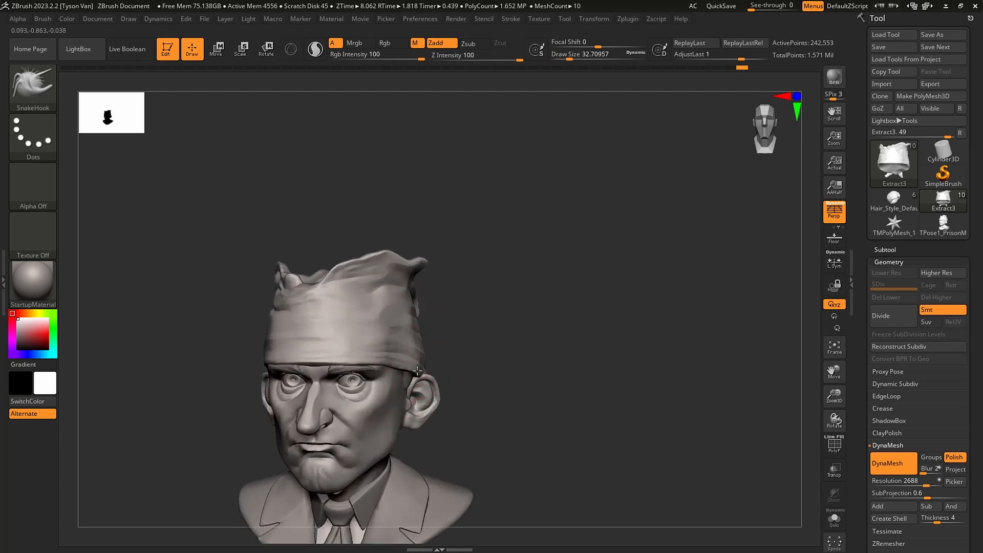
pyautogui.press('s')
pyautogui.click(412, 366)
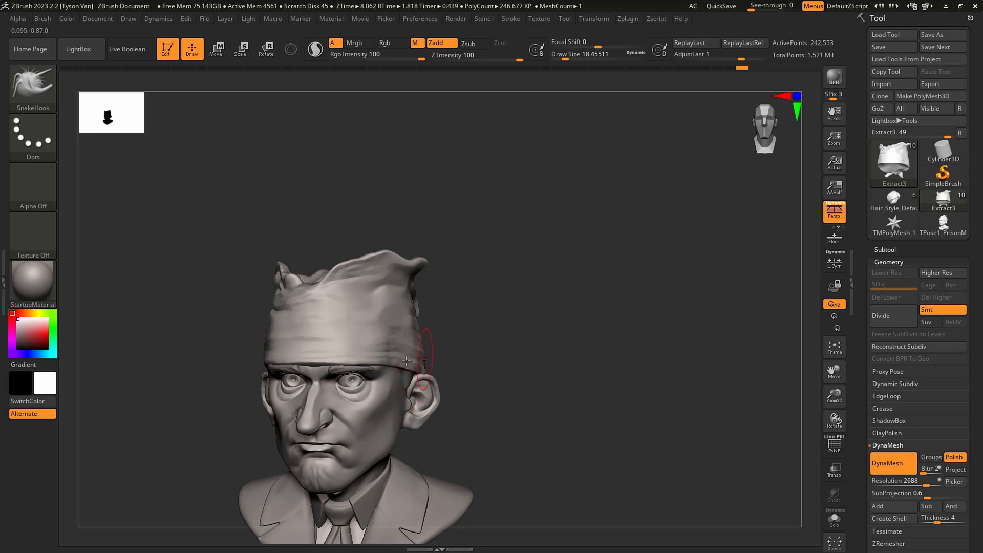
# Reshape the rear silhouette of the bandana in side view with SnakeHook at a draw size of about 41.4.
pyautogui.moveTo(406, 361)
pyautogui.mouseDown(button='right')
pyautogui.moveTo(417, 347)
pyautogui.moveTo(417, 358)
pyautogui.moveTo(319, 348)
pyautogui.mouseUp(button='right')
pyautogui.keyDown('ctrl'); pyautogui.moveTo(318, 349); pyautogui.dragTo(307, 336, button='right'); pyautogui.keyUp('ctrl')
pyautogui.press('s')
pyautogui.click(304, 336)
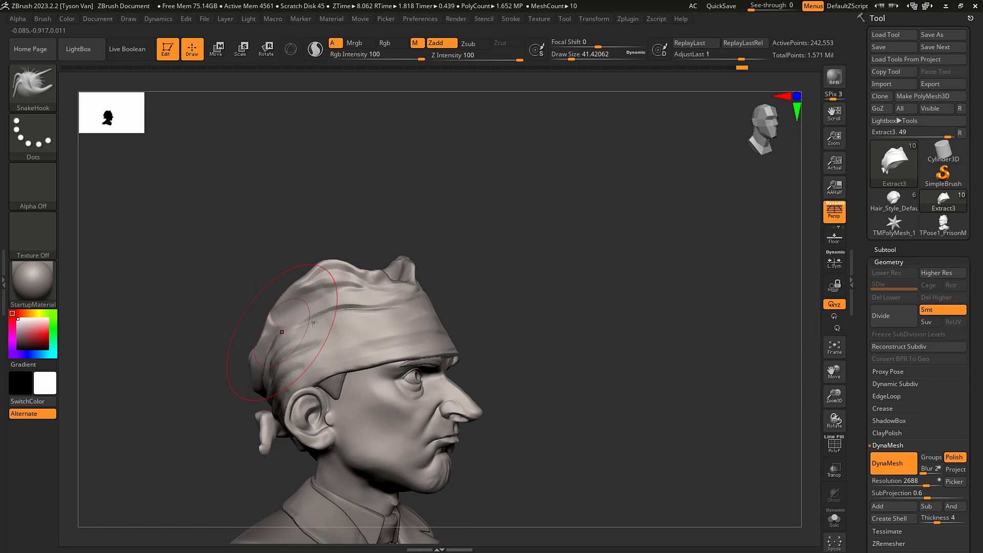
# Refine the dip between the bandana's top folds with SnakeHook at a draw size of about 9.4.
pyautogui.moveTo(399, 293)
pyautogui.mouseDown(button='right')
pyautogui.moveTo(362, 281)
pyautogui.moveTo(380, 274)
pyautogui.mouseUp(button='right')
pyautogui.press('s')
pyautogui.click(369, 274)
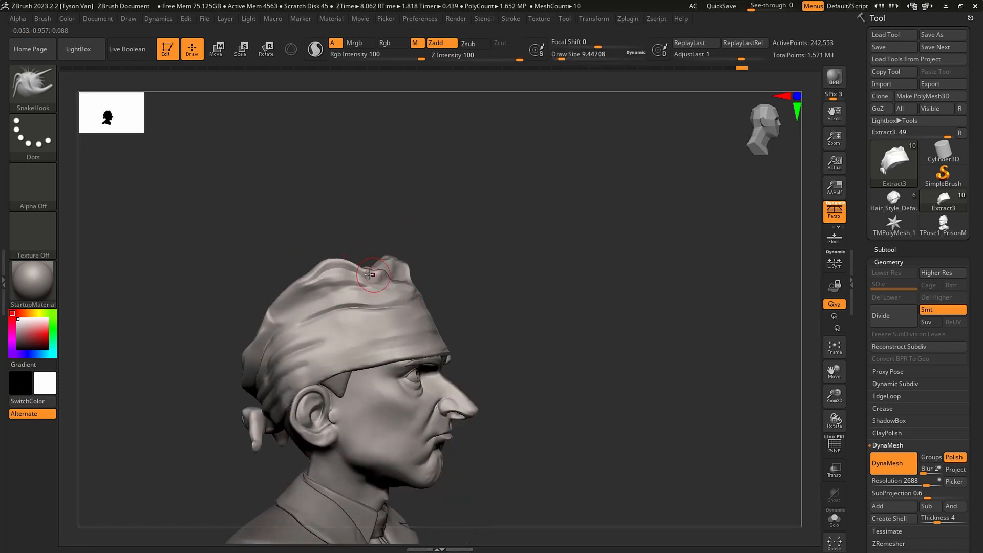
pyautogui.moveTo(386, 275); pyautogui.dragTo(385, 275)
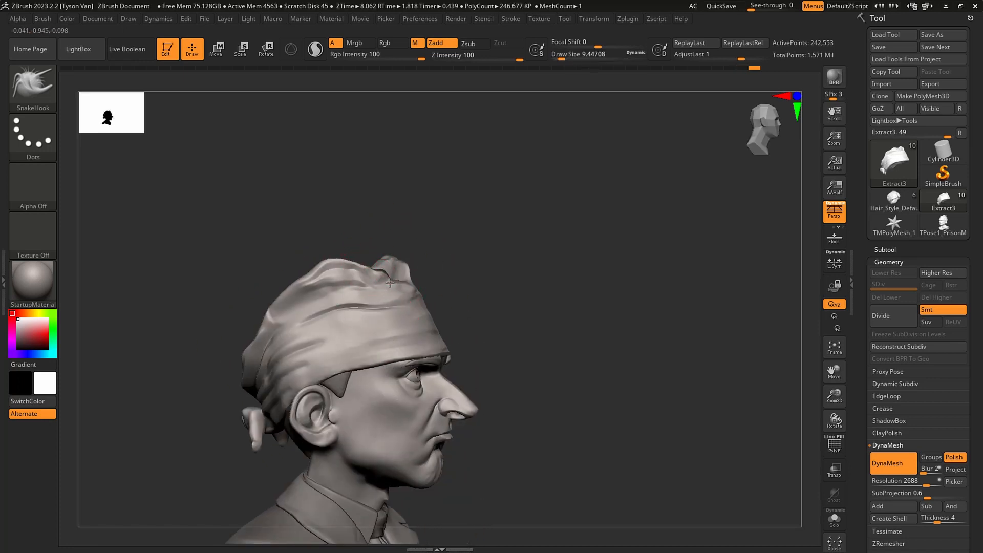
# Carve a crease below the tall peak on the bandana's upper front with DamStandard at a draw size of about 18.5.
pyautogui.moveTo(408, 291)
pyautogui.mouseDown(button='right')
pyautogui.moveTo(338, 297)
pyautogui.moveTo(333, 328)
pyautogui.mouseUp(button='right')
pyautogui.moveTo(333, 327); pyautogui.dragTo(292, 332, button='right')
pyautogui.moveTo(505, 346)
pyautogui.keyDown('shift'); pyautogui.mouseDown(button='right')
pyautogui.moveTo(527, 345)
pyautogui.moveTo(500, 333)
pyautogui.moveTo(512, 286)
pyautogui.moveTo(517, 309)
pyautogui.mouseUp(button='right'); pyautogui.keyUp('shift')
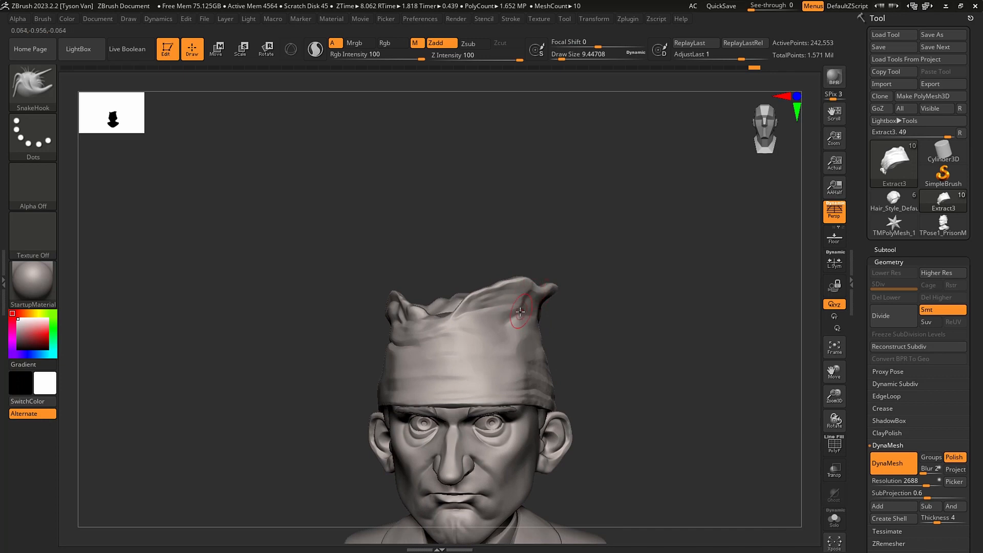
pyautogui.press(']')
pyautogui.press(']')
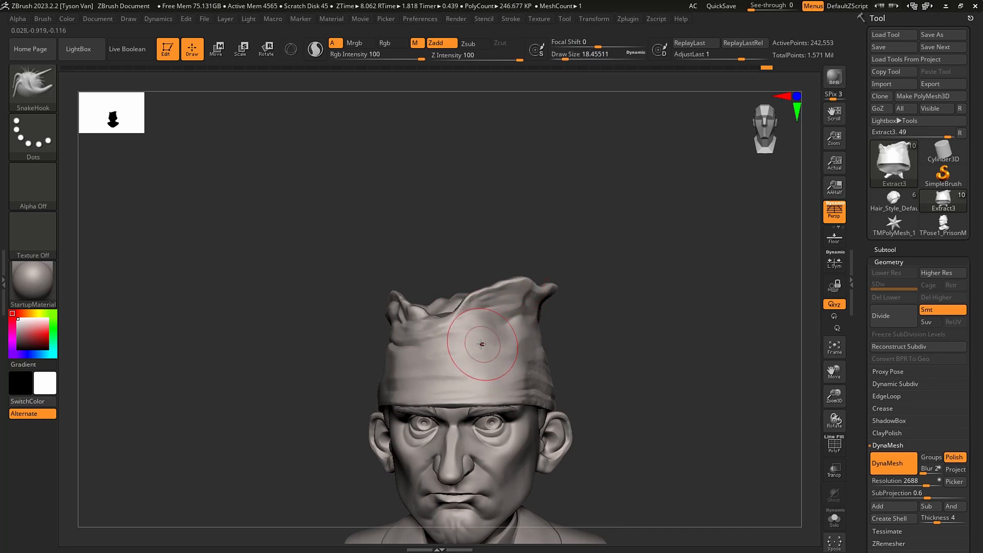
pyautogui.press('b')
pyautogui.press('s')
pyautogui.press('t')
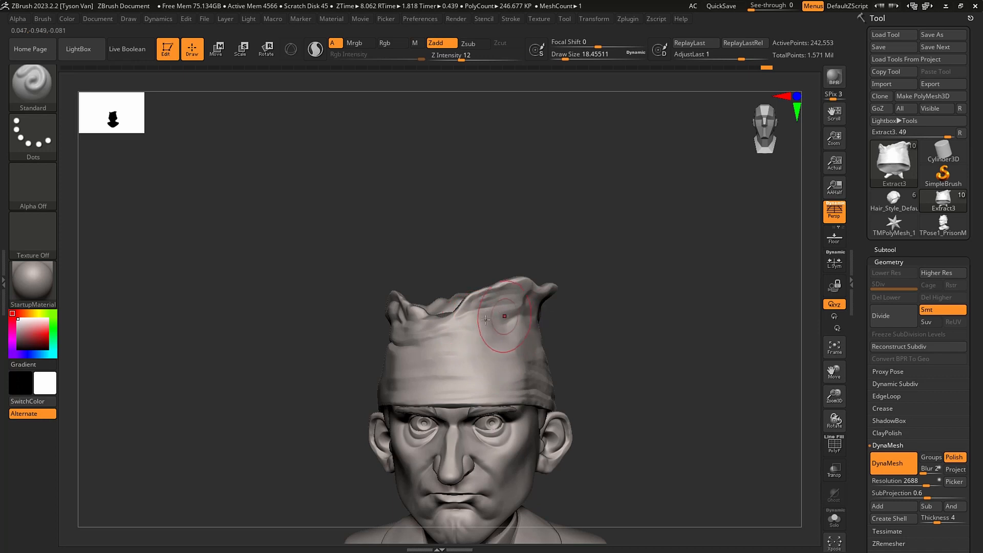
pyautogui.press('b')
pyautogui.press('d')
pyautogui.press('s')
pyautogui.moveTo(474, 334); pyautogui.dragTo(518, 310)
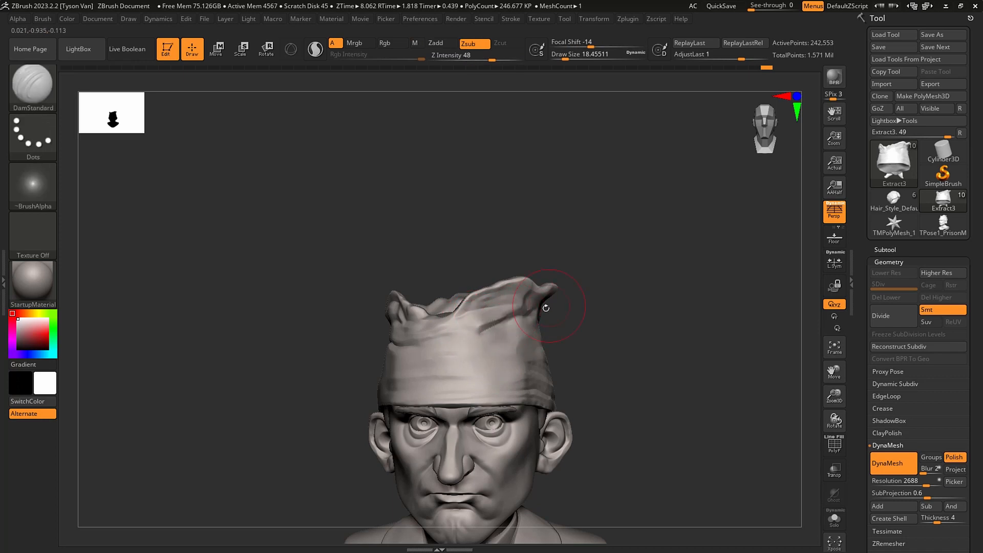
# Reduce the draw size to about 9.4 and flatten the bandana's upper front folds with hPolish.
pyautogui.moveTo(526, 319); pyautogui.dragTo(500, 327, button='right')
pyautogui.press('s')
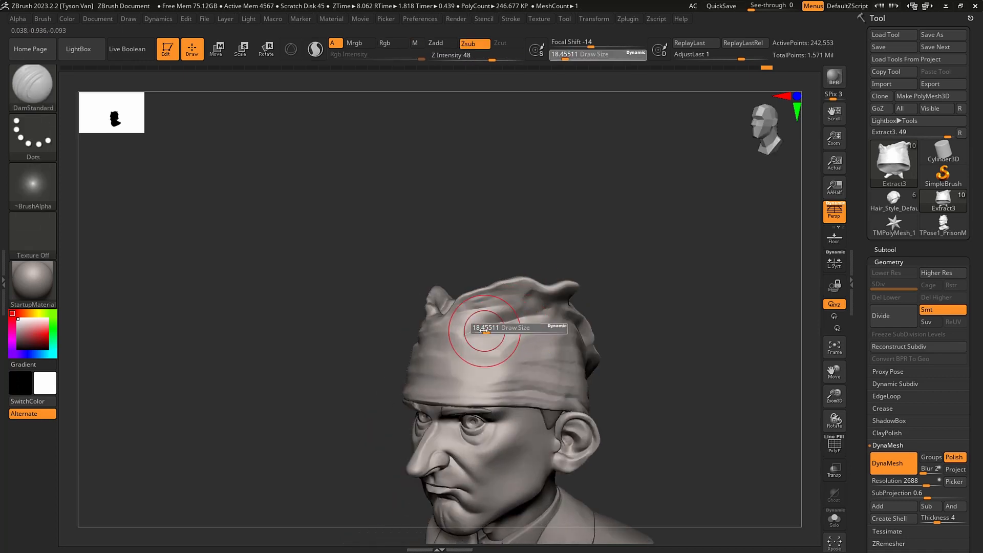
pyautogui.moveTo(488, 329); pyautogui.dragTo(484, 329)
pyautogui.press('b')
pyautogui.press('h')
pyautogui.press('p')
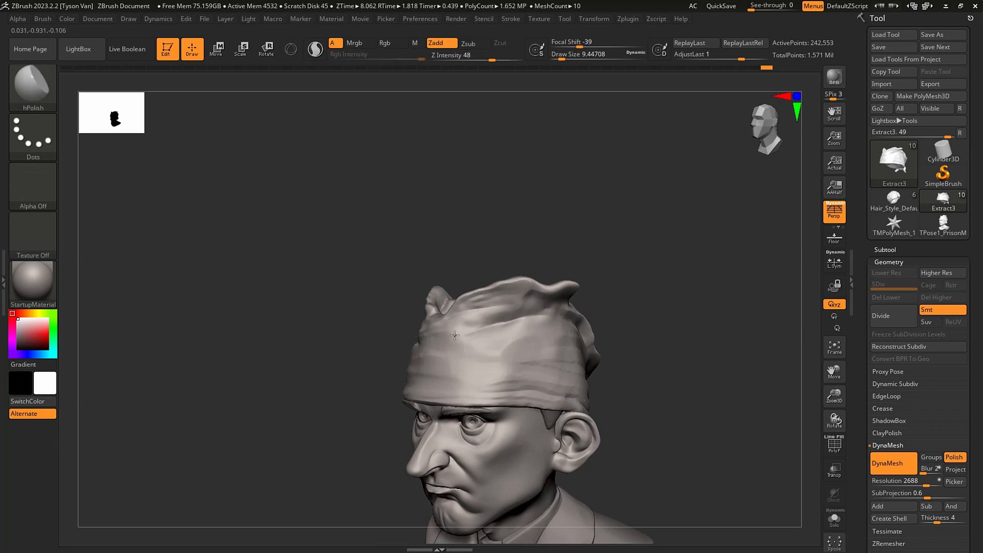
# Carve long creases across the bandana's side toward the knot with DamStandard at a draw size of about 8.4, smoothing them.
pyautogui.moveTo(554, 347)
pyautogui.mouseDown(button='right')
pyautogui.moveTo(529, 340)
pyautogui.moveTo(564, 315)
pyautogui.mouseUp(button='right')
pyautogui.press('b')
pyautogui.press('d')
pyautogui.press('s')
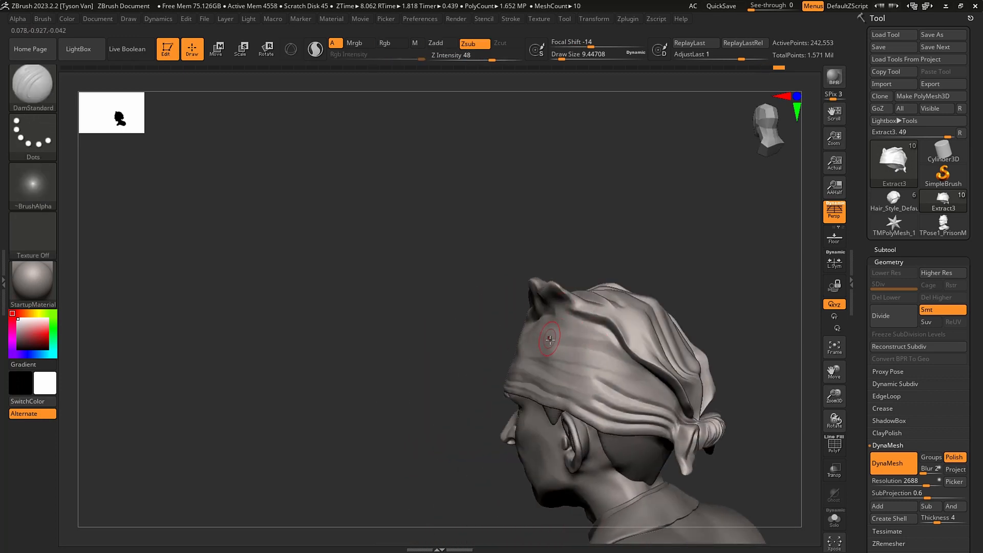
pyautogui.press('s')
pyautogui.moveTo(550, 339); pyautogui.dragTo(583, 350)
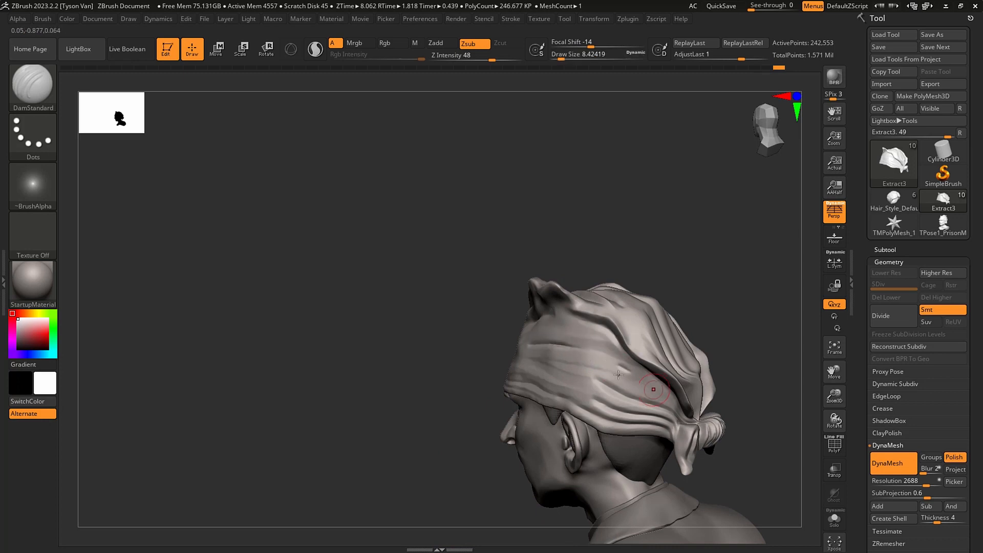
pyautogui.press('shift')
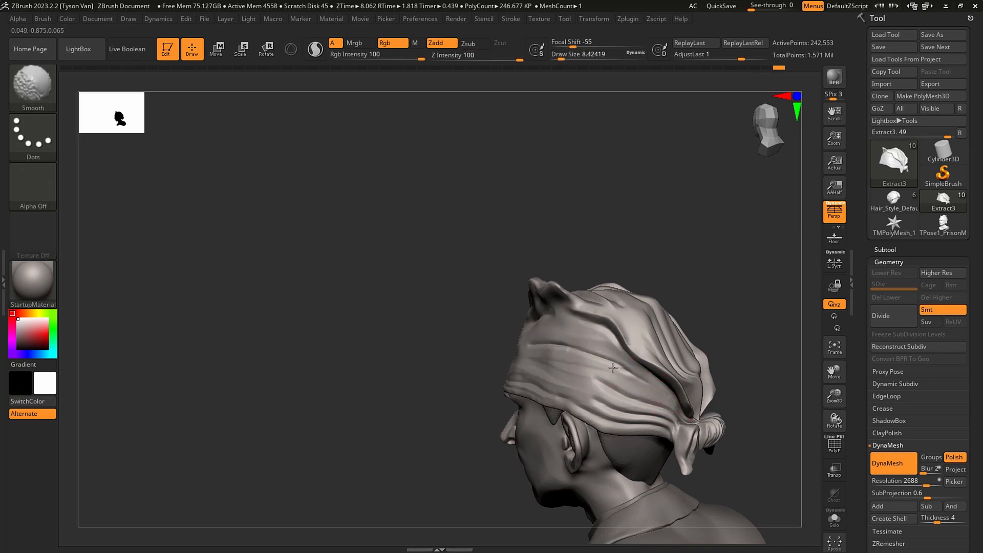
# Add finer creases along the bandana's side and rear fold with DamStandard at a draw size of about 5.
pyautogui.moveTo(577, 362); pyautogui.dragTo(582, 323, button='right')
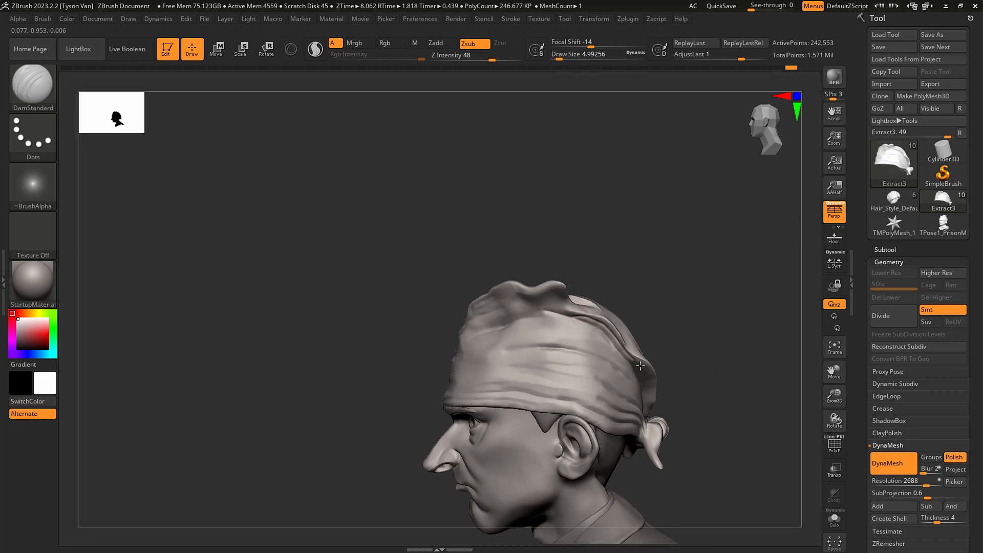
pyautogui.moveTo(640, 367); pyautogui.dragTo(626, 355, button='right')
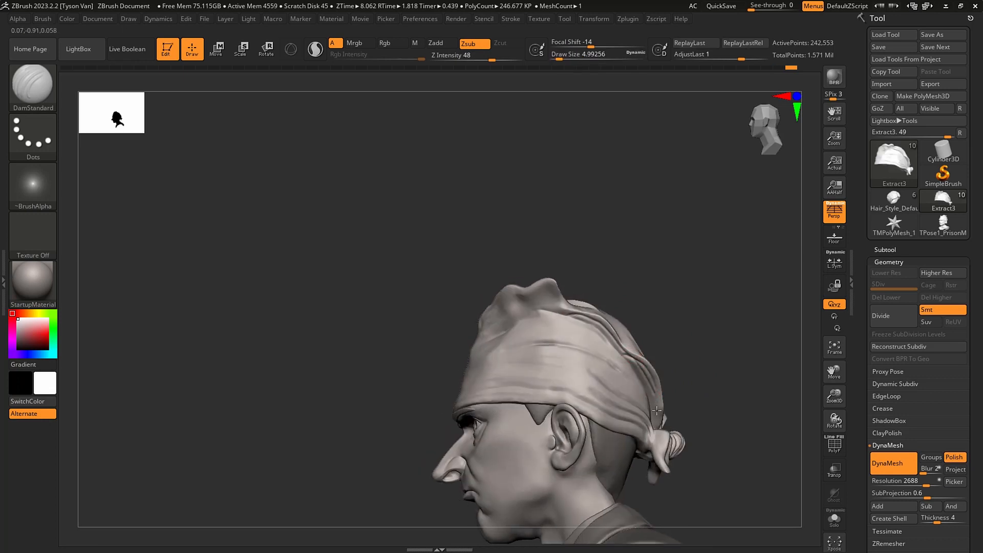
pyautogui.press('shift')
pyautogui.keyDown('ctrl'); pyautogui.moveTo(660, 412); pyautogui.dragTo(633, 375, button='right'); pyautogui.keyUp('ctrl')
pyautogui.moveTo(633, 375)
pyautogui.mouseDown(button='right')
pyautogui.moveTo(652, 391)
pyautogui.moveTo(501, 353)
pyautogui.moveTo(496, 325)
pyautogui.moveTo(430, 285)
pyautogui.moveTo(439, 302)
pyautogui.mouseUp(button='right')
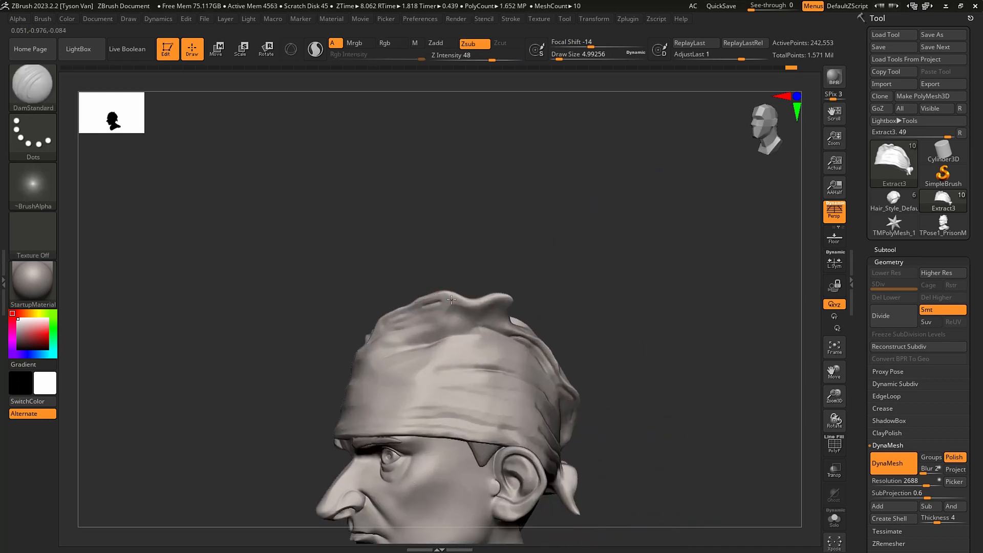
# Carve and smooth fine creases on the bandana's top peak and across its upper front with DamStandard.
pyautogui.moveTo(791, 67)
pyautogui.mouseDown()
pyautogui.moveTo(734, 65)
pyautogui.moveTo(805, 66)
pyautogui.moveTo(494, 68)
pyautogui.moveTo(533, 67)
pyautogui.mouseUp()
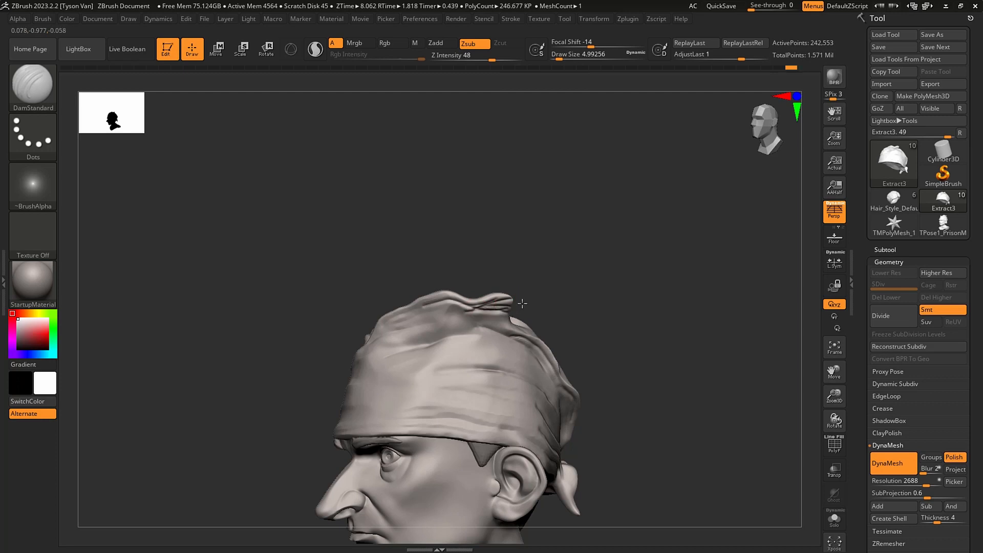
pyautogui.press('shift')
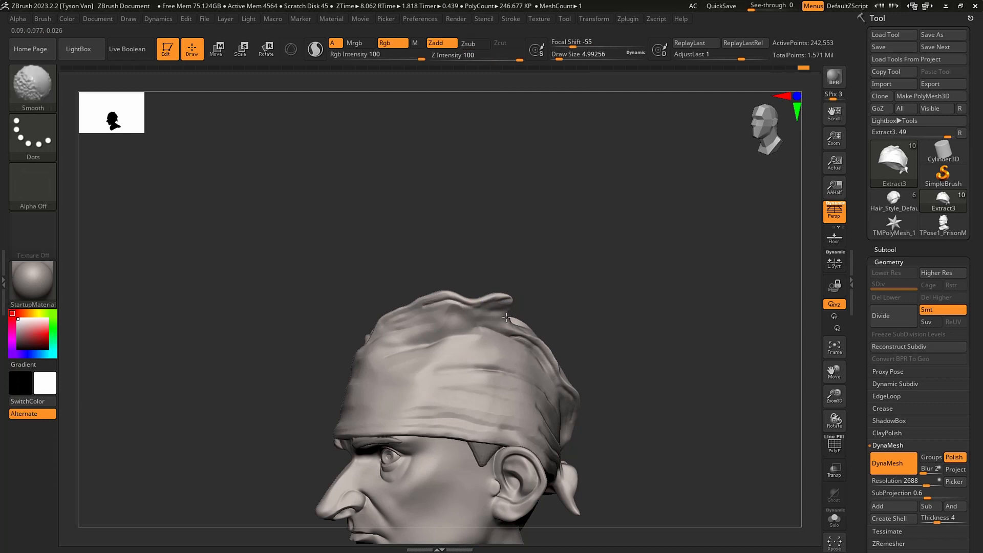
pyautogui.moveTo(507, 317); pyautogui.dragTo(502, 334, button='right')
pyautogui.press('shift')
pyautogui.moveTo(387, 363); pyautogui.dragTo(482, 323)
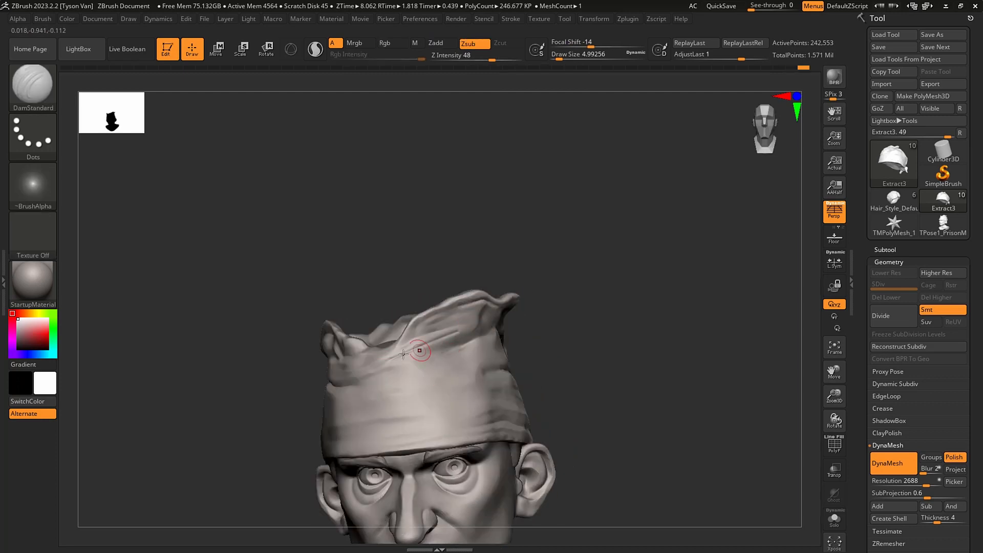
pyautogui.press('shift')
# Adjust the bandana's top front rim between the two peaks with SnakeHook at a draw size of about 8.4.
pyautogui.moveTo(398, 357); pyautogui.dragTo(359, 345, button='right')
pyautogui.press('b')
pyautogui.press('s')
pyautogui.press('h')
pyautogui.moveTo(356, 342); pyautogui.dragTo(354, 344)
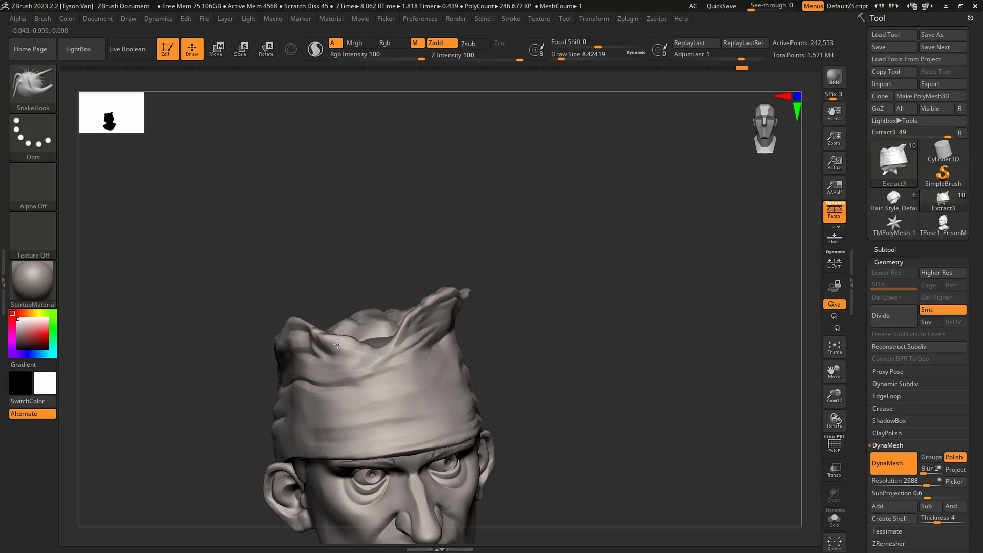
# Build up the bandana's top front rim with ClayBuildup at a draw size of about 2.6 and smooth it.
pyautogui.press('b')
pyautogui.press('s')
pyautogui.press('t')
pyautogui.click(33, 85)
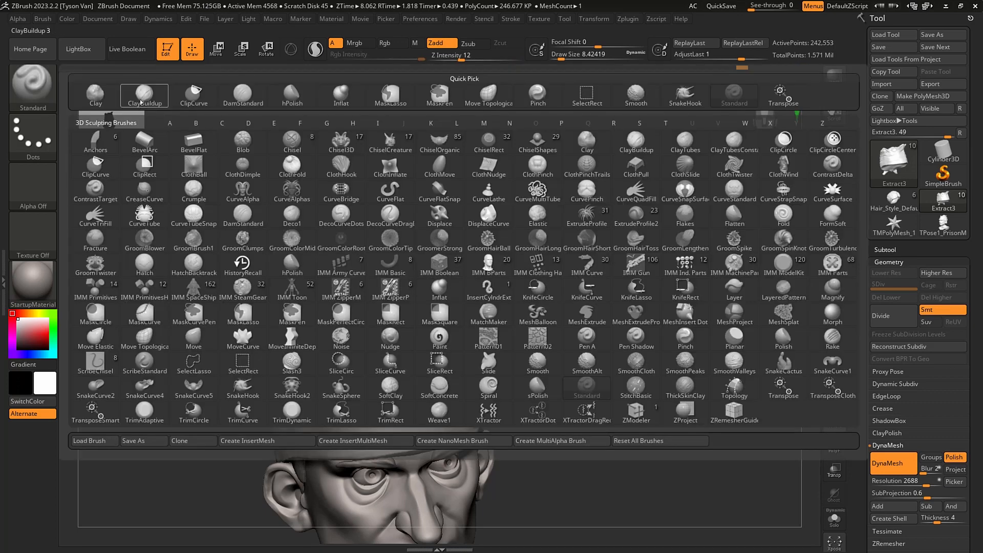
pyautogui.press('c')
pyautogui.press('b')
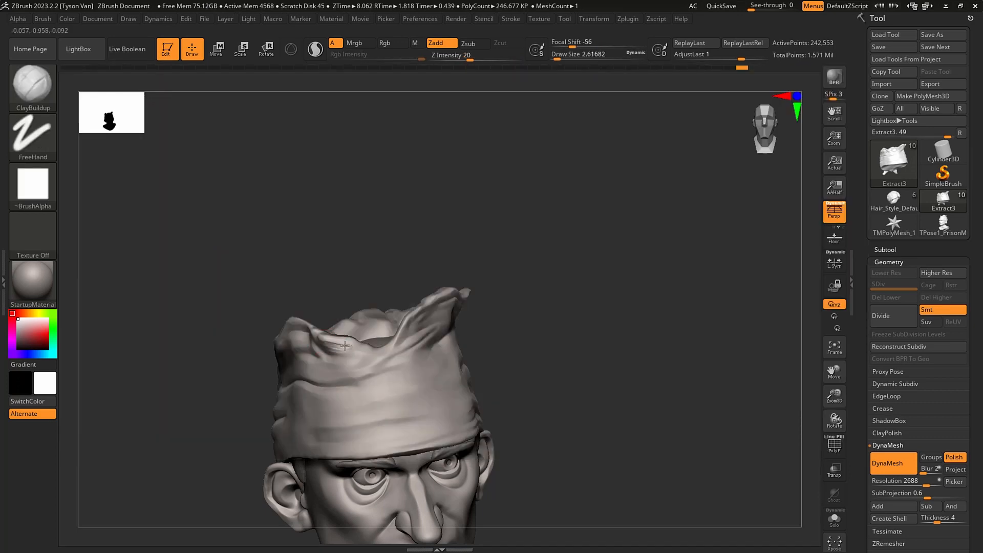
pyautogui.moveTo(346, 347); pyautogui.dragTo(355, 354)
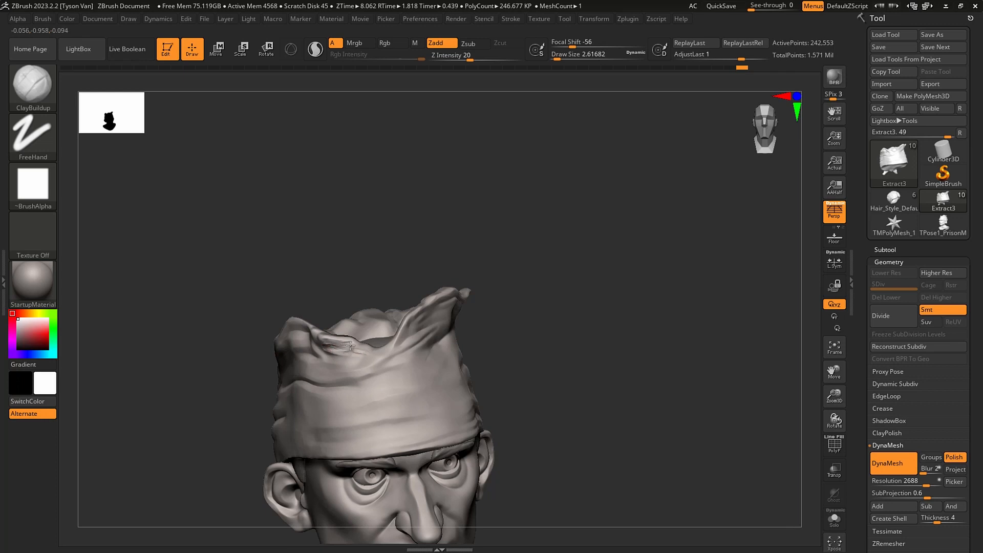
pyautogui.press('shift')
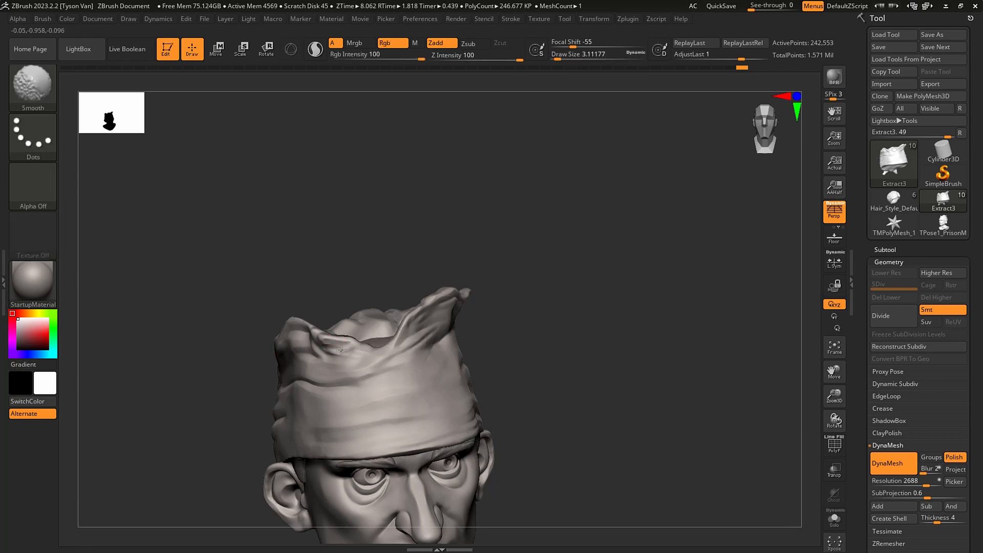
# Build up the folds on the bandana's crown behind the front rim with ClayBuildup at a draw size of about 9.4, smoothing them.
pyautogui.moveTo(486, 353); pyautogui.dragTo(520, 390)
pyautogui.press('s')
pyautogui.moveTo(379, 358); pyautogui.dragTo(384, 358)
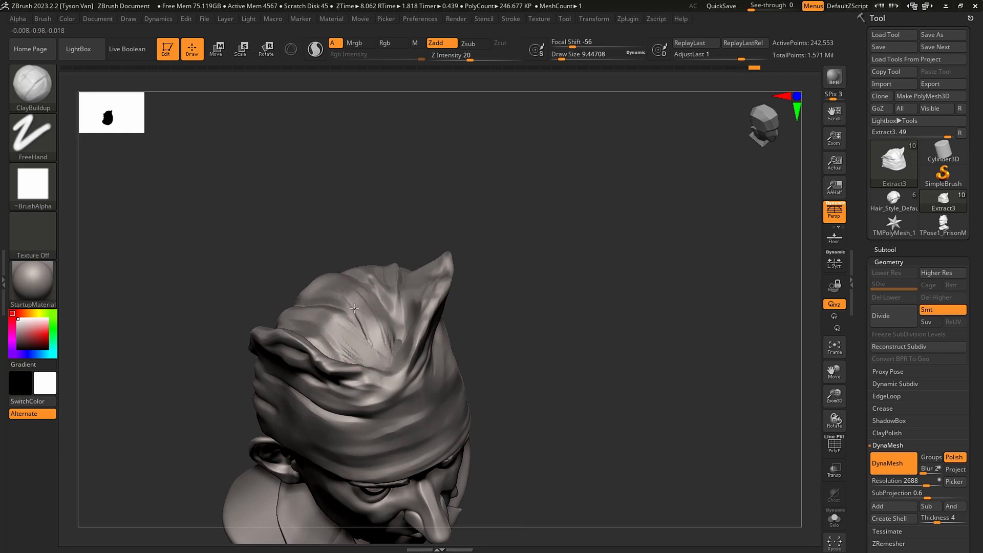
pyautogui.moveTo(337, 295)
pyautogui.mouseDown()
pyautogui.moveTo(367, 338)
pyautogui.moveTo(384, 339)
pyautogui.mouseUp()
pyautogui.moveTo(392, 302); pyautogui.dragTo(391, 326)
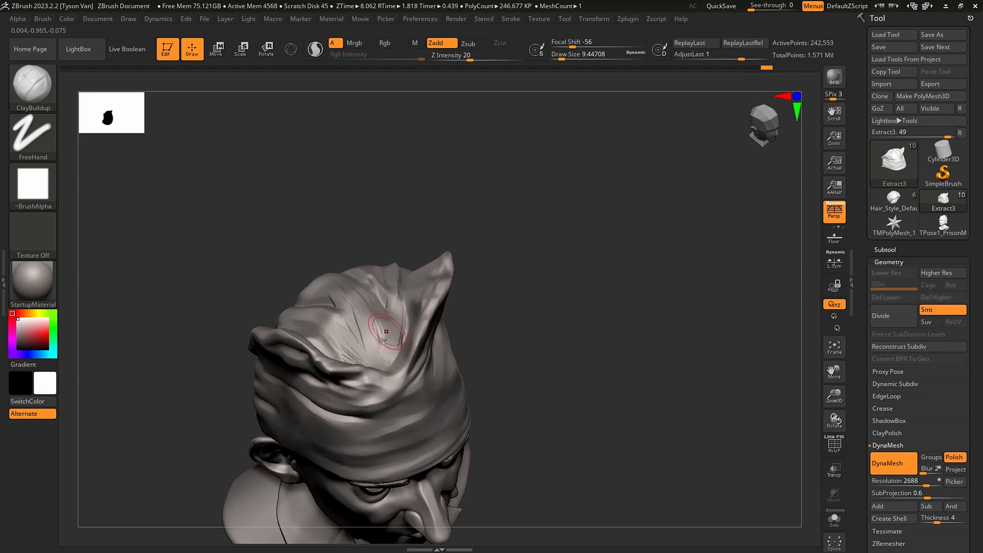
pyautogui.press('shift')
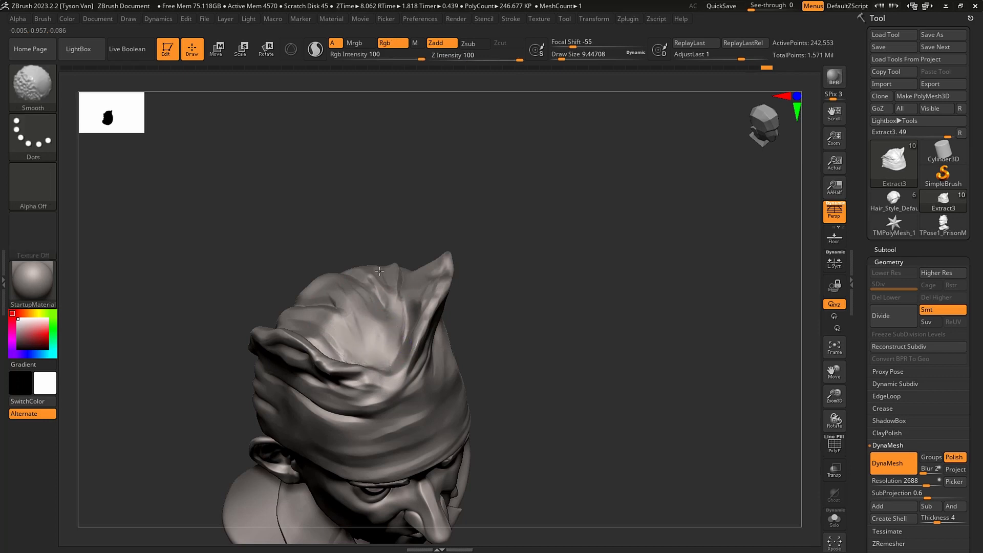
# Adjust the bandana's rear folds above the knot with SnakeHook at a draw size of about 20.
pyautogui.keyDown('ctrl'); pyautogui.moveTo(379, 271); pyautogui.dragTo(451, 370, button='right'); pyautogui.keyUp('ctrl')
pyautogui.moveTo(499, 365)
pyautogui.mouseDown(button='right')
pyautogui.moveTo(561, 297)
pyautogui.moveTo(609, 315)
pyautogui.moveTo(591, 328)
pyautogui.mouseUp(button='right')
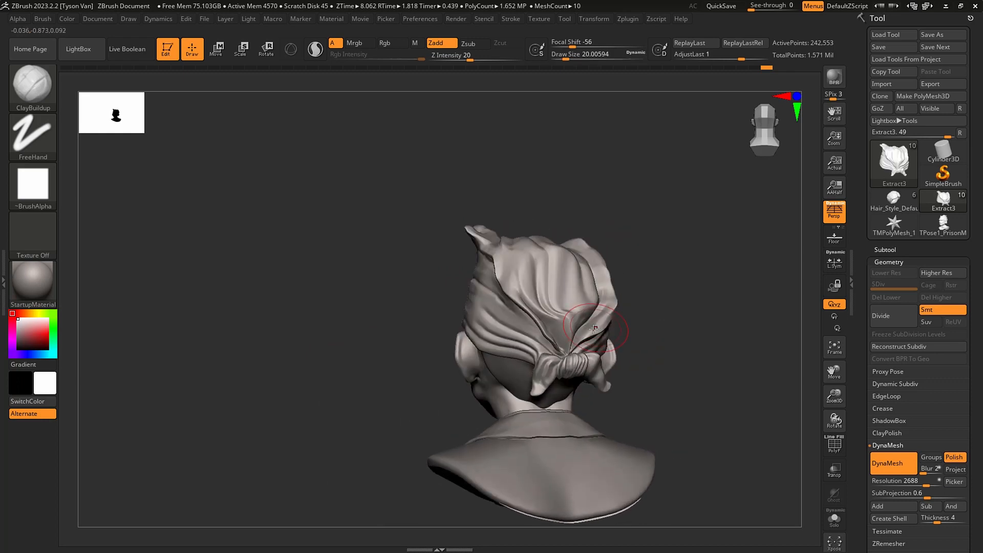
pyautogui.press('b')
pyautogui.press('s')
pyautogui.press('h')
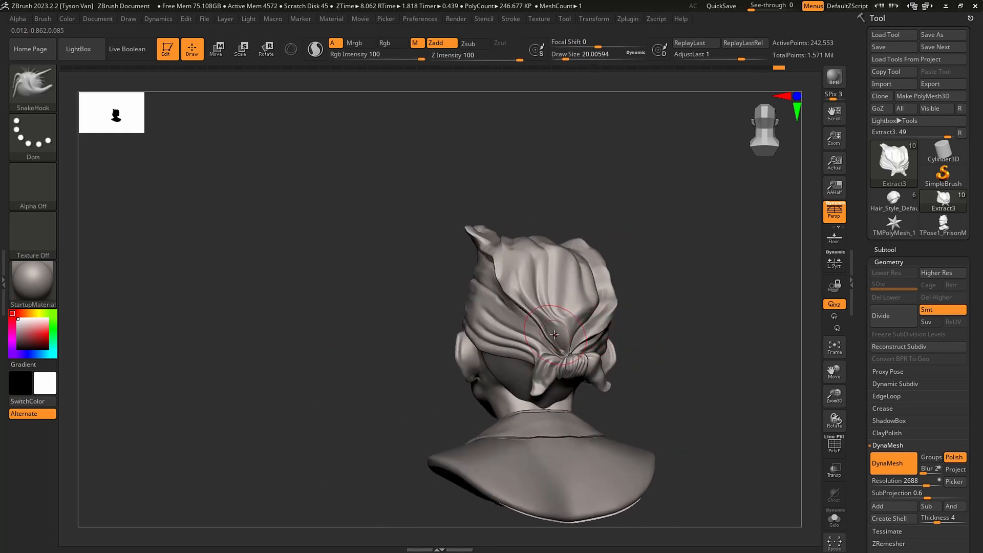
pyautogui.moveTo(554, 334)
pyautogui.mouseDown(button='right')
pyautogui.moveTo(512, 323)
pyautogui.moveTo(569, 314)
pyautogui.moveTo(544, 297)
pyautogui.moveTo(566, 287)
pyautogui.moveTo(549, 324)
pyautogui.moveTo(552, 351)
pyautogui.mouseUp(button='right')
# Deepen the crease along the bandana's side fold with DamStandard at a draw size of about 6.6 and polish it with hPolish.
pyautogui.press('b')
pyautogui.press('d')
pyautogui.press('s')
pyautogui.moveTo(564, 307); pyautogui.dragTo(534, 298, button='right')
pyautogui.press('s')
pyautogui.moveTo(534, 308); pyautogui.dragTo(526, 309)
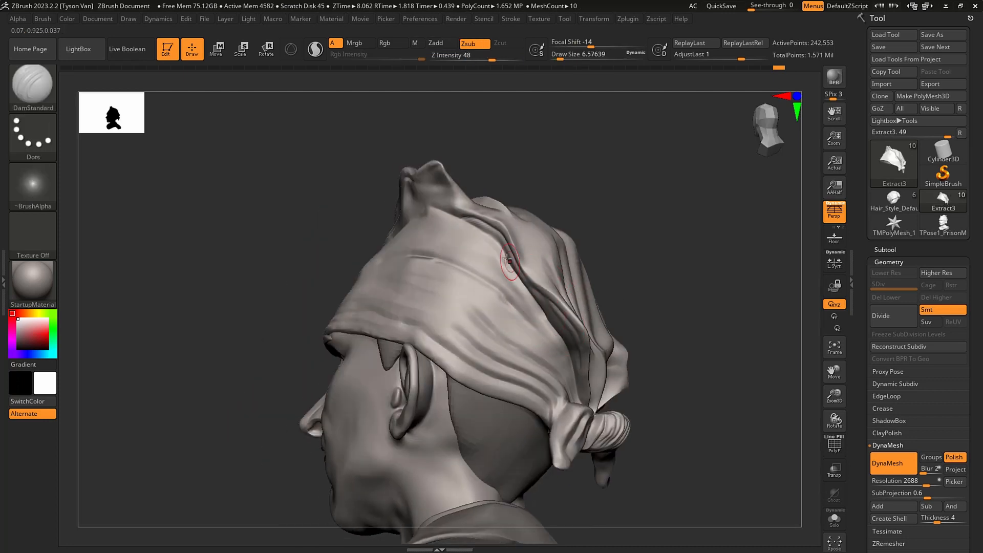
pyautogui.moveTo(507, 259); pyautogui.dragTo(538, 311)
pyautogui.moveTo(533, 334); pyautogui.dragTo(516, 282, button='right')
pyautogui.press('b')
pyautogui.press('h')
pyautogui.press('p')
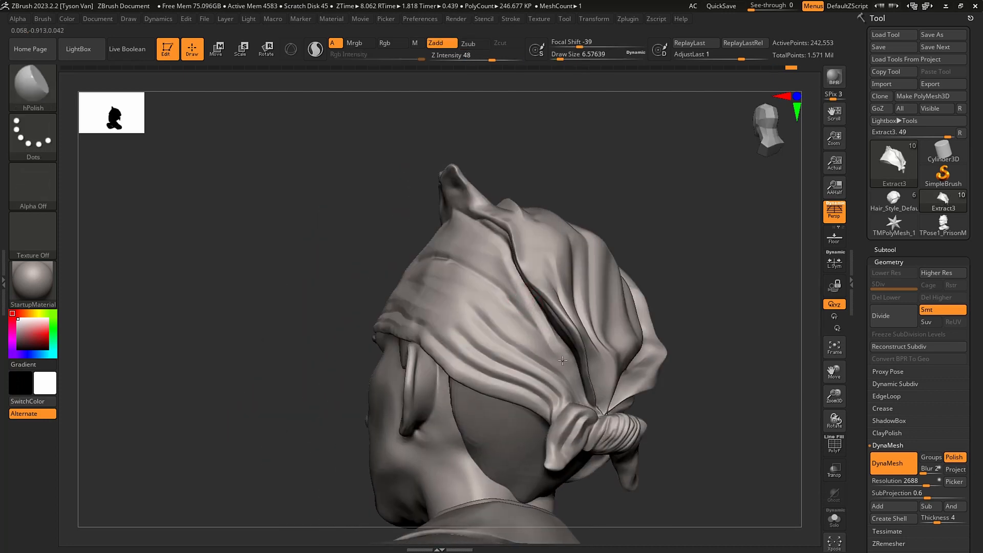
# Reshape the edges of the bandana's rear folds and side peak with SnakeHook at a draw size of about 14.2.
pyautogui.moveTo(576, 391)
pyautogui.mouseDown(button='right')
pyautogui.moveTo(486, 324)
pyautogui.moveTo(579, 307)
pyautogui.moveTo(620, 314)
pyautogui.mouseUp(button='right')
pyautogui.press('b')
pyautogui.press('s')
pyautogui.press('h')
pyautogui.press('s')
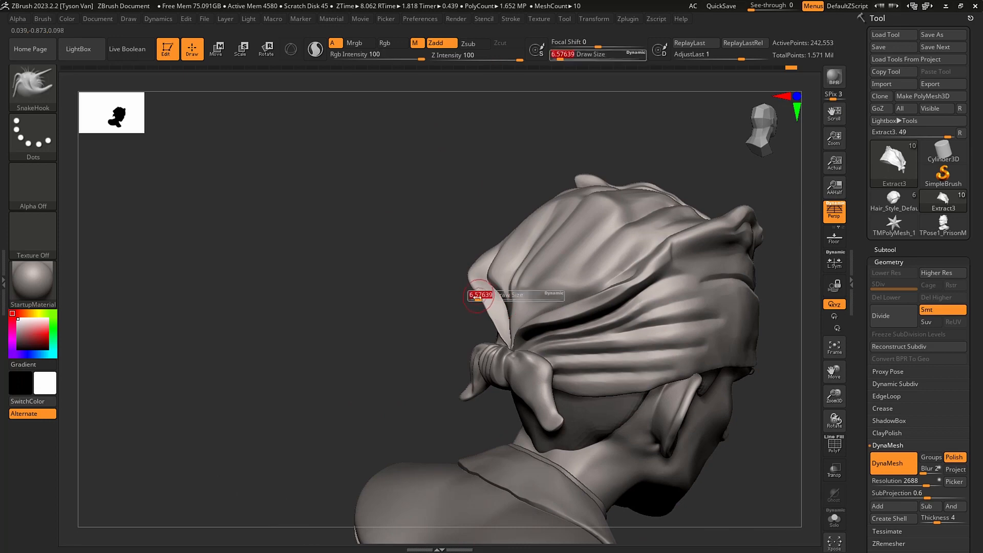
pyautogui.moveTo(480, 294); pyautogui.dragTo(502, 271)
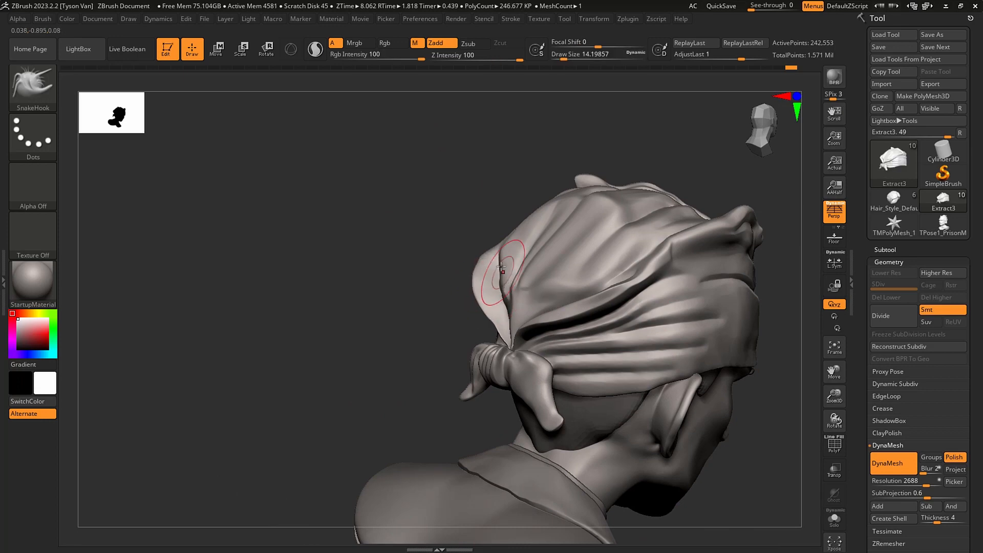
pyautogui.moveTo(605, 274); pyautogui.dragTo(628, 277, button='right')
pyautogui.moveTo(623, 266); pyautogui.dragTo(639, 261)
pyautogui.moveTo(631, 293); pyautogui.dragTo(641, 256, button='right')
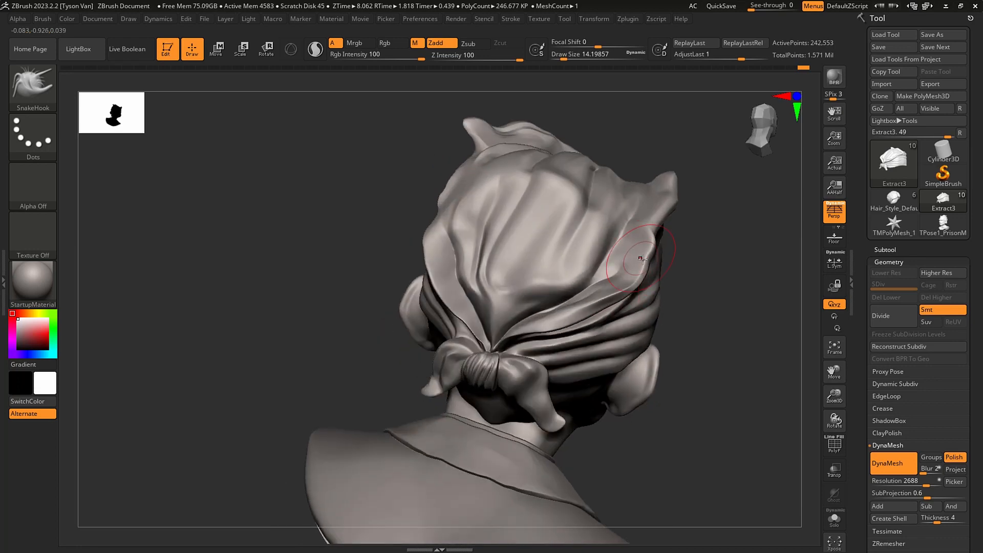
pyautogui.moveTo(652, 230); pyautogui.dragTo(661, 237)
pyautogui.moveTo(666, 203); pyautogui.dragTo(669, 215)
# Carve folds into the back of the bandana's peak with DamStandard at a draw size of about 10.5 and smooth them.
pyautogui.moveTo(669, 215); pyautogui.dragTo(649, 182, button='right')
pyautogui.press('b')
pyautogui.press('c')
pyautogui.press('b')
pyautogui.press('b')
pyautogui.press('d')
pyautogui.press('s')
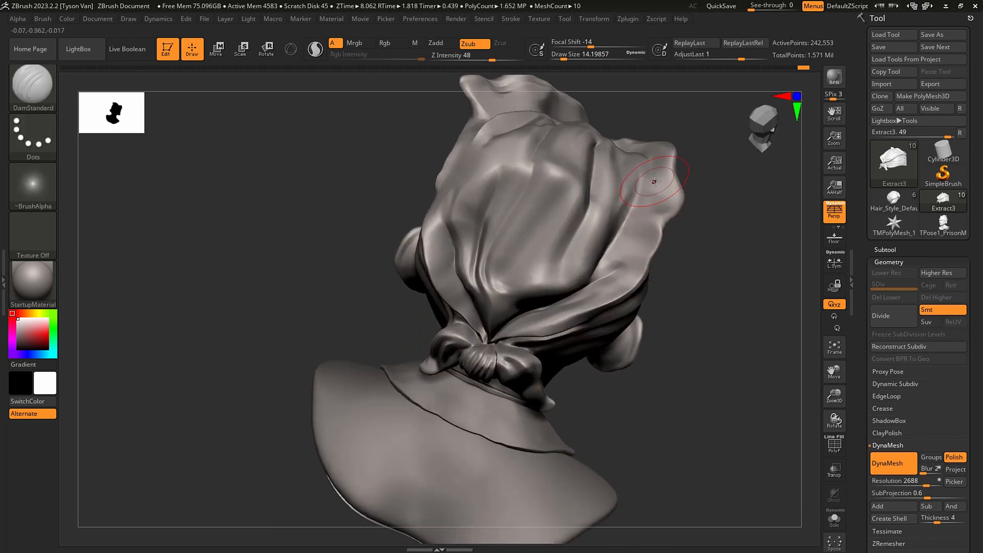
pyautogui.press('s')
pyautogui.moveTo(654, 180)
pyautogui.mouseDown()
pyautogui.moveTo(664, 179)
pyautogui.moveTo(622, 281)
pyautogui.moveTo(654, 192)
pyautogui.mouseUp()
pyautogui.keyDown('shift'); pyautogui.moveTo(642, 228); pyautogui.dragTo(662, 160); pyautogui.keyUp('shift')
# Polish the bandana's top front rim beside the lower peak with hPolish at a draw size of about 5.8.
pyautogui.moveTo(626, 274)
pyautogui.mouseDown(button='right')
pyautogui.moveTo(590, 239)
pyautogui.moveTo(574, 246)
pyautogui.moveTo(514, 352)
pyautogui.moveTo(499, 351)
pyautogui.moveTo(492, 388)
pyautogui.moveTo(389, 353)
pyautogui.mouseUp(button='right')
pyautogui.moveTo(527, 248)
pyautogui.keyDown('ctrl'); pyautogui.mouseDown(button='right')
pyautogui.moveTo(507, 261)
pyautogui.moveTo(538, 258)
pyautogui.mouseUp(button='right'); pyautogui.keyUp('ctrl')
pyautogui.press('b')
pyautogui.press('h')
pyautogui.press('p')
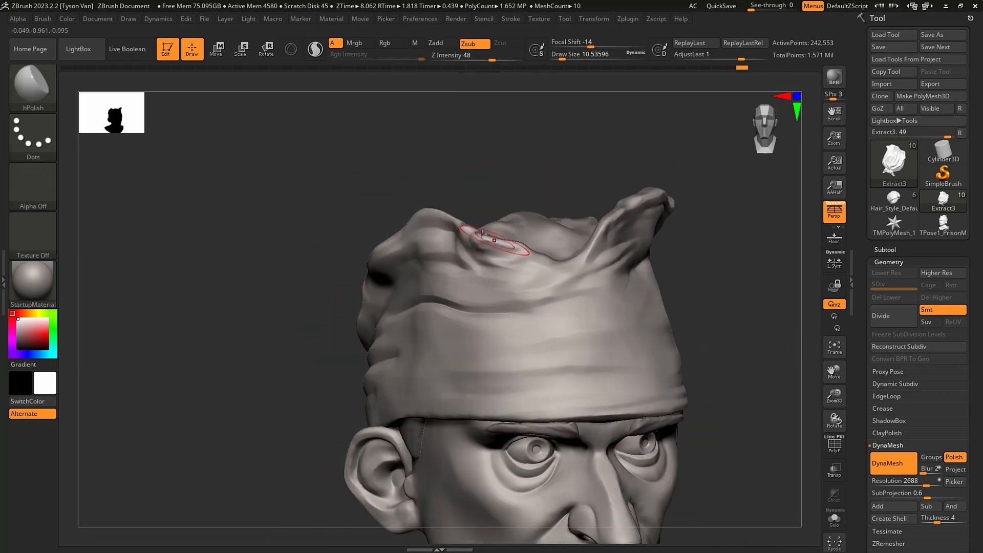
pyautogui.press('s')
pyautogui.moveTo(477, 238); pyautogui.dragTo(469, 241)
pyautogui.press(']')
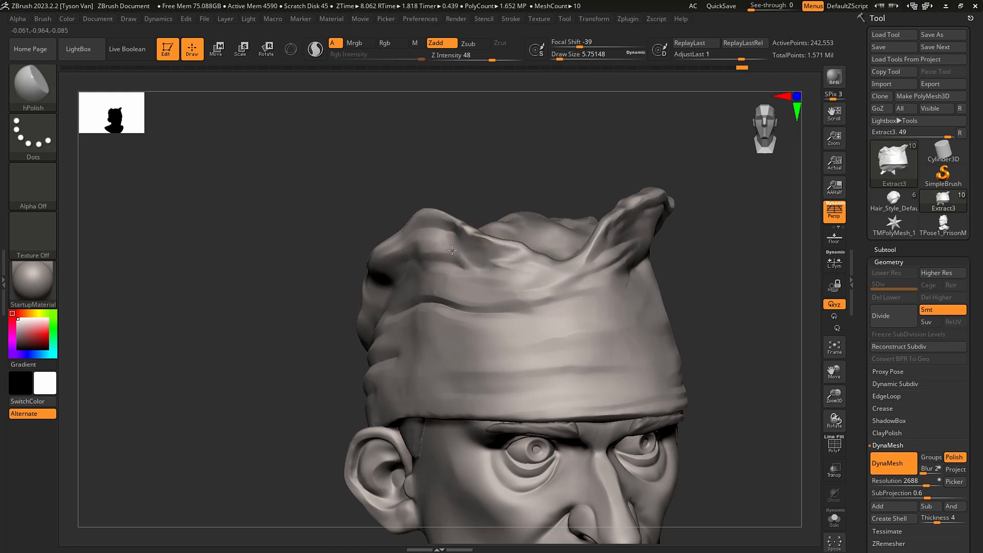
# Make the head subtool PrisonMike_003 active for editing around the mouth with SnakeHook at a draw size of about 18.5.
pyautogui.moveTo(474, 261); pyautogui.dragTo(400, 306, button='right')
pyautogui.moveTo(456, 347)
pyautogui.mouseDown(button='right')
pyautogui.moveTo(367, 343)
pyautogui.moveTo(425, 348)
pyautogui.moveTo(448, 387)
pyautogui.moveTo(382, 362)
pyautogui.moveTo(360, 367)
pyautogui.moveTo(365, 385)
pyautogui.mouseUp(button='right')
pyautogui.moveTo(405, 422)
pyautogui.mouseDown(button='right')
pyautogui.moveTo(385, 410)
pyautogui.moveTo(398, 415)
pyautogui.mouseUp(button='right')
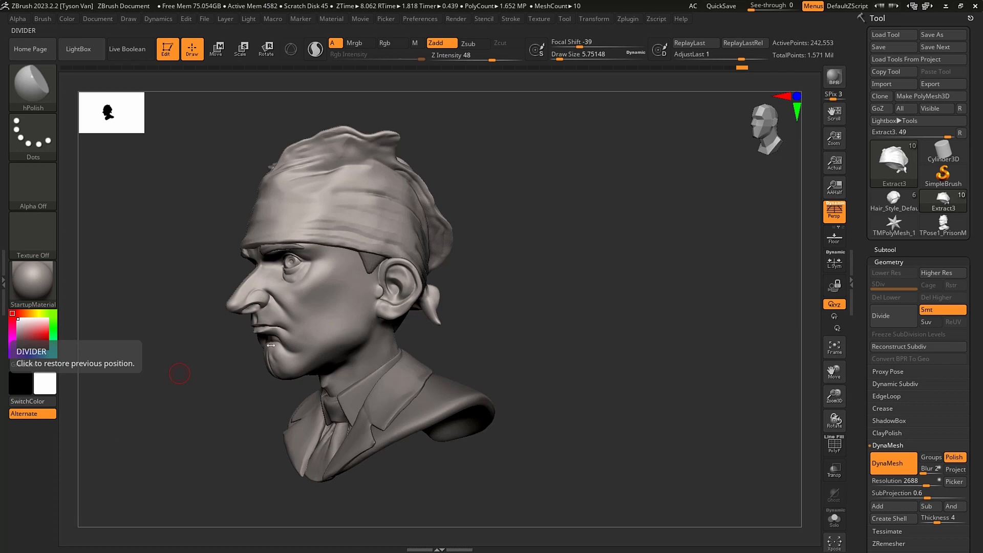
pyautogui.keyDown('ctrl'); pyautogui.moveTo(267, 332); pyautogui.dragTo(252, 401, button='right'); pyautogui.keyUp('ctrl')
pyautogui.press('b')
pyautogui.press('s')
pyautogui.press('h')
pyautogui.press('s')
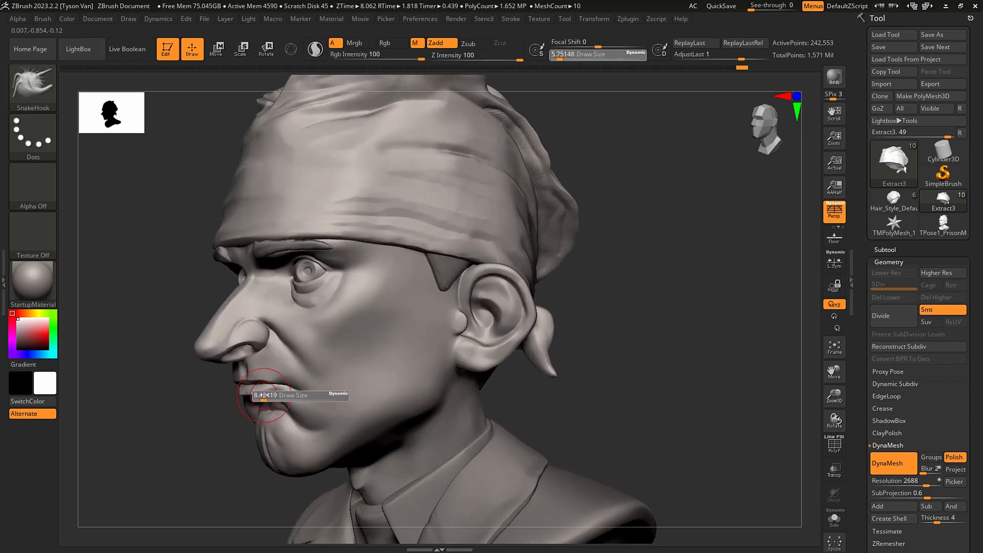
pyautogui.moveTo(255, 400); pyautogui.dragTo(264, 400)
pyautogui.moveTo(265, 400); pyautogui.dragTo(259, 383, button='right')
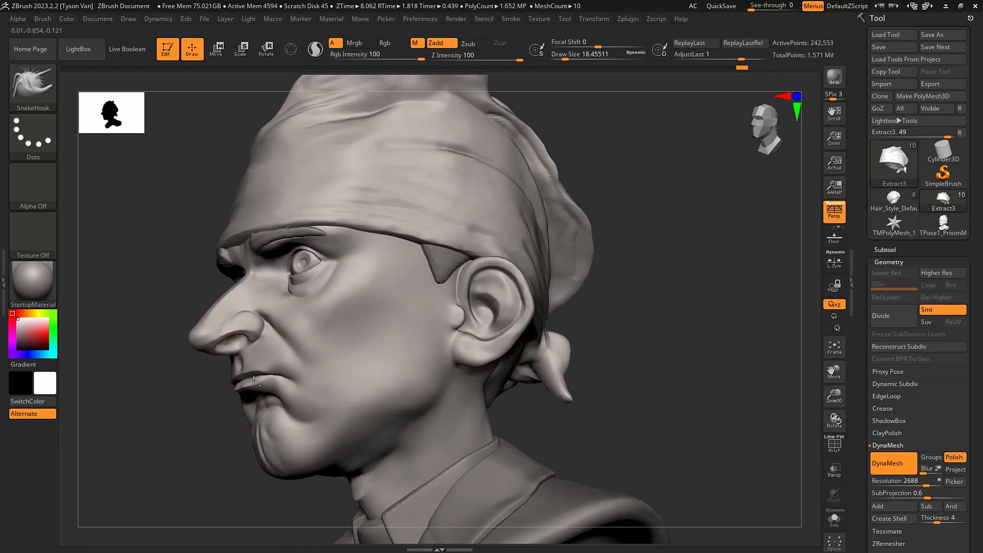
pyautogui.keyDown('alt'); pyautogui.click(251, 383); pyautogui.keyUp('alt')
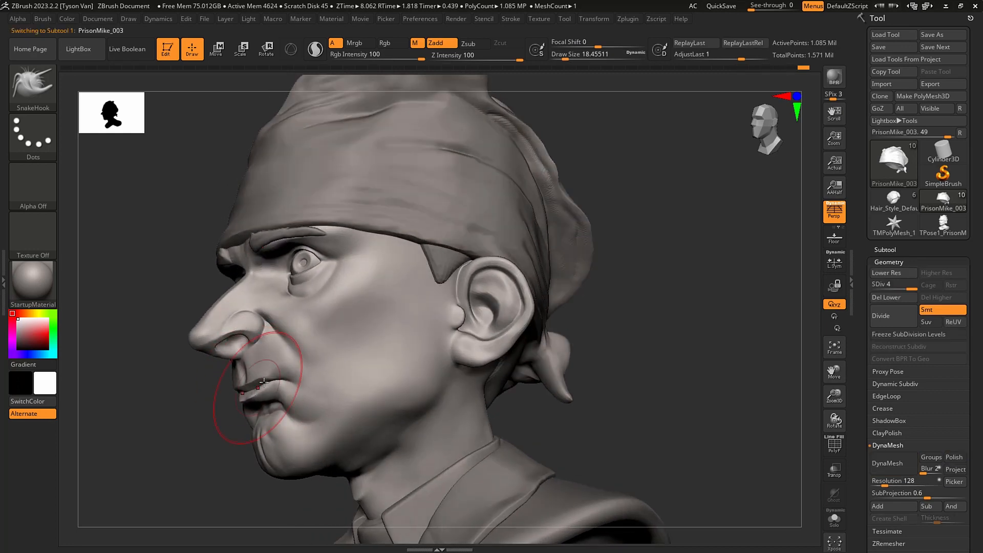
# Reshape the lips with SnakeHook, reducing the draw size to about 8.4.
pyautogui.press('s')
pyautogui.moveTo(275, 405); pyautogui.dragTo(268, 409)
pyautogui.moveTo(205, 397)
pyautogui.mouseDown()
pyautogui.moveTo(268, 377)
pyautogui.moveTo(287, 381)
pyautogui.mouseUp()
pyautogui.press('s')
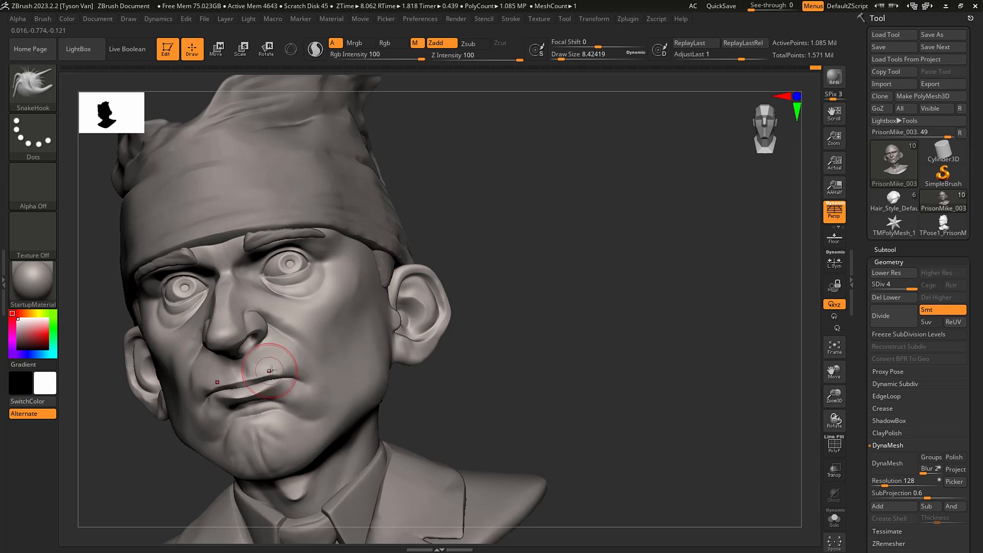
pyautogui.moveTo(292, 368)
pyautogui.mouseDown(button='right')
pyautogui.moveTo(286, 358)
pyautogui.moveTo(266, 369)
pyautogui.moveTo(285, 374)
pyautogui.moveTo(289, 389)
pyautogui.moveTo(311, 383)
pyautogui.mouseUp(button='right')
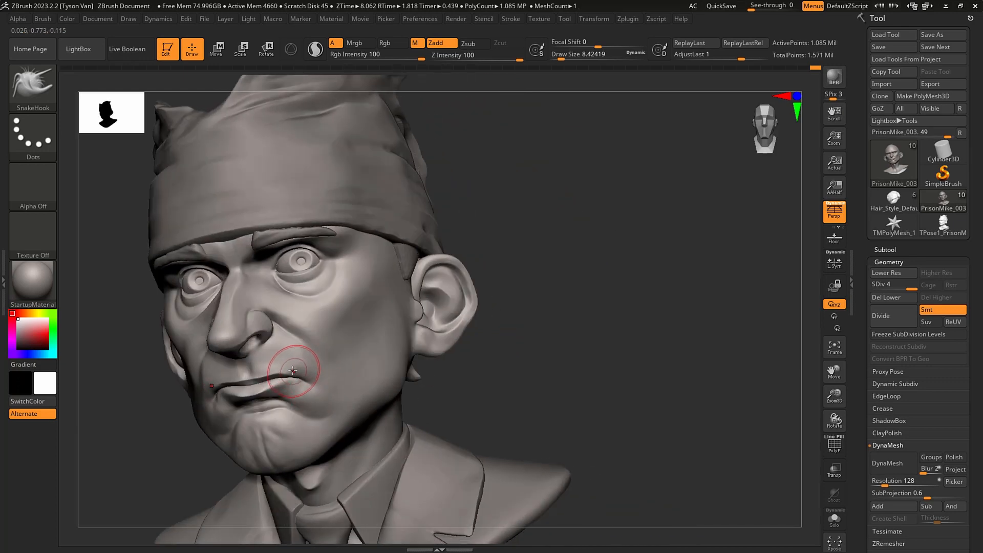
# Adjust the area around the mouth's corner with SnakeHook at a draw size of 28.75.
pyautogui.press('s')
pyautogui.click(297, 386)
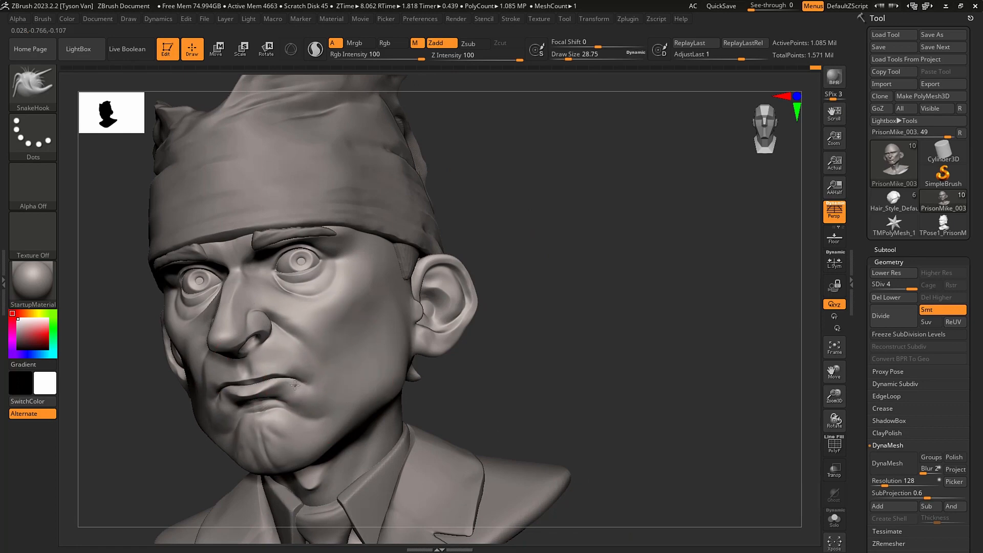
pyautogui.moveTo(295, 385)
pyautogui.mouseDown(button='right')
pyautogui.moveTo(318, 376)
pyautogui.moveTo(322, 410)
pyautogui.moveTo(297, 370)
pyautogui.mouseUp(button='right')
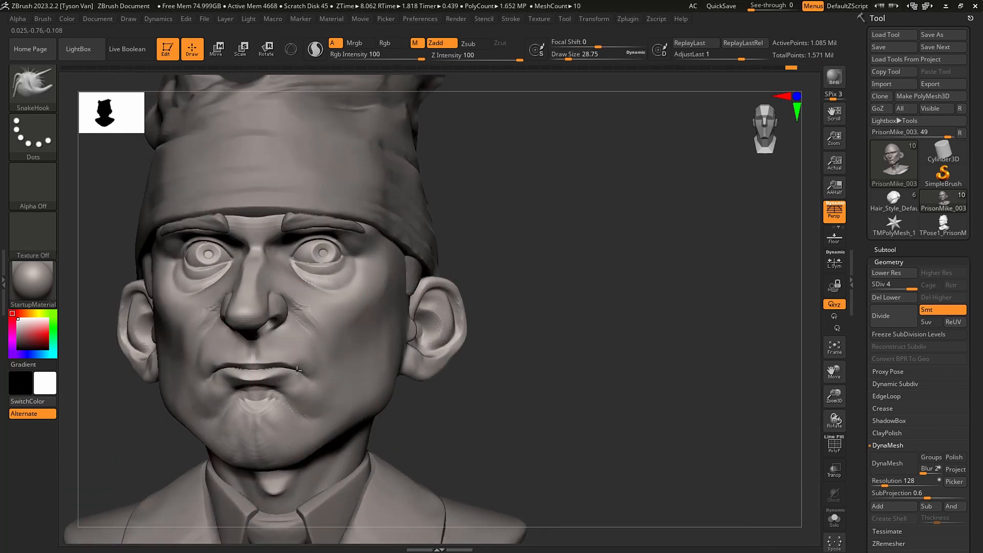
# Refine the upper lip's contour with SnakeHook at a draw size of about 10.5.
pyautogui.press('s')
pyautogui.click(265, 378)
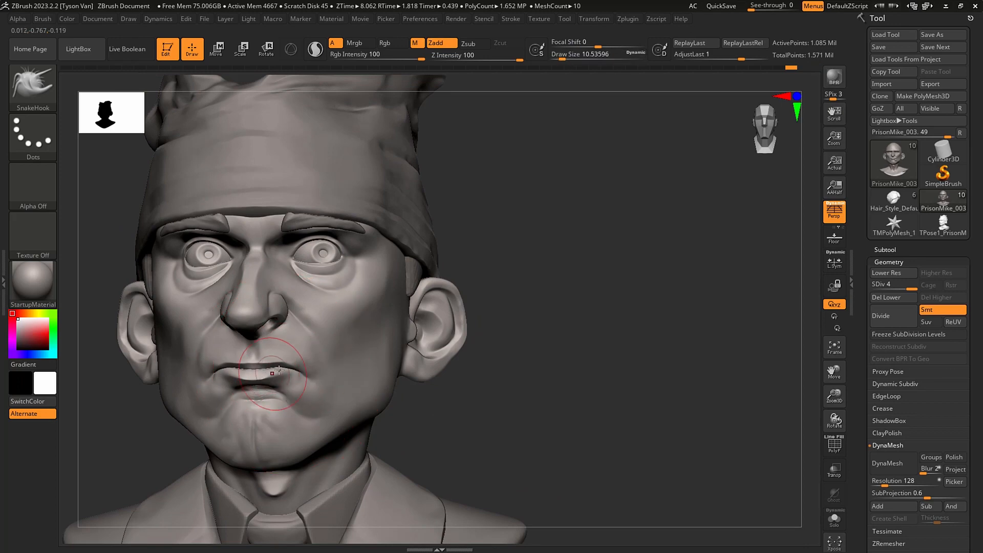
pyautogui.moveTo(279, 369); pyautogui.dragTo(274, 360)
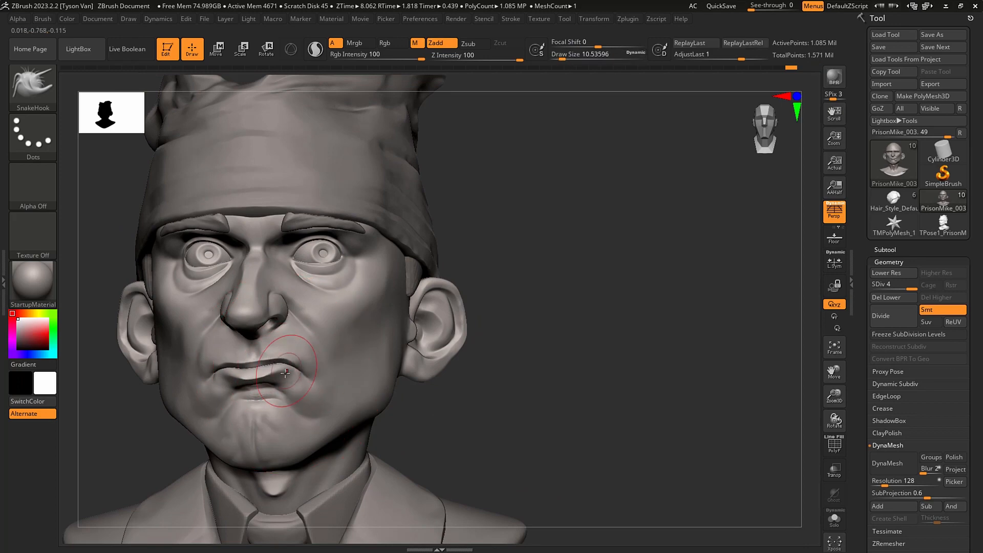
pyautogui.moveTo(316, 377); pyautogui.dragTo(286, 374, button='right')
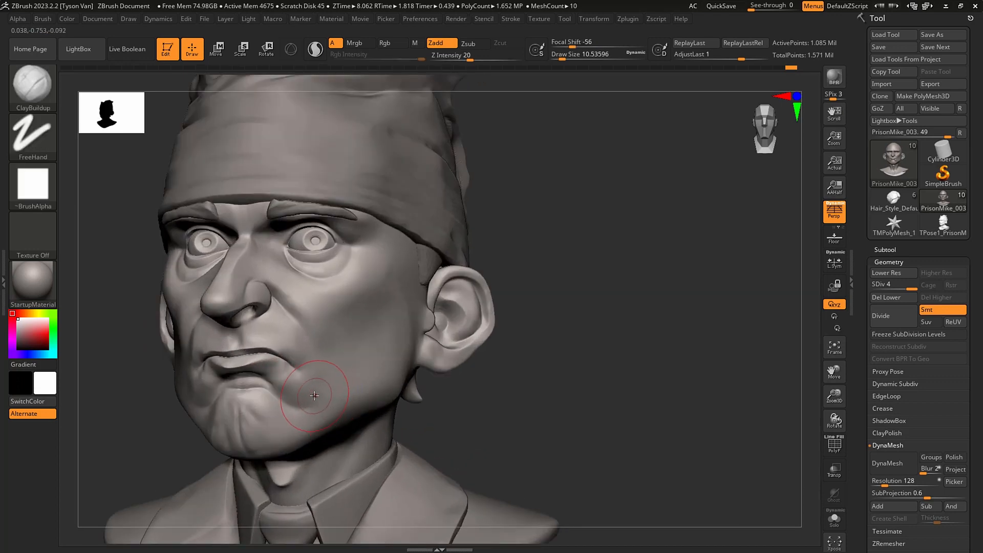
# Sharpen the crease under the lower lip with DamStandard at a draw size of about 3.1 and smooth around it.
pyautogui.press('b')
pyautogui.press('d')
pyautogui.press('s')
pyautogui.press('s')
pyautogui.moveTo(272, 392)
pyautogui.mouseDown()
pyautogui.moveTo(263, 392)
pyautogui.moveTo(271, 388)
pyautogui.mouseUp()
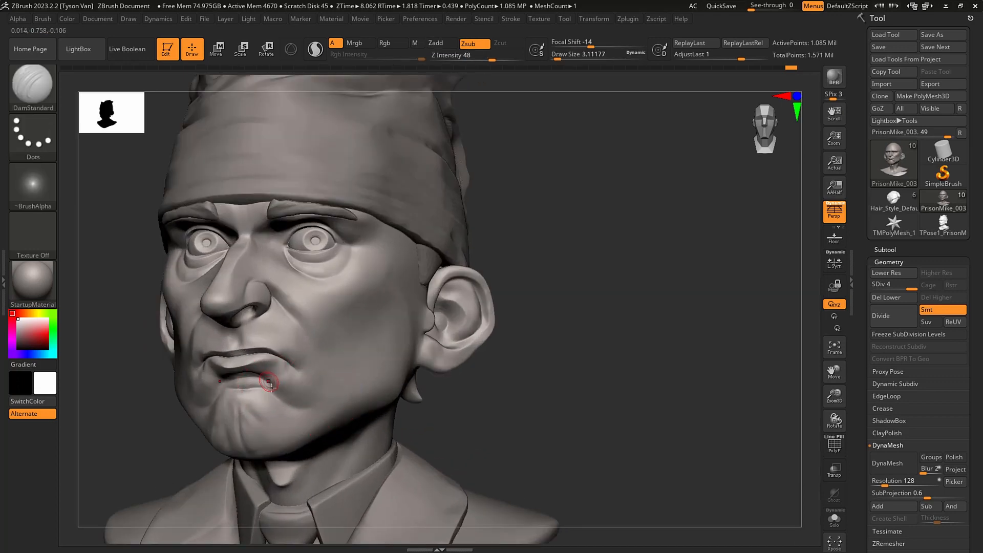
pyautogui.press('shift')
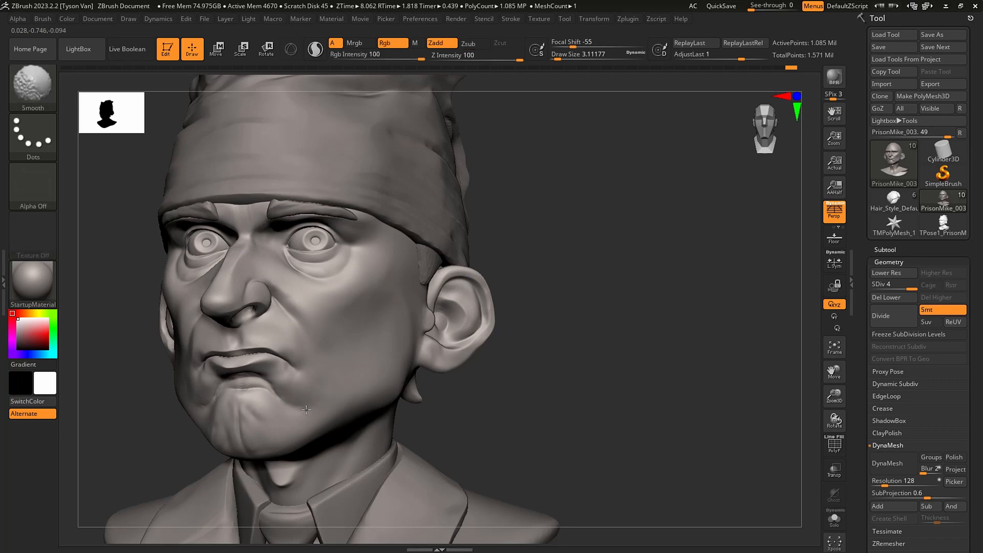
# Polish the skin above the upper lip with hPolish at a draw size of about 3.1 and smooth it.
pyautogui.moveTo(275, 391); pyautogui.dragTo(282, 367, button='right')
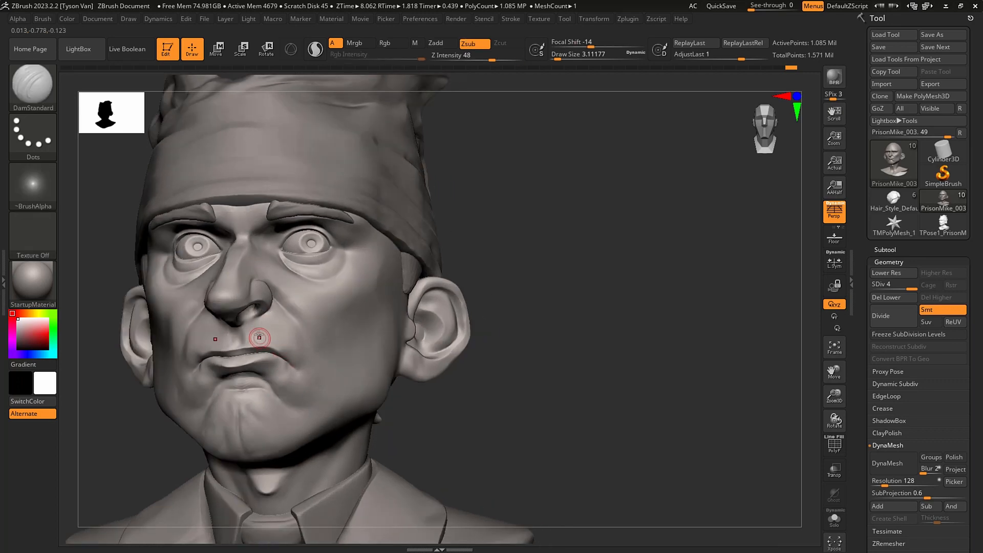
pyautogui.click(599, 20)
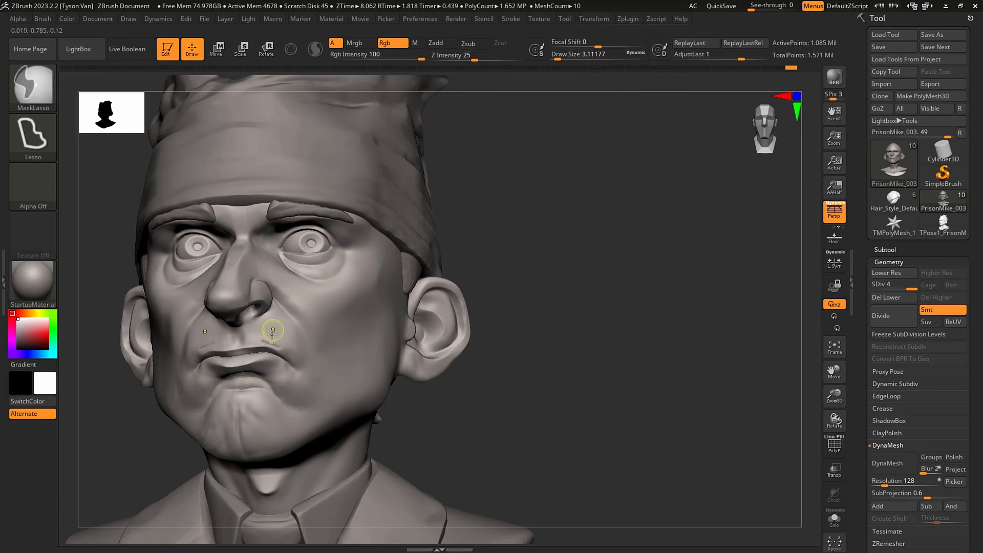
pyautogui.press('b')
pyautogui.press('h')
pyautogui.press('p')
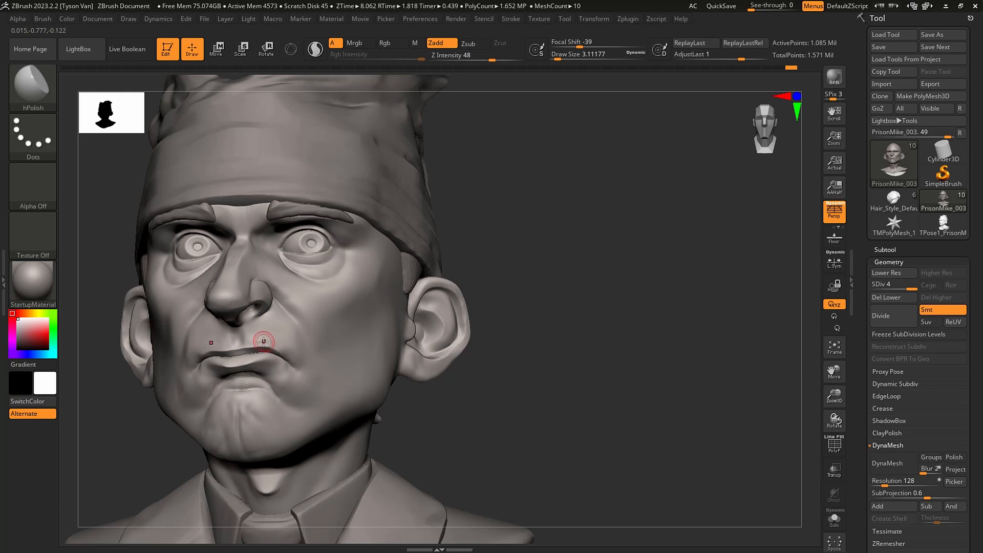
pyautogui.moveTo(284, 352); pyautogui.dragTo(255, 344)
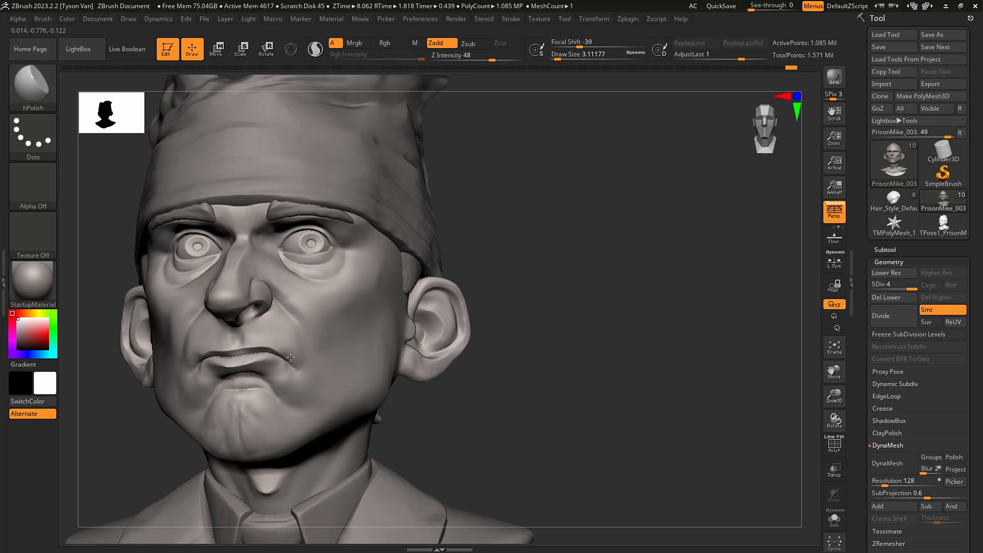
pyautogui.press('shift')
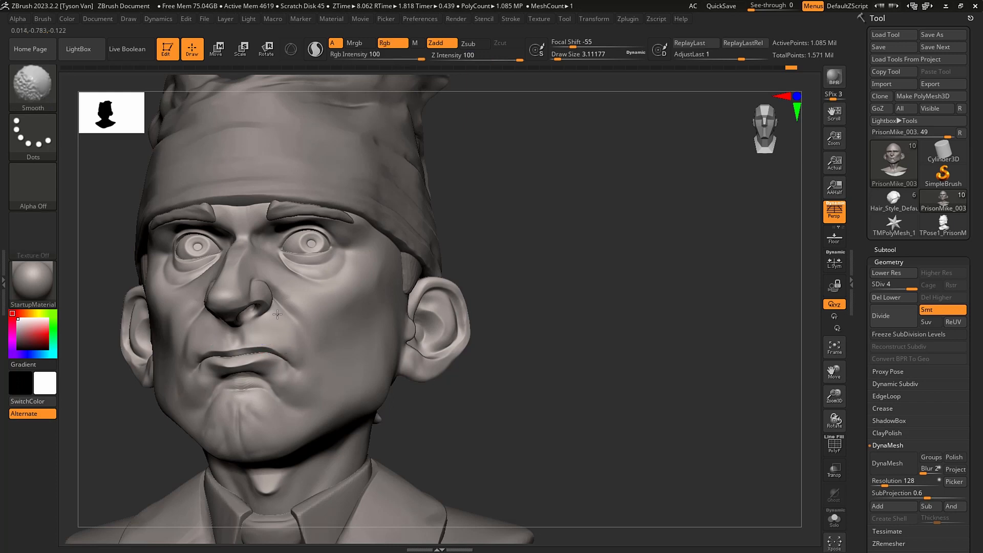
# Polish the cheek area beside the nose and mouth with hPolish at a draw size of about 3.1 and smooth it.
pyautogui.press('b')
pyautogui.press('s')
pyautogui.press('k')
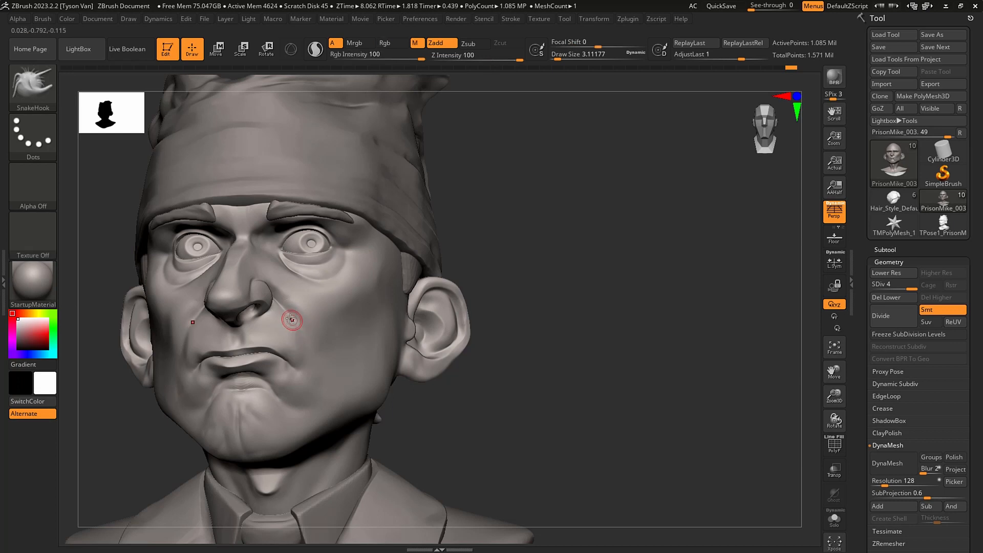
pyautogui.press('b')
pyautogui.press('h')
pyautogui.press('p')
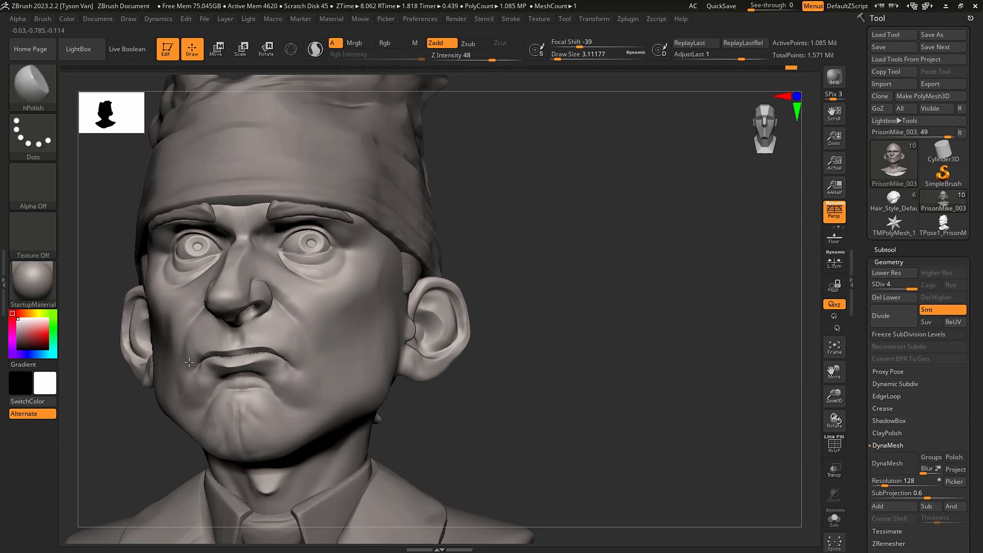
pyautogui.press('shift')
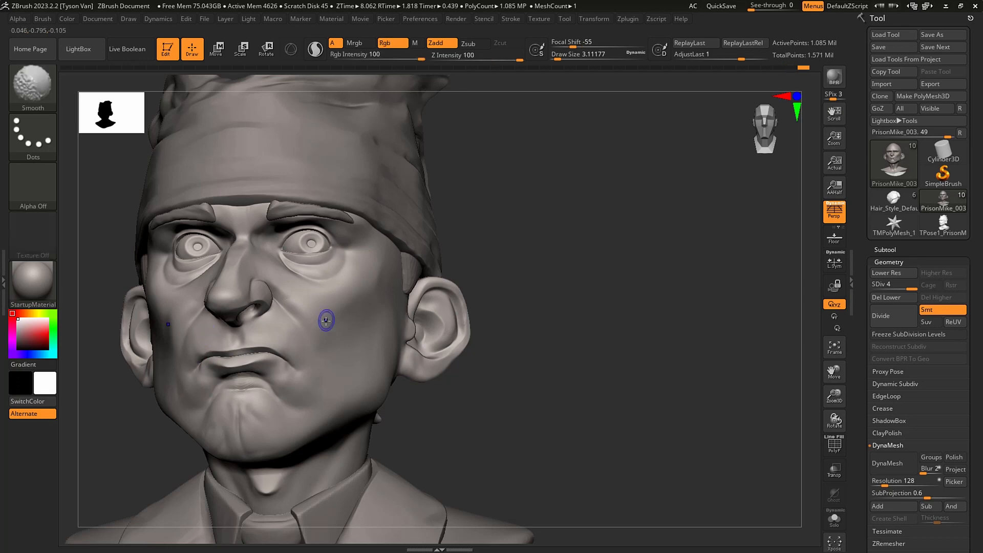
pyautogui.moveTo(325, 323)
pyautogui.mouseDown(button='right')
pyautogui.moveTo(305, 338)
pyautogui.moveTo(301, 323)
pyautogui.moveTo(353, 348)
pyautogui.moveTo(356, 387)
pyautogui.moveTo(413, 346)
pyautogui.mouseUp(button='right')
pyautogui.moveTo(352, 307); pyautogui.dragTo(381, 347)
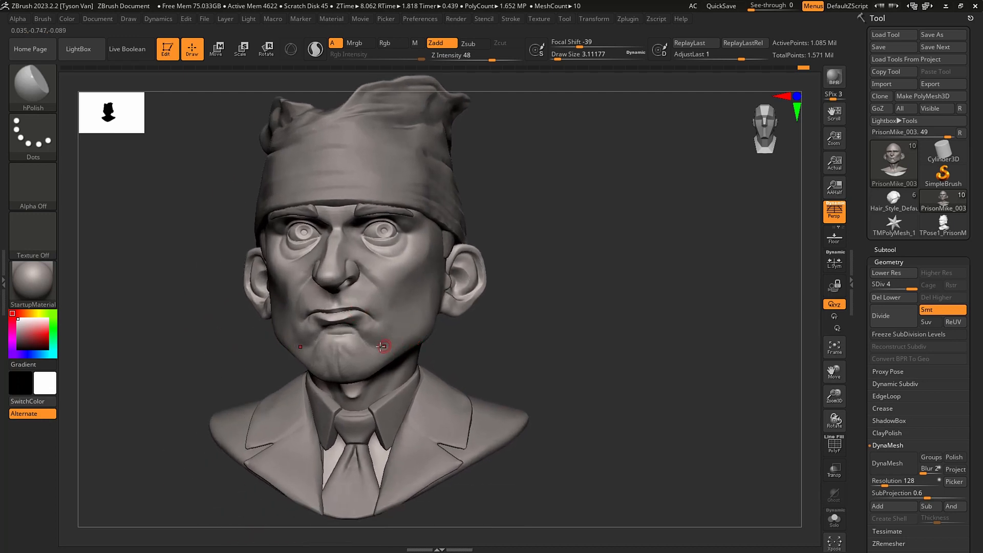
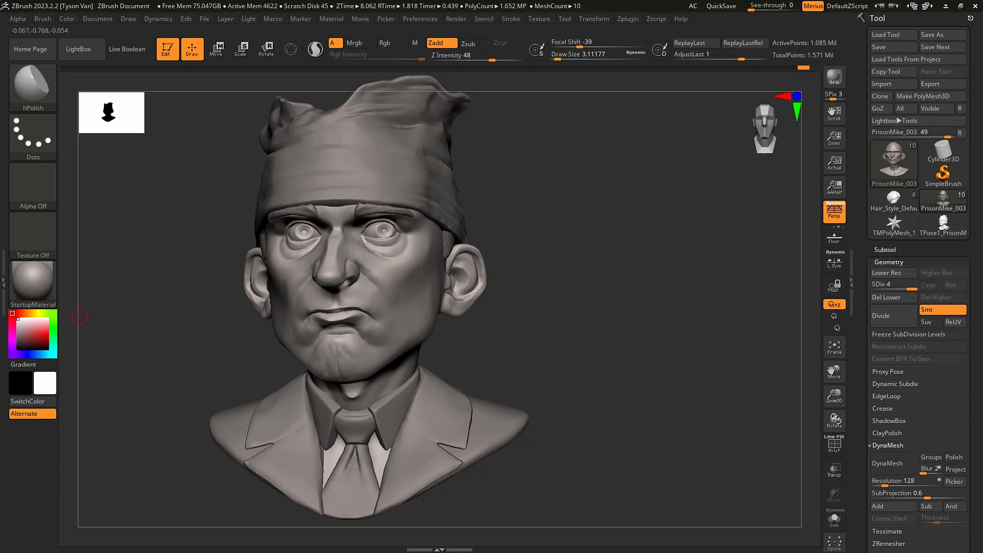
# Carve the smile crease running from the nostril toward the mouth's corner with DamStandard at a draw size of about 3.1 and smooth its end.
pyautogui.moveTo(374, 291); pyautogui.dragTo(367, 274, button='right')
pyautogui.press('b')
pyautogui.press('d')
pyautogui.press('s')
pyautogui.press('s')
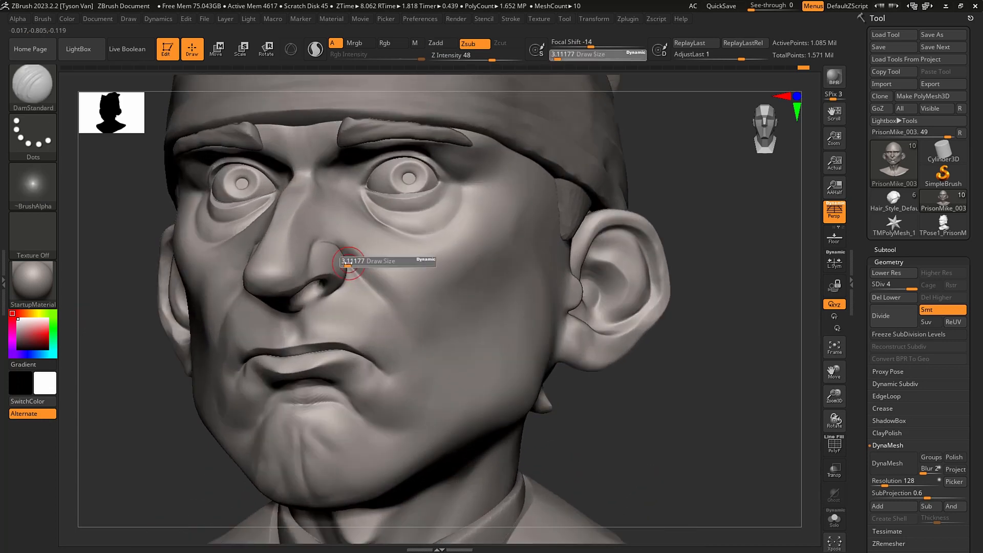
pyautogui.moveTo(341, 257); pyautogui.dragTo(389, 318)
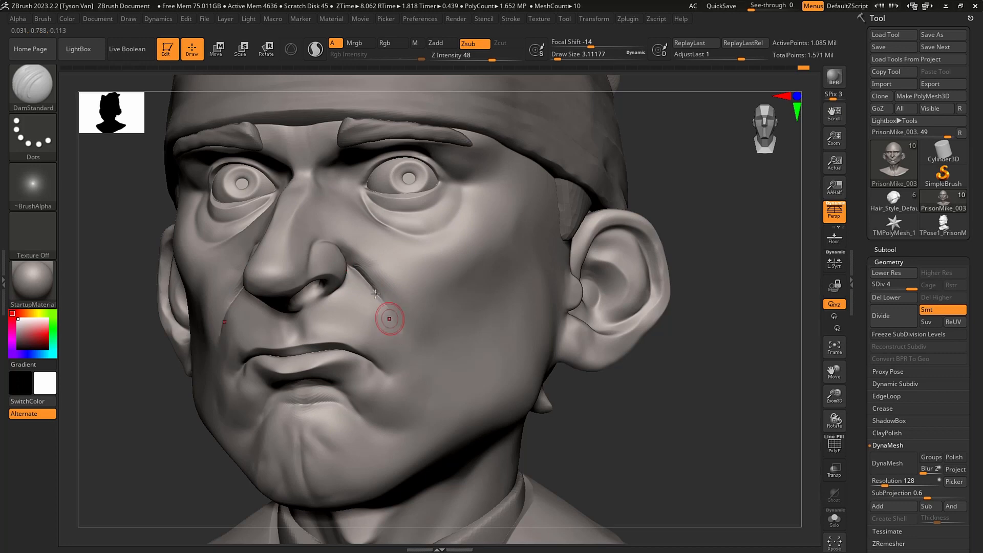
pyautogui.press('shift')
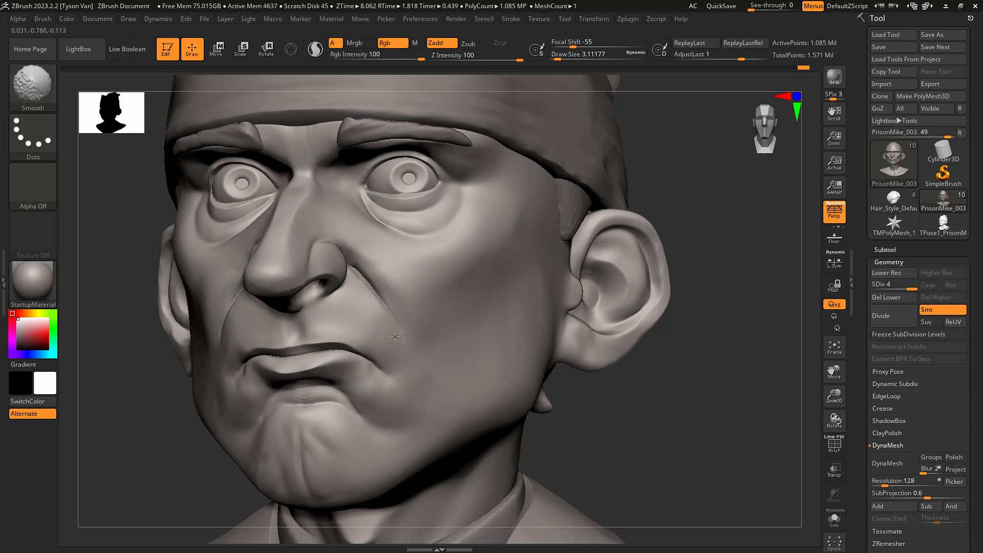
pyautogui.moveTo(399, 339)
pyautogui.keyDown('shift'); pyautogui.mouseDown()
pyautogui.moveTo(370, 277)
pyautogui.moveTo(409, 328)
pyautogui.mouseUp(); pyautogui.keyUp('shift')
# Smooth the neck below the jaw, enlarging the brush to a draw size of about 10.5.
pyautogui.moveTo(434, 338)
pyautogui.keyDown('ctrl'); pyautogui.mouseDown(button='right')
pyautogui.moveTo(470, 402)
pyautogui.moveTo(482, 382)
pyautogui.mouseUp(button='right'); pyautogui.keyUp('ctrl')
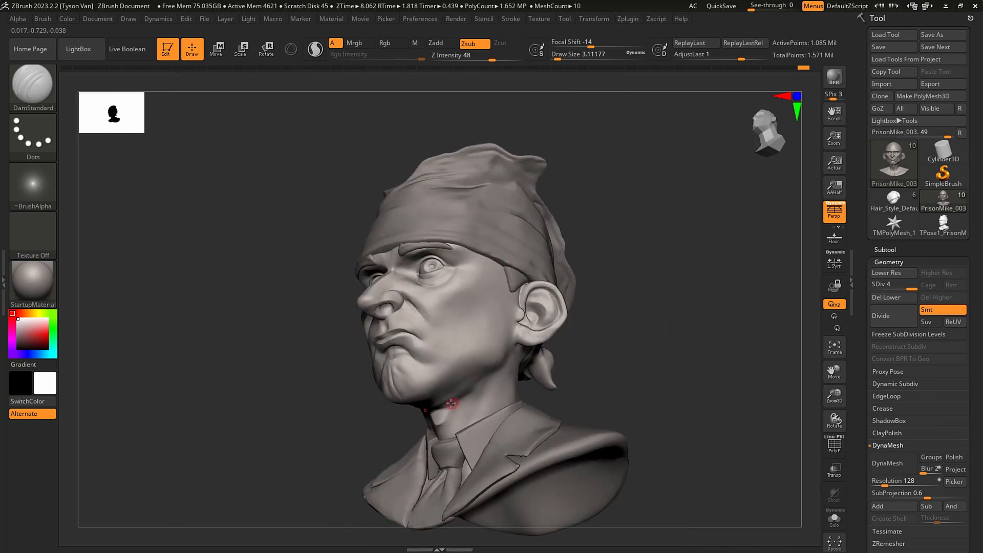
pyautogui.press(']')
pyautogui.keyDown('shift'); pyautogui.moveTo(479, 383); pyautogui.dragTo(450, 411); pyautogui.keyUp('shift')
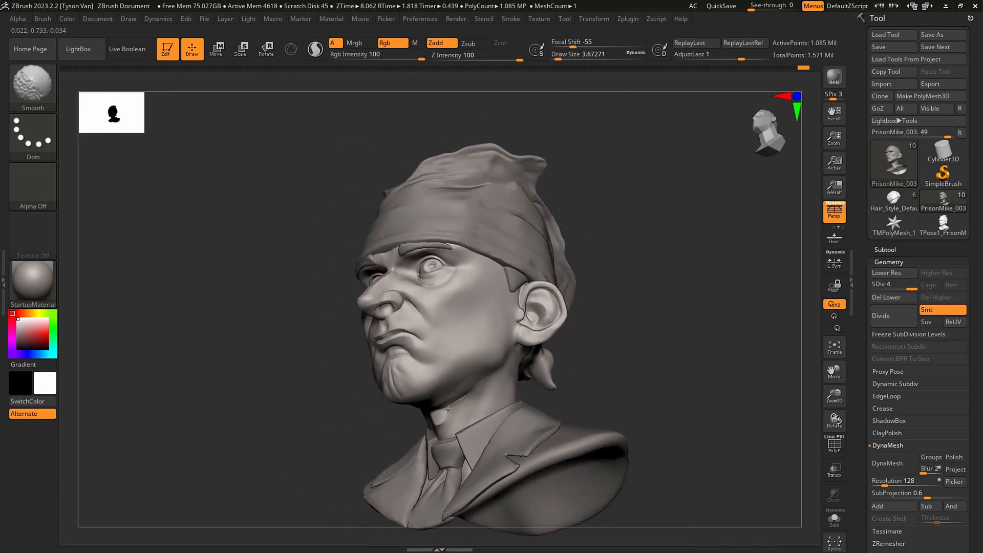
pyautogui.keyDown('ctrl'); pyautogui.moveTo(491, 388); pyautogui.dragTo(463, 408, button='right'); pyautogui.keyUp('ctrl')
pyautogui.keyDown('shift'); pyautogui.moveTo(479, 392); pyautogui.dragTo(466, 402); pyautogui.keyUp('shift')
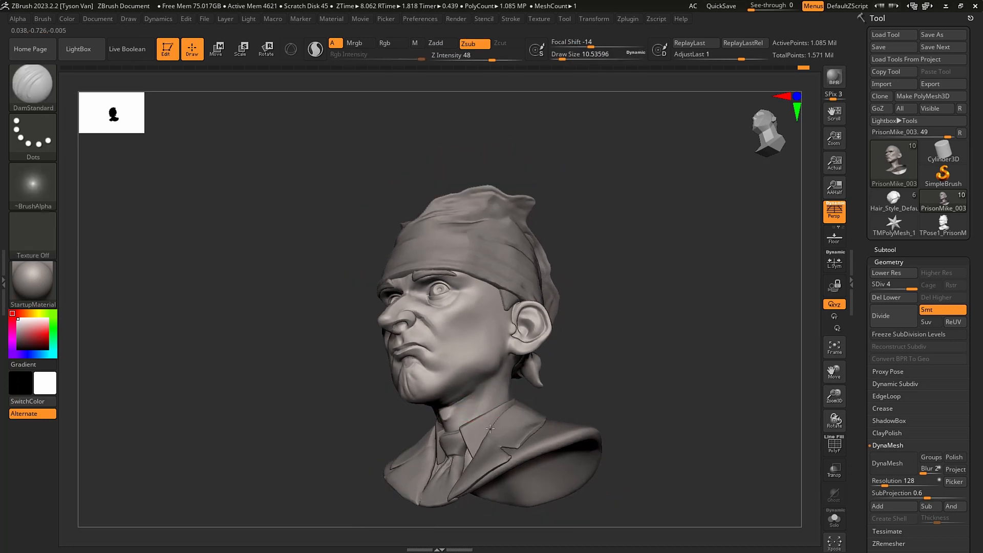
pyautogui.moveTo(466, 403)
pyautogui.mouseDown(button='right')
pyautogui.moveTo(500, 429)
pyautogui.moveTo(471, 423)
pyautogui.moveTo(503, 421)
pyautogui.moveTo(467, 401)
pyautogui.mouseUp(button='right')
pyautogui.keyDown('alt'); pyautogui.click(468, 401); pyautogui.keyUp('alt')
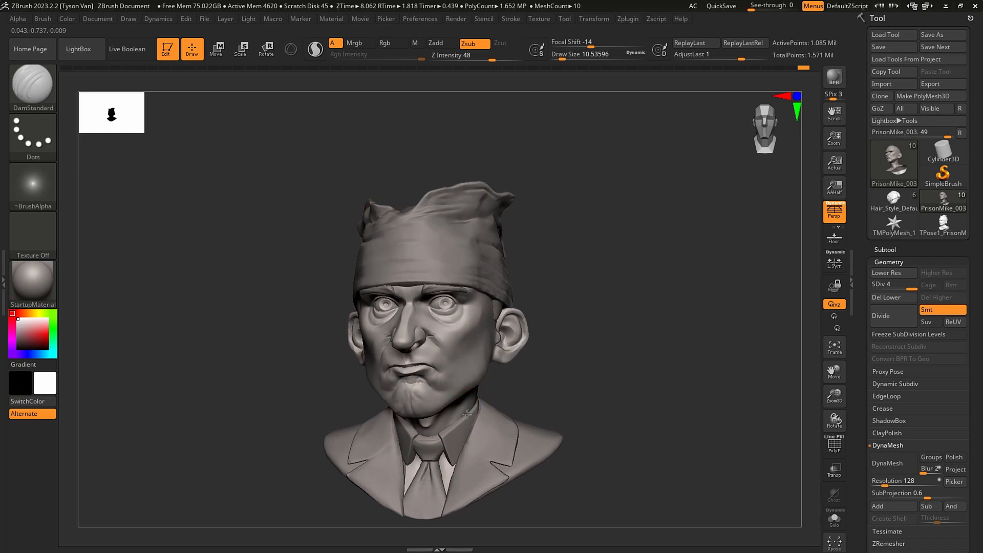
# Isolate the head and shoulders mesh and try to DynaMesh it at resolution 2048 without freezing the subdivision levels.
pyautogui.click(834, 519)
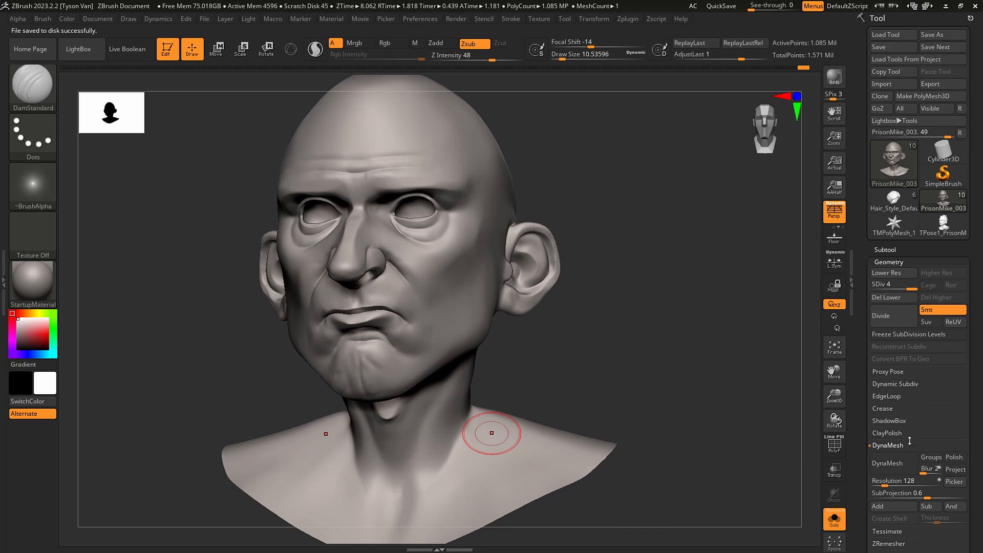
pyautogui.scroll(-1, 968, 445)
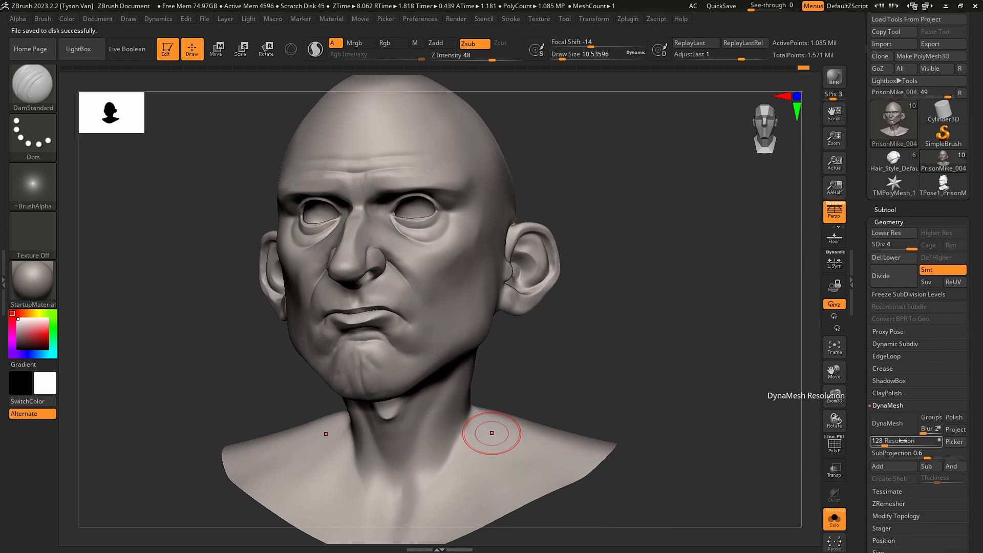
pyautogui.moveTo(913, 441); pyautogui.dragTo(918, 441)
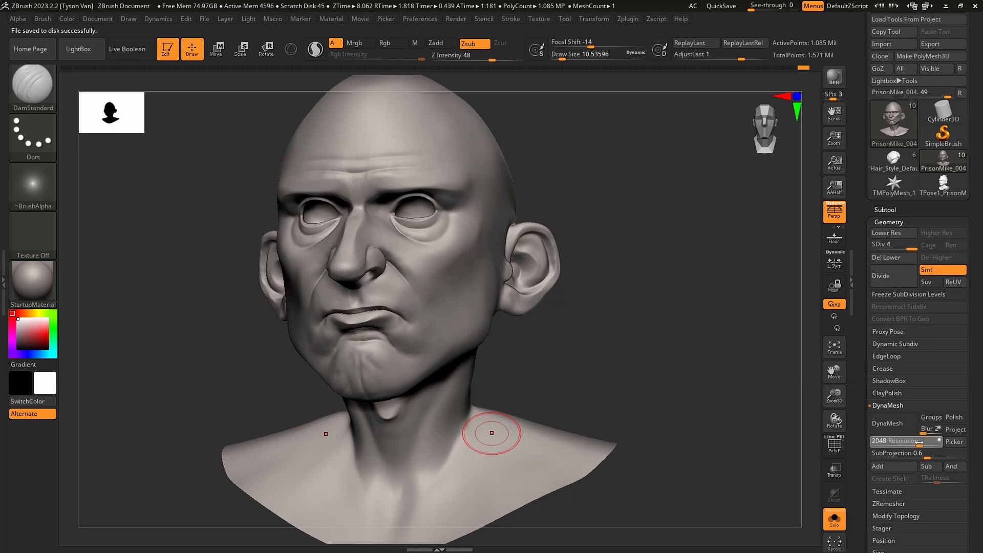
pyautogui.click(888, 423)
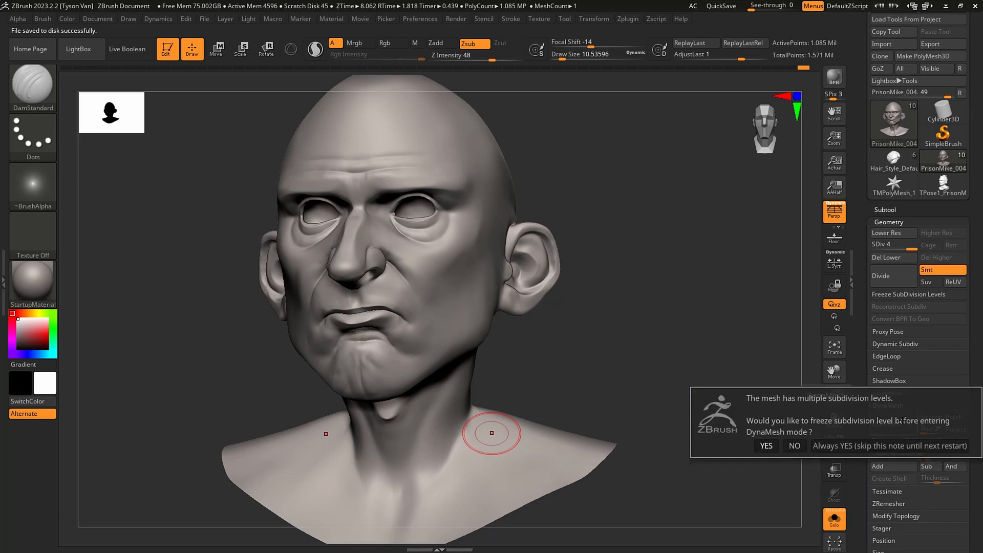
pyautogui.click(795, 445)
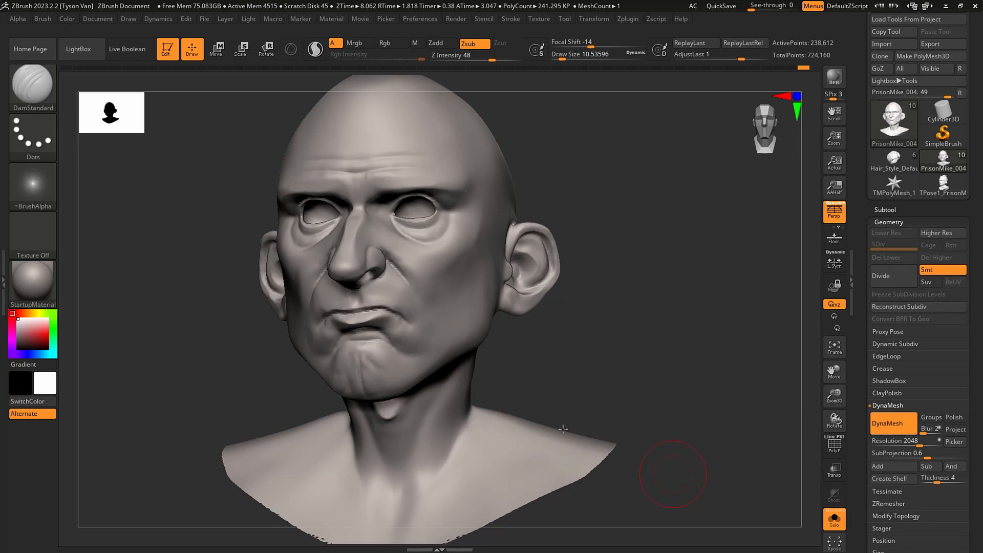
pyautogui.hotkey('ctrl', 'z')
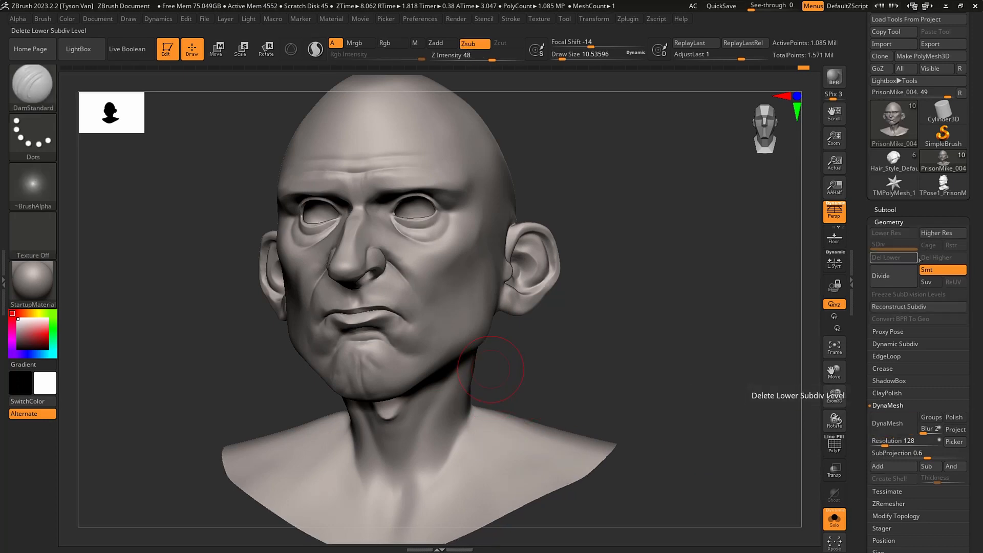
# Try to DynaMesh the head mesh at resolutions 3064 and 4096, and show all the bust's parts again.
pyautogui.moveTo(909, 441); pyautogui.dragTo(931, 443)
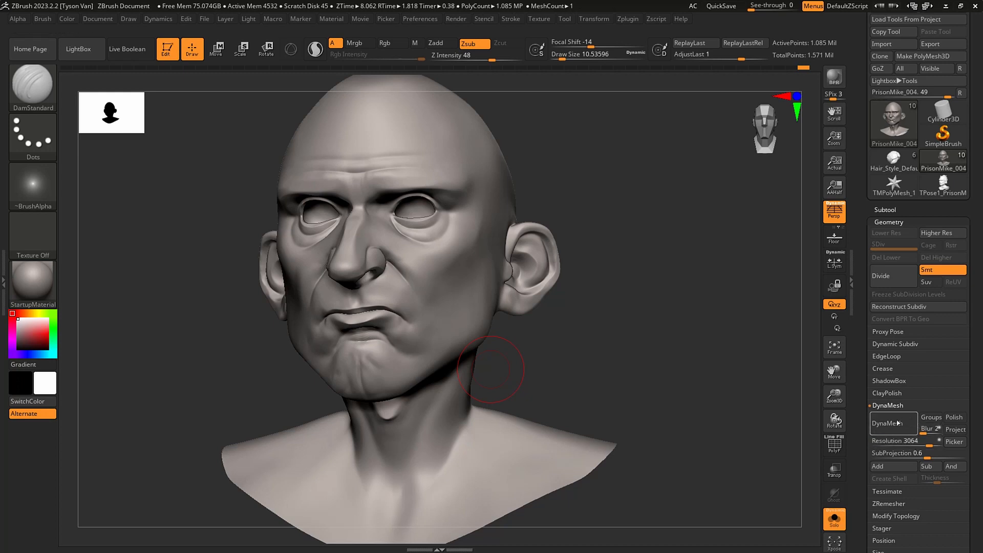
pyautogui.click(898, 423)
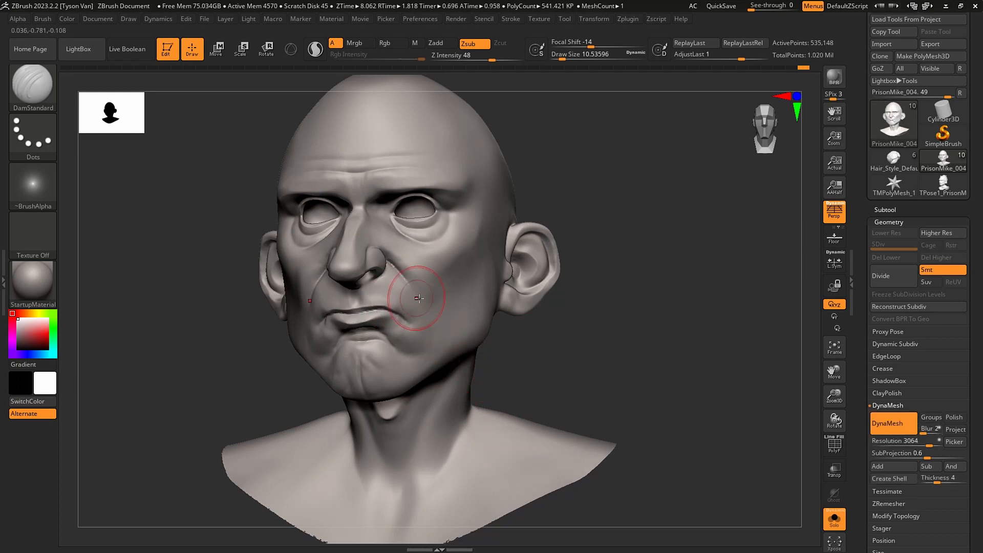
pyautogui.press('ctrl')
pyautogui.hotkey('ctrl', 'z')
pyautogui.moveTo(933, 443); pyautogui.dragTo(940, 442)
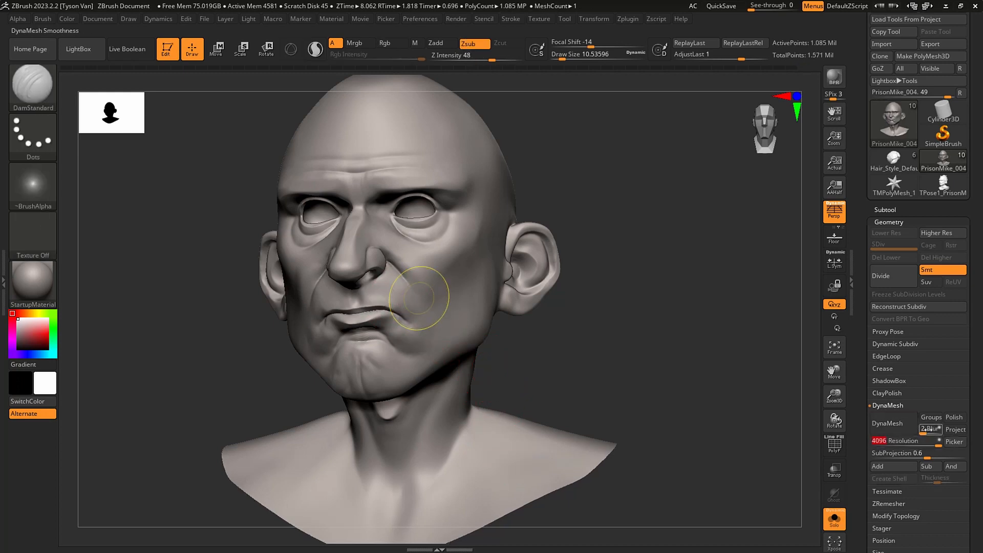
pyautogui.click(893, 421)
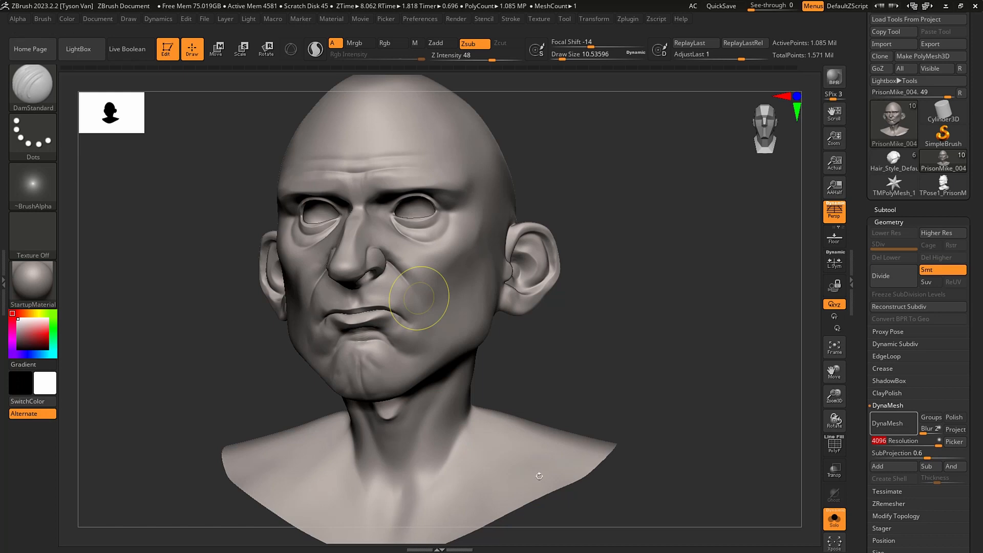
pyautogui.hotkey('ctrl', 'z')
pyautogui.click(835, 518)
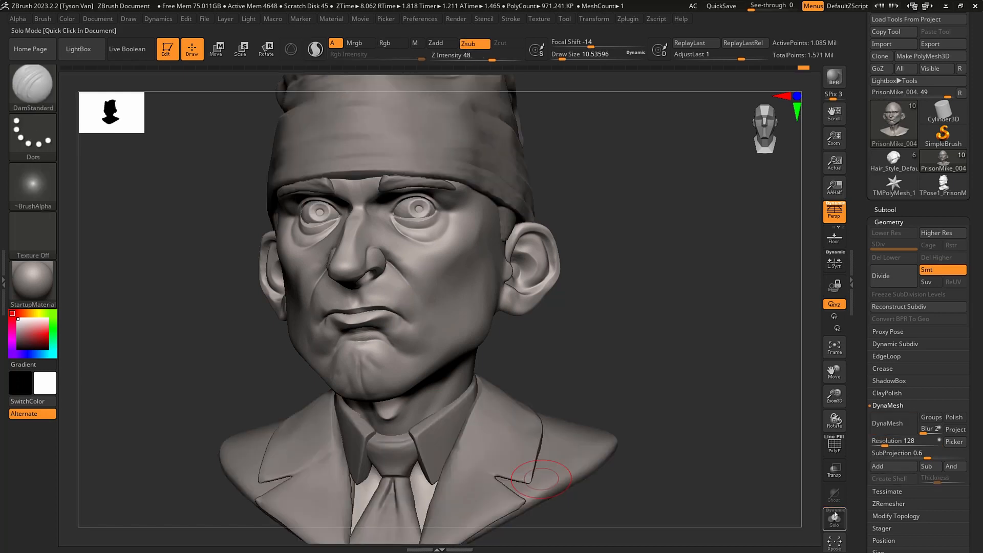
# Try to scale the whole bust with a gizmo placed over its chest.
pyautogui.click(248, 48)
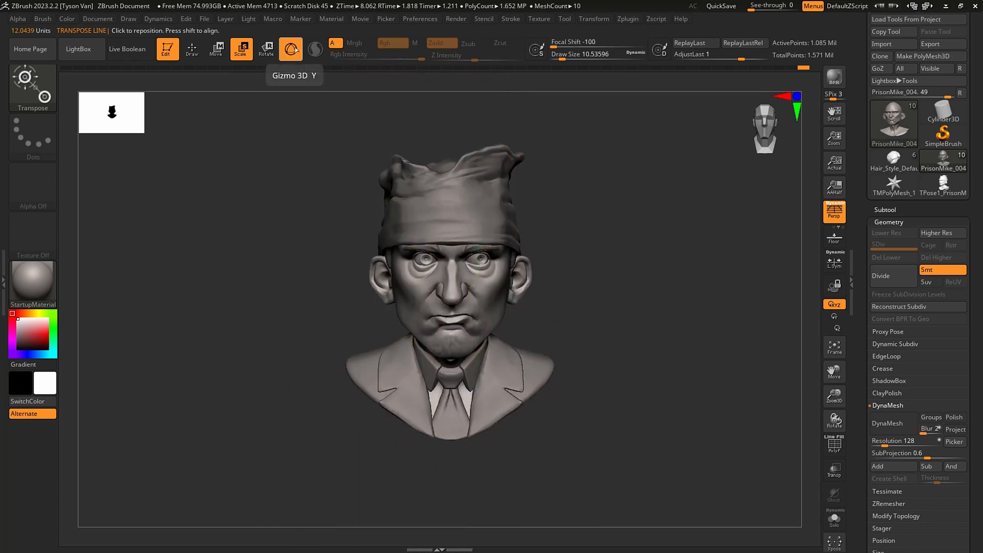
pyautogui.keyDown('alt'); pyautogui.moveTo(506, 274); pyautogui.dragTo(474, 338, button='right'); pyautogui.keyUp('alt')
pyautogui.click(295, 49)
pyautogui.keyDown('shift'); pyautogui.moveTo(452, 466); pyautogui.dragTo(448, 336); pyautogui.keyUp('shift')
pyautogui.click(291, 49)
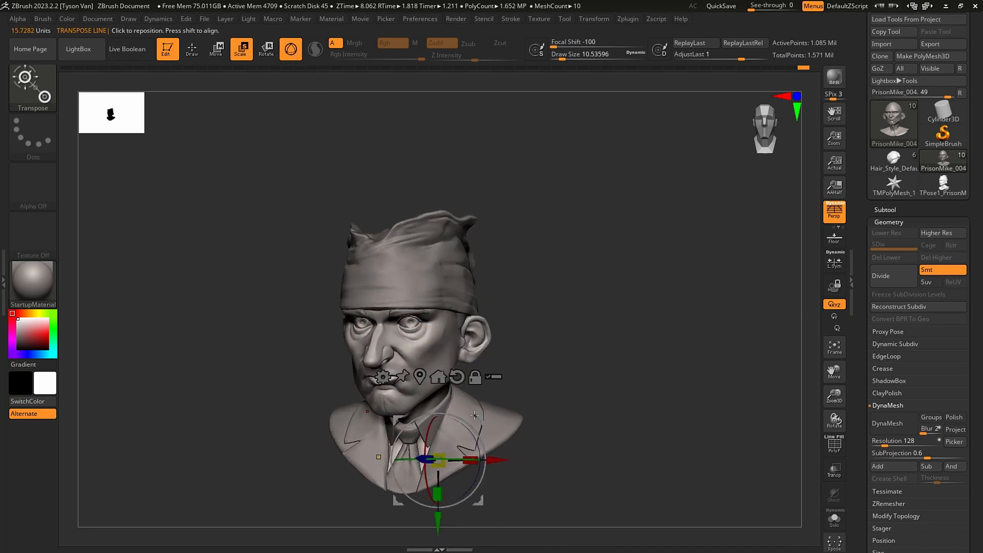
pyautogui.moveTo(474, 415); pyautogui.dragTo(482, 389, button='right')
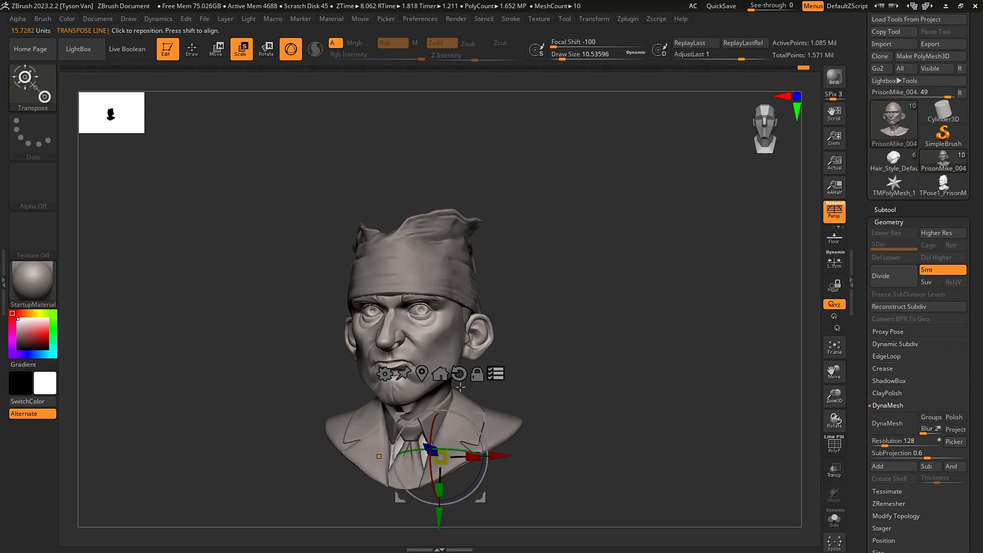
pyautogui.moveTo(440, 515); pyautogui.dragTo(463, 294)
pyautogui.hotkey('ctrl', 'z')
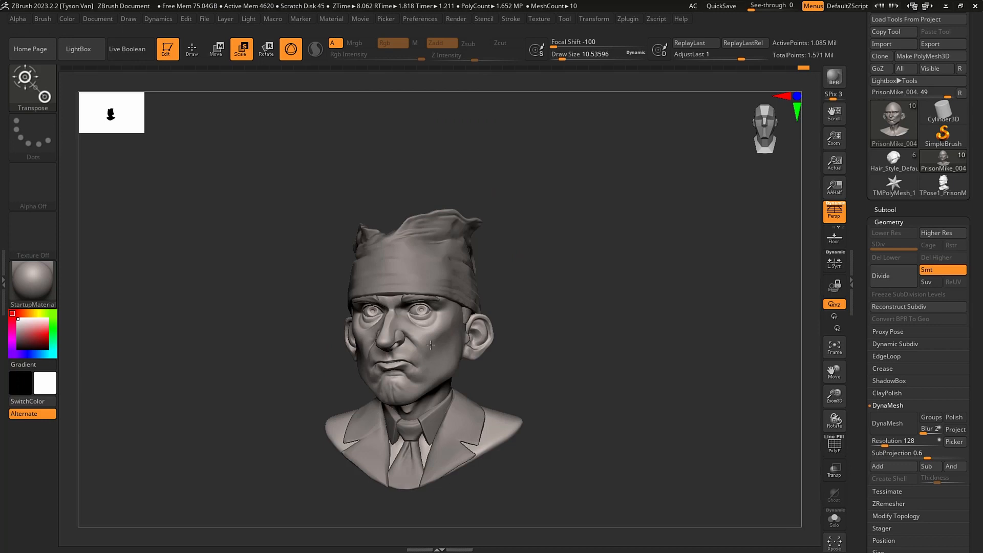
# Reposition the gizmo on the bust's chest, scale the whole bust up uniformly by about 2.4, and return to drawing mode.
pyautogui.click(223, 52)
pyautogui.moveTo(483, 403)
pyautogui.keyDown('ctrl'); pyautogui.mouseDown(button='right')
pyautogui.moveTo(471, 358)
pyautogui.moveTo(486, 398)
pyautogui.mouseUp(button='right'); pyautogui.keyUp('ctrl')
pyautogui.click(290, 48)
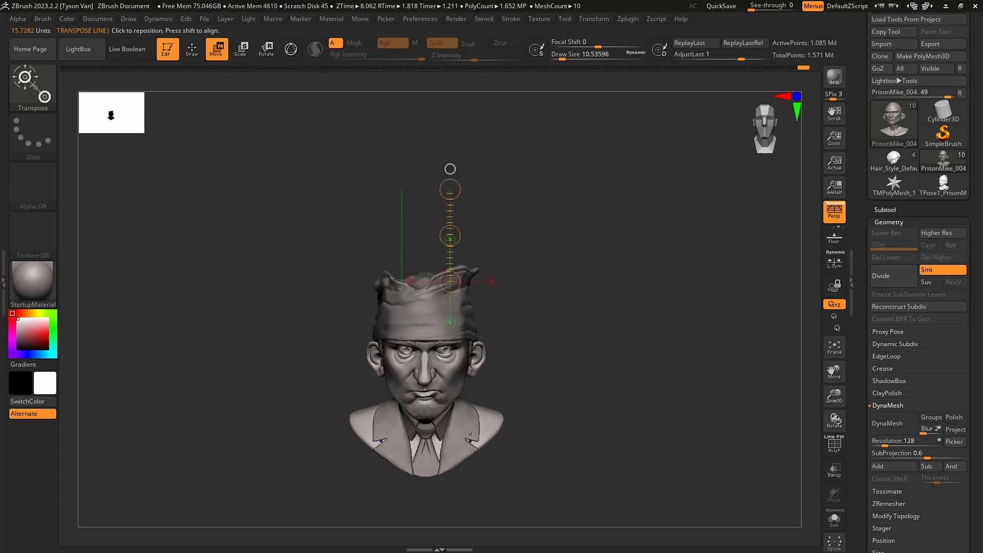
pyautogui.moveTo(470, 434); pyautogui.dragTo(470, 313)
pyautogui.click(295, 47)
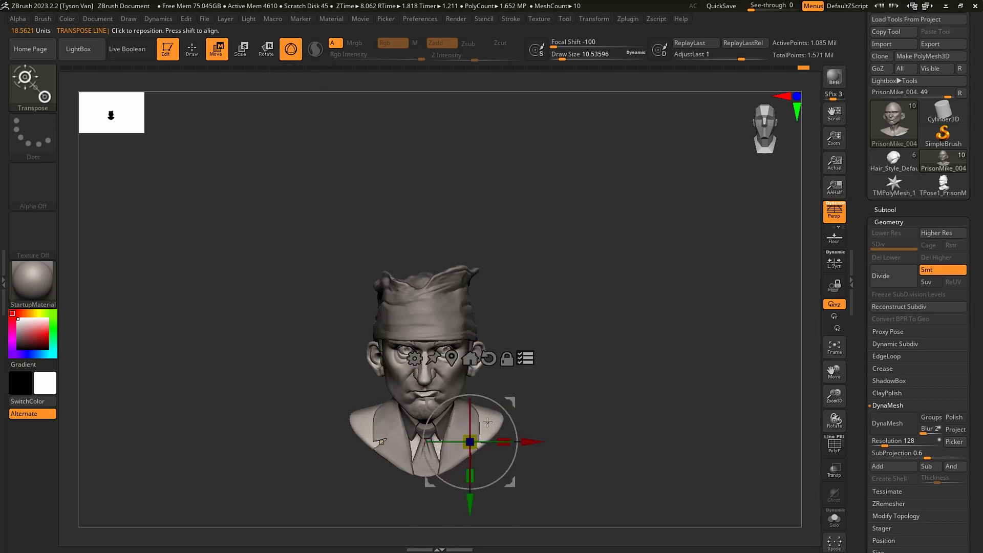
pyautogui.moveTo(513, 397); pyautogui.dragTo(476, 448, button='right')
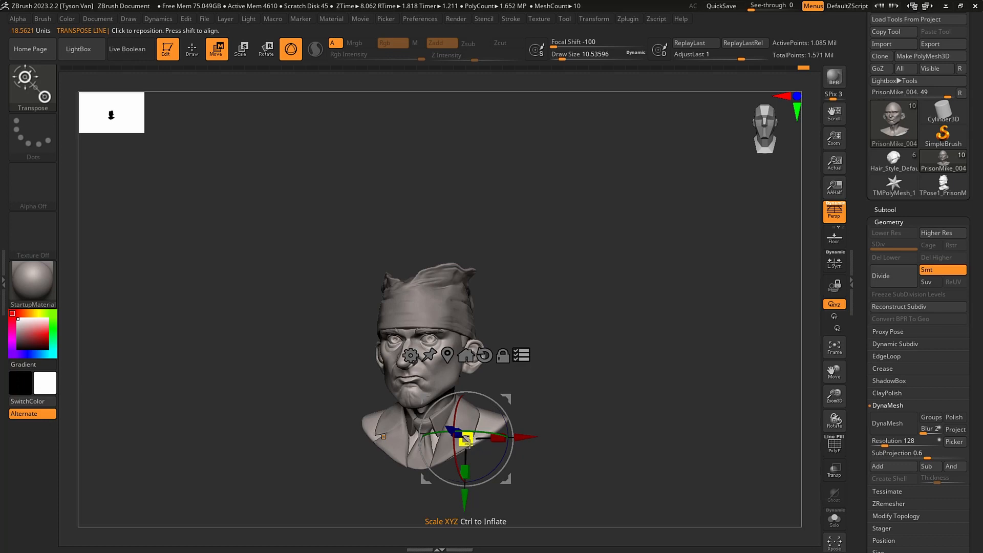
pyautogui.moveTo(467, 441); pyautogui.dragTo(466, 536)
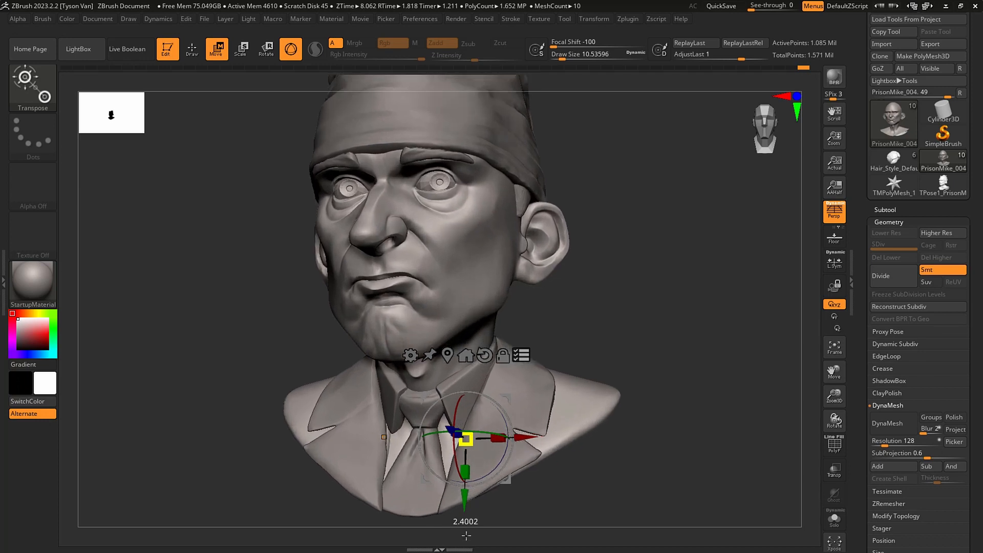
pyautogui.press('q')
# Try to DynaMesh the enlarged head mesh at resolution 2632.
pyautogui.moveTo(604, 347); pyautogui.dragTo(608, 348)
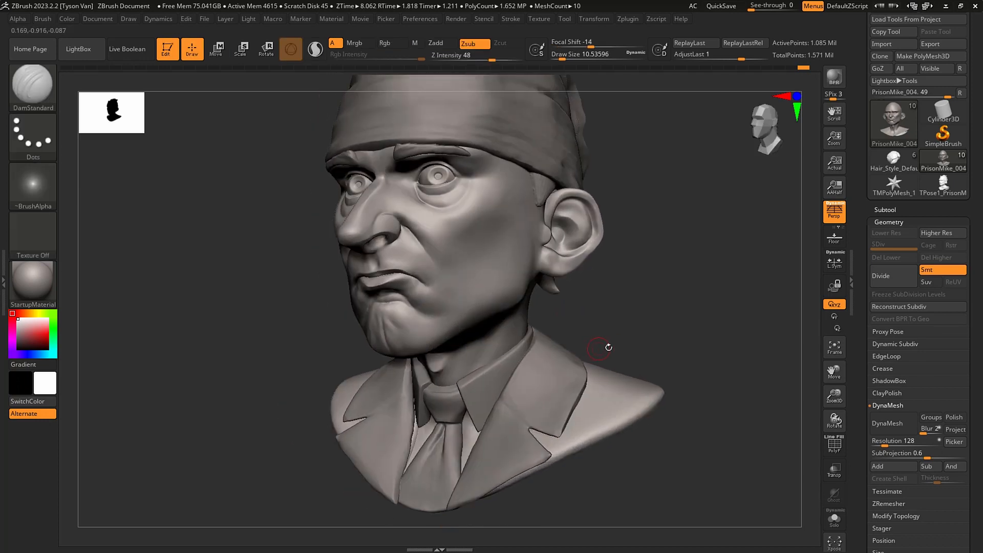
pyautogui.click(925, 443)
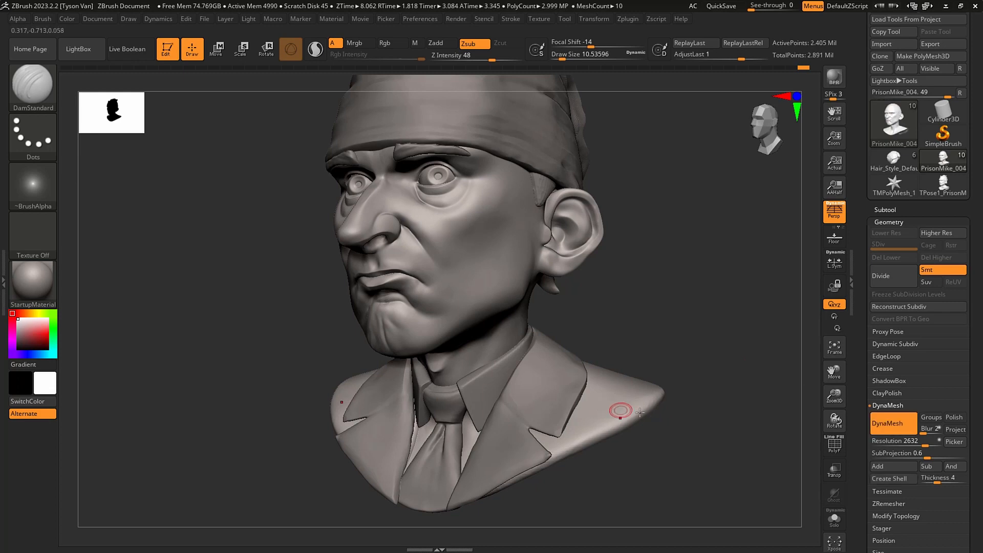
pyautogui.hotkey('ctrl', 'z')
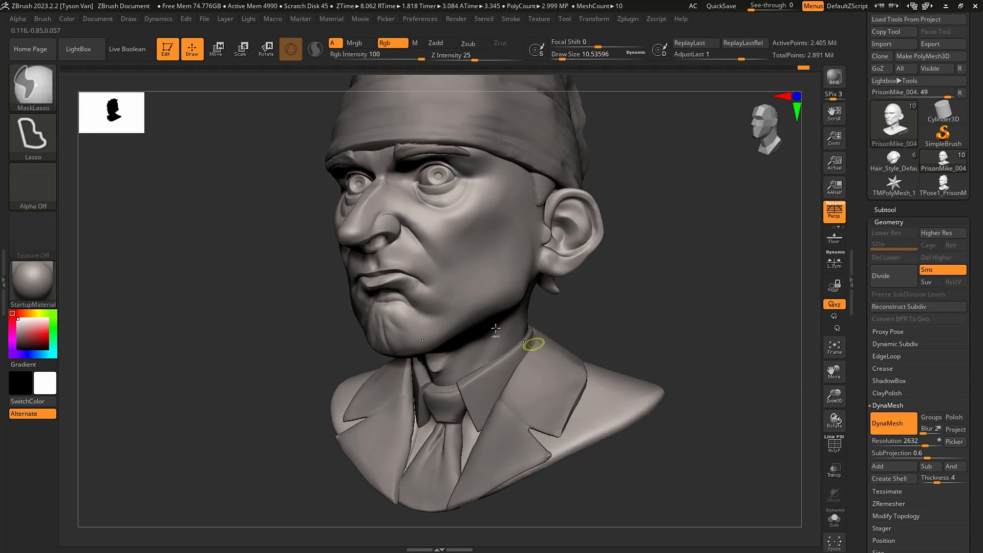
pyautogui.keyDown('ctrl'); pyautogui.moveTo(456, 290); pyautogui.dragTo(485, 316, button='right'); pyautogui.keyUp('ctrl')
pyautogui.keyDown('ctrl'); pyautogui.moveTo(423, 323); pyautogui.dragTo(423, 277, button='right'); pyautogui.keyUp('ctrl')
pyautogui.click(216, 49)
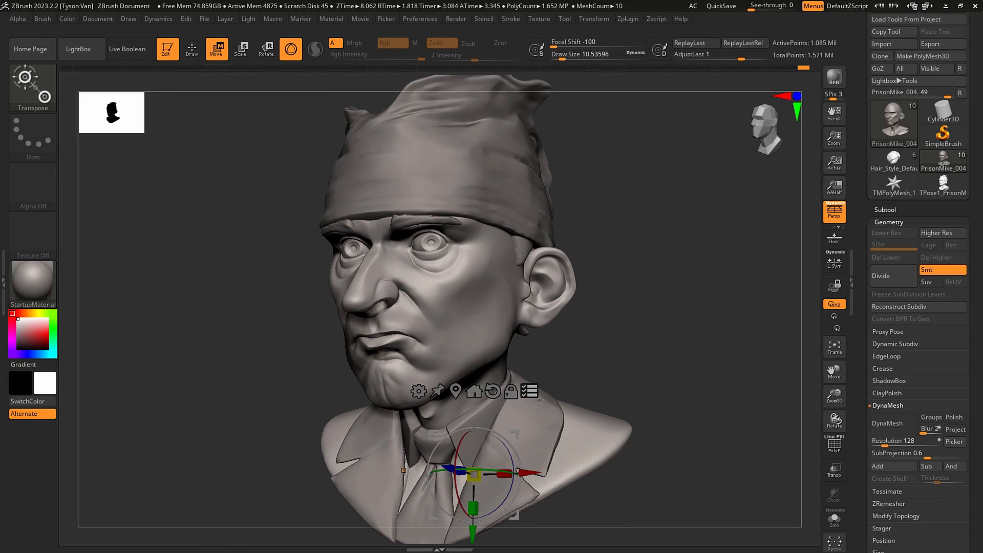
pyautogui.moveTo(558, 403); pyautogui.dragTo(592, 417, button='right')
pyautogui.press('q')
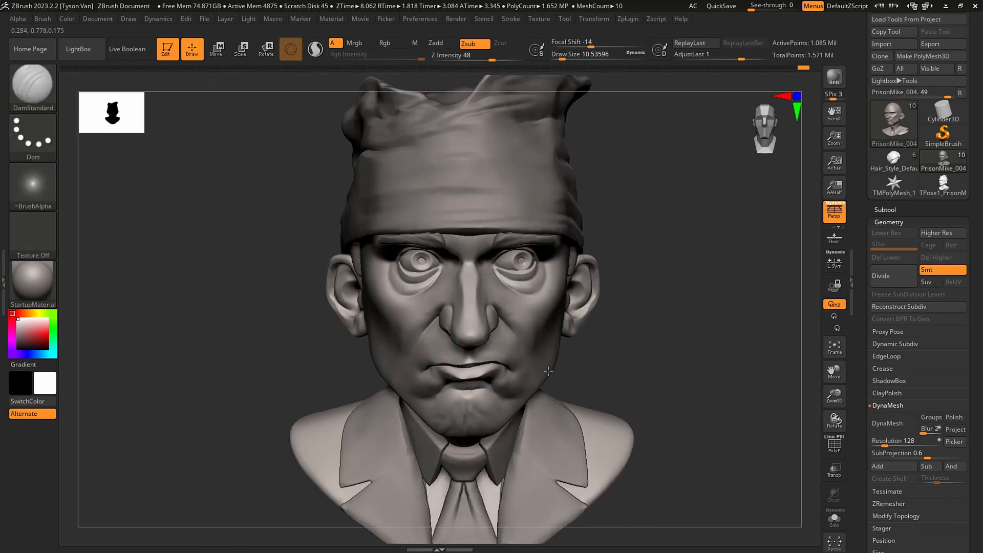
pyautogui.moveTo(548, 371); pyautogui.dragTo(536, 360, button='right')
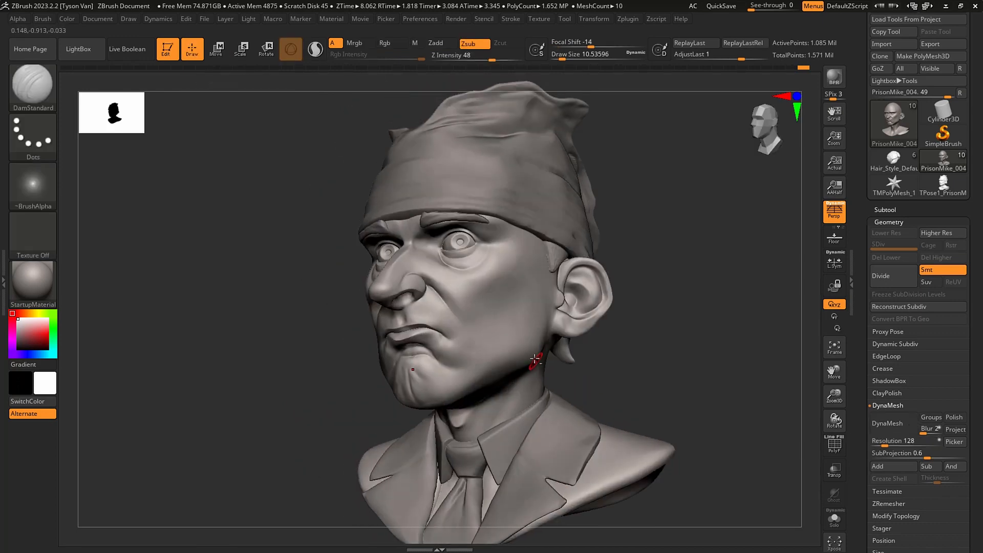
# Try to DynaMesh the isolated head at resolutions 128 and 1616, undoing each attempt.
pyautogui.click(886, 424)
pyautogui.click(834, 519)
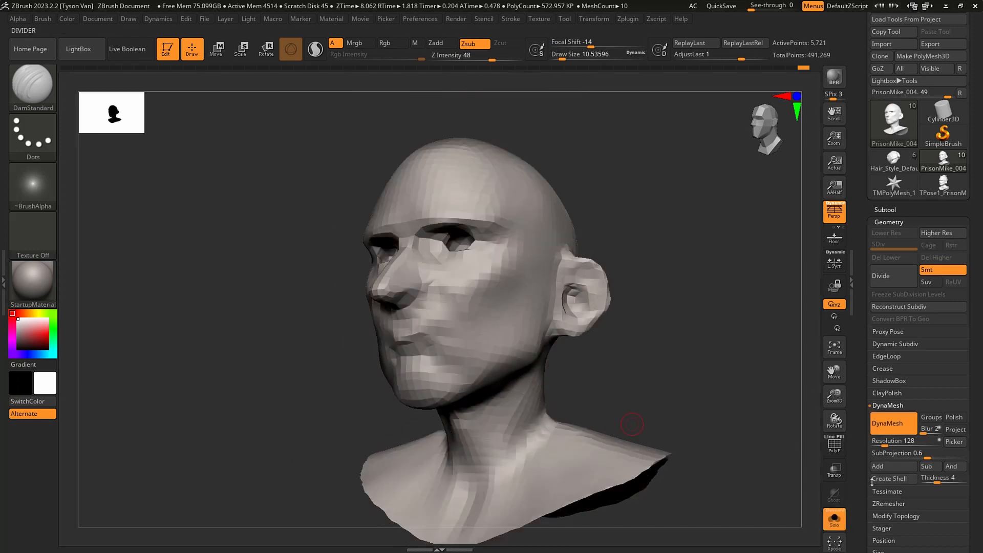
pyautogui.hotkey('ctrl', 'z')
pyautogui.moveTo(885, 442); pyautogui.dragTo(913, 442)
pyautogui.click(903, 425)
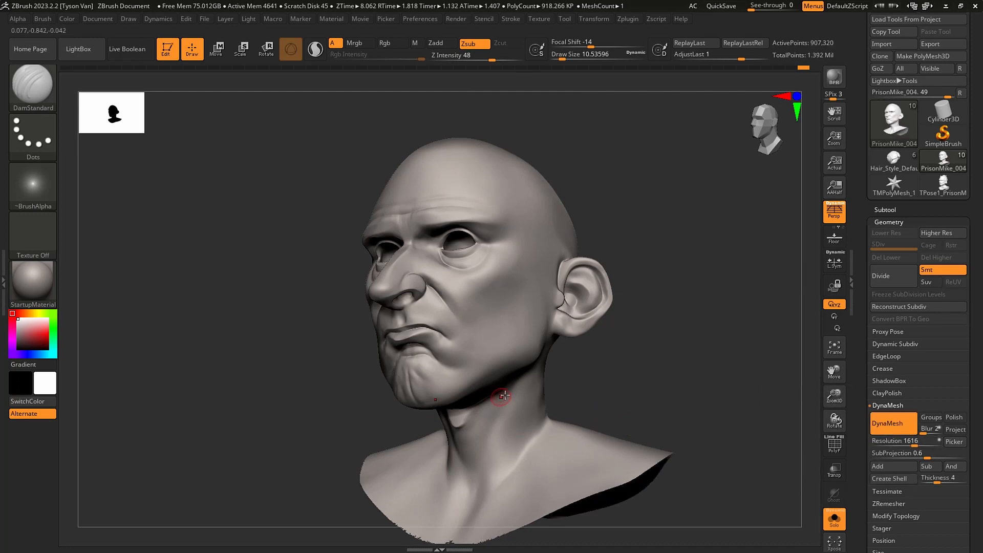
pyautogui.hotkey('ctrl', 'z')
# DynaMesh the head at resolution 2144 and show all the bust's parts again.
pyautogui.moveTo(916, 442); pyautogui.dragTo(922, 444)
pyautogui.click(901, 421)
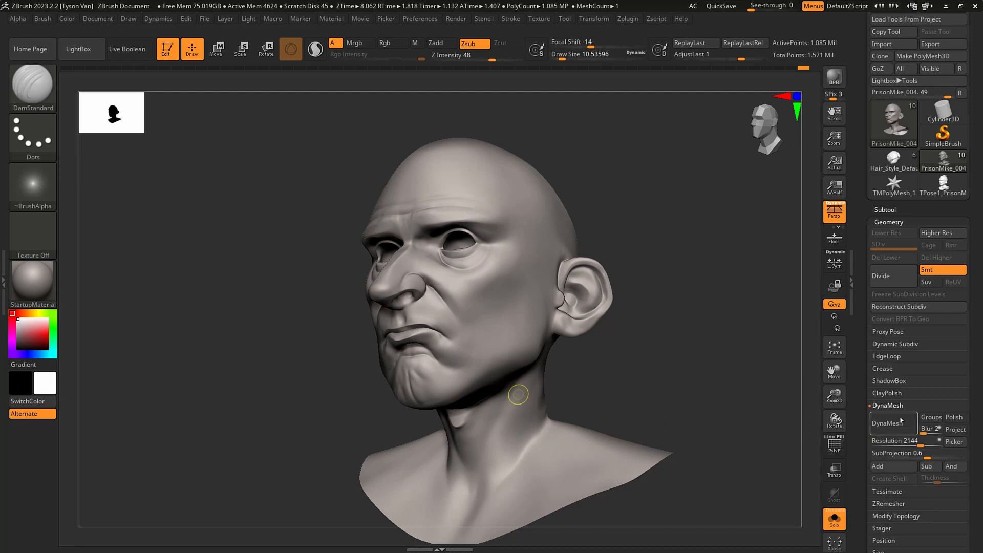
pyautogui.click(843, 521)
# Carve the crease beneath the lower lip with the DamStandard brush at a draw size of about 5.75 and smooth around it.
pyautogui.keyDown('ctrl'); pyautogui.moveTo(419, 332); pyautogui.dragTo(457, 365, button='right'); pyautogui.keyUp('ctrl')
pyautogui.press('s')
pyautogui.moveTo(416, 384)
pyautogui.mouseDown()
pyautogui.moveTo(425, 401)
pyautogui.moveTo(413, 401)
pyautogui.moveTo(426, 399)
pyautogui.moveTo(451, 425)
pyautogui.mouseUp()
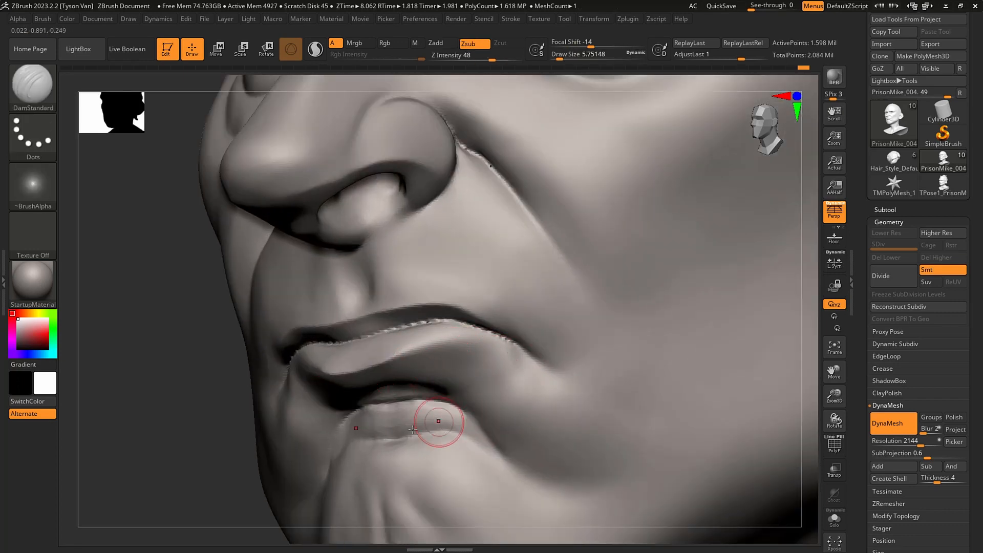
pyautogui.moveTo(353, 435); pyautogui.dragTo(476, 440)
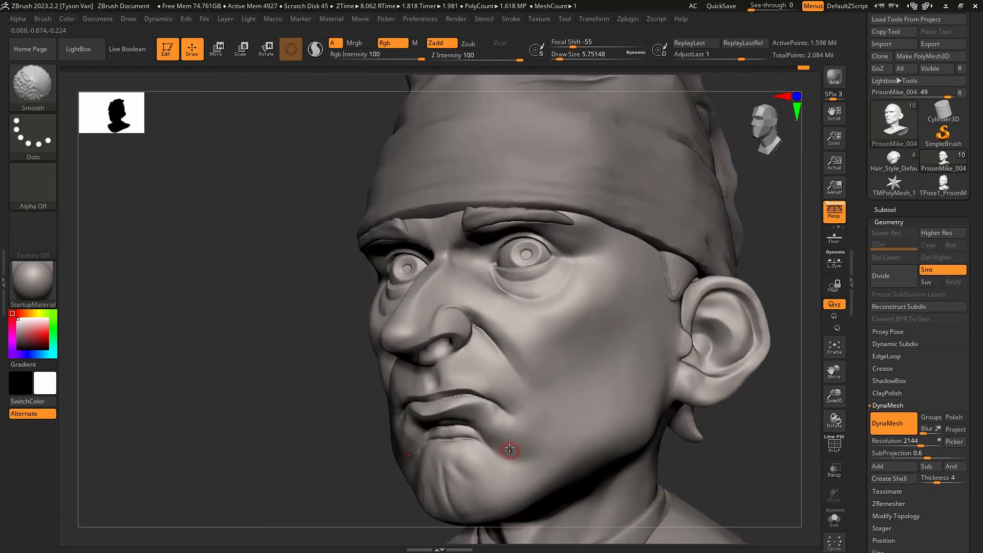
pyautogui.press('shift')
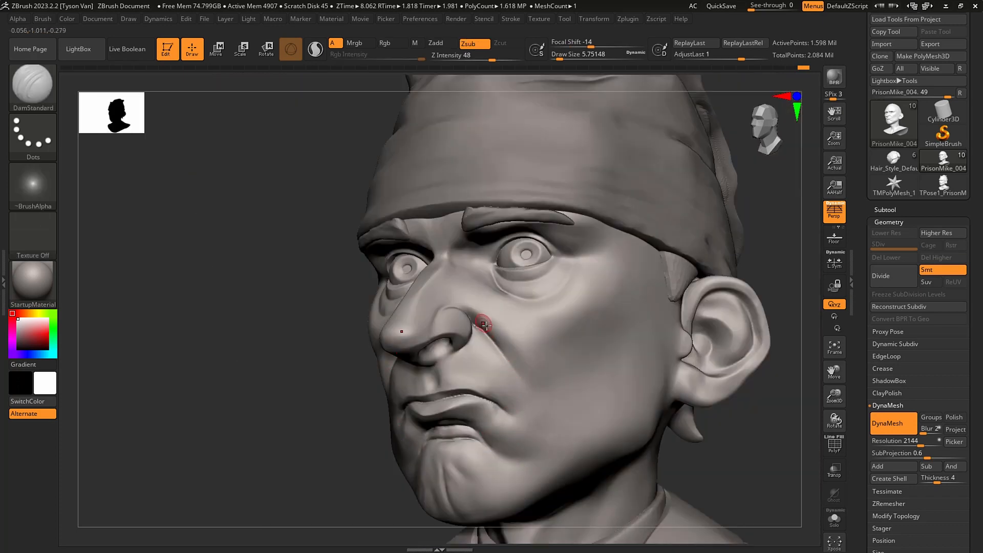
# Smooth the cheek beside the nose and sharpen the smile fold with DamStandard at a draw size of about 5.
pyautogui.keyDown('shift'); pyautogui.moveTo(484, 324); pyautogui.dragTo(479, 323, button='right'); pyautogui.keyUp('shift')
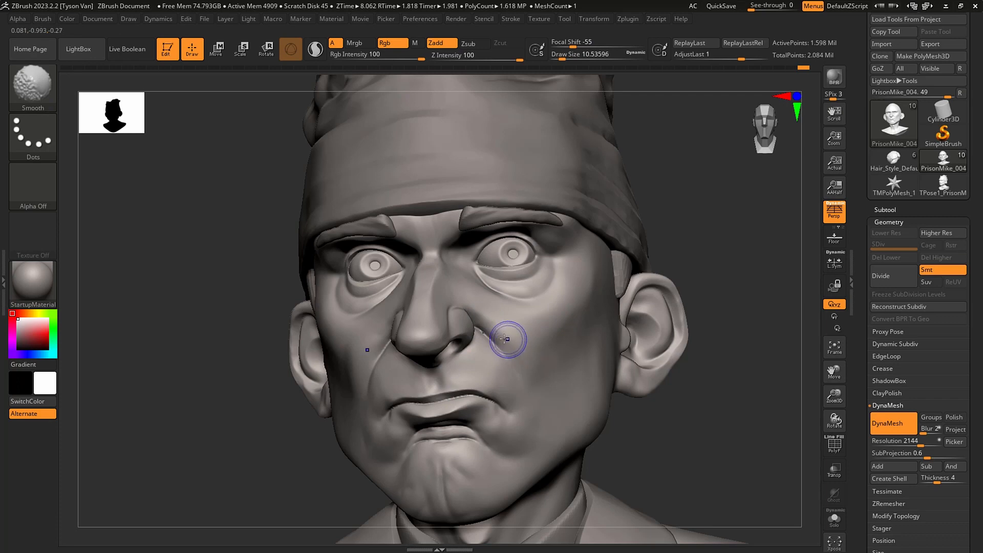
pyautogui.keyDown('shift'); pyautogui.moveTo(505, 339); pyautogui.dragTo(532, 370); pyautogui.keyUp('shift')
pyautogui.moveTo(505, 343)
pyautogui.keyDown('alt'); pyautogui.mouseDown(button='right')
pyautogui.moveTo(509, 369)
pyautogui.moveTo(467, 329)
pyautogui.mouseUp(button='right'); pyautogui.keyUp('alt')
pyautogui.press('[')
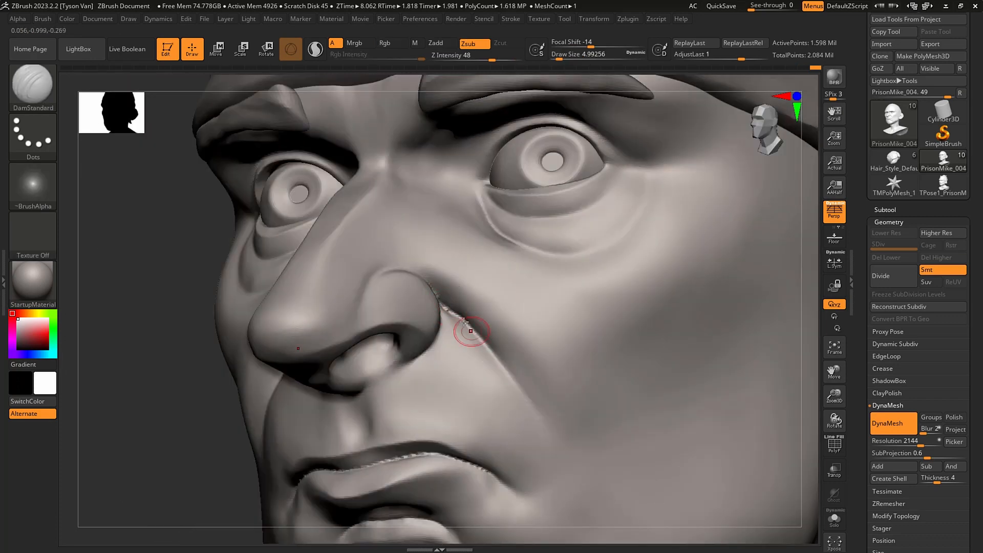
pyautogui.moveTo(519, 384); pyautogui.dragTo(549, 434)
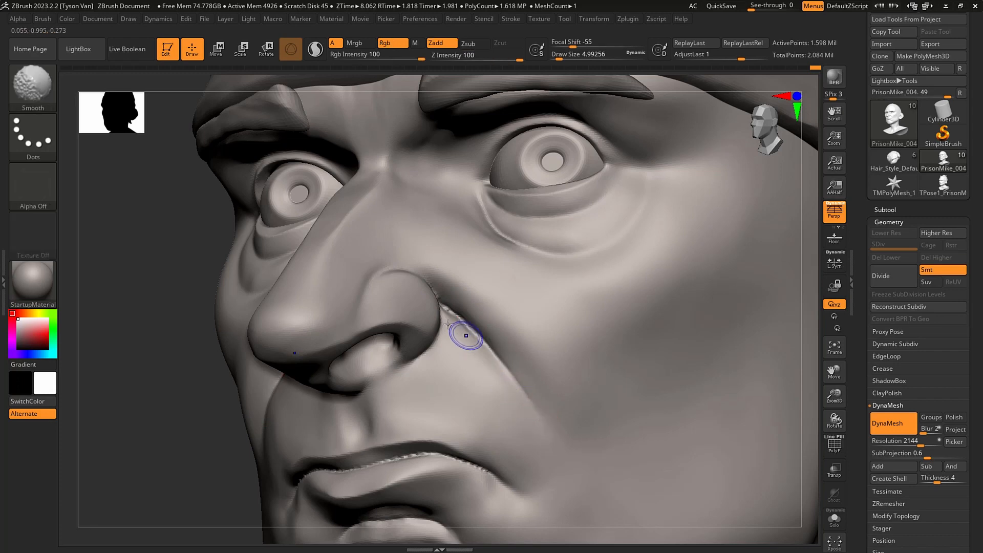
# Pull the cheek fold toward the back of the nostril with the SnakeHook brush at a draw size of about 30.7.
pyautogui.moveTo(460, 336)
pyautogui.mouseDown(button='right')
pyautogui.moveTo(471, 353)
pyautogui.moveTo(435, 317)
pyautogui.mouseUp(button='right')
pyautogui.press('b')
pyautogui.press('s')
pyautogui.press('h')
pyautogui.press(']')
pyautogui.press(']')
pyautogui.press(']')
pyautogui.press(']')
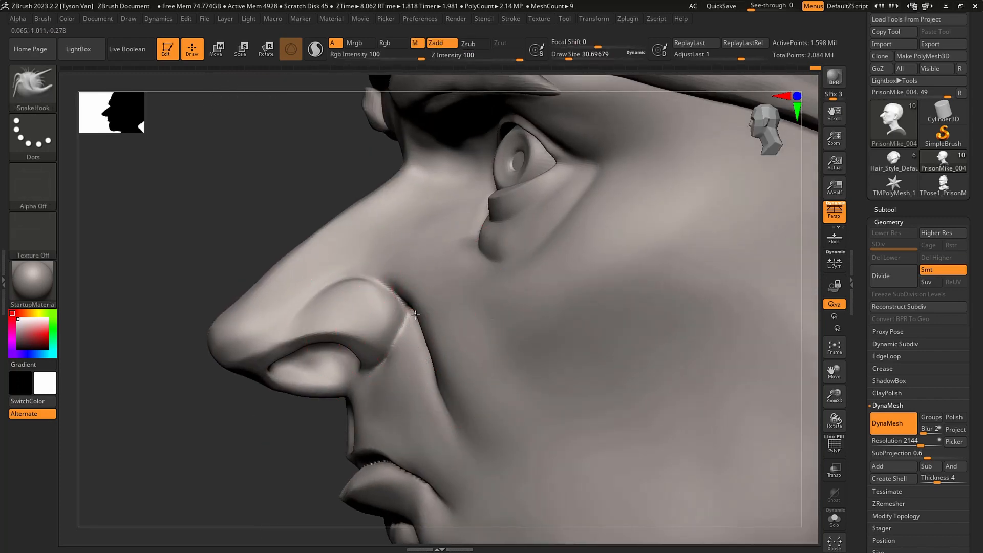
pyautogui.moveTo(415, 315); pyautogui.dragTo(379, 325)
# Reshape the underside of the nose and the nostril with SnakeHook, reducing the draw size to about 6.6.
pyautogui.press('s')
pyautogui.moveTo(380, 324); pyautogui.dragTo(383, 329)
pyautogui.moveTo(463, 325)
pyautogui.keyDown('ctrl'); pyautogui.mouseDown(button='right')
pyautogui.moveTo(382, 329)
pyautogui.moveTo(369, 319)
pyautogui.mouseUp(button='right'); pyautogui.keyUp('ctrl')
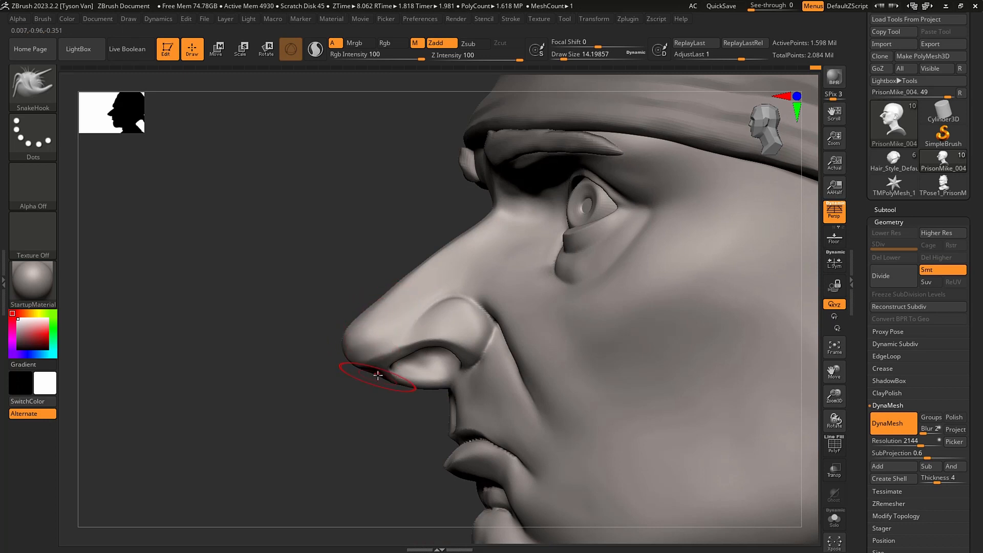
pyautogui.press('[')
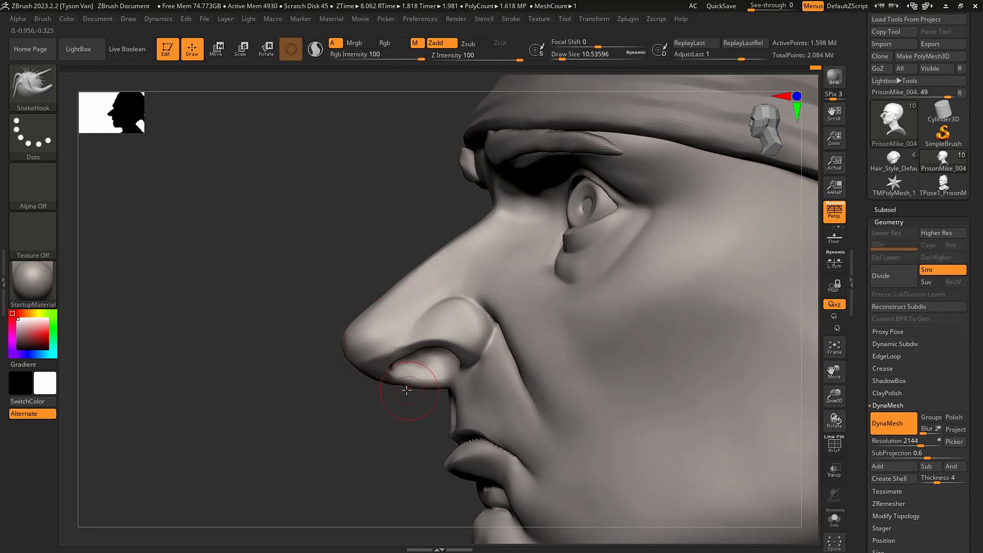
pyautogui.press(']')
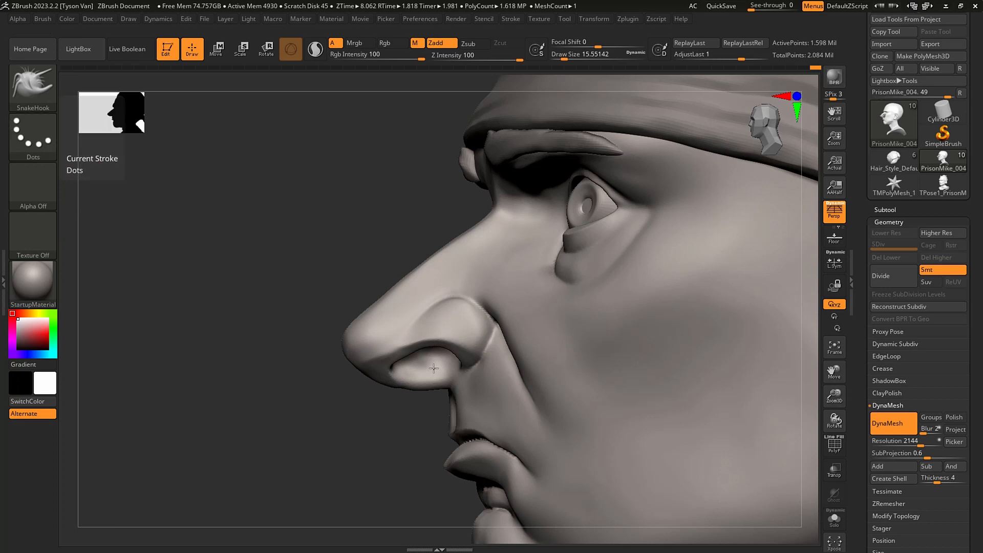
pyautogui.press('s')
pyautogui.moveTo(434, 371); pyautogui.dragTo(426, 373)
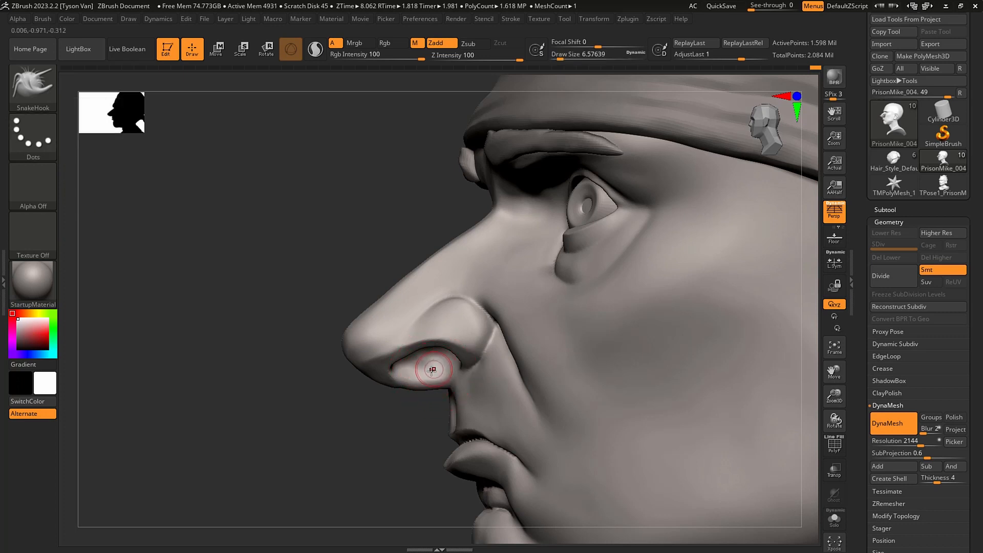
pyautogui.moveTo(431, 375)
pyautogui.mouseDown(button='right')
pyautogui.moveTo(461, 373)
pyautogui.moveTo(445, 372)
pyautogui.mouseUp(button='right')
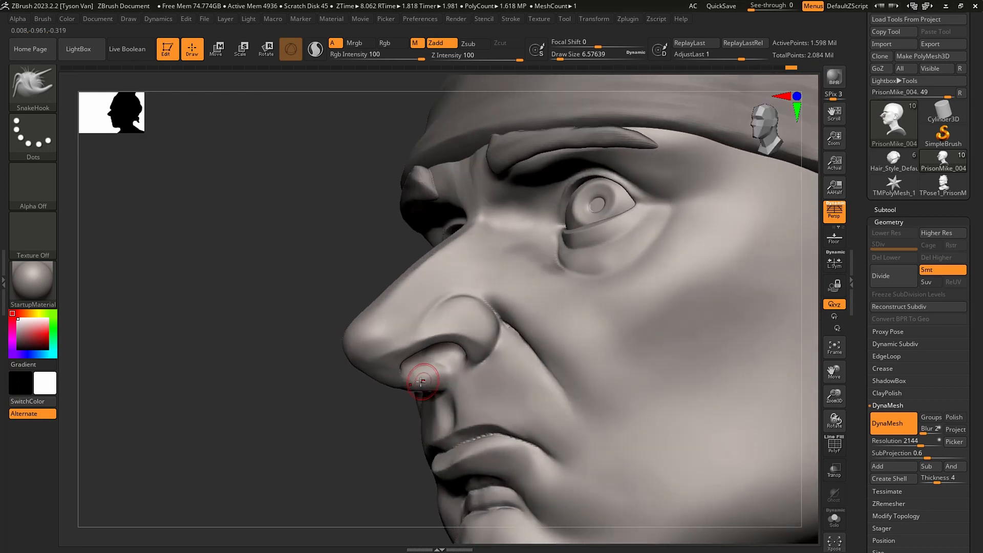
# Polish the nostril wing and its lower rim with the hPolish brush at a draw size of about 6.6.
pyautogui.press('b')
pyautogui.press('h')
pyautogui.press('p')
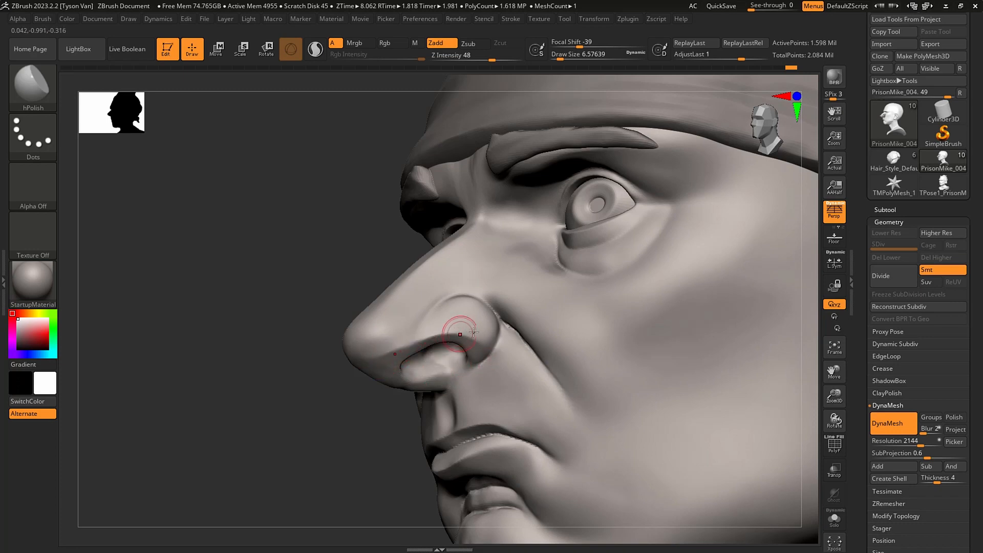
pyautogui.moveTo(542, 327)
pyautogui.keyDown('ctrl'); pyautogui.mouseDown(button='right')
pyautogui.moveTo(553, 366)
pyautogui.moveTo(599, 356)
pyautogui.moveTo(516, 377)
pyautogui.moveTo(547, 384)
pyautogui.moveTo(514, 390)
pyautogui.moveTo(533, 397)
pyautogui.moveTo(573, 345)
pyautogui.moveTo(545, 342)
pyautogui.mouseUp(button='right'); pyautogui.keyUp('ctrl')
pyautogui.keyDown('ctrl'); pyautogui.moveTo(566, 309); pyautogui.dragTo(743, 399, button='right'); pyautogui.keyUp('ctrl')
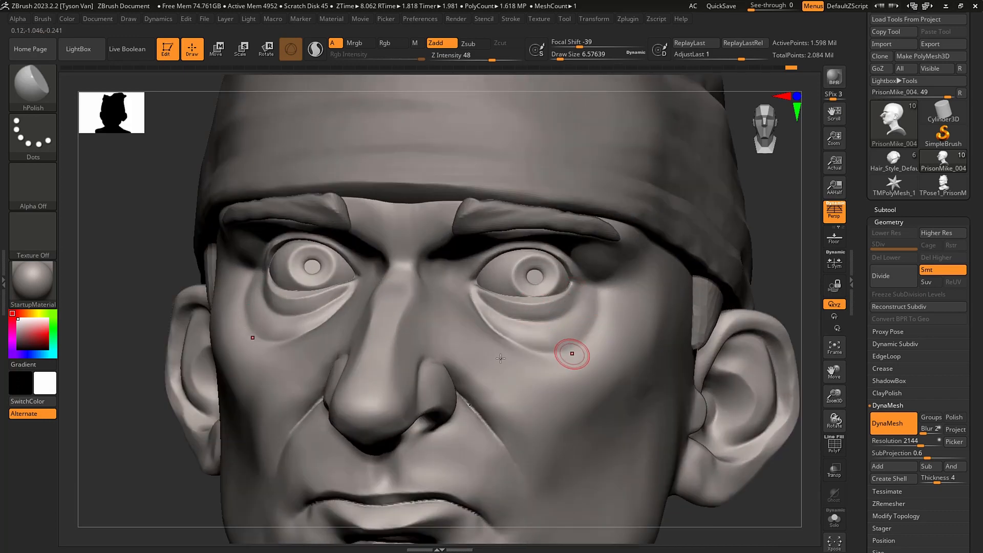
# Try to re-DynaMesh the head with the Polish option enabled.
pyautogui.keyDown('ctrl'); pyautogui.moveTo(573, 354); pyautogui.dragTo(526, 387, button='right'); pyautogui.keyUp('ctrl')
pyautogui.keyDown('alt'); pyautogui.moveTo(572, 418); pyautogui.dragTo(521, 381, button='right'); pyautogui.keyUp('alt')
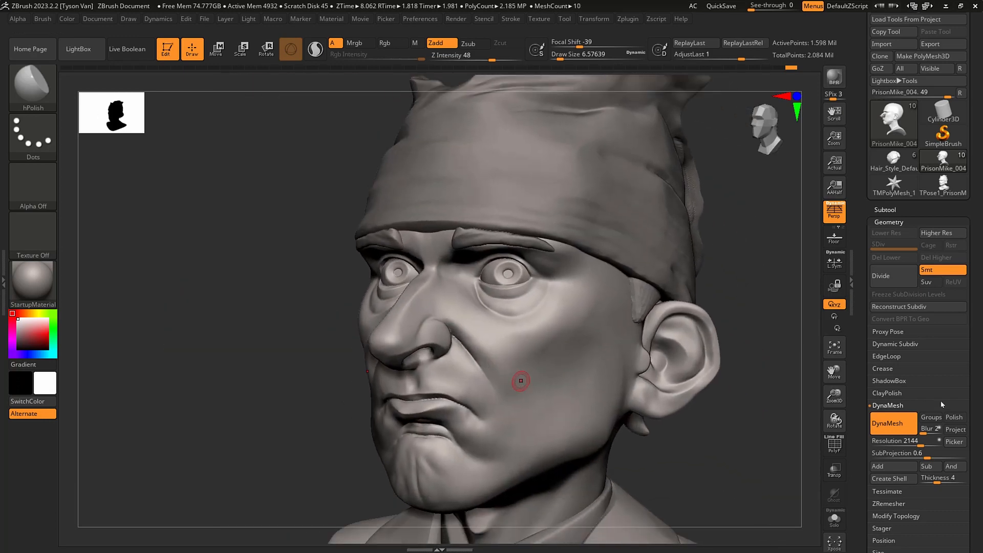
pyautogui.press('ctrl')
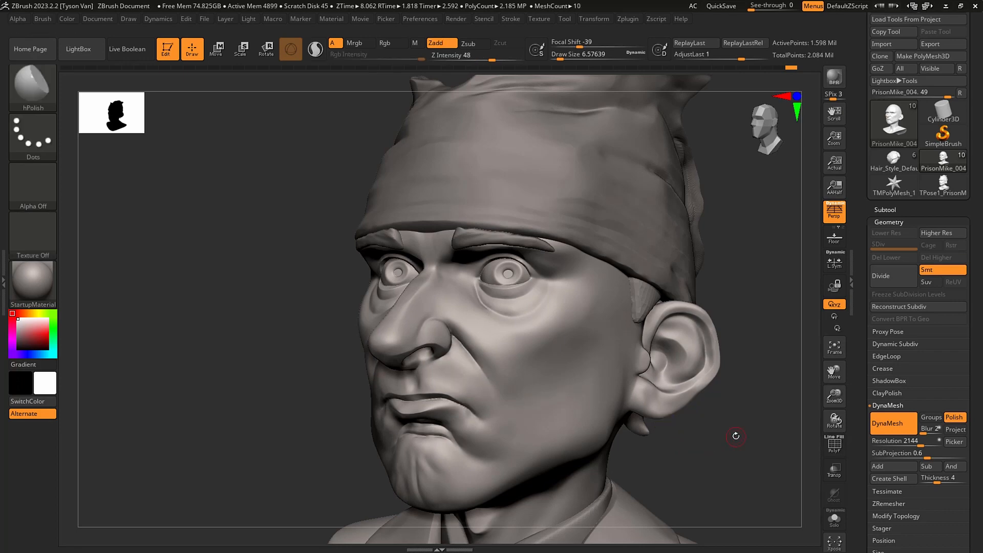
# Refine the ear around the tragus with the Standard brush at Z intensity 12 and a draw size of about 15.6.
pyautogui.moveTo(666, 339)
pyautogui.mouseDown(button='right')
pyautogui.moveTo(640, 340)
pyautogui.moveTo(665, 341)
pyautogui.moveTo(663, 363)
pyautogui.mouseUp(button='right')
pyautogui.press('b')
pyautogui.press('s')
pyautogui.press('t')
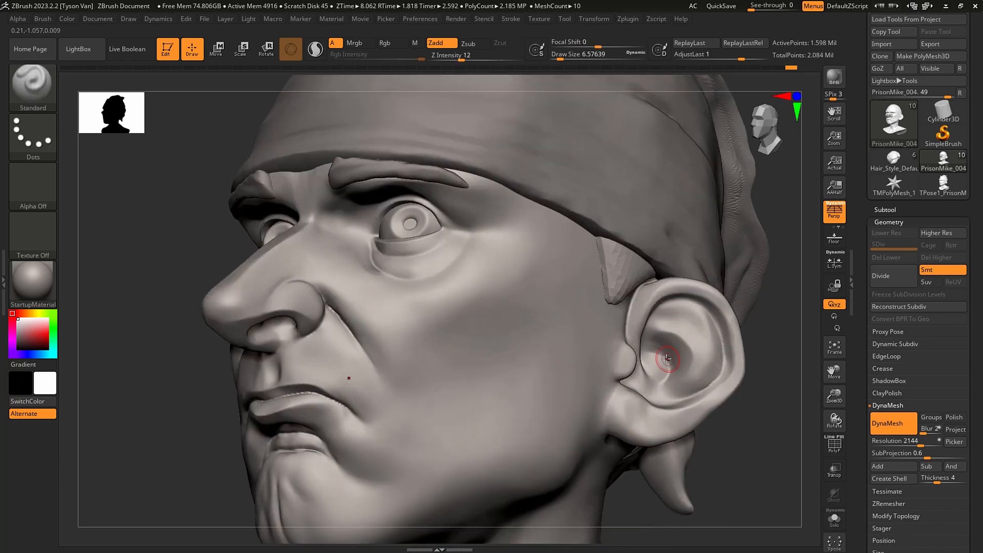
pyautogui.press('s')
pyautogui.moveTo(663, 364); pyautogui.dragTo(668, 363)
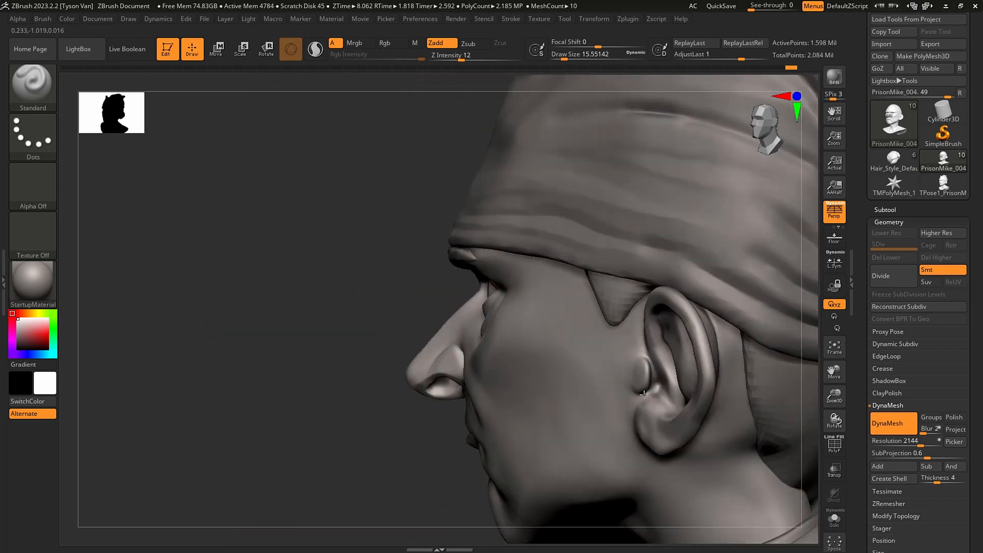
pyautogui.moveTo(644, 394); pyautogui.dragTo(729, 383, button='right')
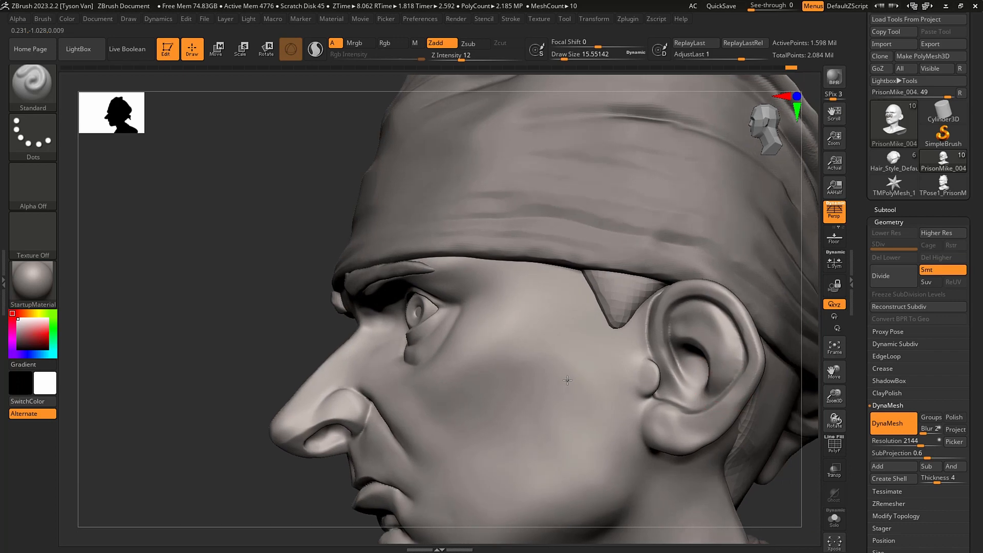
# Save the current tool to its existing file.
pyautogui.keyDown('ctrl'); pyautogui.moveTo(567, 378); pyautogui.dragTo(434, 410, button='right'); pyautogui.keyUp('ctrl')
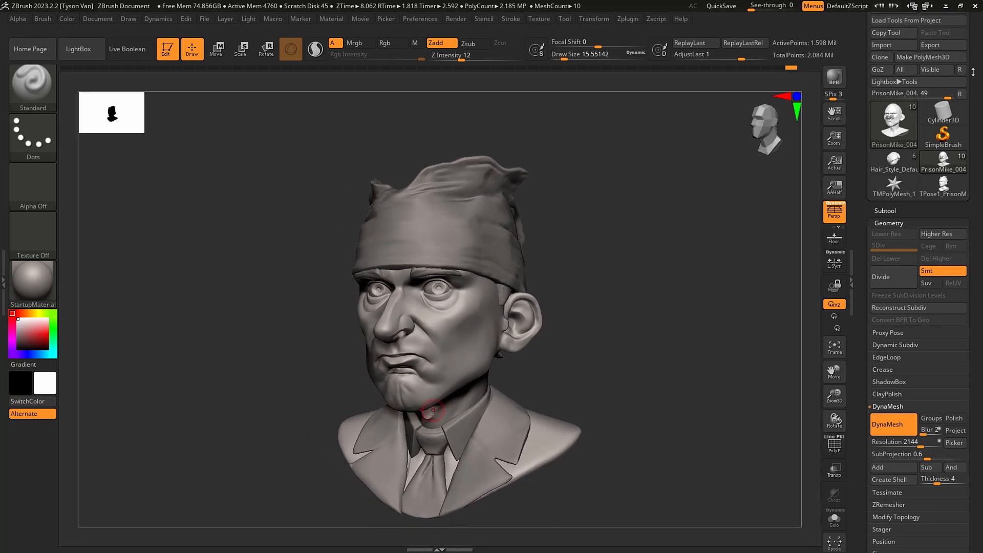
pyautogui.scroll(2, 902, 47)
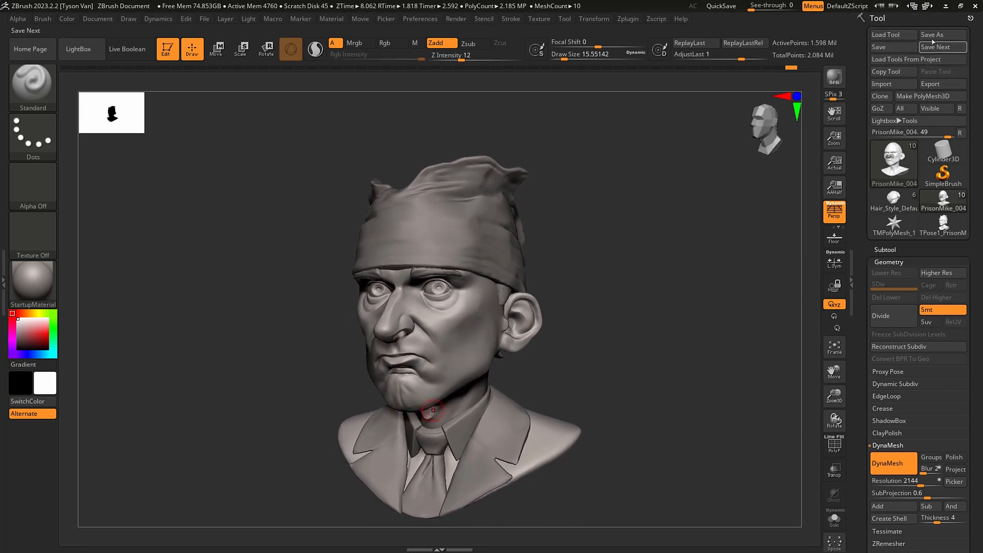
pyautogui.click(894, 46)
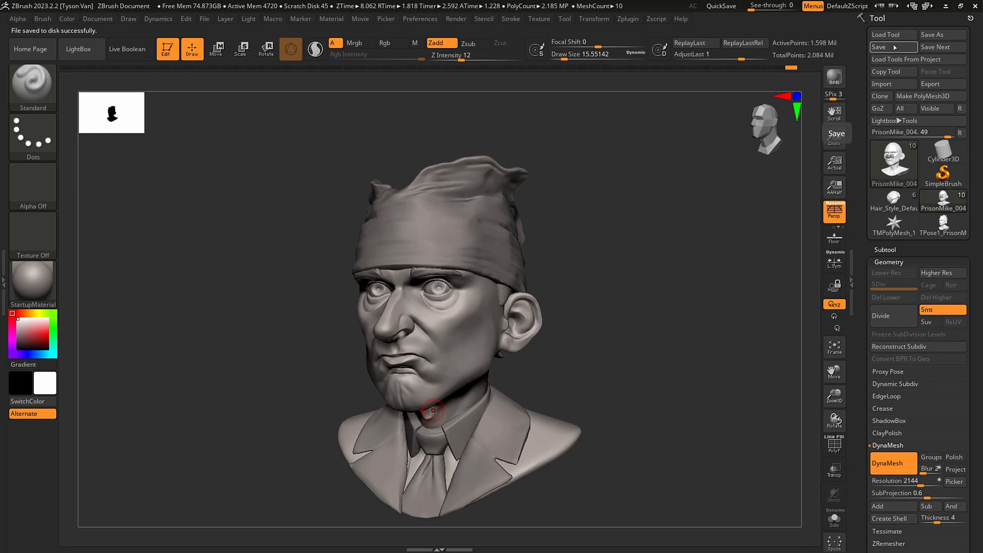
# Isolate the head mesh and enlarge the brush draw size to about 70.8.
pyautogui.keyDown('alt'); pyautogui.moveTo(520, 350); pyautogui.dragTo(542, 352); pyautogui.keyUp('alt')
pyautogui.click(835, 518)
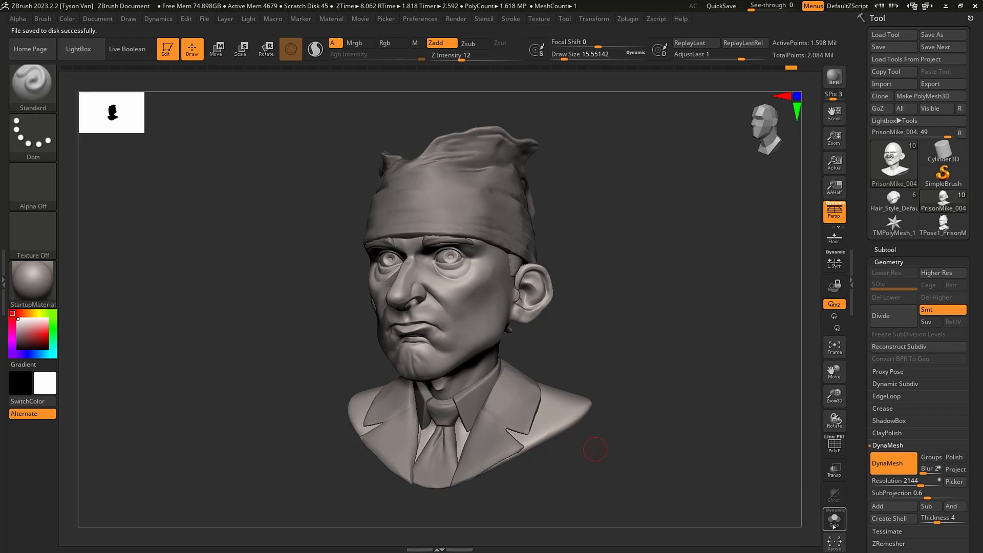
pyautogui.click(834, 525)
pyautogui.press('s')
pyautogui.moveTo(431, 469); pyautogui.dragTo(446, 470)
pyautogui.press('s')
pyautogui.press('s')
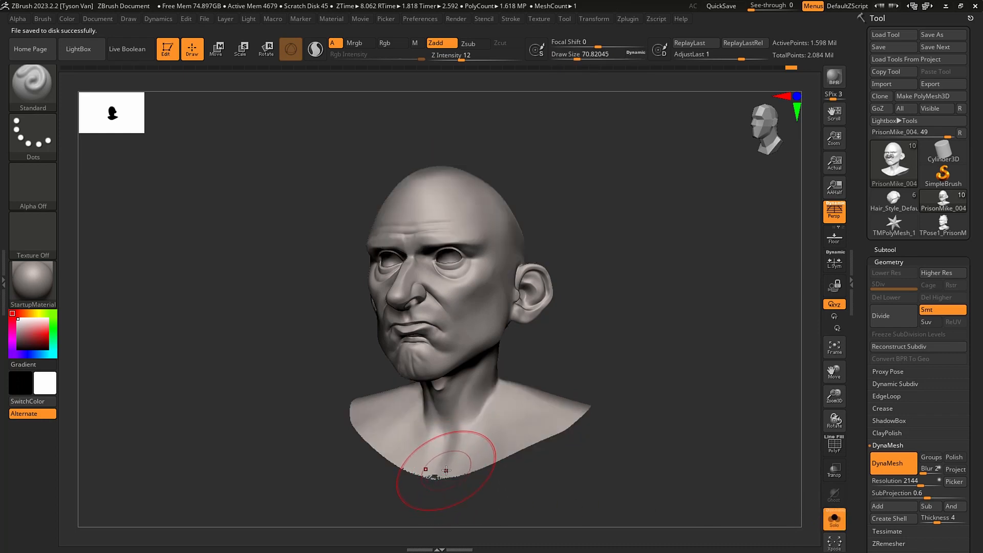
# Smooth the jagged lower edge of the chest and re-DynaMesh the head at resolution 2144.
pyautogui.press('shift')
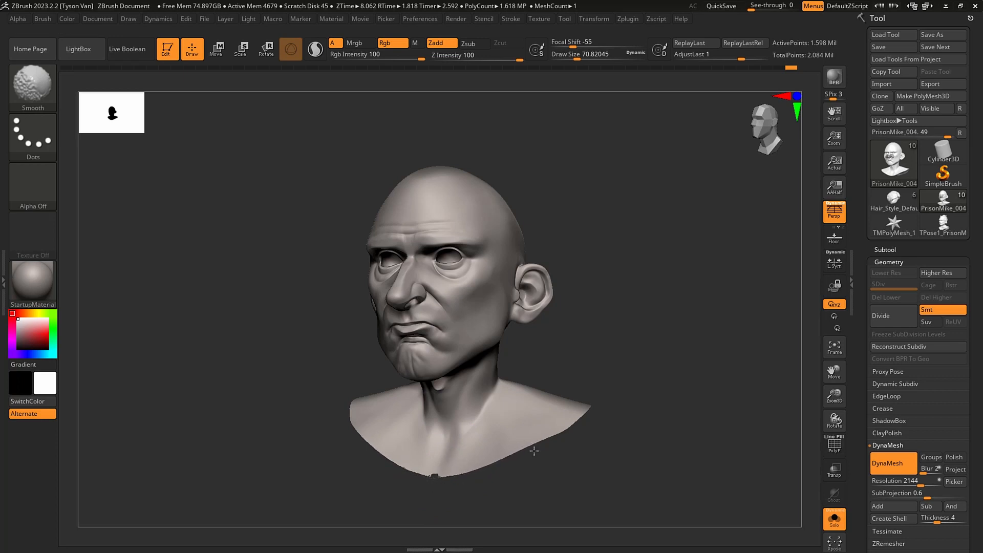
pyautogui.press('ctrl')
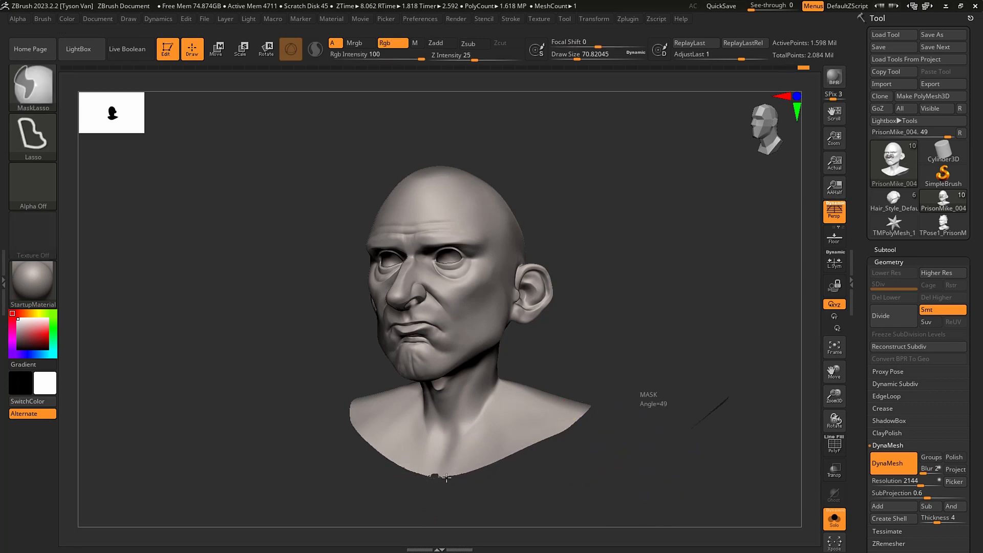
pyautogui.keyDown('alt'); pyautogui.moveTo(450, 472); pyautogui.dragTo(584, 480, button='right'); pyautogui.keyUp('alt')
pyautogui.press('shift')
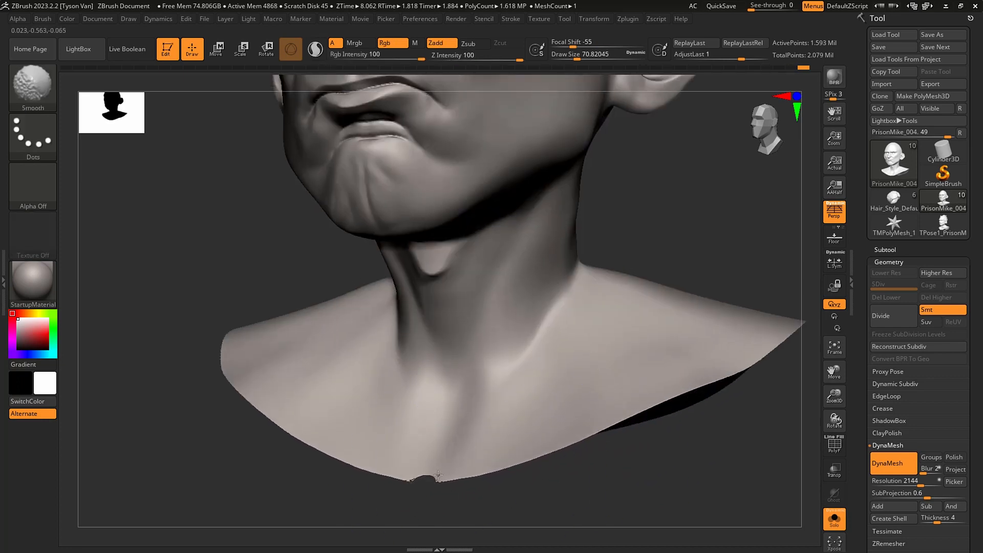
pyautogui.press('ctrl')
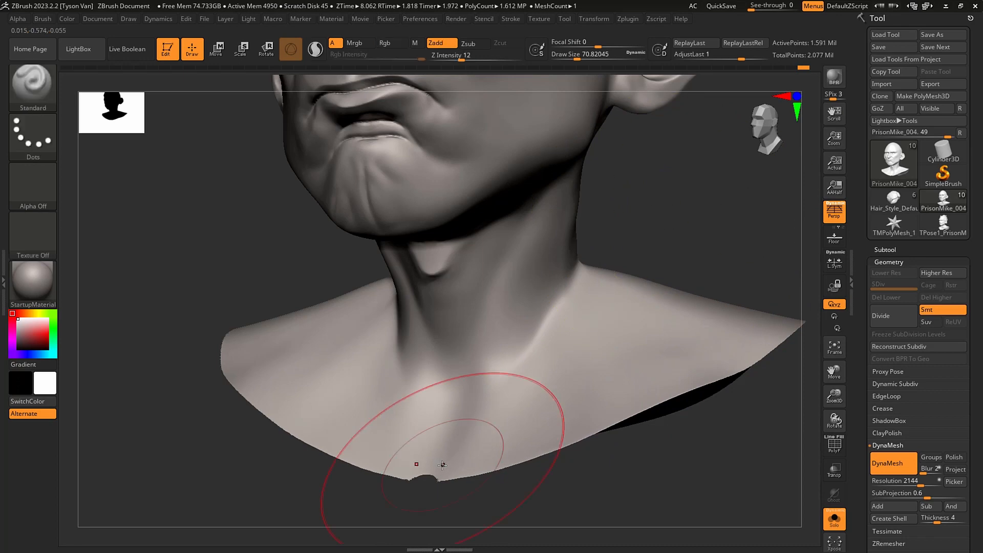
pyautogui.moveTo(449, 454)
pyautogui.keyDown('shift'); pyautogui.mouseDown()
pyautogui.moveTo(441, 467)
pyautogui.moveTo(574, 436)
pyautogui.mouseUp(); pyautogui.keyUp('shift')
# Thicken the chest's lower edge around the central notch with the Inflat brush at Z intensity 10 and smooth it.
pyautogui.press('b')
pyautogui.press('i')
pyautogui.press('n')
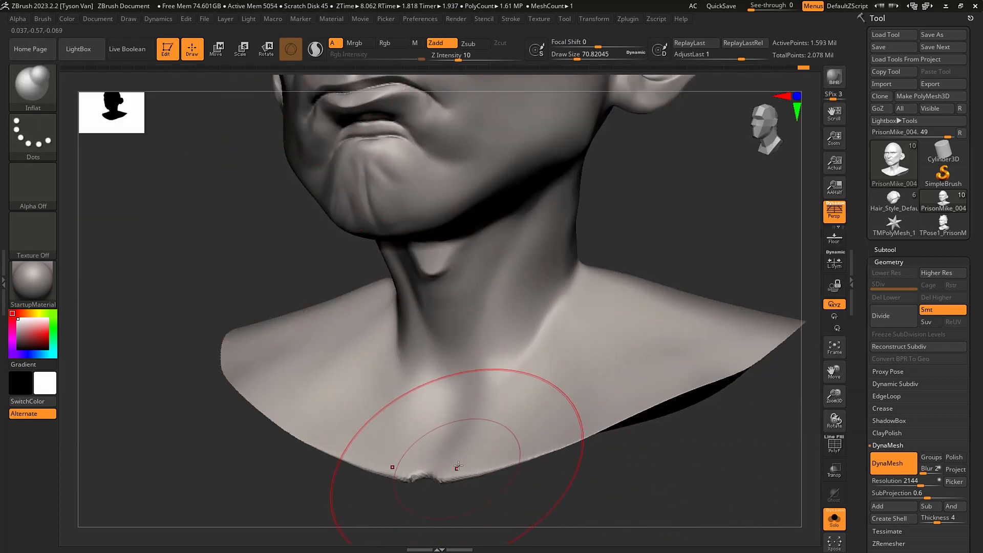
pyautogui.keyDown('shift'); pyautogui.moveTo(457, 468); pyautogui.dragTo(454, 471); pyautogui.keyUp('shift')
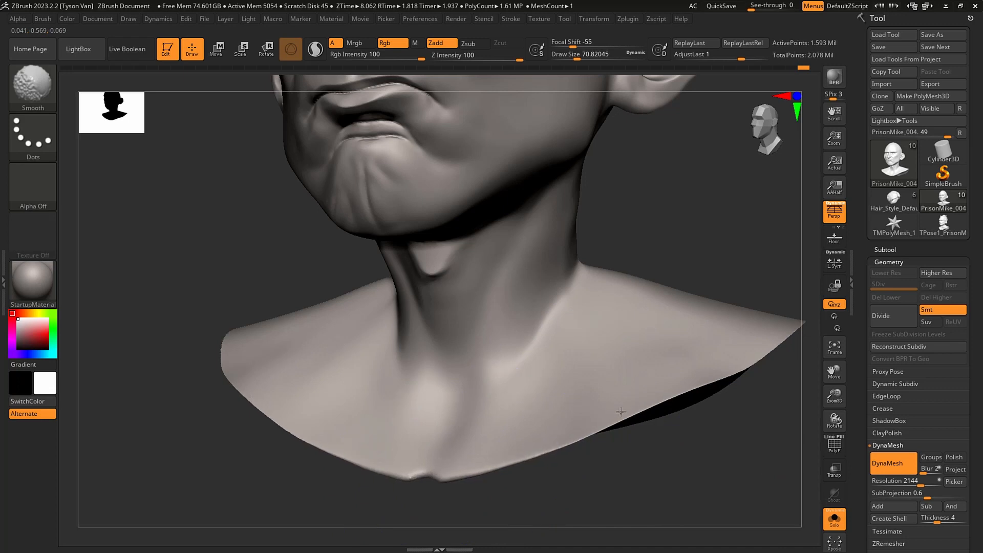
# Turn off the head's isolation to show the whole bust and save the tool file.
pyautogui.moveTo(570, 434)
pyautogui.keyDown('ctrl'); pyautogui.mouseDown(button='right')
pyautogui.moveTo(599, 454)
pyautogui.moveTo(534, 446)
pyautogui.mouseUp(button='right'); pyautogui.keyUp('ctrl')
pyautogui.click(833, 525)
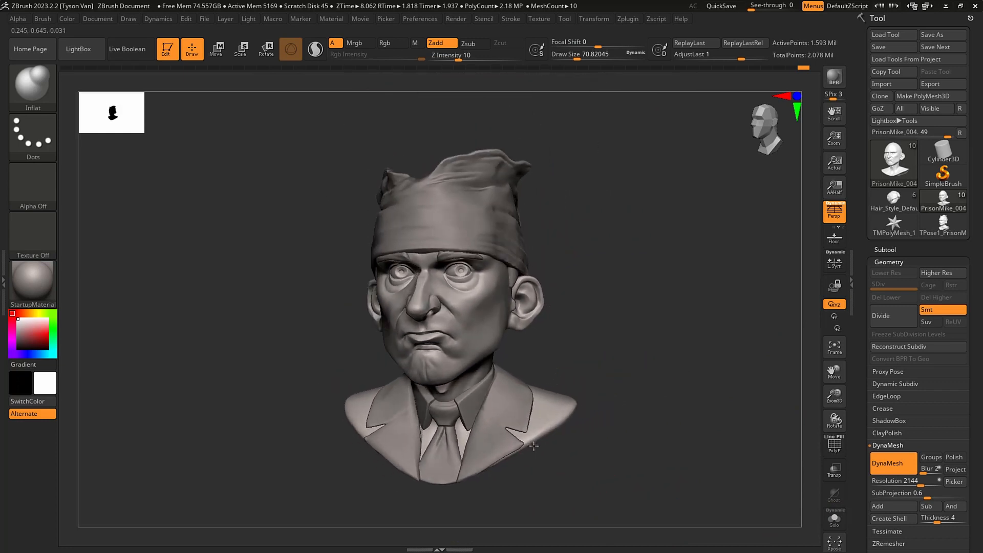
pyautogui.click(884, 46)
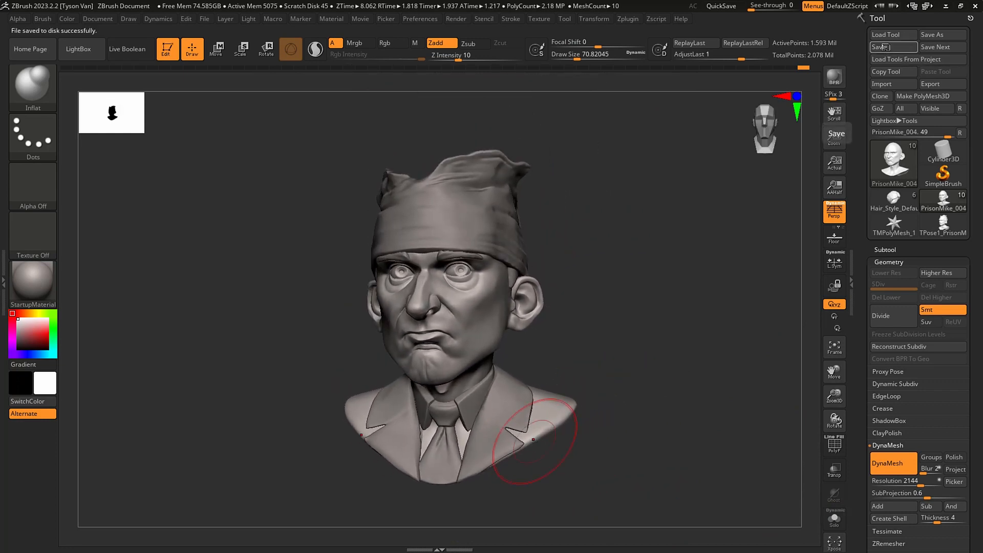
# Choose the SkinShade4 material and paint it onto the eyeballs using the Standard brush with only M active and Zadd off.
pyautogui.click(32, 286)
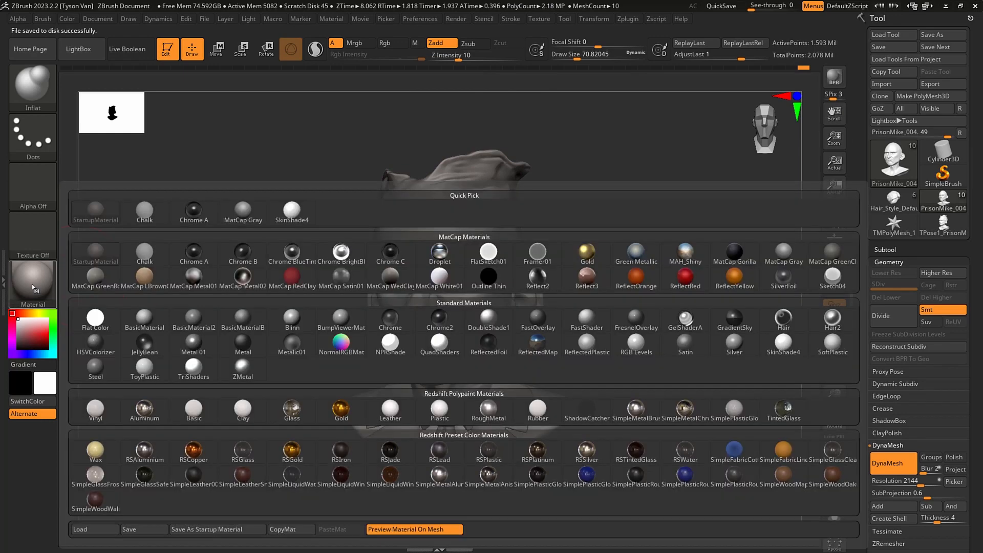
pyautogui.click(292, 210)
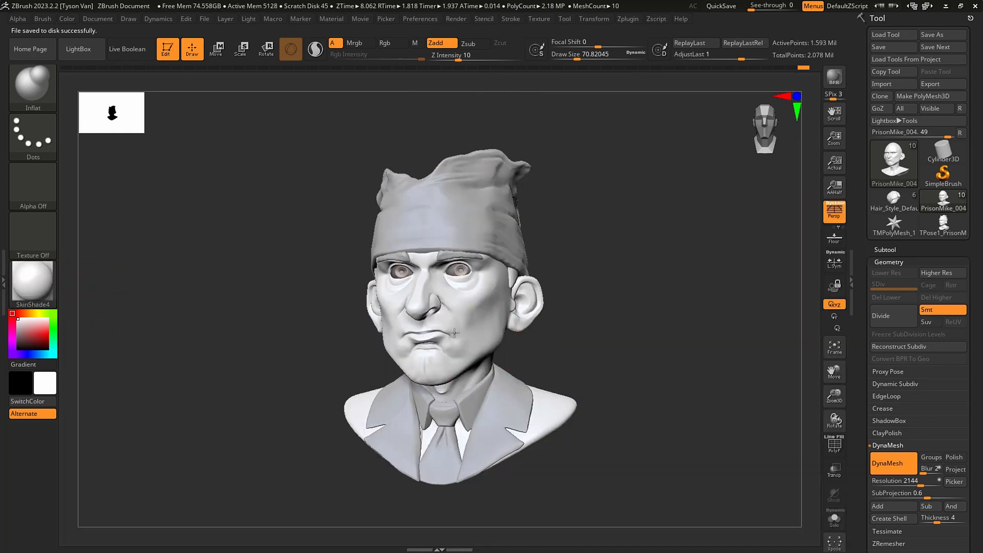
pyautogui.keyDown('alt'); pyautogui.click(460, 273); pyautogui.keyUp('alt')
pyautogui.scroll(3, 476, 279)
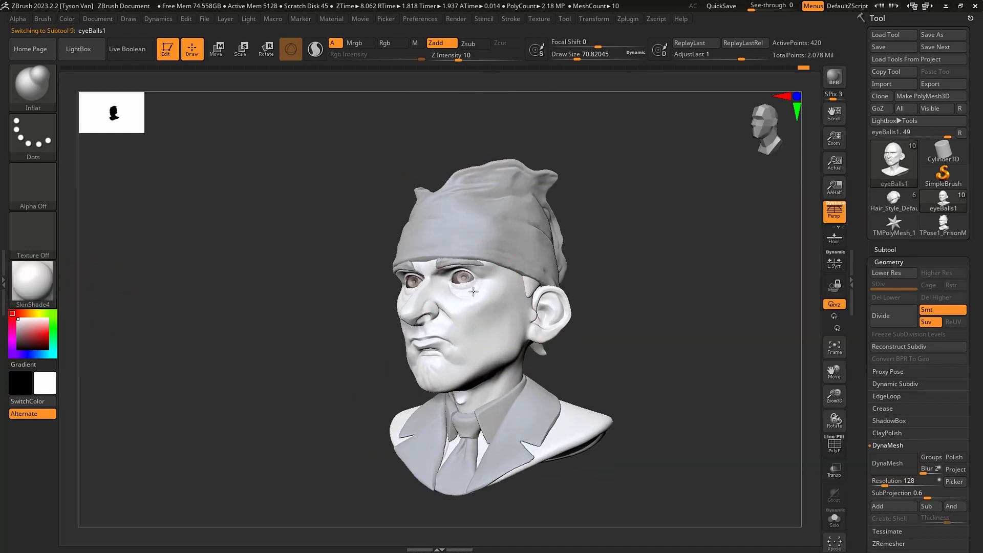
pyautogui.press('b')
pyautogui.press('s')
pyautogui.press('t')
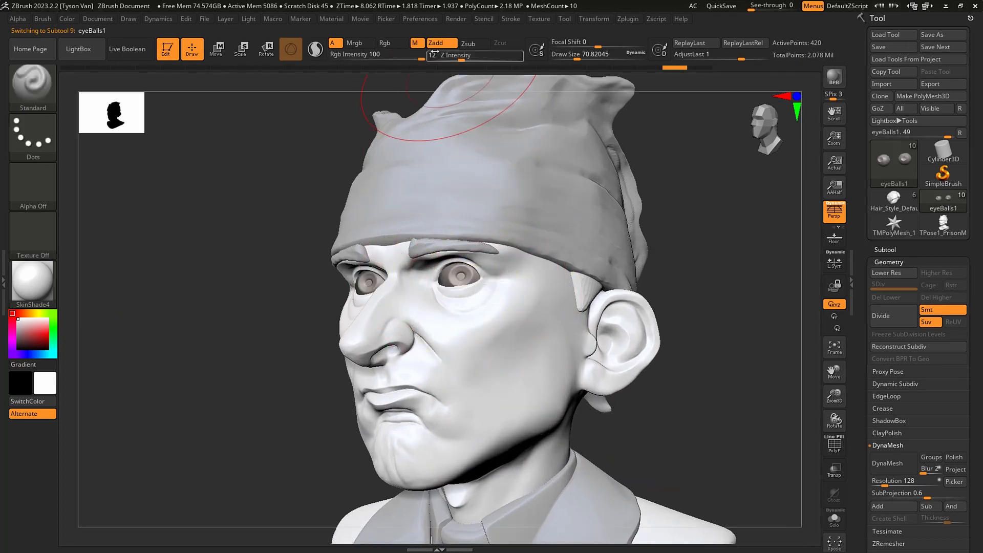
pyautogui.click(441, 44)
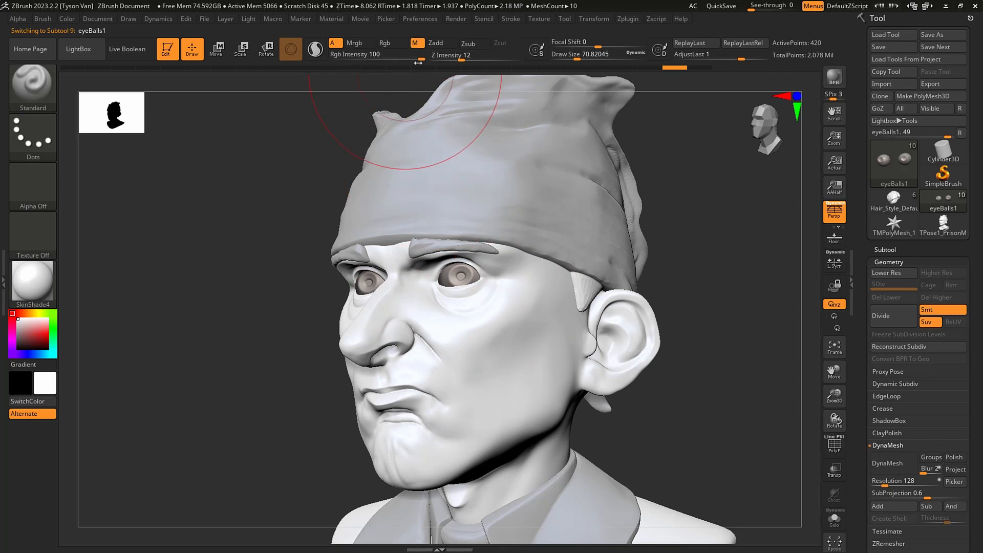
pyautogui.moveTo(454, 265); pyautogui.dragTo(469, 259)
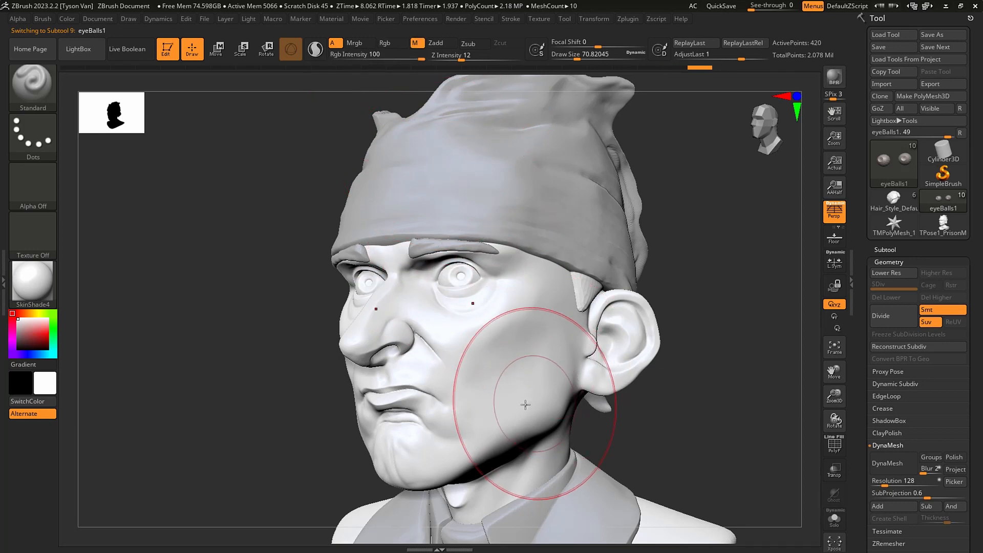
# Select the head subtool, choose a pale pink of R 208, G 175, B 164, and fill the head in material-only mode.
pyautogui.keyDown('alt'); pyautogui.click(512, 374); pyautogui.keyUp('alt')
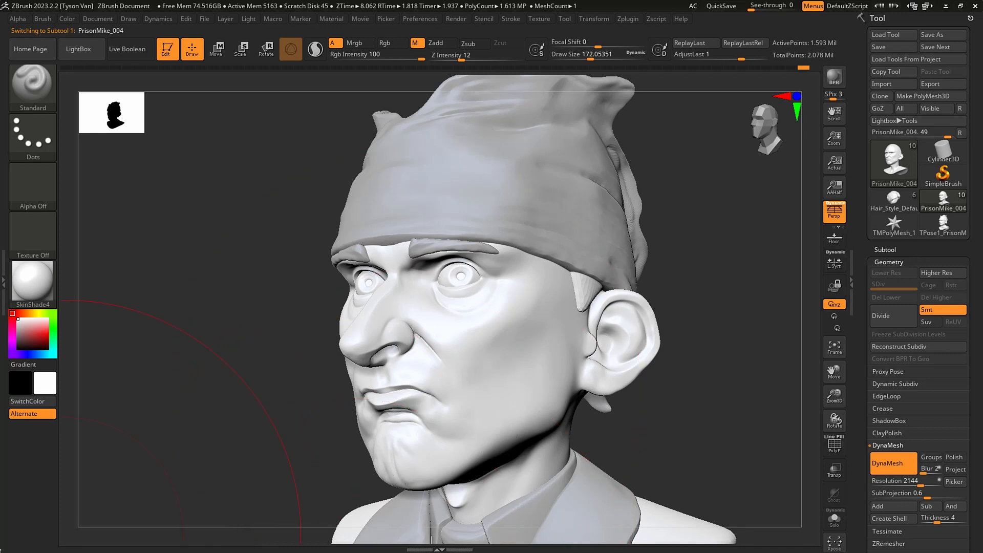
pyautogui.moveTo(18, 310)
pyautogui.mouseDown()
pyautogui.moveTo(37, 334)
pyautogui.moveTo(23, 315)
pyautogui.moveTo(26, 327)
pyautogui.mouseUp()
pyautogui.click(20, 313)
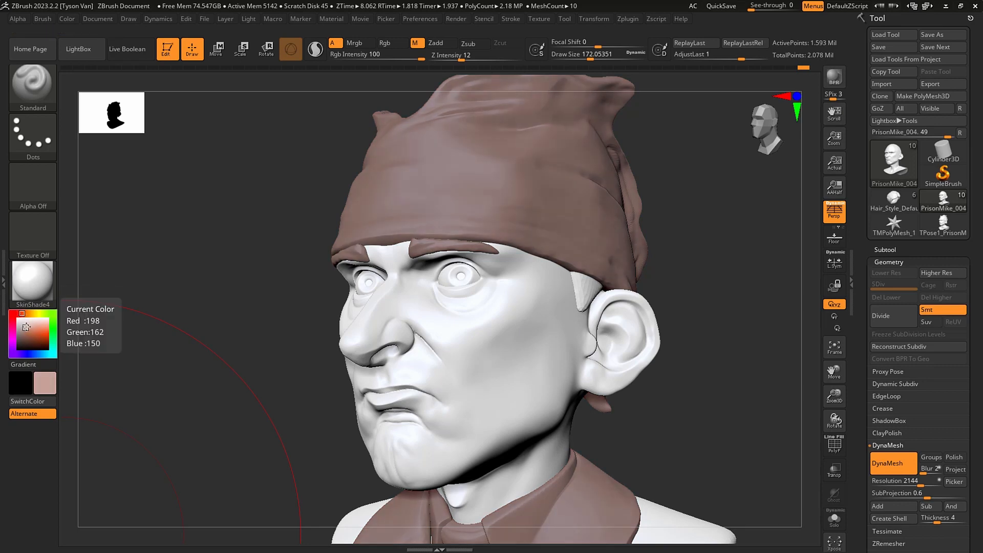
pyautogui.moveTo(26, 327); pyautogui.dragTo(27, 326)
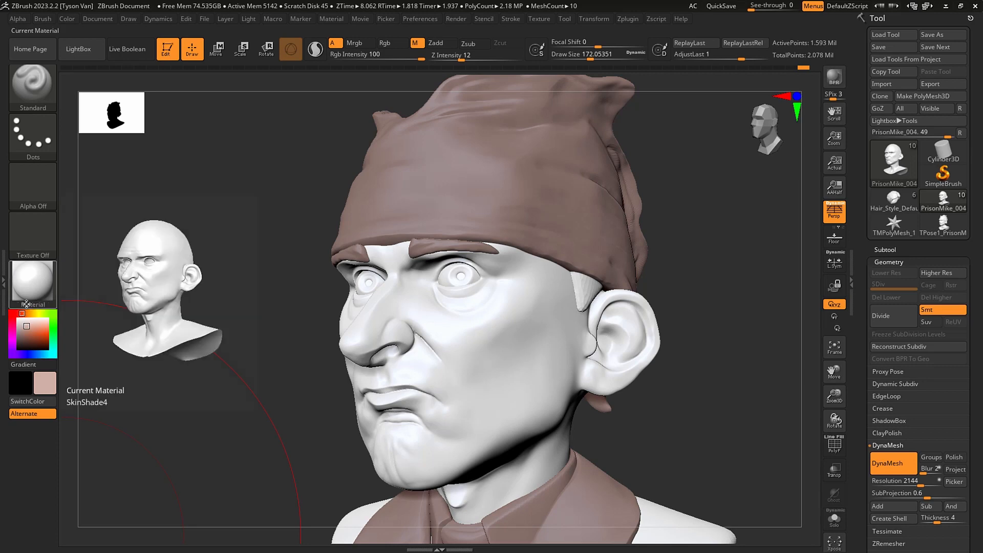
pyautogui.click(66, 19)
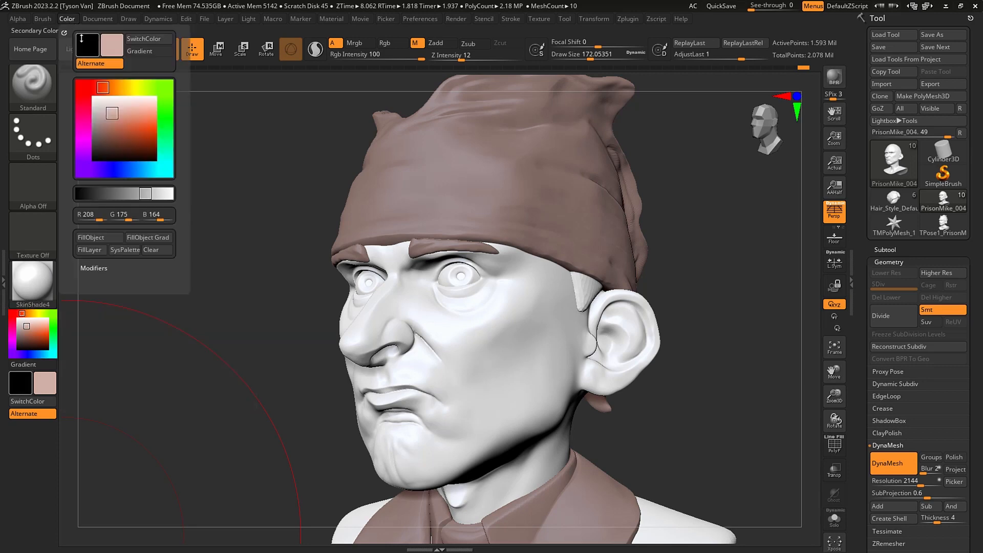
pyautogui.click(96, 238)
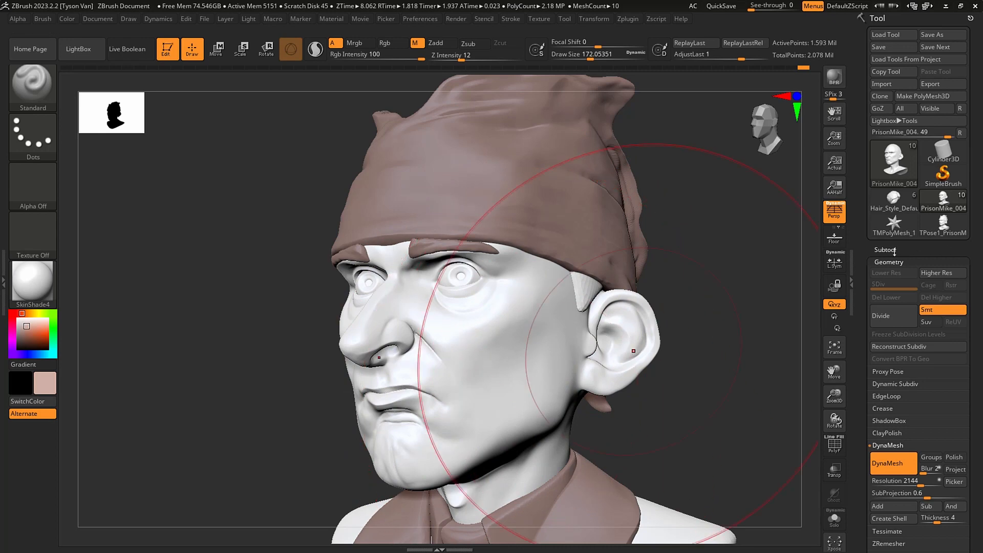
# Isolate the head, switch to Rgb mode, and fill it with the pale pink.
pyautogui.click(835, 519)
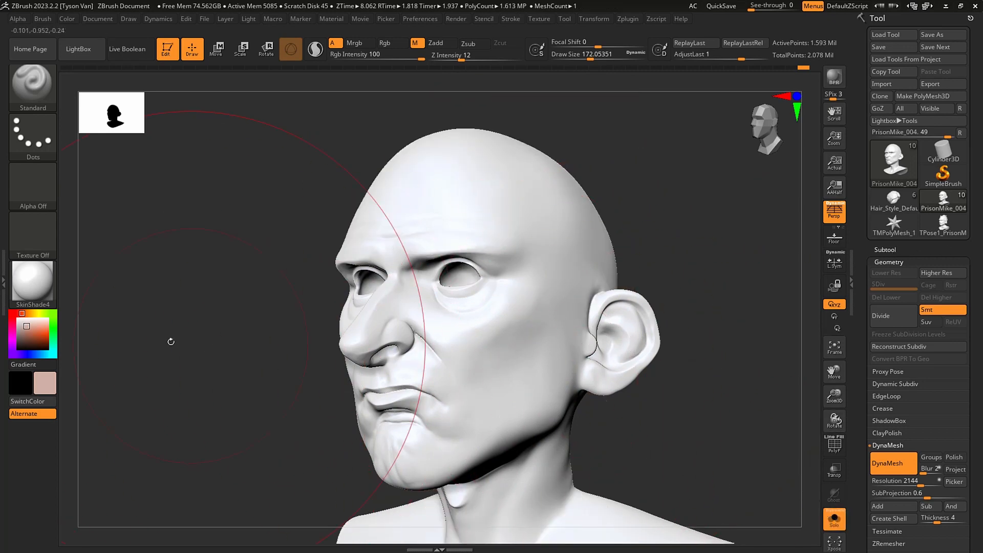
pyautogui.click(405, 42)
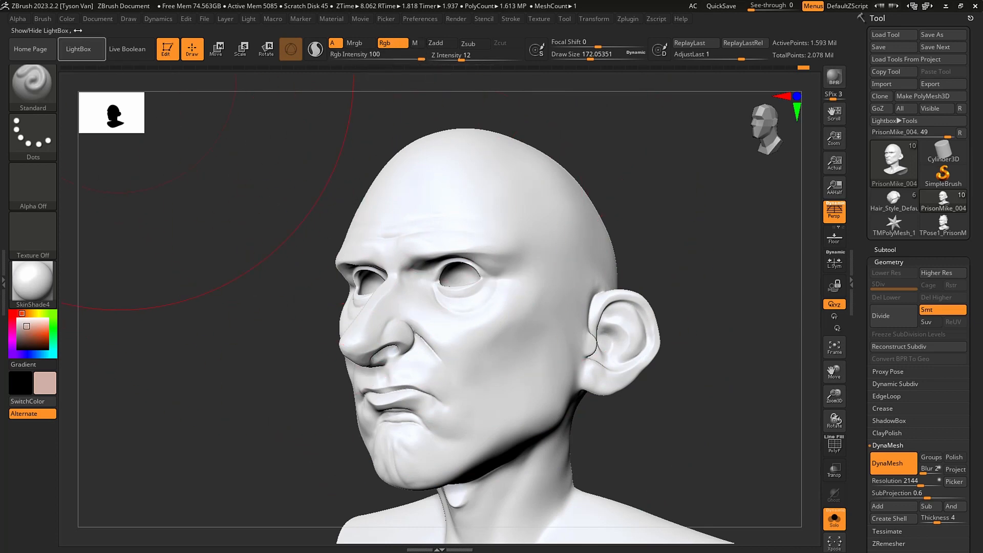
pyautogui.click(67, 18)
pyautogui.click(91, 237)
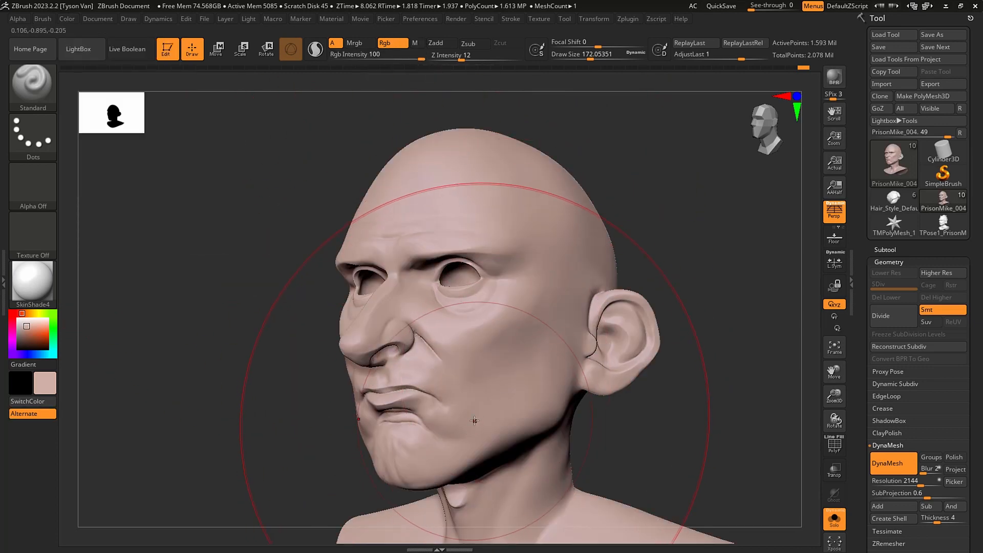
# Fill the head with a tan of R 199, G 153, B 125, and refill it with a slightly lighter tan.
pyautogui.click(31, 328)
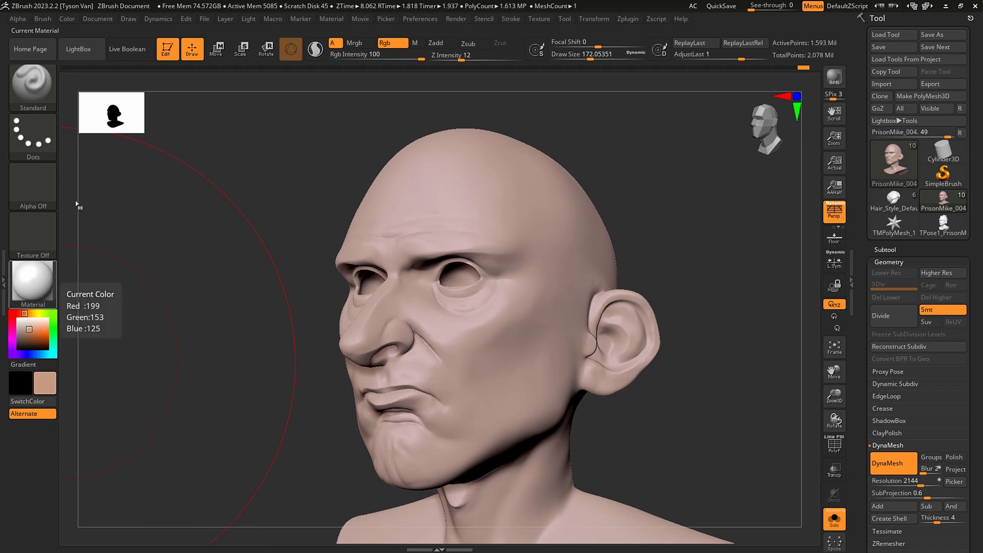
pyautogui.click(67, 18)
pyautogui.click(111, 238)
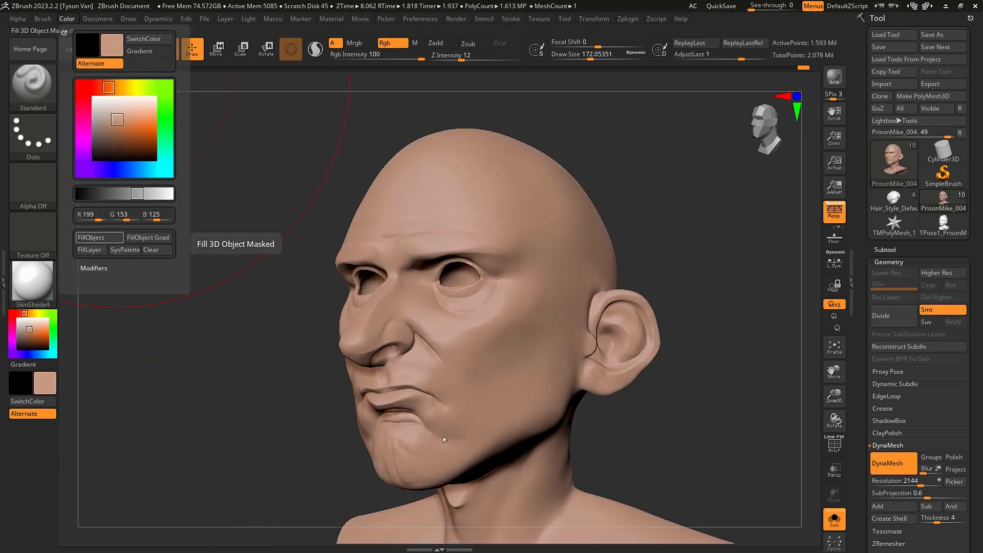
pyautogui.click(28, 327)
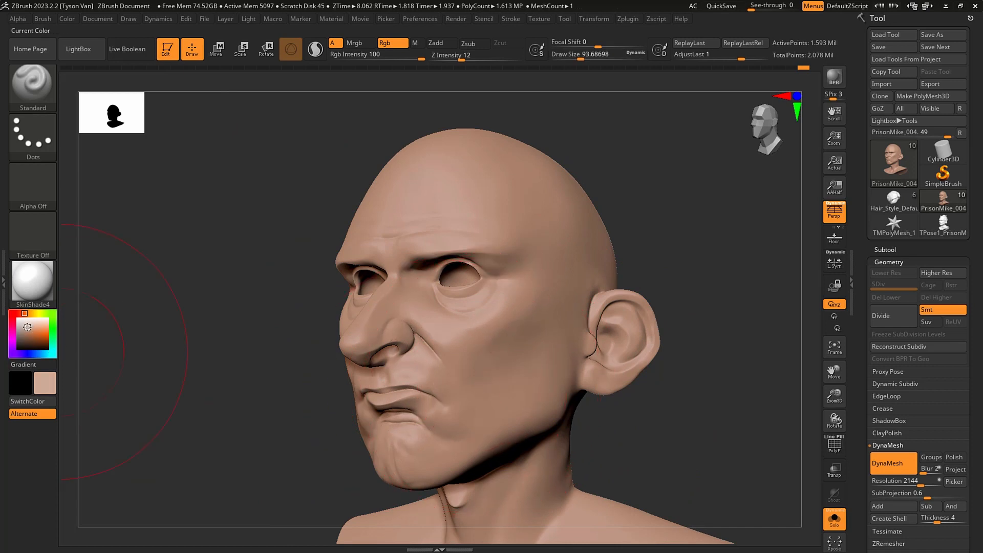
pyautogui.click(67, 18)
pyautogui.click(111, 237)
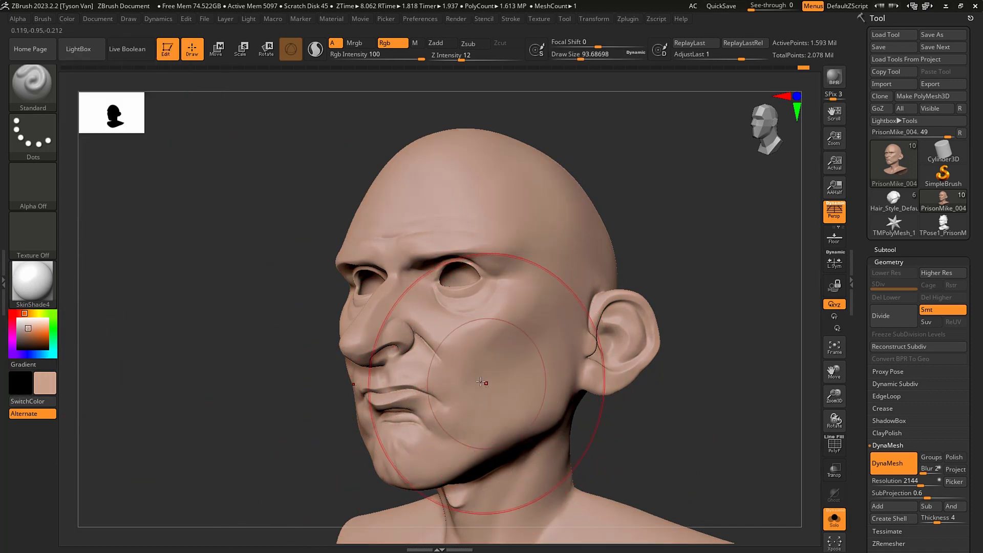
# Paint the nose with a muted red at Rgb Intensity 19 and a draw size of about 46.
pyautogui.keyDown('alt'); pyautogui.moveTo(485, 382); pyautogui.dragTo(459, 341, button='right'); pyautogui.keyUp('alt')
pyautogui.moveTo(25, 313); pyautogui.dragTo(18, 313)
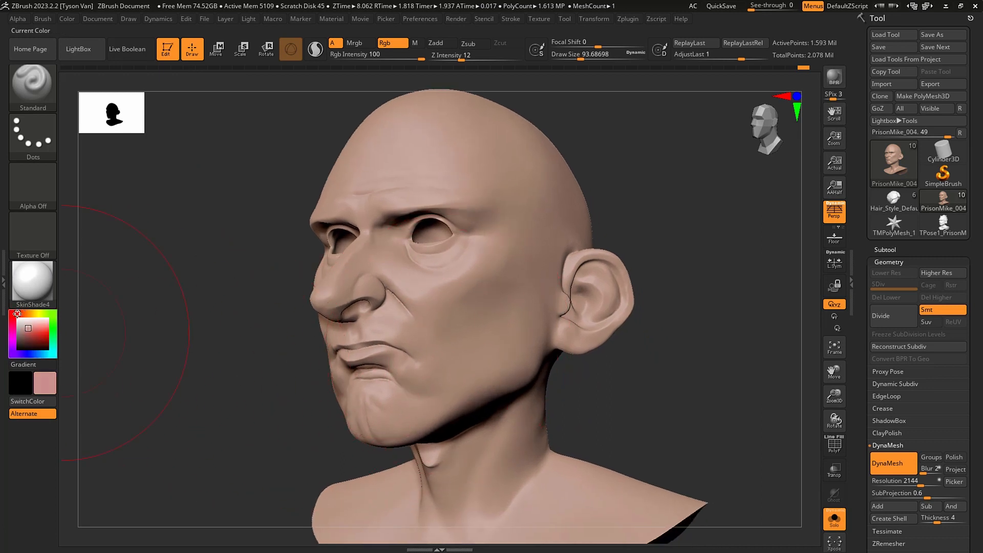
pyautogui.click(28, 333)
pyautogui.moveTo(387, 50); pyautogui.dragTo(366, 54)
pyautogui.press('s')
pyautogui.moveTo(360, 283); pyautogui.dragTo(344, 282)
pyautogui.press('s')
pyautogui.moveTo(367, 53); pyautogui.dragTo(371, 53)
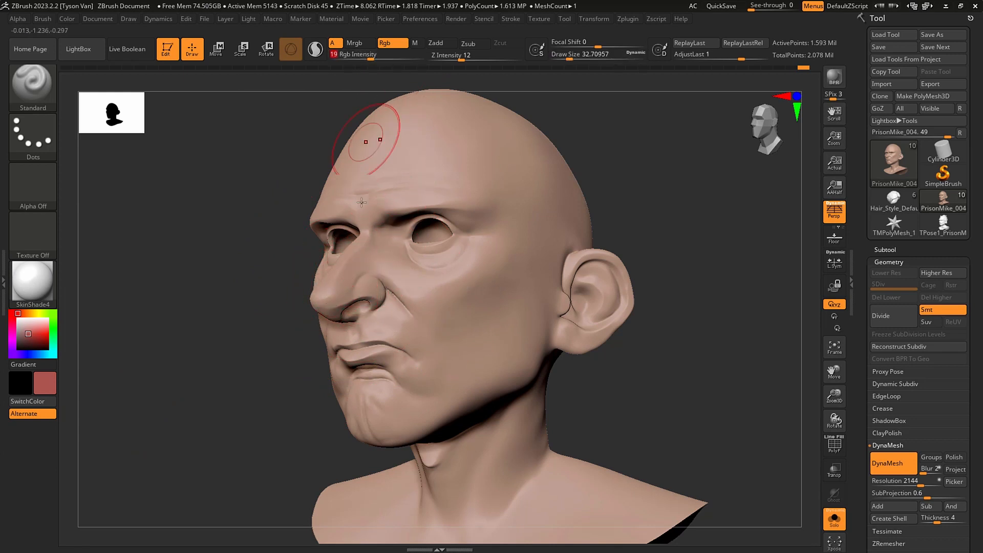
pyautogui.moveTo(364, 286)
pyautogui.mouseDown()
pyautogui.moveTo(383, 283)
pyautogui.moveTo(355, 280)
pyautogui.mouseUp()
pyautogui.press('s')
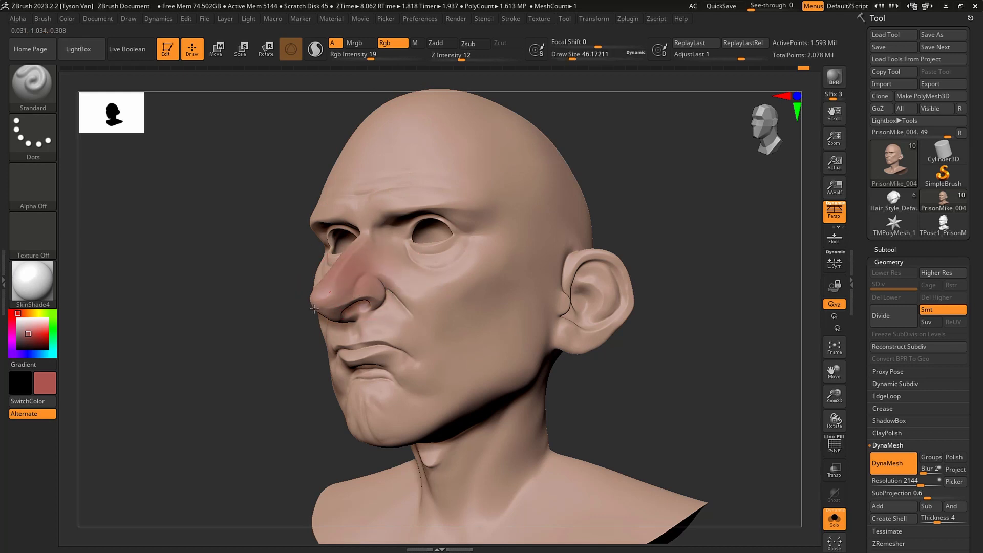
# Paint the lips with a dark crimson at a draw size of about 6.6.
pyautogui.keyDown('ctrl'); pyautogui.moveTo(355, 299); pyautogui.dragTo(417, 373, button='right'); pyautogui.keyUp('ctrl')
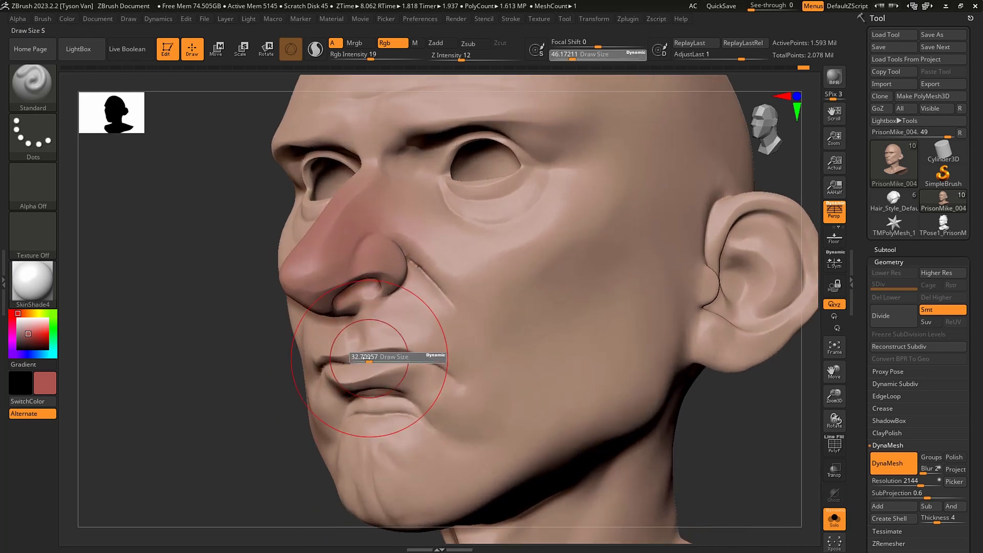
pyautogui.click(31, 337)
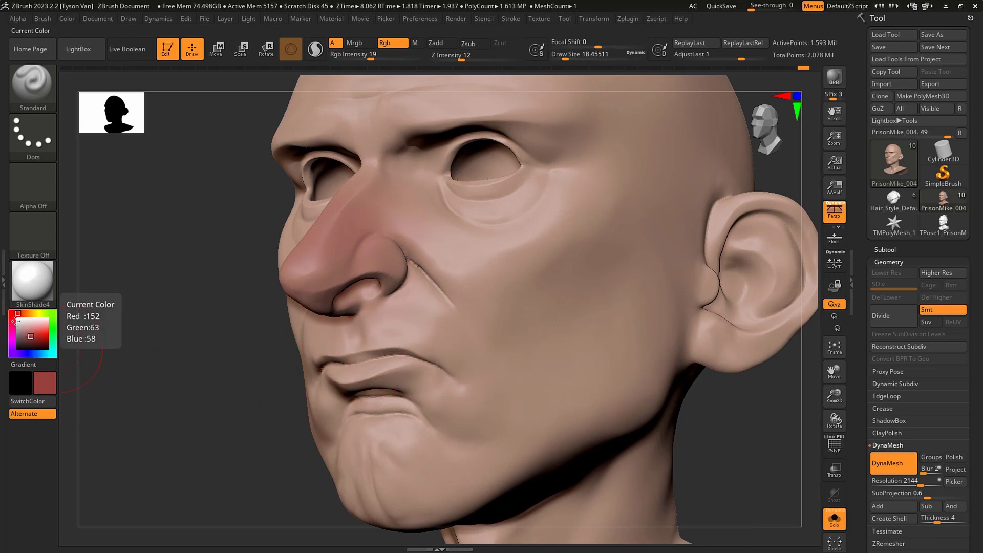
pyautogui.click(13, 320)
pyautogui.press('s')
pyautogui.moveTo(375, 372); pyautogui.dragTo(362, 371)
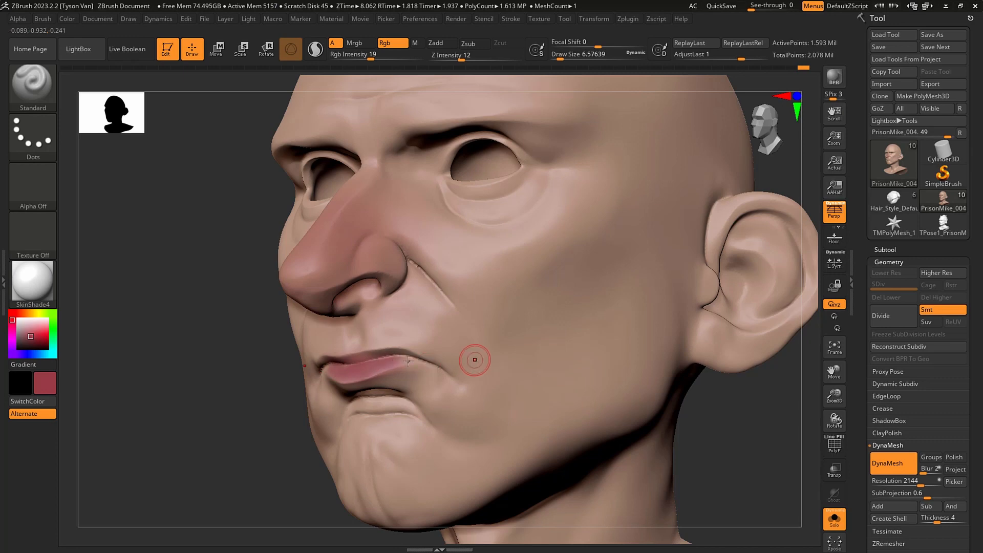
pyautogui.moveTo(475, 358)
pyautogui.keyDown('ctrl'); pyautogui.mouseDown(button='right')
pyautogui.moveTo(457, 367)
pyautogui.moveTo(482, 349)
pyautogui.mouseUp(button='right'); pyautogui.keyUp('ctrl')
pyautogui.keyDown('ctrl'); pyautogui.moveTo(469, 383); pyautogui.dragTo(456, 364, button='right'); pyautogui.keyUp('ctrl')
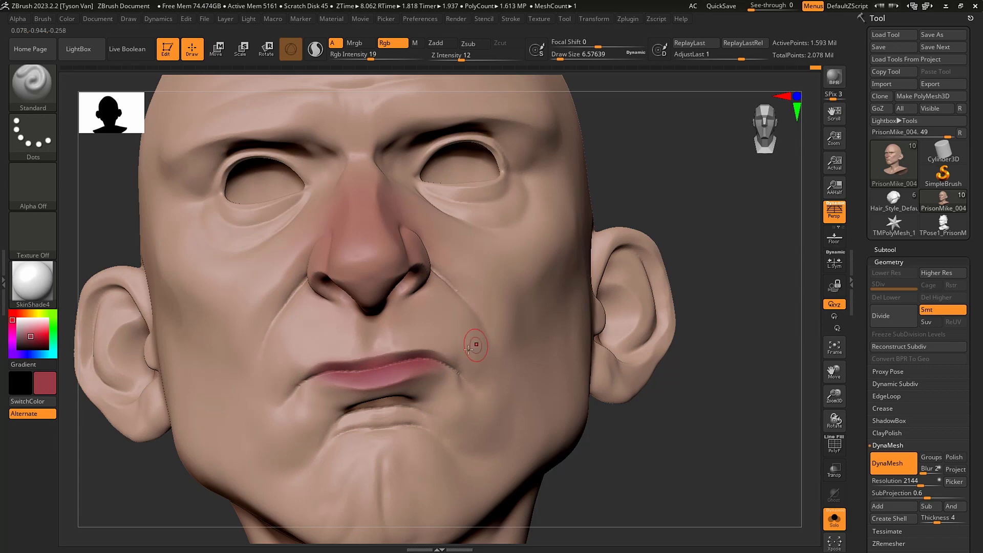
# Tint the skin between the nose and upper lip with a dusty mauve, varying the draw size between about 9 and 22.
pyautogui.moveTo(476, 345); pyautogui.dragTo(415, 361, button='right')
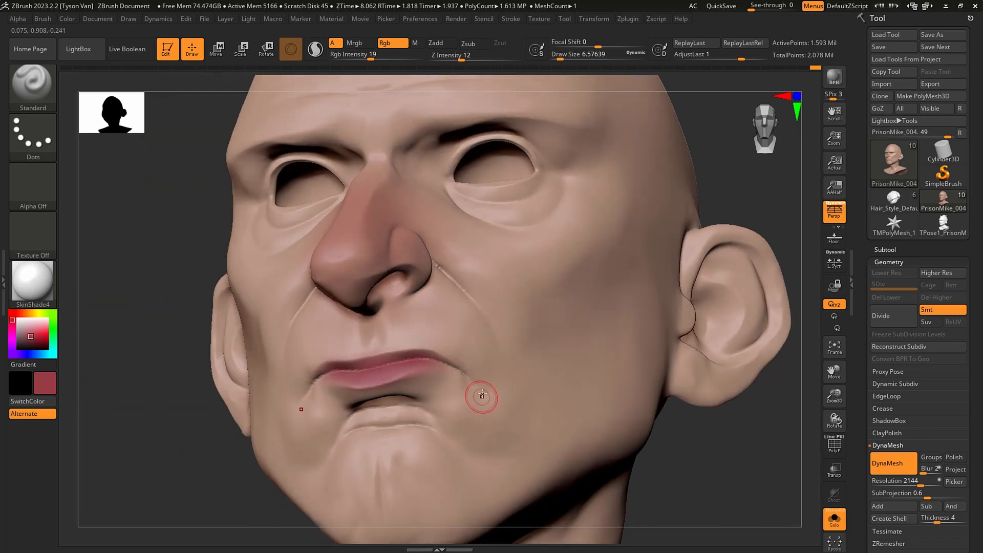
pyautogui.moveTo(503, 402); pyautogui.dragTo(466, 396, button='right')
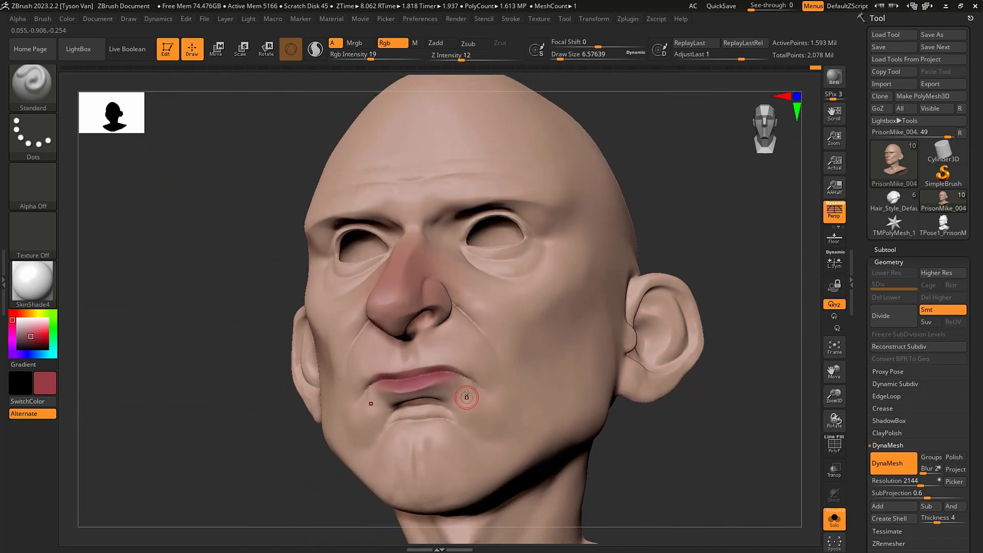
pyautogui.click(22, 335)
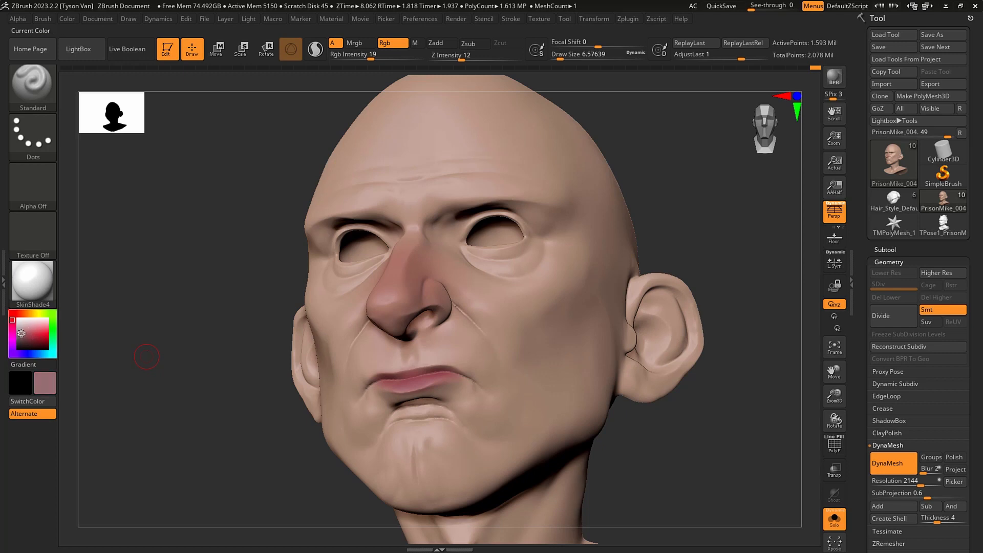
pyautogui.press('s')
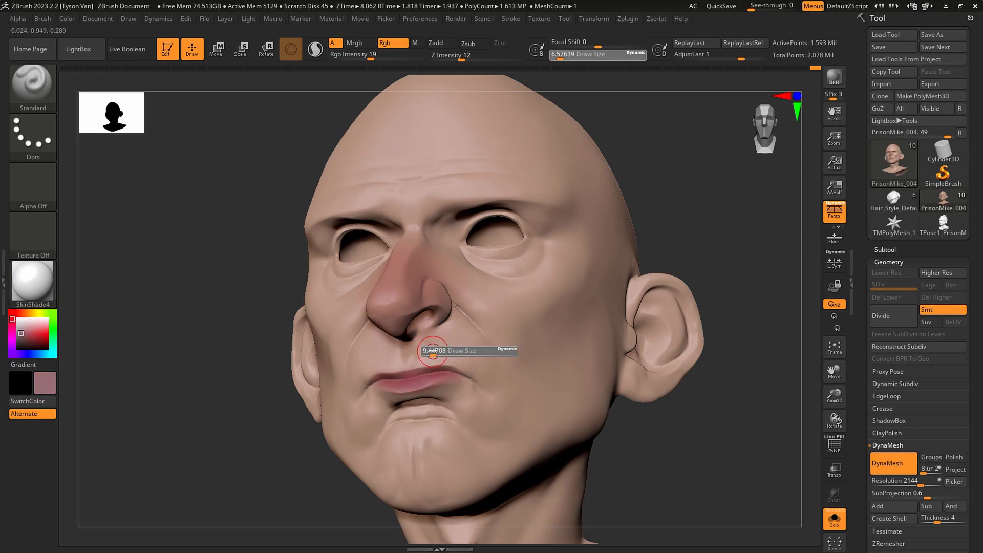
pyautogui.moveTo(427, 344); pyautogui.dragTo(435, 349)
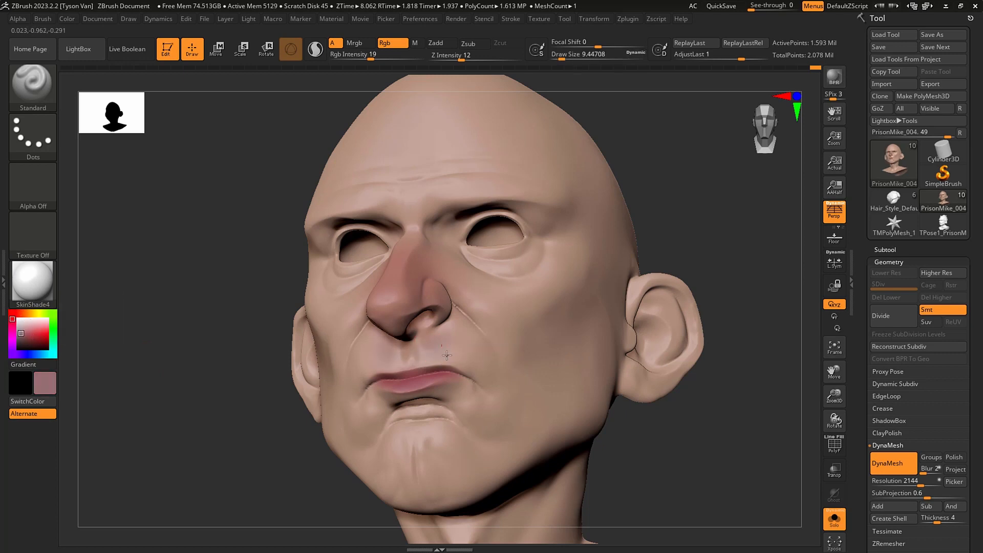
pyautogui.press('s')
pyautogui.moveTo(472, 364); pyautogui.dragTo(484, 361)
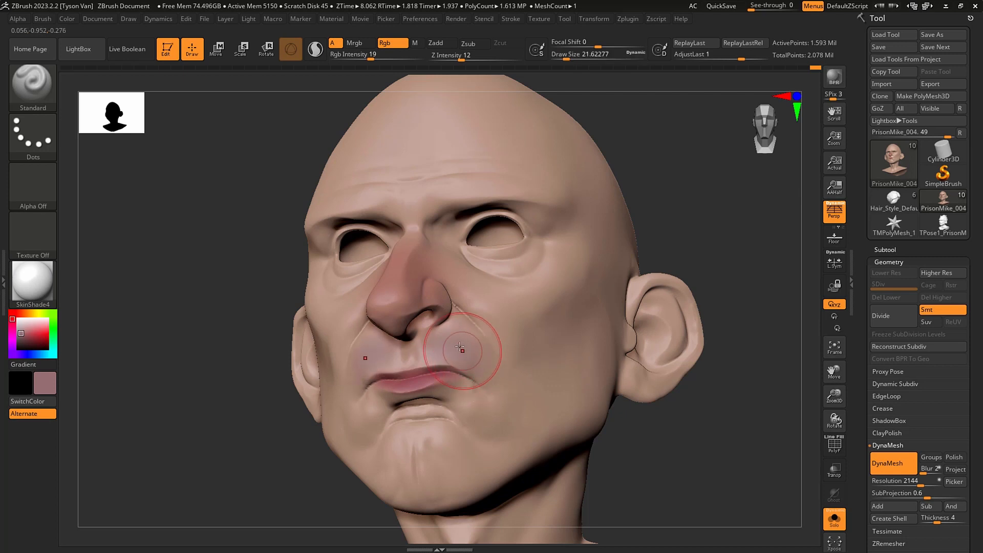
pyautogui.press('s')
pyautogui.moveTo(443, 336); pyautogui.dragTo(435, 337)
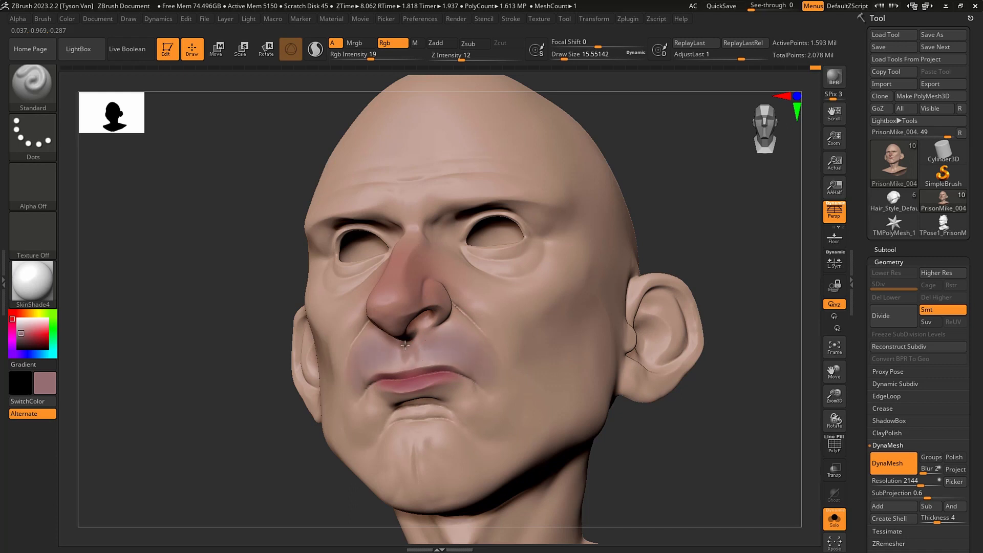
# Tint the chin and lower jaw with the dusty mauve at Rgb Intensity 30 and a draw size of about 22.
pyautogui.press('s')
pyautogui.moveTo(500, 378); pyautogui.dragTo(515, 379)
pyautogui.moveTo(470, 463); pyautogui.dragTo(496, 377)
pyautogui.click(381, 55)
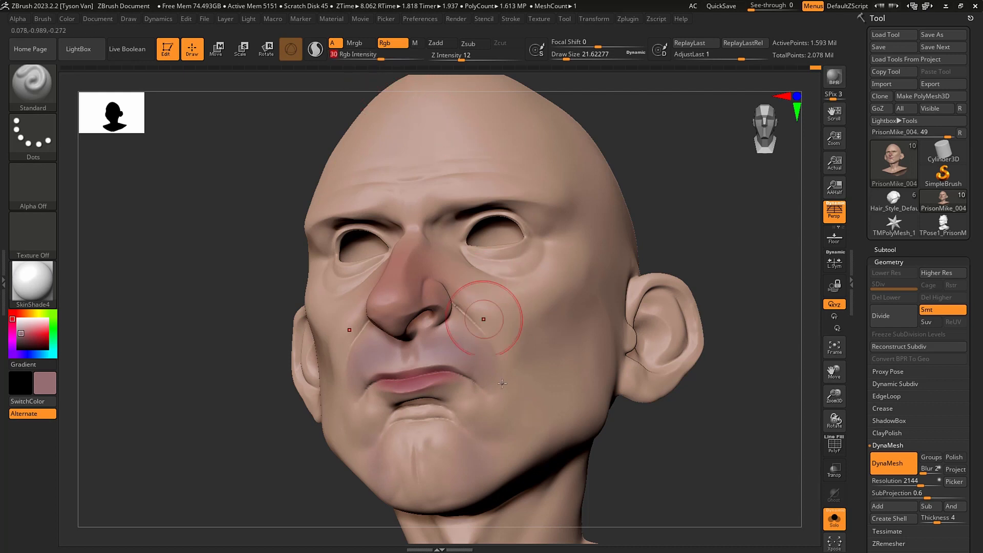
pyautogui.moveTo(477, 467)
pyautogui.mouseDown()
pyautogui.moveTo(477, 440)
pyautogui.moveTo(429, 433)
pyautogui.moveTo(442, 418)
pyautogui.mouseUp()
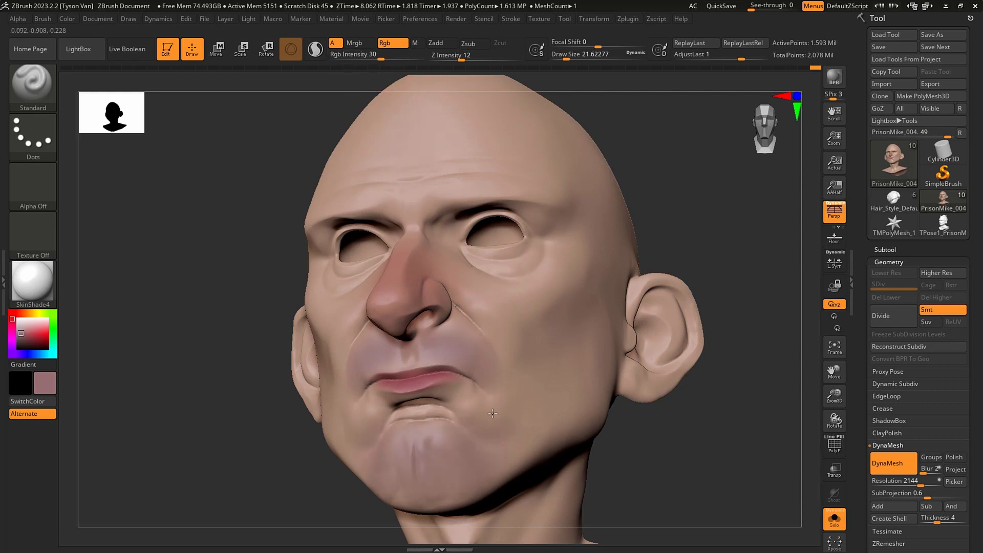
# Show all subtools again and extend the mauve beard shadow along the jaw and mouth corner, reducing the draw size to about 14.
pyautogui.moveTo(516, 417); pyautogui.dragTo(509, 450, button='right')
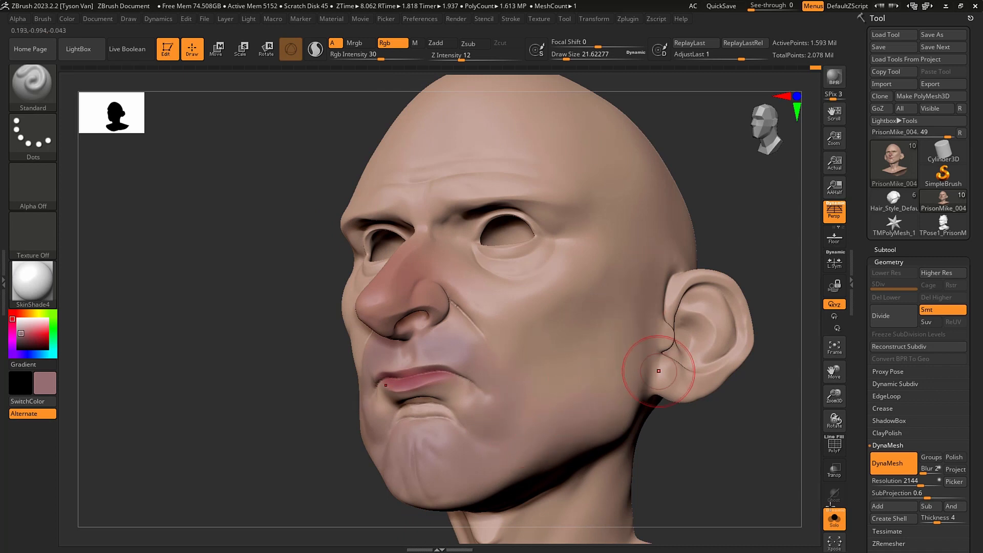
pyautogui.hotkey('shift', 's')
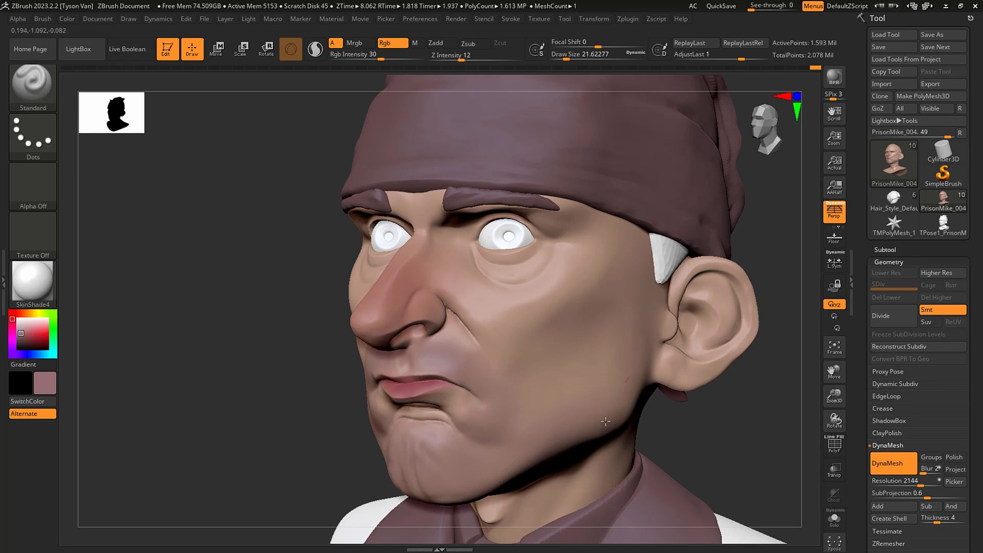
pyautogui.moveTo(498, 472); pyautogui.dragTo(478, 491, button='right')
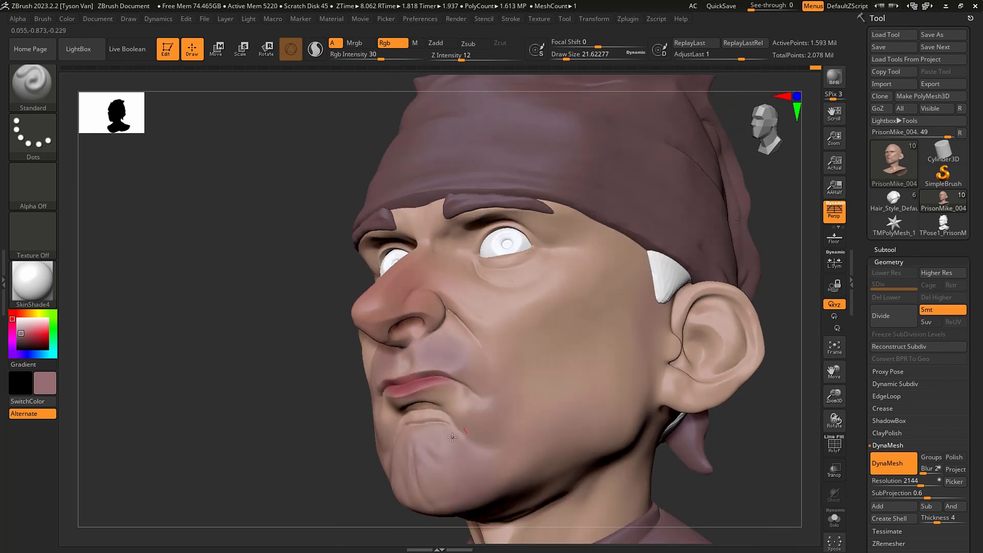
pyautogui.press('s')
pyautogui.moveTo(446, 400); pyautogui.dragTo(436, 394)
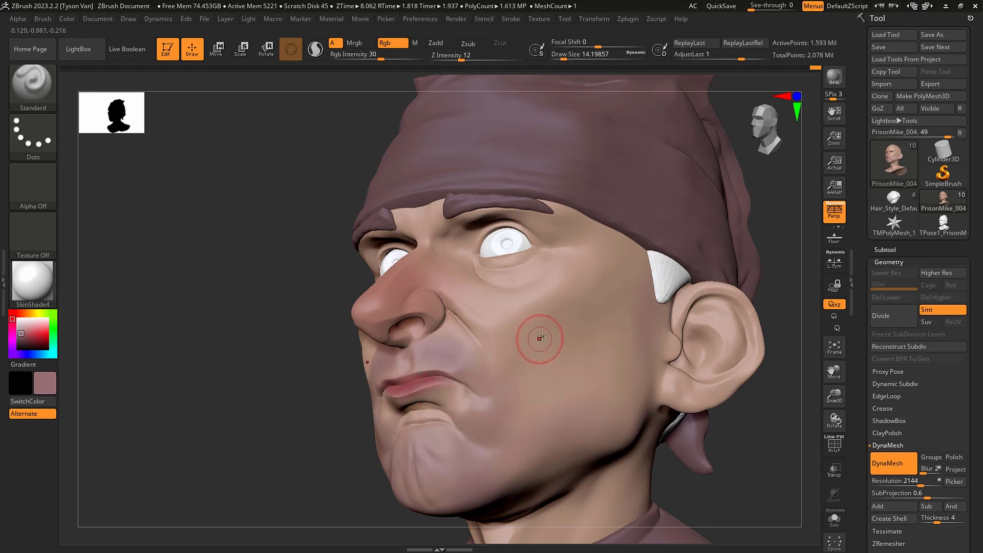
# Sample the skin color, adjust it to a light peach, and raise the Rgb Intensity to 100.
pyautogui.press('c')
pyautogui.click(26, 325)
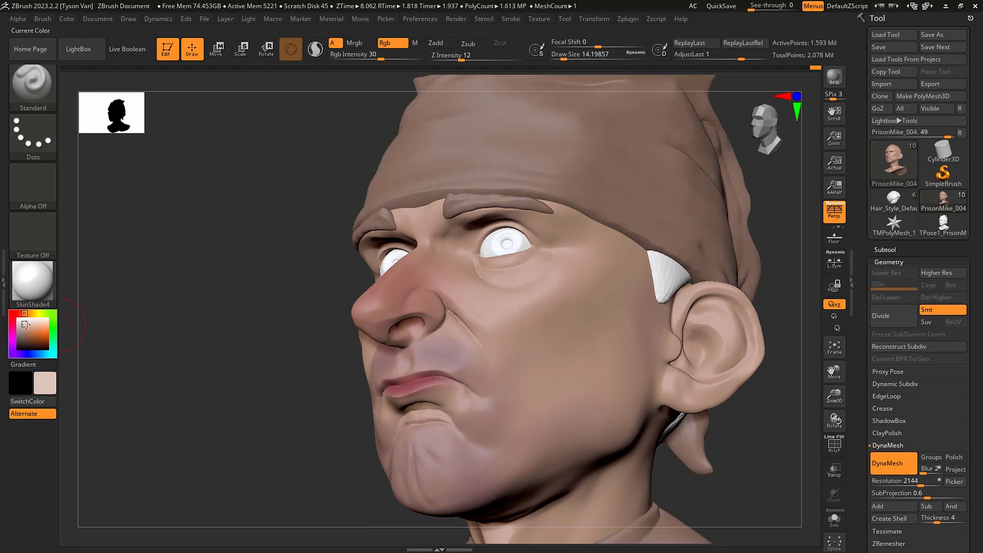
pyautogui.click(28, 327)
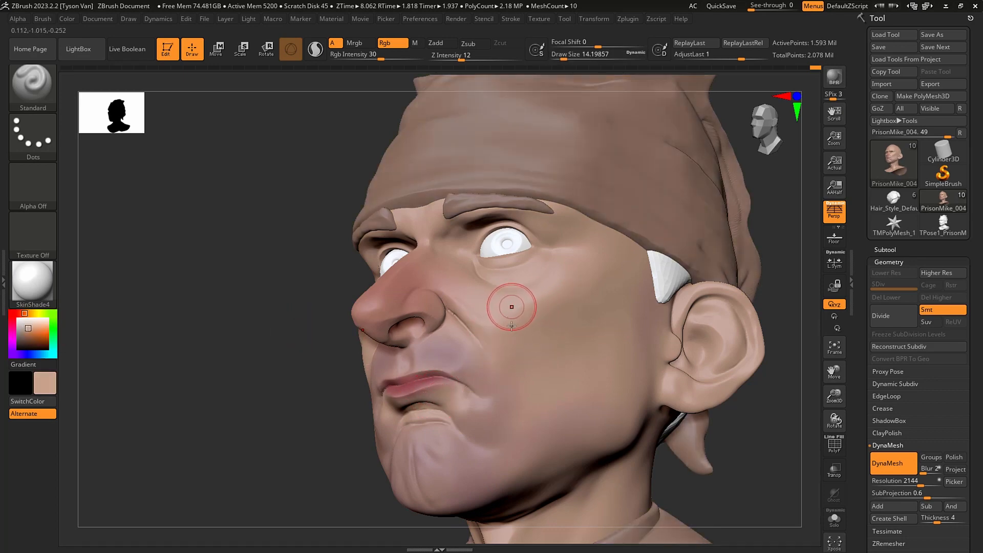
pyautogui.write('i86')
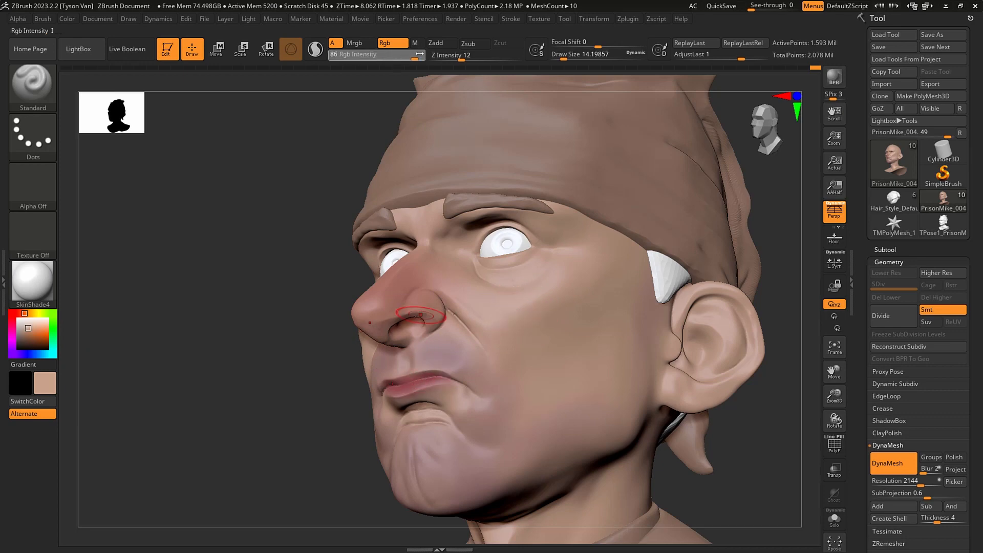
pyautogui.moveTo(419, 54); pyautogui.dragTo(431, 54)
# Paint a thin light peach edge beneath the lower lip with the draw size reduced to about 4.3, undoing the stray stroke.
pyautogui.keyDown('ctrl'); pyautogui.moveTo(440, 402); pyautogui.dragTo(423, 389, button='right'); pyautogui.keyUp('ctrl')
pyautogui.press('s')
pyautogui.moveTo(421, 388)
pyautogui.mouseDown()
pyautogui.moveTo(375, 398)
pyautogui.moveTo(424, 389)
pyautogui.moveTo(368, 390)
pyautogui.mouseUp()
pyautogui.press('c')
pyautogui.press('s')
pyautogui.moveTo(406, 369); pyautogui.dragTo(450, 389, button='right')
pyautogui.press('c')
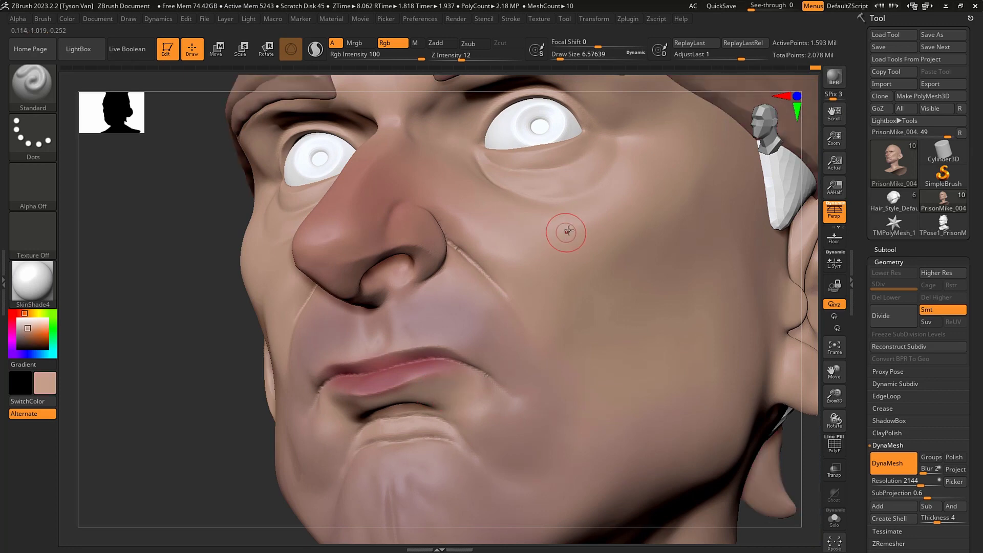
pyautogui.press('c')
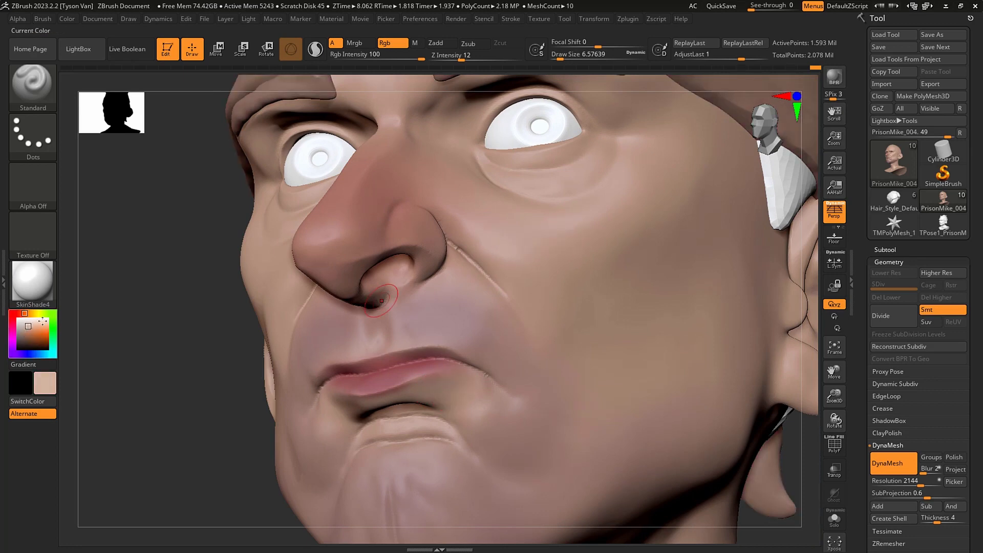
pyautogui.press('s')
pyautogui.moveTo(431, 378); pyautogui.dragTo(428, 378)
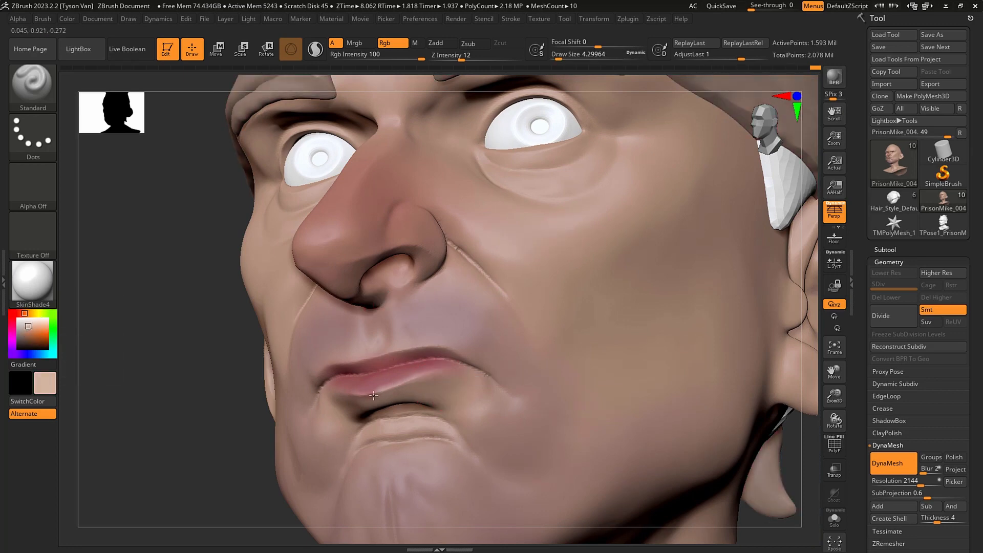
pyautogui.hotkey('ctrl', 'z')
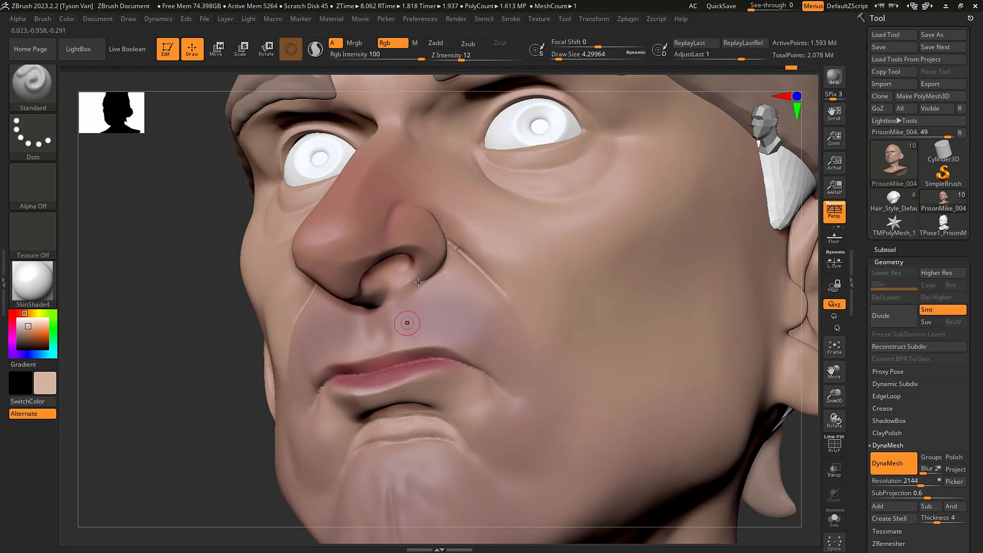
# Disable Zadd on the Smooth brush and blend only the color below the lower lip.
pyautogui.press('shift')
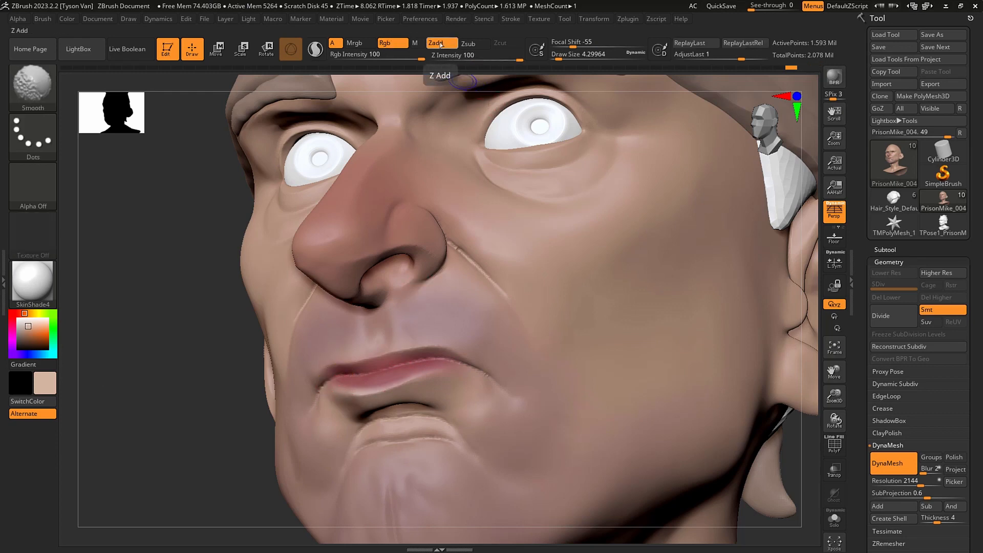
pyautogui.click(440, 44)
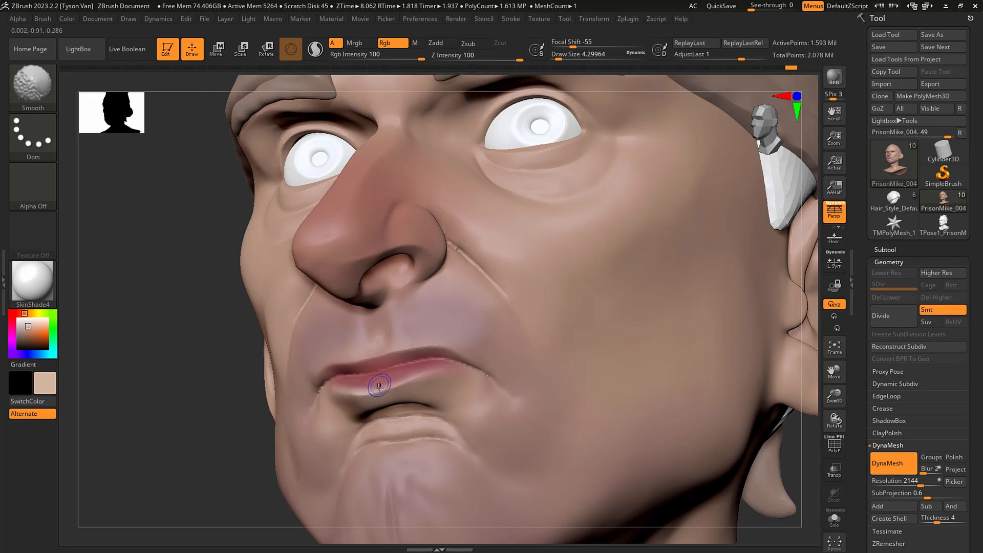
pyautogui.press(']')
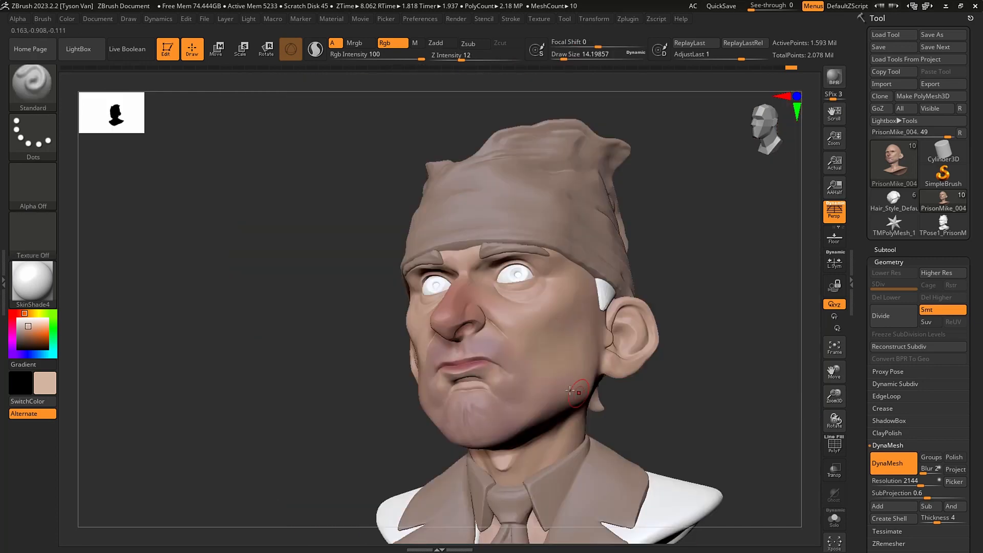
# Sample the nose's muted red and redden the ears with a draw size of about 25 to 31.
pyautogui.moveTo(570, 391); pyautogui.dragTo(477, 356, button='right')
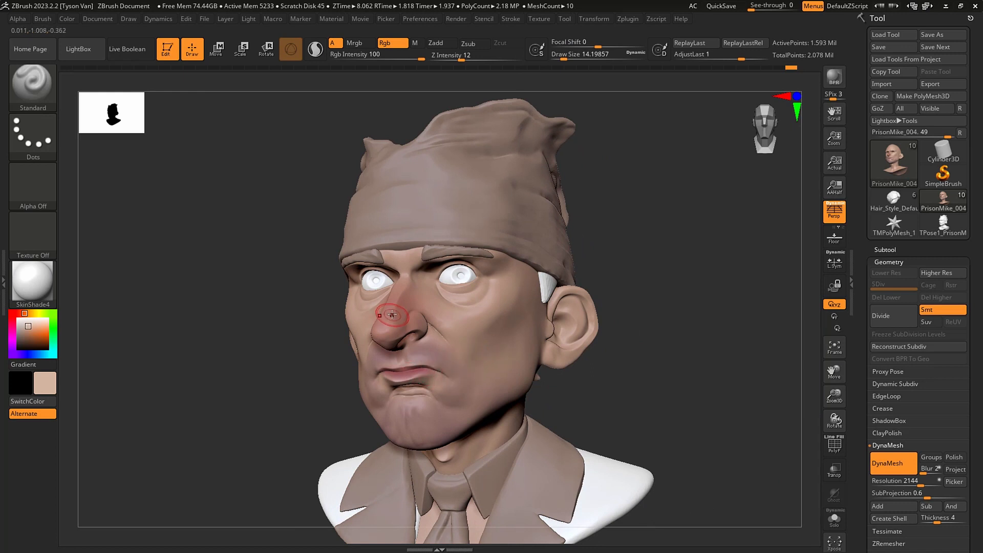
pyautogui.press('c')
pyautogui.press(']')
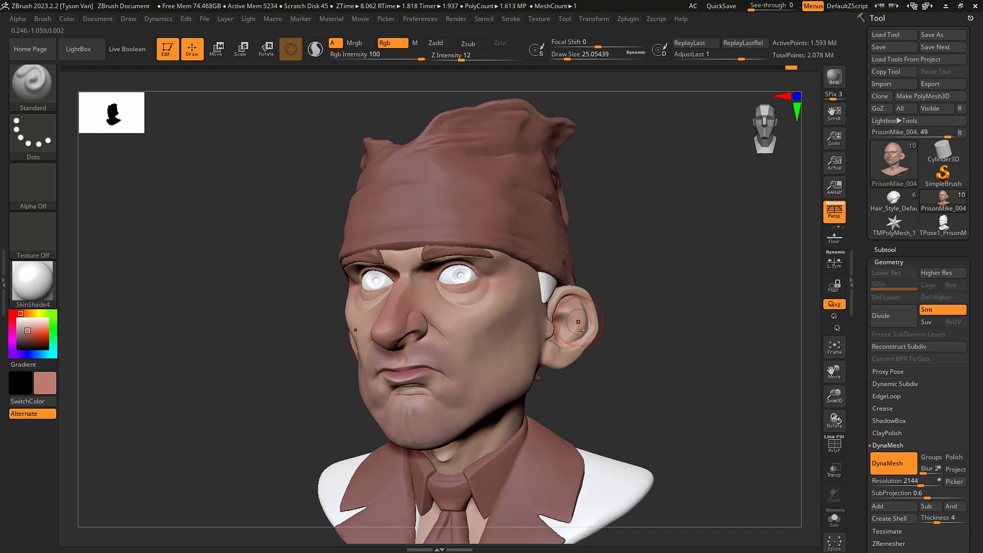
pyautogui.press('s')
pyautogui.moveTo(569, 322)
pyautogui.mouseDown()
pyautogui.moveTo(574, 293)
pyautogui.moveTo(582, 340)
pyautogui.moveTo(574, 309)
pyautogui.mouseUp()
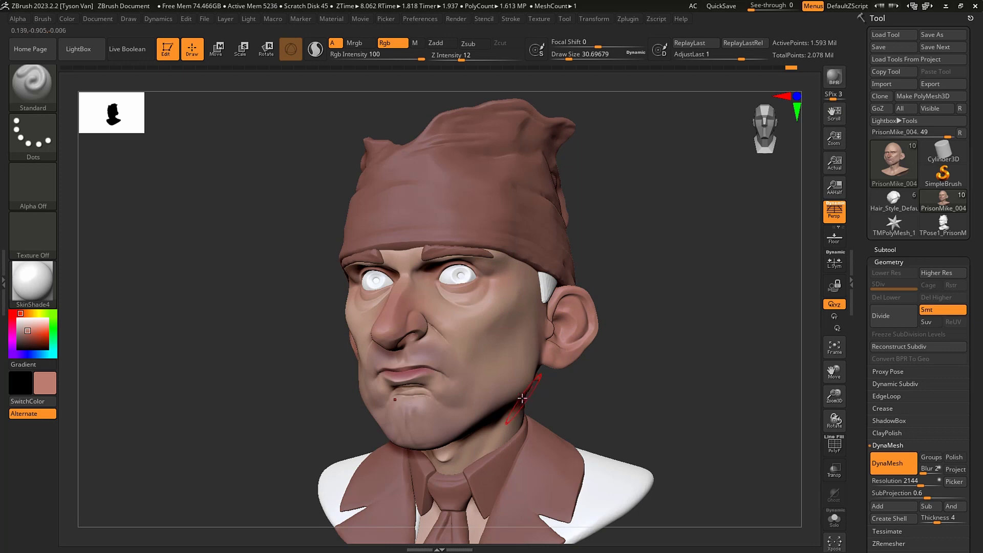
pyautogui.moveTo(523, 398); pyautogui.dragTo(544, 359, button='right')
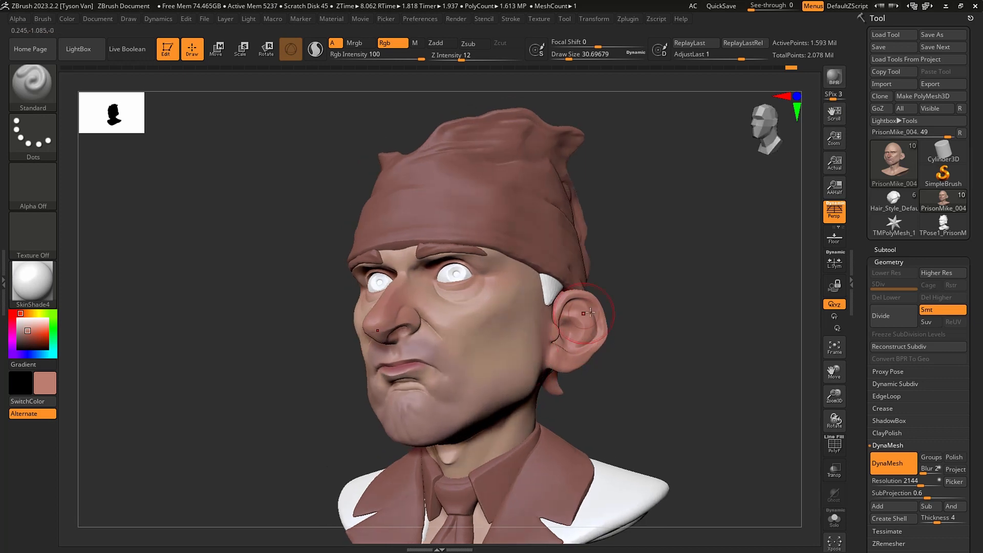
pyautogui.keyDown('ctrl'); pyautogui.moveTo(591, 312); pyautogui.dragTo(467, 386, button='right'); pyautogui.keyUp('ctrl')
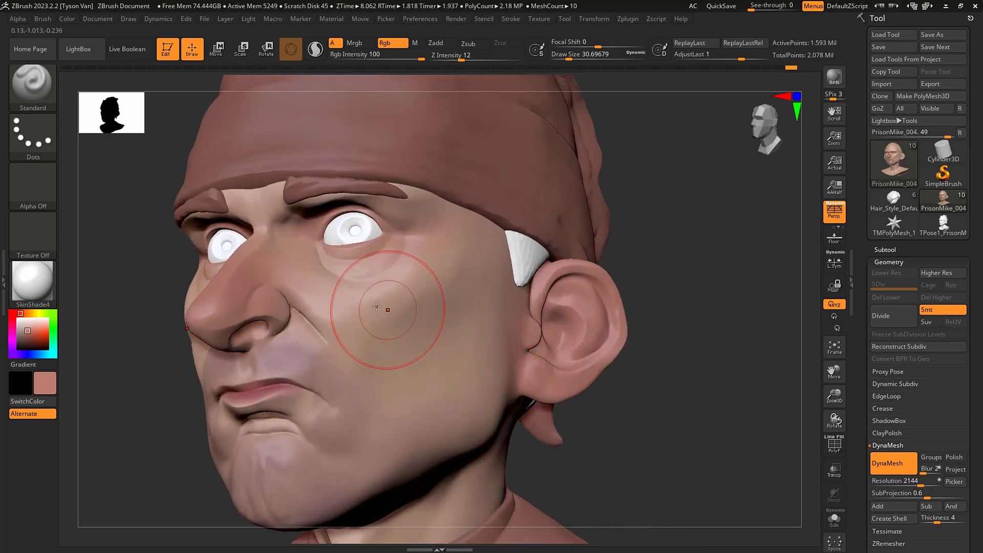
# Sample the tan skin tone from the face and lighten the ear's inner folds, varying the draw size between about 9 and 18.
pyautogui.press('c')
pyautogui.press('s')
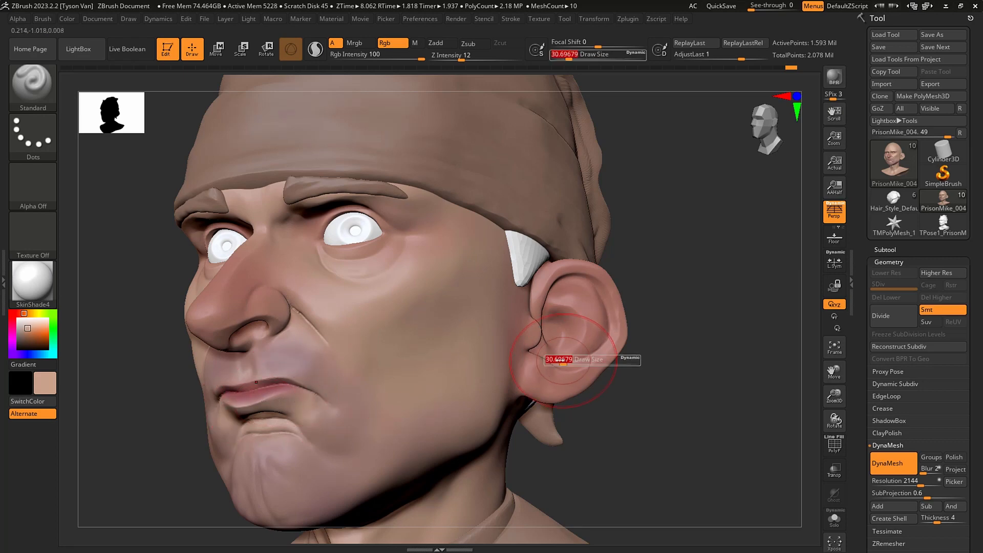
pyautogui.moveTo(561, 361); pyautogui.dragTo(542, 359)
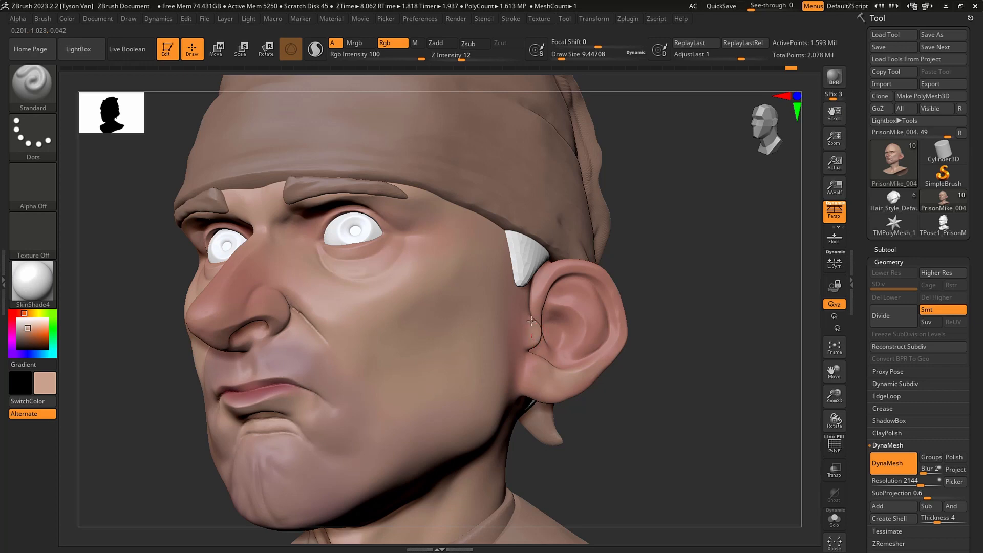
pyautogui.moveTo(519, 332); pyautogui.dragTo(515, 330, button='right')
pyautogui.press('s')
pyautogui.moveTo(515, 330)
pyautogui.mouseDown()
pyautogui.moveTo(527, 330)
pyautogui.moveTo(507, 358)
pyautogui.moveTo(520, 294)
pyautogui.mouseUp()
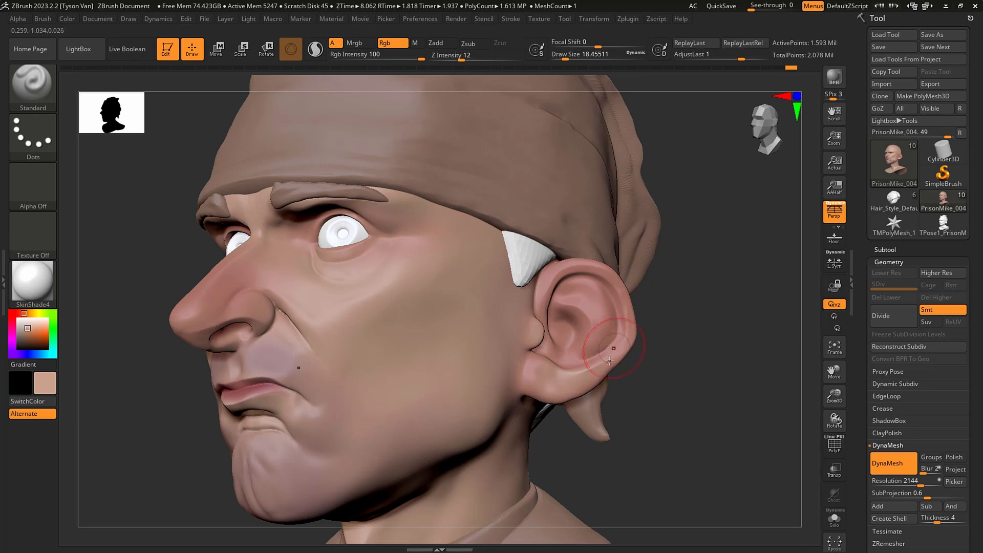
pyautogui.press('[')
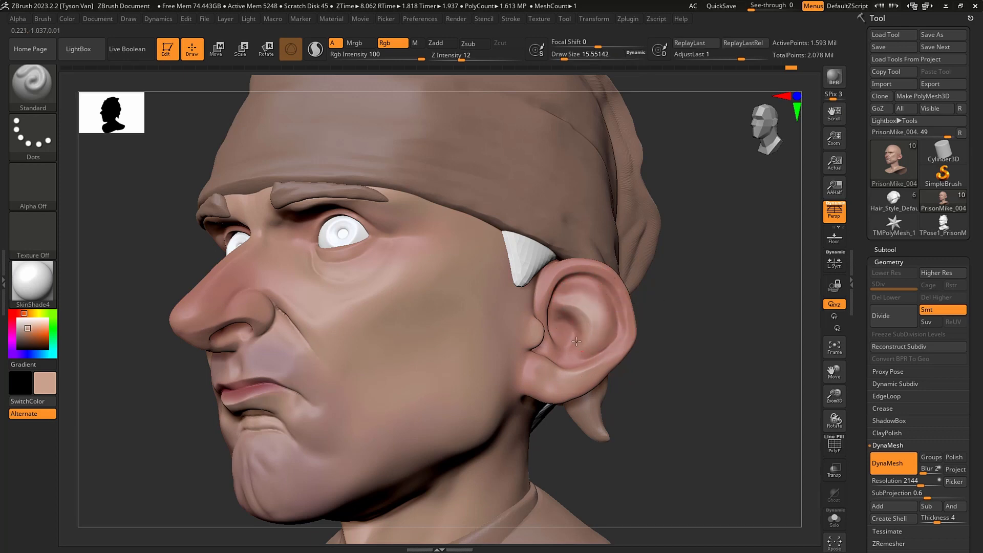
pyautogui.moveTo(576, 341)
pyautogui.mouseDown()
pyautogui.moveTo(588, 301)
pyautogui.moveTo(573, 290)
pyautogui.moveTo(546, 296)
pyautogui.mouseUp()
# Deepen the redness around the nose with a dark red at a draw size of about 59 down to 44, and save the tool.
pyautogui.press('c')
pyautogui.moveTo(31, 334); pyautogui.dragTo(30, 337)
pyautogui.click(13, 313)
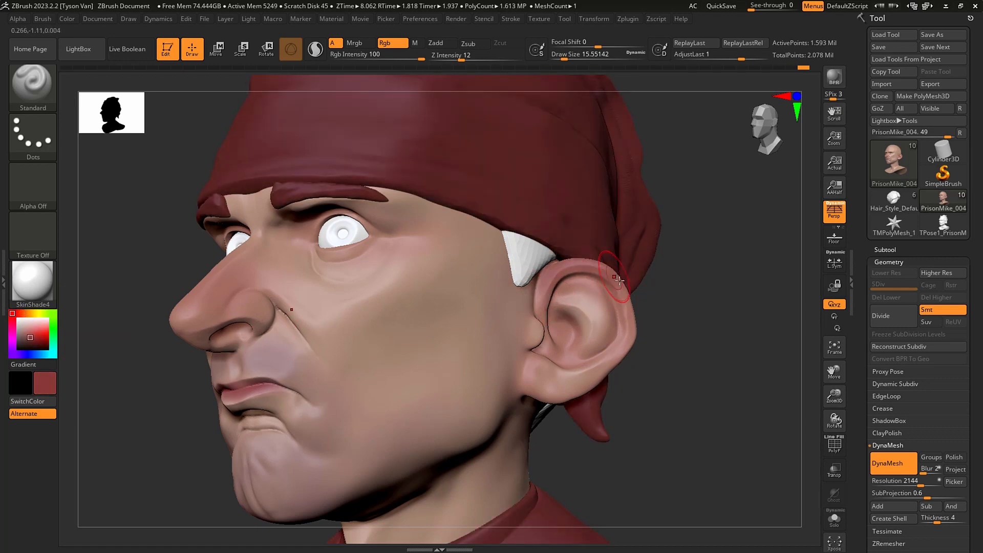
pyautogui.press(']')
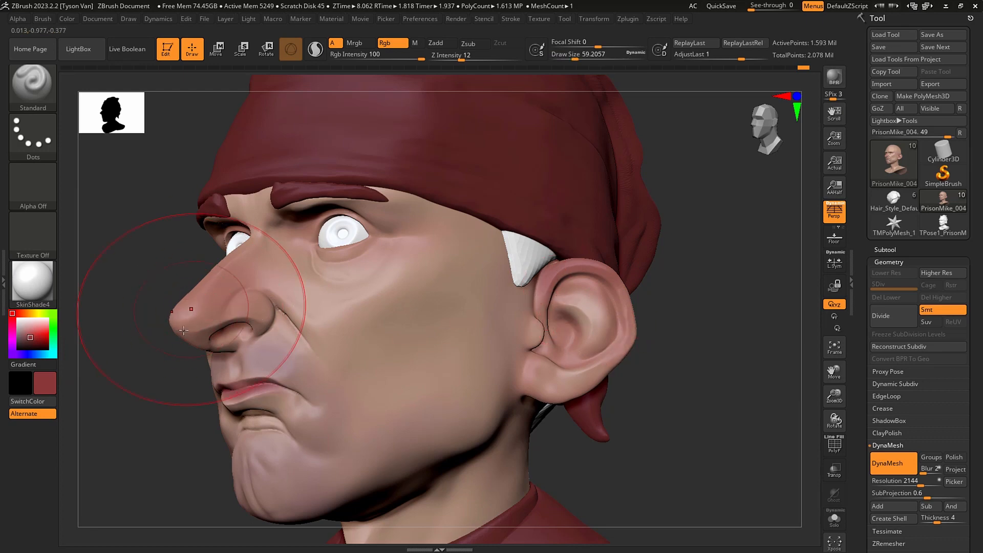
pyautogui.press('[')
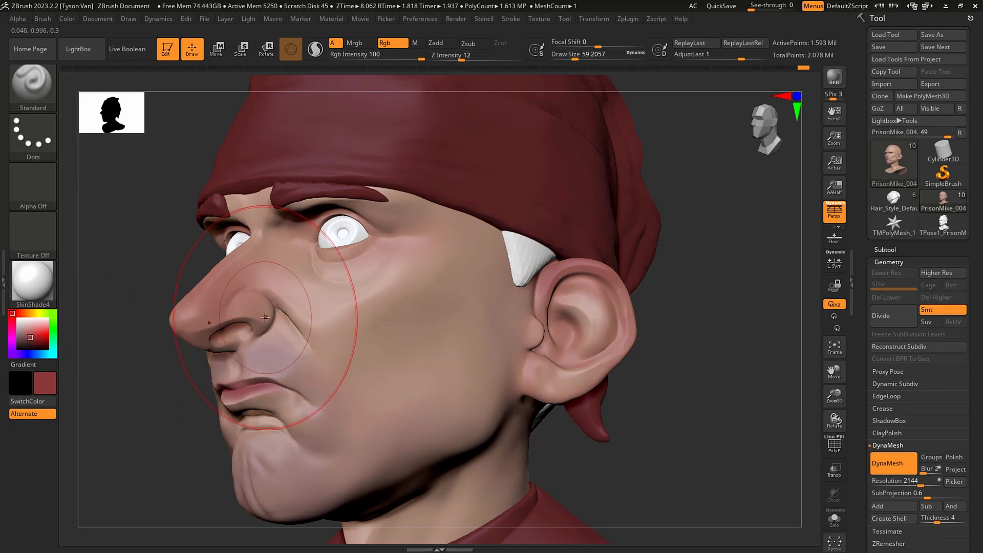
pyautogui.press('s')
pyautogui.moveTo(253, 300); pyautogui.dragTo(252, 300)
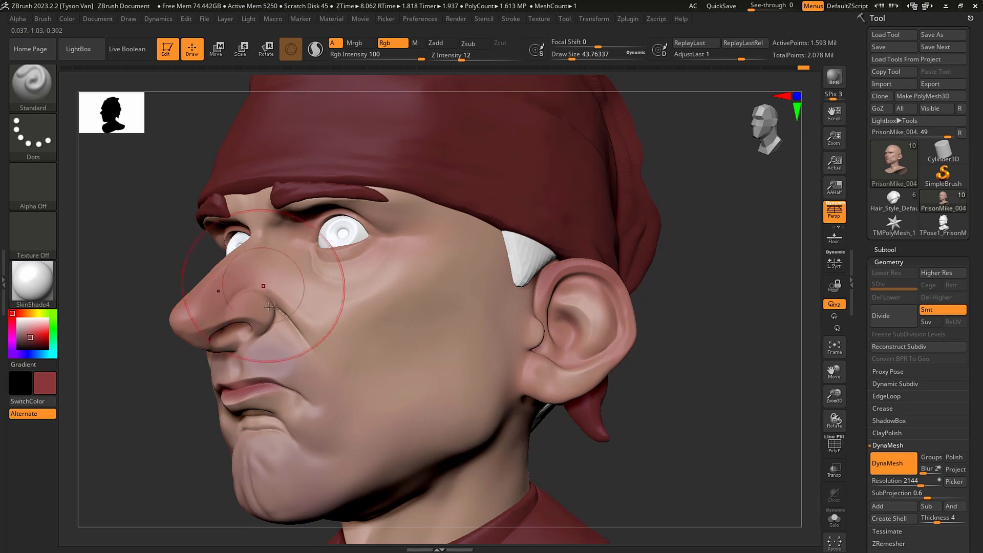
pyautogui.keyDown('alt'); pyautogui.moveTo(275, 289); pyautogui.dragTo(287, 256, button='right'); pyautogui.keyUp('alt')
pyautogui.moveTo(317, 300); pyautogui.dragTo(367, 335, button='right')
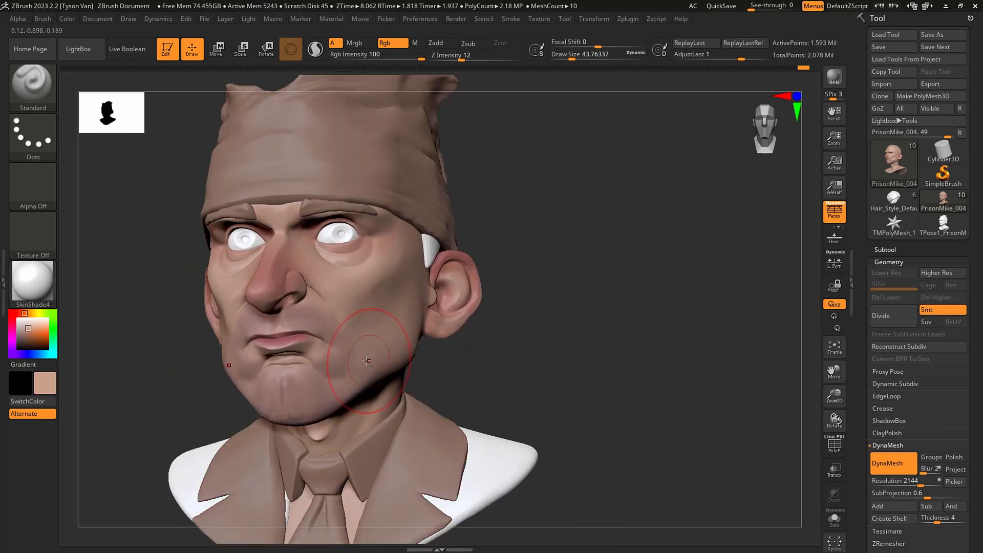
pyautogui.click(887, 47)
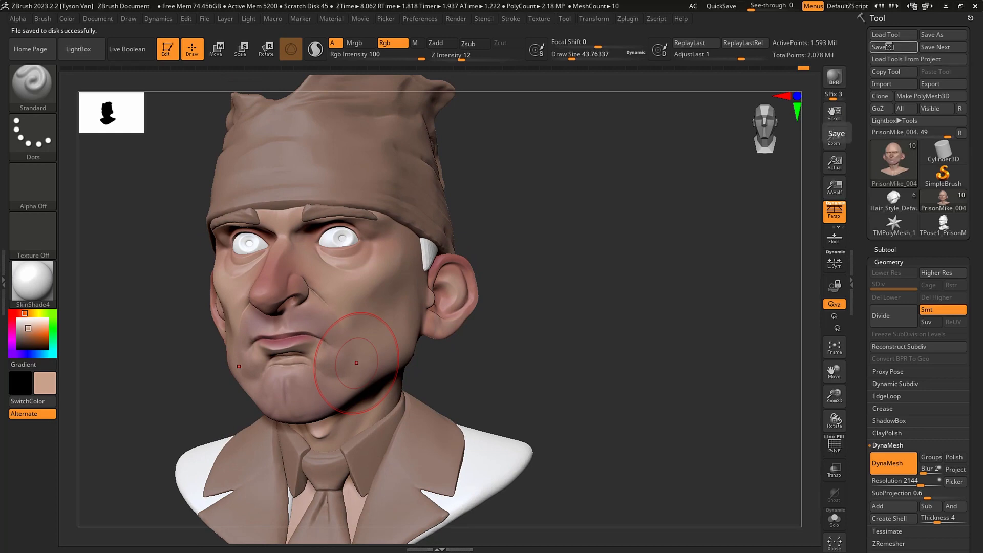
# Select the eyeballs subtool and fill it with a pale pinkish beige.
pyautogui.keyDown('alt'); pyautogui.click(340, 239); pyautogui.keyUp('alt')
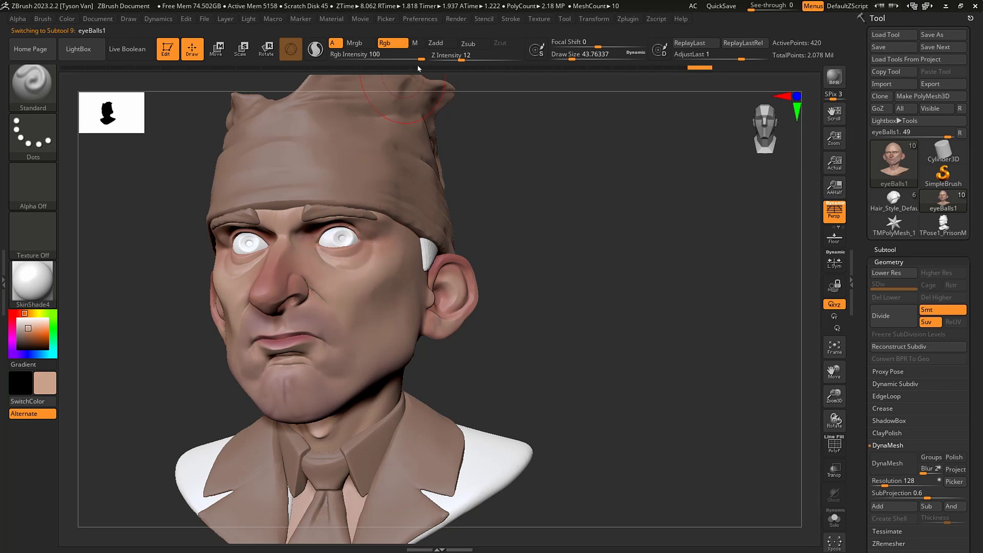
pyautogui.click(27, 325)
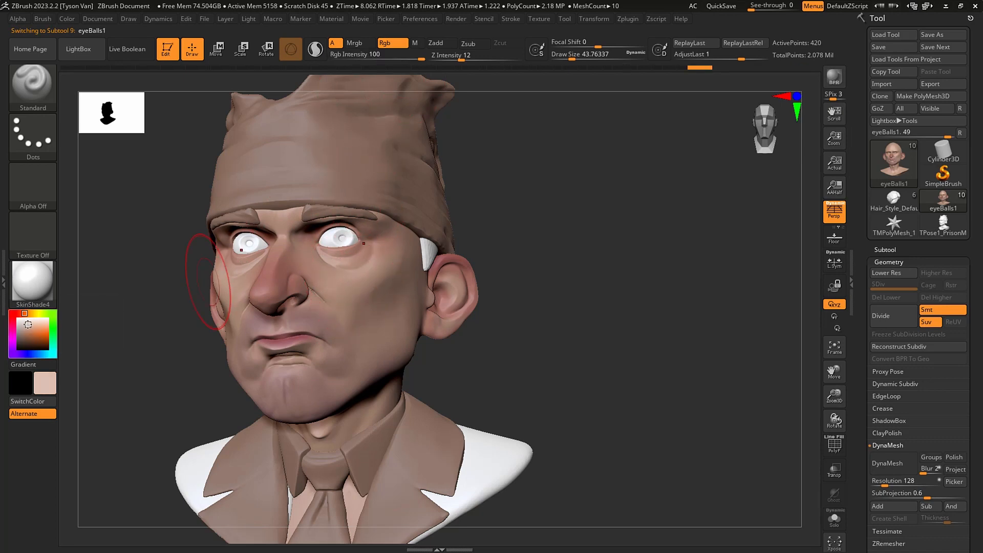
pyautogui.click(68, 18)
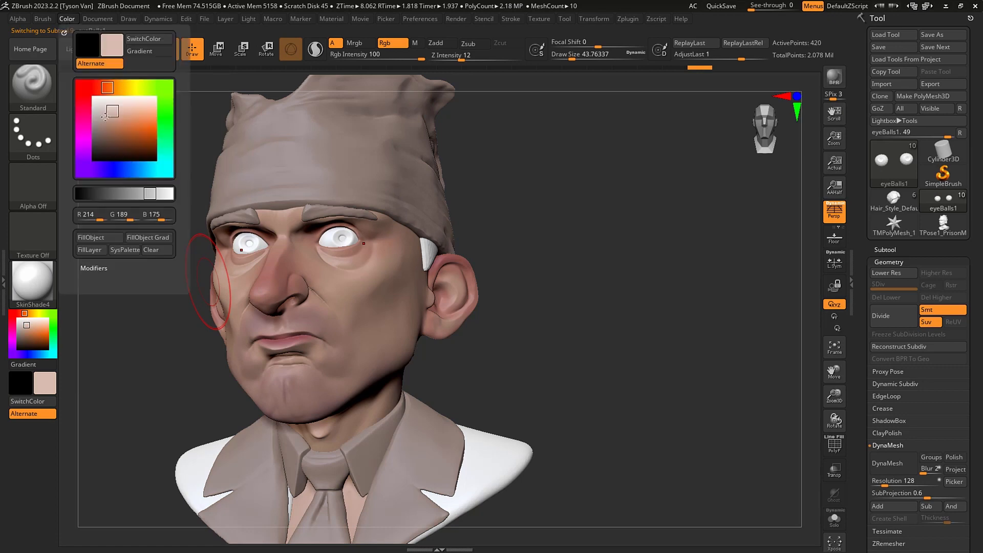
pyautogui.click(98, 238)
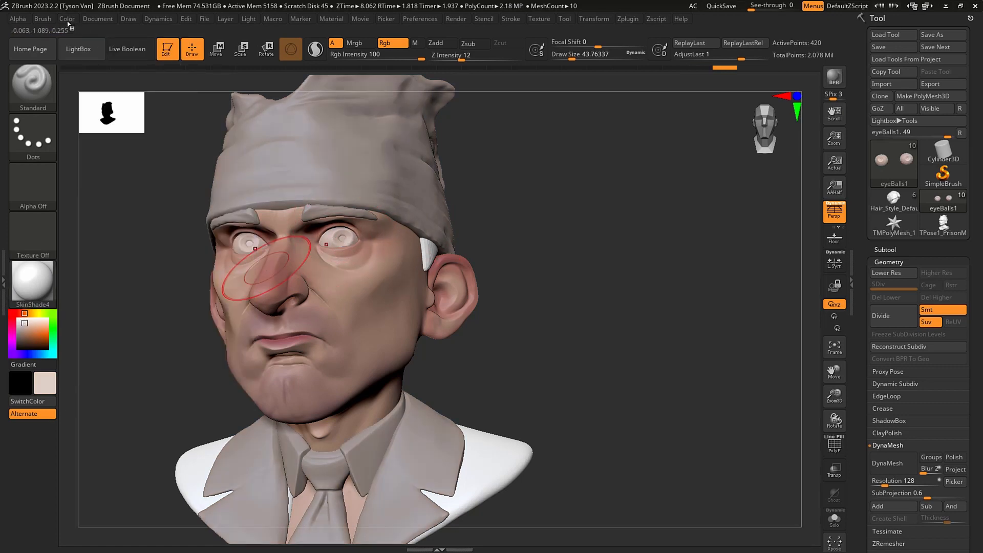
# Fill the eyeballs subtool with the current pale beige and subdivide it to SDiv level 2.
pyautogui.click(67, 18)
pyautogui.click(96, 236)
pyautogui.keyDown('ctrl'); pyautogui.moveTo(346, 238); pyautogui.dragTo(379, 268, button='right'); pyautogui.keyUp('ctrl')
pyautogui.hotkey('ctrl', 'd')
# Choose a muted teal green and try painting the irises, reducing the draw size to about 12 and down to 4.
pyautogui.press('s')
pyautogui.moveTo(342, 242); pyautogui.dragTo(333, 243)
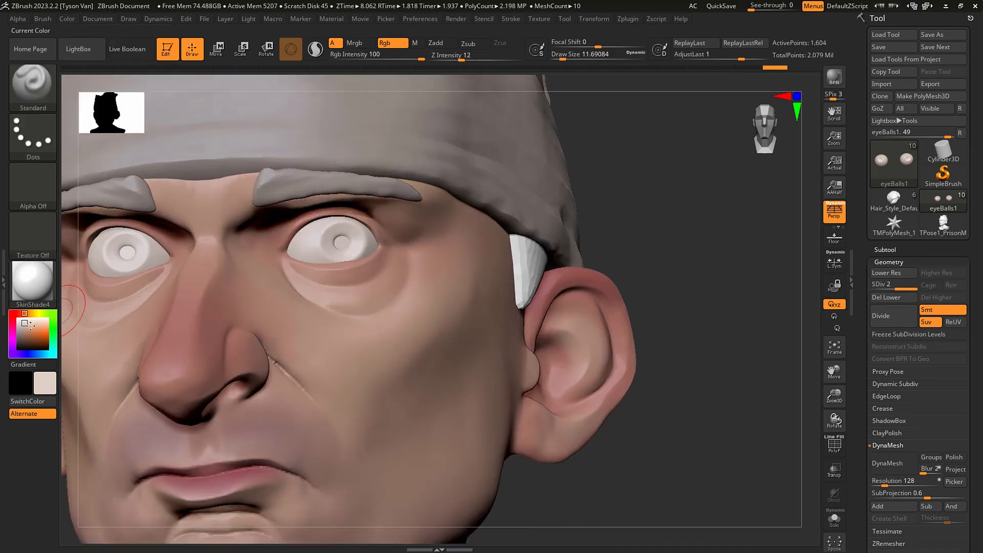
pyautogui.click(45, 314)
pyautogui.moveTo(32, 332)
pyautogui.mouseDown()
pyautogui.moveTo(23, 340)
pyautogui.moveTo(54, 337)
pyautogui.mouseUp()
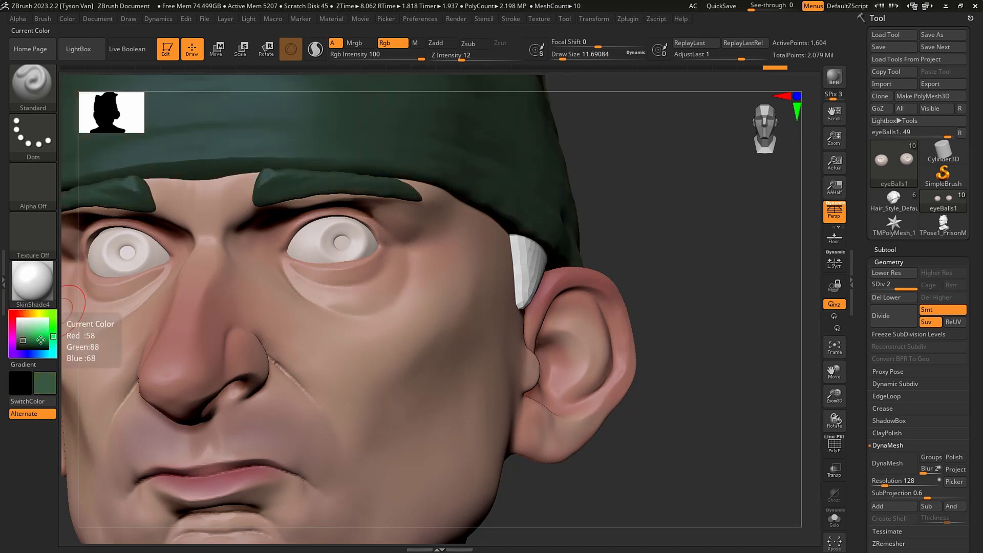
pyautogui.click(23, 339)
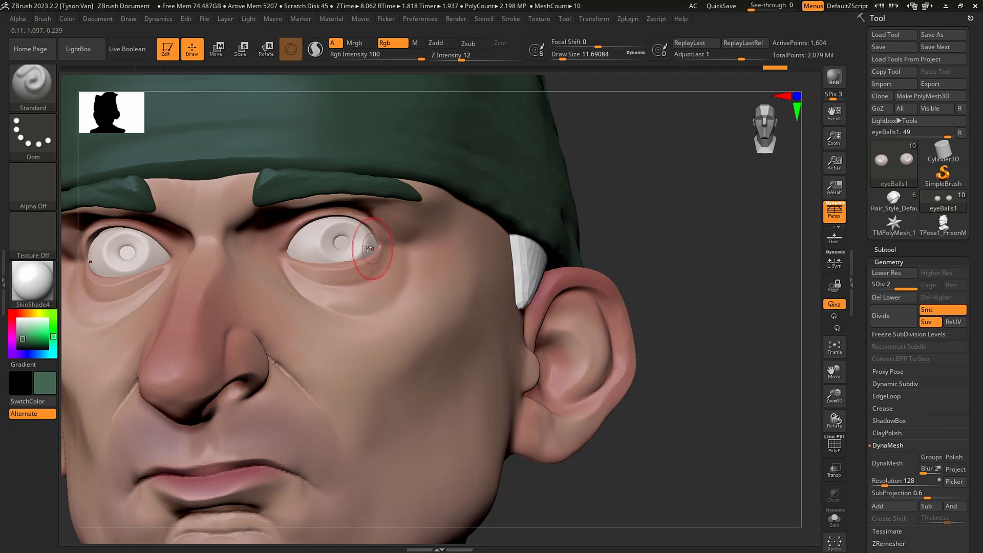
pyautogui.press('s')
pyautogui.moveTo(340, 238)
pyautogui.mouseDown()
pyautogui.moveTo(331, 238)
pyautogui.moveTo(346, 228)
pyautogui.moveTo(353, 236)
pyautogui.mouseUp()
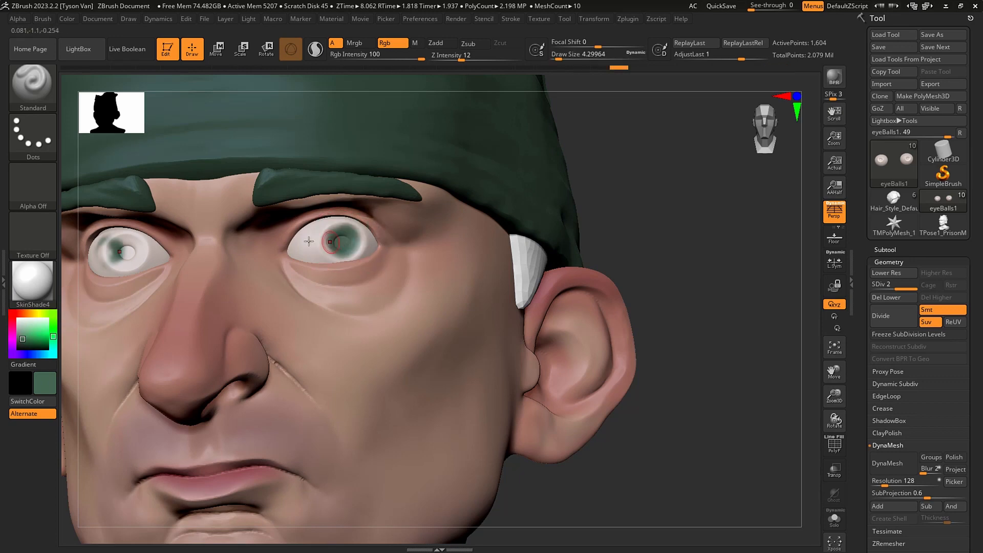
# Undo the teal iris strokes and repaint both irises in a dark olive green.
pyautogui.click(45, 313)
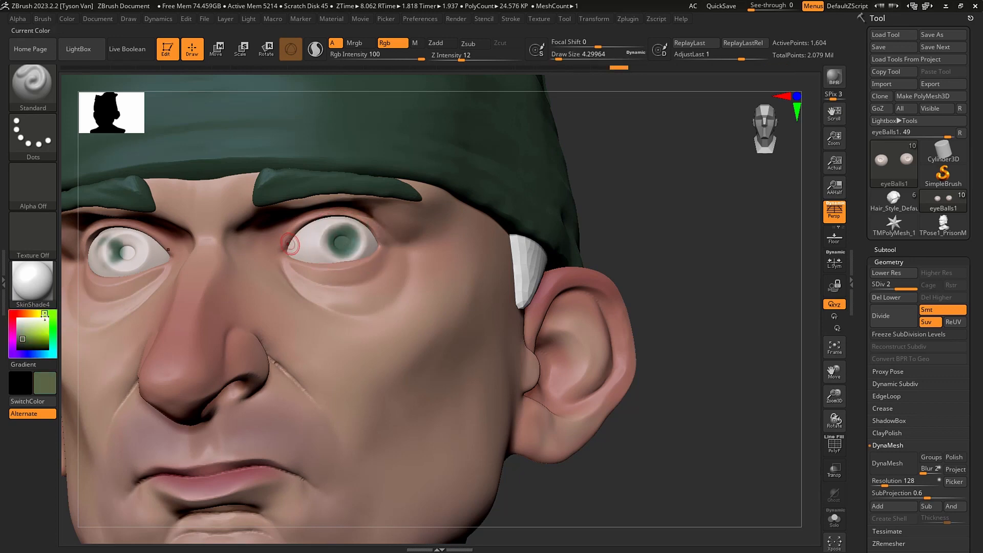
pyautogui.click(22, 340)
pyautogui.moveTo(353, 233)
pyautogui.mouseDown()
pyautogui.moveTo(337, 252)
pyautogui.moveTo(335, 228)
pyautogui.mouseUp()
pyautogui.hotkey('ctrl', 'z')
pyautogui.hotkey('ctrl', 'z')
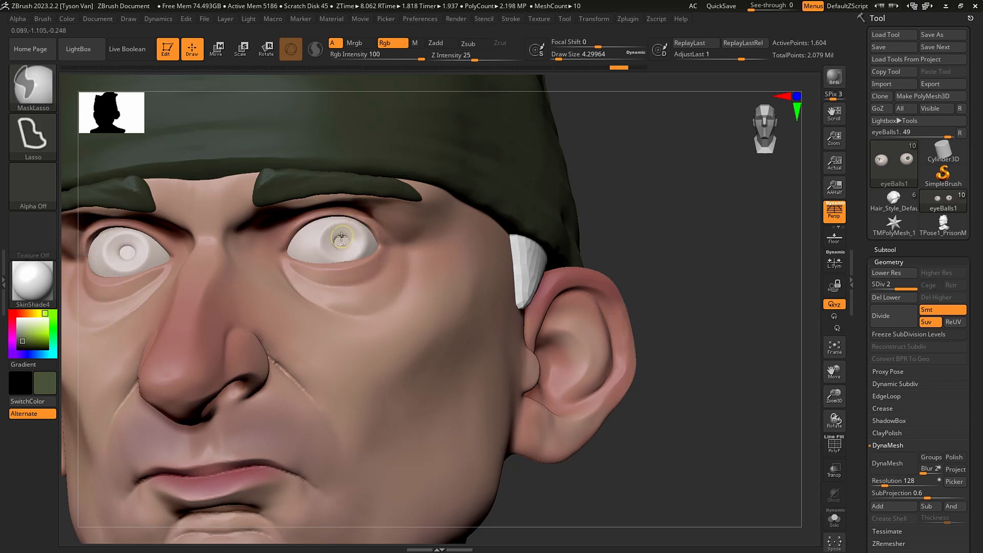
pyautogui.moveTo(338, 236); pyautogui.dragTo(331, 236)
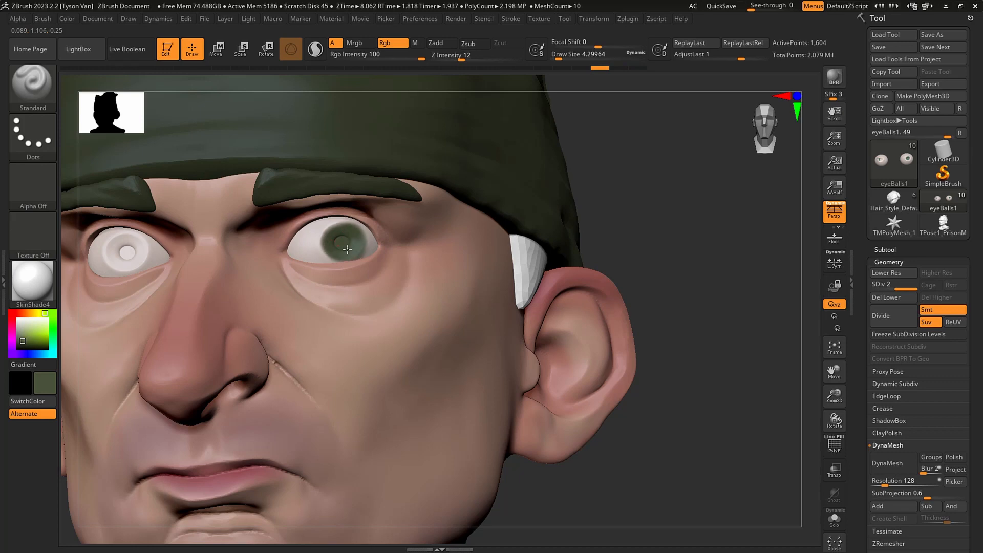
pyautogui.moveTo(126, 250); pyautogui.dragTo(118, 246)
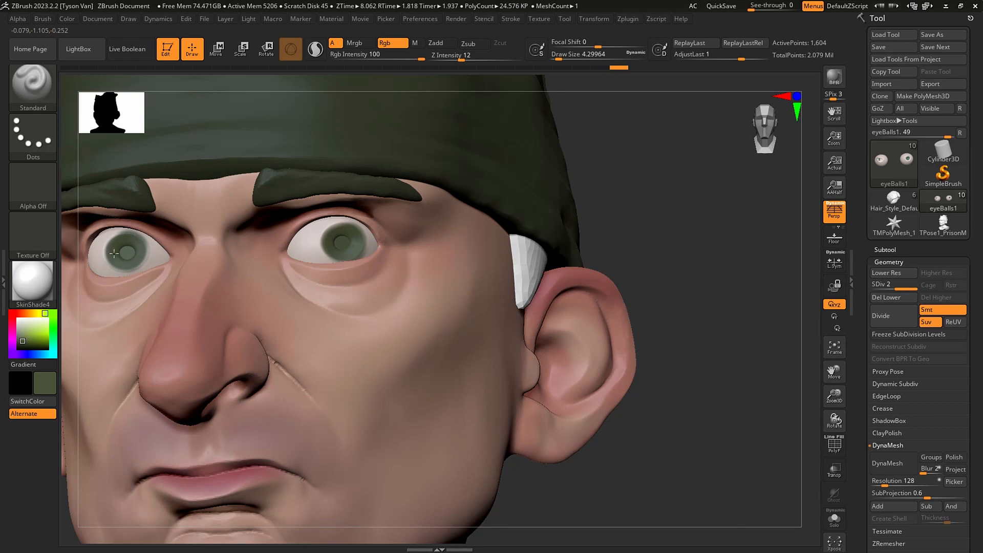
# Subdivide the eyeballs to SDiv level 3 and touch up the olive green on both irises.
pyautogui.hotkey('ctrl', 'd')
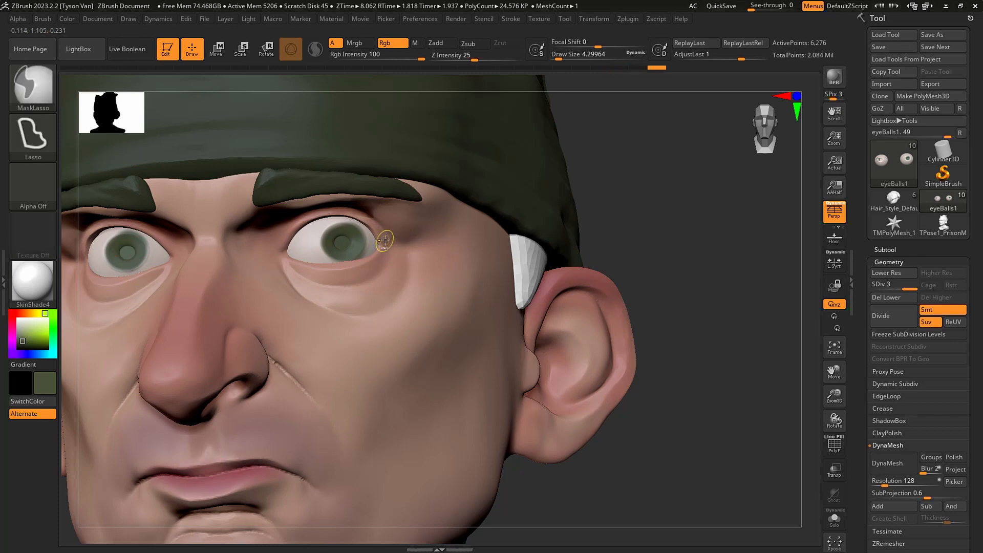
pyautogui.click(336, 255)
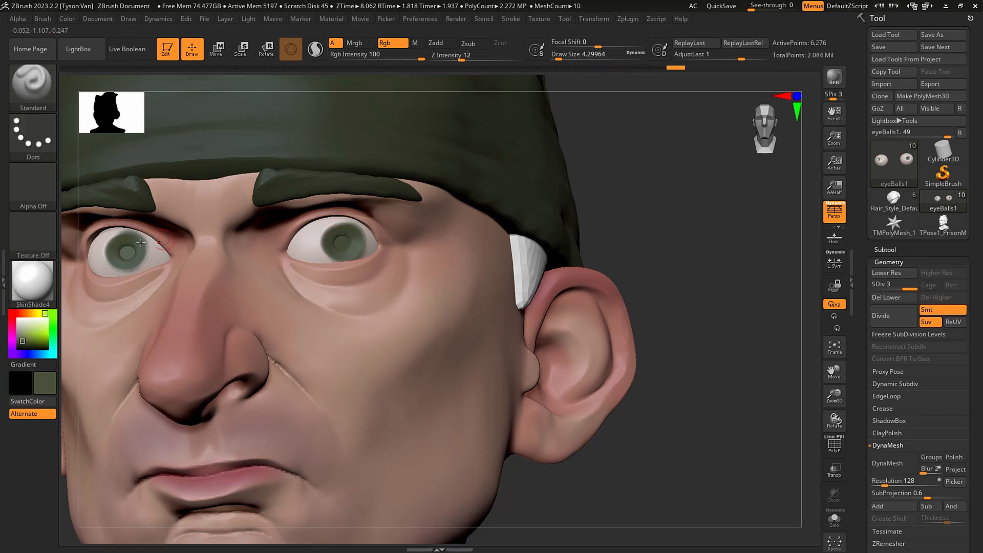
pyautogui.click(115, 262)
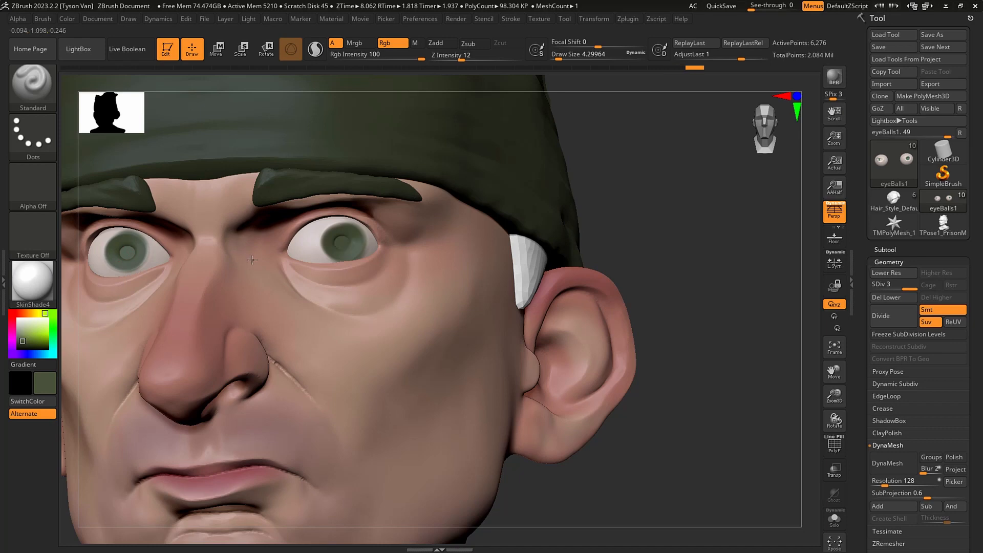
# Choose a dark slate blue and paint it over the green of both irises.
pyautogui.keyDown('ctrl'); pyautogui.moveTo(252, 259); pyautogui.dragTo(361, 258, button='right'); pyautogui.keyUp('ctrl')
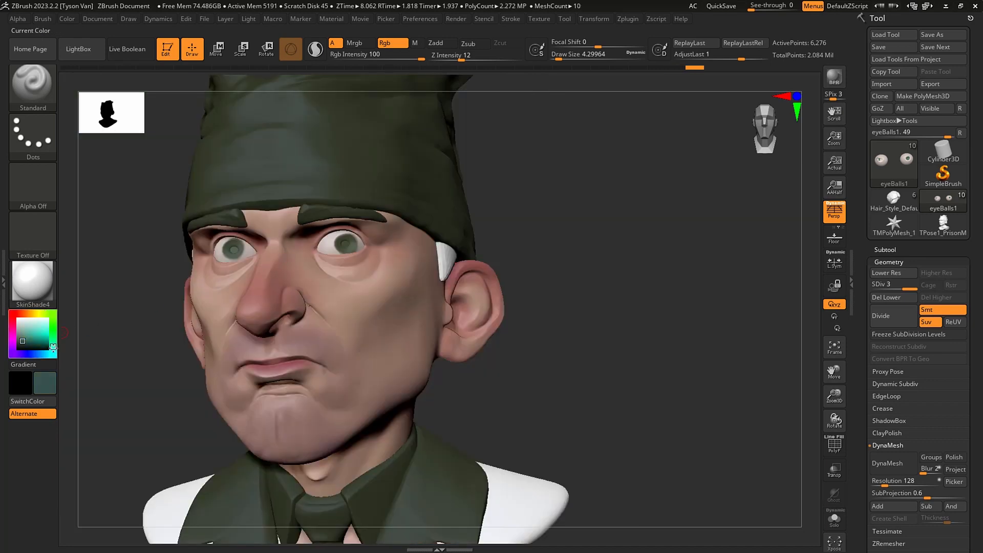
pyautogui.moveTo(33, 342); pyautogui.dragTo(20, 342)
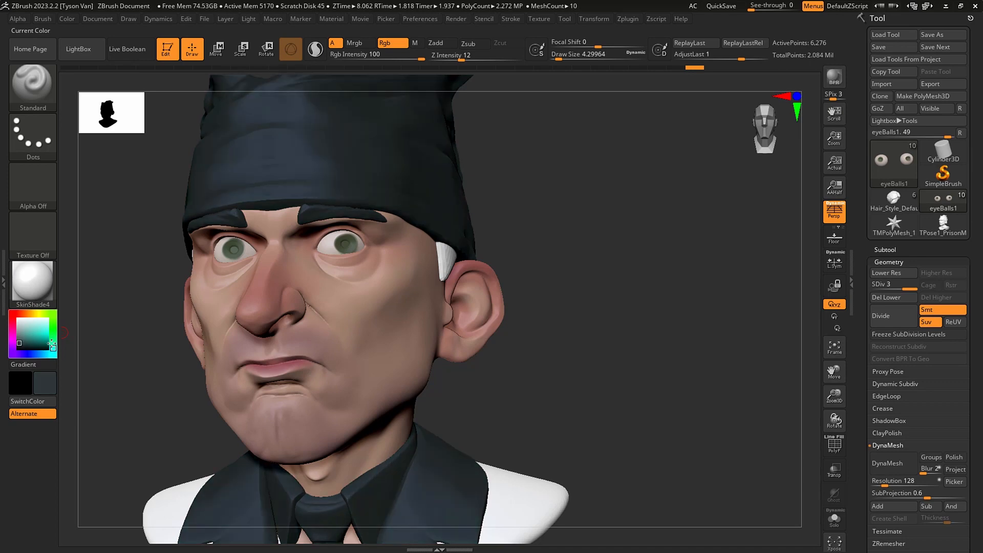
pyautogui.moveTo(344, 245)
pyautogui.keyDown('alt'); pyautogui.mouseDown(button='right')
pyautogui.moveTo(348, 257)
pyautogui.moveTo(360, 247)
pyautogui.mouseUp(button='right'); pyautogui.keyUp('alt')
pyautogui.moveTo(360, 247); pyautogui.dragTo(359, 266)
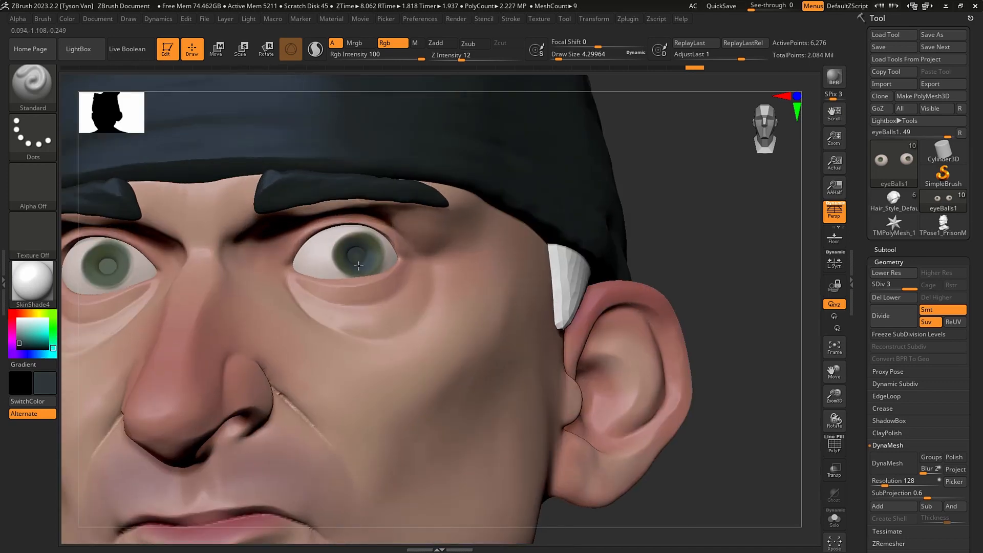
pyautogui.moveTo(105, 262); pyautogui.dragTo(111, 277)
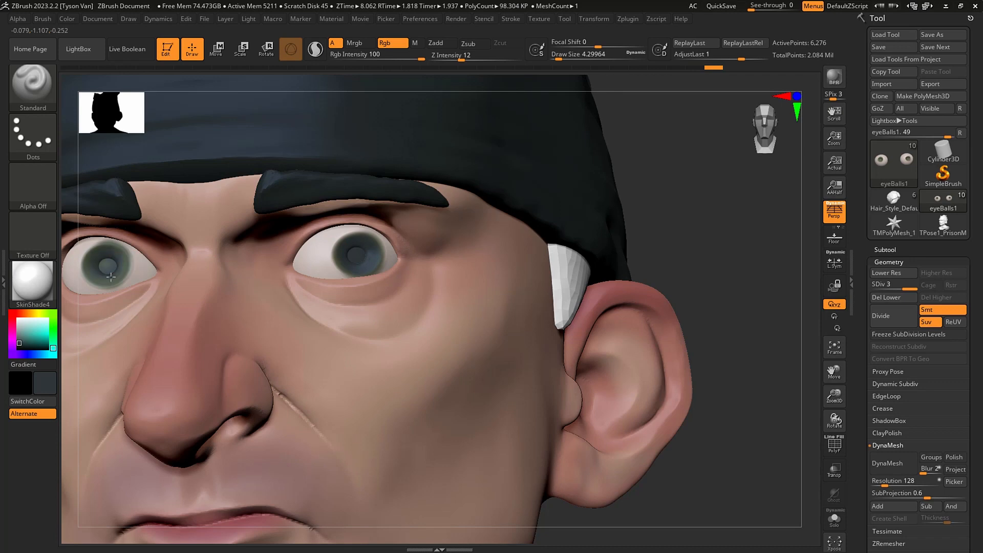
# Isolate the eyeballs with Solo and extend the slate blue evenly across both irises.
pyautogui.click(834, 518)
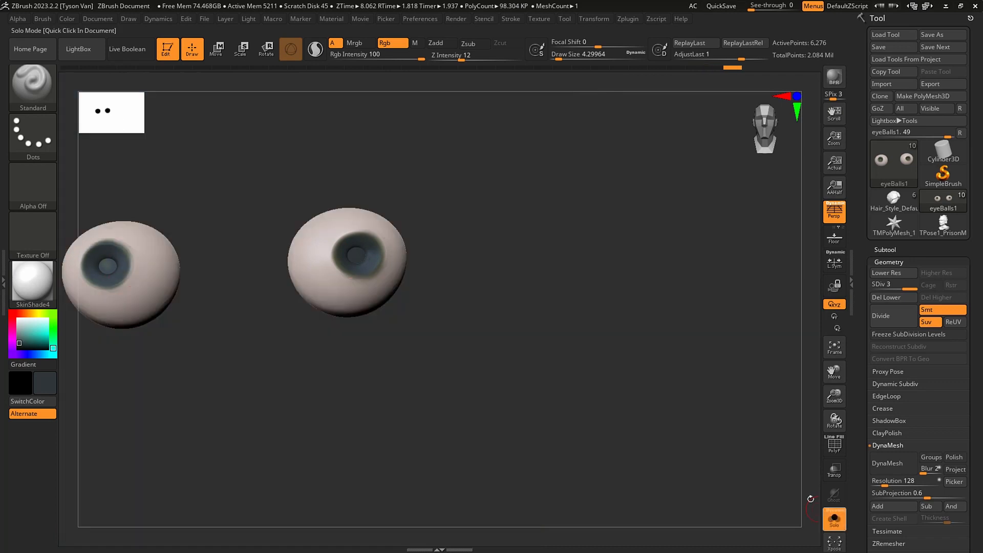
pyautogui.keyDown('alt'); pyautogui.moveTo(363, 294); pyautogui.dragTo(467, 263, button='right'); pyautogui.keyUp('alt')
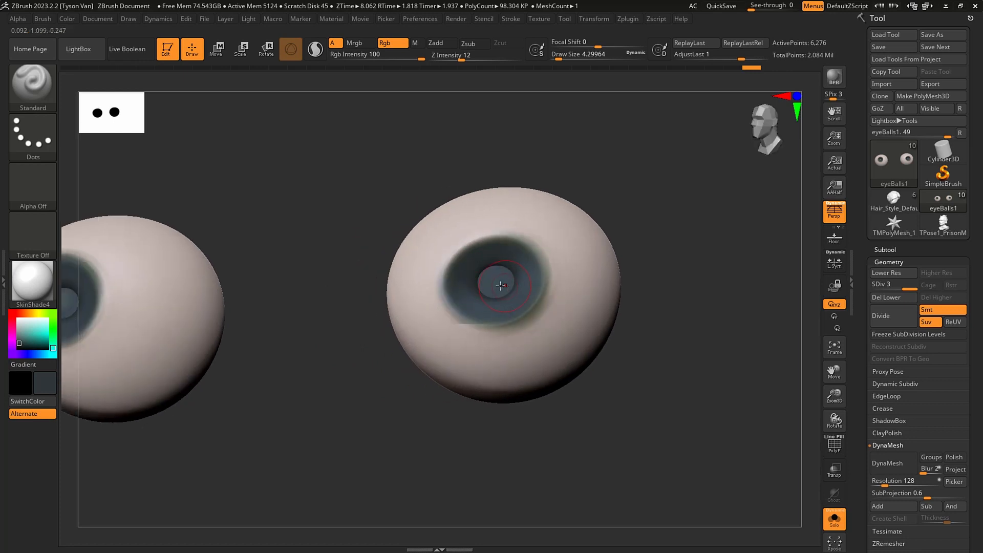
pyautogui.moveTo(506, 306); pyautogui.dragTo(535, 300)
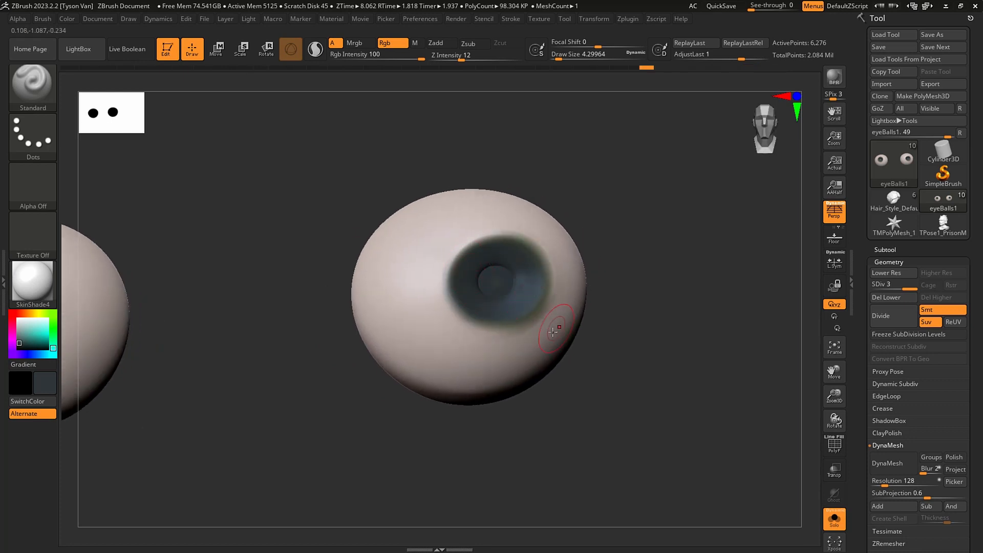
pyautogui.moveTo(468, 273); pyautogui.dragTo(203, 284, button='right')
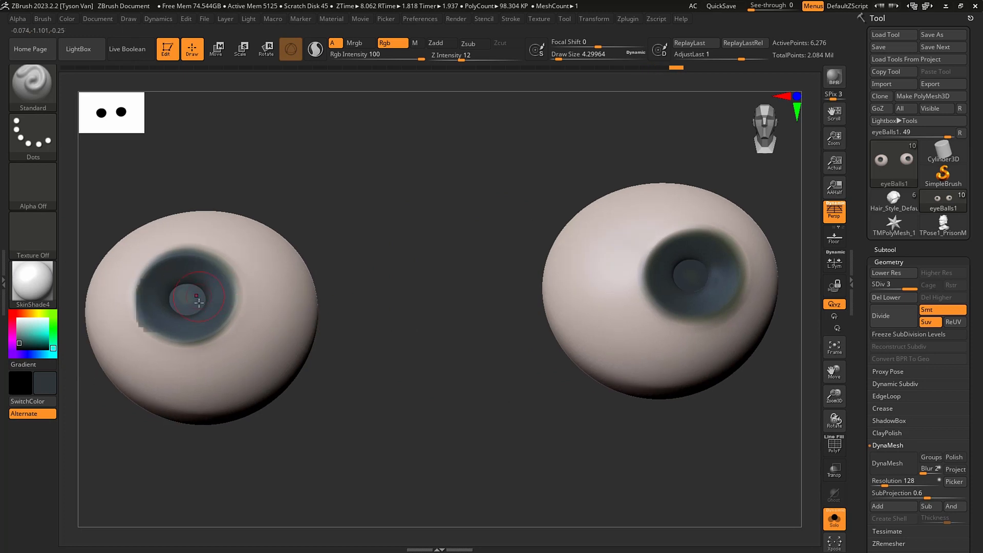
# Sample the pale beige from the eyeball and clean up the iris edges at a draw size of about 2, undoing a stray stroke.
pyautogui.press('c')
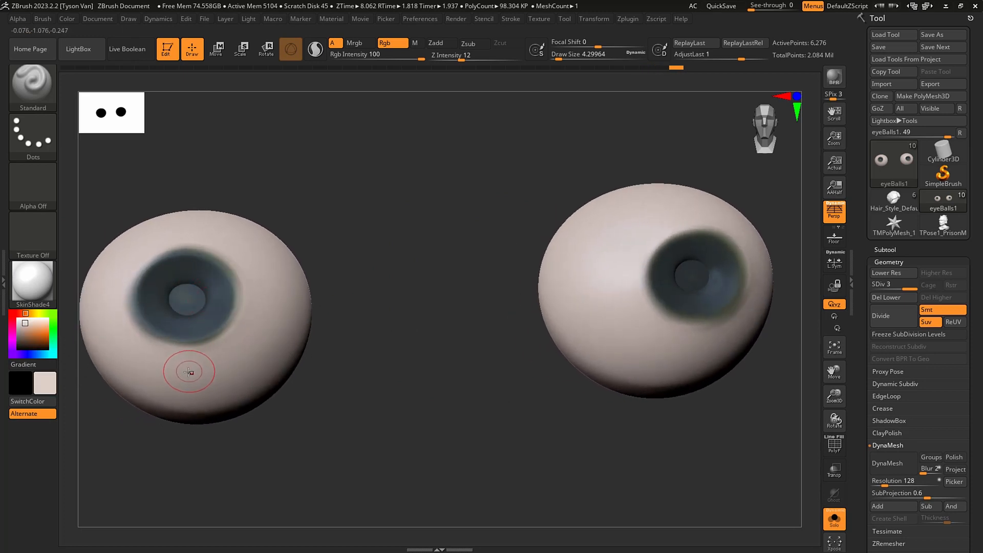
pyautogui.press('s')
pyautogui.moveTo(189, 373); pyautogui.dragTo(186, 372)
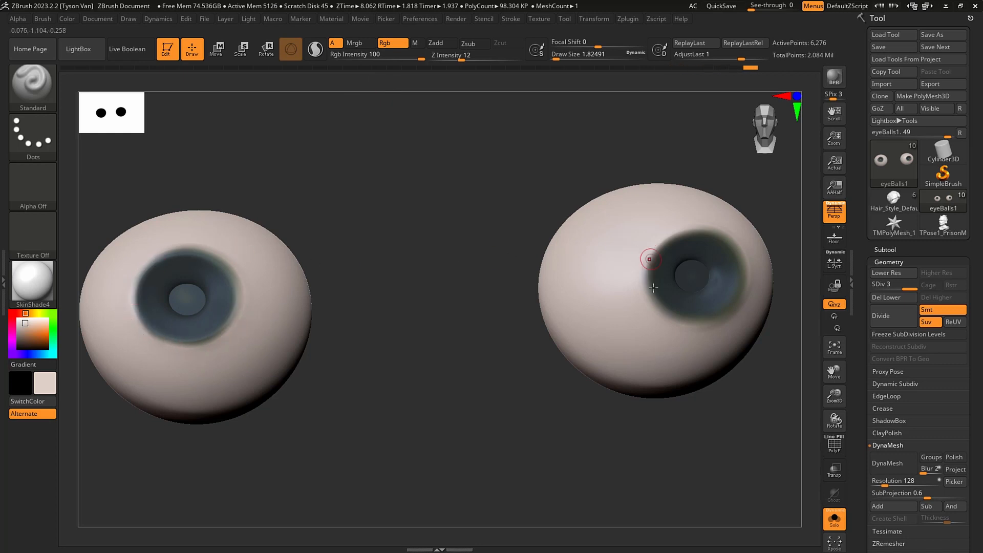
pyautogui.moveTo(646, 305); pyautogui.dragTo(634, 318, button='right')
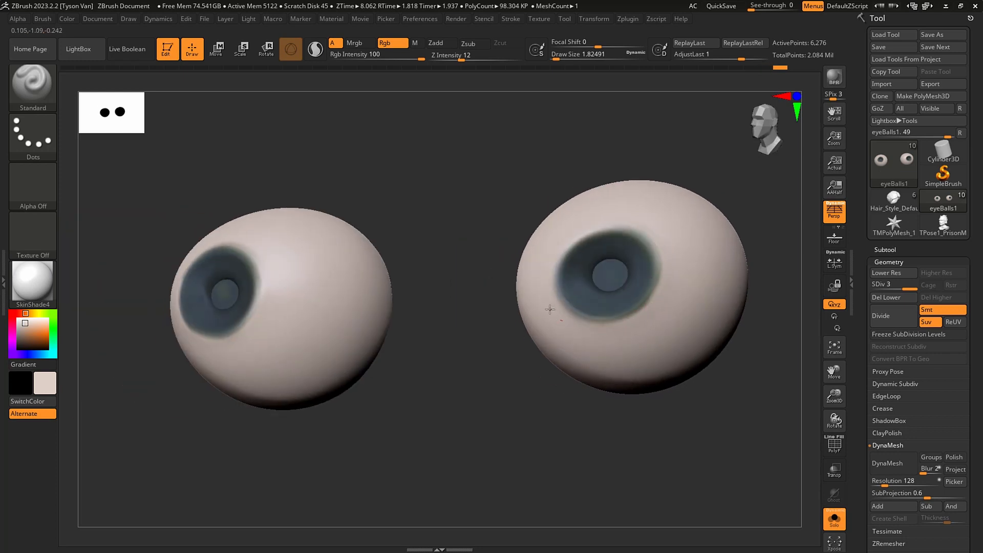
pyautogui.hotkey('ctrl', 'z')
pyautogui.moveTo(272, 339); pyautogui.dragTo(238, 311, button='right')
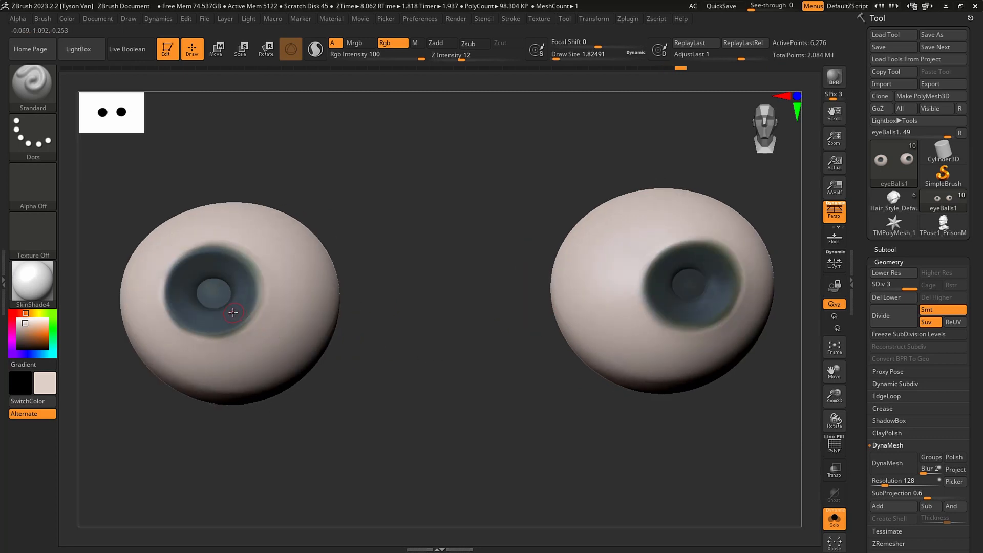
# Paint a muted olive yellow tint into the lower part of both irises at Rgb Intensity 42 and a draw size of about 3.
pyautogui.press('c')
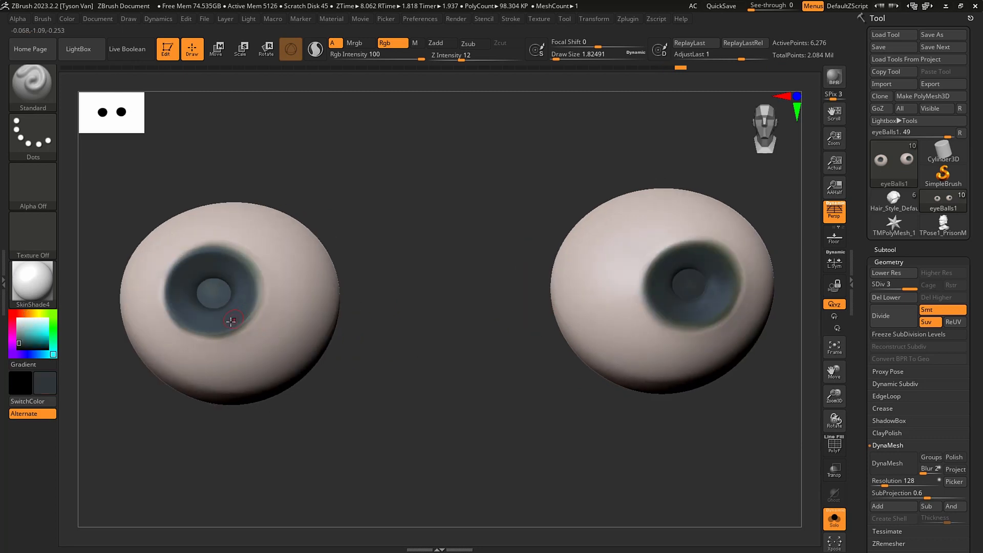
pyautogui.click(38, 314)
pyautogui.click(25, 340)
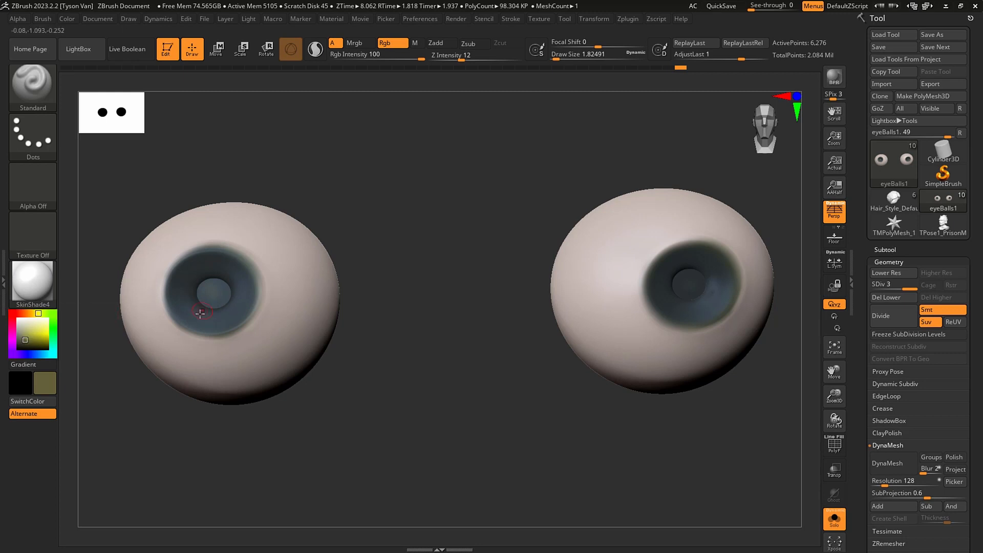
pyautogui.press('s')
pyautogui.moveTo(195, 312); pyautogui.dragTo(198, 313)
pyautogui.moveTo(396, 59); pyautogui.dragTo(371, 82)
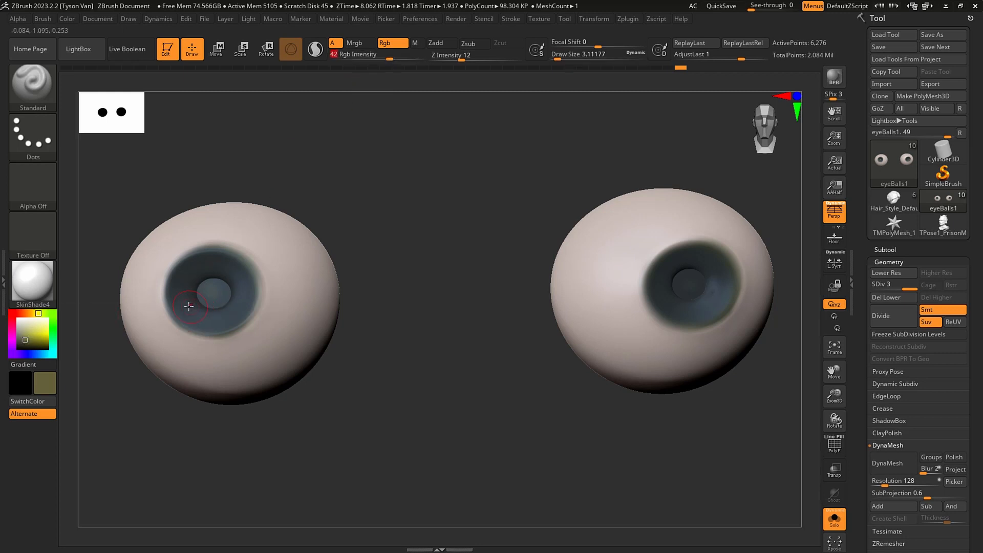
pyautogui.press('s')
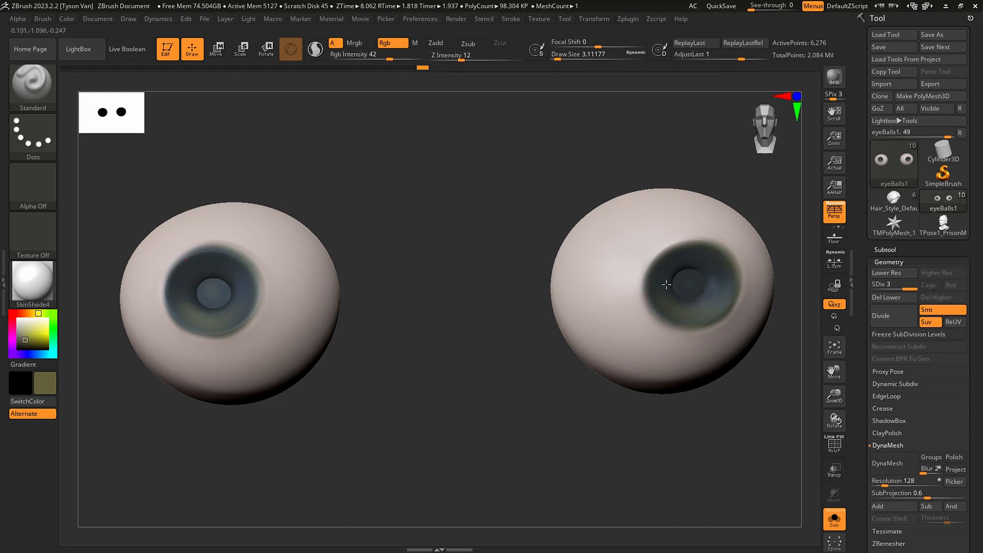
pyautogui.moveTo(692, 298); pyautogui.dragTo(577, 293, button='right')
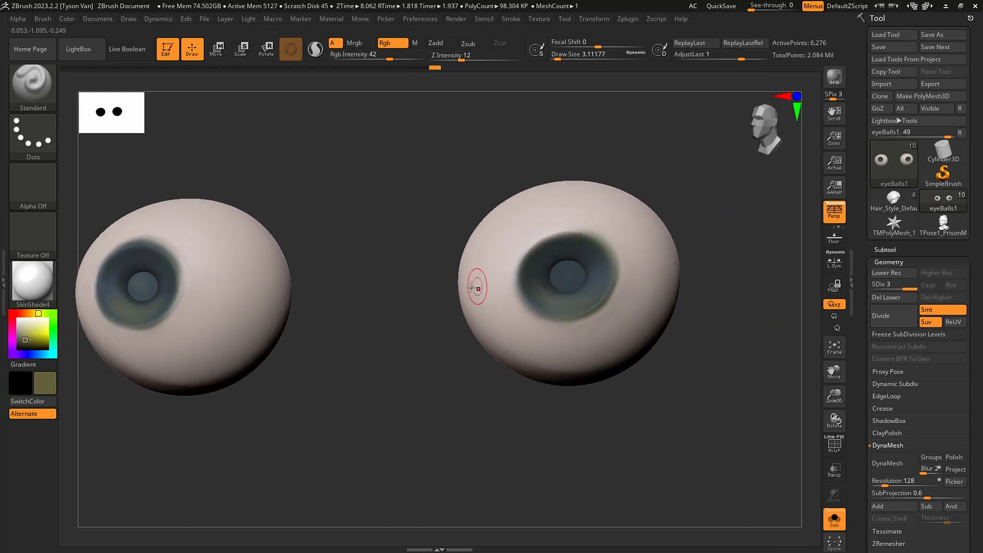
# Paint both pupils black at Rgb Intensity 100, with a draw size of about 4 reduced to about 2.
pyautogui.click(18, 348)
pyautogui.moveTo(150, 278); pyautogui.dragTo(179, 257, button='right')
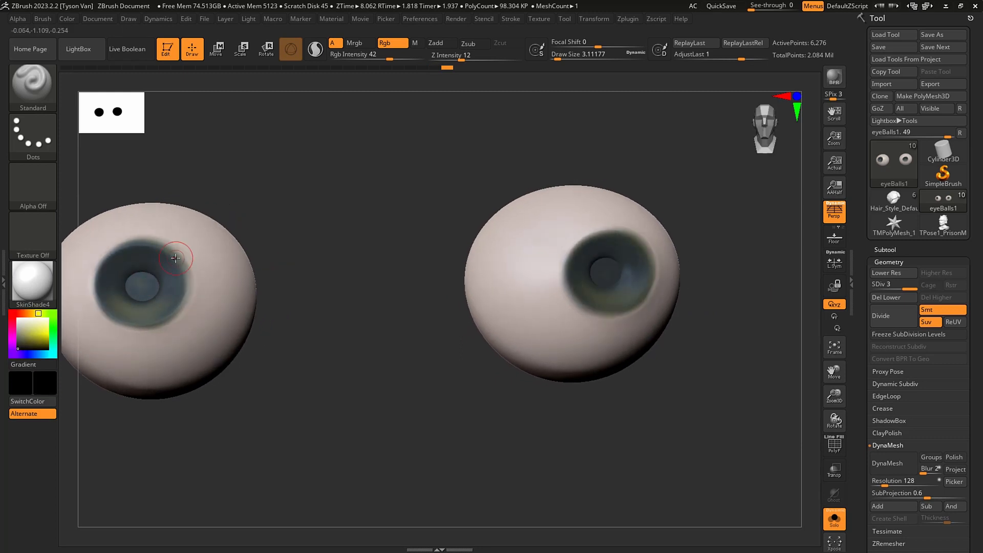
pyautogui.moveTo(390, 57); pyautogui.dragTo(429, 58)
pyautogui.keyDown('alt'); pyautogui.moveTo(151, 282); pyautogui.dragTo(210, 271, button='right'); pyautogui.keyUp('alt')
pyautogui.press('s')
pyautogui.moveTo(211, 272); pyautogui.dragTo(199, 279)
pyautogui.press('s')
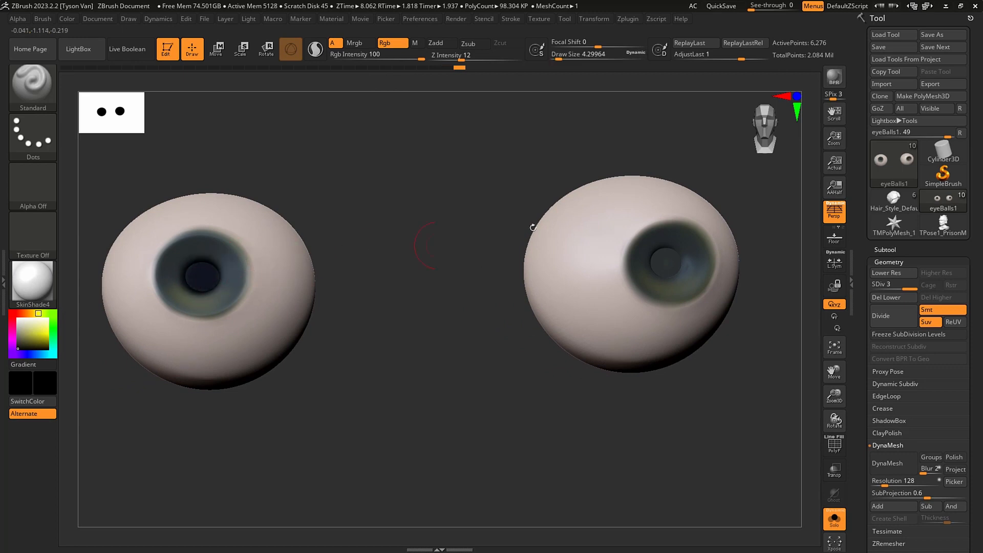
pyautogui.moveTo(665, 261); pyautogui.dragTo(670, 271)
pyautogui.moveTo(671, 270); pyautogui.dragTo(656, 256, button='right')
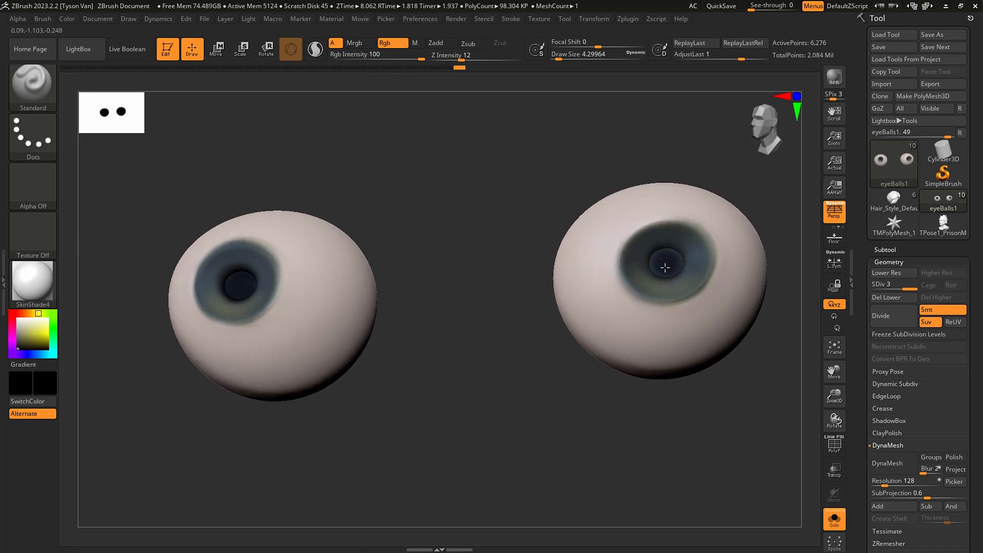
pyautogui.press('s')
pyautogui.moveTo(664, 262); pyautogui.dragTo(678, 266)
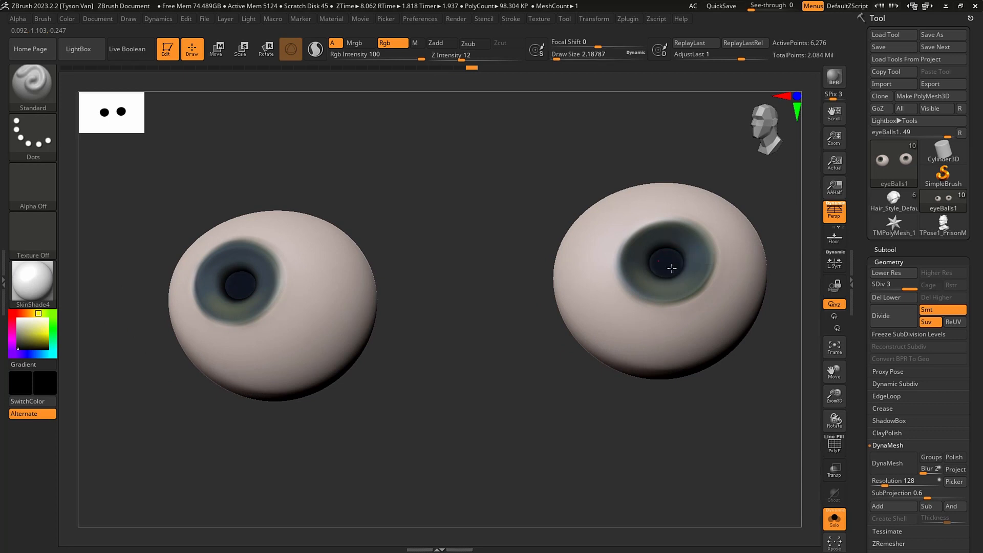
# Turn off Solo and bring the whole bust back into view.
pyautogui.keyDown('ctrl'); pyautogui.moveTo(669, 270); pyautogui.dragTo(626, 255, button='right'); pyautogui.keyUp('ctrl')
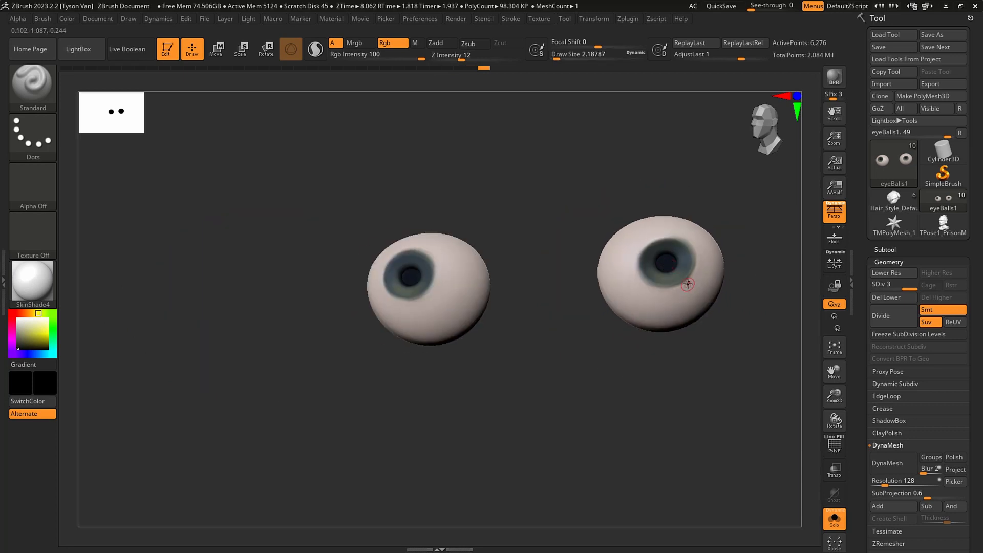
pyautogui.click(827, 511)
pyautogui.moveTo(607, 462); pyautogui.dragTo(266, 231, button='right')
pyautogui.moveTo(267, 230); pyautogui.dragTo(459, 355, button='right')
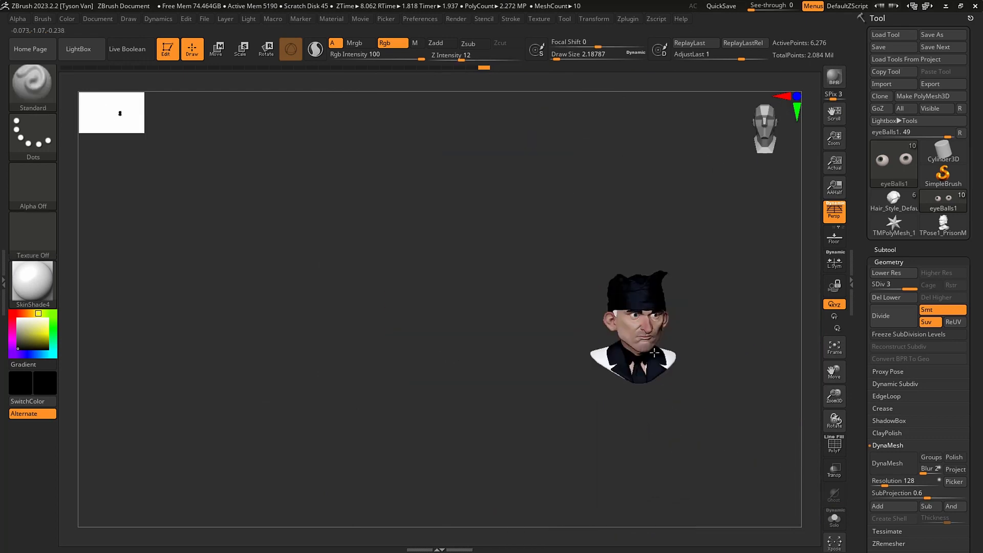
pyautogui.keyDown('ctrl'); pyautogui.moveTo(655, 352); pyautogui.dragTo(411, 320, button='right'); pyautogui.keyUp('ctrl')
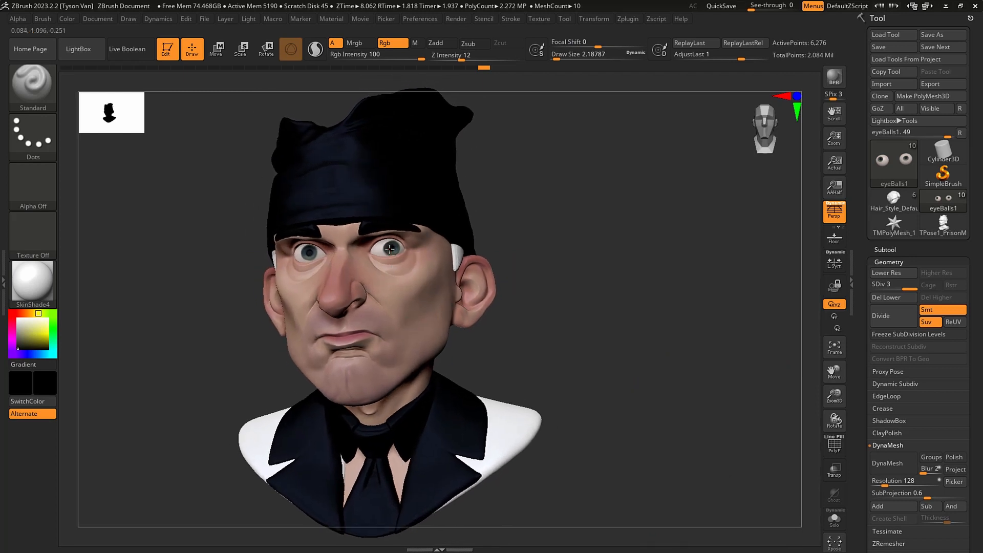
# Isolate the eyeballs and mask only the one on the character's right side.
pyautogui.click(834, 519)
pyautogui.keyDown('ctrl'); pyautogui.moveTo(421, 301); pyautogui.dragTo(417, 312, button='right'); pyautogui.keyUp('ctrl')
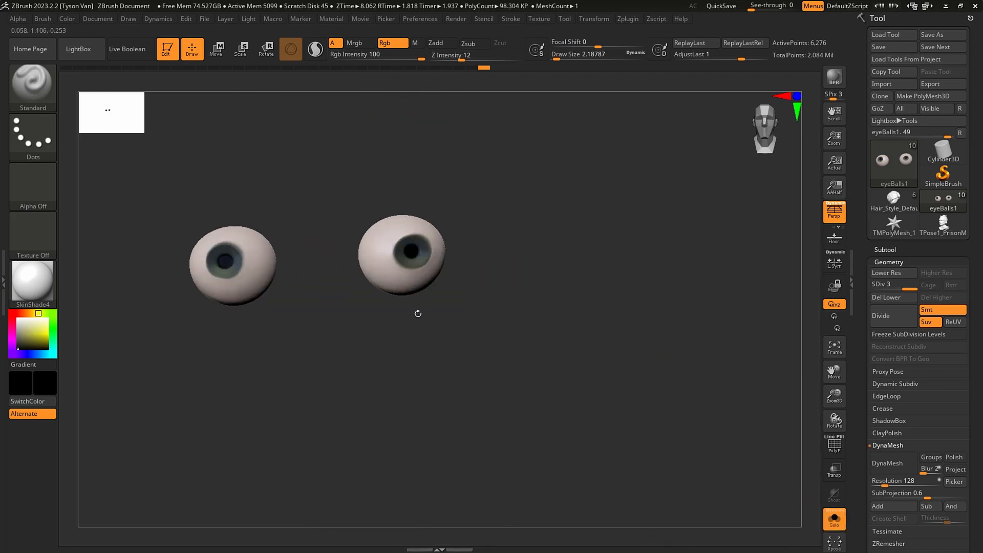
pyautogui.moveTo(335, 366)
pyautogui.keyDown('ctrl'); pyautogui.mouseDown()
pyautogui.moveTo(511, 159)
pyautogui.moveTo(340, 322)
pyautogui.moveTo(537, 248)
pyautogui.moveTo(461, 407)
pyautogui.mouseUp(); pyautogui.keyUp('ctrl')
pyautogui.keyDown('ctrl'); pyautogui.click(461, 407); pyautogui.keyUp('ctrl')
pyautogui.keyDown('ctrl'); pyautogui.click(507, 379); pyautogui.keyUp('ctrl')
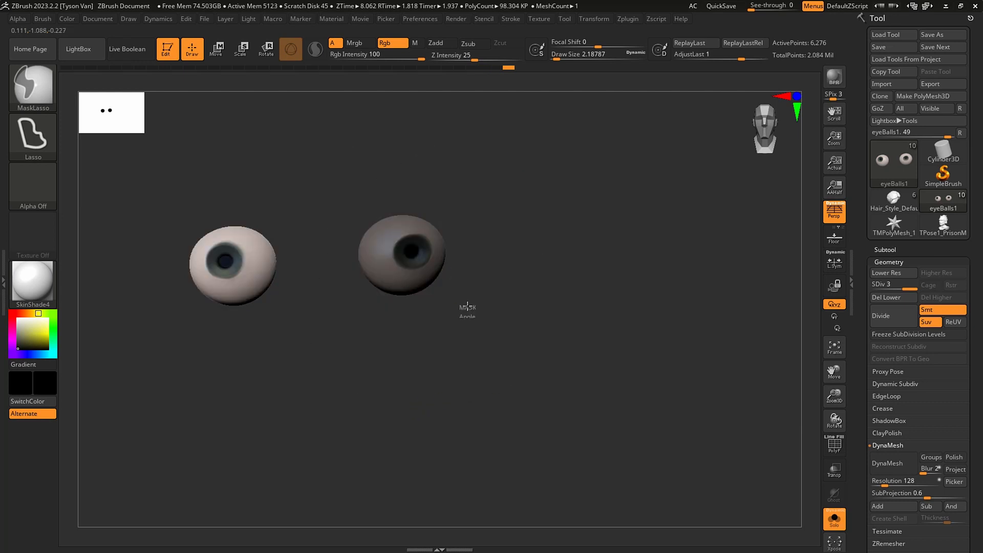
pyautogui.keyDown('ctrl'); pyautogui.click(464, 305); pyautogui.keyUp('ctrl')
# Center the gizmo on the unmasked eyeball and rotate that eyeball slightly toward the nose.
pyautogui.press('r')
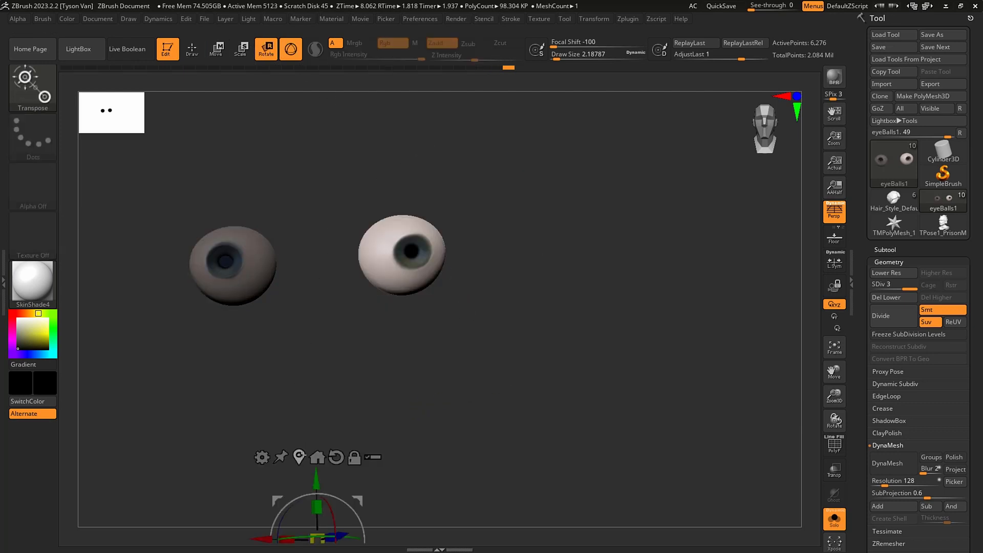
pyautogui.click(299, 456)
pyautogui.moveTo(421, 250); pyautogui.dragTo(412, 251)
pyautogui.press('q')
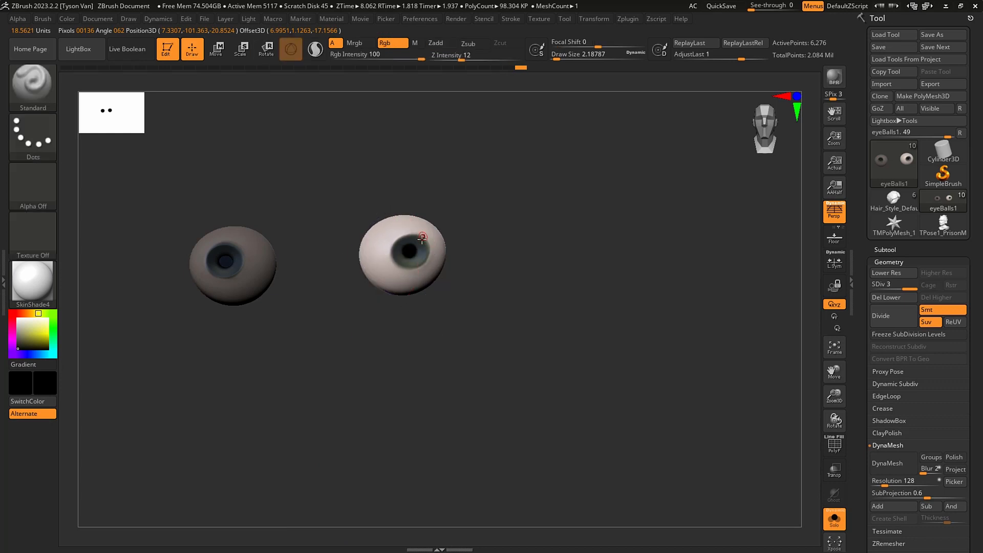
# Nudge the unmasked eyeball's iris slightly with the SnakeHook brush at a draw size of about 10.5, and clear the mask.
pyautogui.press('b')
pyautogui.press('s')
pyautogui.press('h')
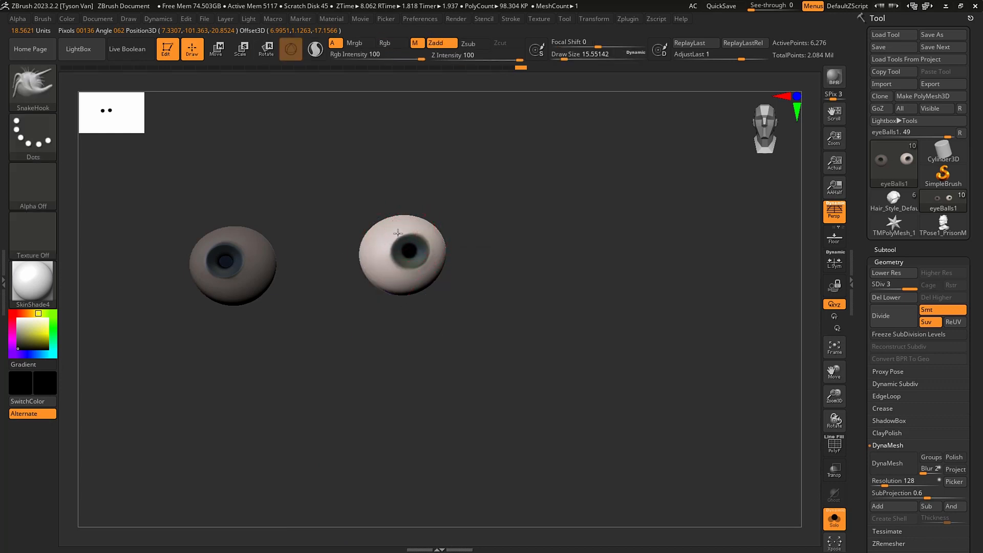
pyautogui.press('s')
pyautogui.moveTo(407, 248); pyautogui.dragTo(405, 246)
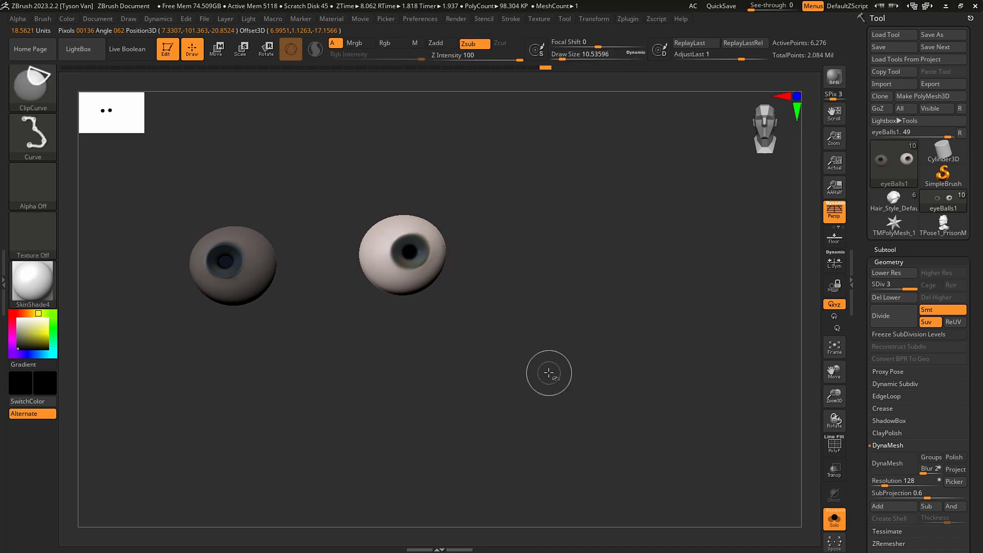
pyautogui.keyDown('ctrl'); pyautogui.moveTo(599, 463); pyautogui.dragTo(640, 374); pyautogui.keyUp('ctrl')
# Paint a small white highlight on both pupils with the Standard brush at a draw size of about 1.1, and turn off Solo.
pyautogui.press('b')
pyautogui.press('s')
pyautogui.press('t')
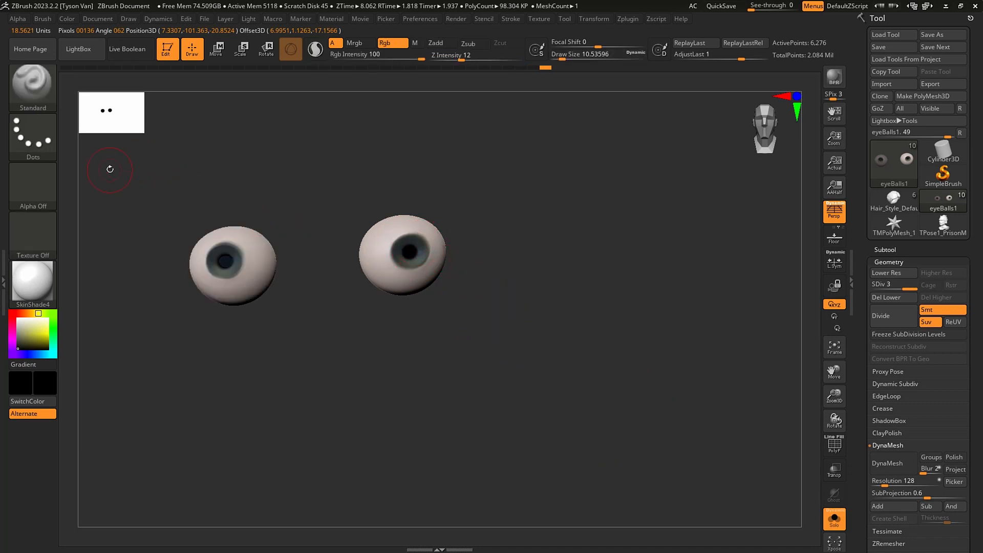
pyautogui.click(18, 319)
pyautogui.keyDown('ctrl'); pyautogui.moveTo(411, 250); pyautogui.dragTo(418, 248, button='right'); pyautogui.keyUp('ctrl')
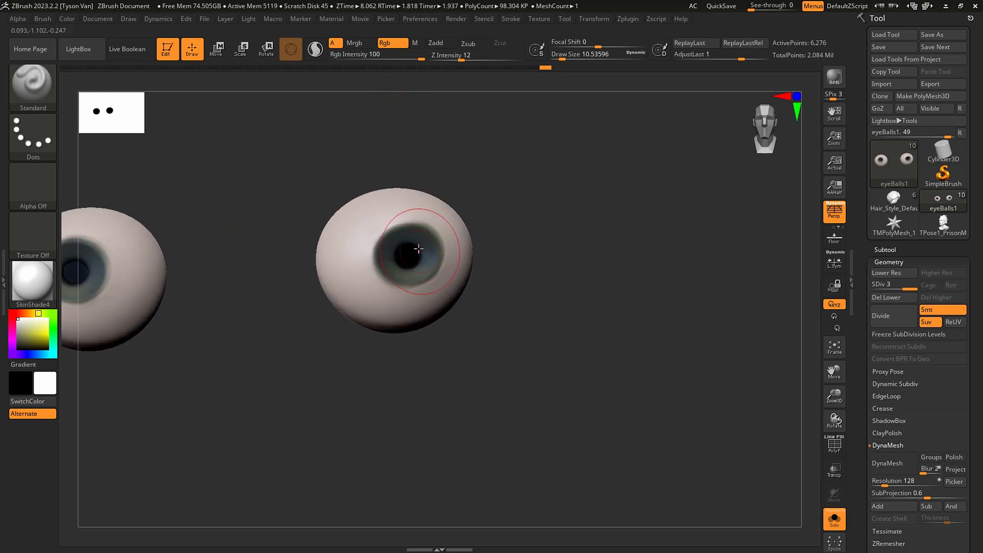
pyautogui.press('s')
pyautogui.moveTo(418, 247); pyautogui.dragTo(408, 247)
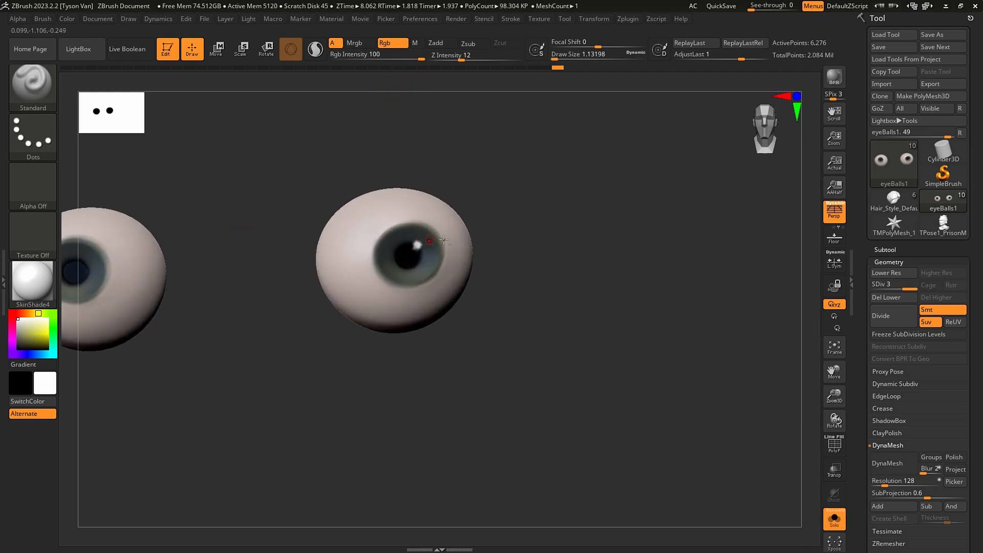
pyautogui.keyDown('alt'); pyautogui.moveTo(444, 239); pyautogui.dragTo(479, 222, button='right'); pyautogui.keyUp('alt')
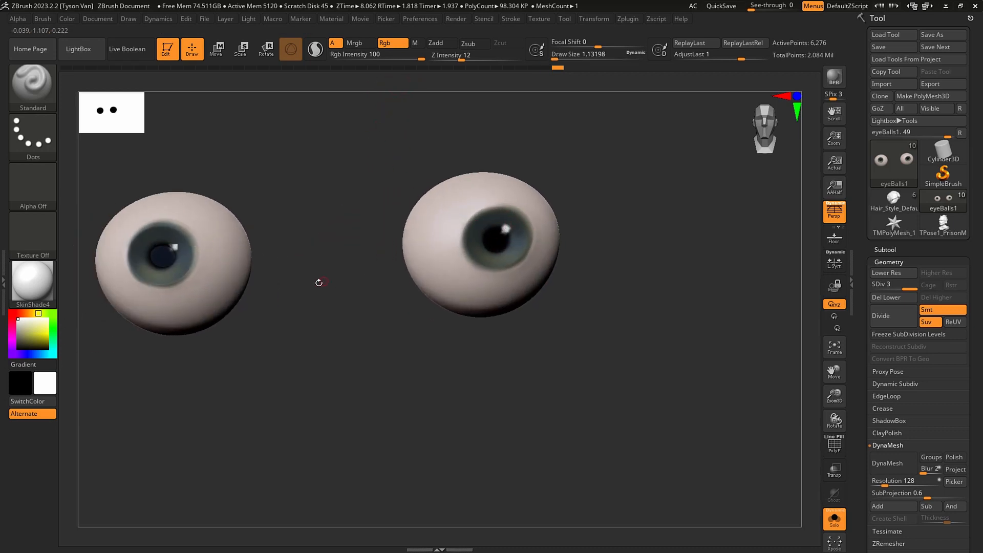
pyautogui.keyDown('ctrl'); pyautogui.moveTo(319, 282); pyautogui.dragTo(191, 281, button='right'); pyautogui.keyUp('ctrl')
pyautogui.click(834, 519)
# Select the eyebrows subtool and choose a dark reddish brown as the current color.
pyautogui.moveTo(535, 407)
pyautogui.keyDown('ctrl'); pyautogui.mouseDown(button='right')
pyautogui.moveTo(514, 418)
pyautogui.moveTo(369, 377)
pyautogui.moveTo(521, 399)
pyautogui.moveTo(397, 365)
pyautogui.moveTo(468, 356)
pyautogui.moveTo(464, 370)
pyautogui.moveTo(486, 361)
pyautogui.moveTo(478, 307)
pyautogui.mouseUp(button='right'); pyautogui.keyUp('ctrl')
pyautogui.keyDown('alt'); pyautogui.click(477, 251); pyautogui.keyUp('alt')
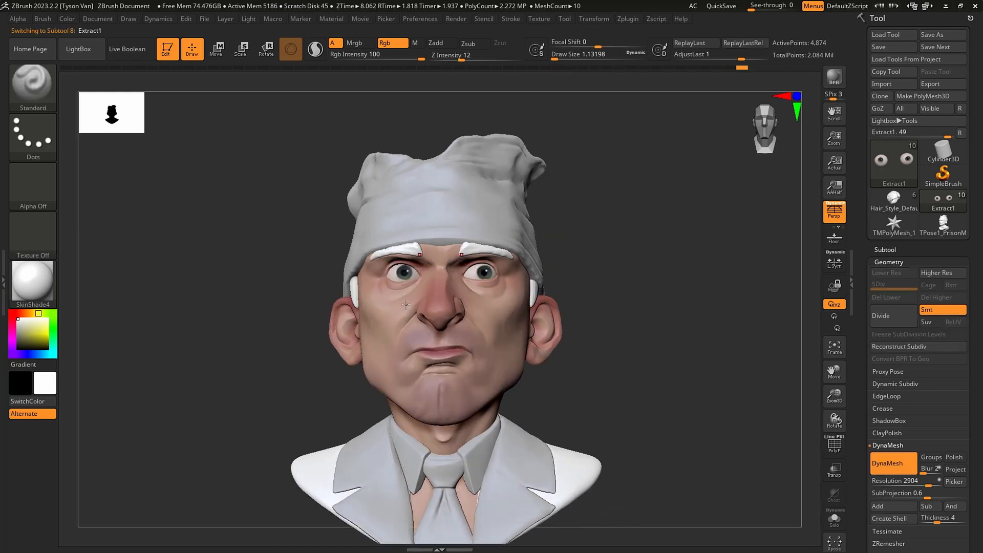
pyautogui.click(19, 314)
pyautogui.moveTo(22, 332); pyautogui.dragTo(23, 345)
# Merge the hair subtool Extract2 down with the eyebrows subtool Extract1.
pyautogui.click(885, 250)
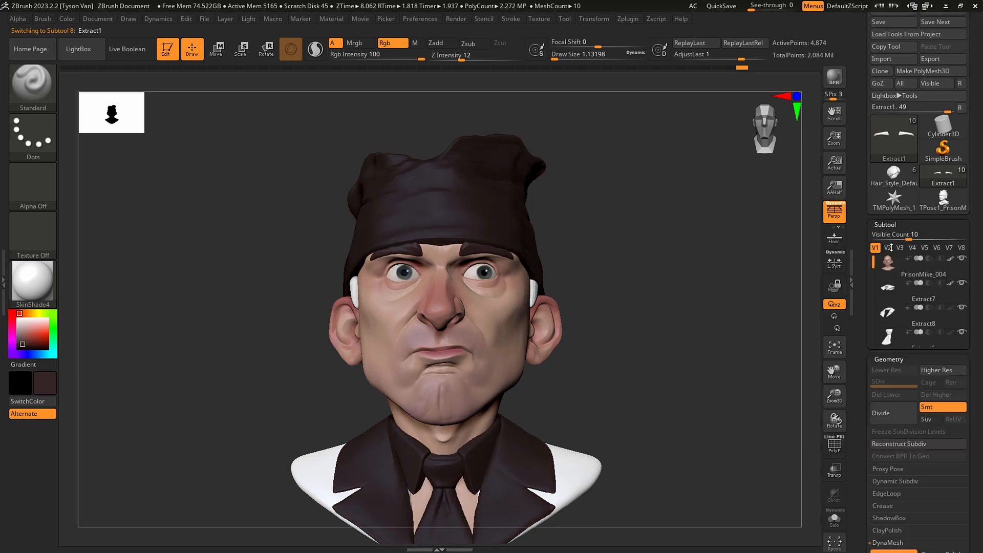
pyautogui.click(902, 205)
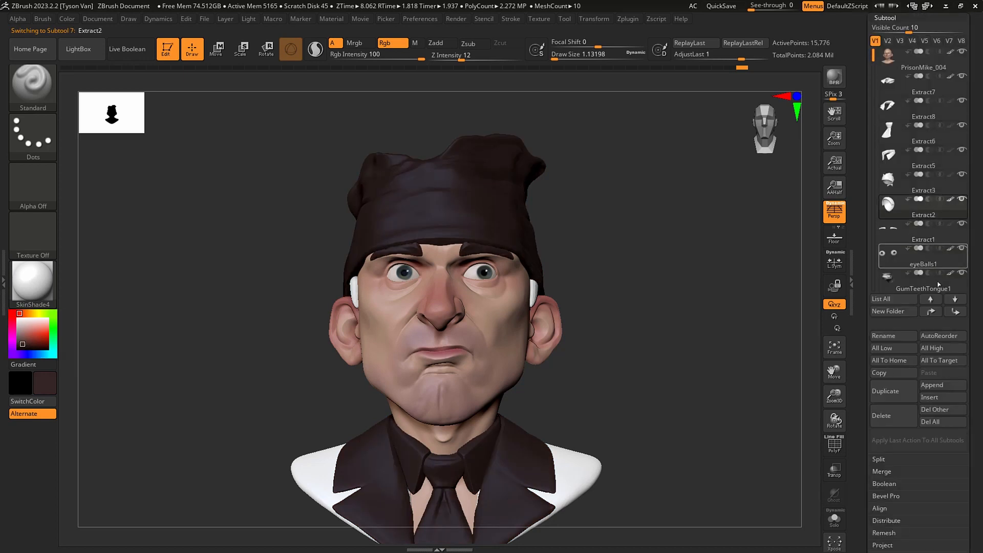
pyautogui.click(882, 472)
pyautogui.click(890, 483)
pyautogui.click(797, 507)
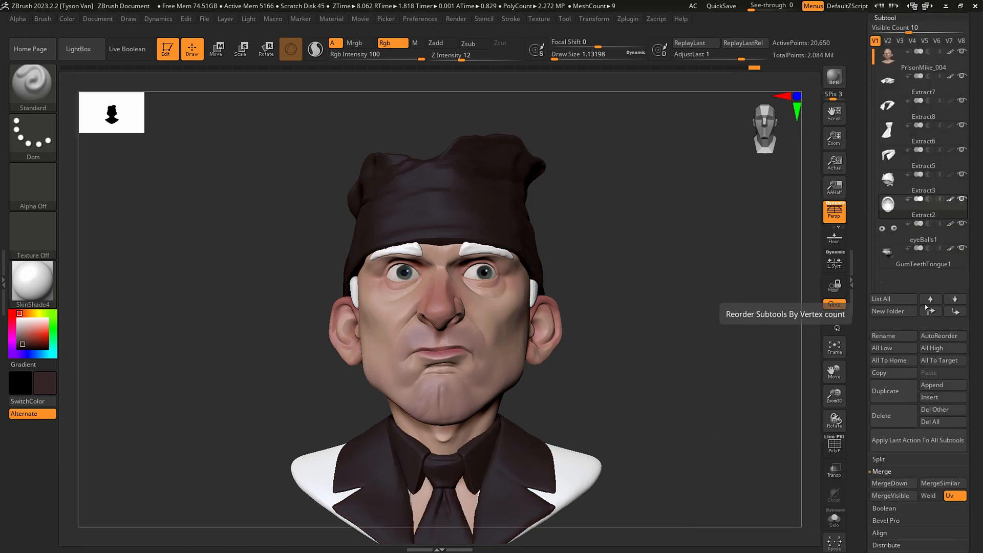
# Fill the merged hair and eyebrows with the dark reddish brown.
pyautogui.moveTo(590, 356); pyautogui.dragTo(573, 368)
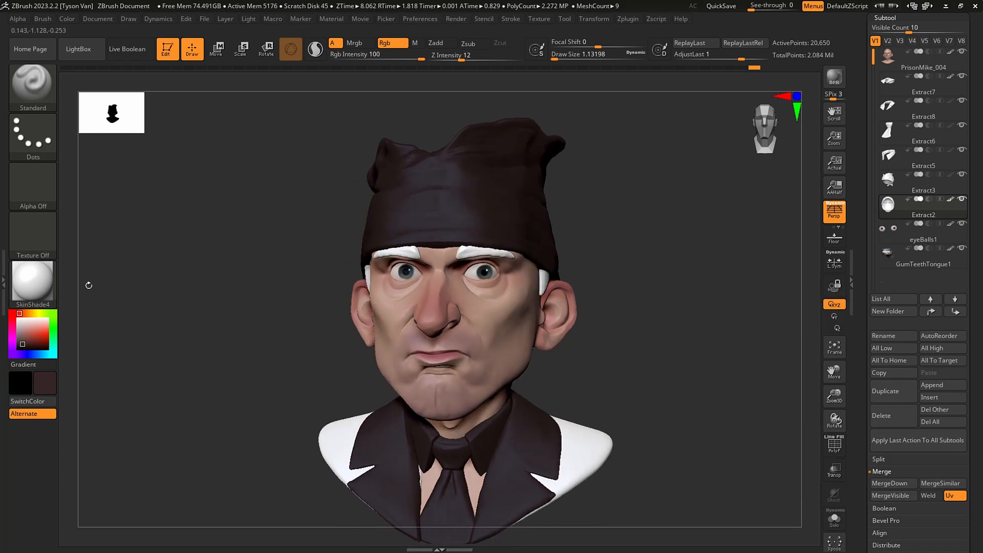
pyautogui.click(67, 19)
pyautogui.click(149, 238)
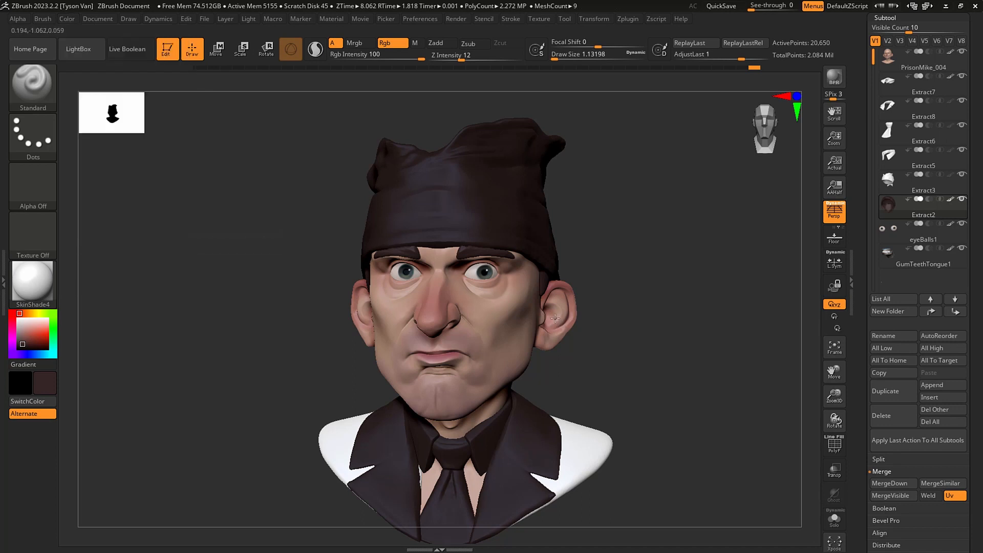
# Select the shirt collar Extract5 and fill it with a light off-white.
pyautogui.moveTo(555, 318); pyautogui.dragTo(511, 393, button='right')
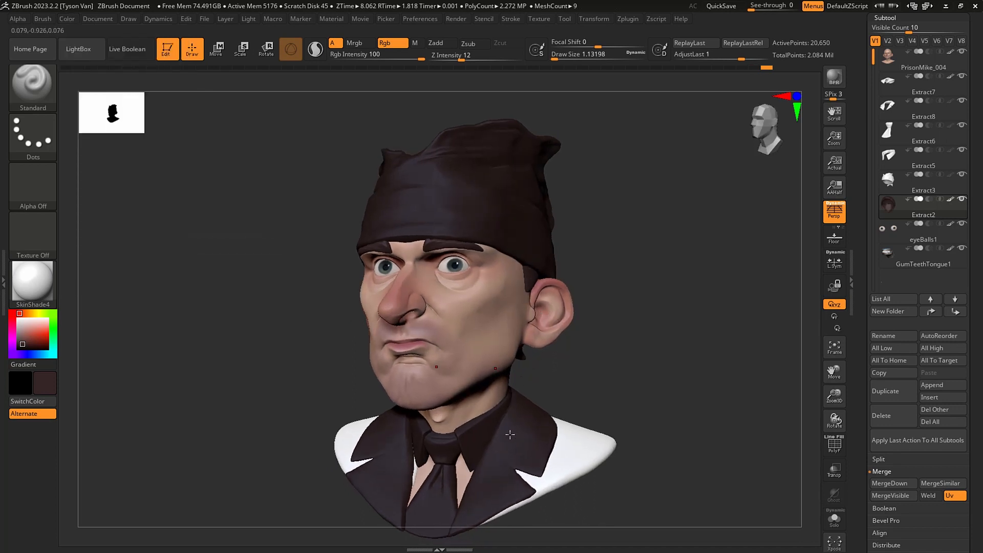
pyautogui.keyDown('alt'); pyautogui.click(488, 444); pyautogui.keyUp('alt')
pyautogui.click(29, 313)
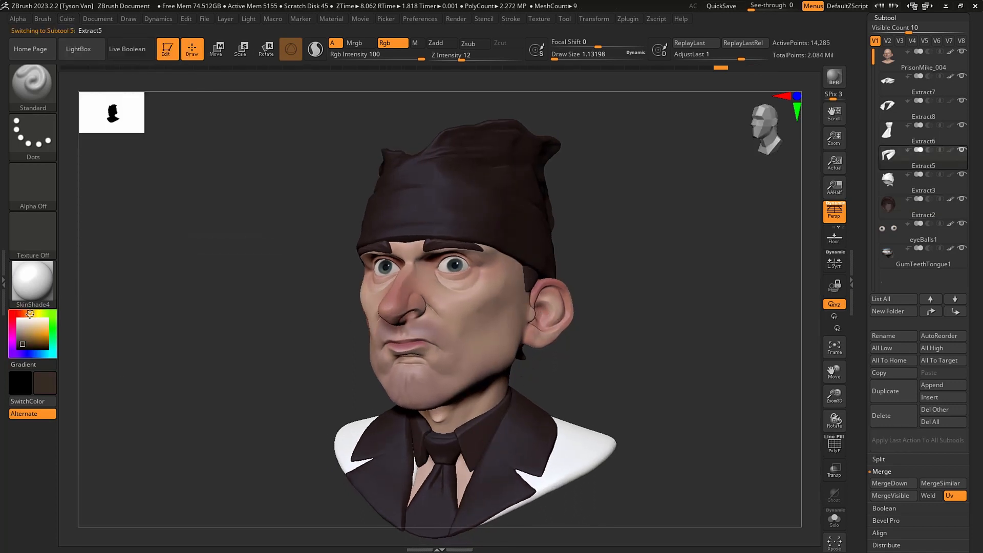
pyautogui.moveTo(24, 328); pyautogui.dragTo(21, 322)
pyautogui.click(67, 18)
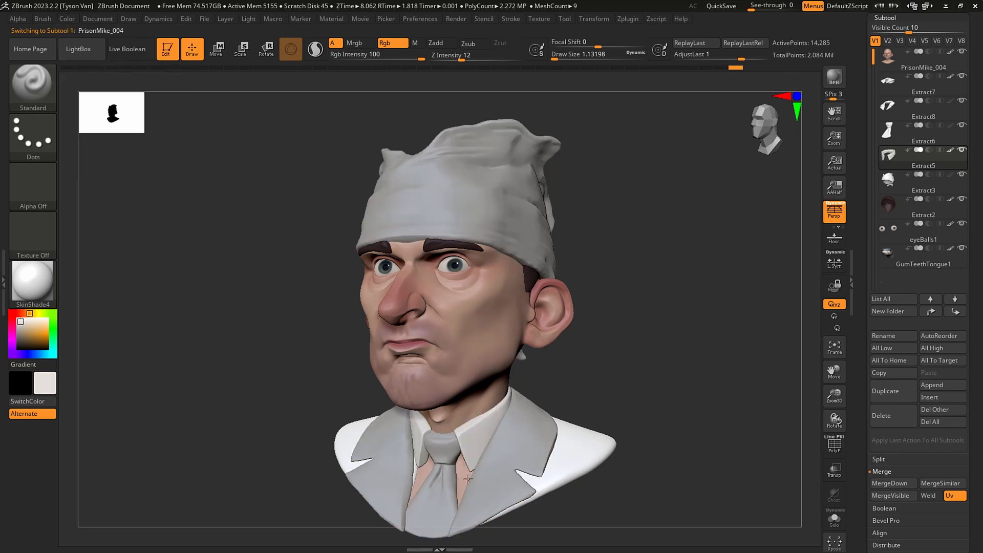
# Isolate the body and paint the chest off-white at draw sizes of about 37 and 25, showing the whole bust again in between.
pyautogui.hotkey('alt', 's')
pyautogui.press('s')
pyautogui.moveTo(461, 481)
pyautogui.mouseDown()
pyautogui.moveTo(490, 468)
pyautogui.moveTo(431, 516)
pyautogui.moveTo(447, 481)
pyautogui.moveTo(509, 468)
pyautogui.moveTo(455, 516)
pyautogui.moveTo(516, 454)
pyautogui.moveTo(589, 469)
pyautogui.mouseUp()
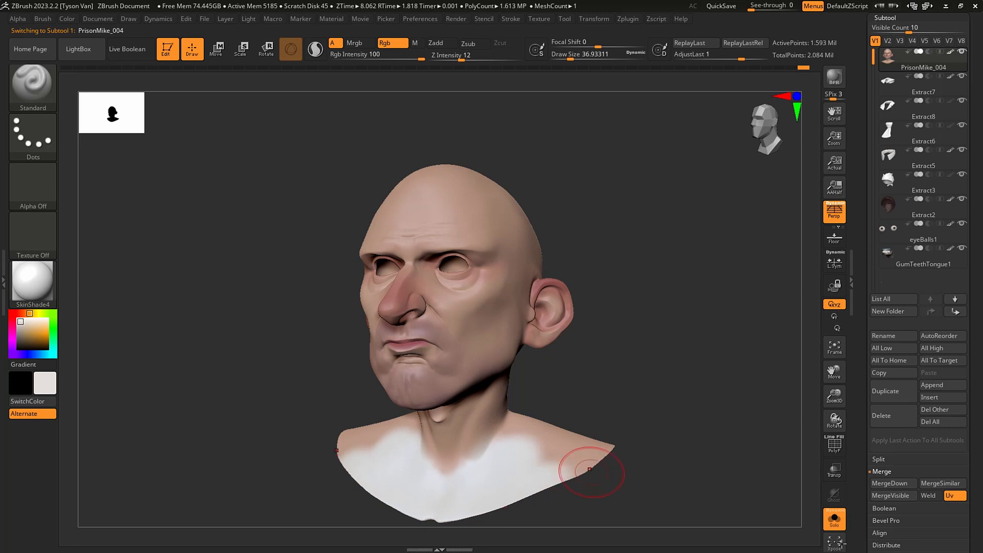
pyautogui.click(835, 519)
pyautogui.press('s')
pyautogui.moveTo(469, 469); pyautogui.dragTo(458, 474)
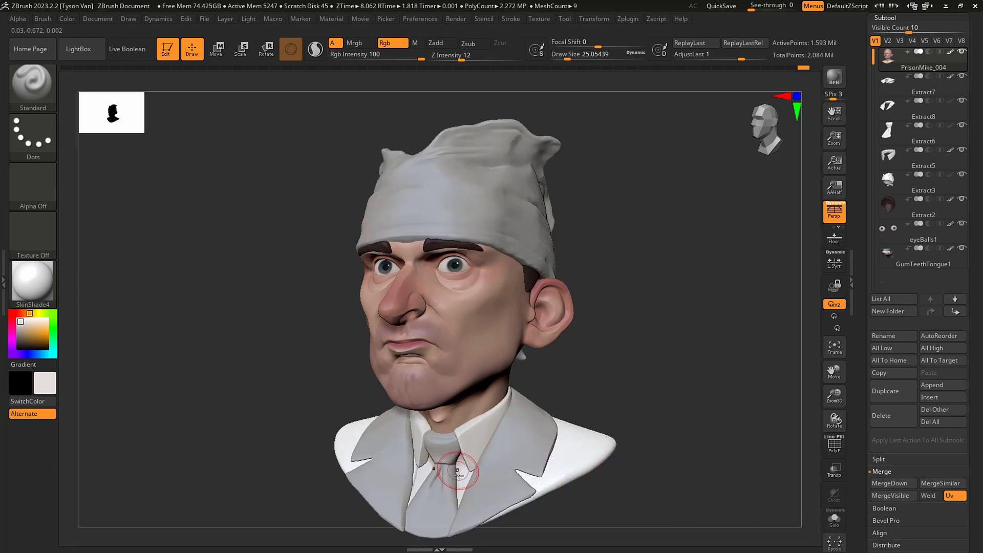
# Select the tie Extract6 and fill it with a dark brown of R 66, G 53, B 32.
pyautogui.moveTo(537, 454); pyautogui.dragTo(478, 465, button='right')
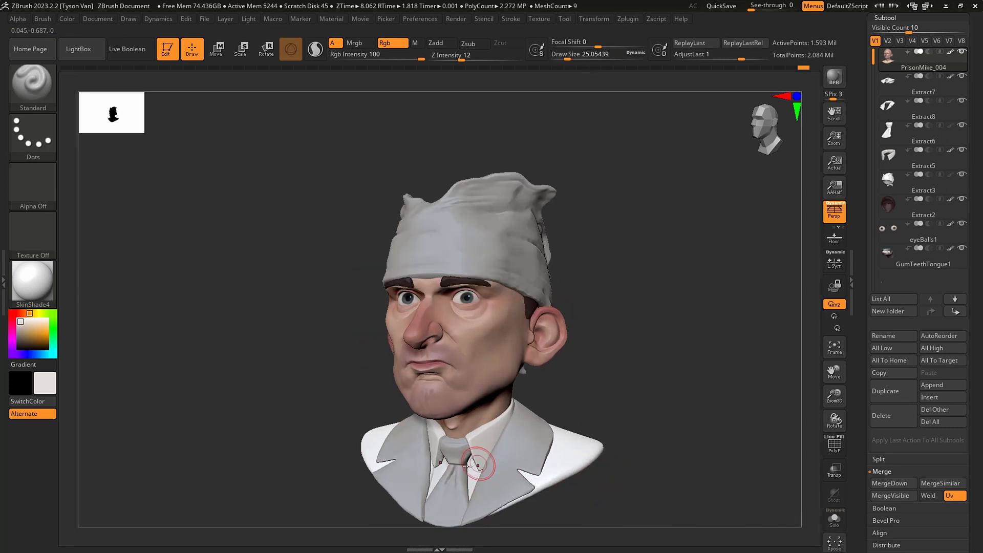
pyautogui.keyDown('alt'); pyautogui.click(477, 465); pyautogui.keyUp('alt')
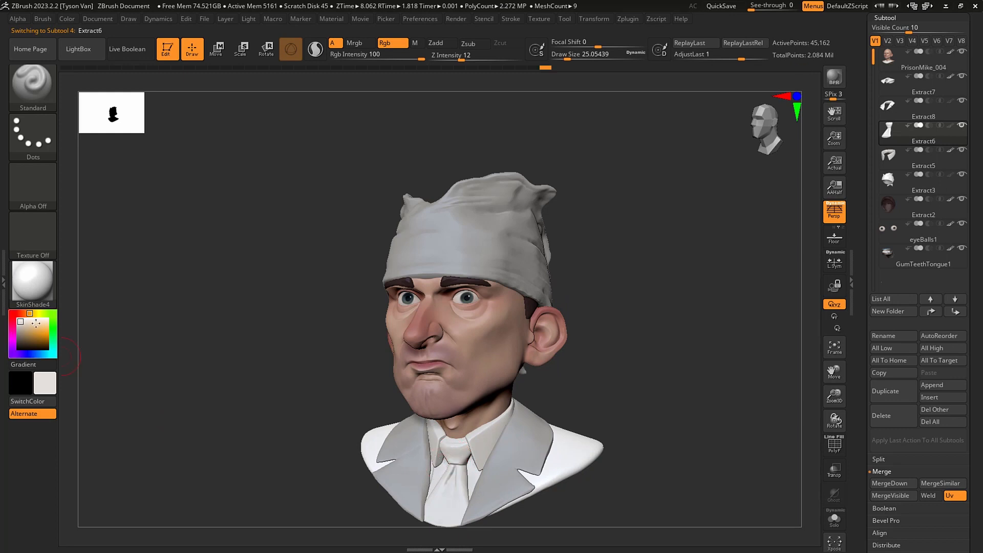
pyautogui.click(26, 341)
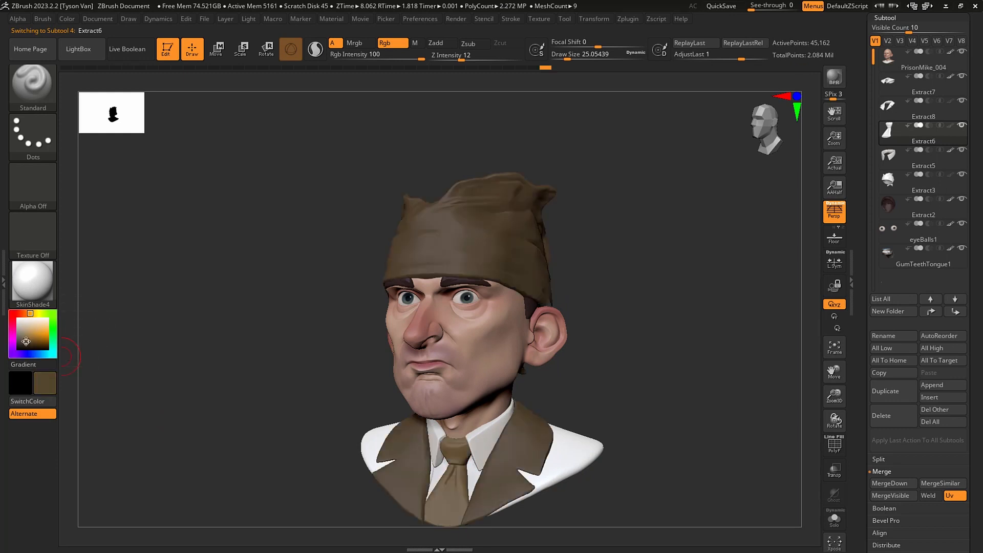
pyautogui.moveTo(26, 341); pyautogui.dragTo(24, 343)
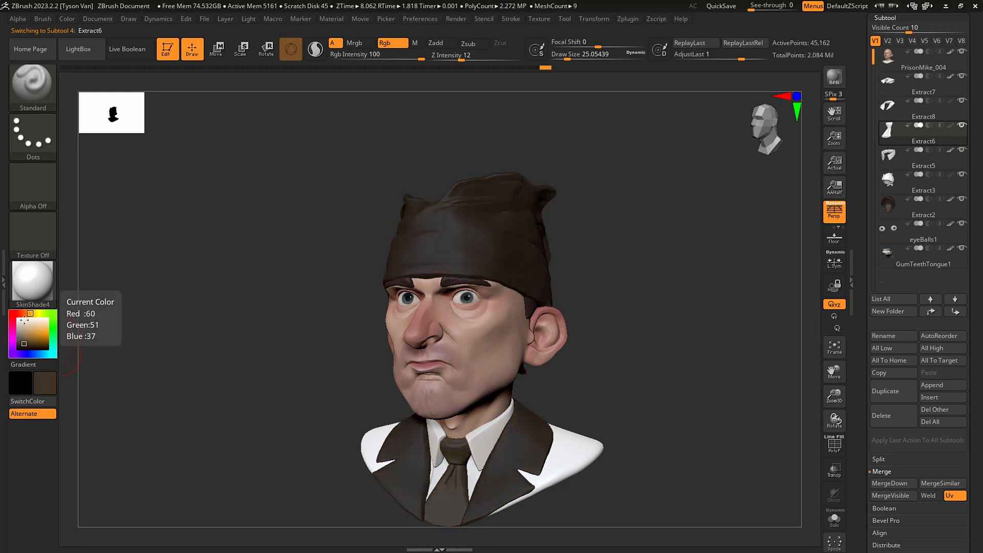
pyautogui.click(28, 343)
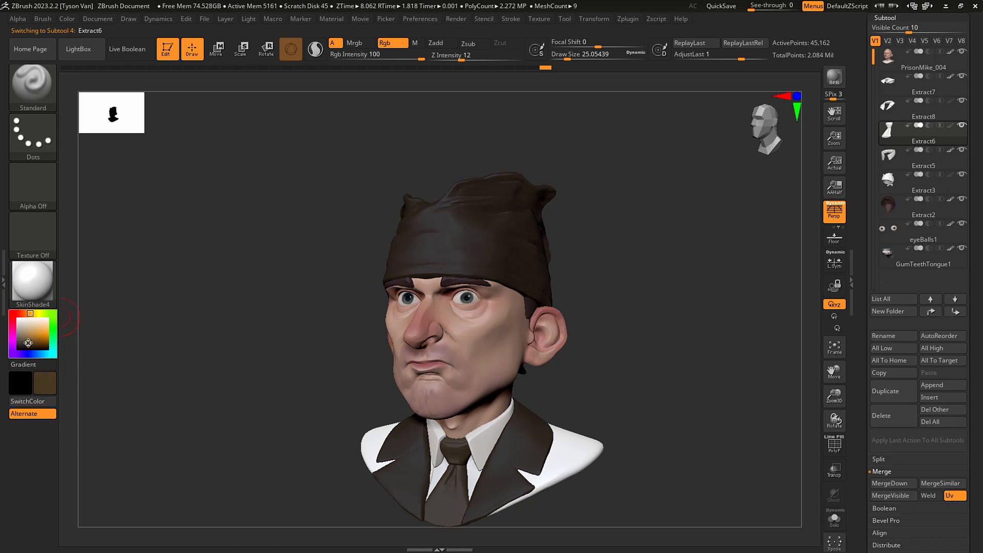
pyautogui.click(67, 19)
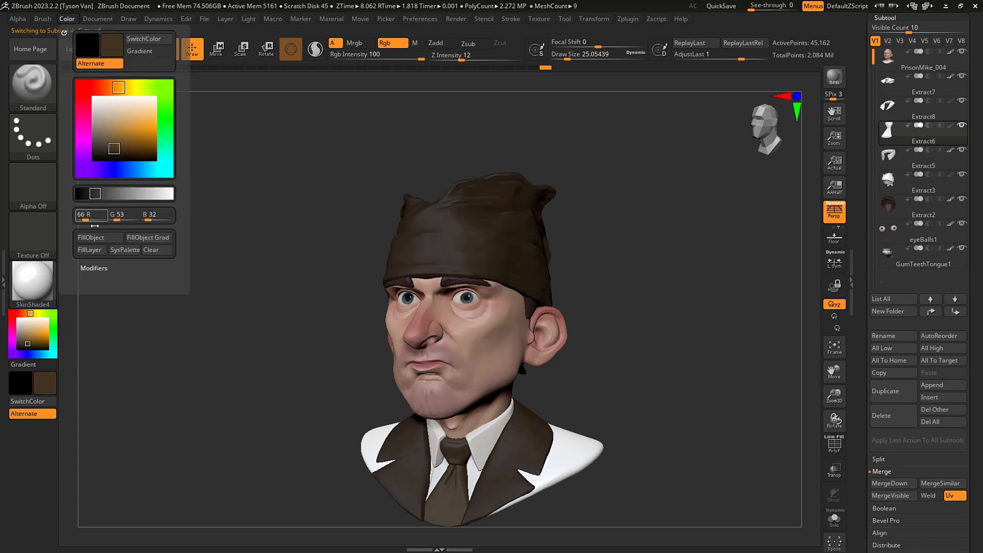
# Select the jacket lapels Extract8 and fill them with a dark navy of R 26, G 29, B 39.
pyautogui.keyDown('alt'); pyautogui.click(516, 454); pyautogui.keyUp('alt')
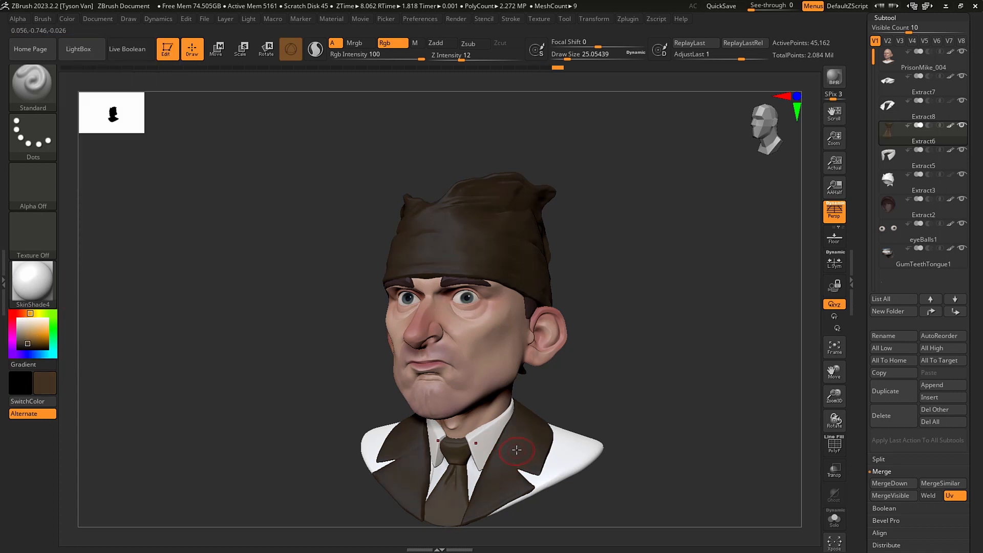
pyautogui.click(33, 355)
pyautogui.click(26, 344)
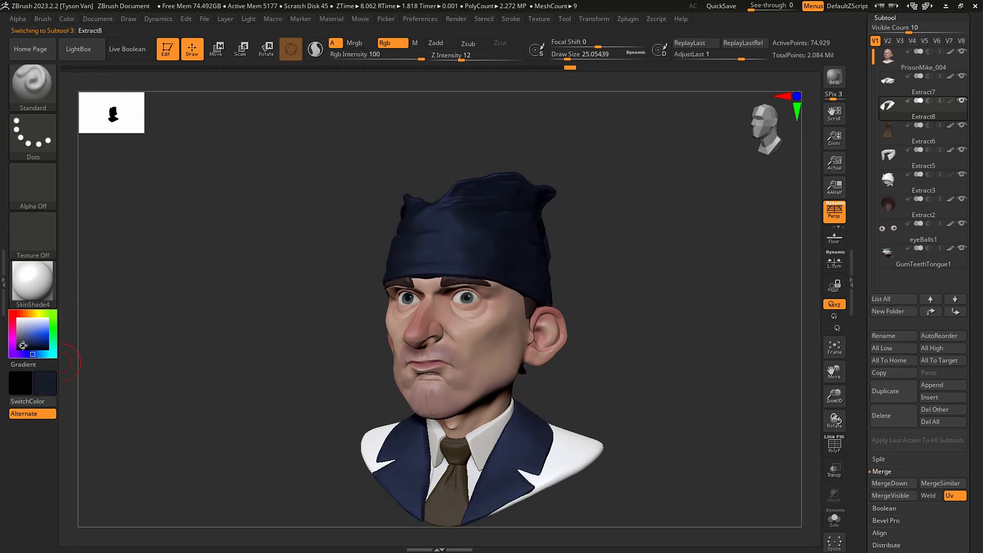
pyautogui.click(67, 18)
pyautogui.click(100, 238)
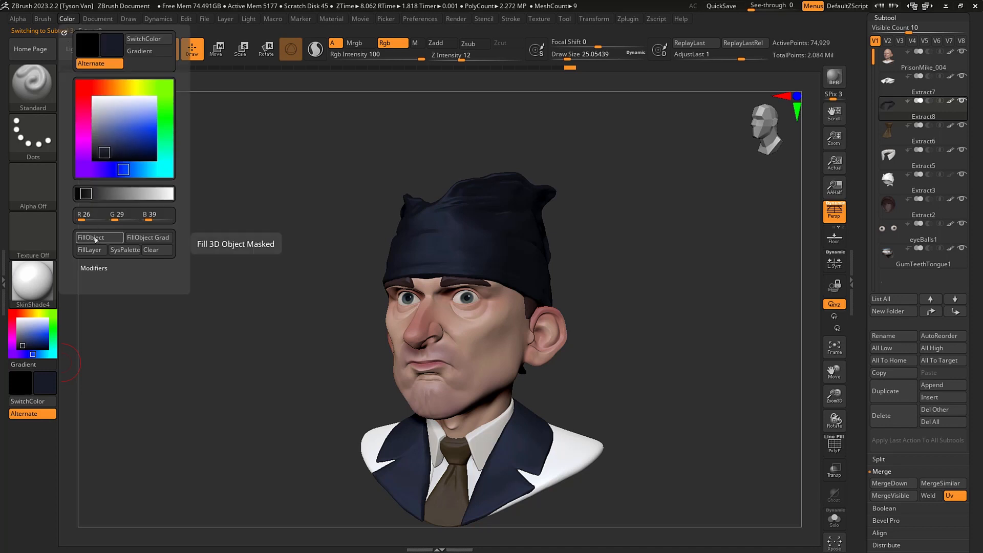
# Isolate the jacket shoulders Extract7, fill them with the same dark navy, and turn off Solo.
pyautogui.keyDown('alt'); pyautogui.click(562, 461); pyautogui.keyUp('alt')
pyautogui.click(835, 519)
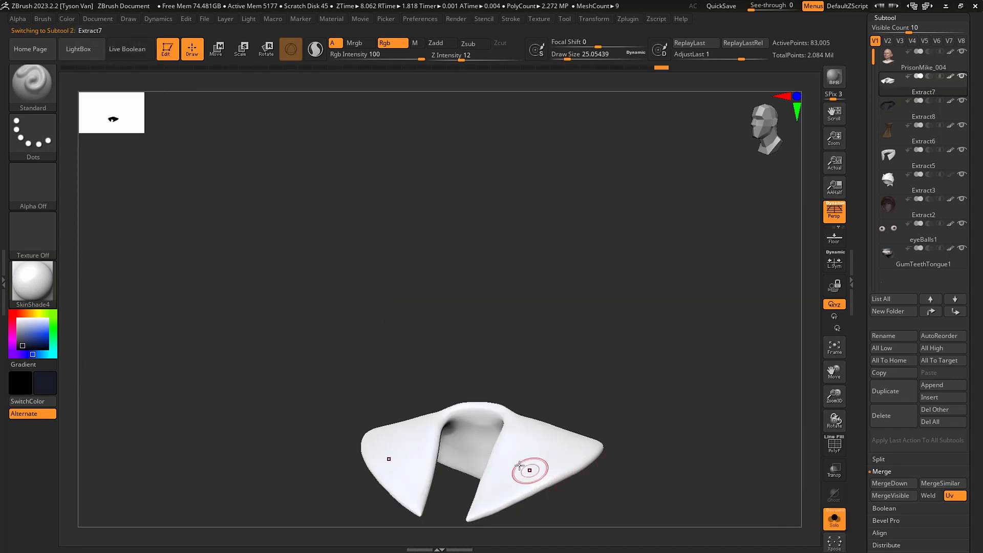
pyautogui.moveTo(520, 451); pyautogui.dragTo(494, 499)
pyautogui.click(67, 18)
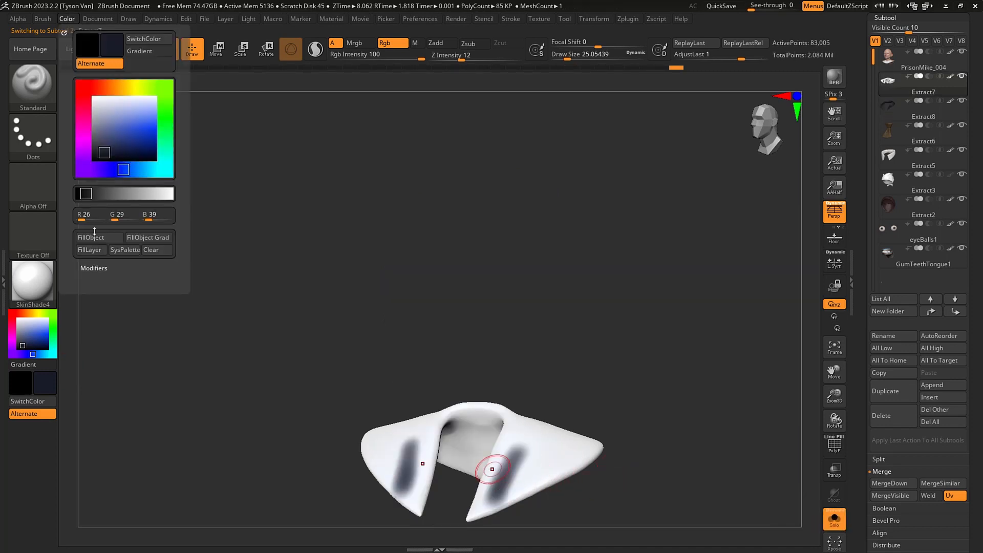
pyautogui.click(100, 238)
pyautogui.click(835, 519)
# Save the colored bust tool.
pyautogui.keyDown('ctrl'); pyautogui.moveTo(606, 443); pyautogui.dragTo(543, 425, button='right'); pyautogui.keyUp('ctrl')
pyautogui.moveTo(965, 144); pyautogui.dragTo(964, 377)
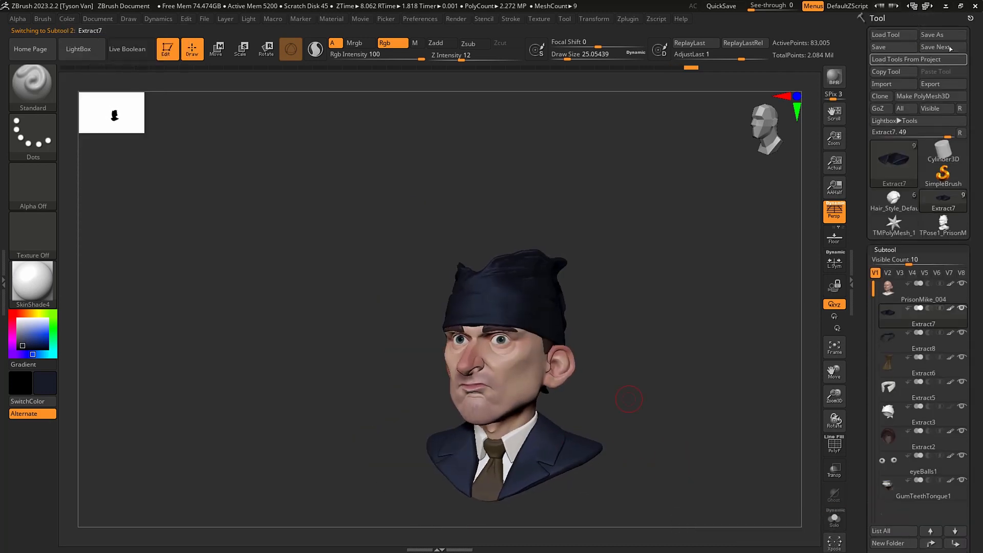
pyautogui.click(899, 46)
# Select the head wrap Extract3 and fill it with a purple of R 69, G 44, B 94.
pyautogui.moveTo(635, 309)
pyautogui.keyDown('shift'); pyautogui.mouseDown()
pyautogui.moveTo(647, 317)
pyautogui.moveTo(542, 316)
pyautogui.mouseUp(); pyautogui.keyUp('shift')
pyautogui.keyDown('alt'); pyautogui.click(541, 317); pyautogui.keyUp('alt')
pyautogui.keyDown('ctrl'); pyautogui.moveTo(506, 321); pyautogui.dragTo(510, 333, button='right'); pyautogui.keyUp('ctrl')
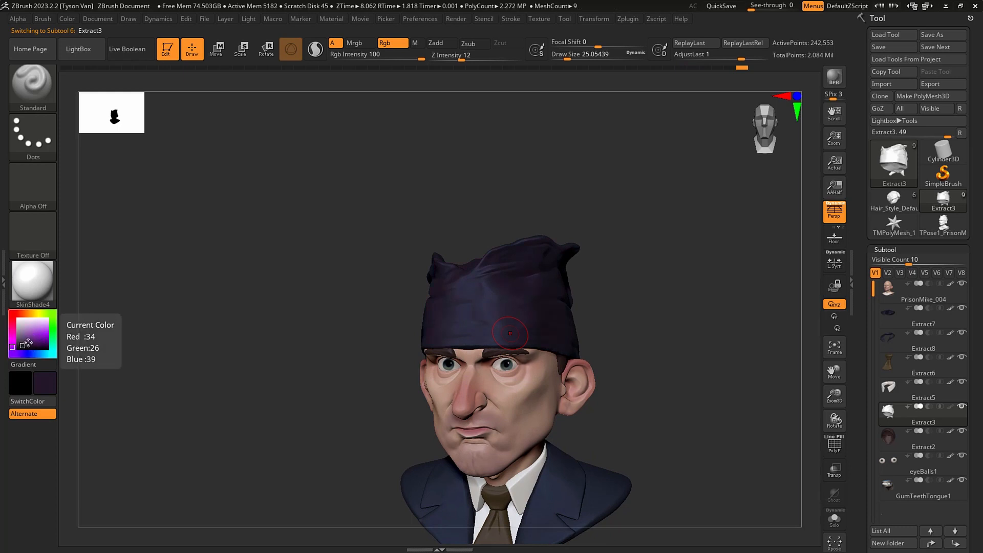
pyautogui.click(29, 345)
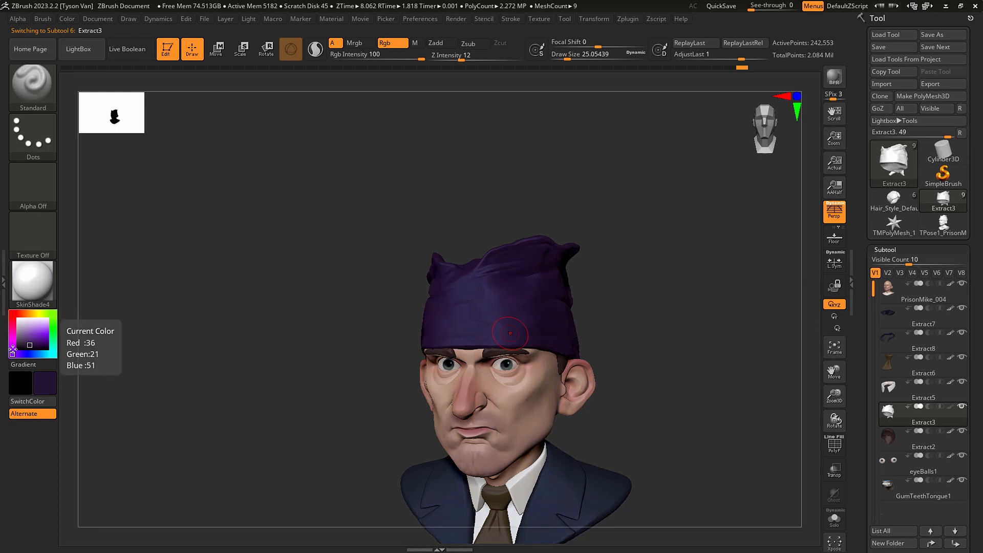
pyautogui.click(27, 340)
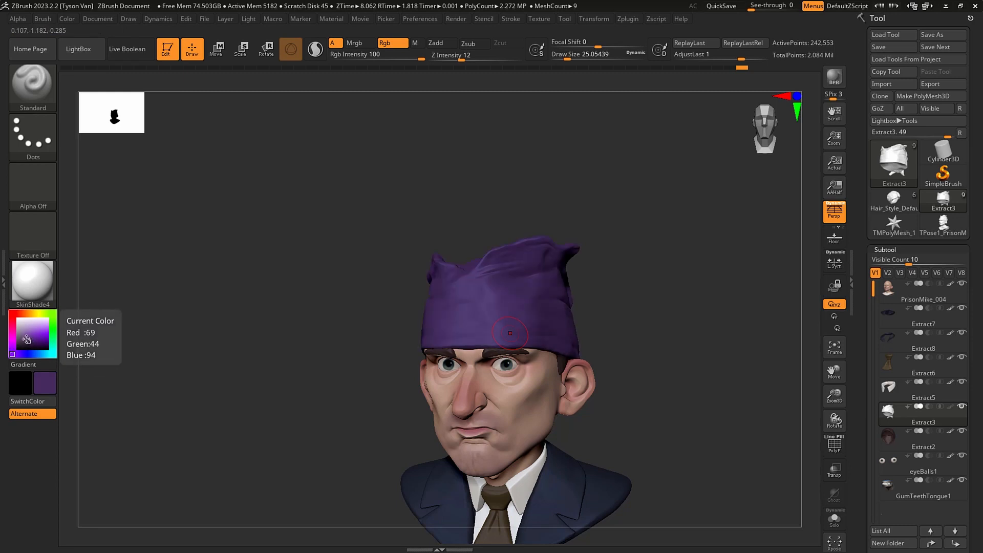
pyautogui.click(67, 19)
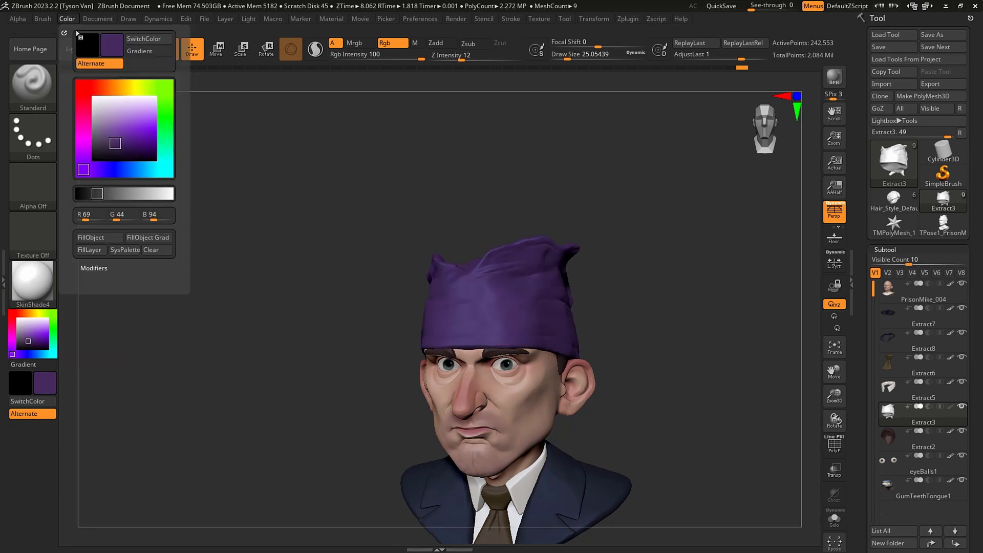
pyautogui.click(107, 236)
pyautogui.moveTo(614, 343); pyautogui.dragTo(627, 339)
pyautogui.keyDown('alt'); pyautogui.moveTo(576, 391); pyautogui.dragTo(543, 314); pyautogui.keyUp('alt')
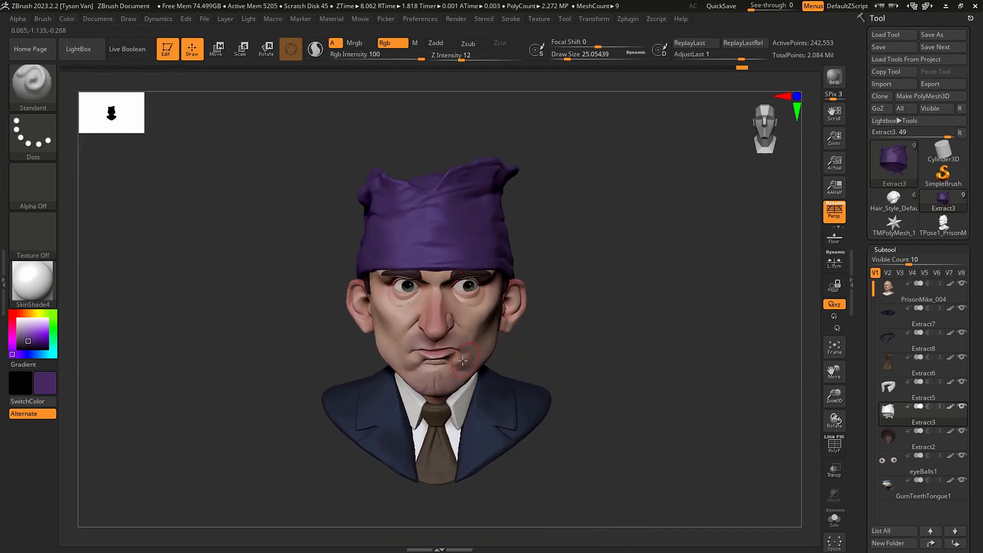
pyautogui.moveTo(463, 361); pyautogui.dragTo(473, 343)
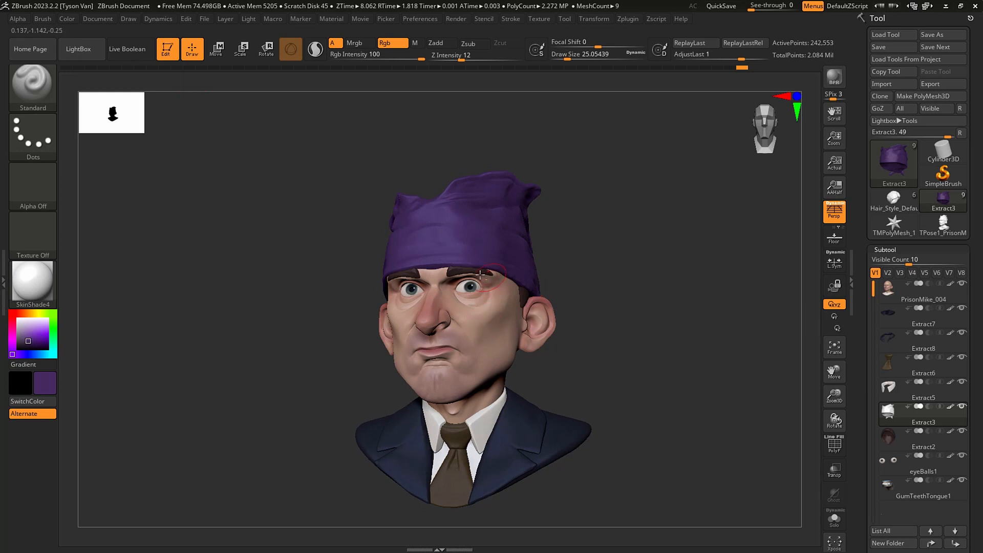
# On the PrisonMike_004 head, sample the eyebrow brown and polypaint it around the inner brow ends at RGB intensity 42.
pyautogui.keyDown('ctrl'); pyautogui.moveTo(480, 275); pyautogui.dragTo(426, 302, button='right'); pyautogui.keyUp('ctrl')
pyautogui.keyDown('alt'); pyautogui.click(416, 289); pyautogui.keyUp('alt')
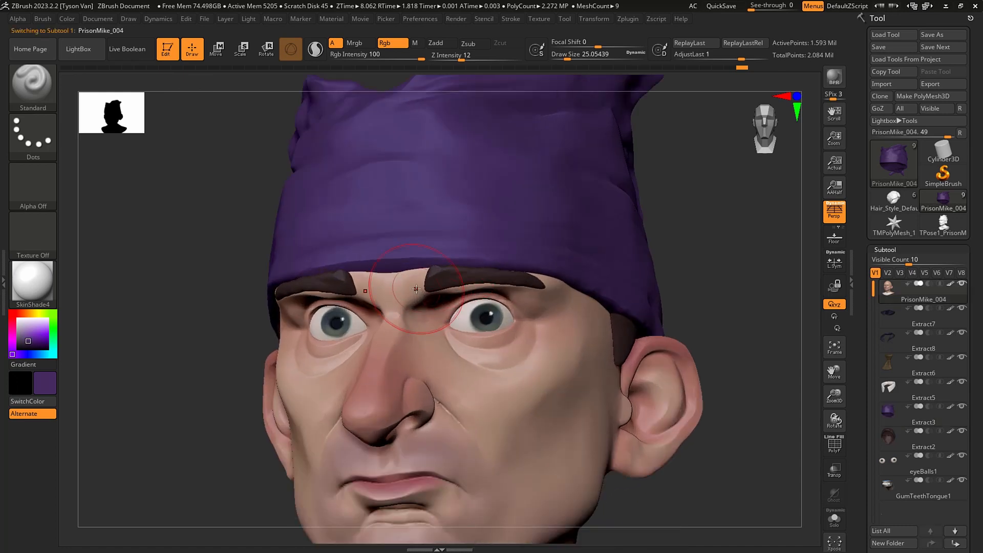
pyautogui.keyDown('ctrl'); pyautogui.moveTo(416, 289); pyautogui.dragTo(454, 302, button='right'); pyautogui.keyUp('ctrl')
pyautogui.press('s')
pyautogui.moveTo(449, 296)
pyautogui.mouseDown()
pyautogui.moveTo(440, 292)
pyautogui.moveTo(451, 285)
pyautogui.mouseUp()
pyautogui.press('c')
pyautogui.press('s')
pyautogui.click(391, 57)
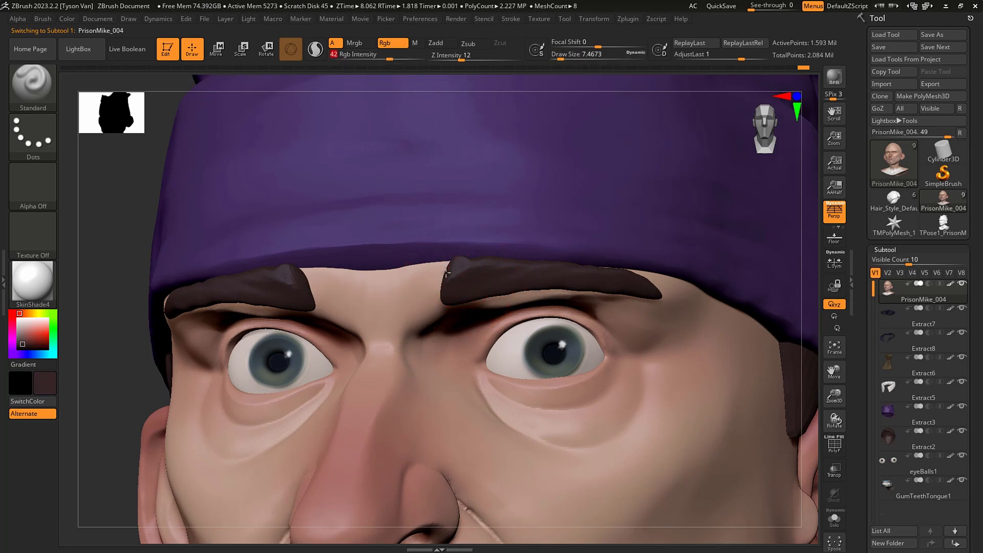
pyautogui.press('s')
pyautogui.moveTo(448, 287); pyautogui.dragTo(443, 298)
pyautogui.press('s')
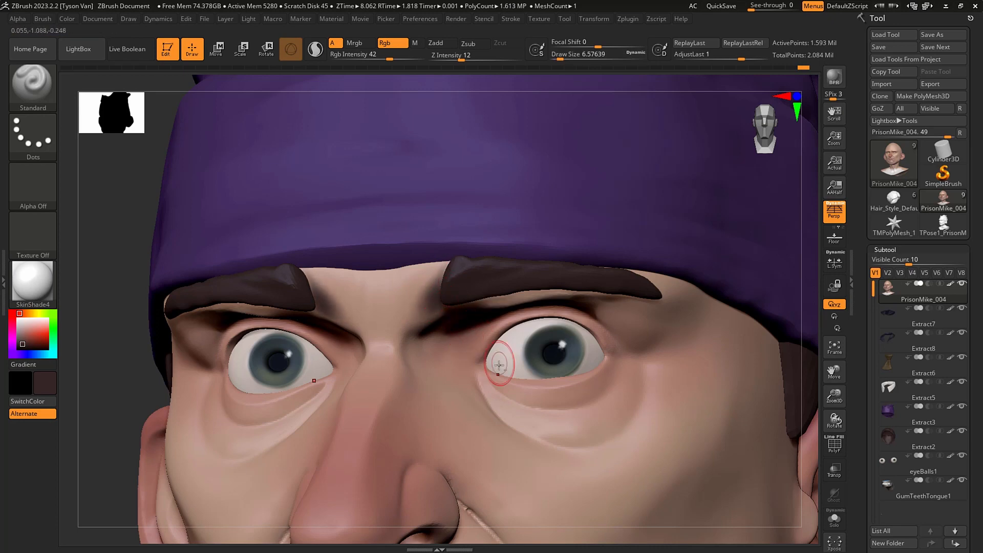
# Isolate the head and move PrisonMike_004, followed by the hair Extract2, to the end of the subtool list.
pyautogui.press('f')
pyautogui.click(839, 520)
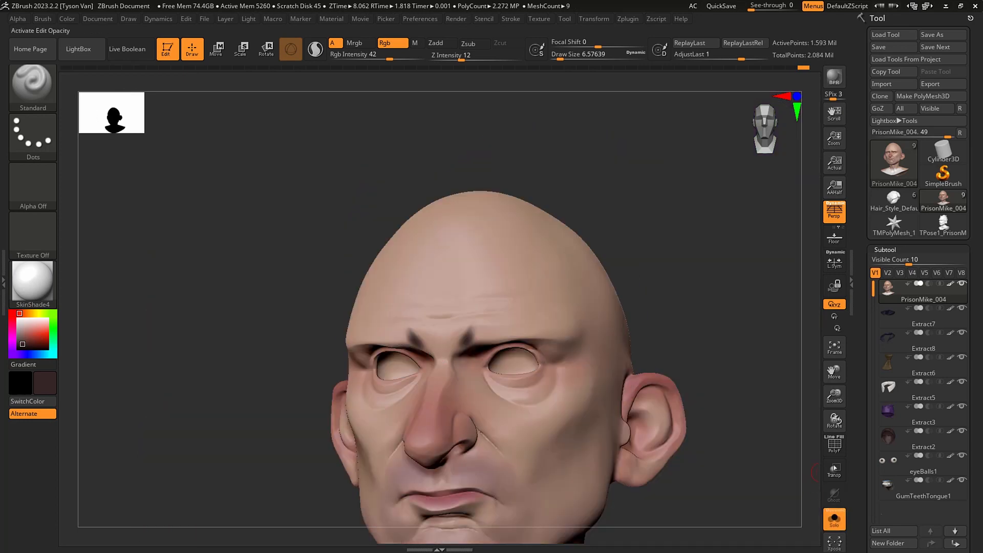
pyautogui.press('shift')
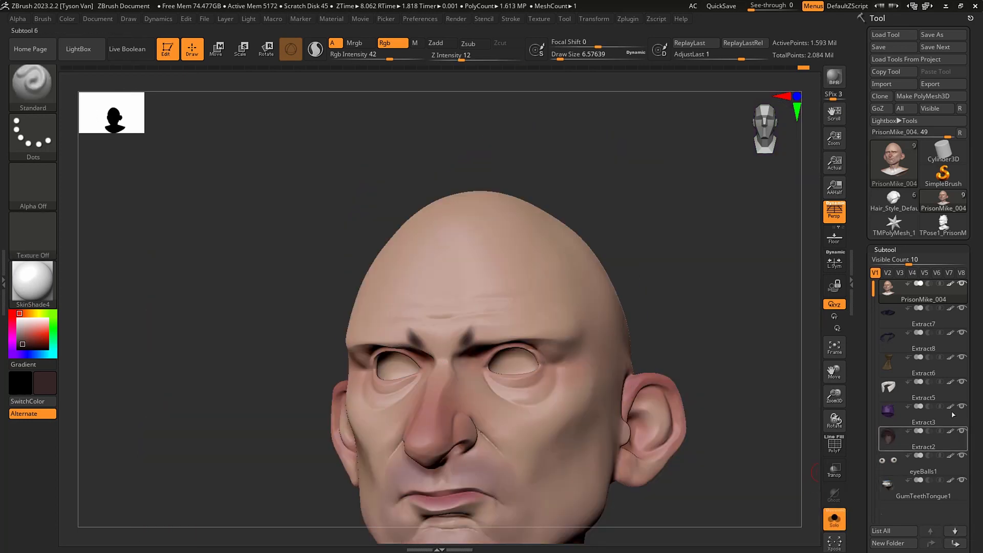
pyautogui.press('shift')
pyautogui.moveTo(970, 481); pyautogui.dragTo(968, 379)
pyautogui.moveTo(874, 183); pyautogui.dragTo(874, 182)
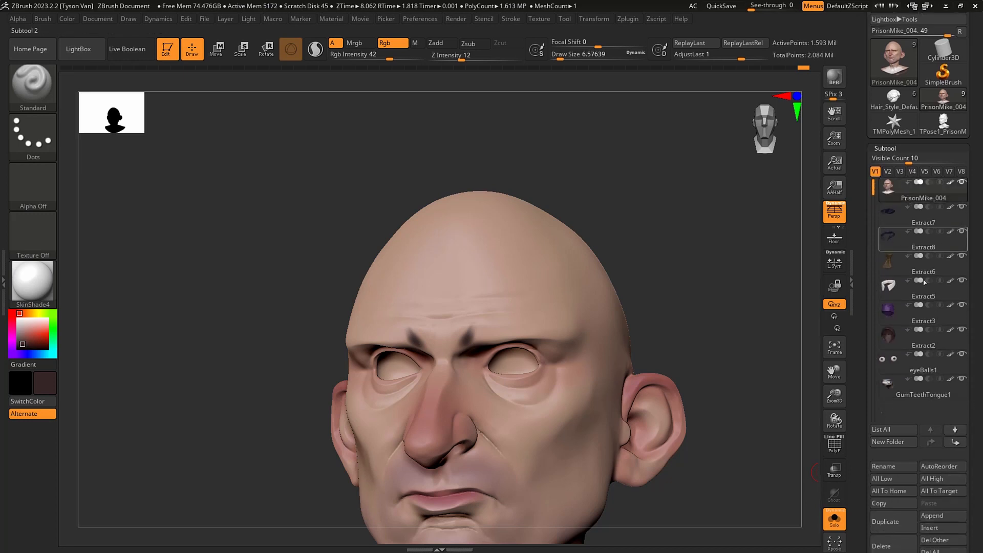
pyautogui.press('shift')
pyautogui.keyDown('shift'); pyautogui.click(955, 442); pyautogui.keyUp('shift')
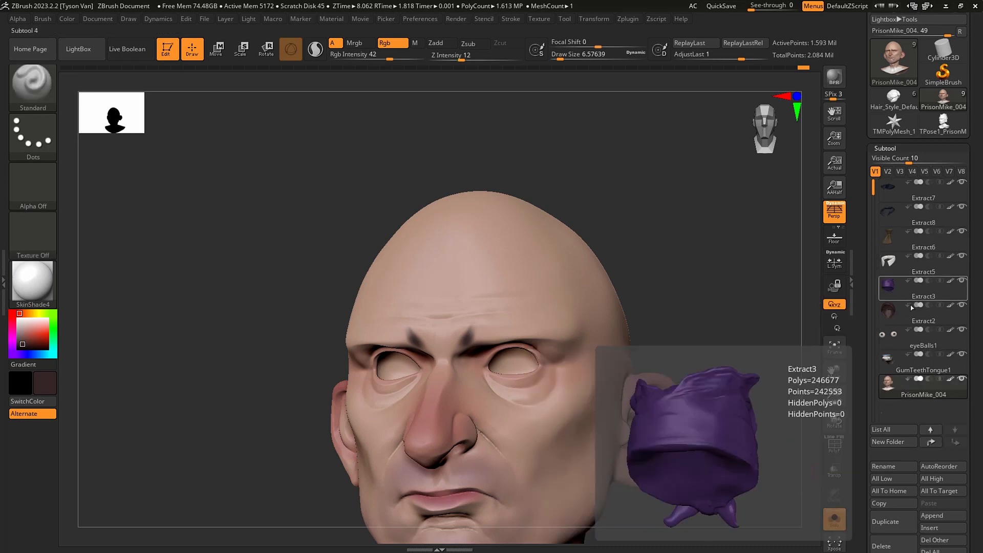
pyautogui.click(917, 312)
pyautogui.keyDown('shift'); pyautogui.click(955, 430); pyautogui.keyUp('shift')
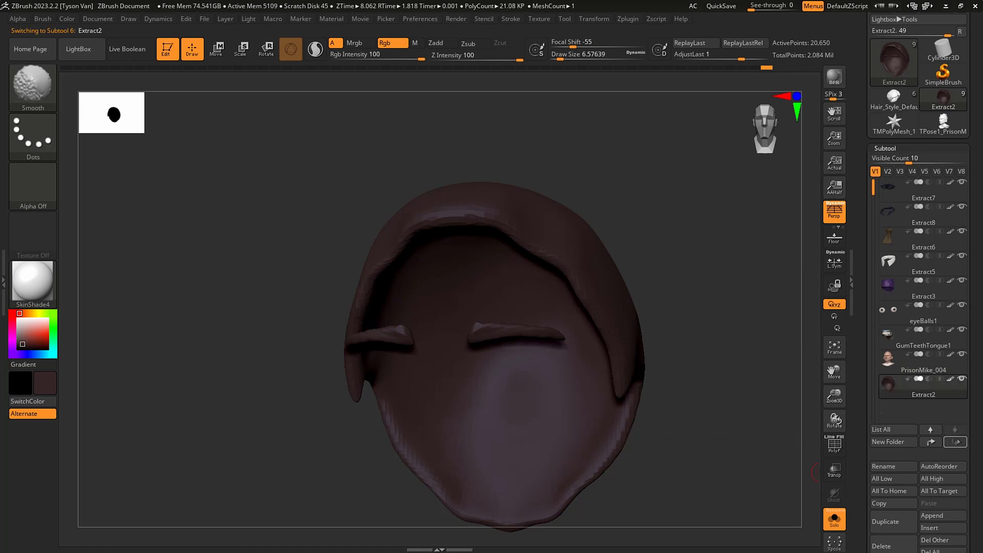
# Select PrisonMike_004 and merge it down with the hair and eyebrows subtool Extract2.
pyautogui.click(936, 371)
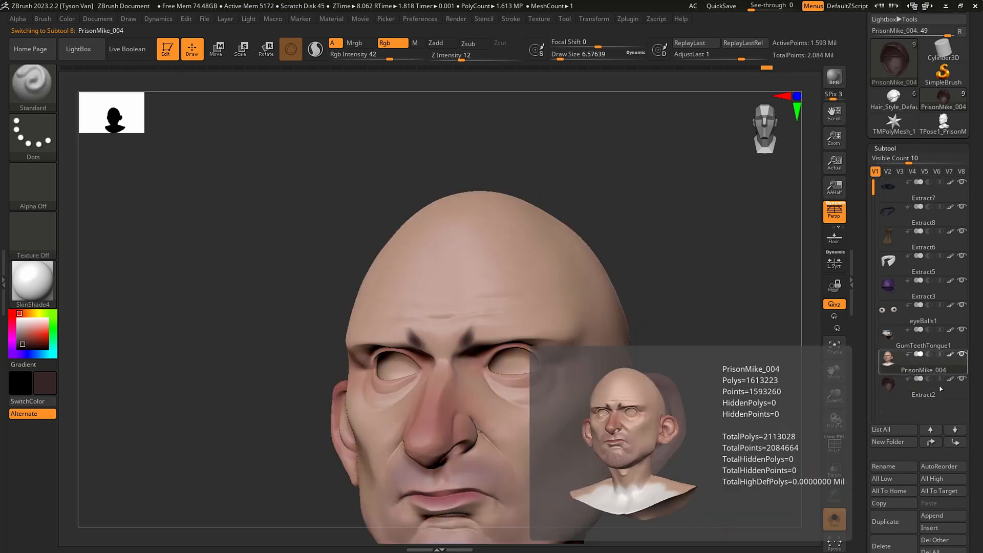
pyautogui.scroll(-4, 922, 359)
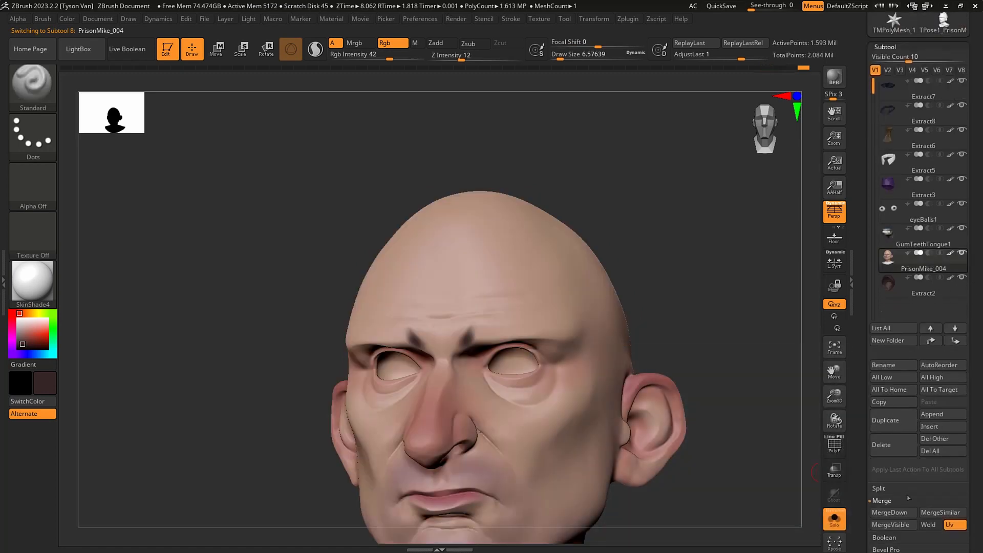
pyautogui.click(890, 512)
pyautogui.click(800, 535)
pyautogui.press('ctrl')
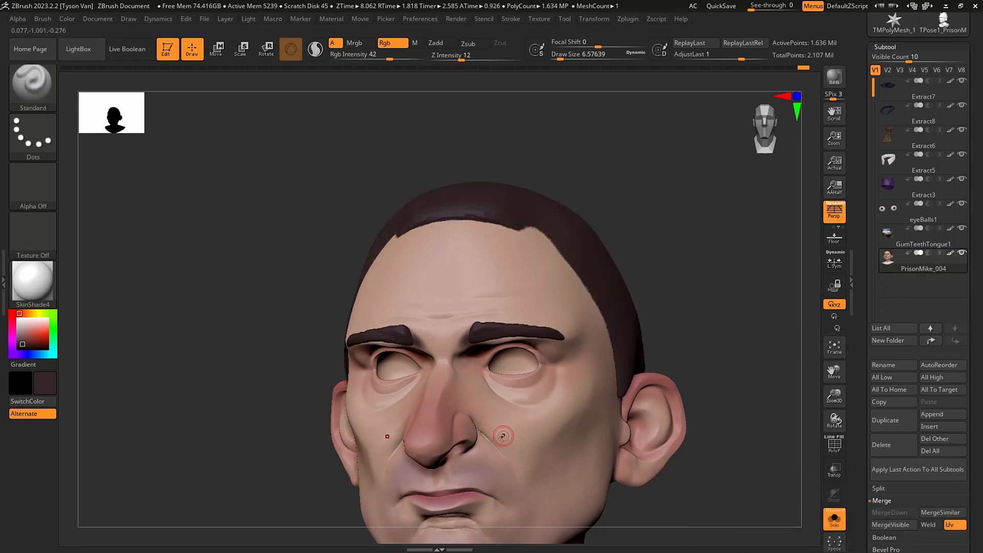
# Blend the eyebrow ends into the skin by polypainting with alternately sampled dark brown and skin tones.
pyautogui.scroll(5, 477, 332)
pyautogui.press('shift')
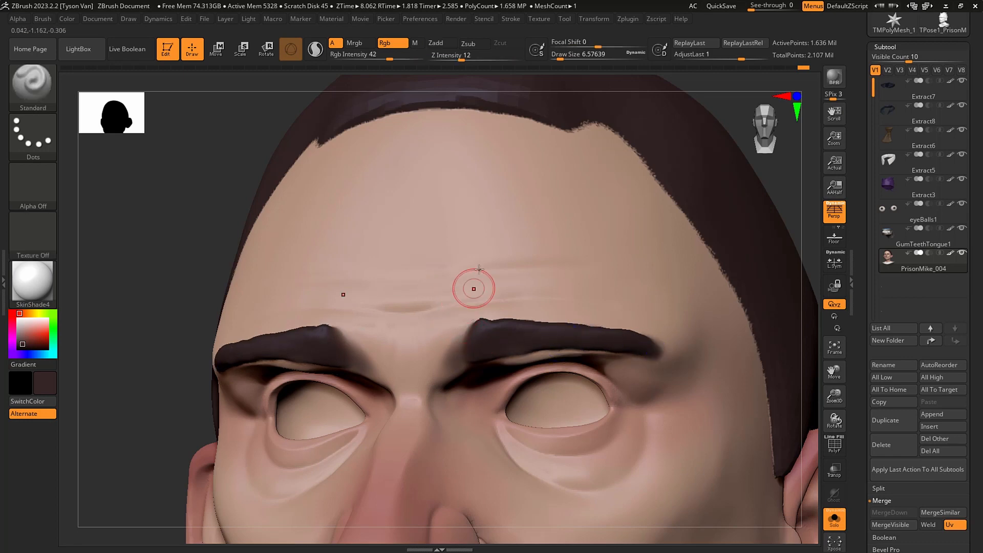
pyautogui.press('s')
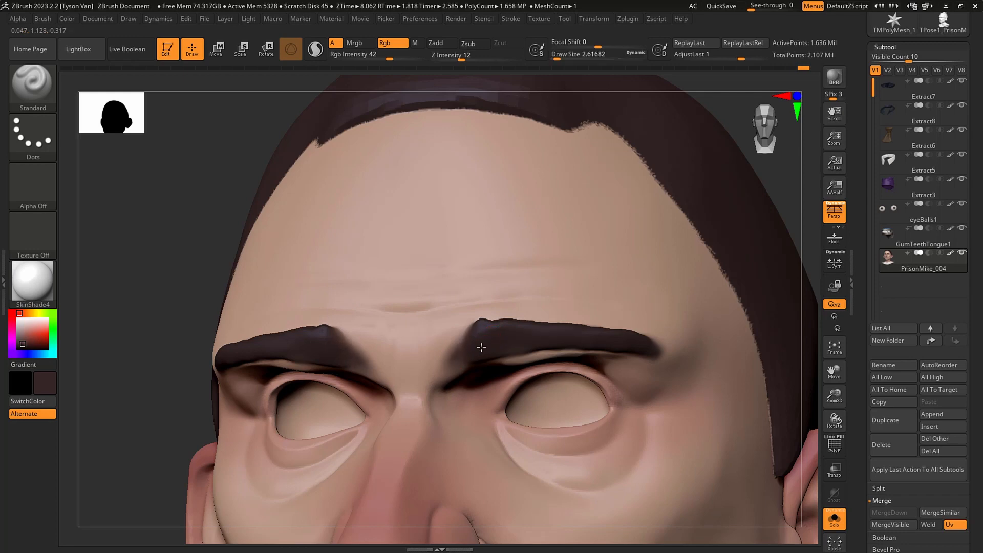
pyautogui.press('c')
pyautogui.press('s')
pyautogui.moveTo(434, 352); pyautogui.dragTo(439, 352)
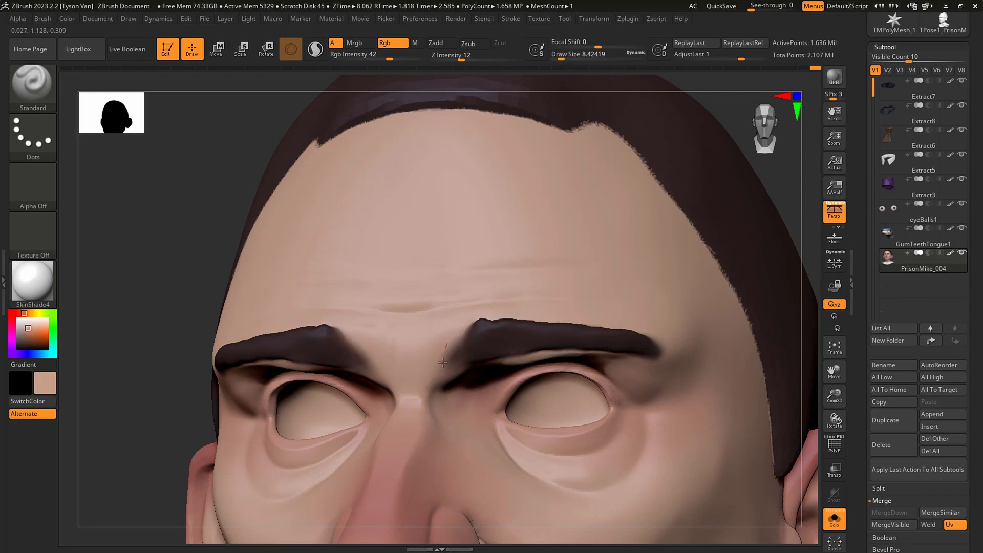
pyautogui.keyDown('alt'); pyautogui.moveTo(594, 355); pyautogui.dragTo(487, 290, button='right'); pyautogui.keyUp('alt')
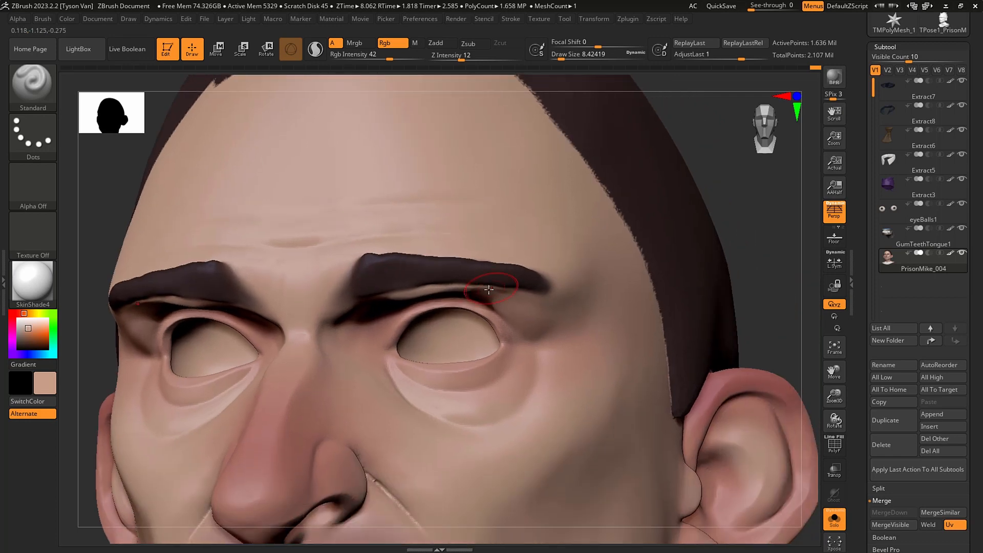
pyautogui.press('c')
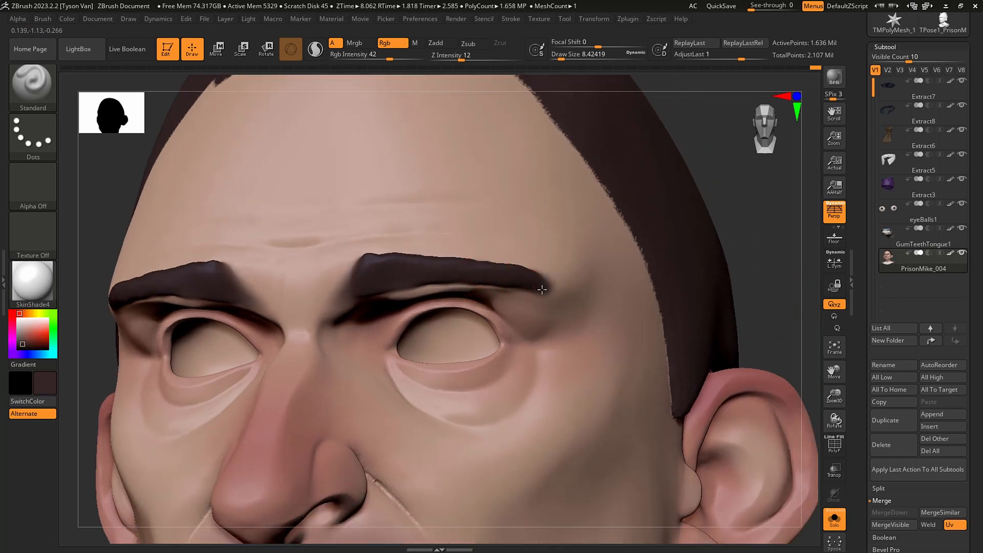
pyautogui.press('c')
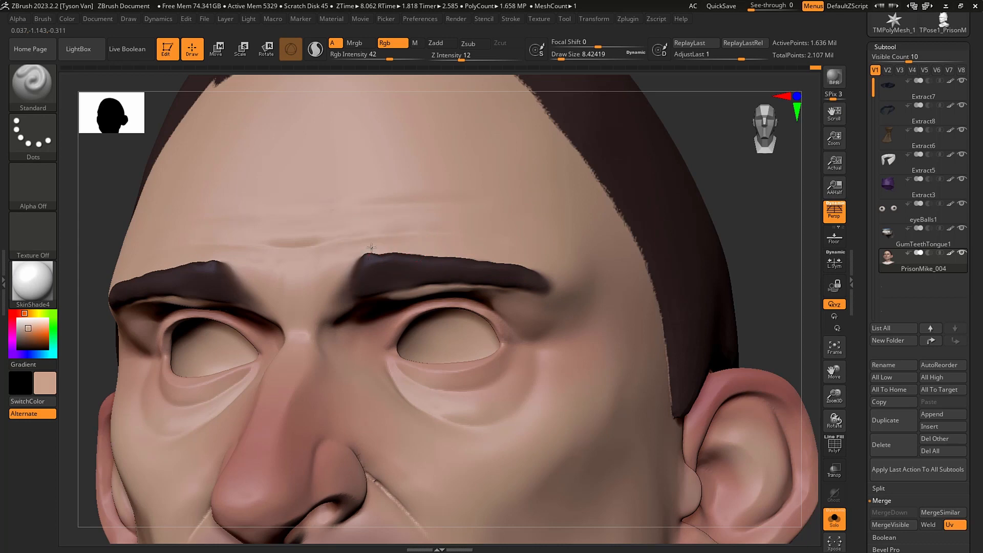
pyautogui.moveTo(369, 228); pyautogui.dragTo(386, 271)
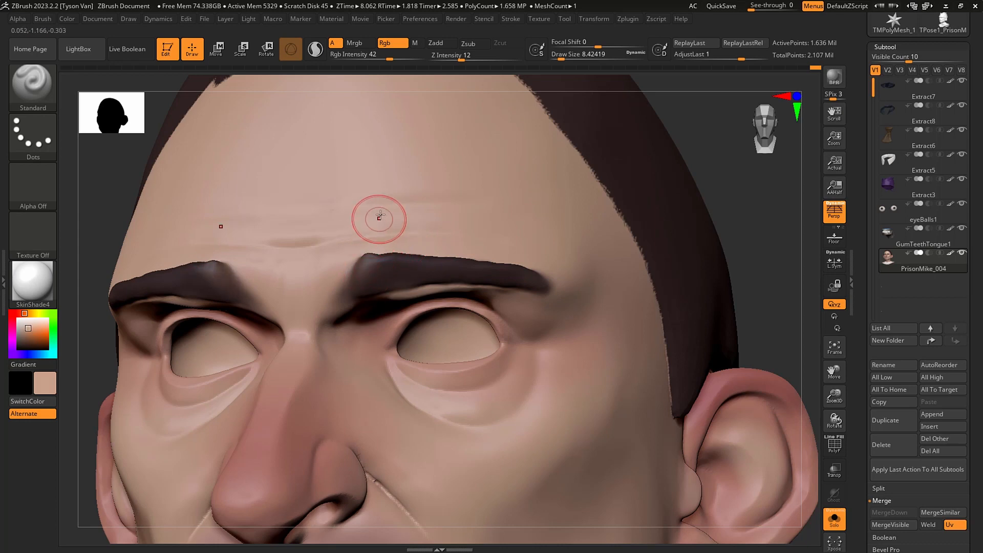
# Carve hair strand grooves along both eyebrows with the DamStandard brush, undoing the unwanted stroke.
pyautogui.press('s')
pyautogui.moveTo(374, 220); pyautogui.dragTo(361, 221)
pyautogui.press('b')
pyautogui.press('d')
pyautogui.press('s')
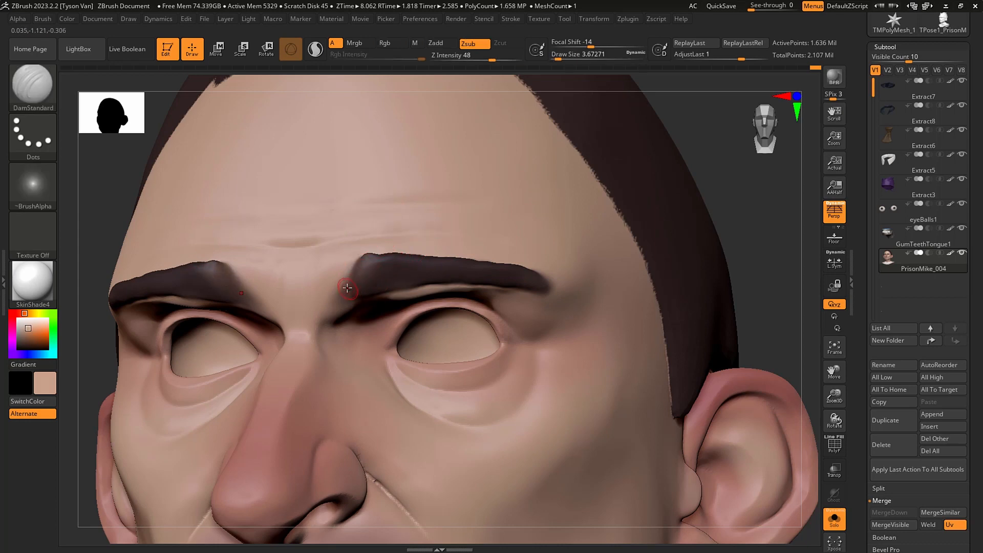
pyautogui.press('s')
pyautogui.moveTo(352, 293)
pyautogui.mouseDown()
pyautogui.moveTo(340, 292)
pyautogui.moveTo(377, 271)
pyautogui.moveTo(430, 261)
pyautogui.moveTo(461, 270)
pyautogui.mouseUp()
pyautogui.hotkey('ctrl', 'z')
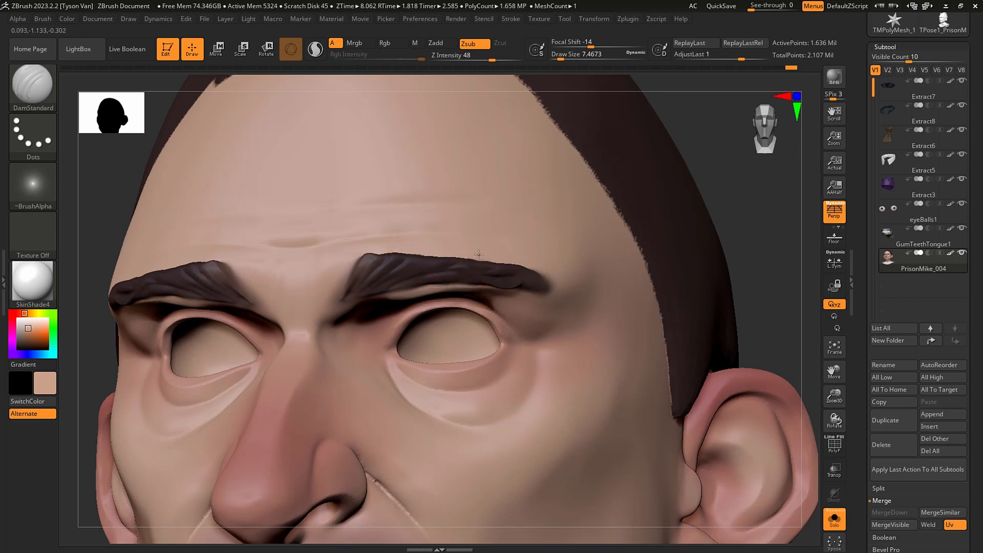
# Pull small hair tips out of the eyebrow edges with the SnakeHook brush and frame the head.
pyautogui.press('b')
pyautogui.press('s')
pyautogui.press('h')
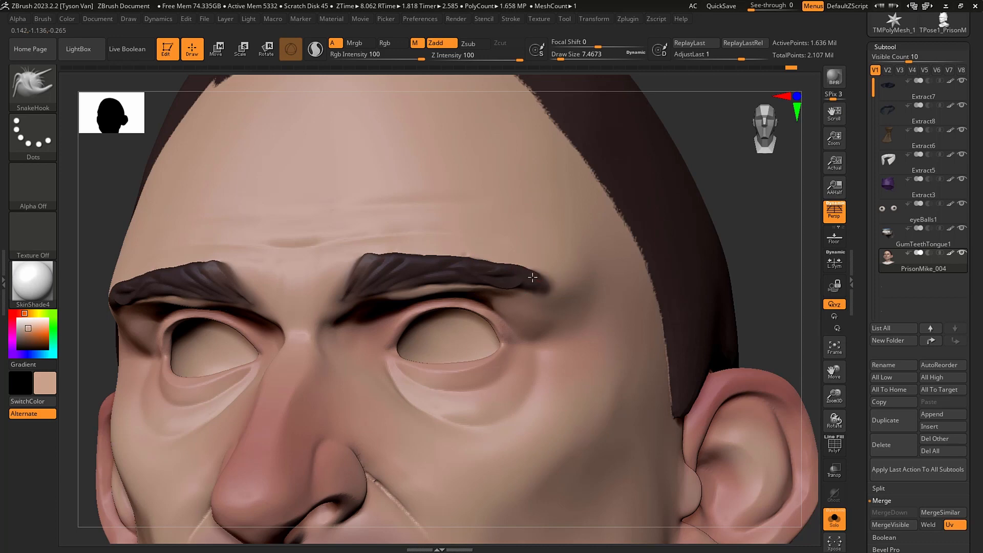
pyautogui.press('f')
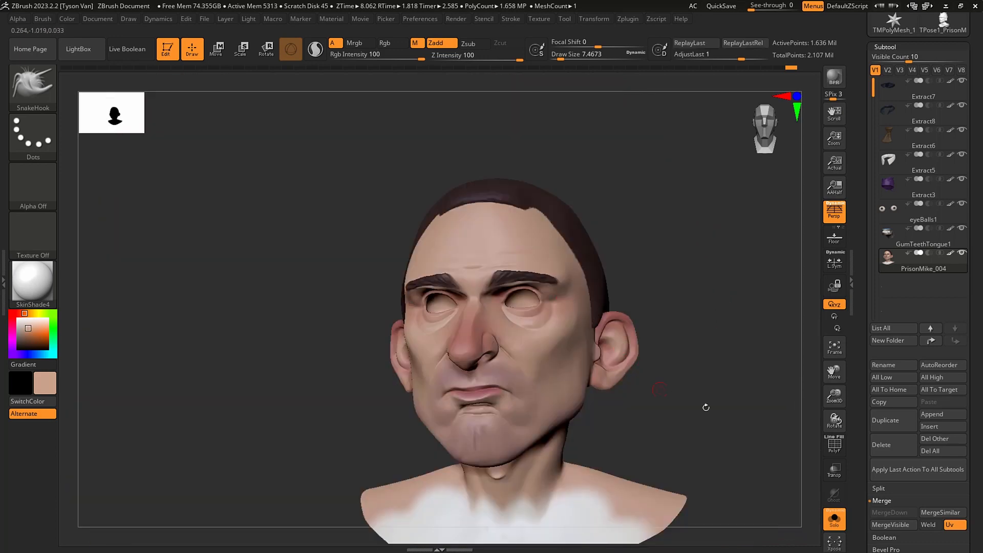
# Carve hair strands into the sideburn in front of the ear with DamStandard and soften them with Smooth.
pyautogui.moveTo(689, 457)
pyautogui.mouseDown()
pyautogui.moveTo(632, 390)
pyautogui.moveTo(651, 391)
pyautogui.mouseUp()
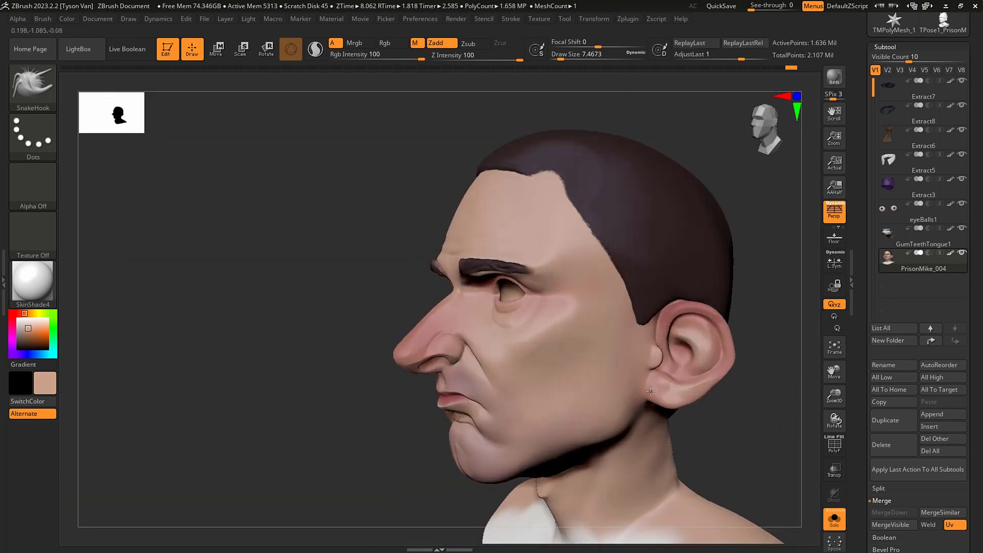
pyautogui.keyDown('ctrl'); pyautogui.moveTo(651, 391); pyautogui.dragTo(641, 325, button='right'); pyautogui.keyUp('ctrl')
pyautogui.press('shift')
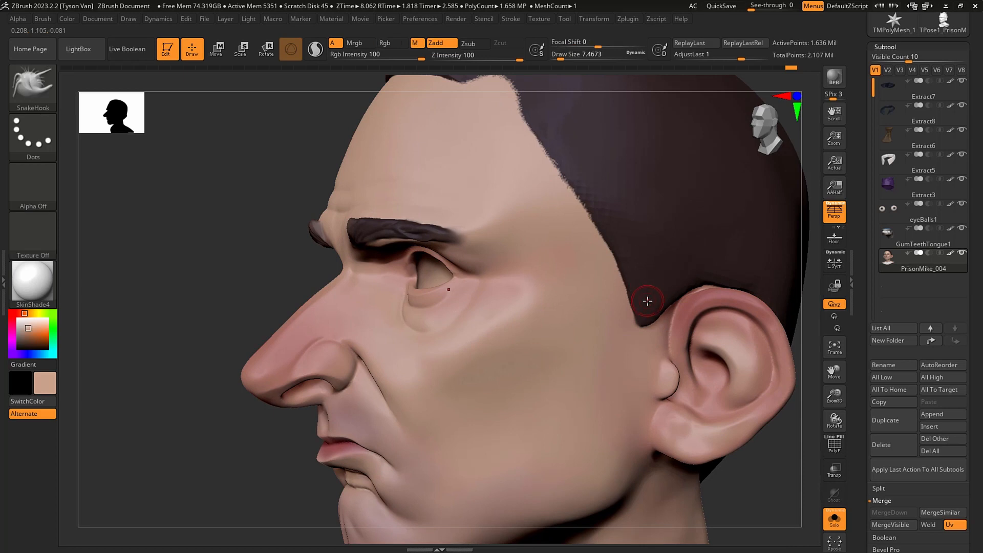
pyautogui.press('b')
pyautogui.press('d')
pyautogui.press('s')
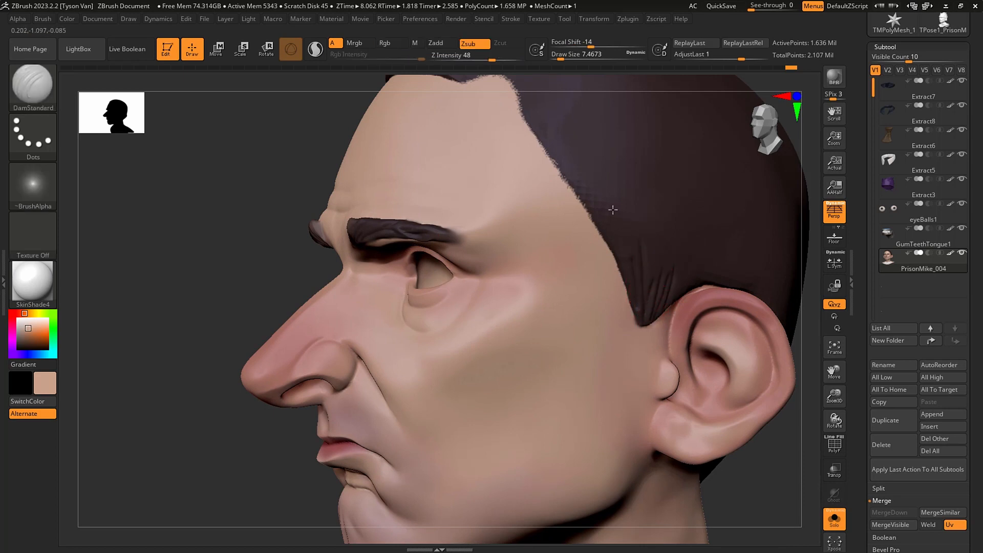
pyautogui.moveTo(683, 218)
pyautogui.mouseDown()
pyautogui.moveTo(678, 283)
pyautogui.moveTo(672, 231)
pyautogui.moveTo(675, 242)
pyautogui.mouseUp()
pyautogui.press('s')
pyautogui.moveTo(675, 243)
pyautogui.keyDown('shift'); pyautogui.mouseDown()
pyautogui.moveTo(663, 214)
pyautogui.moveTo(645, 279)
pyautogui.mouseUp(); pyautogui.keyUp('shift')
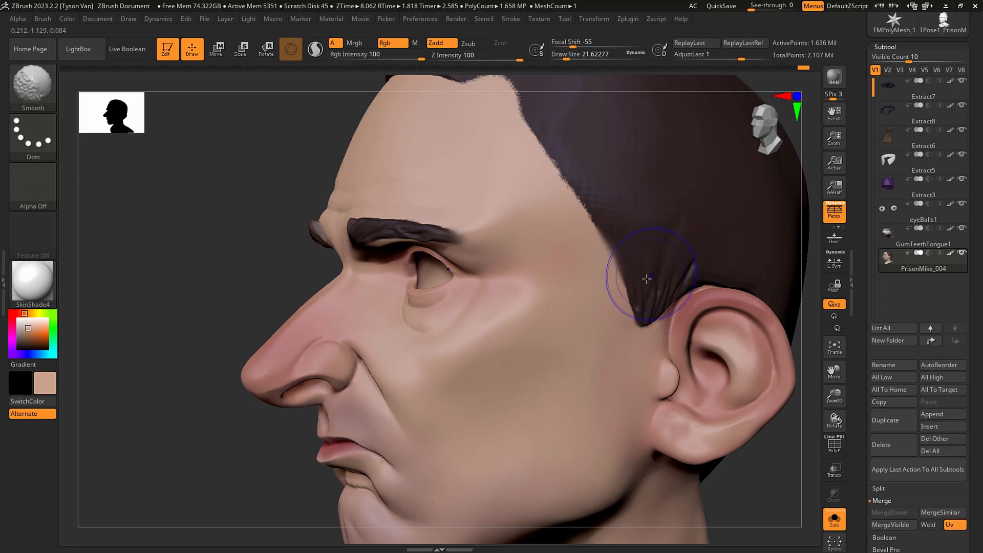
# Pull the sideburn edge and the nape hairline into jagged hair tips with the SnakeHook brush.
pyautogui.moveTo(648, 282); pyautogui.dragTo(637, 287, button='right')
pyautogui.press('b')
pyautogui.press('s')
pyautogui.press('h')
pyautogui.press('s')
pyautogui.moveTo(635, 284); pyautogui.dragTo(624, 284)
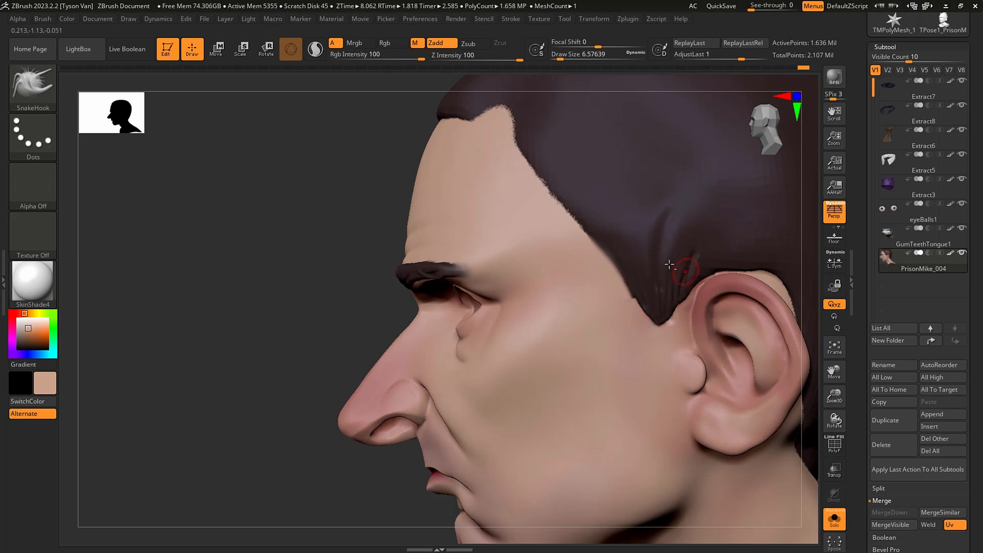
pyautogui.moveTo(671, 253)
pyautogui.keyDown('ctrl'); pyautogui.mouseDown(button='right')
pyautogui.moveTo(702, 255)
pyautogui.moveTo(620, 320)
pyautogui.moveTo(577, 338)
pyautogui.moveTo(652, 448)
pyautogui.moveTo(668, 449)
pyautogui.mouseUp(button='right'); pyautogui.keyUp('ctrl')
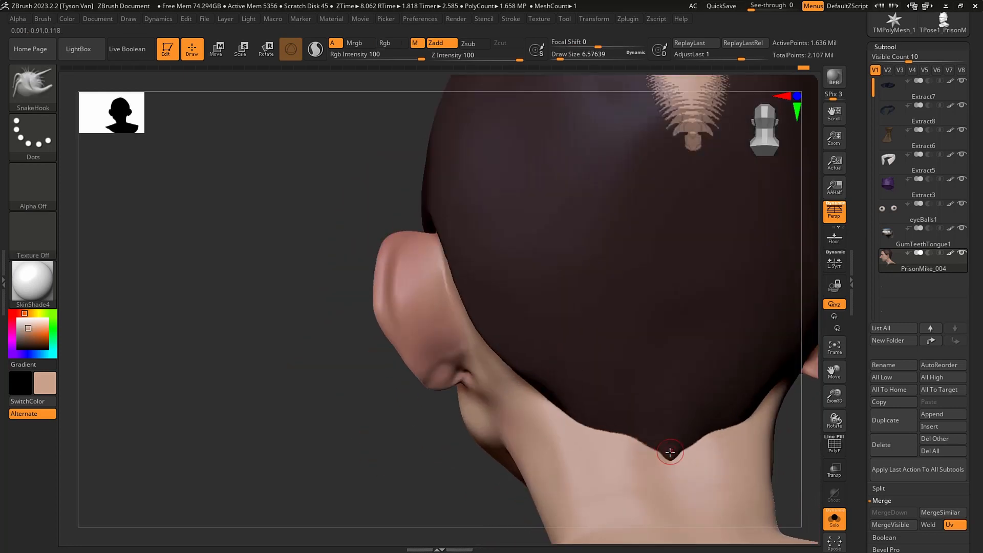
pyautogui.moveTo(608, 434); pyautogui.dragTo(573, 413)
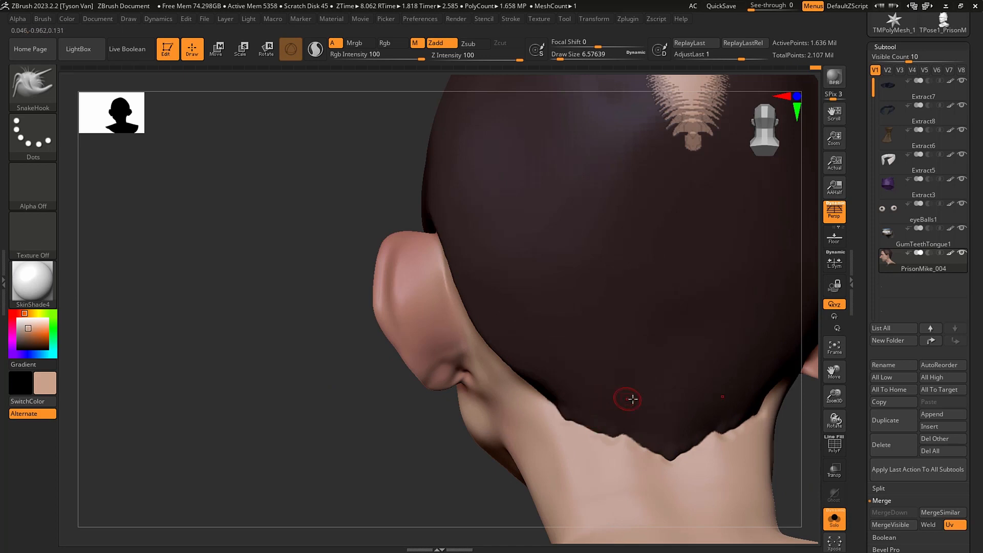
# Carve hair strand grooves into the pointed nape hairline with the DamStandard brush and soften them with Smooth.
pyautogui.press('b')
pyautogui.press('d')
pyautogui.press('s')
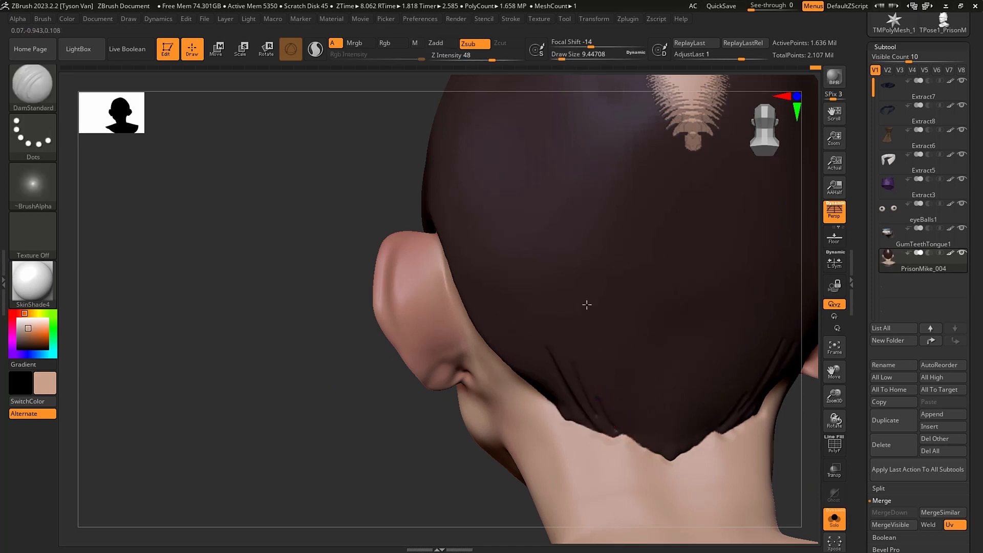
pyautogui.press('shift')
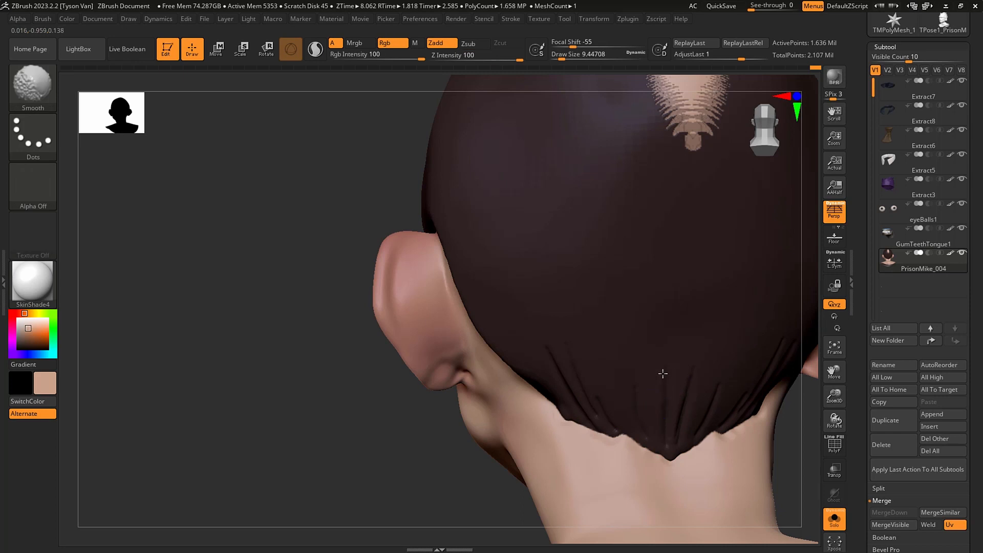
# Paint over the skin-colored patch on the back of the head with sampled dark hair color, using the Standard brush at size about 33.
pyautogui.moveTo(562, 333)
pyautogui.keyDown('ctrl'); pyautogui.mouseDown(button='right')
pyautogui.moveTo(646, 338)
pyautogui.moveTo(596, 460)
pyautogui.mouseUp(button='right'); pyautogui.keyUp('ctrl')
pyautogui.press('shift')
pyautogui.press('c')
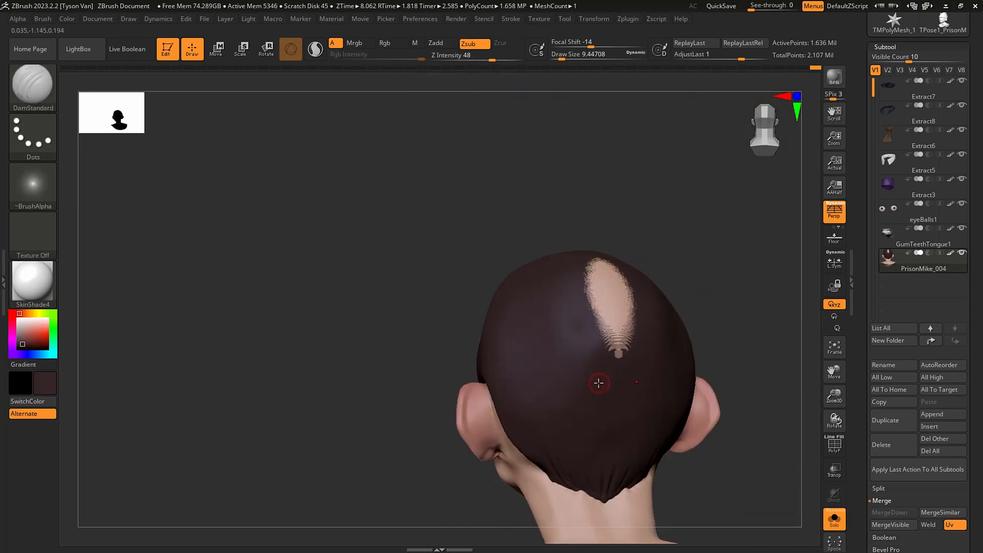
pyautogui.press('b')
pyautogui.press('s')
pyautogui.press('t')
pyautogui.press('s')
pyautogui.moveTo(593, 382); pyautogui.dragTo(600, 382)
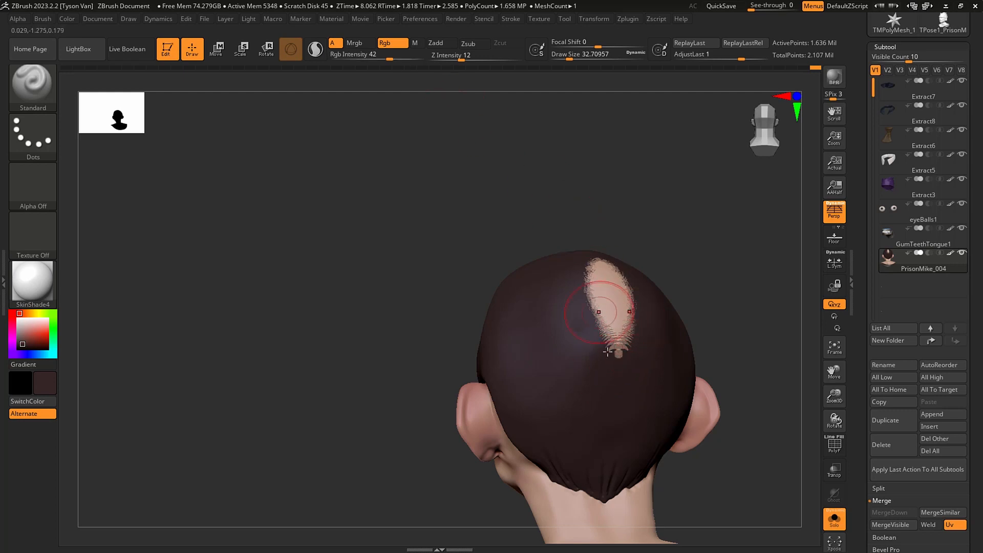
pyautogui.moveTo(619, 306)
pyautogui.mouseDown()
pyautogui.moveTo(615, 328)
pyautogui.moveTo(614, 267)
pyautogui.moveTo(627, 340)
pyautogui.mouseUp()
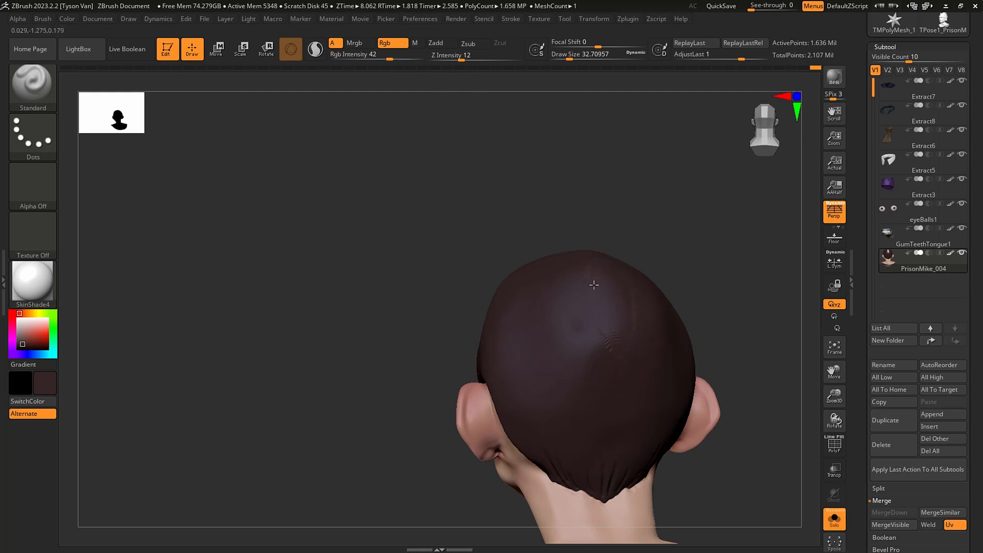
# Turn off Solo to show the whole bust and make the purple bandana the active subtool.
pyautogui.moveTo(632, 351)
pyautogui.mouseDown(button='right')
pyautogui.moveTo(623, 384)
pyautogui.moveTo(600, 395)
pyautogui.moveTo(622, 379)
pyautogui.moveTo(572, 354)
pyautogui.mouseUp(button='right')
pyautogui.press('s')
pyautogui.moveTo(572, 354); pyautogui.dragTo(576, 354)
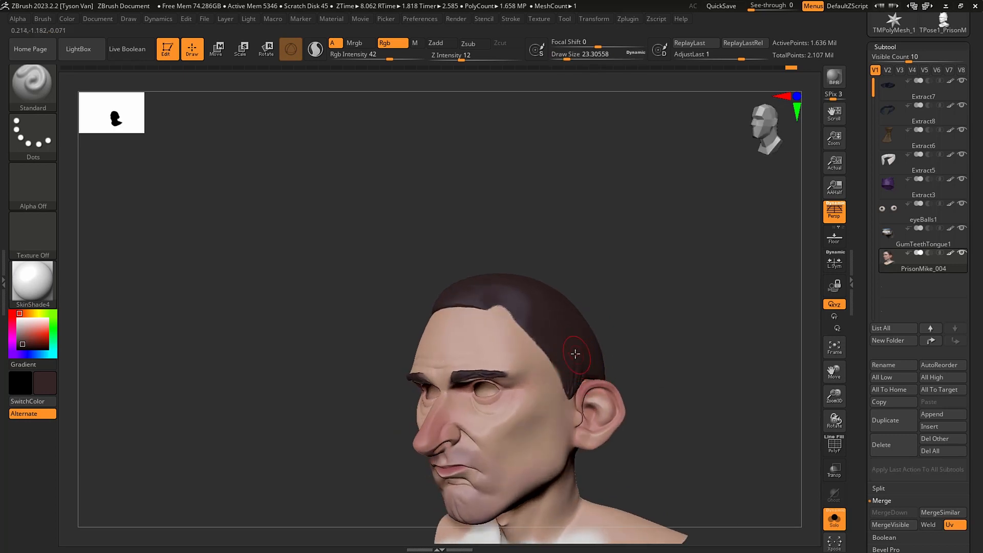
pyautogui.keyDown('shift'); pyautogui.moveTo(567, 340); pyautogui.dragTo(604, 397, button='right'); pyautogui.keyUp('shift')
pyautogui.click(834, 519)
pyautogui.moveTo(605, 391); pyautogui.dragTo(566, 335, button='right')
pyautogui.moveTo(412, 327); pyautogui.dragTo(469, 341, button='right')
pyautogui.keyDown('alt'); pyautogui.click(479, 277); pyautogui.keyUp('alt')
pyautogui.moveTo(479, 277)
pyautogui.mouseDown(button='right')
pyautogui.moveTo(505, 277)
pyautogui.moveTo(489, 271)
pyautogui.mouseUp(button='right')
# Save the current bust tool to disk.
pyautogui.moveTo(972, 69); pyautogui.dragTo(972, 272)
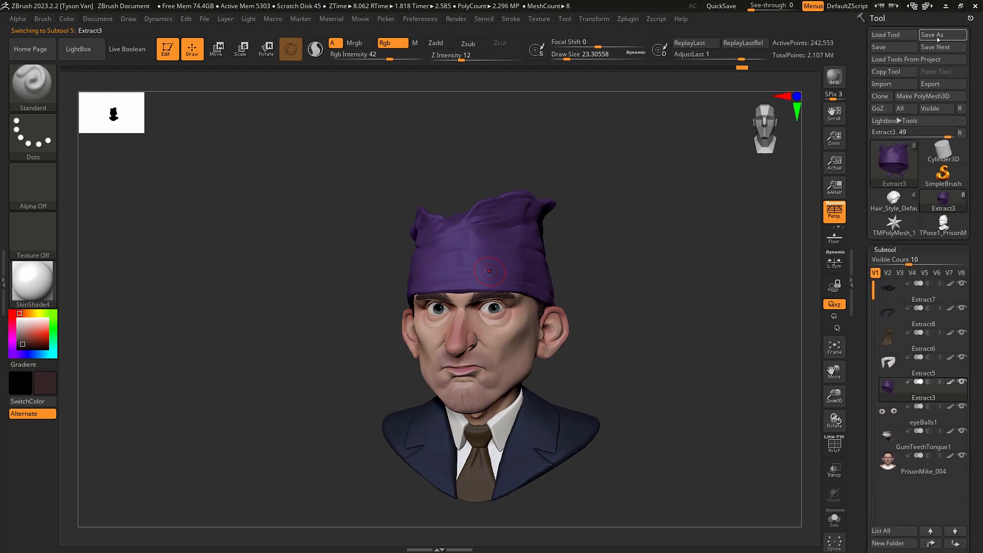
pyautogui.click(900, 46)
pyautogui.click(587, 308)
# Start saving a new copy of the tool and browse to the character's 1_z folder under kickPunched, 2_assets, theOffice.
pyautogui.click(932, 35)
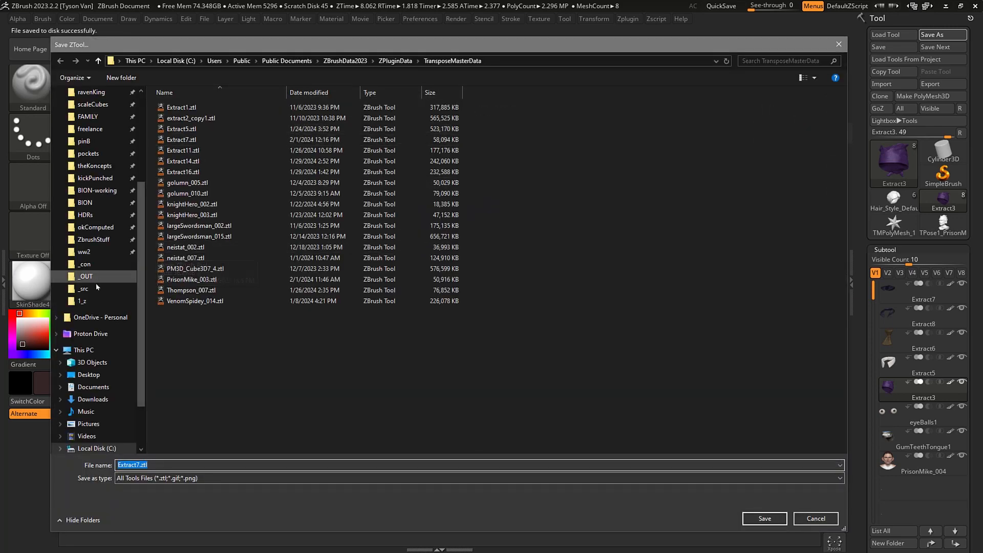
pyautogui.click(99, 301)
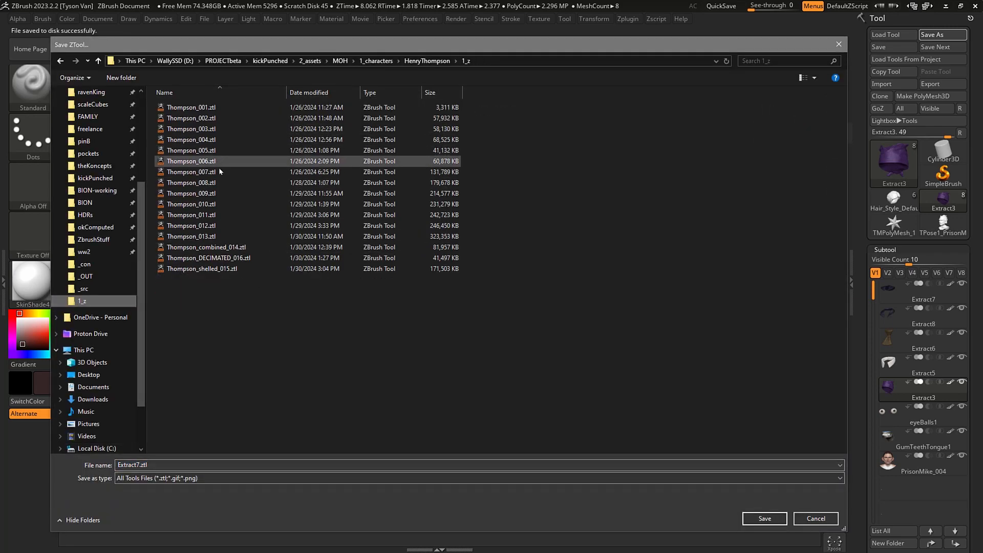
pyautogui.click(307, 61)
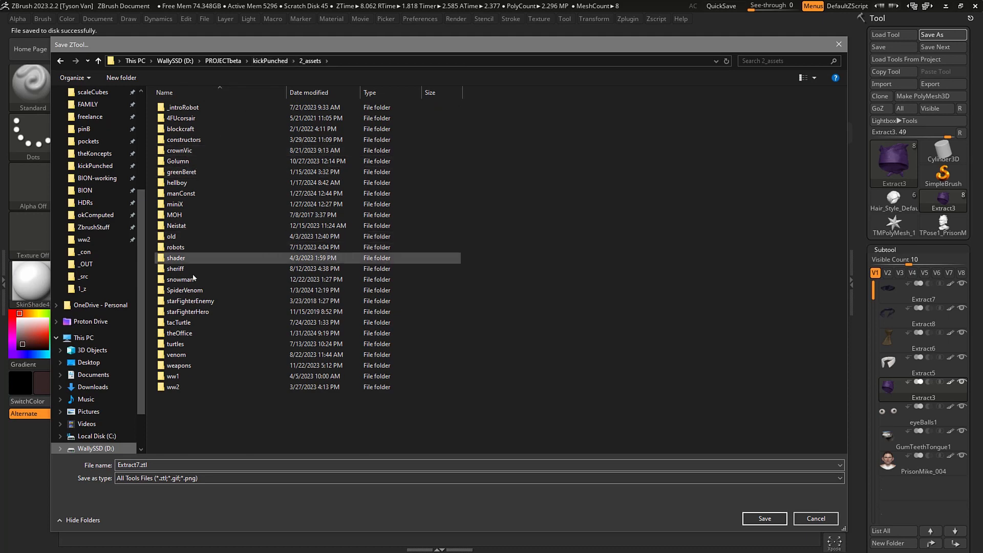
pyautogui.doubleClick(189, 333)
pyautogui.doubleClick(180, 108)
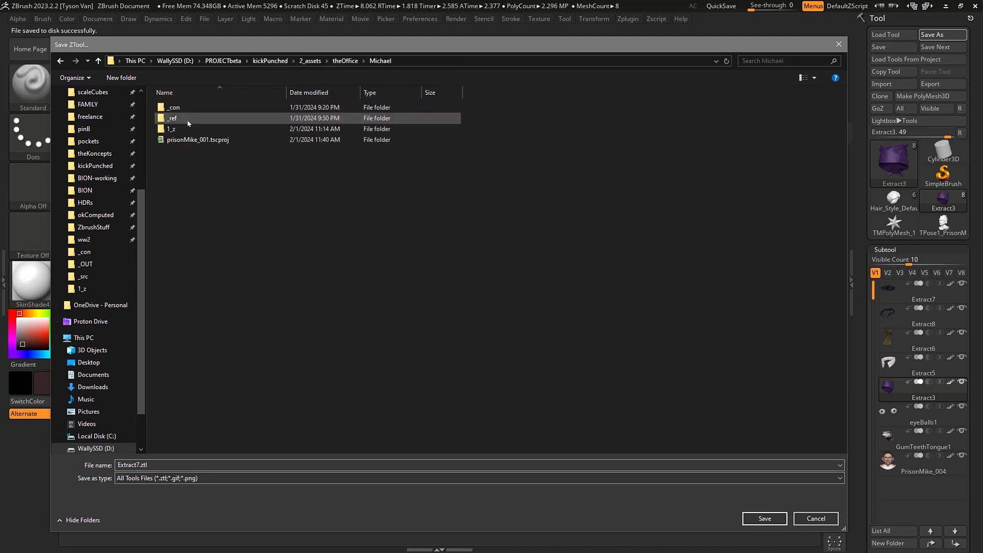
pyautogui.click(181, 129)
pyautogui.doubleClick(180, 129)
# Save the tool as PrisonMike_005.ztl, basing the file name on the existing PrisonMike_004 version.
pyautogui.click(206, 140)
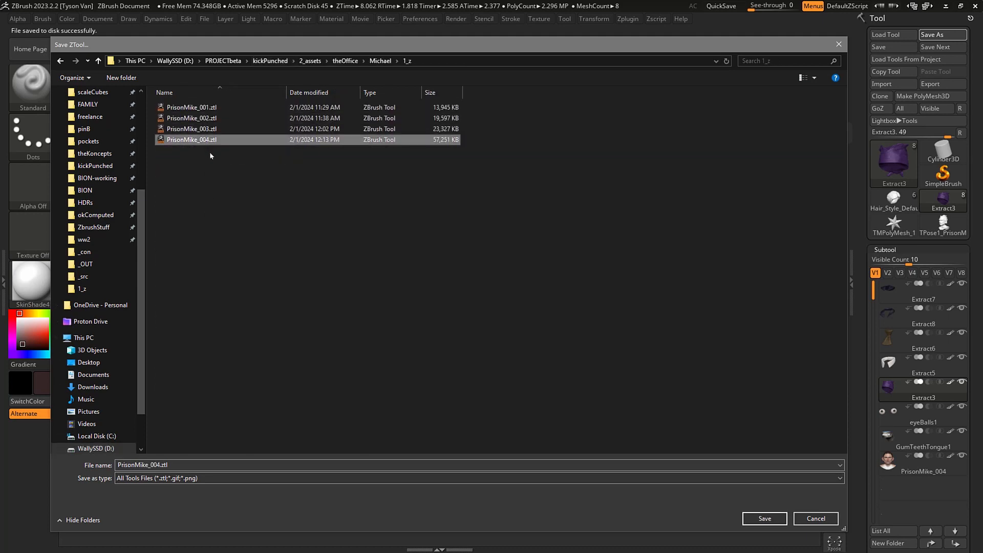
pyautogui.click(165, 465)
pyautogui.click(159, 464)
pyautogui.write('5')
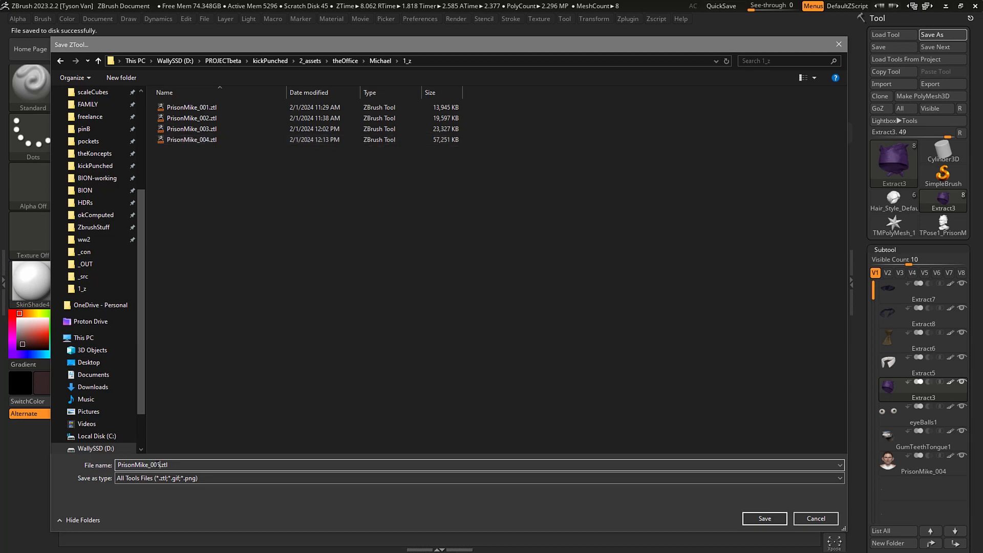
pyautogui.press('Return')
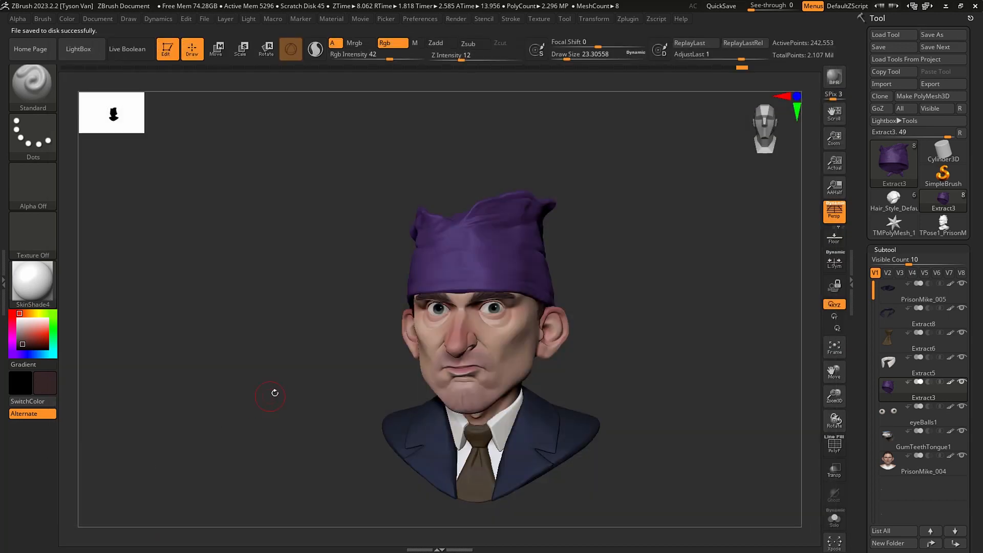
# Polish the skin fold between the eyebrows and upper eyelids on the PrisonMike_004 subtool with hPolish at draw size about 9.4.
pyautogui.keyDown('ctrl'); pyautogui.moveTo(488, 285); pyautogui.dragTo(485, 329, button='right'); pyautogui.keyUp('ctrl')
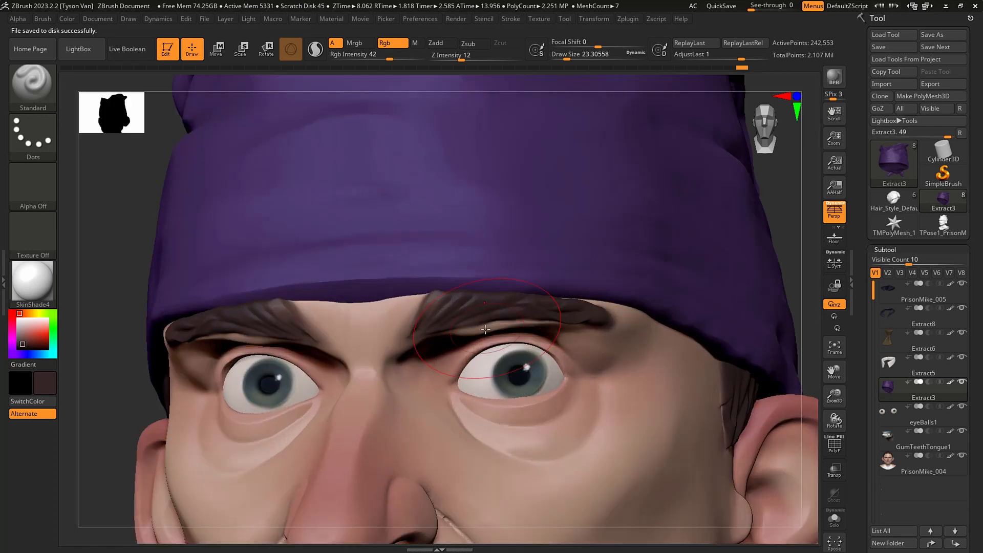
pyautogui.press('b')
pyautogui.press('h')
pyautogui.press('p')
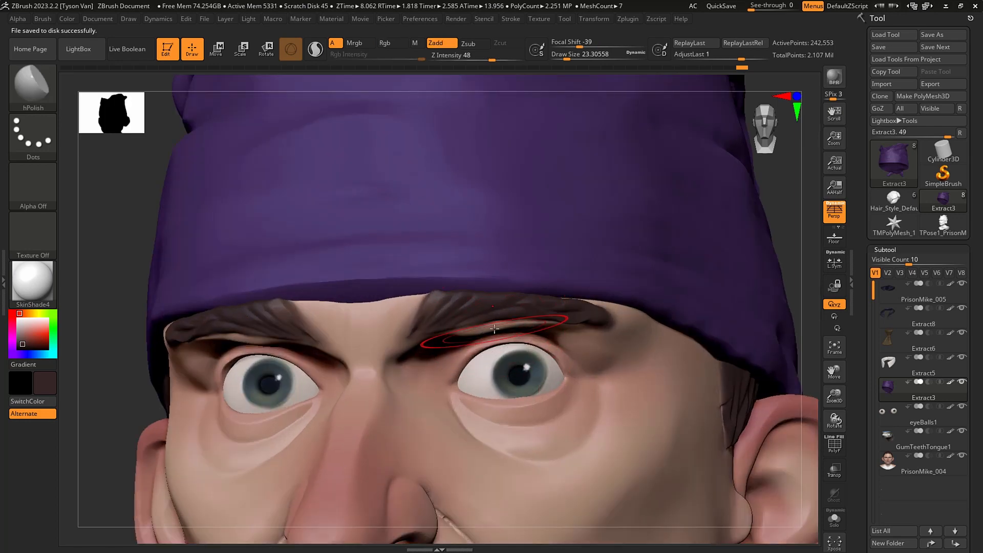
pyautogui.keyDown('ctrl'); pyautogui.moveTo(494, 329); pyautogui.dragTo(486, 332, button='right'); pyautogui.keyUp('ctrl')
pyautogui.keyDown('alt'); pyautogui.click(483, 331); pyautogui.keyUp('alt')
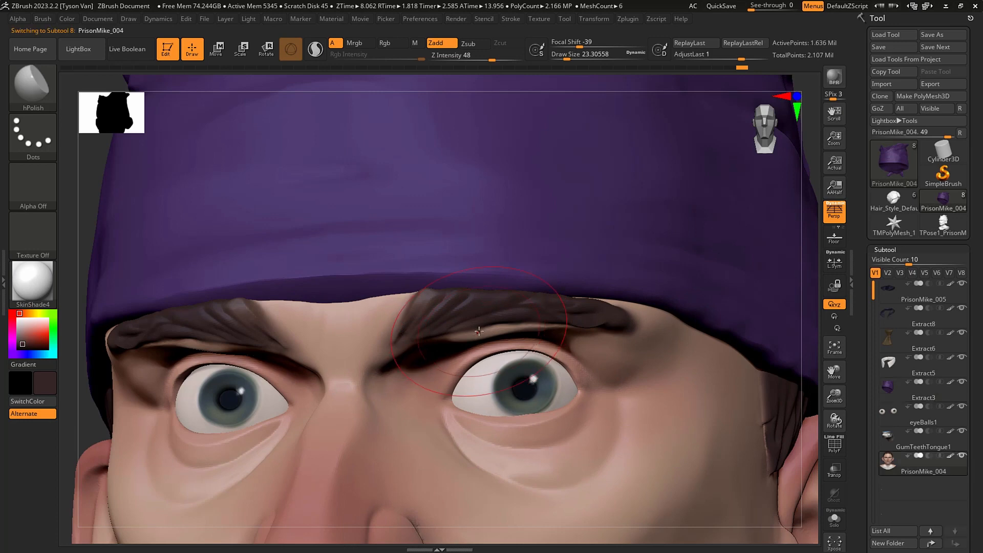
pyautogui.press('s')
pyautogui.moveTo(479, 332); pyautogui.dragTo(472, 332)
pyautogui.moveTo(472, 332); pyautogui.dragTo(477, 340, button='right')
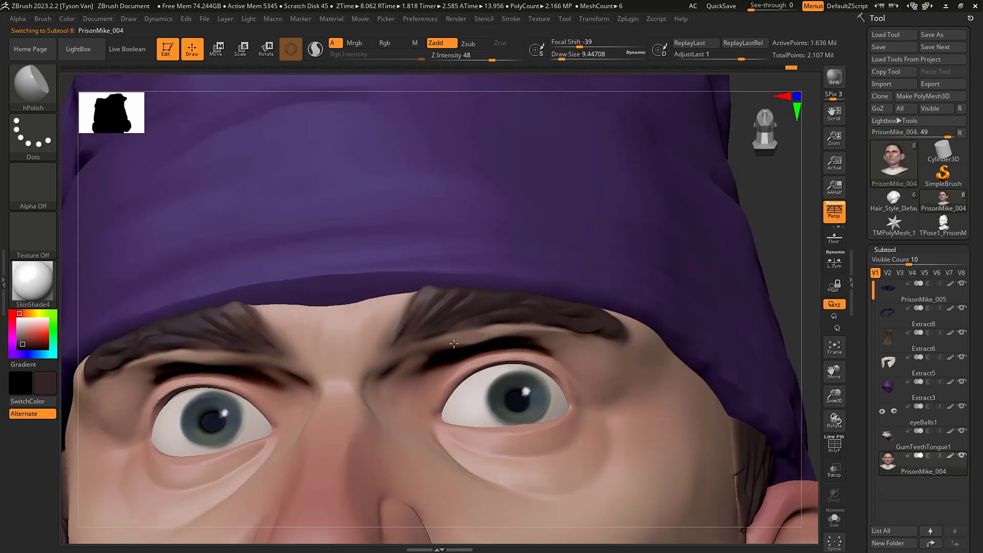
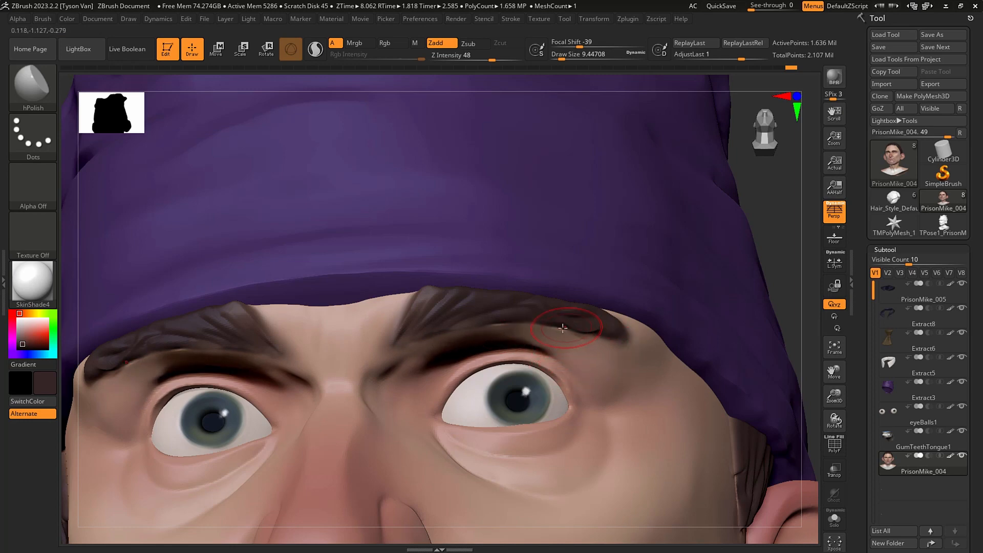
# Reshape the upper eyelids with the SnakeHook brush.
pyautogui.press('b')
pyautogui.press('s')
pyautogui.press('h')
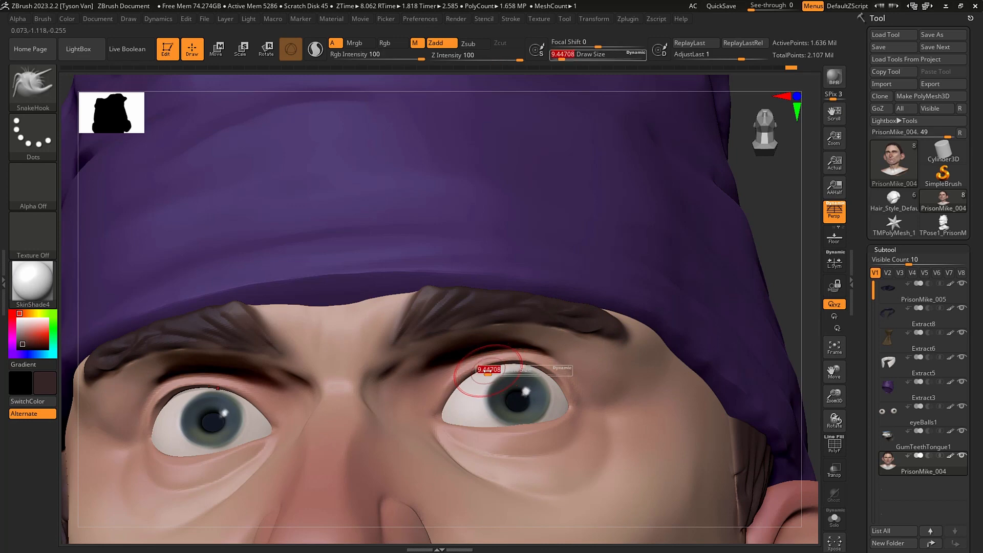
pyautogui.moveTo(503, 364); pyautogui.dragTo(549, 370)
pyautogui.moveTo(552, 365); pyautogui.dragTo(540, 367, button='right')
# Carve the creases above the upper eyelids with DamStandard at draw size about 4.3 and soften them with Smooth.
pyautogui.press('b')
pyautogui.press('d')
pyautogui.press('s')
pyautogui.press('s')
pyautogui.moveTo(540, 356)
pyautogui.mouseDown()
pyautogui.moveTo(526, 356)
pyautogui.moveTo(549, 356)
pyautogui.moveTo(593, 406)
pyautogui.moveTo(564, 387)
pyautogui.mouseUp()
pyautogui.press('s')
pyautogui.press('s')
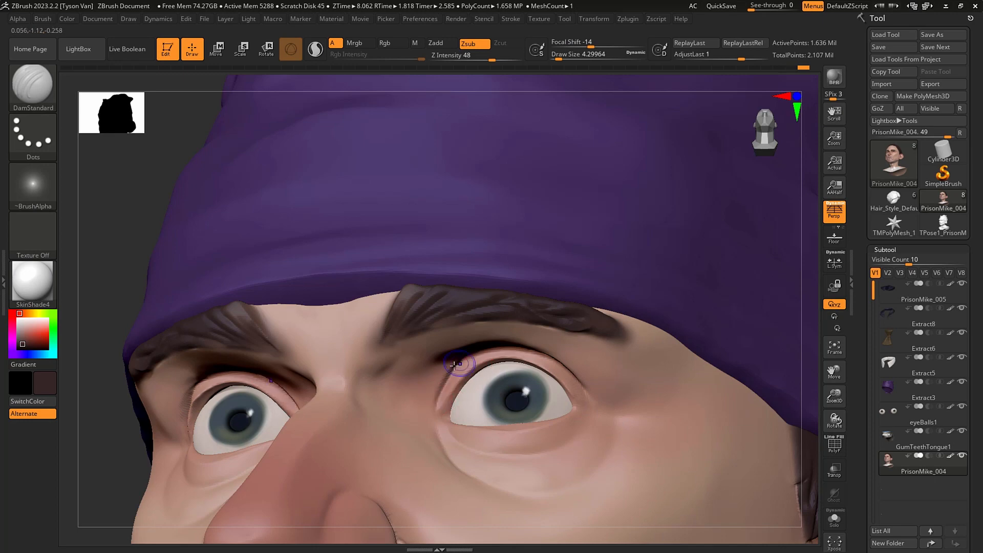
pyautogui.press('shift')
pyautogui.moveTo(414, 411)
pyautogui.keyDown('alt'); pyautogui.mouseDown(button='right')
pyautogui.moveTo(395, 399)
pyautogui.moveTo(536, 448)
pyautogui.moveTo(569, 446)
pyautogui.moveTo(524, 448)
pyautogui.mouseUp(button='right'); pyautogui.keyUp('alt')
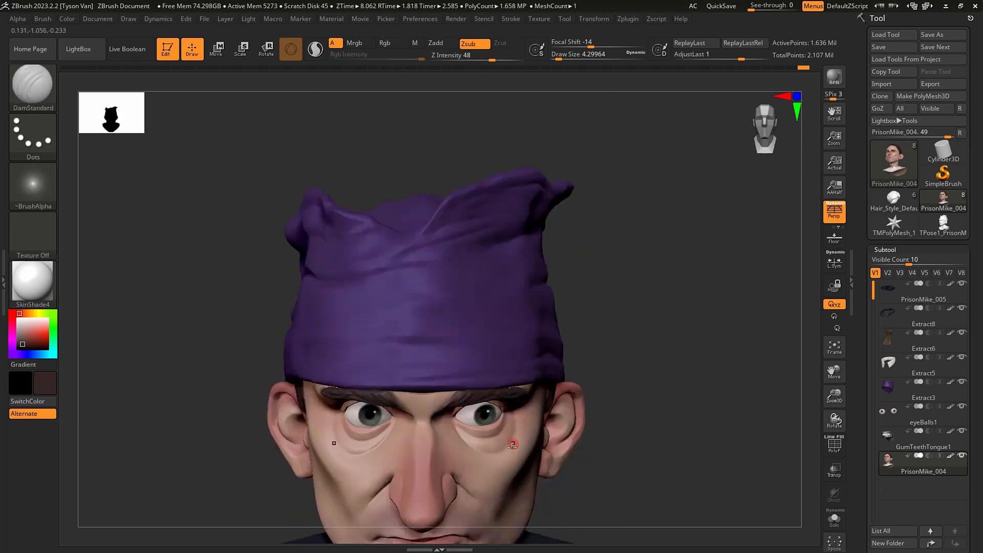
# Nudge the side of the head near the bandana edge with SnakeHook at draw size about 25.
pyautogui.moveTo(510, 433); pyautogui.dragTo(519, 408, button='right')
pyautogui.press('b')
pyautogui.press('s')
pyautogui.press('h')
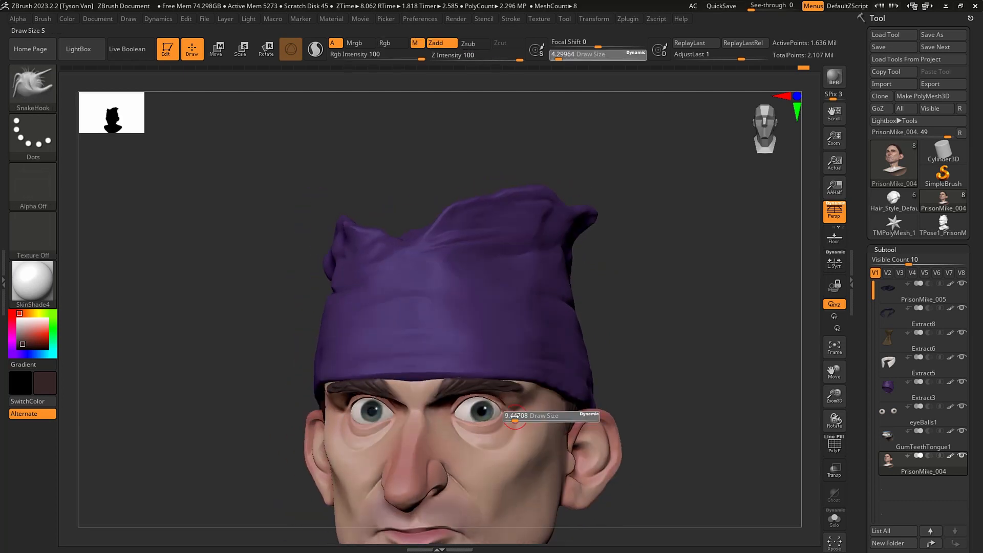
pyautogui.moveTo(518, 413); pyautogui.dragTo(548, 412)
pyautogui.press('s')
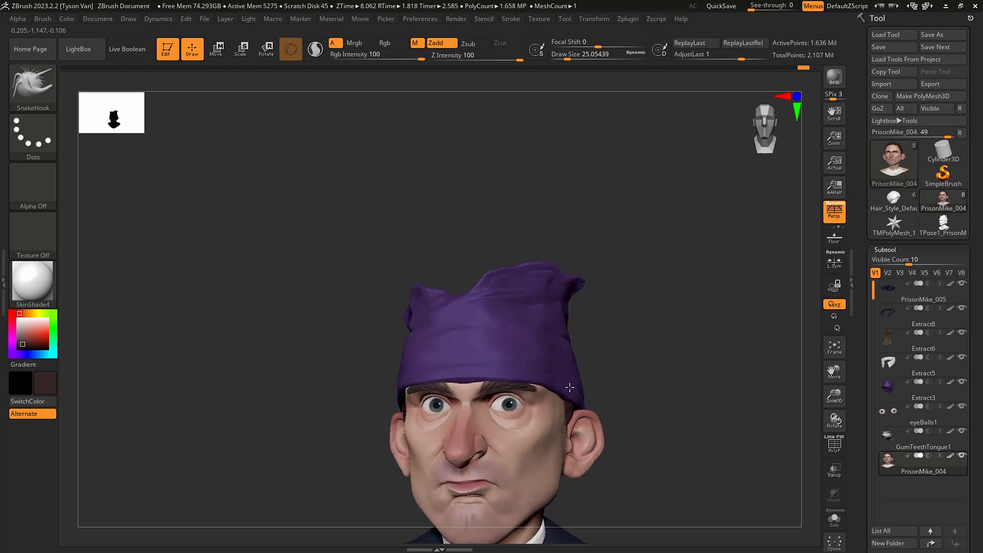
# Refine the upper eyelid contours around the eyeballs with SnakeHook at draw size about 10.5, working from several angles.
pyautogui.moveTo(558, 414); pyautogui.dragTo(455, 354, button='right')
pyautogui.moveTo(412, 247)
pyautogui.keyDown('ctrl'); pyautogui.mouseDown(button='right')
pyautogui.moveTo(426, 275)
pyautogui.moveTo(412, 247)
pyautogui.moveTo(393, 251)
pyautogui.mouseUp(button='right'); pyautogui.keyUp('ctrl')
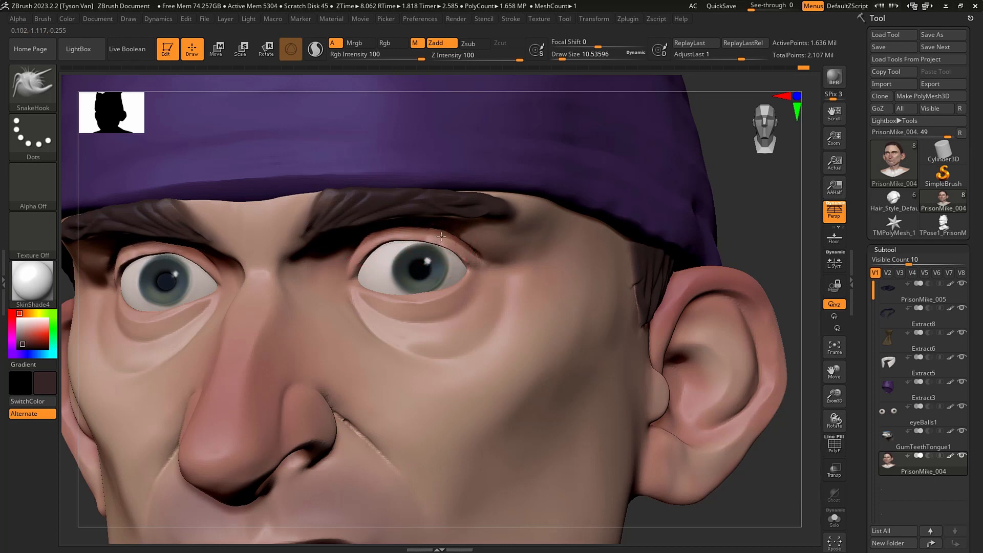
pyautogui.moveTo(438, 236); pyautogui.dragTo(435, 176, button='right')
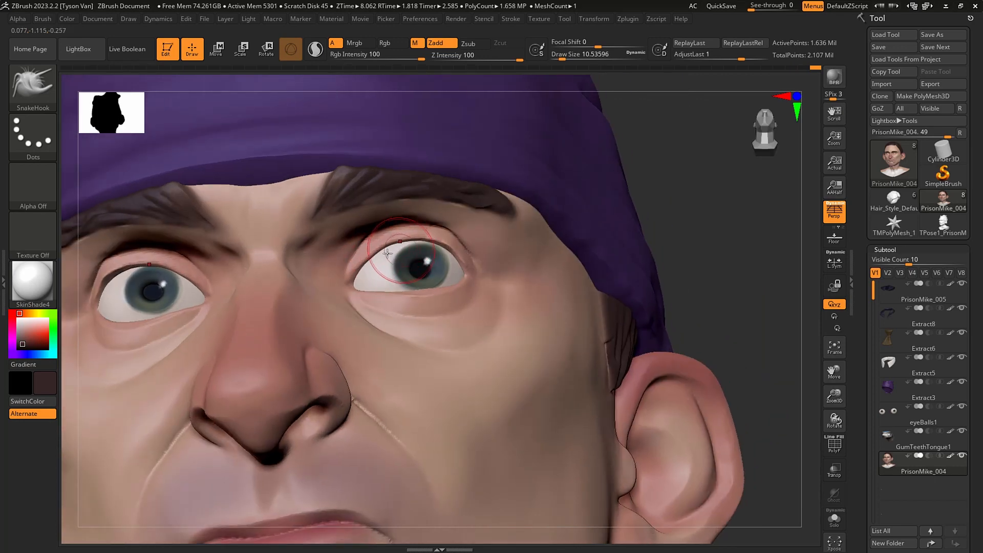
pyautogui.moveTo(388, 253); pyautogui.dragTo(403, 250, button='right')
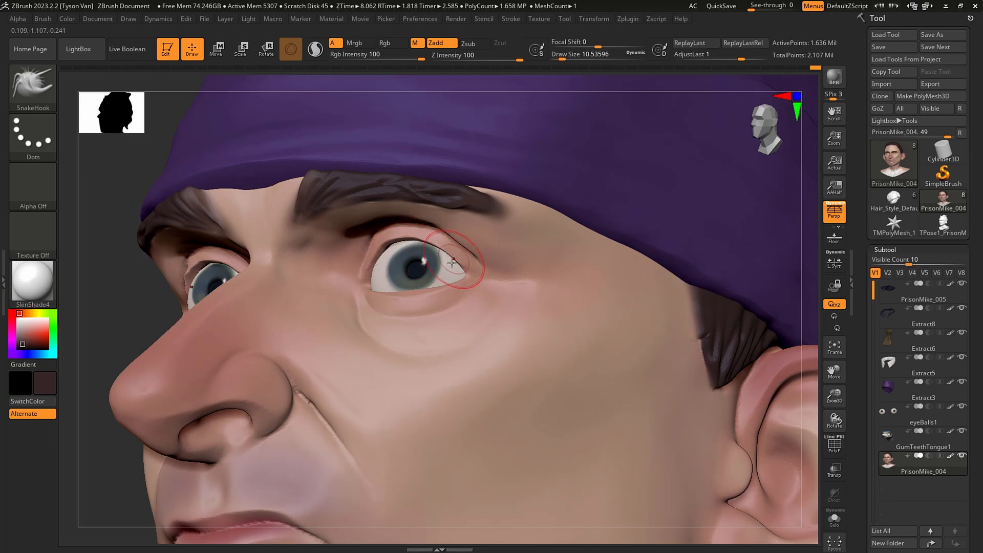
pyautogui.moveTo(456, 248); pyautogui.dragTo(450, 248, button='right')
# Adjust the lower eyelid edges against the eyeballs with SnakeHook, using draw sizes of about 17 and 6.6.
pyautogui.press('s')
pyautogui.moveTo(430, 246); pyautogui.dragTo(433, 246)
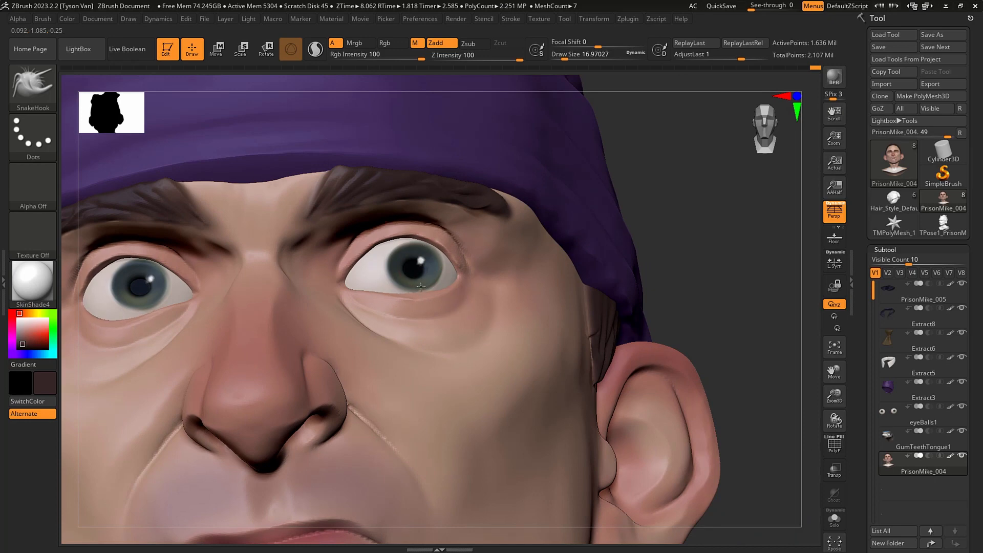
pyautogui.moveTo(314, 272)
pyautogui.keyDown('ctrl'); pyautogui.mouseDown(button='right')
pyautogui.moveTo(454, 286)
pyautogui.moveTo(440, 296)
pyautogui.moveTo(450, 297)
pyautogui.moveTo(419, 302)
pyautogui.mouseUp(button='right'); pyautogui.keyUp('ctrl')
pyautogui.moveTo(417, 301)
pyautogui.mouseDown()
pyautogui.moveTo(399, 294)
pyautogui.moveTo(424, 305)
pyautogui.mouseUp()
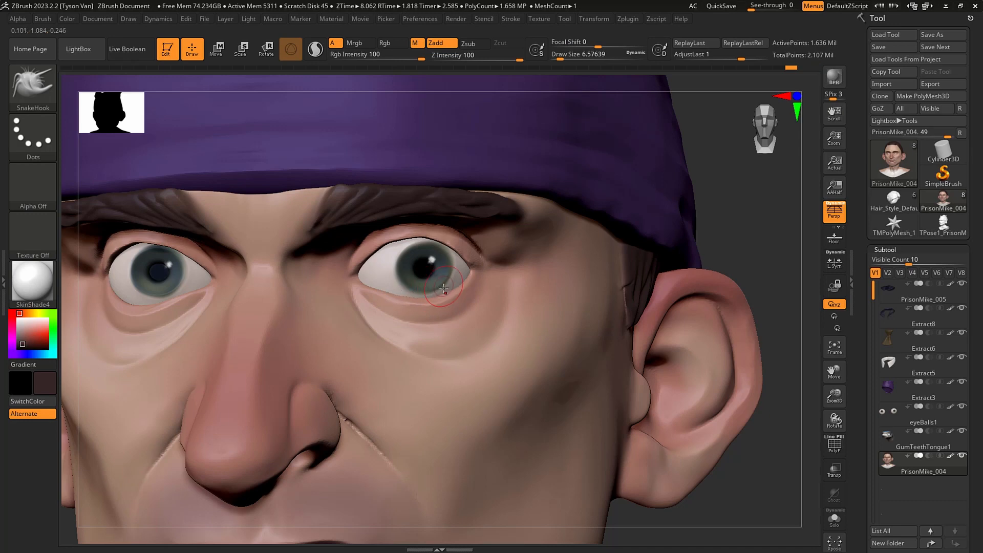
# Polish the outer parts of the upper eyelids with the hPolish brush at draw size about 6.6.
pyautogui.moveTo(356, 278)
pyautogui.keyDown('ctrl'); pyautogui.mouseDown(button='right')
pyautogui.moveTo(454, 279)
pyautogui.moveTo(361, 277)
pyautogui.mouseUp(button='right'); pyautogui.keyUp('ctrl')
pyautogui.press('b')
pyautogui.press('h')
pyautogui.press('p')
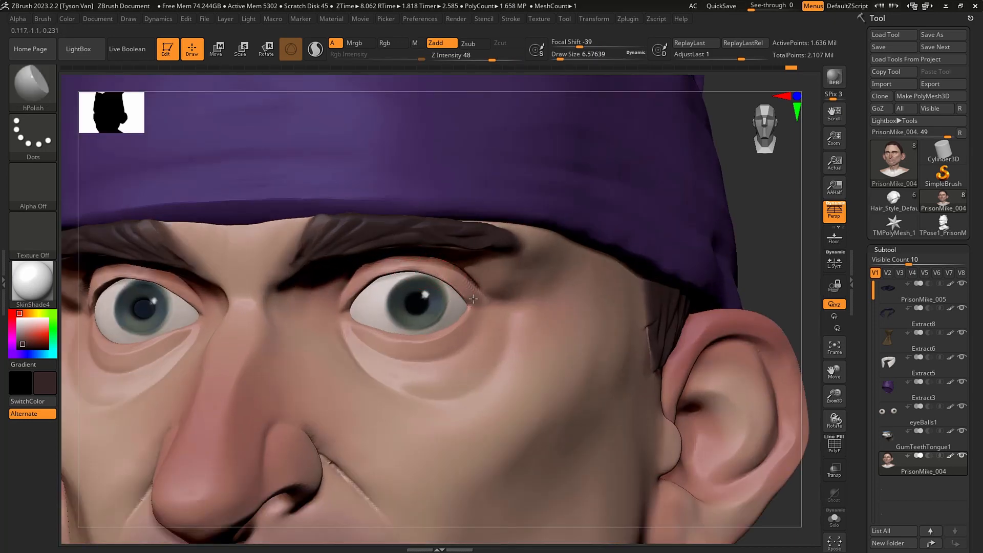
pyautogui.moveTo(440, 255); pyautogui.dragTo(149, 282, button='right')
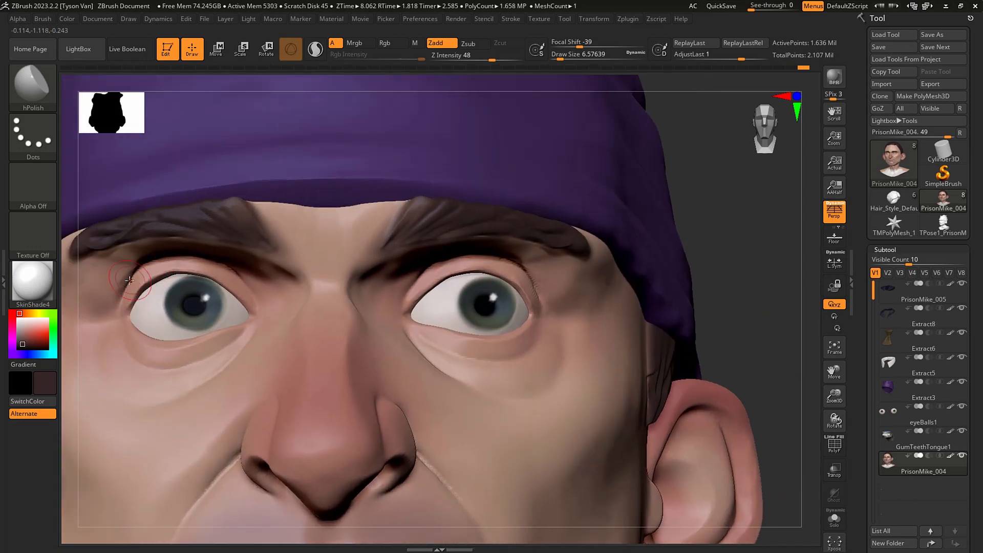
# Pull the upper eyelid edges into shape over the eyeballs with SnakeHook at draw size about 10.5.
pyautogui.press('b')
pyautogui.press('s')
pyautogui.press('h')
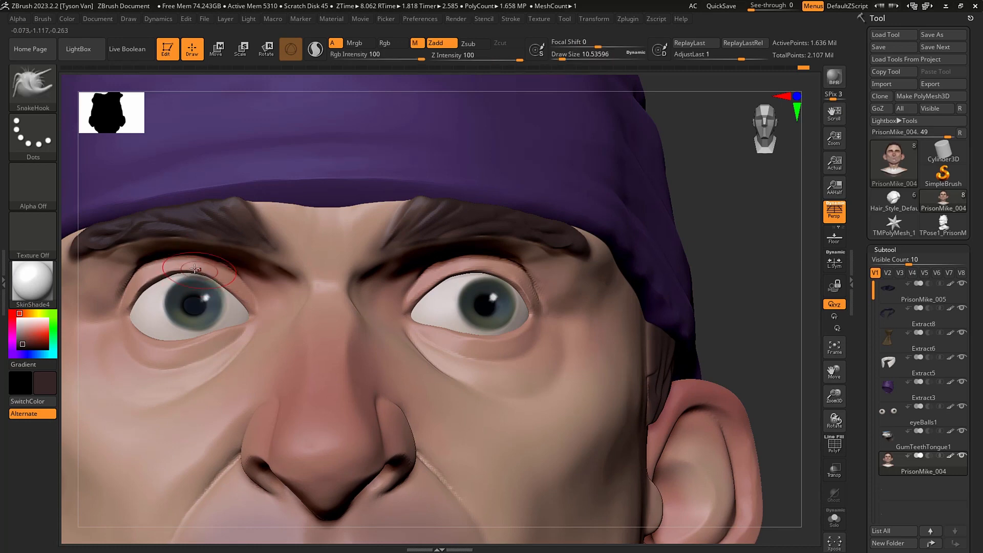
# Make the bandana subtool Extract3 active and save the tool to its file.
pyautogui.moveTo(162, 252)
pyautogui.keyDown('ctrl'); pyautogui.mouseDown(button='right')
pyautogui.moveTo(314, 331)
pyautogui.moveTo(490, 352)
pyautogui.mouseUp(button='right'); pyautogui.keyUp('ctrl')
pyautogui.moveTo(412, 380)
pyautogui.mouseDown(button='right')
pyautogui.moveTo(373, 351)
pyautogui.moveTo(419, 314)
pyautogui.moveTo(382, 289)
pyautogui.moveTo(489, 345)
pyautogui.mouseUp(button='right')
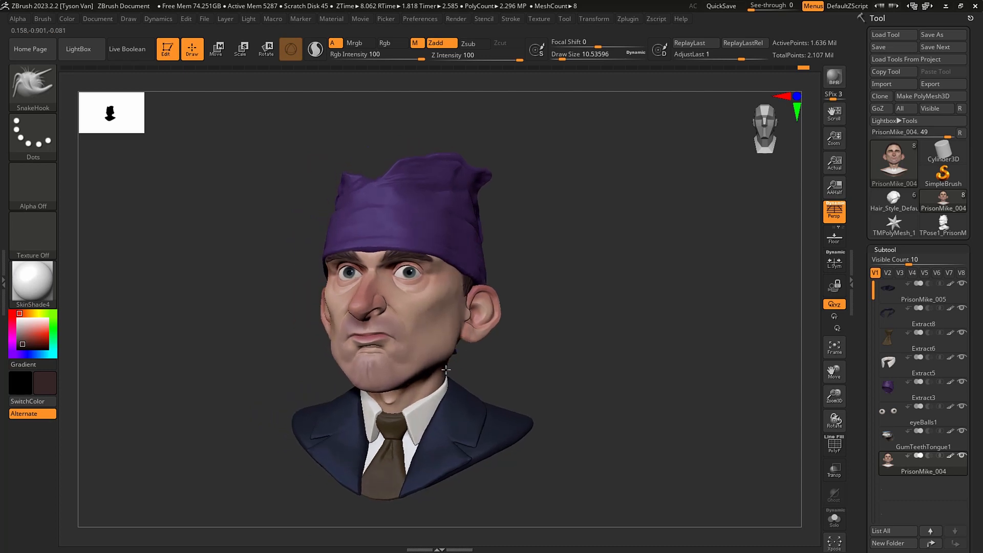
pyautogui.keyDown('ctrl'); pyautogui.moveTo(421, 291); pyautogui.dragTo(395, 294, button='right'); pyautogui.keyUp('ctrl')
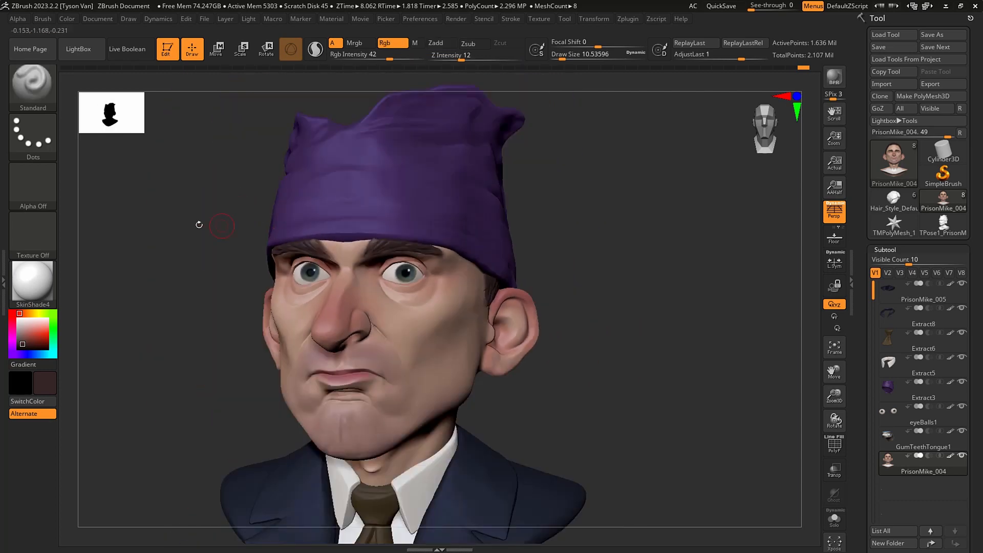
pyautogui.keyDown('alt'); pyautogui.click(423, 154); pyautogui.keyUp('alt')
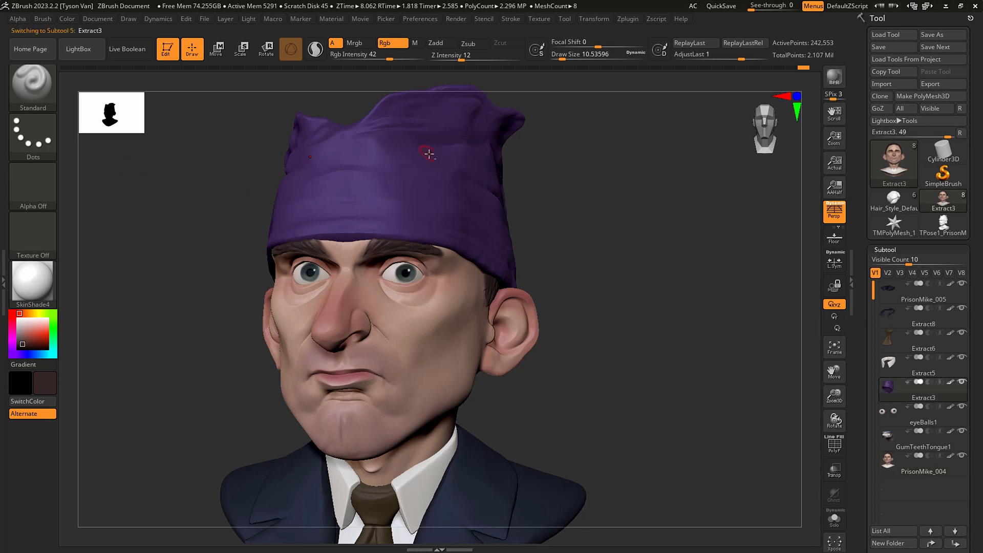
pyautogui.click(894, 46)
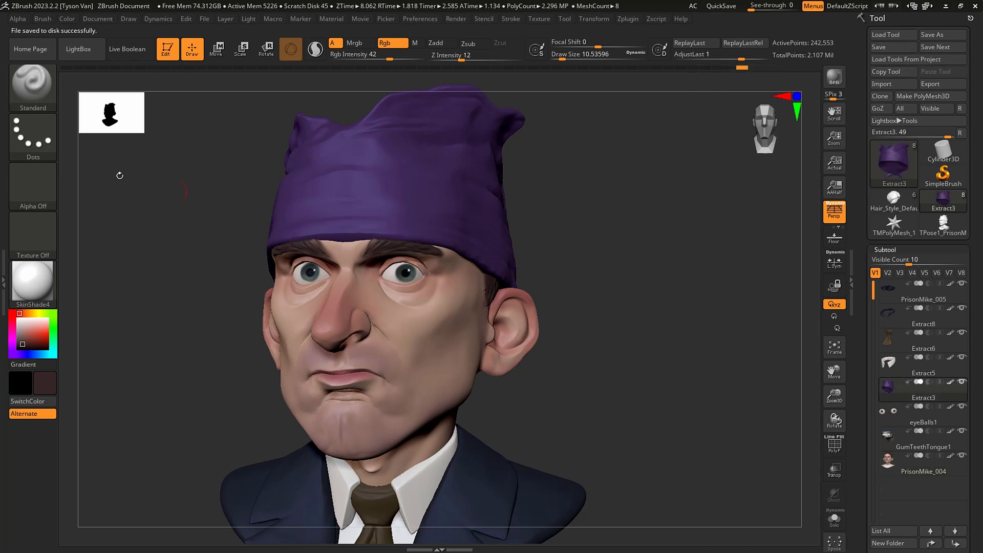
# Load Alpha 19 on the Standard brush and choose a light off-white paint color.
pyautogui.click(33, 187)
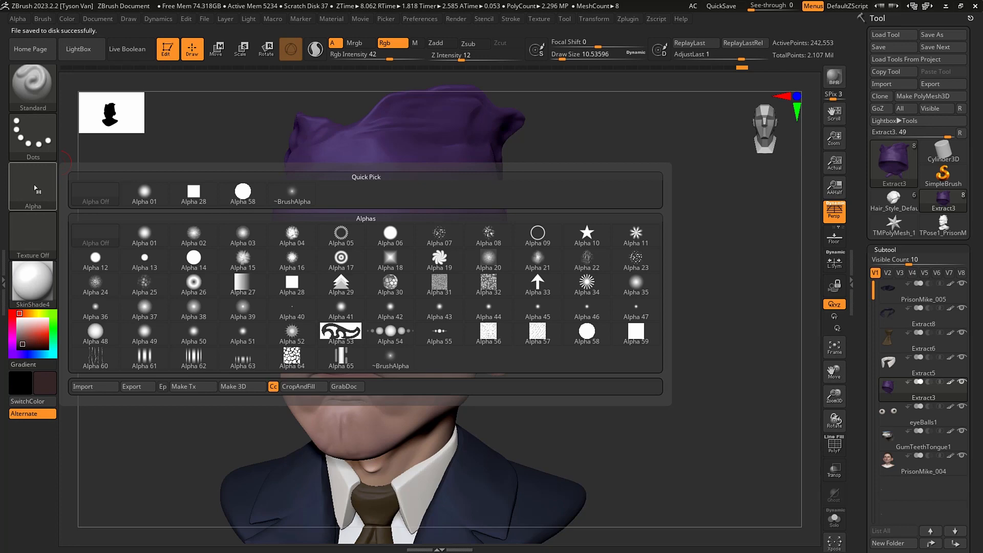
pyautogui.click(448, 262)
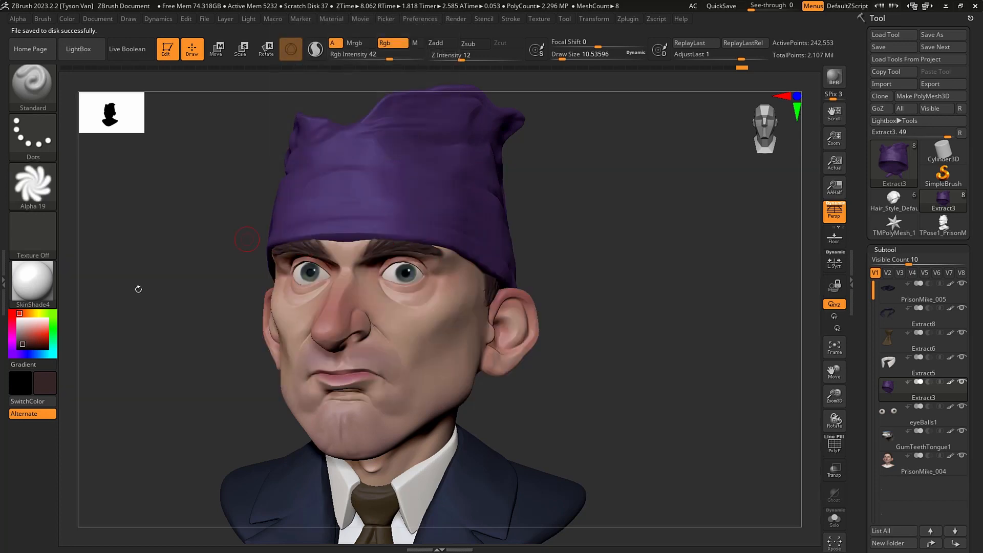
pyautogui.press('c')
pyautogui.click(31, 313)
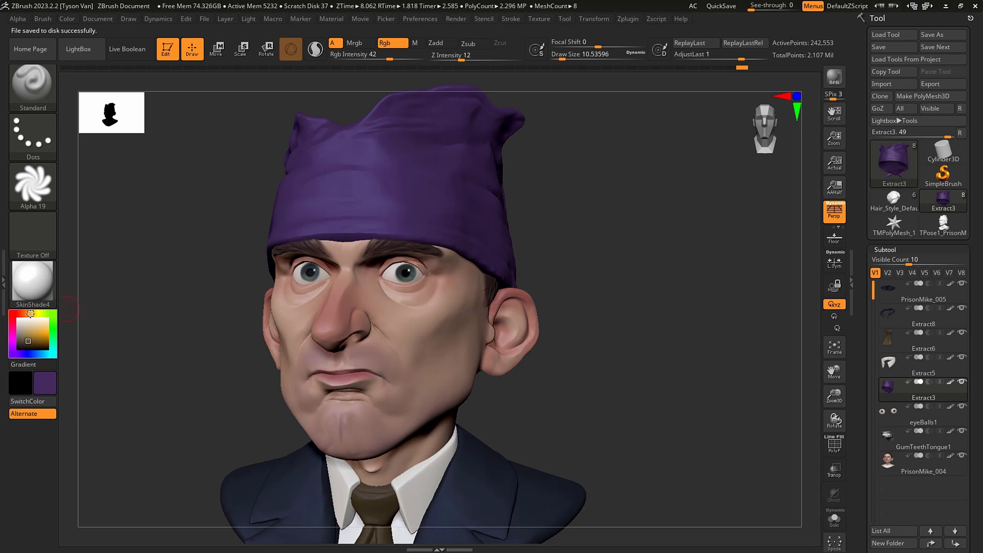
pyautogui.moveTo(22, 331); pyautogui.dragTo(21, 323)
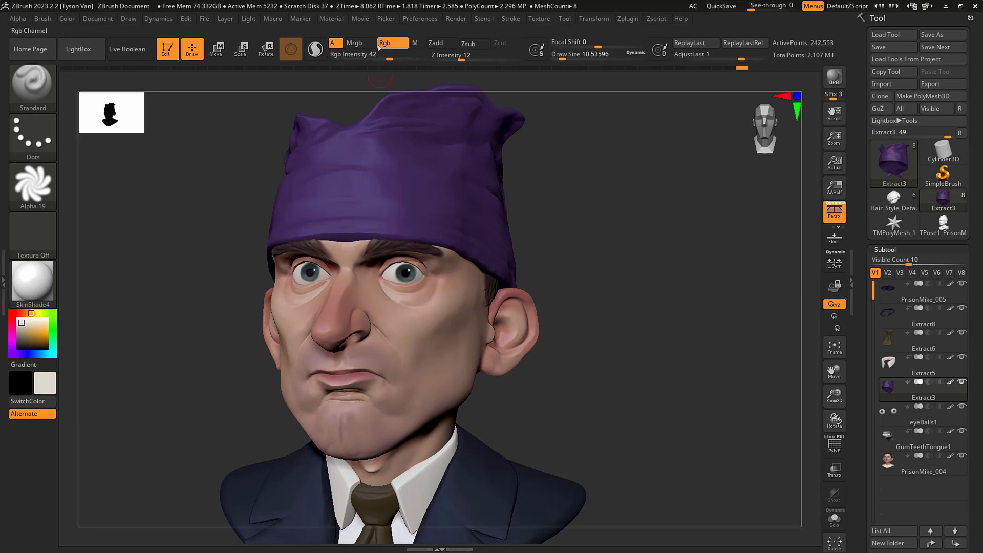
# Try stamping the alpha on the bandana's front with the DragRect stroke at RGB intensity 42, and undo it.
pyautogui.click(39, 139)
pyautogui.click(143, 144)
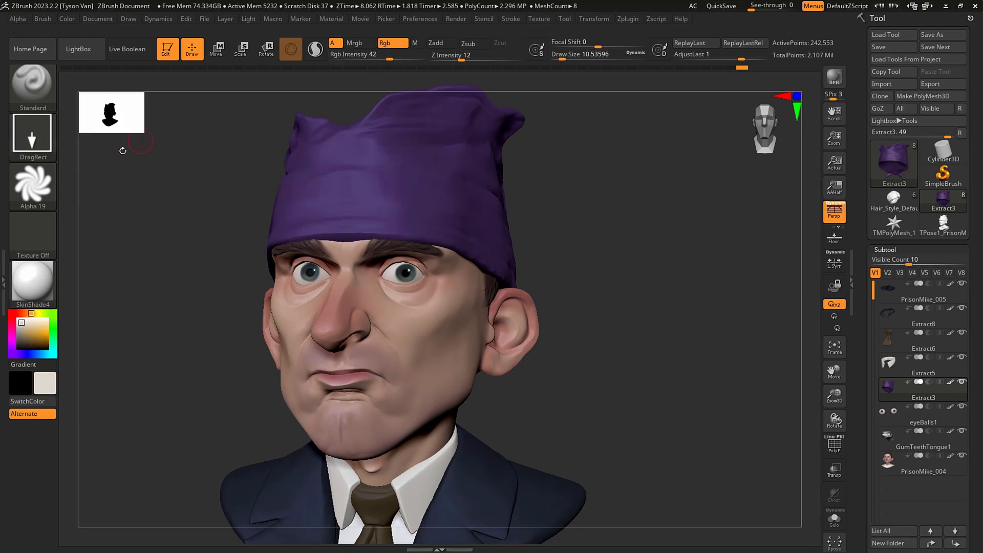
pyautogui.moveTo(335, 180); pyautogui.dragTo(372, 160)
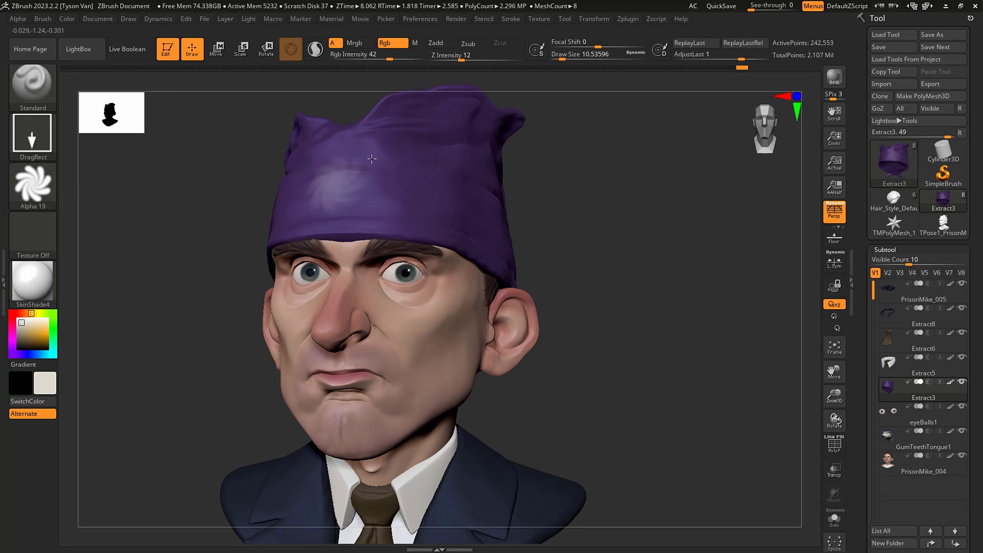
pyautogui.hotkey('ctrl', 'z')
# Set the RGB intensity to 100, test the Alpha 19 stamp on the bandana's front, and undo it.
pyautogui.moveTo(389, 59); pyautogui.dragTo(424, 58)
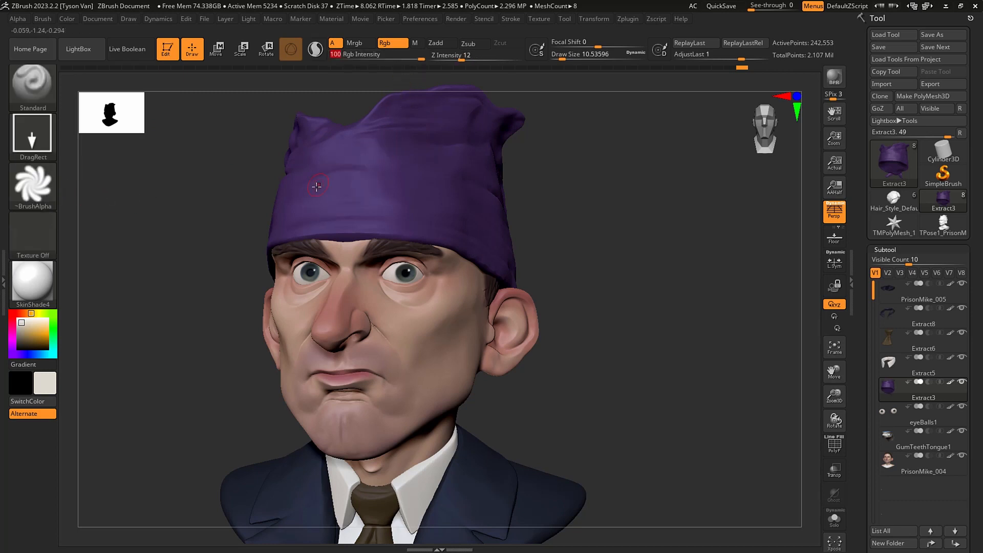
pyautogui.moveTo(322, 184); pyautogui.dragTo(342, 133)
pyautogui.hotkey('ctrl', 'z')
pyautogui.hotkey('ctrl', 'z')
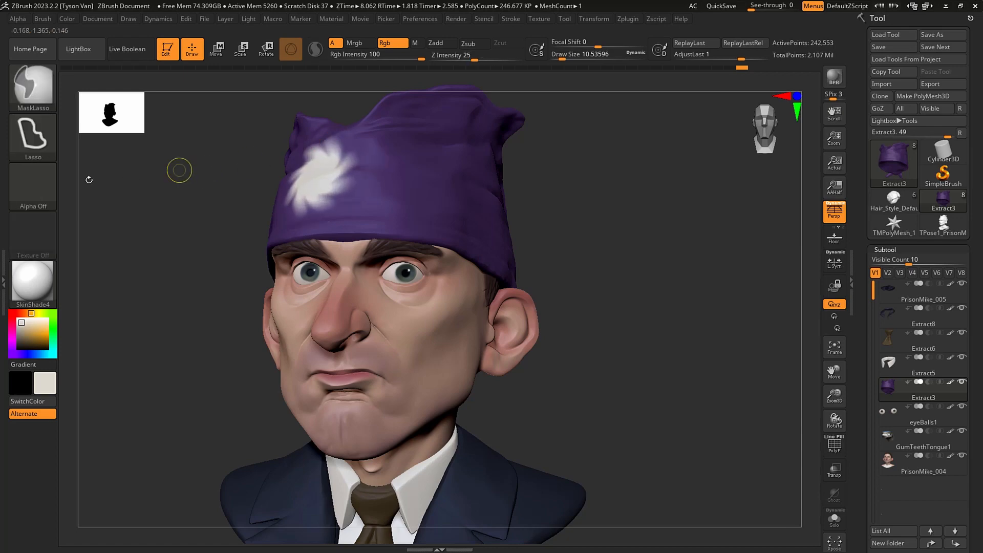
pyautogui.hotkey('ctrl', 'z')
# Paint an off-white flower with outlined petals on the bandana's front, using the FreeHand stroke, Alpha 13 and draw size about 8.4.
pyautogui.moveTo(46, 191)
pyautogui.click(33, 136)
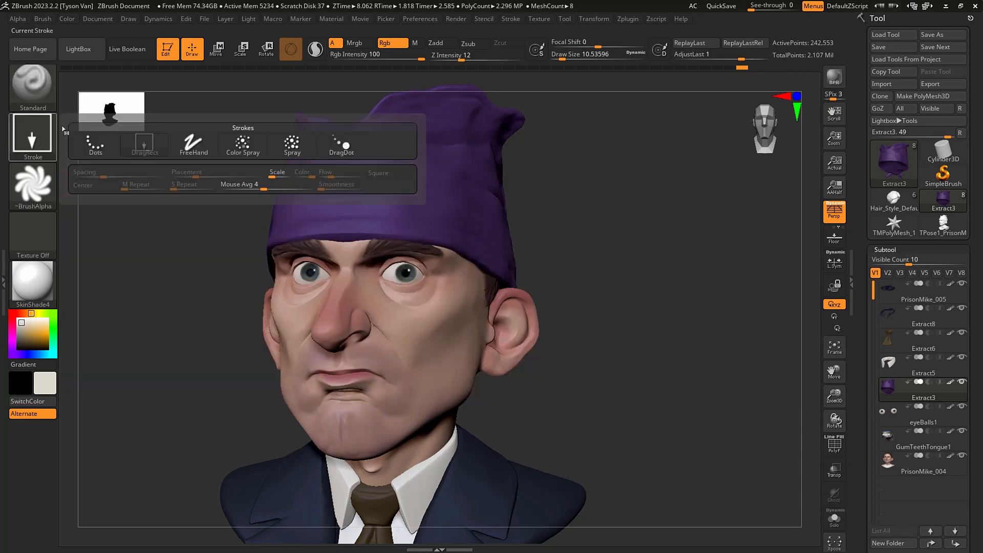
pyautogui.click(189, 145)
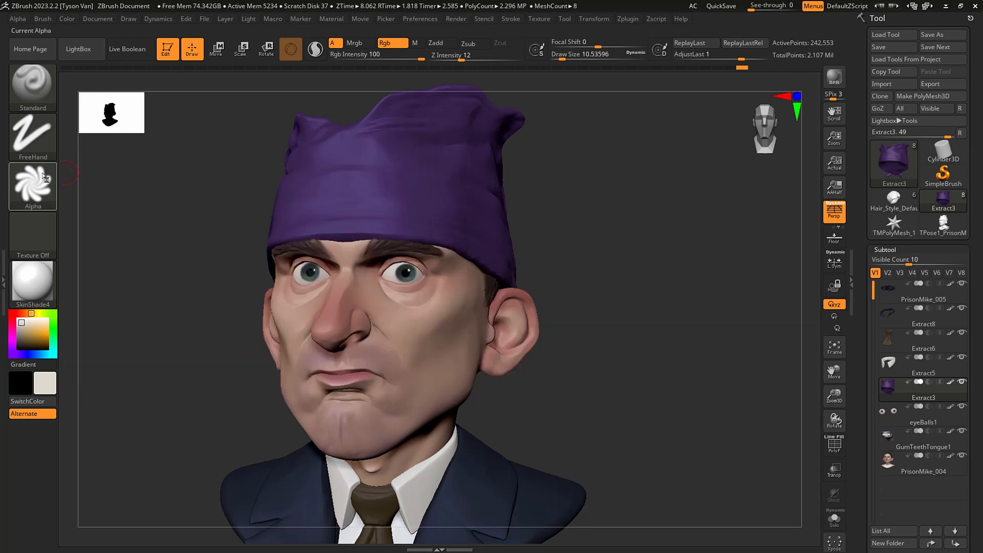
pyautogui.click(33, 185)
pyautogui.click(147, 260)
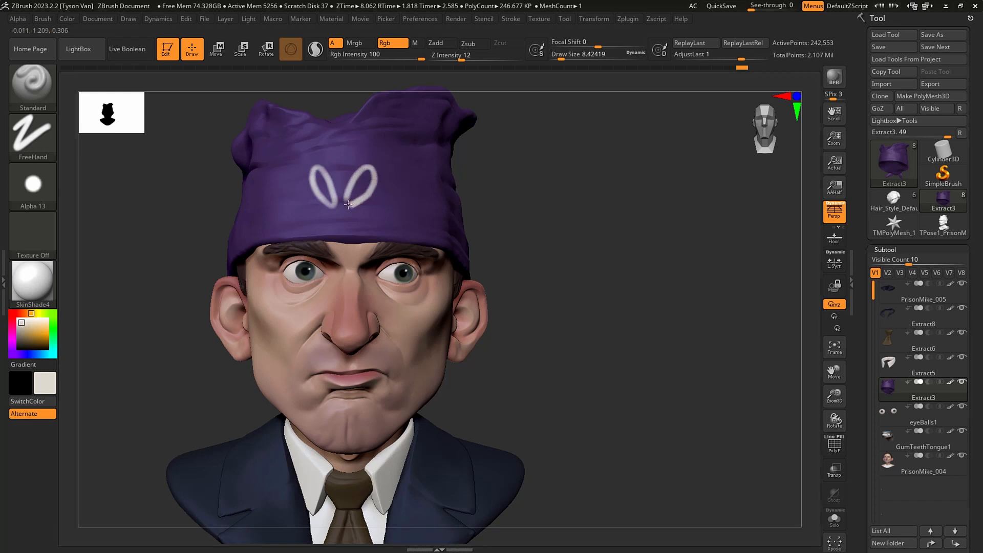
pyautogui.moveTo(348, 204)
pyautogui.mouseDown()
pyautogui.moveTo(284, 203)
pyautogui.moveTo(320, 214)
pyautogui.mouseUp()
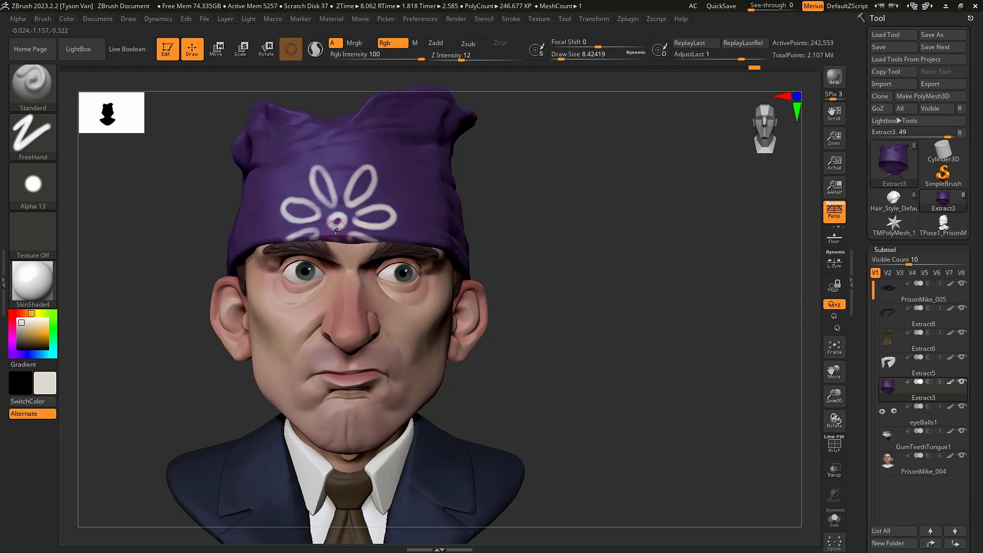
# Paint a six-petal flower on the bandana's left side and a four-petal one above the left ear.
pyautogui.moveTo(335, 230); pyautogui.dragTo(428, 175, button='right')
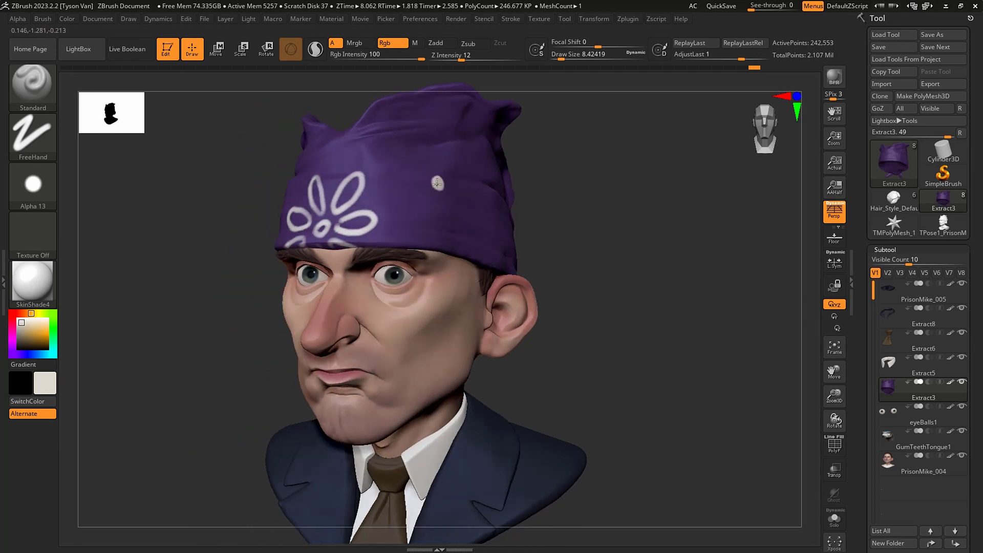
pyautogui.moveTo(432, 169)
pyautogui.mouseDown()
pyautogui.moveTo(396, 160)
pyautogui.moveTo(422, 170)
pyautogui.moveTo(434, 201)
pyautogui.mouseUp()
pyautogui.moveTo(505, 203); pyautogui.dragTo(443, 201, button='right')
pyautogui.moveTo(451, 199)
pyautogui.mouseDown()
pyautogui.moveTo(475, 211)
pyautogui.moveTo(455, 173)
pyautogui.mouseUp()
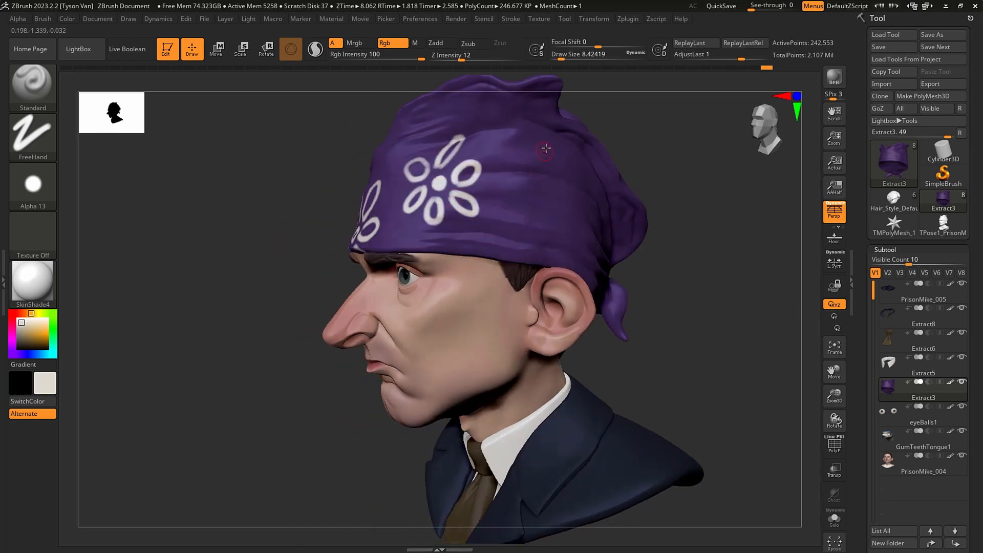
pyautogui.moveTo(518, 196)
pyautogui.mouseDown()
pyautogui.moveTo(549, 216)
pyautogui.moveTo(532, 236)
pyautogui.mouseUp()
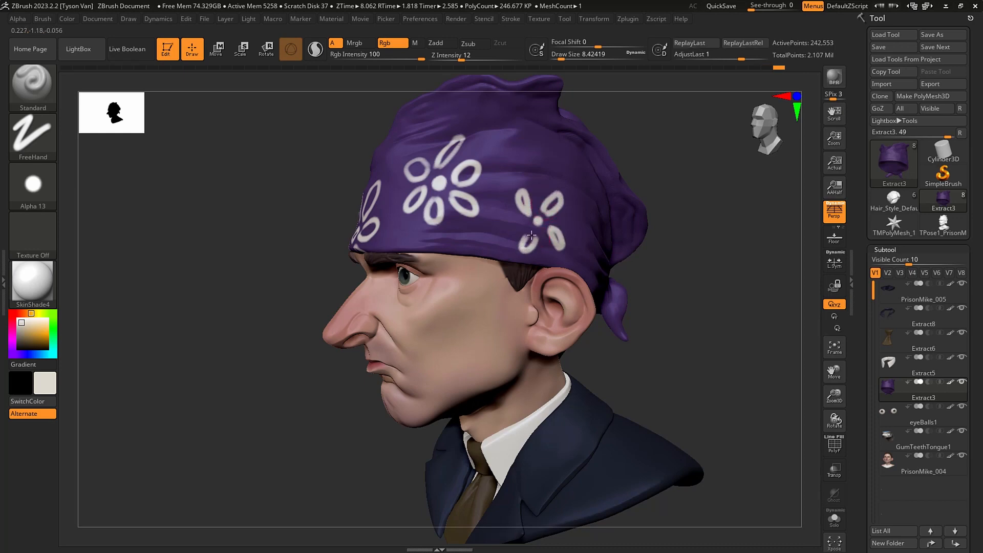
# Paint a large seven-petal flower on the bandana's right side, undoing and correcting a stroke along the way.
pyautogui.moveTo(568, 194)
pyautogui.mouseDown(button='right')
pyautogui.moveTo(661, 231)
pyautogui.moveTo(577, 338)
pyautogui.moveTo(388, 247)
pyautogui.mouseUp(button='right')
pyautogui.moveTo(389, 263)
pyautogui.mouseDown()
pyautogui.moveTo(378, 260)
pyautogui.moveTo(405, 315)
pyautogui.moveTo(390, 281)
pyautogui.moveTo(441, 290)
pyautogui.moveTo(416, 250)
pyautogui.moveTo(453, 219)
pyautogui.moveTo(414, 247)
pyautogui.moveTo(425, 194)
pyautogui.moveTo(389, 236)
pyautogui.moveTo(350, 208)
pyautogui.moveTo(368, 237)
pyautogui.moveTo(330, 264)
pyautogui.moveTo(376, 259)
pyautogui.moveTo(344, 289)
pyautogui.moveTo(370, 276)
pyautogui.mouseUp()
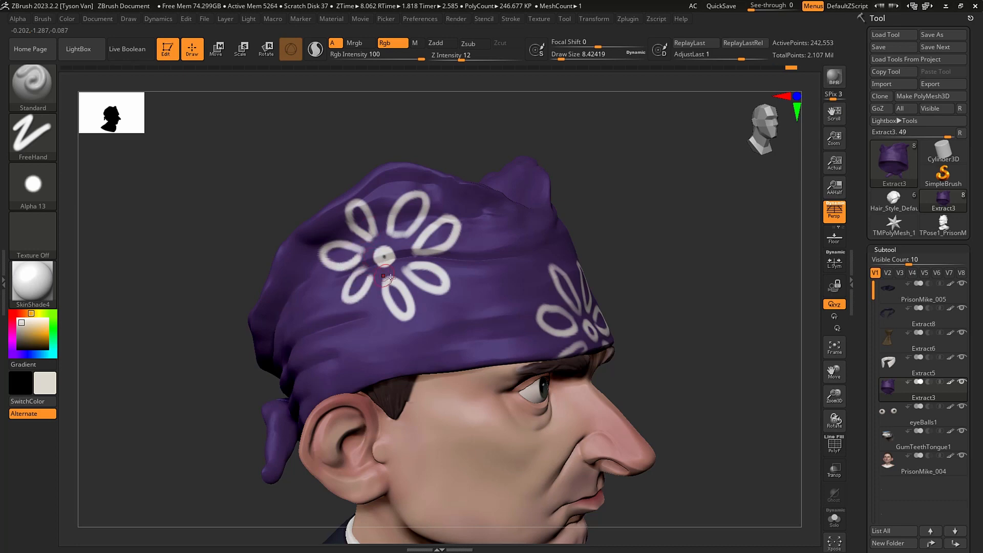
pyautogui.moveTo(389, 281); pyautogui.dragTo(397, 287, button='right')
pyautogui.hotkey('ctrl', 'z')
pyautogui.moveTo(364, 270)
pyautogui.mouseDown()
pyautogui.moveTo(349, 306)
pyautogui.moveTo(368, 278)
pyautogui.mouseUp()
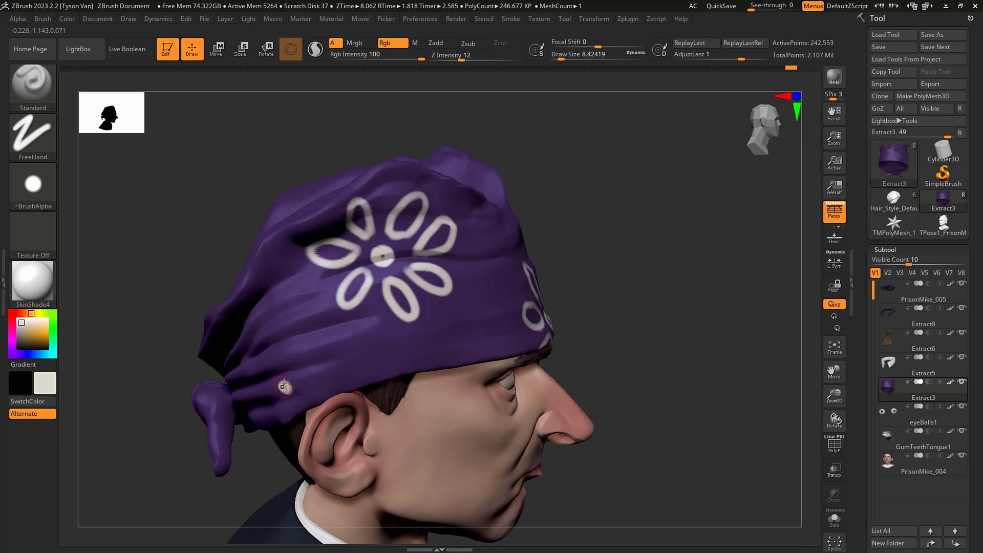
# Paint a smaller flower on the bandana above and behind the right ear, filling gaps with small dots.
pyautogui.moveTo(283, 383); pyautogui.dragTo(272, 370, button='right')
pyautogui.moveTo(256, 370); pyautogui.dragTo(296, 373)
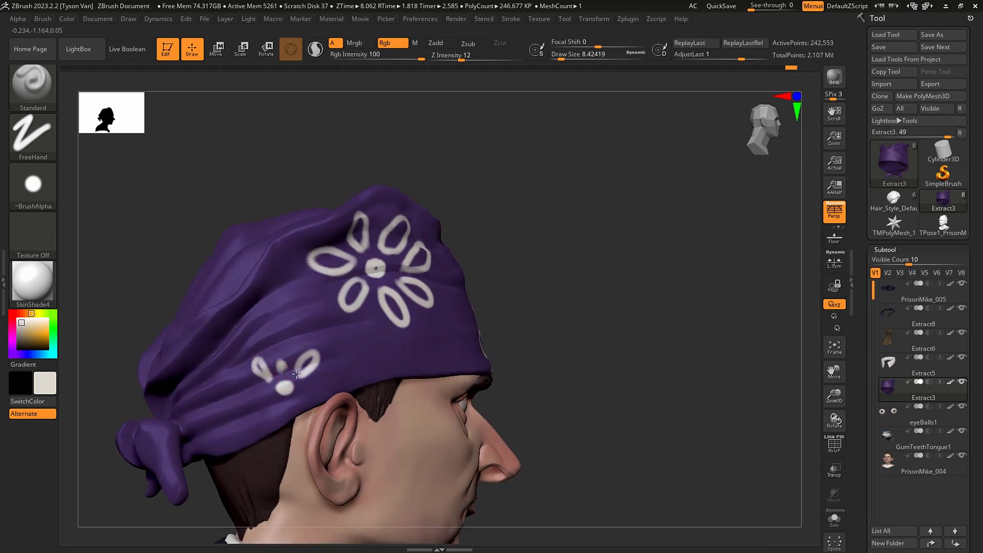
pyautogui.click(294, 411)
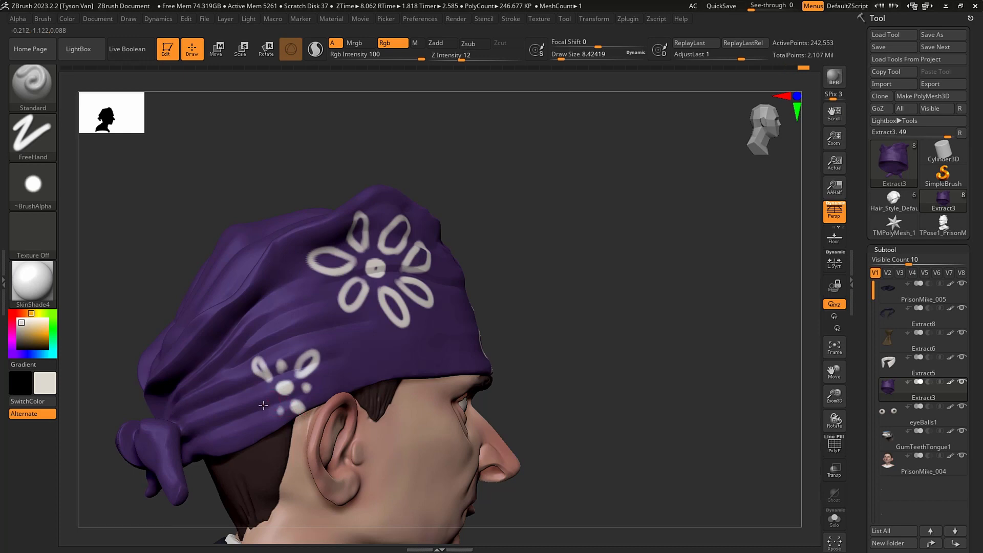
pyautogui.moveTo(263, 405); pyautogui.dragTo(267, 399)
# Paint small flowers on the bandana's upper left fold and near the knot at the left rear.
pyautogui.moveTo(394, 341); pyautogui.dragTo(333, 342, button='right')
pyautogui.keyDown('ctrl'); pyautogui.moveTo(480, 322); pyautogui.dragTo(480, 276, button='right'); pyautogui.keyUp('ctrl')
pyautogui.moveTo(528, 313); pyautogui.dragTo(498, 314, button='right')
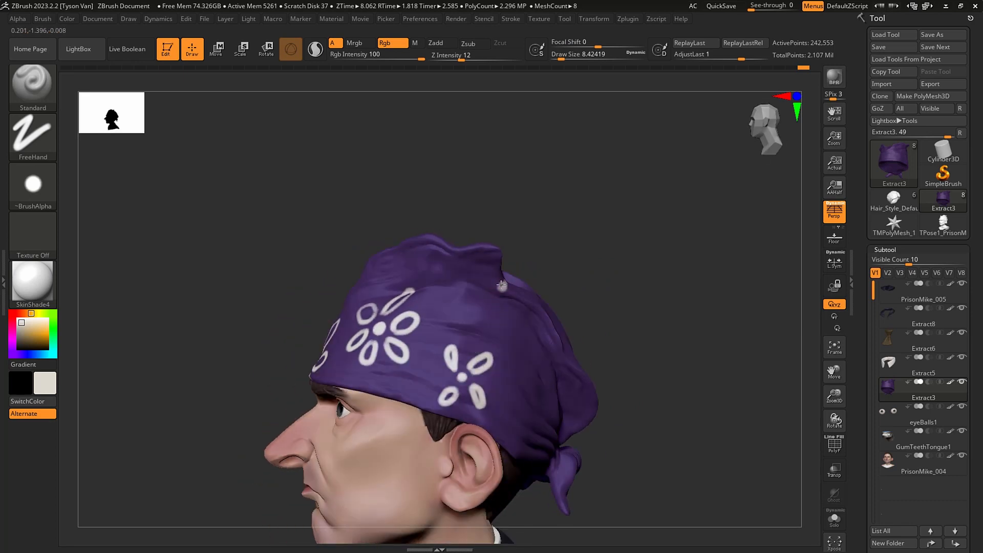
pyautogui.moveTo(494, 275)
pyautogui.mouseDown()
pyautogui.moveTo(486, 283)
pyautogui.moveTo(494, 288)
pyautogui.mouseUp()
pyautogui.moveTo(507, 296); pyautogui.dragTo(512, 299, button='right')
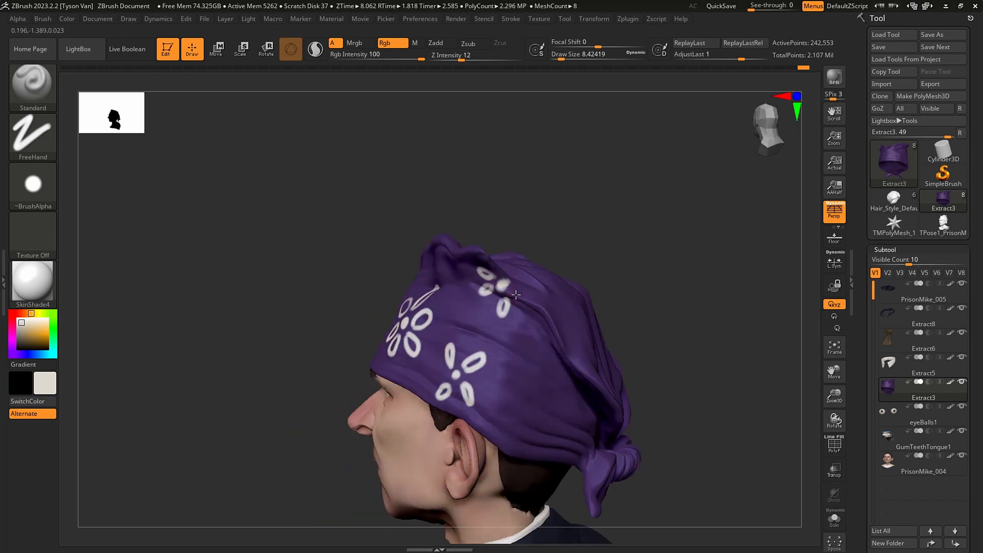
pyautogui.click(524, 283)
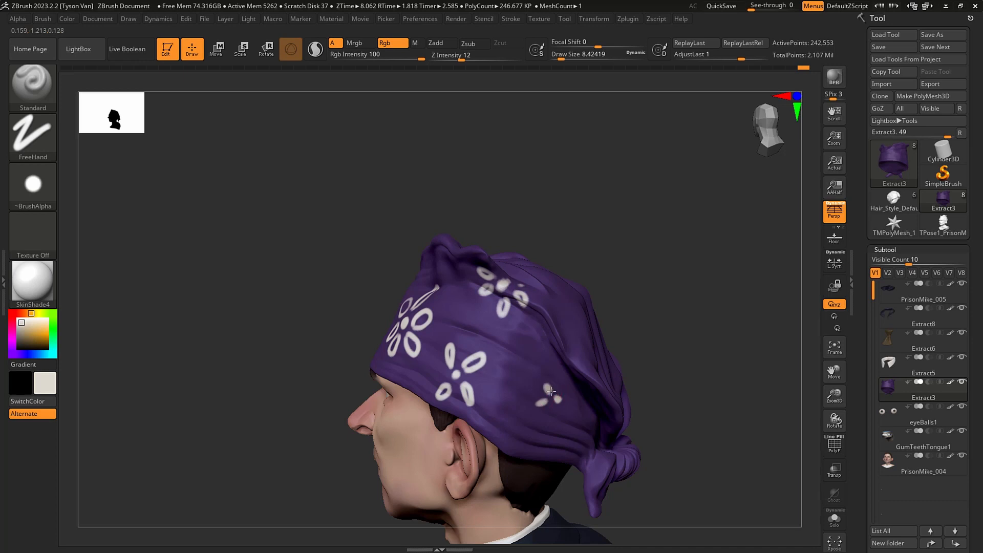
pyautogui.moveTo(556, 387)
pyautogui.mouseDown()
pyautogui.moveTo(561, 377)
pyautogui.moveTo(558, 409)
pyautogui.mouseUp()
pyautogui.click(568, 395)
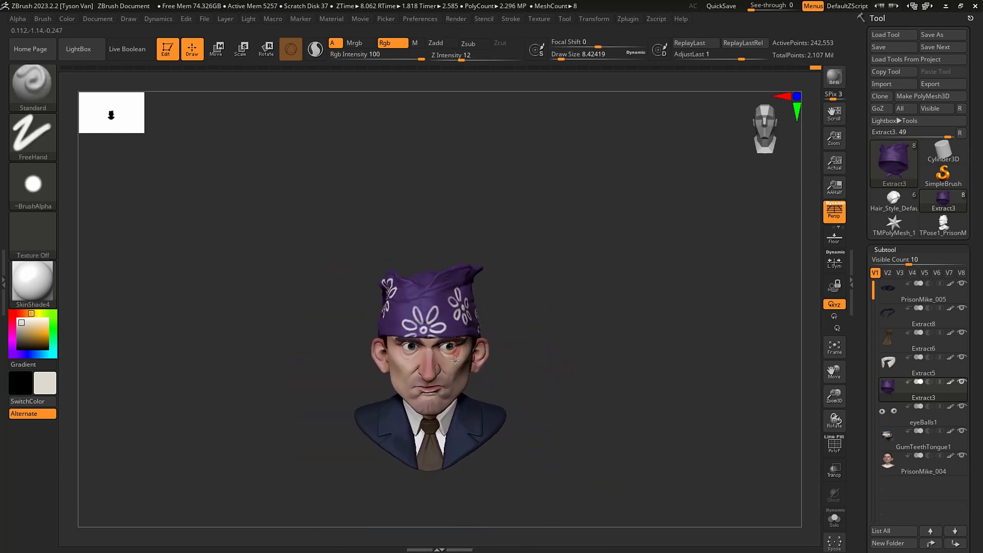
# Sample the bandana's purple and fill the whole bandana with it at RGB intensity 45 to mute the flowers.
pyautogui.keyDown('ctrl'); pyautogui.moveTo(484, 368); pyautogui.dragTo(487, 389, button='right'); pyautogui.keyUp('ctrl')
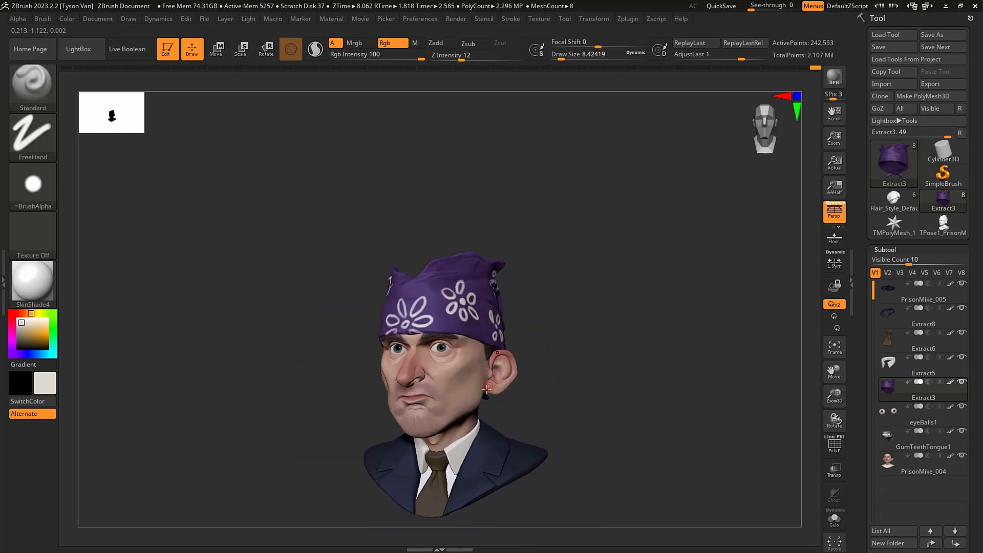
pyautogui.press('c')
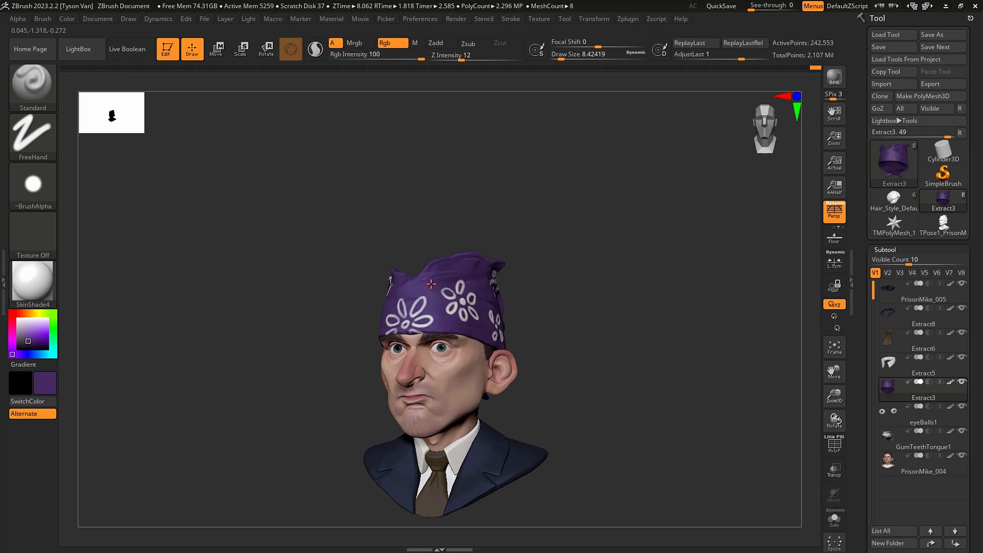
pyautogui.keyDown('ctrl'); pyautogui.moveTo(432, 283); pyautogui.dragTo(430, 327, button='right'); pyautogui.keyUp('ctrl')
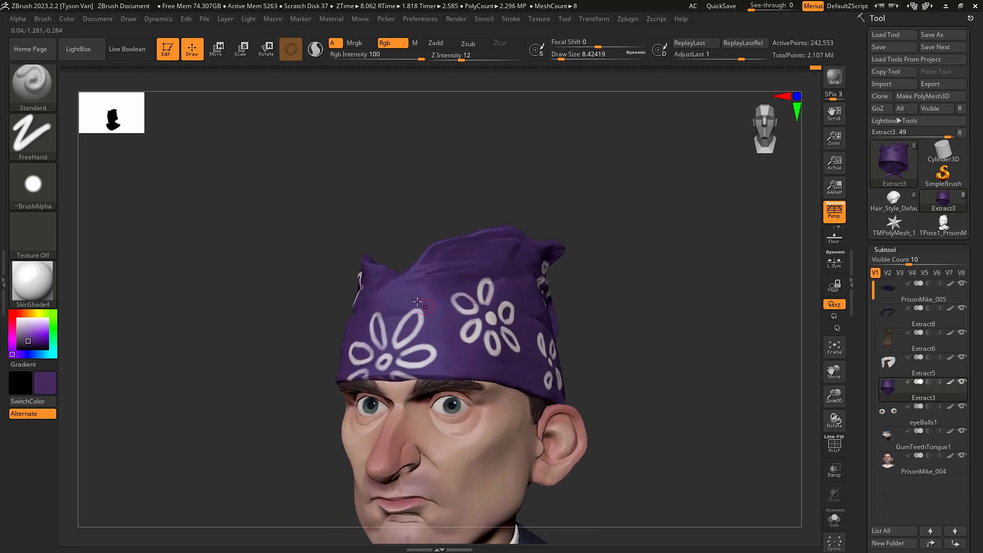
pyautogui.moveTo(405, 54); pyautogui.dragTo(391, 56)
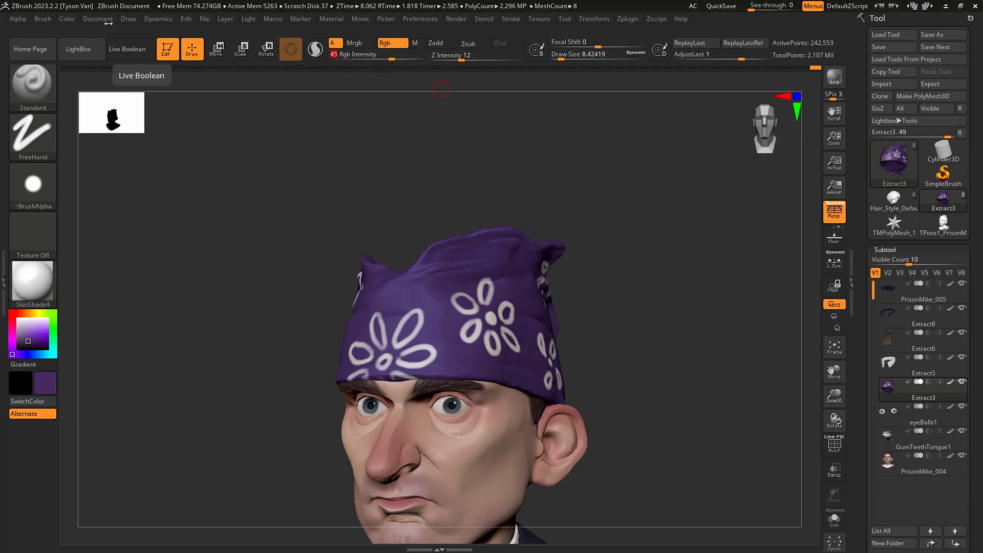
pyautogui.click(67, 19)
pyautogui.click(92, 237)
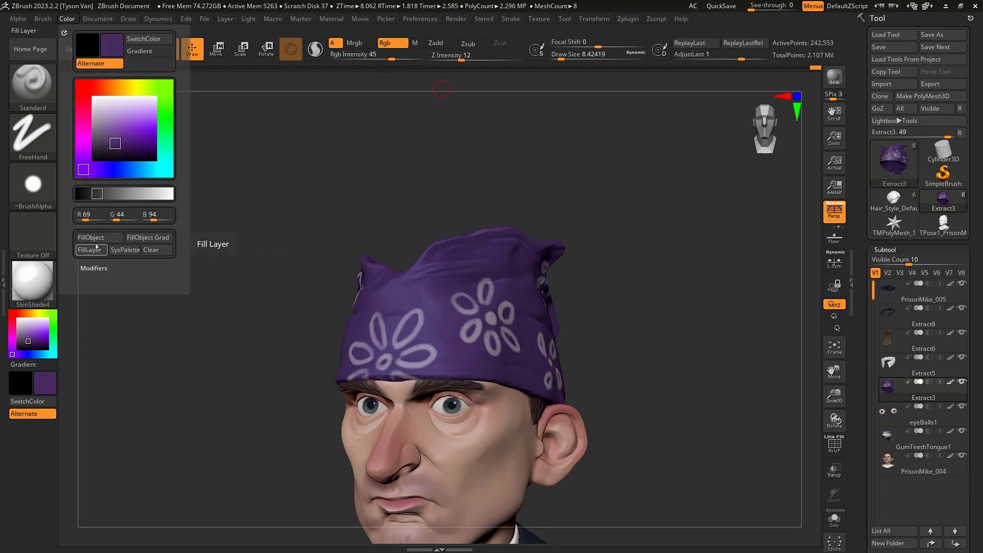
# Save the patterned bust and switch to the tool TPose1_PrisonMike_002.
pyautogui.keyDown('ctrl'); pyautogui.moveTo(484, 368); pyautogui.dragTo(420, 377, button='right'); pyautogui.keyUp('ctrl')
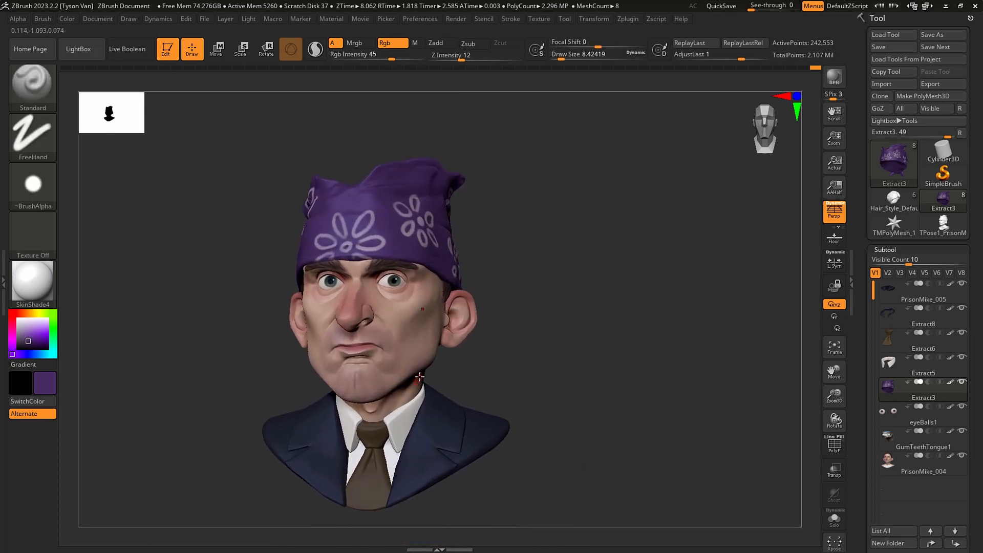
pyautogui.click(895, 47)
pyautogui.click(945, 225)
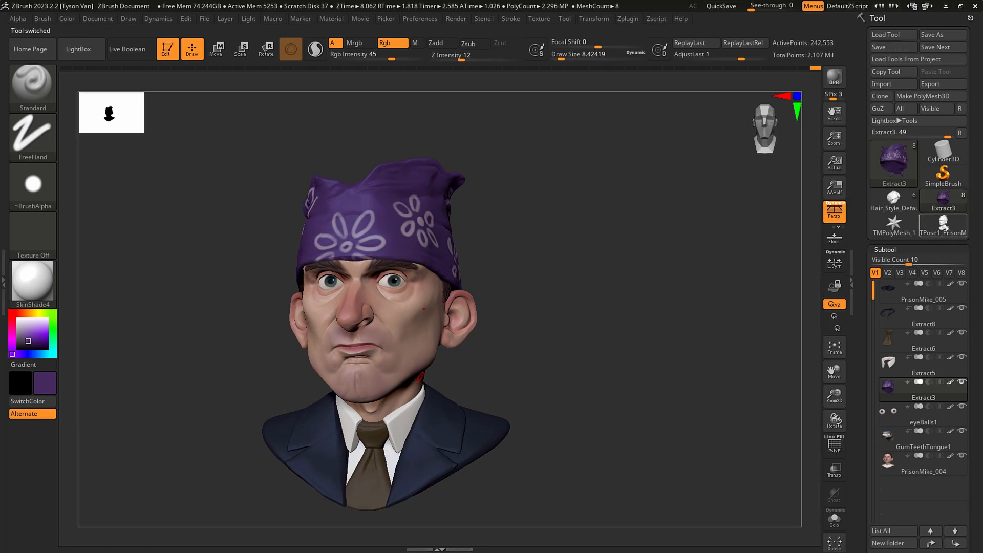
pyautogui.moveTo(972, 475); pyautogui.dragTo(971, 449)
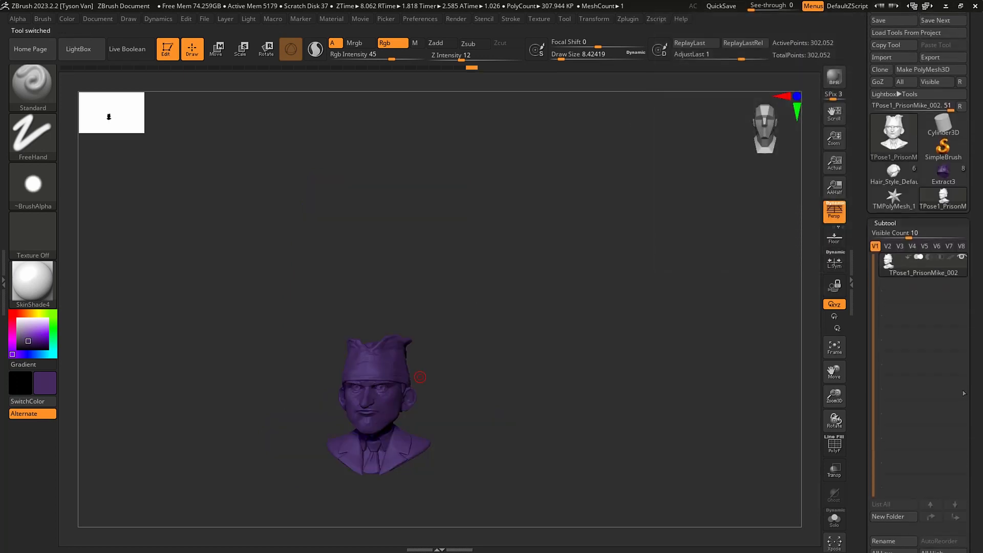
# Delete the merged tool TPose1_PrisonMike_002 with Del All and confirm the irreversible deletion.
pyautogui.moveTo(971, 232)
pyautogui.mouseDown()
pyautogui.moveTo(971, 245)
pyautogui.moveTo(968, 217)
pyautogui.mouseUp()
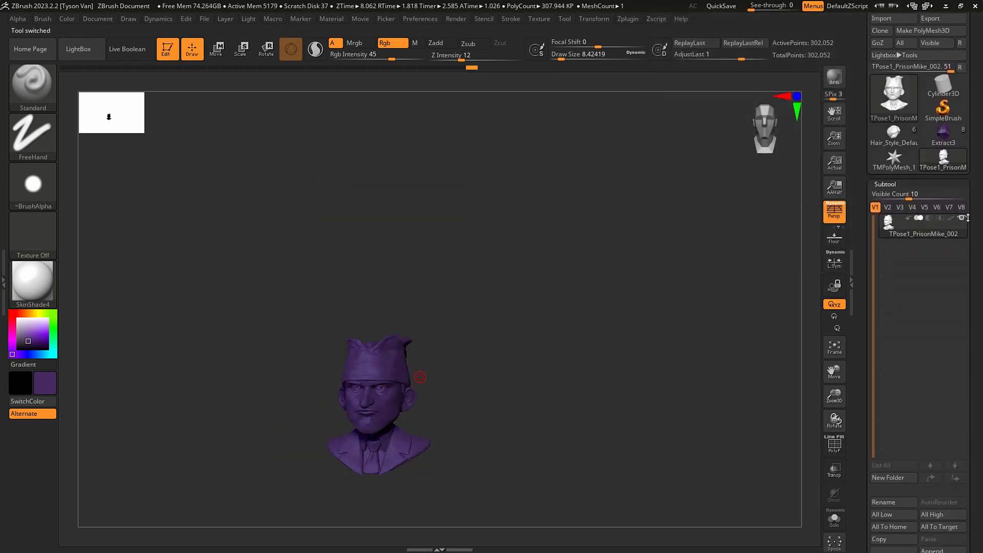
pyautogui.moveTo(969, 462); pyautogui.dragTo(969, 396)
pyautogui.click(943, 523)
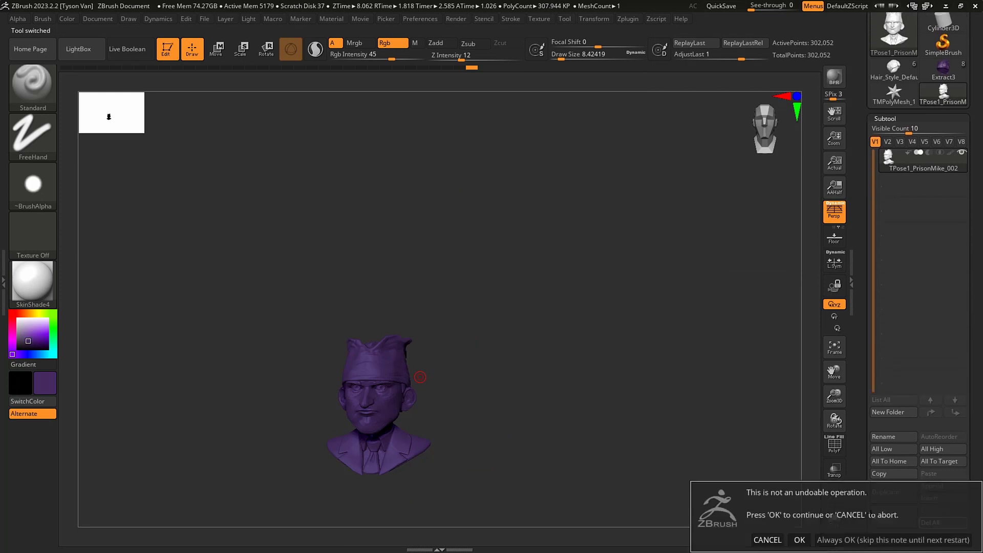
pyautogui.click(800, 539)
# Switch to the Hair_Style_Default tool and delete all of its subtools, confirming the deletion.
pyautogui.moveTo(968, 122); pyautogui.dragTo(968, 158)
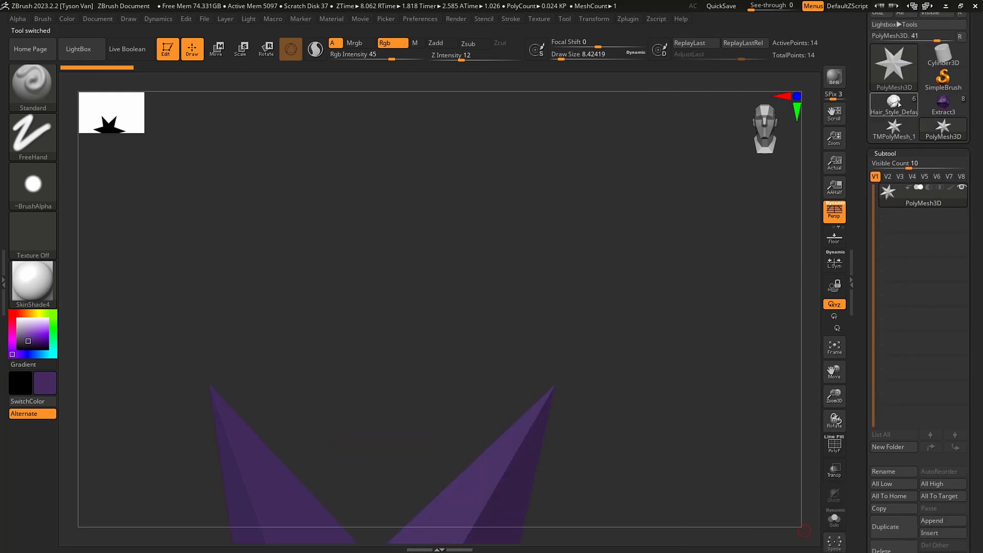
pyautogui.click(893, 104)
pyautogui.moveTo(972, 402); pyautogui.dragTo(969, 308)
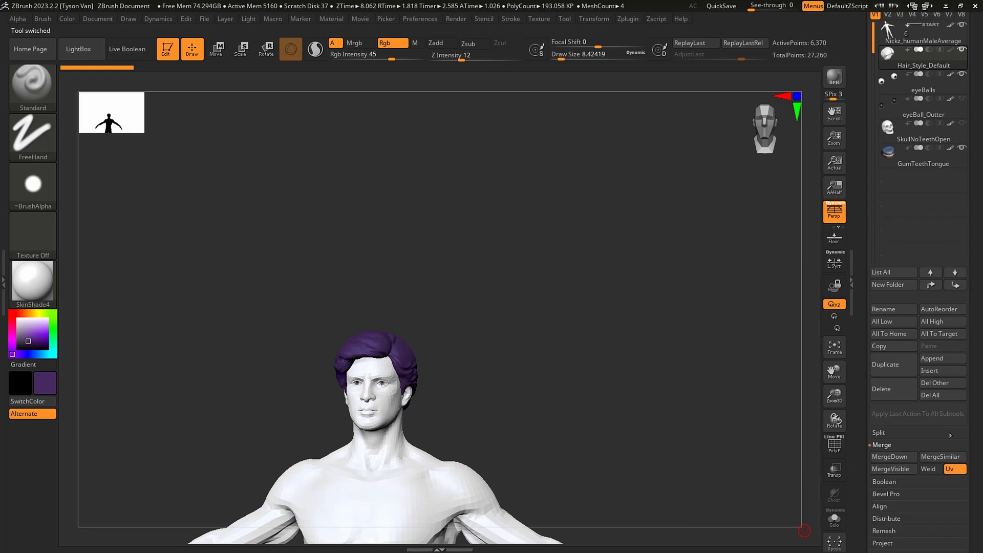
pyautogui.click(943, 396)
pyautogui.click(801, 418)
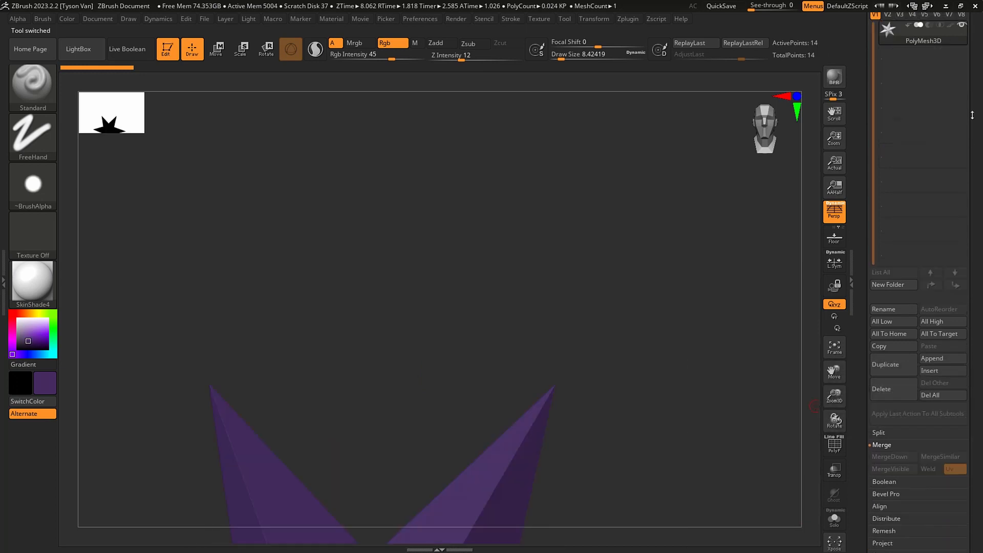
# Switch back to the colored bust tool Extract3 and generate a combined TPoseMesh from it with Transpose Master.
pyautogui.click(893, 200)
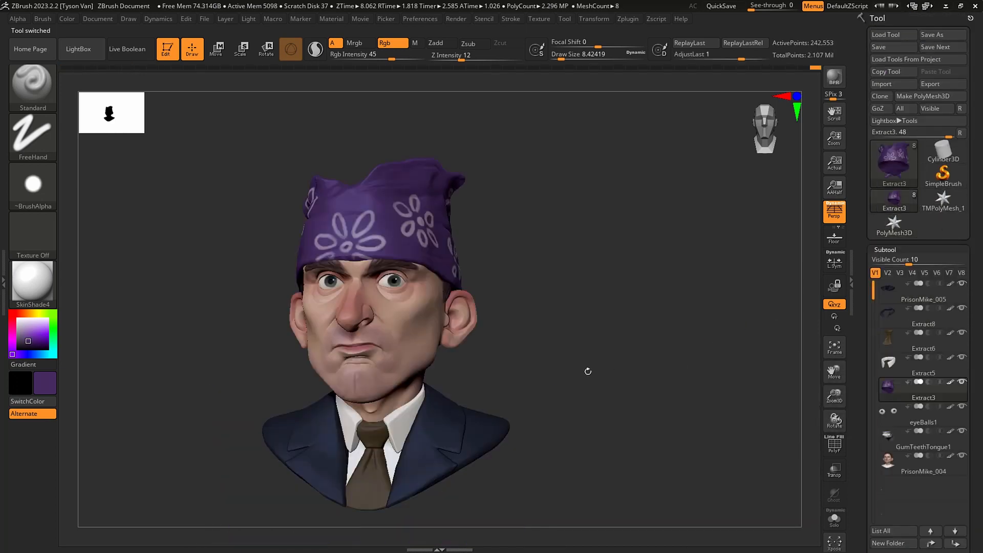
pyautogui.moveTo(482, 365)
pyautogui.mouseDown()
pyautogui.moveTo(476, 328)
pyautogui.moveTo(488, 277)
pyautogui.mouseUp()
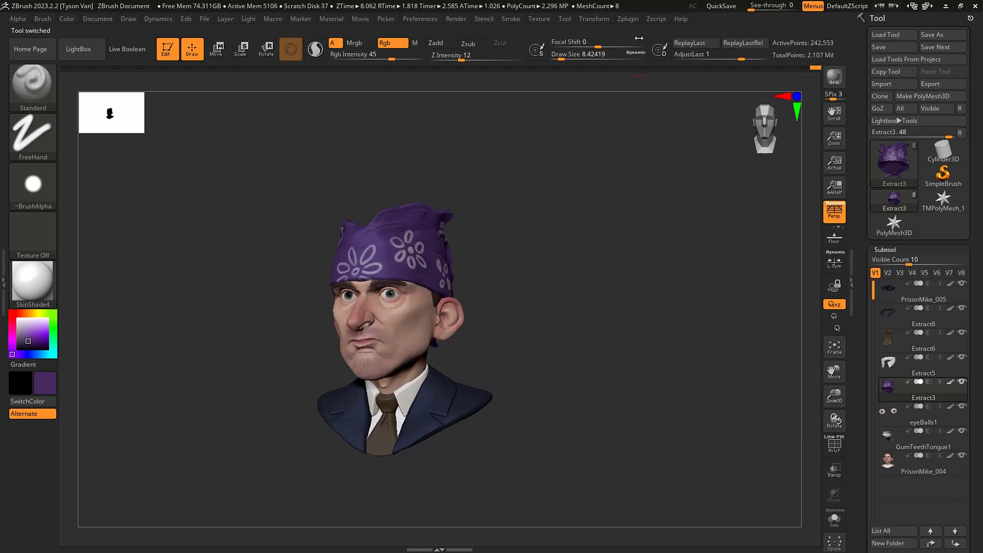
pyautogui.click(628, 19)
pyautogui.click(652, 239)
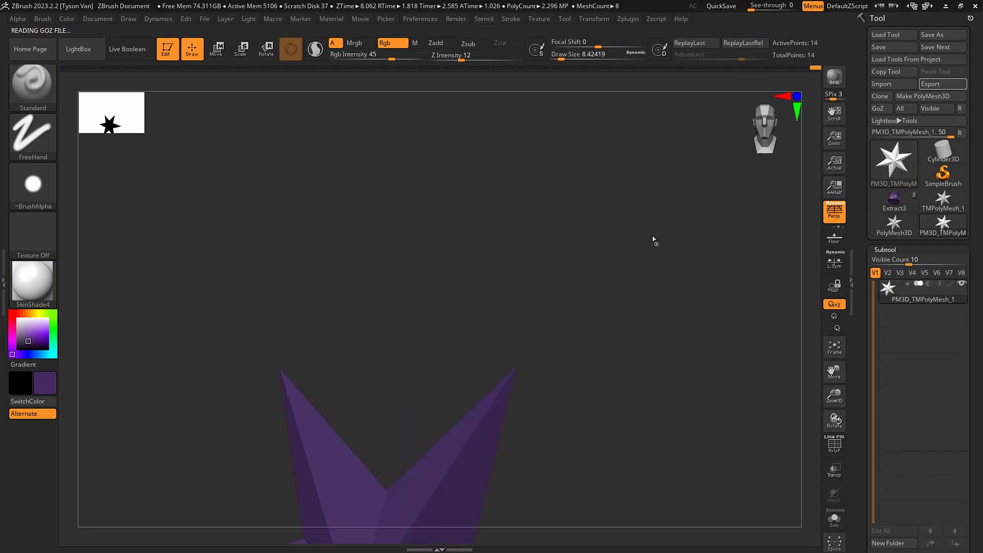
# Reshape the jaw and neck of the merged bust using the SnakeHook brush at draw sizes of about 56 to 80.
pyautogui.moveTo(410, 343); pyautogui.dragTo(436, 378, button='right')
pyautogui.press('s')
pyautogui.moveTo(436, 378); pyautogui.dragTo(450, 378)
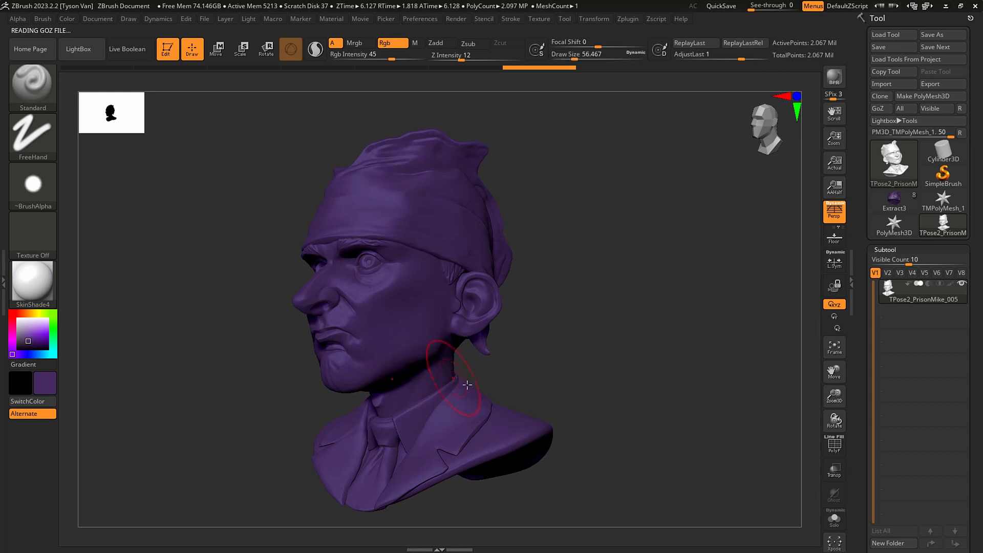
pyautogui.press('b')
pyautogui.press('s')
pyautogui.press('h')
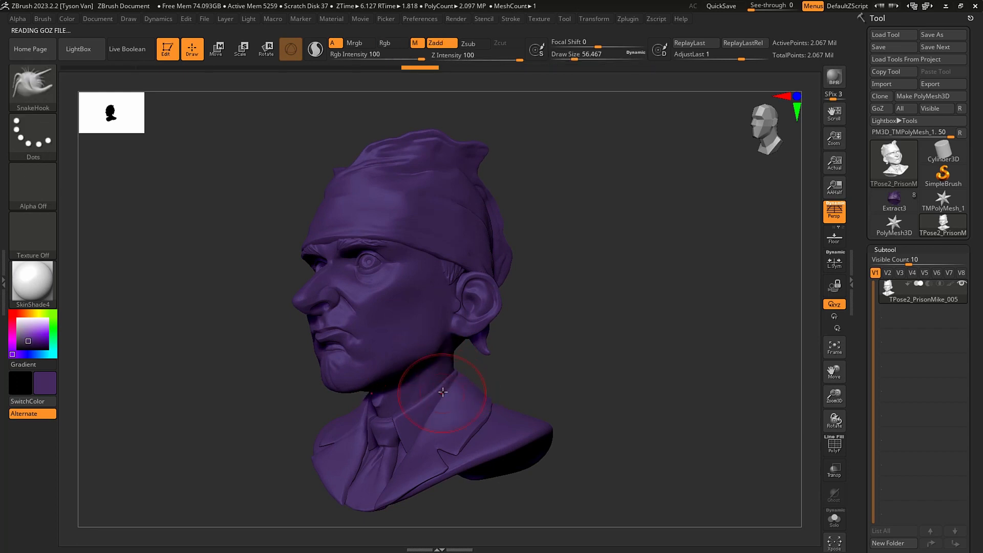
pyautogui.moveTo(471, 395)
pyautogui.mouseDown(button='right')
pyautogui.moveTo(450, 358)
pyautogui.moveTo(461, 351)
pyautogui.moveTo(459, 363)
pyautogui.mouseUp(button='right')
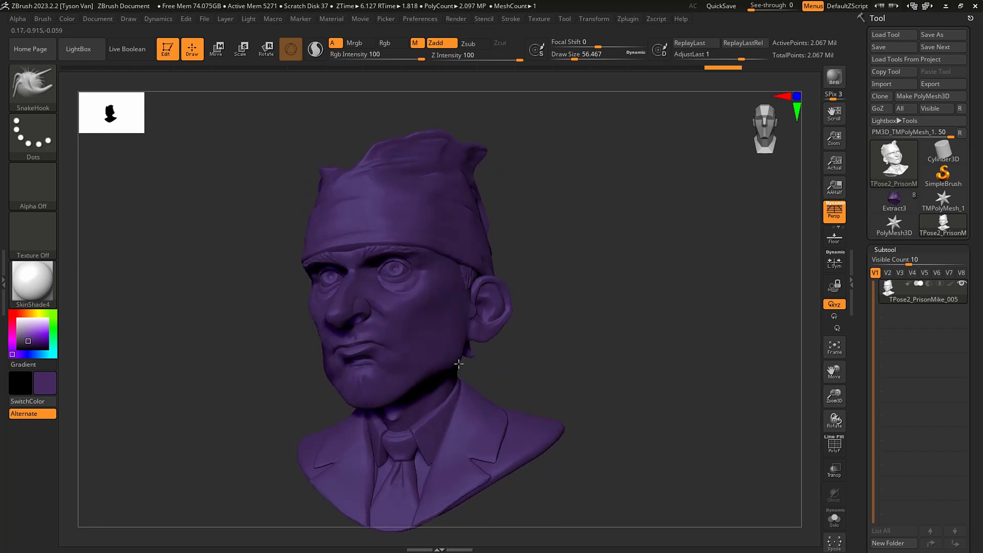
pyautogui.press('s')
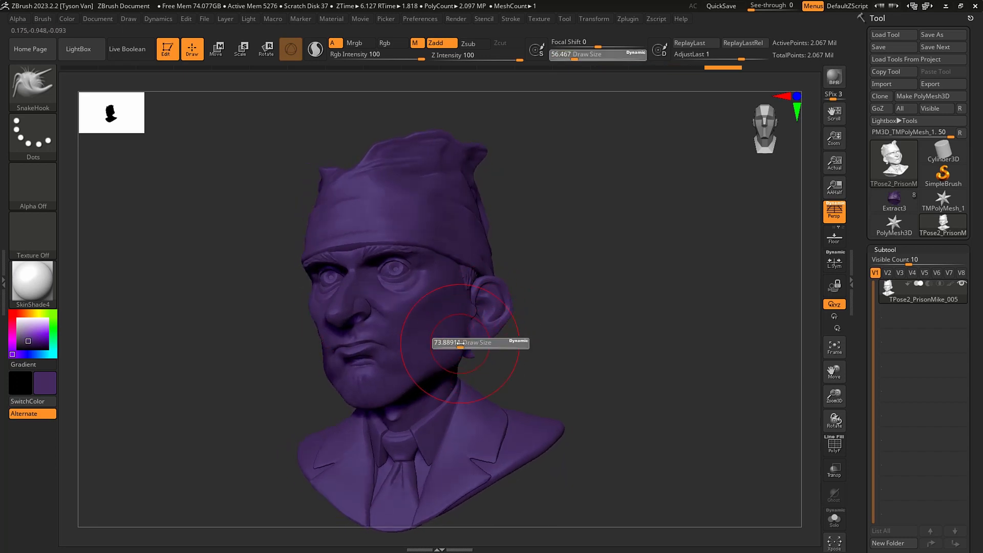
pyautogui.moveTo(455, 344); pyautogui.dragTo(459, 350)
pyautogui.moveTo(465, 346); pyautogui.dragTo(454, 408, button='right')
pyautogui.press('s')
pyautogui.moveTo(455, 407); pyautogui.dragTo(453, 406)
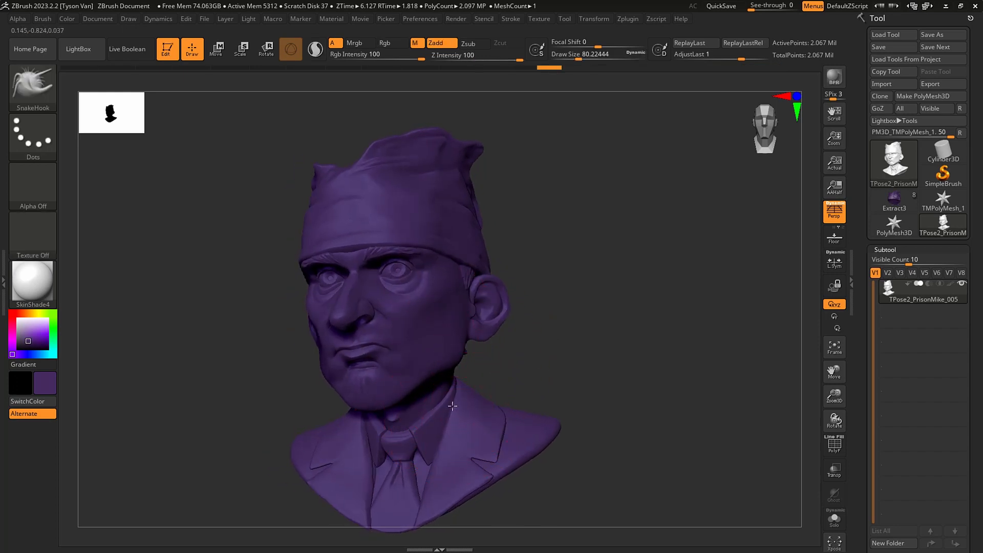
# Adjust the bandana's side silhouette above the ear with SnakeHook at a draw size of about 71.
pyautogui.moveTo(453, 406)
pyautogui.mouseDown(button='right')
pyautogui.moveTo(479, 384)
pyautogui.moveTo(487, 357)
pyautogui.mouseUp(button='right')
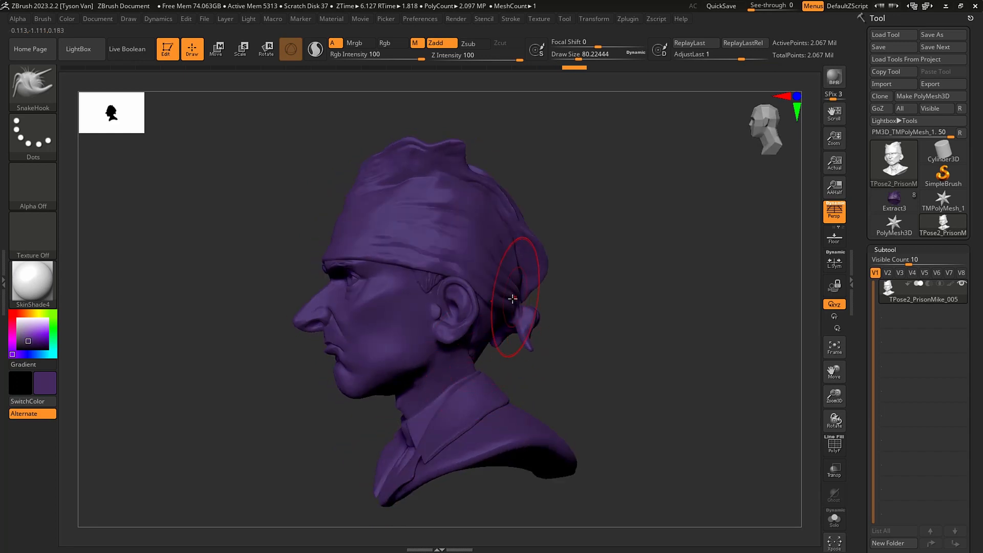
pyautogui.moveTo(513, 298); pyautogui.dragTo(552, 287, button='right')
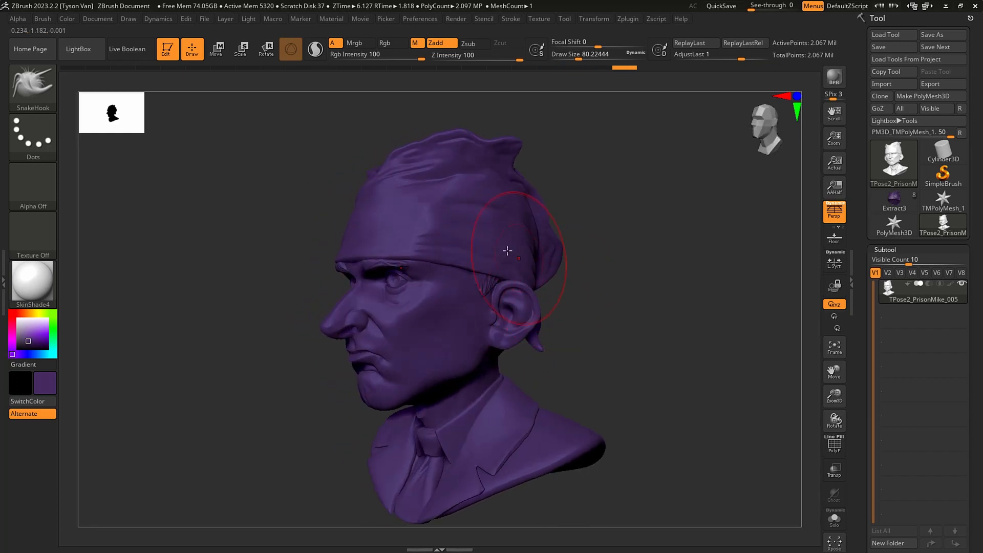
pyautogui.moveTo(508, 251); pyautogui.dragTo(502, 219, button='right')
pyautogui.press('s')
pyautogui.moveTo(503, 221); pyautogui.dragTo(472, 225)
pyautogui.hotkey('ctrl', 'shift', 'z')
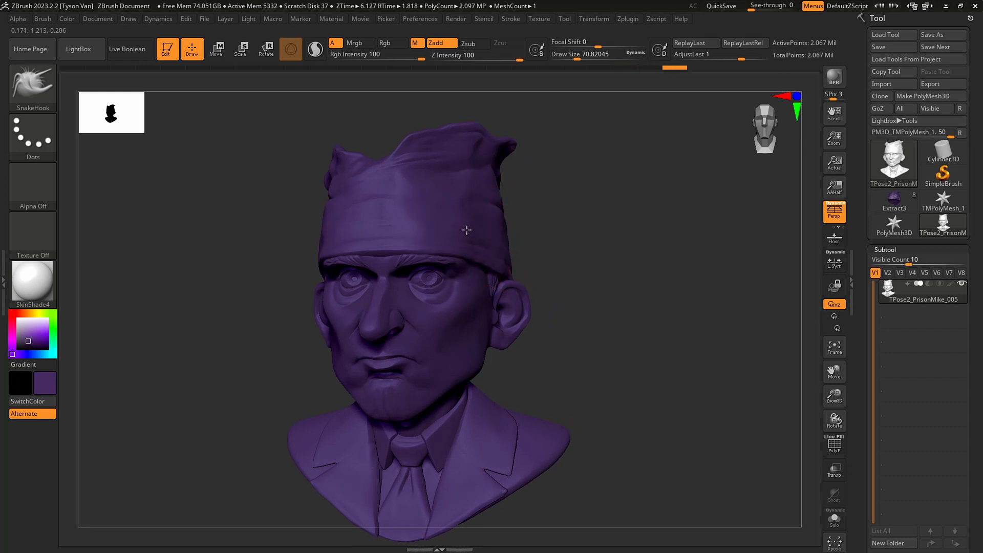
# Refine the bandana's front and side edge above the brow with SnakeHook at a draw size of about 54.
pyautogui.moveTo(395, 187); pyautogui.dragTo(437, 243, button='right')
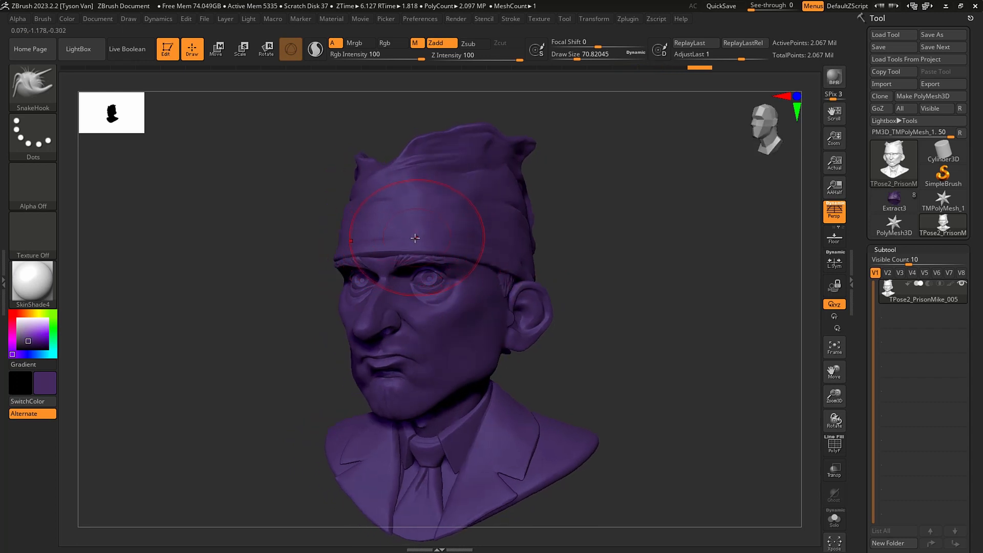
pyautogui.press('s')
pyautogui.moveTo(415, 238)
pyautogui.mouseDown()
pyautogui.moveTo(407, 242)
pyautogui.moveTo(415, 238)
pyautogui.mouseUp()
pyautogui.moveTo(426, 240); pyautogui.dragTo(444, 243, button='right')
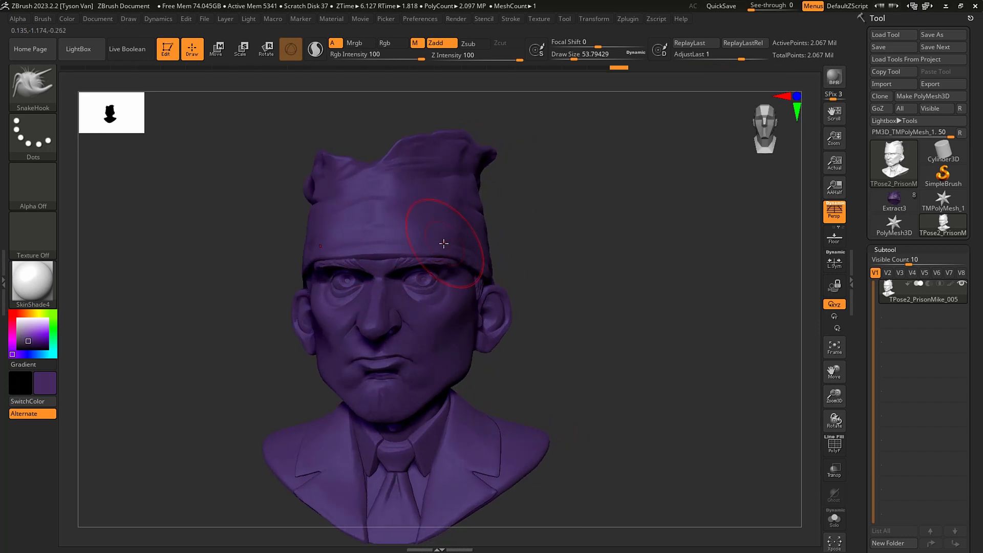
pyautogui.moveTo(476, 243); pyautogui.dragTo(480, 245)
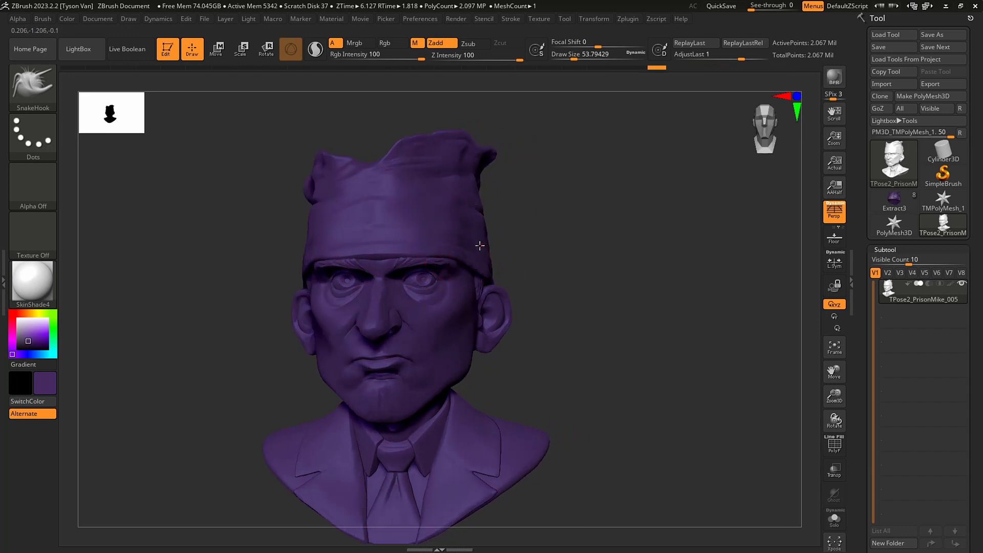
# Nudge the side of the face in front of the ear with SnakeHook at a draw size of about 37.
pyautogui.moveTo(470, 264); pyautogui.dragTo(471, 263, button='right')
pyautogui.press('s')
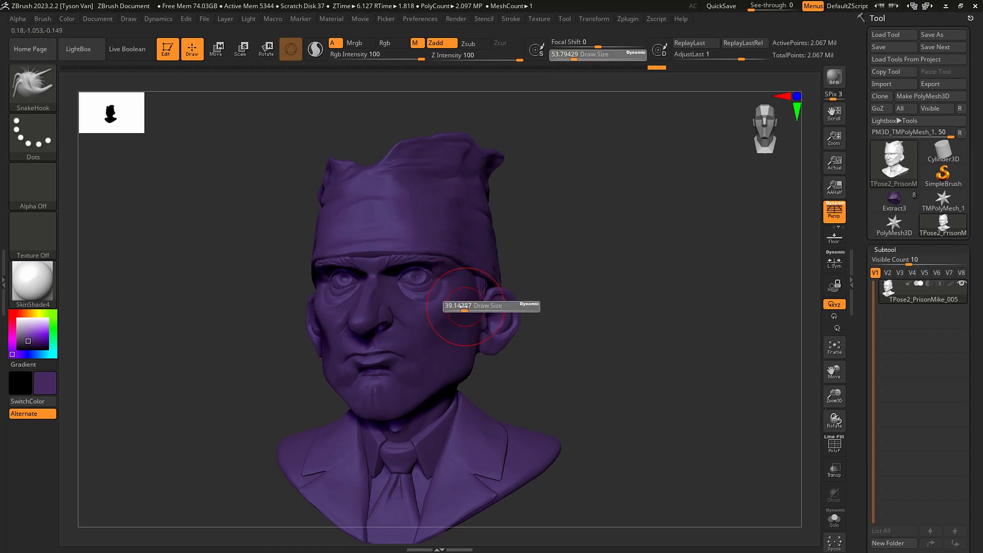
pyautogui.moveTo(468, 309); pyautogui.dragTo(477, 297)
pyautogui.moveTo(472, 307); pyautogui.dragTo(457, 322, button='right')
# Redo the latest sculpting changes and transfer the edited TPose mesh back to the original subtools with TPose|SubT.
pyautogui.hotkey('ctrl', 'shift', 'z')
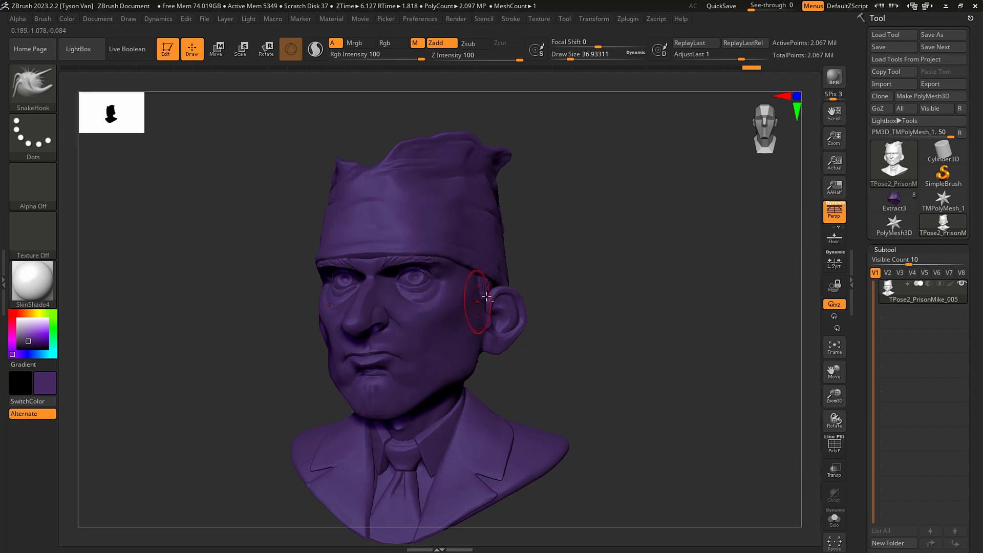
pyautogui.hotkey('ctrl', 'shift', 'z')
pyautogui.click(625, 21)
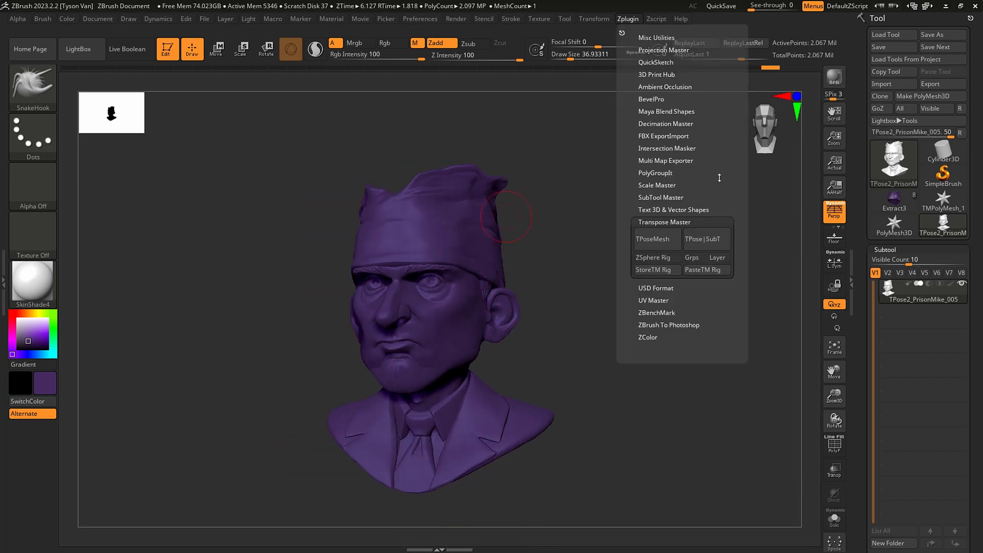
pyautogui.click(711, 241)
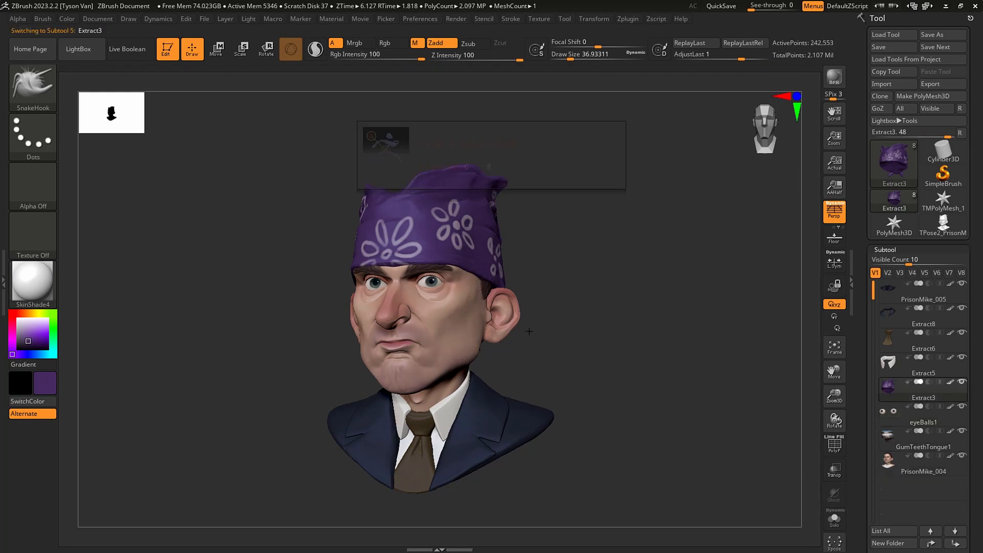
# Adjust the jaw and neck of the PrisonMike_004 head with SnakeHook at draw sizes of about 68 and 77.
pyautogui.press('s')
pyautogui.moveTo(463, 355); pyautogui.dragTo(470, 355)
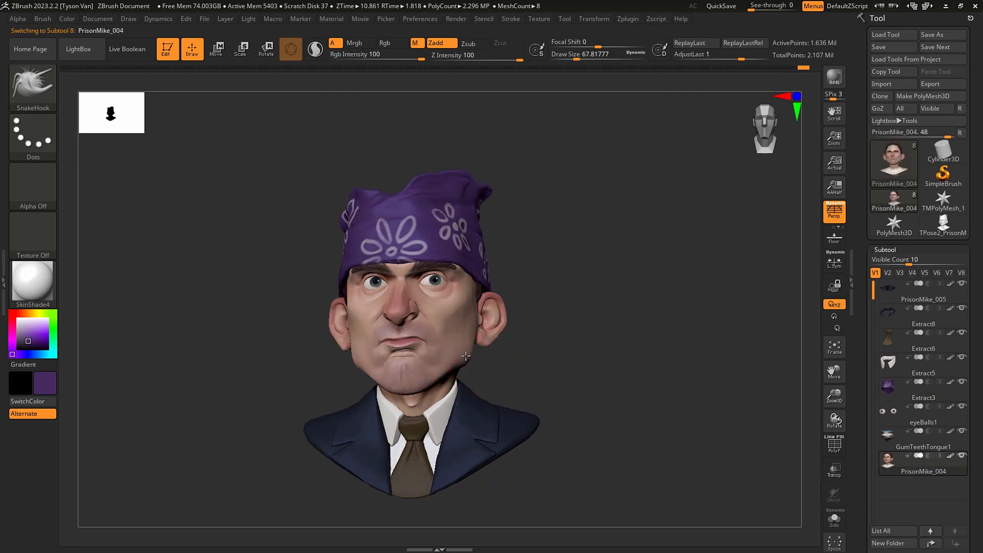
pyautogui.moveTo(464, 357)
pyautogui.mouseDown(button='right')
pyautogui.moveTo(405, 363)
pyautogui.moveTo(475, 366)
pyautogui.moveTo(440, 366)
pyautogui.moveTo(461, 384)
pyautogui.mouseUp(button='right')
pyautogui.press('s')
pyautogui.moveTo(461, 384); pyautogui.dragTo(463, 387)
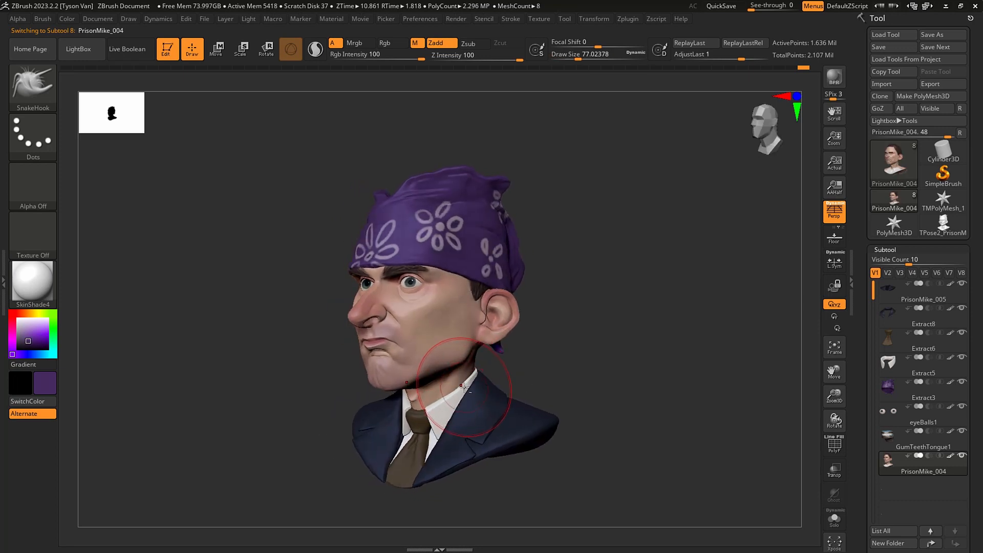
# Activate the shirt collar subtool and then the jacket subtool to fit the clothing around the neck.
pyautogui.keyDown('alt'); pyautogui.click(465, 386); pyautogui.keyUp('alt')
pyautogui.moveTo(465, 387); pyautogui.dragTo(472, 377, button='right')
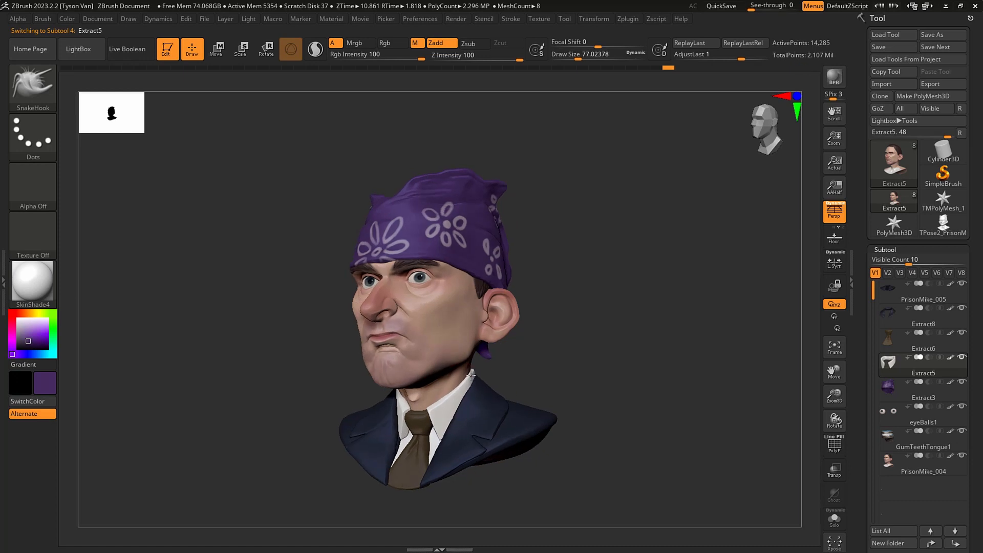
pyautogui.keyDown('alt'); pyautogui.click(491, 393); pyautogui.keyUp('alt')
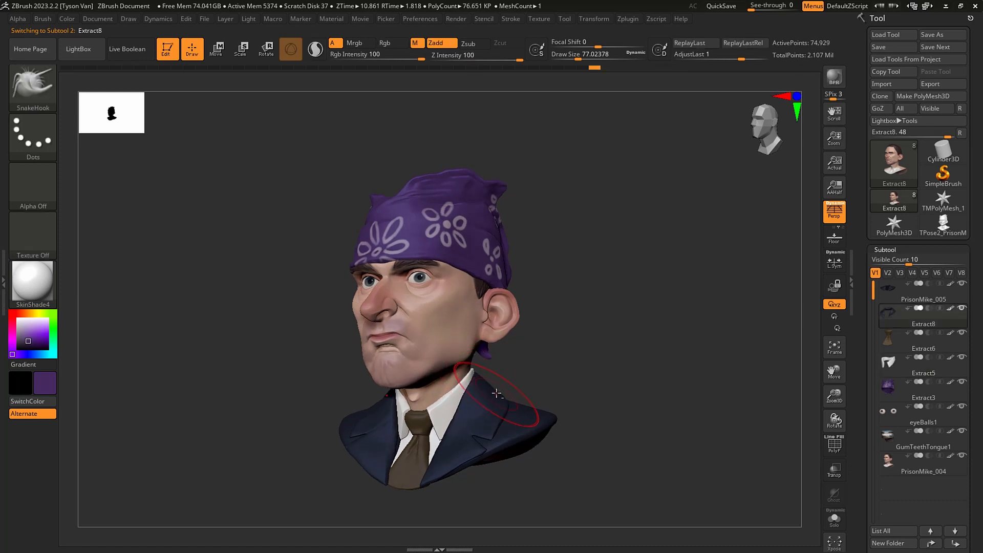
pyautogui.moveTo(497, 393); pyautogui.dragTo(460, 415, button='right')
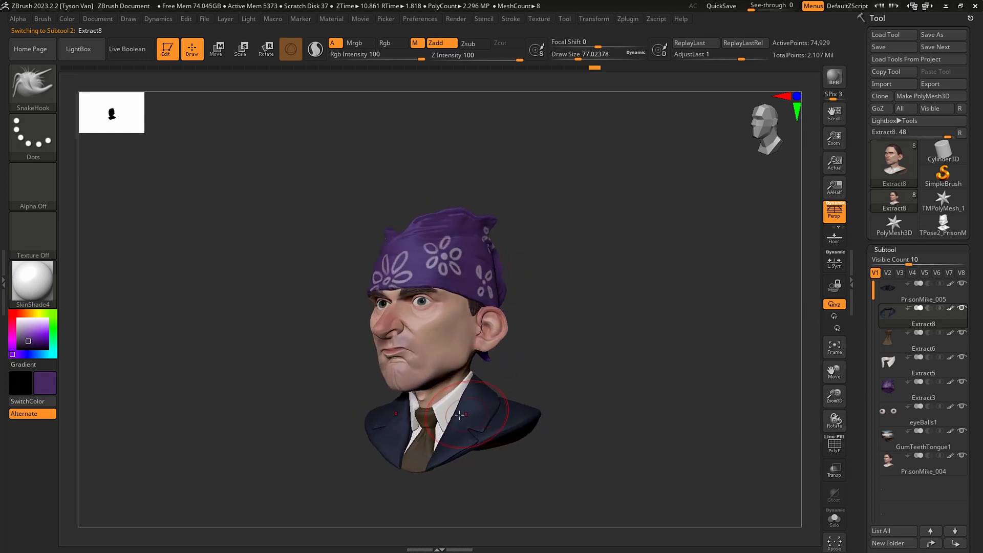
# Activate the PrisonMike_004 head and adjust the throat below the chin with SnakeHook at a draw size of about 35.
pyautogui.keyDown('alt'); pyautogui.click(433, 395); pyautogui.keyUp('alt')
pyautogui.scroll(3, 432, 393)
pyautogui.press('s')
pyautogui.moveTo(437, 383); pyautogui.dragTo(432, 384)
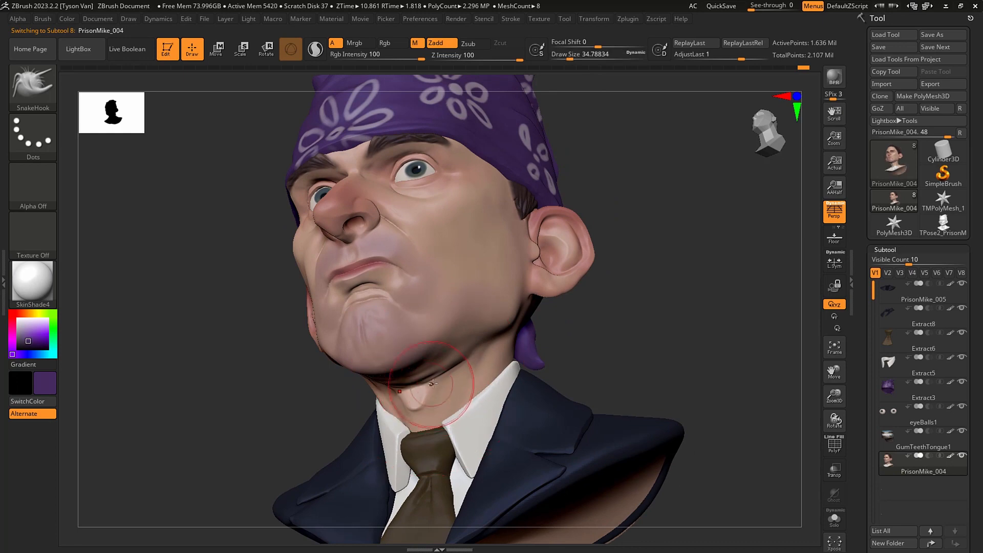
# Pull the corner of the mouth into shape with SnakeHook at a draw size of about 14.
pyautogui.moveTo(460, 379); pyautogui.dragTo(410, 333, button='right')
pyautogui.moveTo(558, 415)
pyautogui.mouseDown(button='right')
pyautogui.moveTo(483, 419)
pyautogui.moveTo(445, 334)
pyautogui.moveTo(440, 341)
pyautogui.mouseUp(button='right')
pyautogui.press('s')
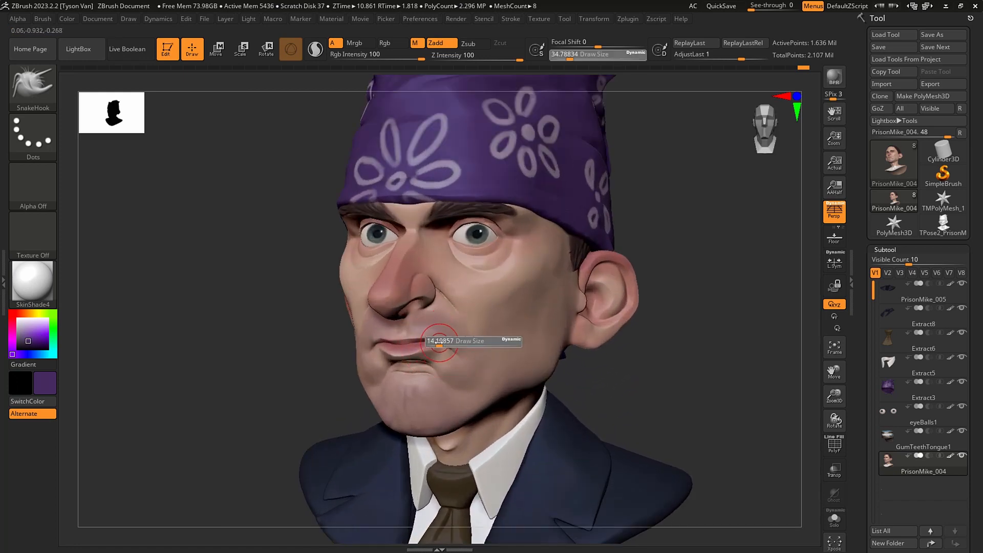
pyautogui.moveTo(438, 343); pyautogui.dragTo(441, 340)
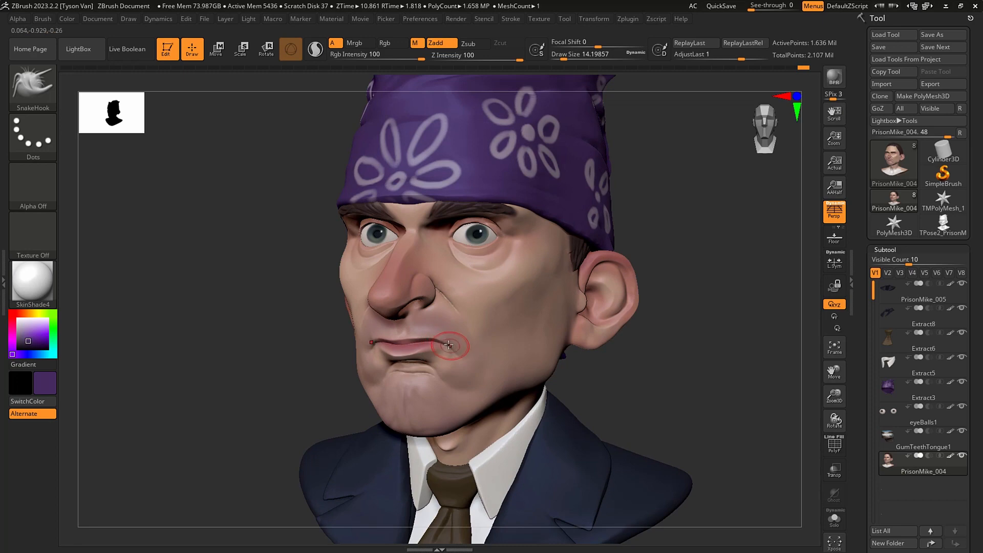
pyautogui.moveTo(451, 347)
pyautogui.mouseDown(button='right')
pyautogui.moveTo(469, 357)
pyautogui.moveTo(453, 341)
pyautogui.moveTo(467, 369)
pyautogui.moveTo(486, 354)
pyautogui.moveTo(472, 319)
pyautogui.mouseUp(button='right')
pyautogui.press('shift')
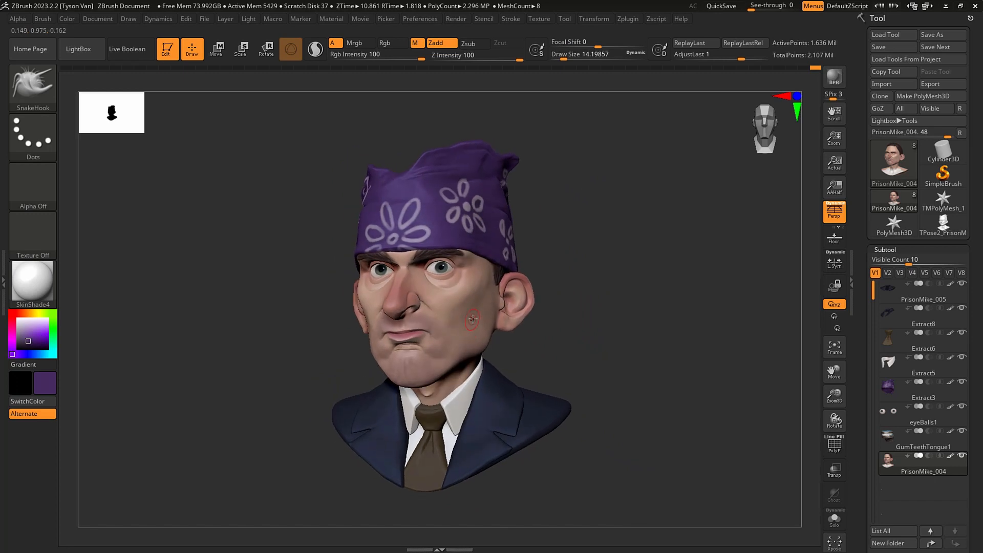
# Refine the eyelids around both eyes with SnakeHook at a draw size of about 12.
pyautogui.keyDown('ctrl'); pyautogui.moveTo(460, 278); pyautogui.dragTo(421, 269, button='right'); pyautogui.keyUp('ctrl')
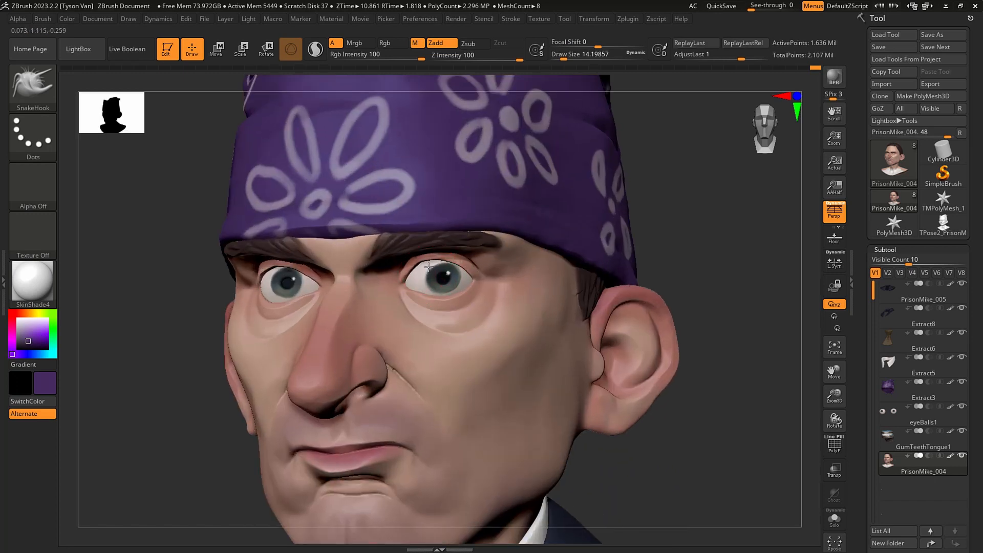
pyautogui.press('s')
pyautogui.moveTo(407, 285); pyautogui.dragTo(405, 285)
pyautogui.moveTo(405, 284); pyautogui.dragTo(424, 280, button='right')
pyautogui.press('s')
pyautogui.moveTo(285, 274)
pyautogui.mouseDown()
pyautogui.moveTo(272, 277)
pyautogui.moveTo(285, 305)
pyautogui.mouseUp()
pyautogui.press('s')
pyautogui.press('s')
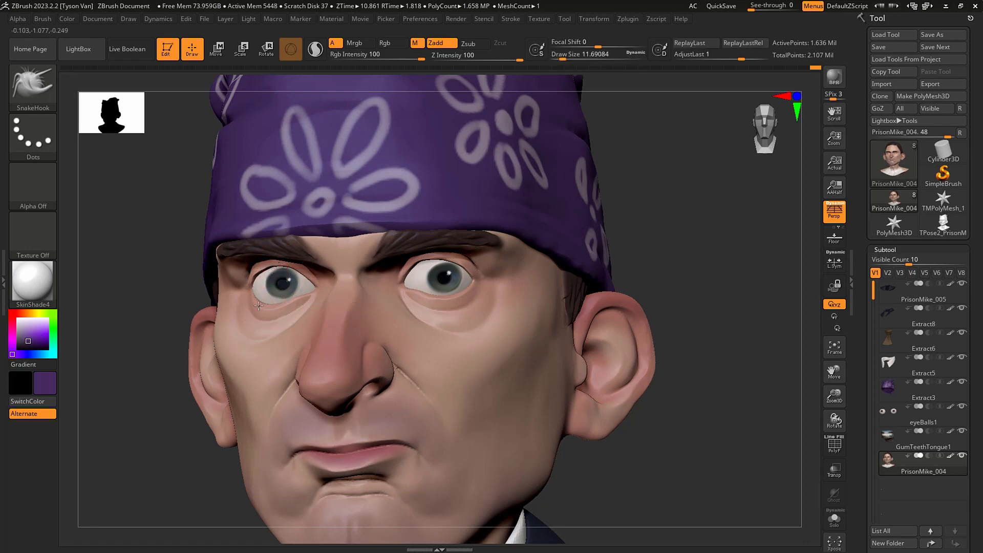
# Activate the eyeBalls1 subtool, switch to the Standard brush and choose a muted red as the paint color.
pyautogui.keyDown('alt'); pyautogui.click(415, 284); pyautogui.keyUp('alt')
pyautogui.press('b')
pyautogui.press('s')
pyautogui.press('t')
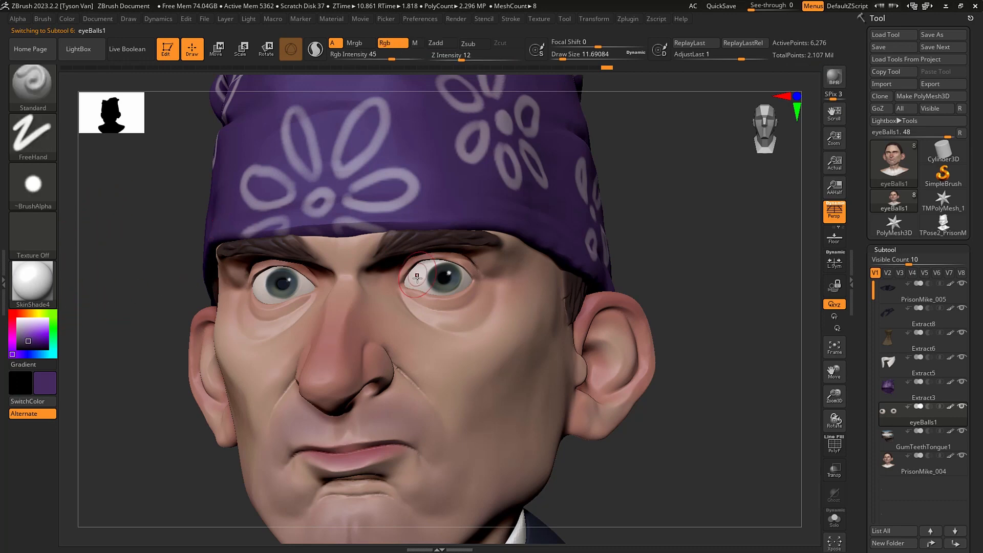
pyautogui.click(19, 313)
pyautogui.click(26, 332)
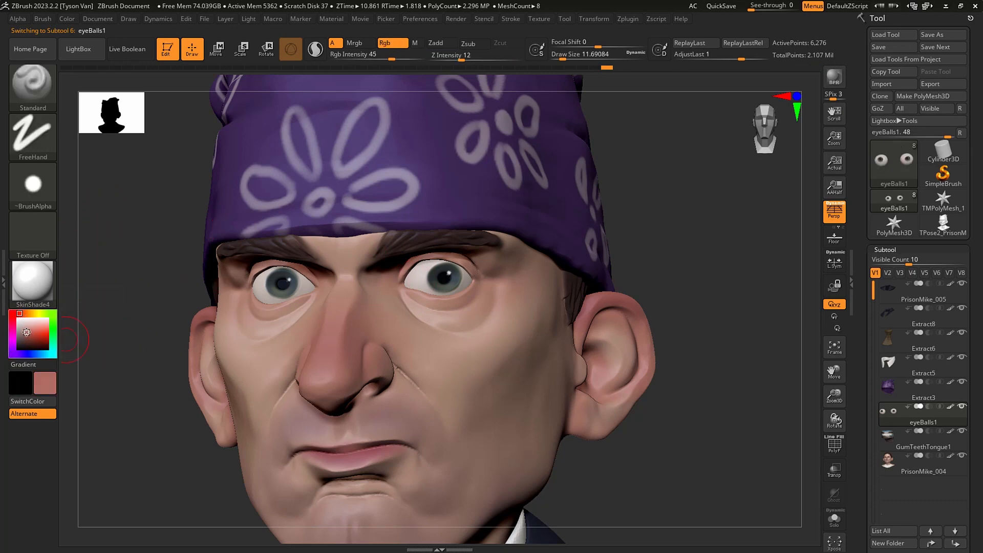
# Tint the corners of both eyeballs with the muted red at a draw size of about 6.6, and sample the off-white of the eye.
pyautogui.keyDown('ctrl'); pyautogui.moveTo(432, 318); pyautogui.dragTo(433, 359, button='right'); pyautogui.keyUp('ctrl')
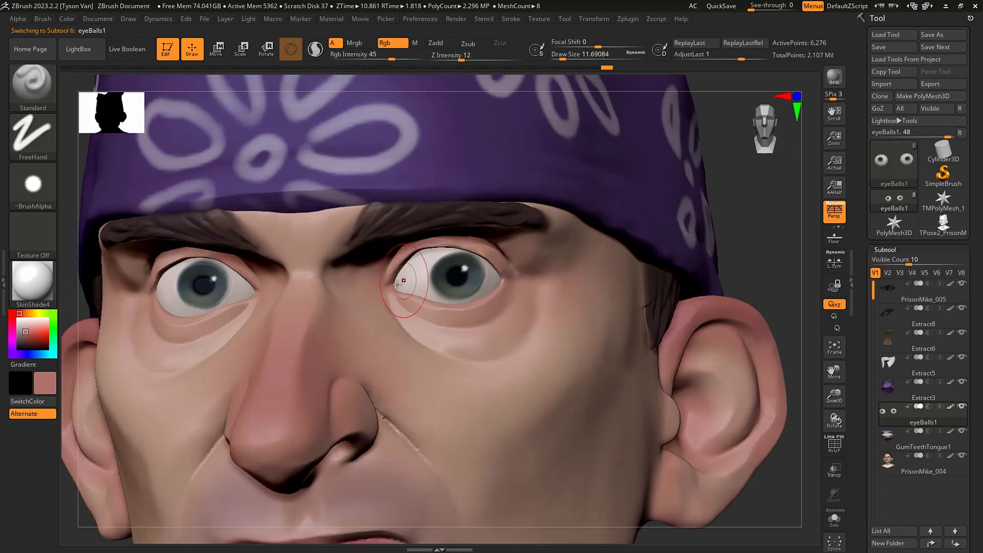
pyautogui.press('s')
pyautogui.moveTo(402, 282); pyautogui.dragTo(394, 281)
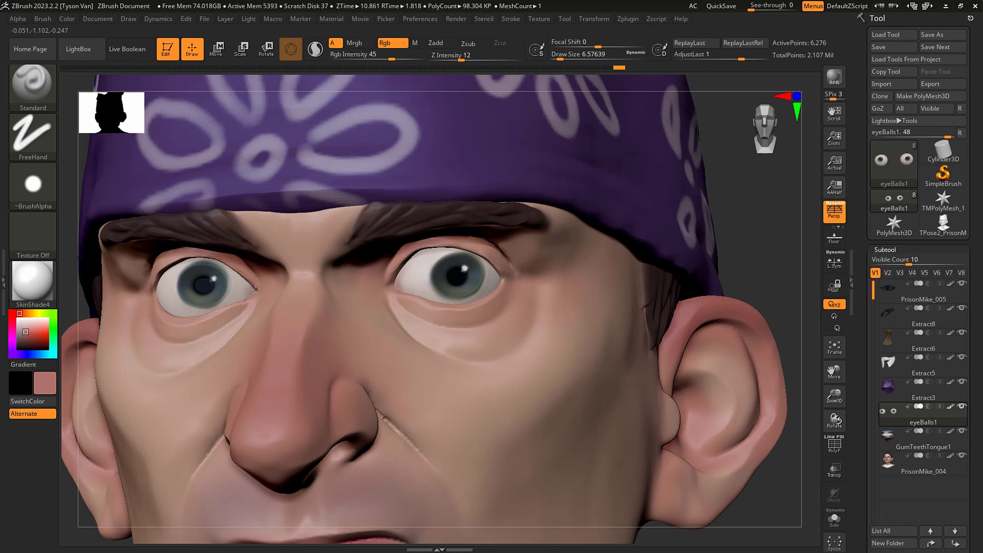
pyautogui.moveTo(256, 289); pyautogui.dragTo(229, 302)
pyautogui.moveTo(505, 284)
pyautogui.mouseDown(button='right')
pyautogui.moveTo(504, 273)
pyautogui.moveTo(461, 253)
pyautogui.moveTo(399, 271)
pyautogui.mouseUp(button='right')
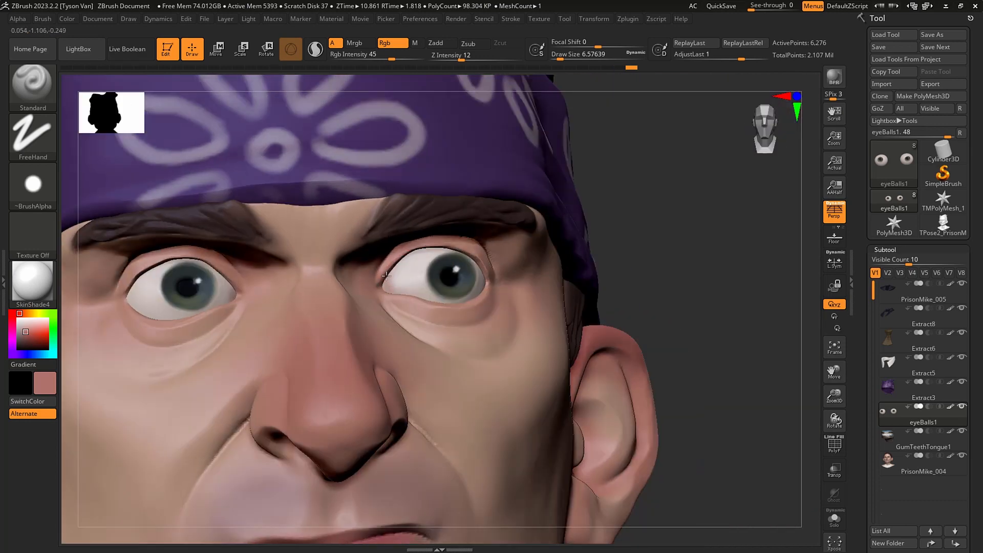
pyautogui.moveTo(386, 275); pyautogui.dragTo(390, 288)
pyautogui.moveTo(138, 307); pyautogui.dragTo(130, 293)
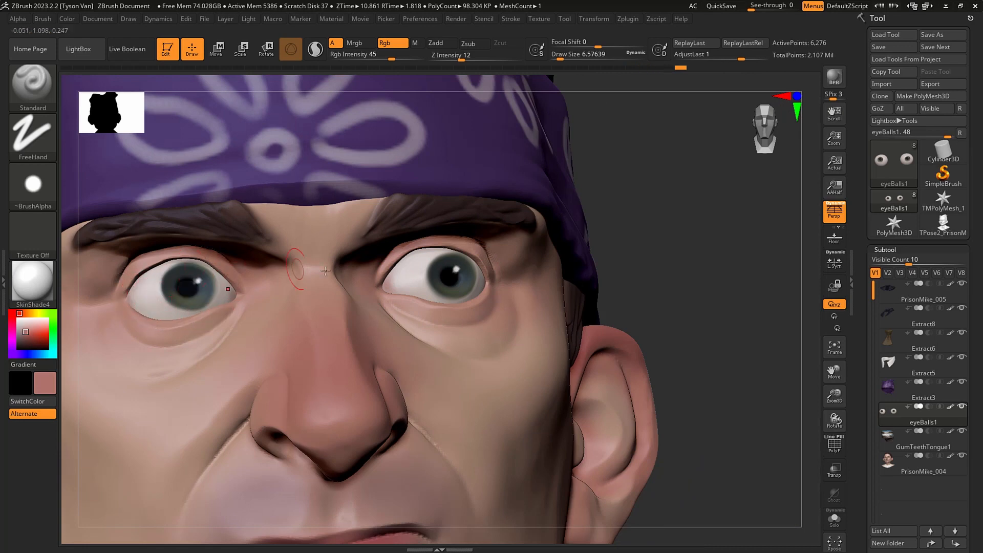
pyautogui.moveTo(452, 286); pyautogui.dragTo(402, 263, button='right')
pyautogui.press('c')
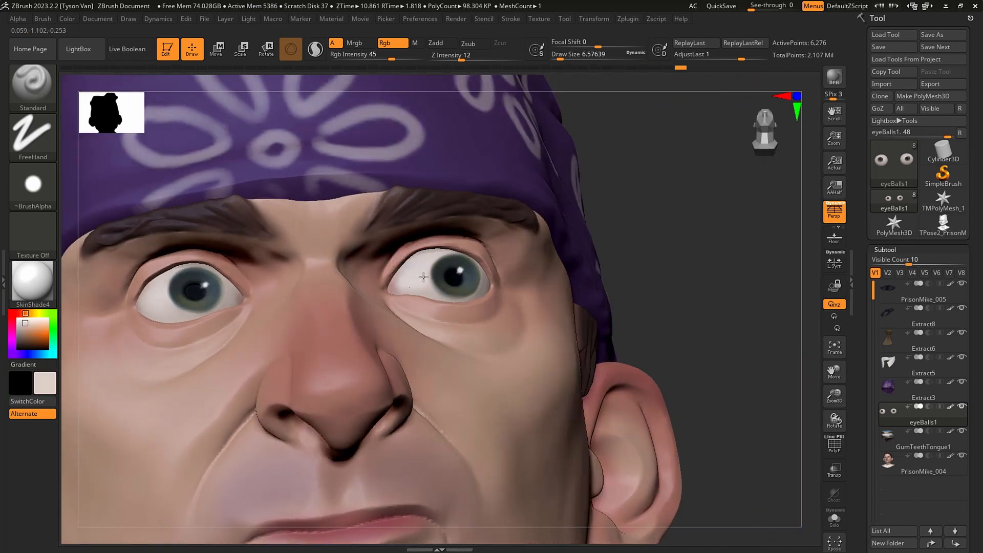
# Activate the PrisonMike_004 head and reshape the upper eyelids from below with SnakeHook at draw sizes of about 13 and 7.5.
pyautogui.keyDown('ctrl'); pyautogui.moveTo(290, 286); pyautogui.dragTo(292, 230, button='right'); pyautogui.keyUp('ctrl')
pyautogui.moveTo(491, 307)
pyautogui.mouseDown(button='right')
pyautogui.moveTo(462, 323)
pyautogui.moveTo(447, 292)
pyautogui.moveTo(442, 246)
pyautogui.moveTo(450, 233)
pyautogui.moveTo(403, 231)
pyautogui.moveTo(405, 277)
pyautogui.moveTo(402, 260)
pyautogui.mouseUp(button='right')
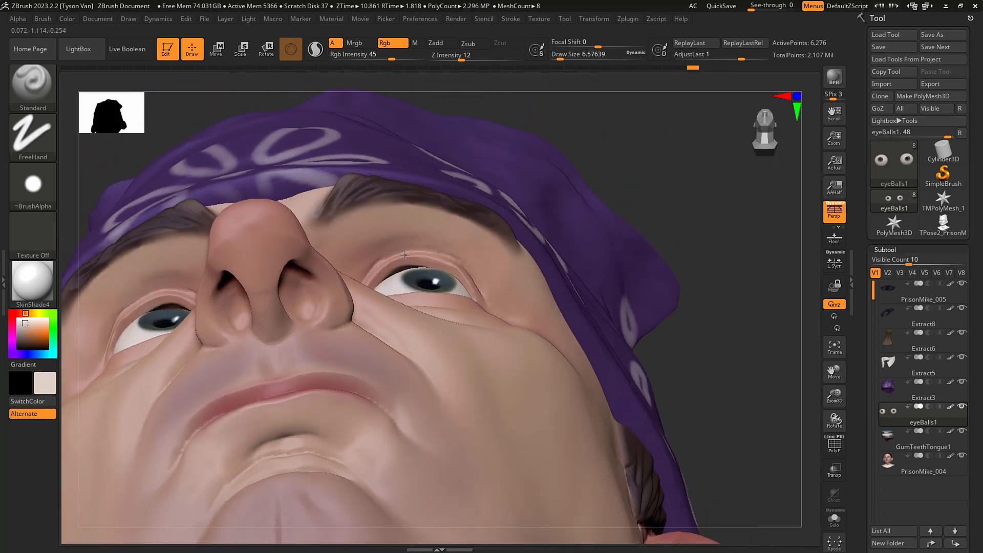
pyautogui.press('b')
pyautogui.press('s')
pyautogui.press('h')
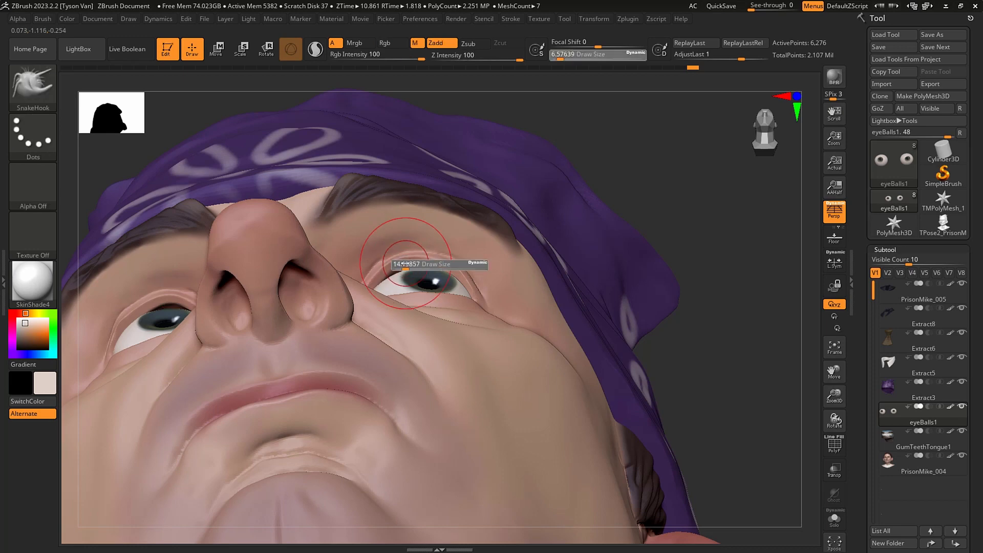
pyautogui.keyDown('alt'); pyautogui.click(401, 263); pyautogui.keyUp('alt')
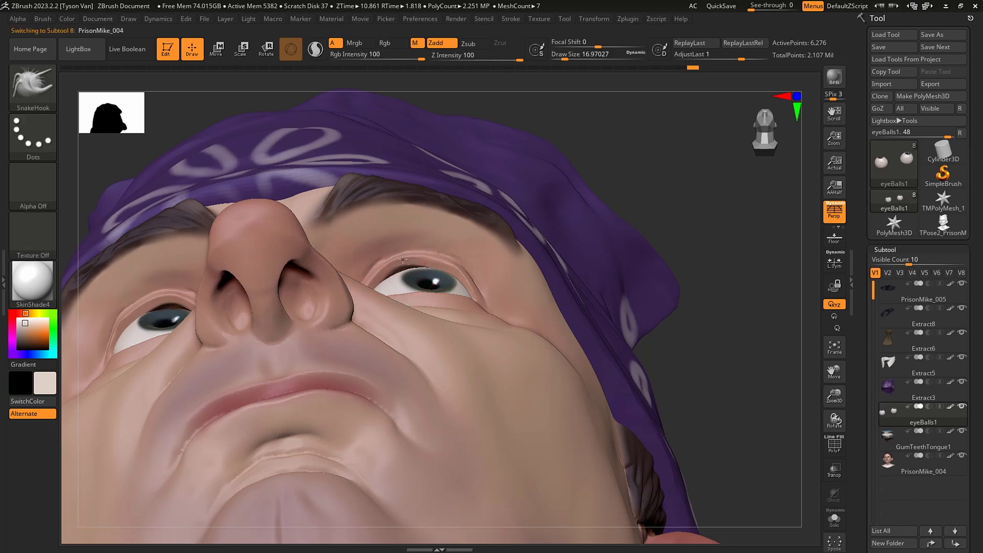
pyautogui.press('s')
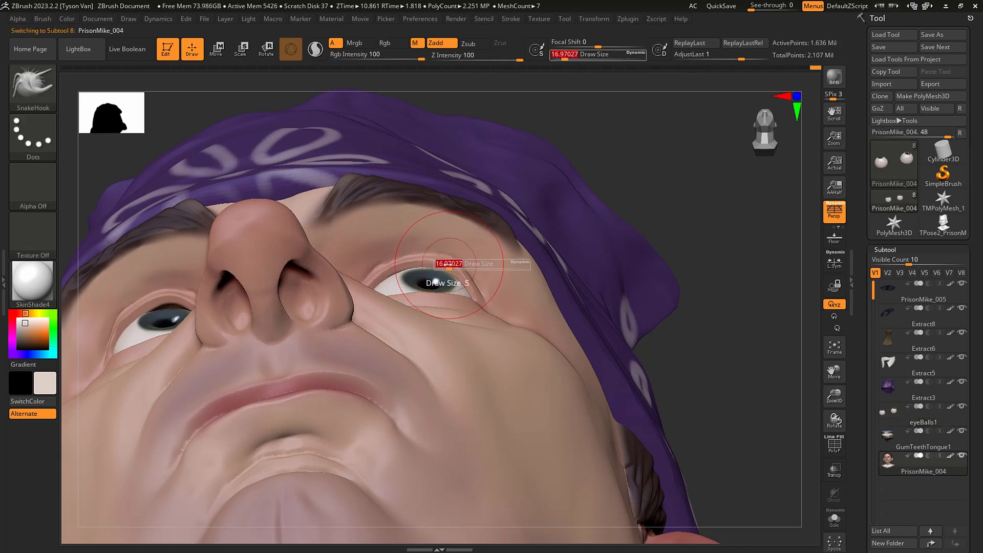
pyautogui.moveTo(448, 260); pyautogui.dragTo(441, 264)
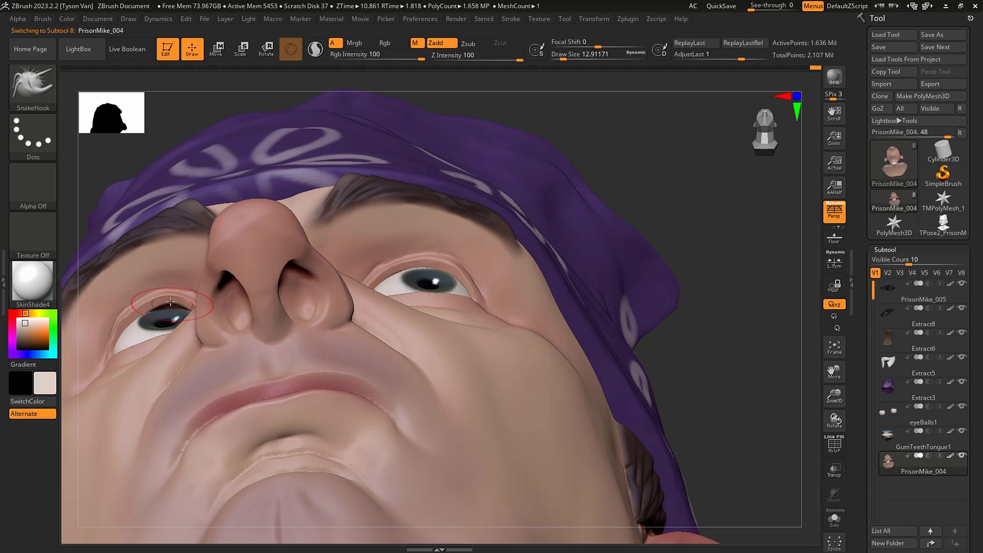
pyautogui.moveTo(171, 302); pyautogui.dragTo(170, 292)
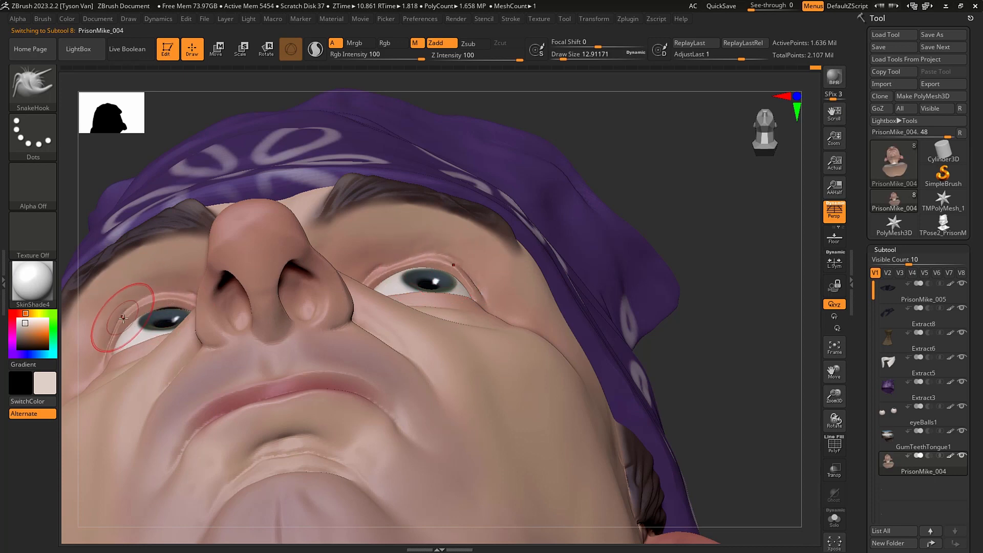
pyautogui.press('s')
pyautogui.moveTo(123, 318); pyautogui.dragTo(116, 320)
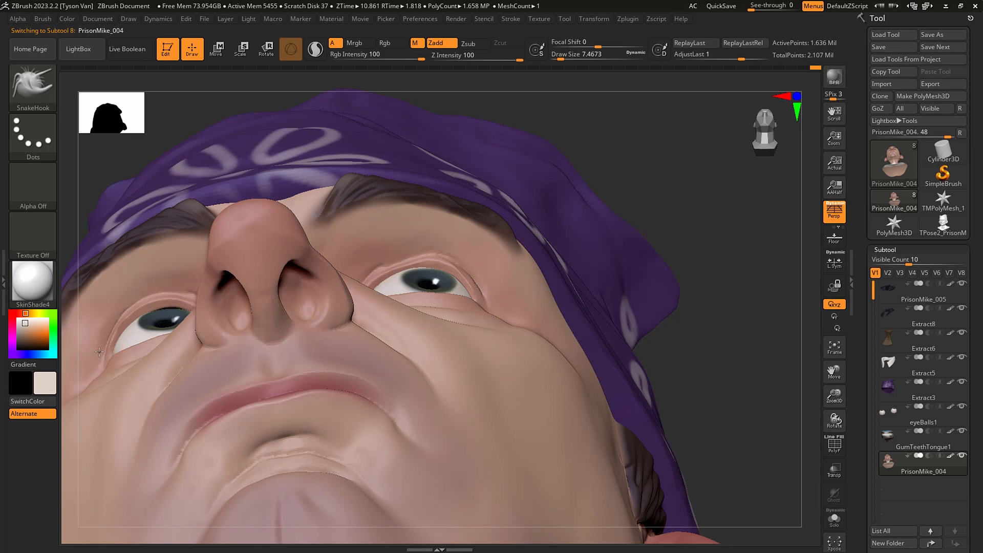
pyautogui.moveTo(408, 262); pyautogui.dragTo(394, 256, button='right')
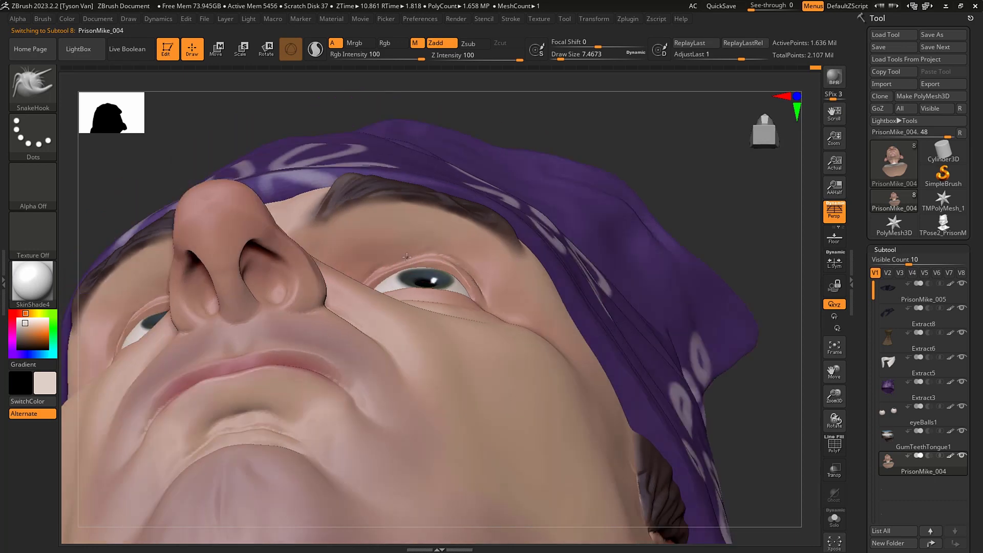
# Refine the upper lid edge of the eye nearer the visible ear with SnakeHook, reducing the draw size from about 12 to 4.
pyautogui.press('s')
pyautogui.moveTo(408, 259); pyautogui.dragTo(436, 262)
pyautogui.moveTo(415, 261)
pyautogui.mouseDown(button='right')
pyautogui.moveTo(431, 259)
pyautogui.moveTo(404, 267)
pyautogui.mouseUp(button='right')
pyautogui.press('s')
pyautogui.moveTo(404, 267); pyautogui.dragTo(401, 267)
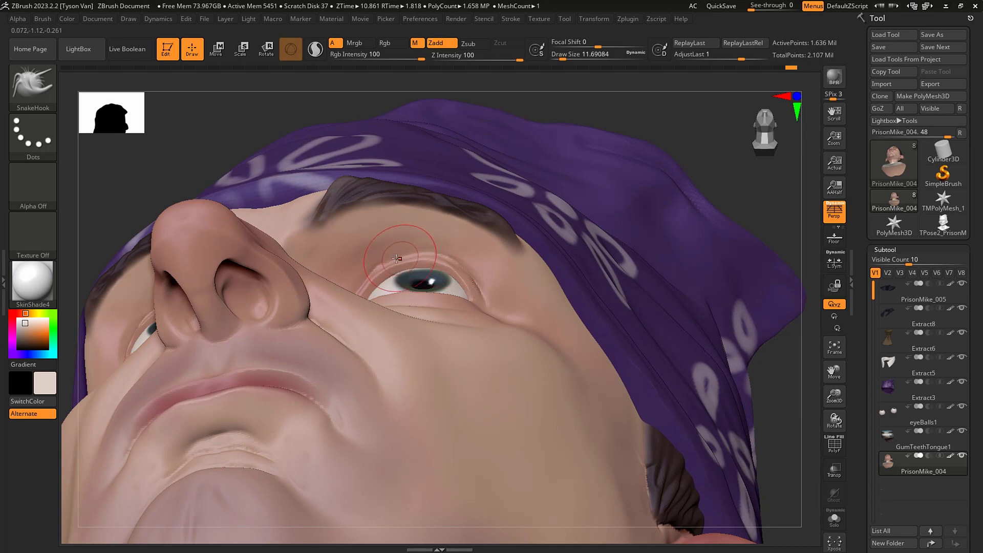
pyautogui.press('s')
pyautogui.moveTo(397, 258); pyautogui.dragTo(375, 262)
pyautogui.press('shift')
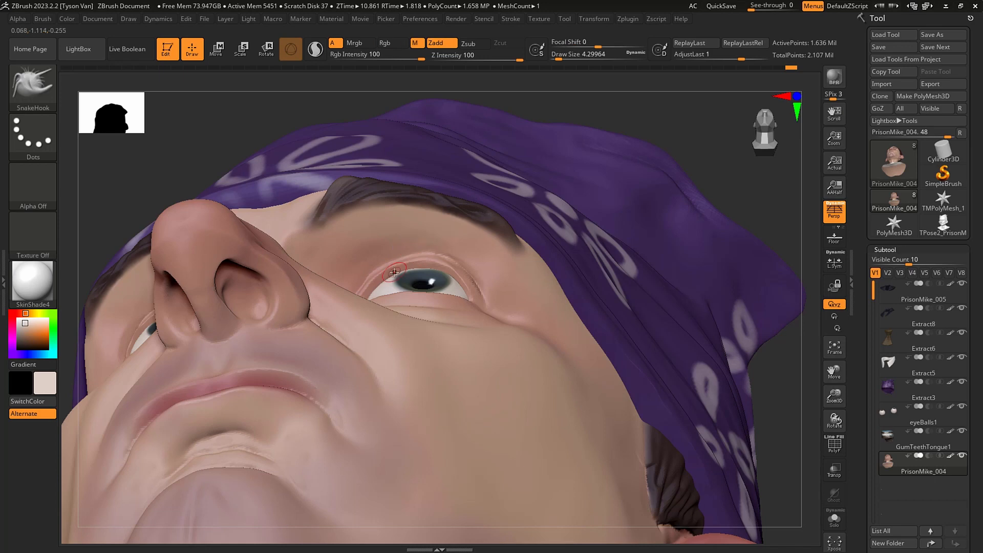
pyautogui.press('s')
pyautogui.moveTo(407, 263); pyautogui.dragTo(435, 266)
# Adjust the upper and lower lids of the same eye from the front with SnakeHook at a draw size of about 9.4.
pyautogui.moveTo(434, 265); pyautogui.dragTo(459, 335, button='right')
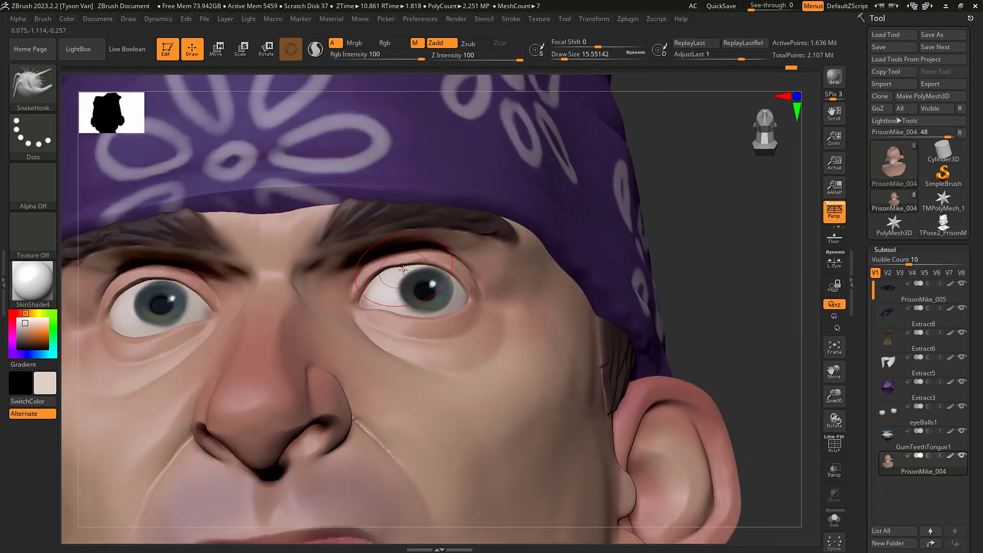
pyautogui.press('[')
pyautogui.press('[')
pyautogui.press('[')
pyautogui.press('[')
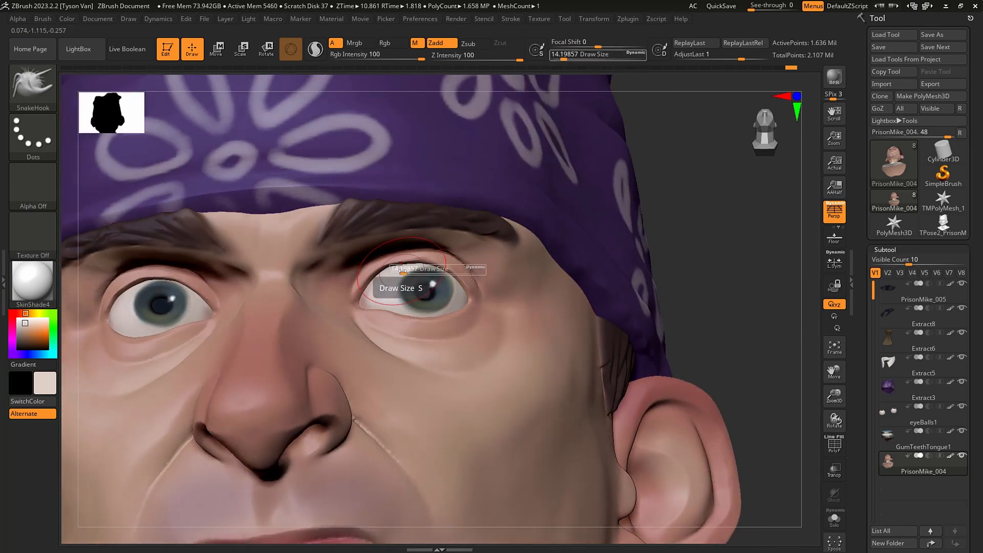
pyautogui.moveTo(397, 282); pyautogui.dragTo(392, 274)
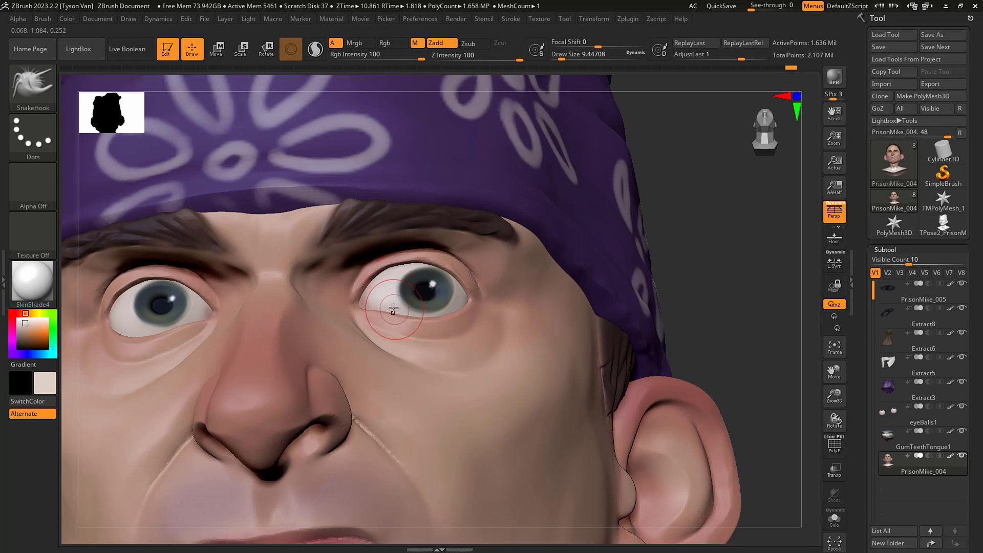
pyautogui.moveTo(386, 308); pyautogui.dragTo(383, 305)
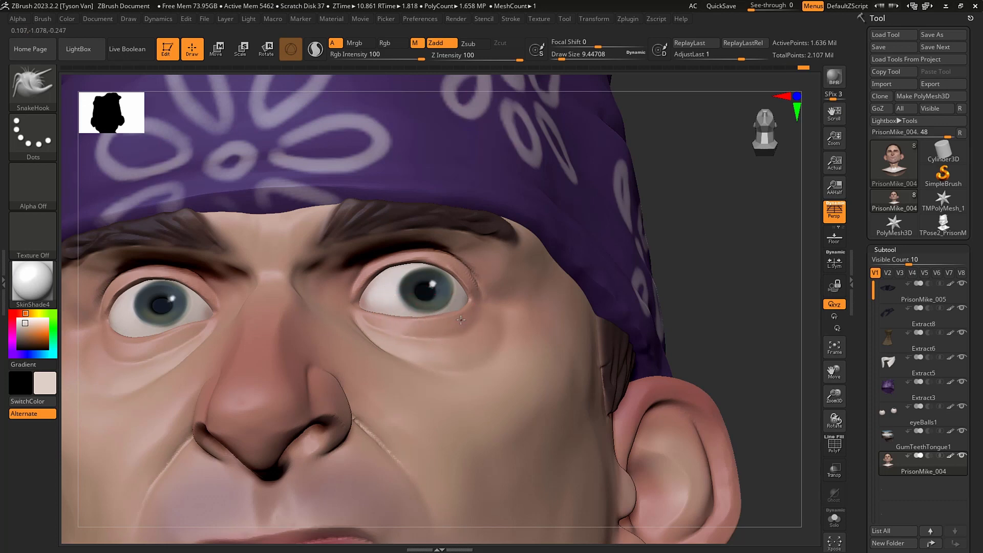
# Refine the inner corner, lower lid and upper lid of the other eye with SnakeHook at draw sizes of about 6 to 7.5.
pyautogui.moveTo(463, 315); pyautogui.dragTo(236, 304, button='right')
pyautogui.moveTo(207, 329); pyautogui.dragTo(208, 323)
pyautogui.press('s')
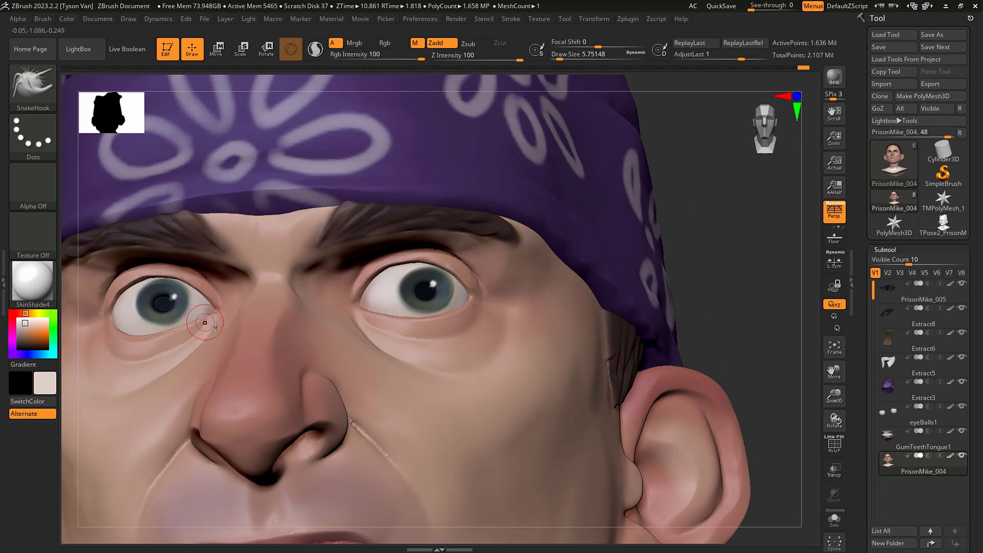
pyautogui.moveTo(199, 320); pyautogui.dragTo(241, 328, button='right')
pyautogui.press('s')
pyautogui.moveTo(193, 345); pyautogui.dragTo(203, 345)
pyautogui.moveTo(204, 325); pyautogui.dragTo(164, 279, button='right')
pyautogui.press('s')
pyautogui.moveTo(174, 279); pyautogui.dragTo(161, 276)
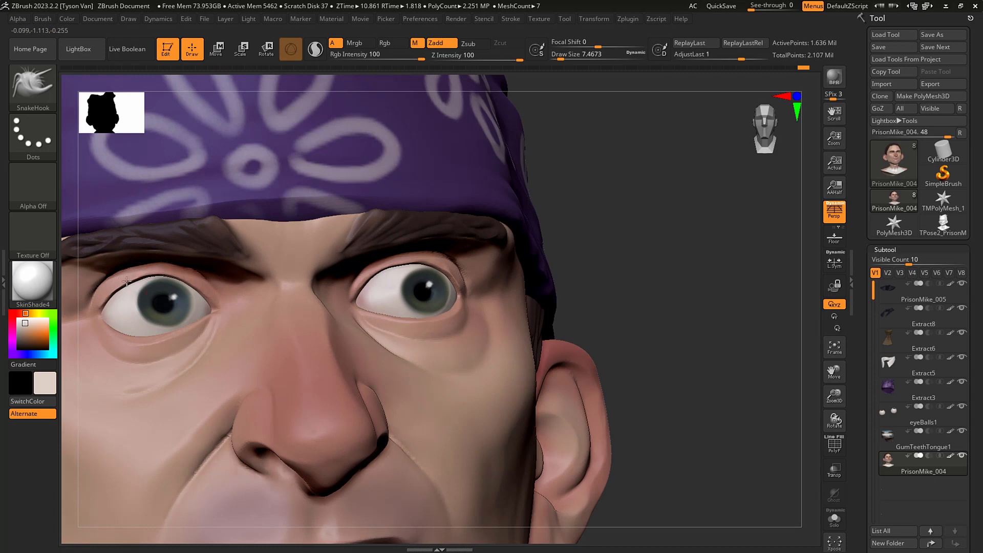
# Adjust the jawline and underside of the chin with SnakeHook at draw sizes of about 37 to 44.
pyautogui.keyDown('ctrl'); pyautogui.moveTo(180, 275); pyautogui.dragTo(70, 274, button='right'); pyautogui.keyUp('ctrl')
pyautogui.moveTo(339, 359)
pyautogui.mouseDown(button='right')
pyautogui.moveTo(539, 342)
pyautogui.moveTo(500, 382)
pyautogui.mouseUp(button='right')
pyautogui.press('s')
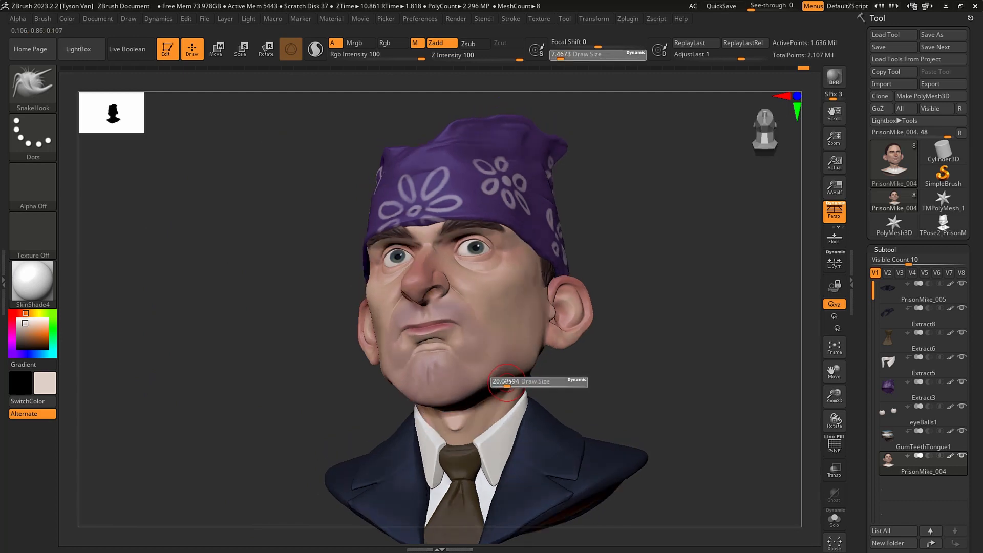
pyautogui.click(510, 383)
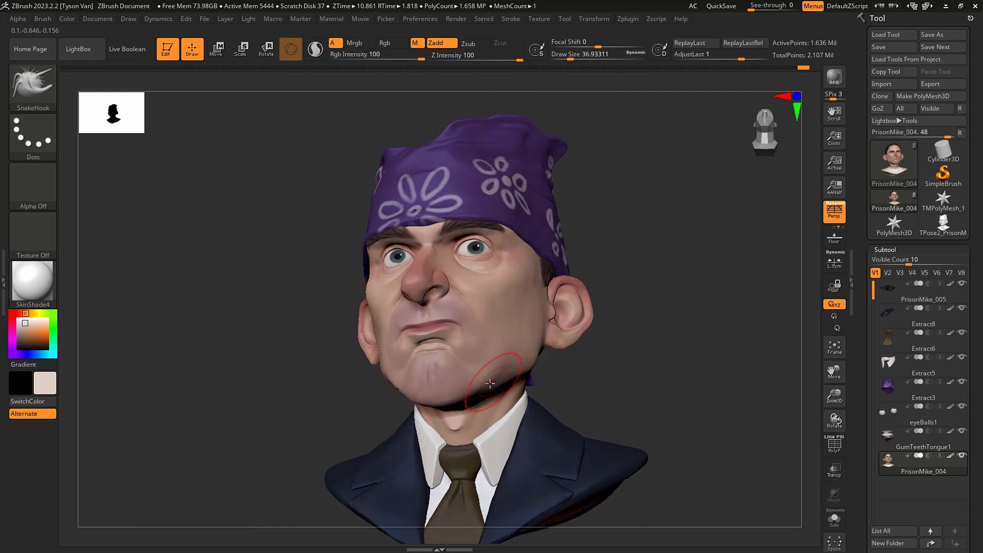
pyautogui.moveTo(506, 382); pyautogui.dragTo(478, 391, button='right')
pyautogui.moveTo(472, 403); pyautogui.dragTo(479, 404)
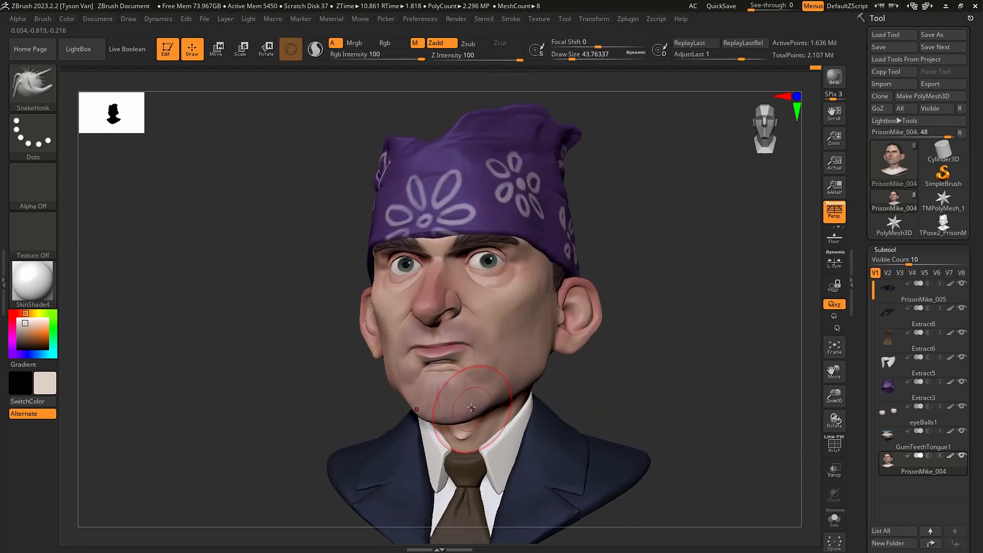
# Reshape the chin and jaw from the side with SnakeHook at draw sizes of about 68 and 46.
pyautogui.moveTo(466, 414); pyautogui.dragTo(447, 418, button='right')
pyautogui.press('s')
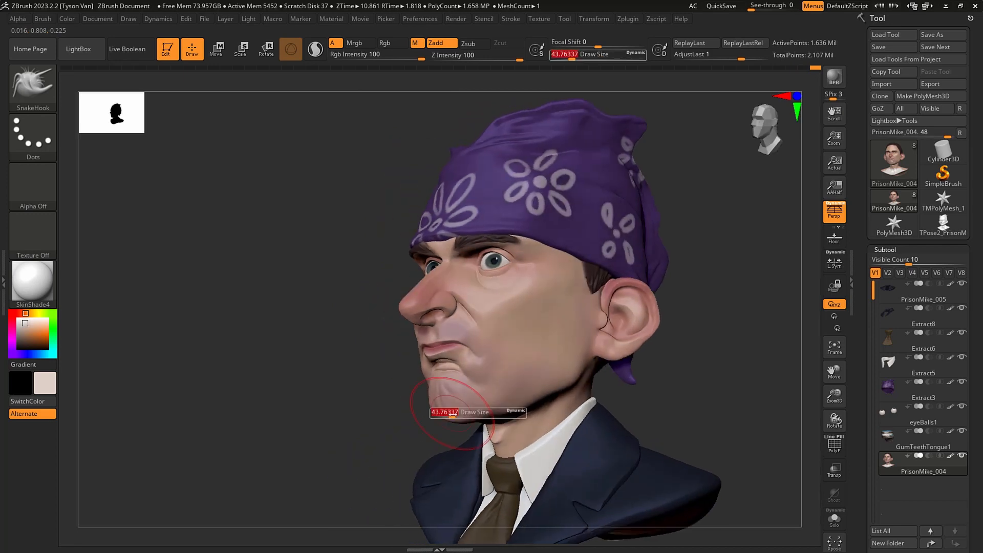
pyautogui.moveTo(446, 418); pyautogui.dragTo(455, 419)
pyautogui.moveTo(487, 414); pyautogui.dragTo(473, 410, button='right')
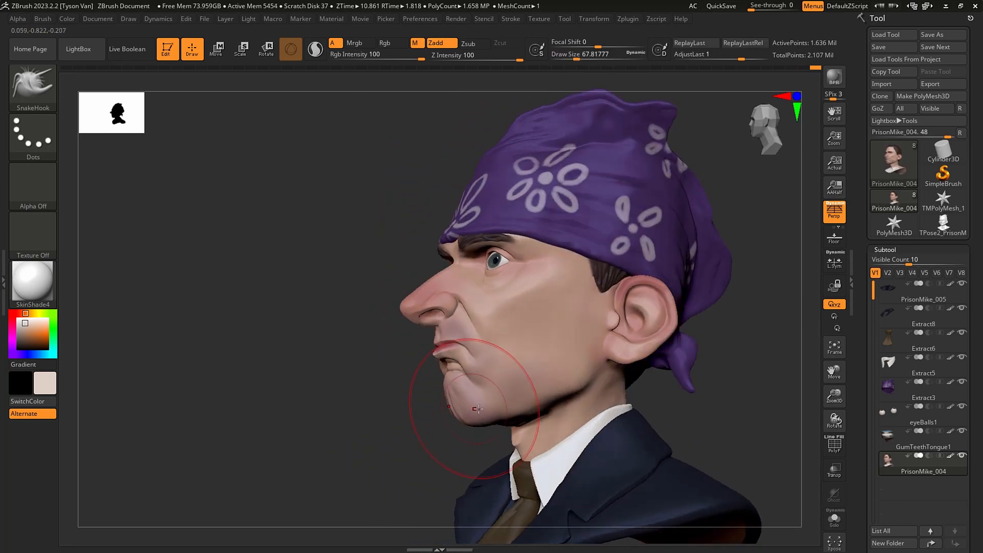
pyautogui.press('s')
pyautogui.moveTo(488, 410); pyautogui.dragTo(480, 411)
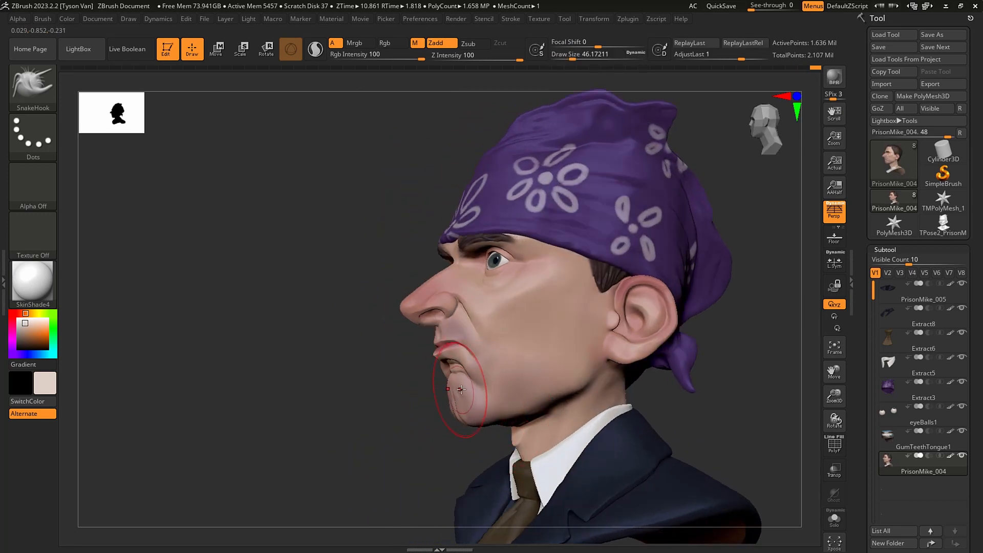
pyautogui.moveTo(461, 389); pyautogui.dragTo(470, 397, button='right')
pyautogui.press('s')
pyautogui.moveTo(469, 398); pyautogui.dragTo(462, 398)
# Switch to the Standard brush for painting the head and sample a muted red skin tone.
pyautogui.moveTo(457, 399)
pyautogui.mouseDown(button='right')
pyautogui.moveTo(477, 405)
pyautogui.moveTo(470, 412)
pyautogui.moveTo(433, 352)
pyautogui.moveTo(457, 276)
pyautogui.mouseUp(button='right')
pyautogui.press(']')
pyautogui.press('c')
pyautogui.press('b')
pyautogui.press('s')
pyautogui.press('t')
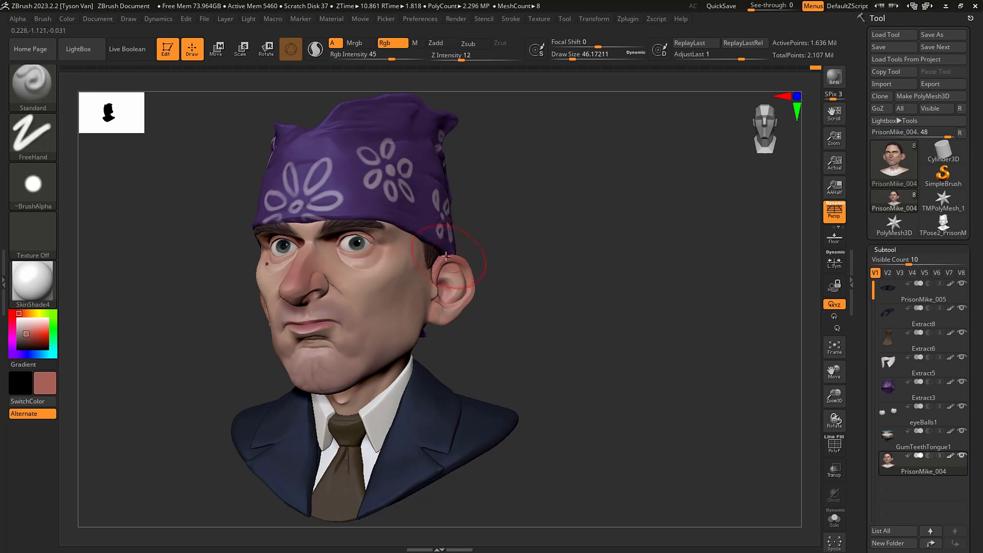
# Set the paint brush to RGB intensity 24 with no alpha and a draw size of about 20.
pyautogui.press('s')
pyautogui.moveTo(435, 269); pyautogui.dragTo(431, 269)
pyautogui.click(376, 54)
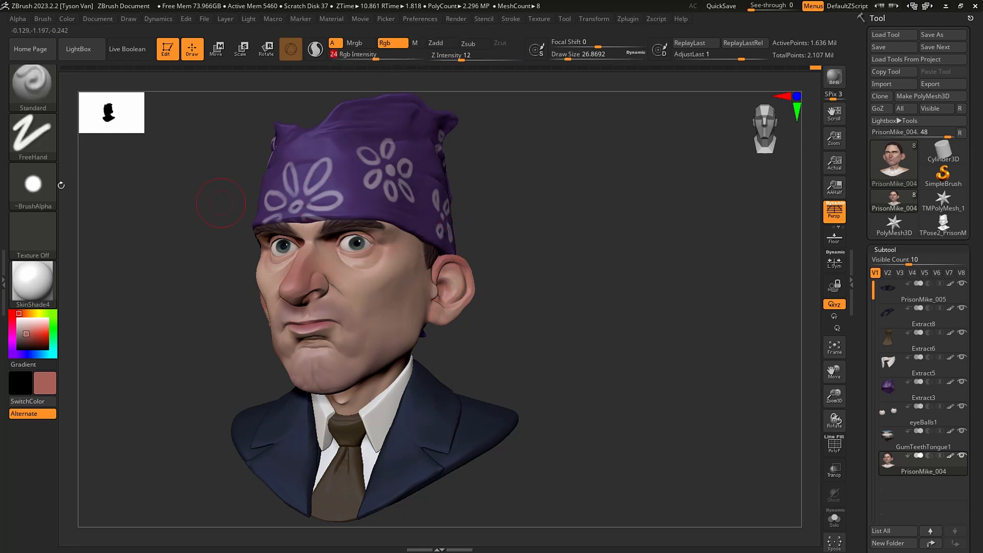
pyautogui.click(51, 185)
pyautogui.click(103, 189)
pyautogui.press('s')
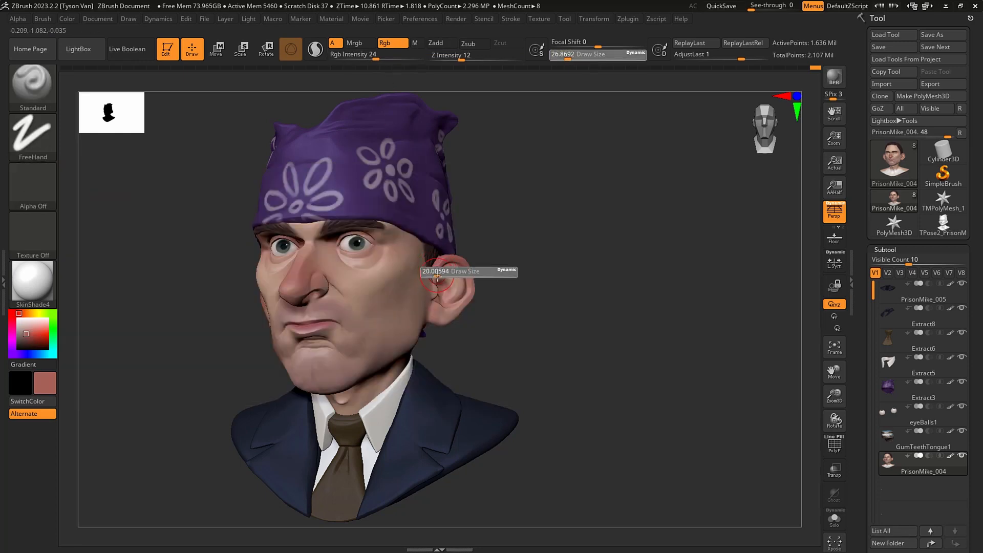
pyautogui.moveTo(435, 266); pyautogui.dragTo(429, 266)
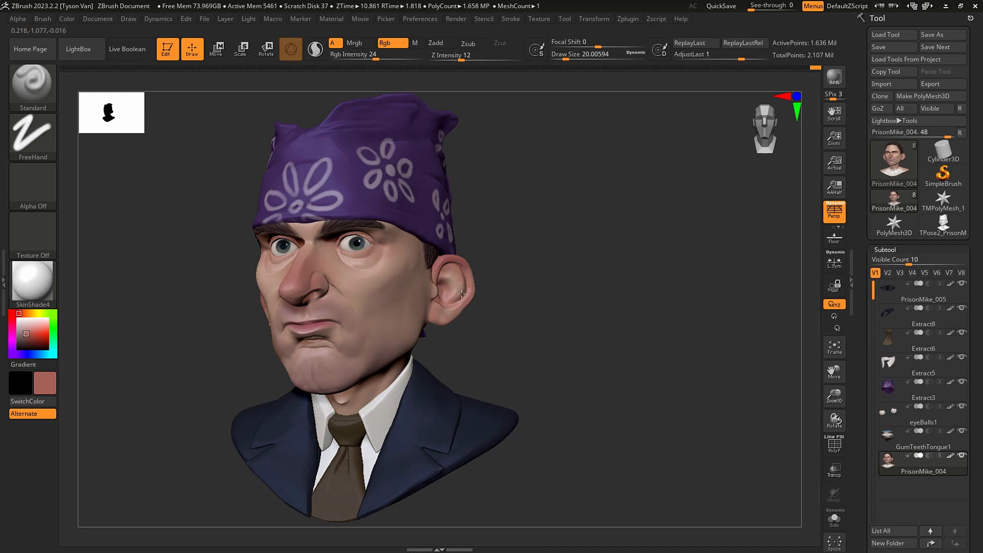
# Undo the last two paint strokes around the ear.
pyautogui.press('c')
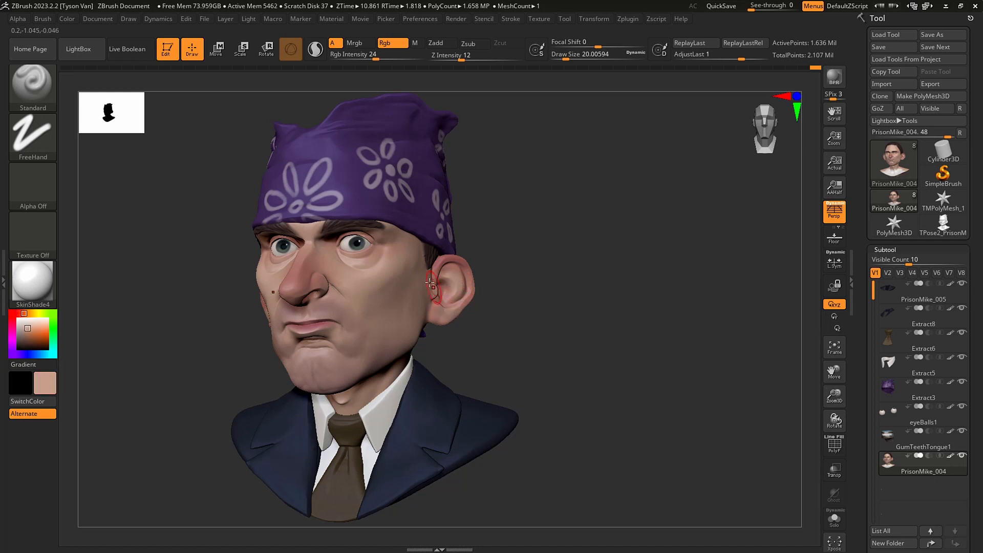
pyautogui.hotkey('ctrl', 'z')
pyautogui.hotkey('ctrl', 'z')
pyautogui.moveTo(413, 313); pyautogui.dragTo(380, 320, button='right')
# Sample a muted red skin tone, desaturate it to grey and paint faint stubble shading around the upper lip.
pyautogui.press('c')
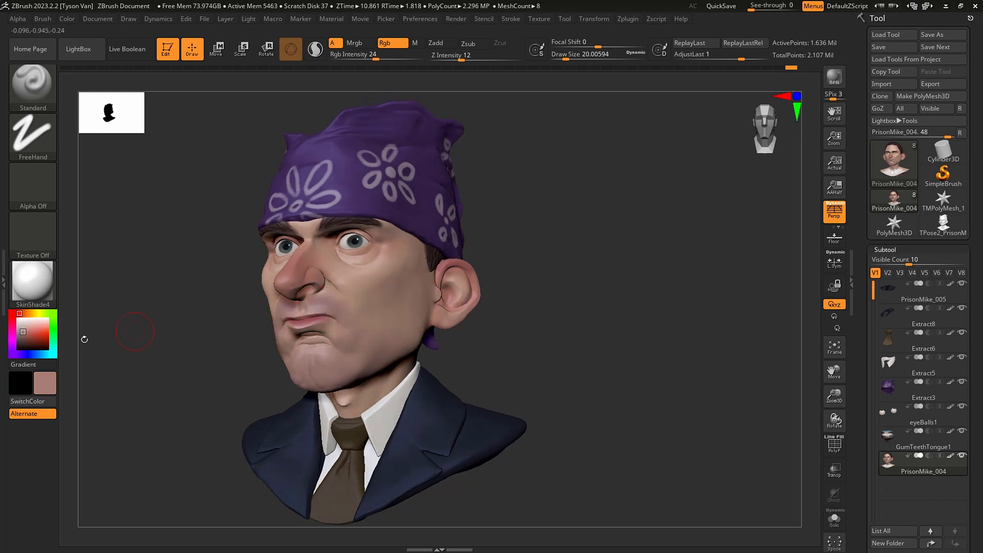
pyautogui.click(19, 335)
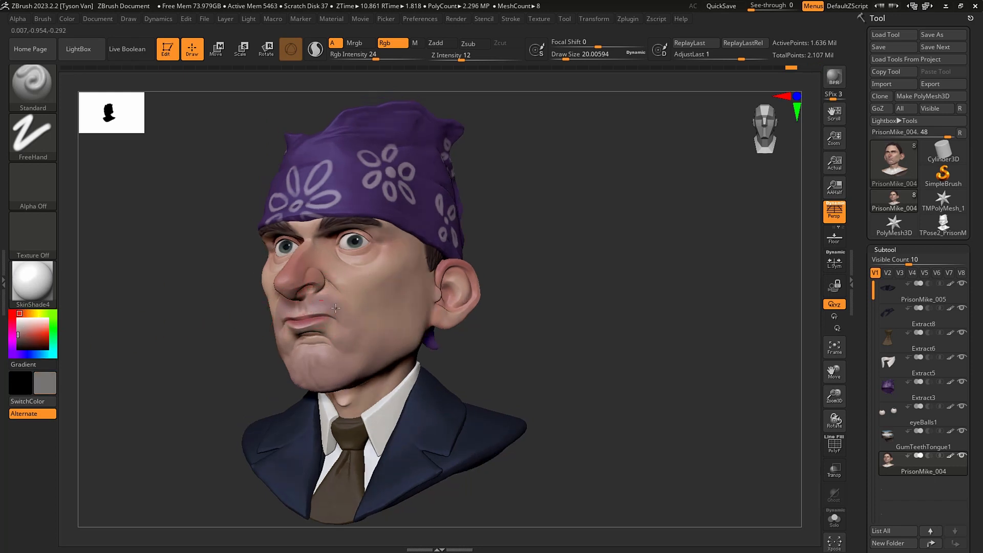
pyautogui.moveTo(345, 310)
pyautogui.mouseDown()
pyautogui.moveTo(333, 315)
pyautogui.moveTo(330, 301)
pyautogui.mouseUp()
# Sample skin tones around the mouth and paint the cheek and jaw at a draw size of about 31.
pyautogui.press('c')
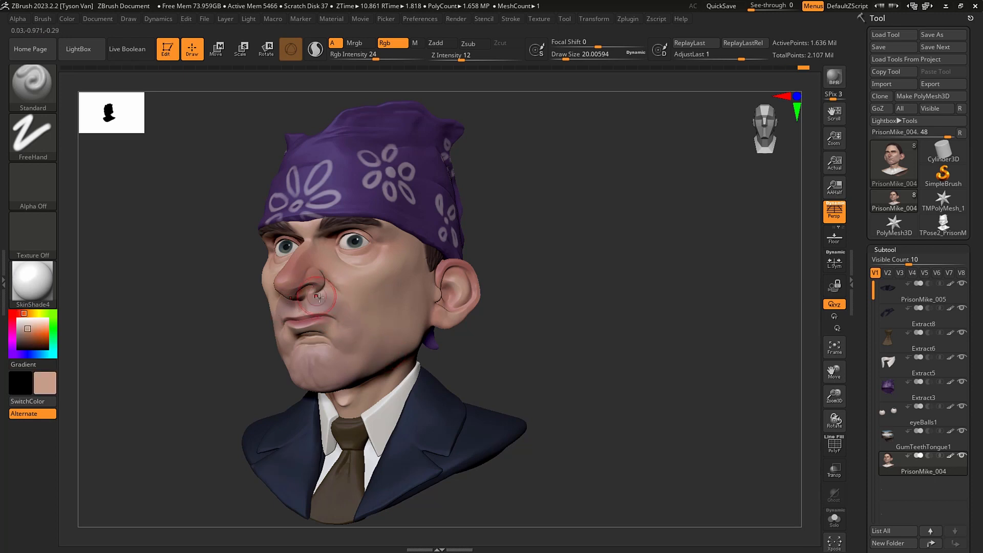
pyautogui.press('c')
pyautogui.press(']')
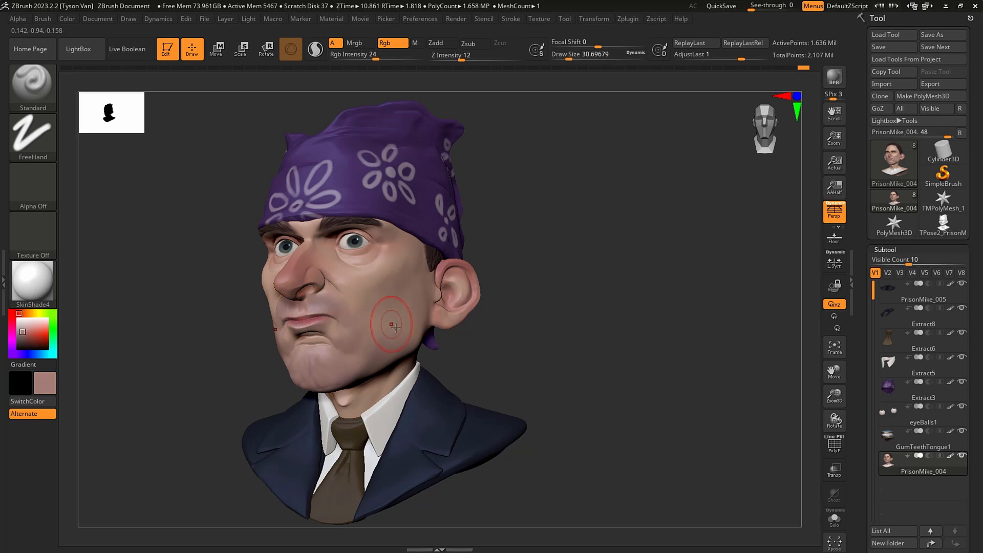
pyautogui.moveTo(394, 327); pyautogui.dragTo(401, 309)
# Sample the chin's pinkish tone and set the paint brush to RGB intensity 30 with a draw size of about 23.
pyautogui.moveTo(379, 338); pyautogui.dragTo(399, 354, button='right')
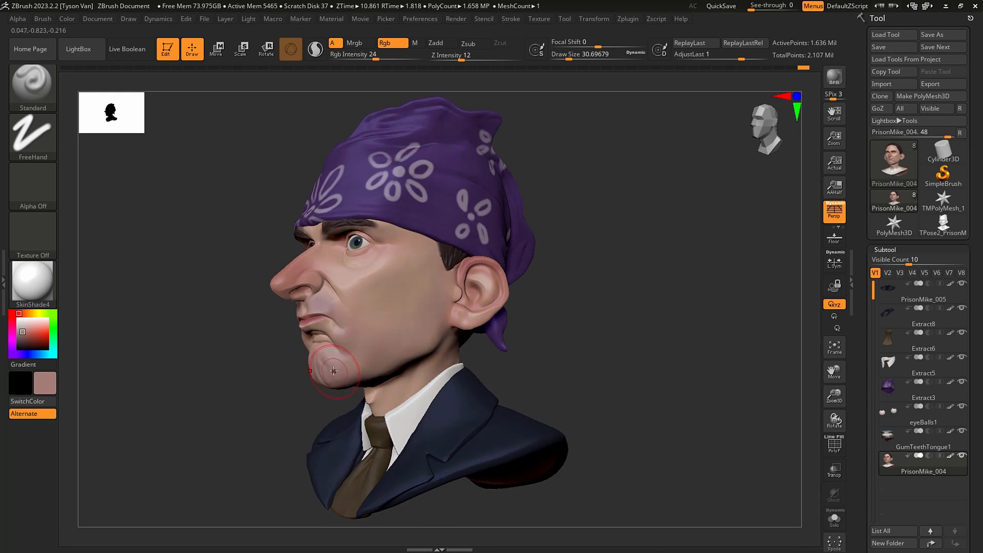
pyautogui.press('c')
pyautogui.click(381, 56)
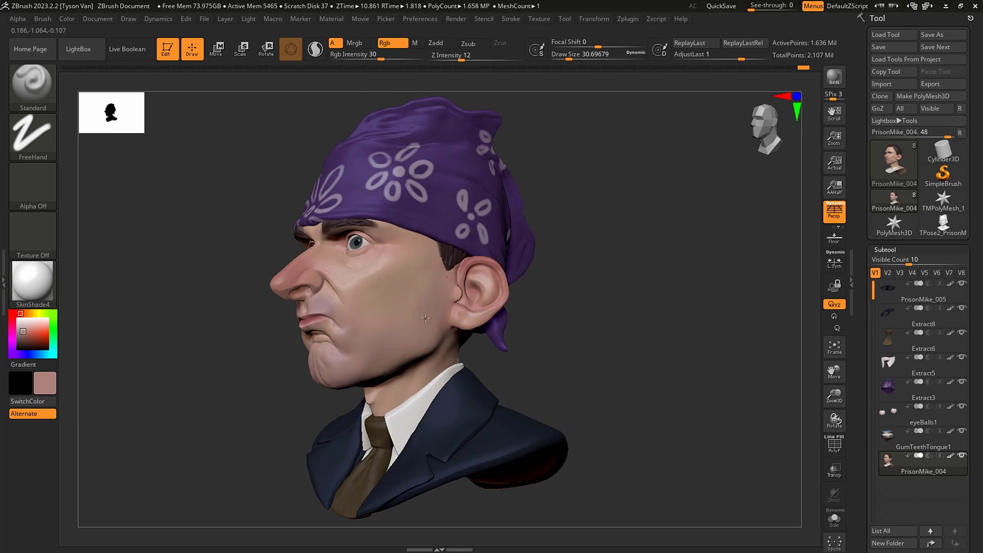
pyautogui.press('s')
pyautogui.click(444, 263)
pyautogui.moveTo(446, 282); pyautogui.dragTo(425, 315, button='right')
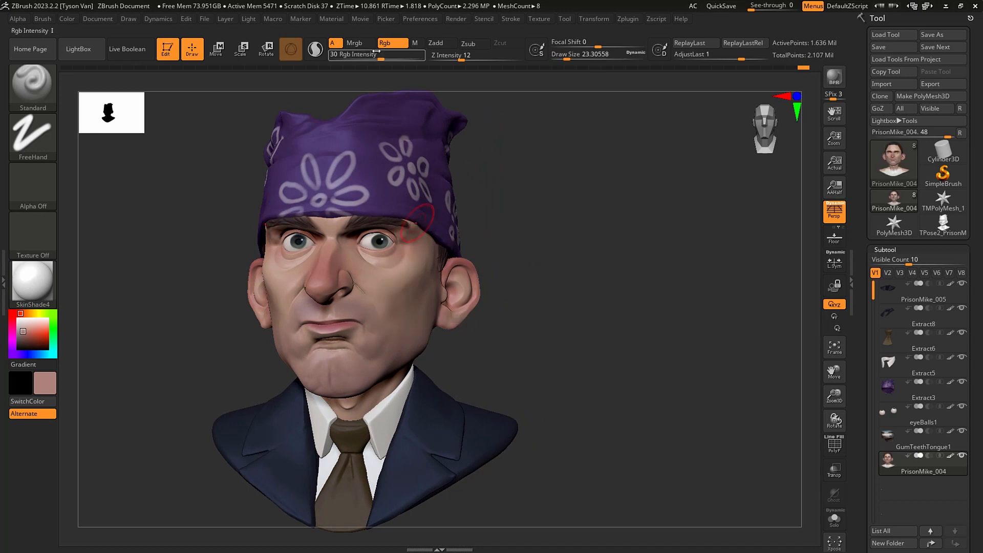
# Switch the Standard brush from RGB painting to Zadd and sculpt the cheek at a draw size of about 37.
pyautogui.click(392, 42)
pyautogui.click(441, 42)
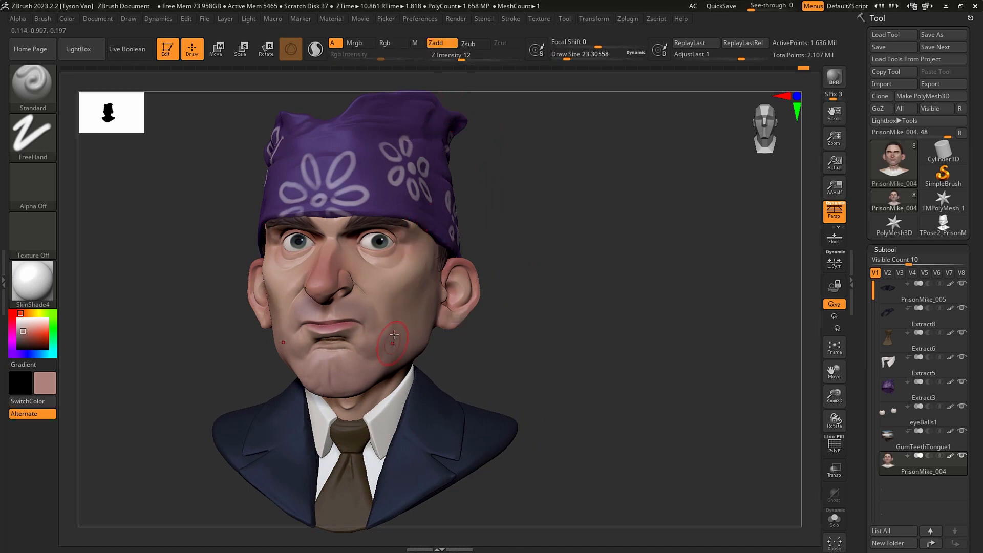
pyautogui.press('s')
pyautogui.moveTo(396, 335); pyautogui.dragTo(400, 335)
pyautogui.moveTo(428, 309); pyautogui.dragTo(428, 308, button='right')
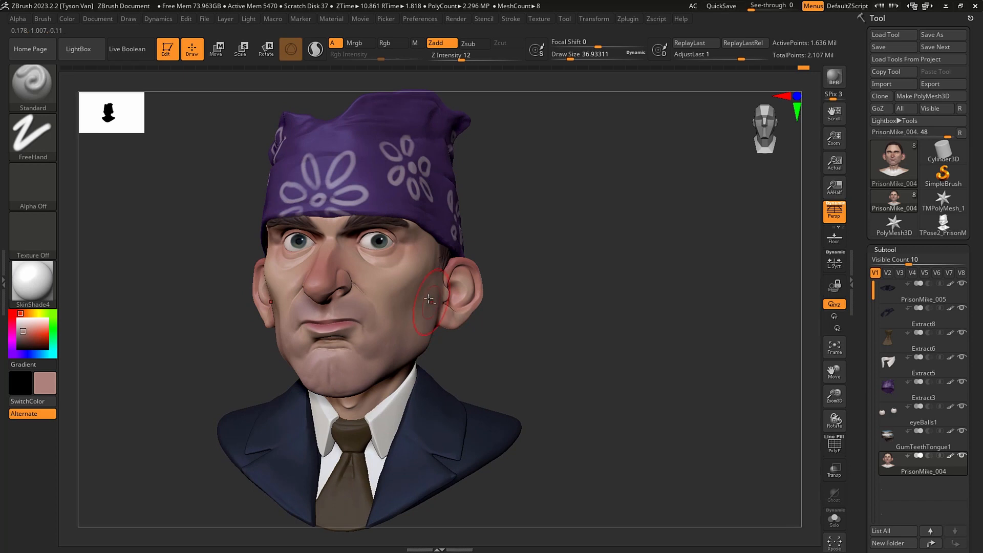
# Flatten the cheek in front of the ear with hPolish at a draw size of about 25.
pyautogui.press('b')
pyautogui.press('h')
pyautogui.press('p')
pyautogui.press('s')
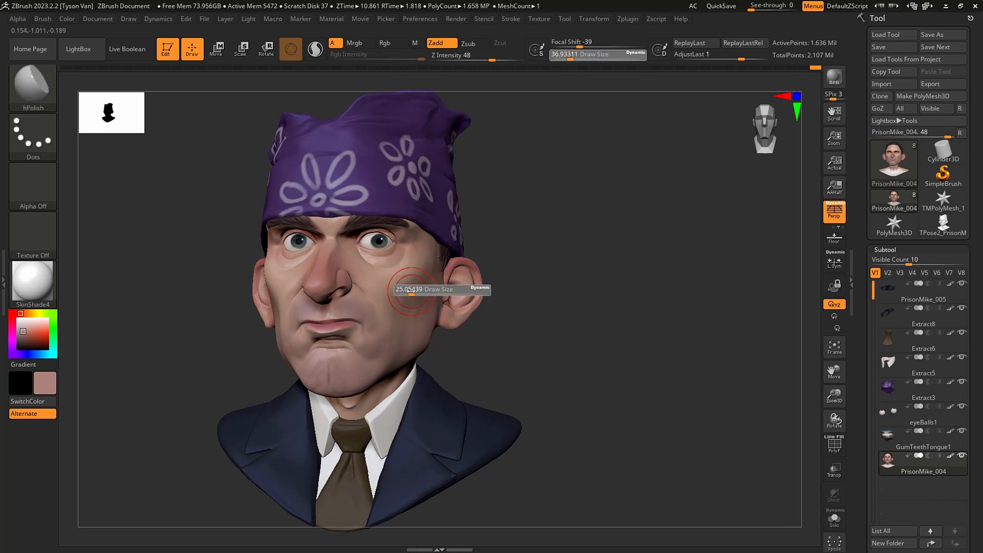
pyautogui.moveTo(414, 290); pyautogui.dragTo(410, 290)
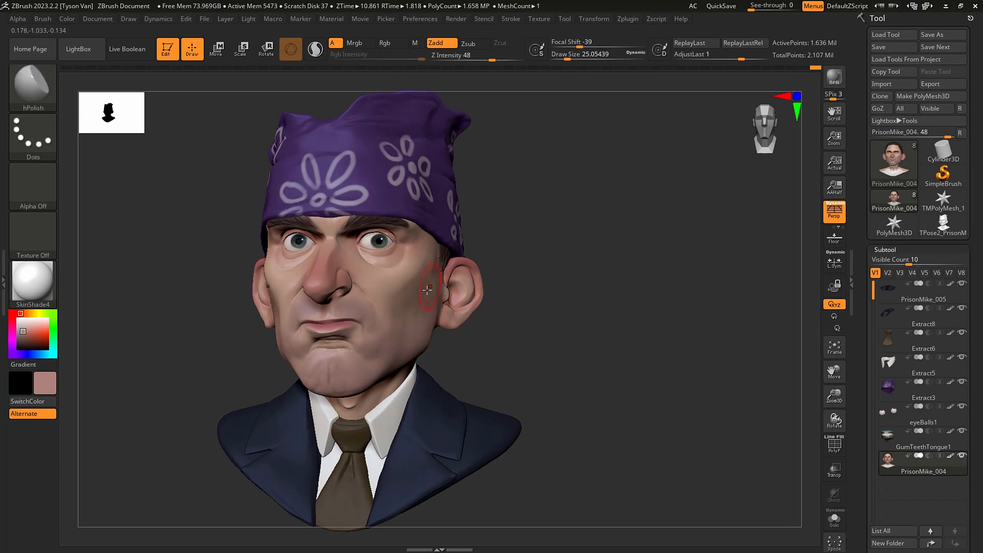
# Polish the lips and the corner of the mouth with hPolish at a draw size of about 17.
pyautogui.press('[')
pyautogui.scroll(5, 358, 333)
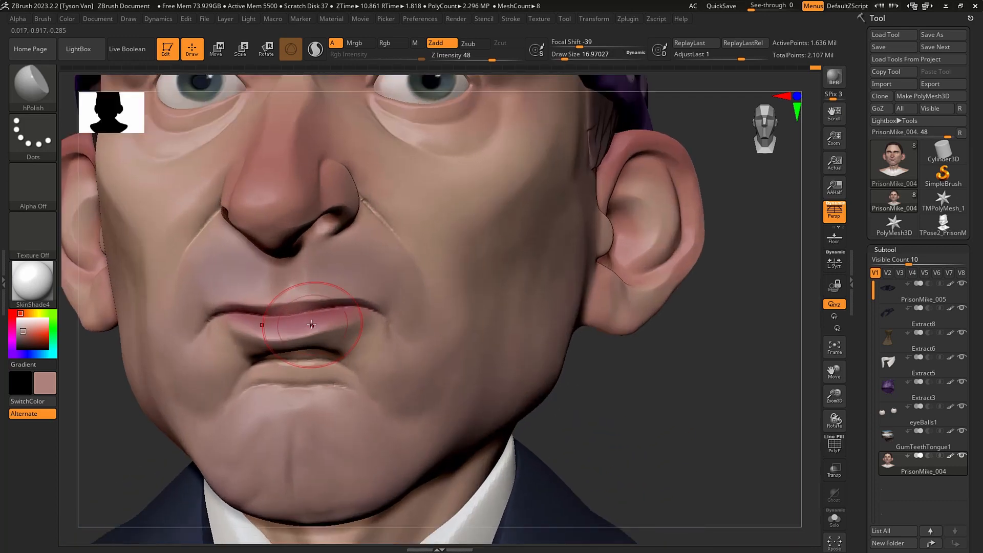
pyautogui.moveTo(339, 319)
pyautogui.mouseDown()
pyautogui.moveTo(327, 297)
pyautogui.moveTo(307, 297)
pyautogui.moveTo(357, 299)
pyautogui.mouseUp()
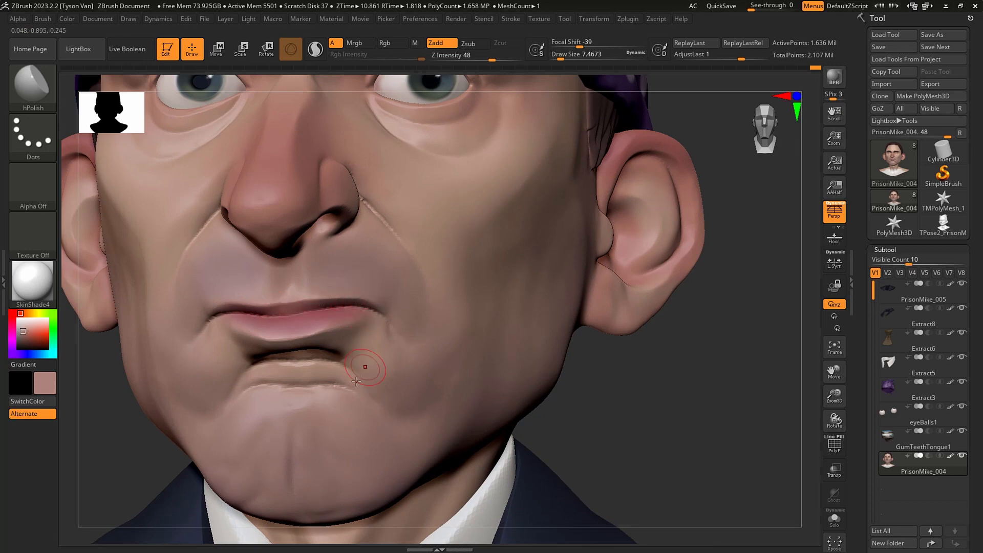
# Carve the crease below the lower lip with DamStandard at a draw size of about 5 and soften it.
pyautogui.press('b')
pyautogui.press('c')
pyautogui.press('b')
pyautogui.press('b')
pyautogui.press('d')
pyautogui.press('s')
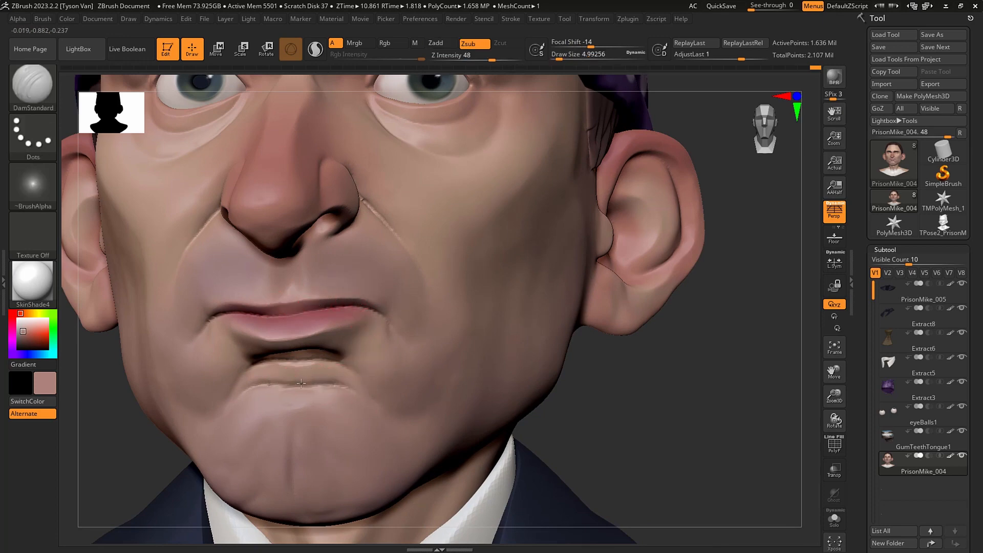
pyautogui.moveTo(256, 382); pyautogui.dragTo(336, 385)
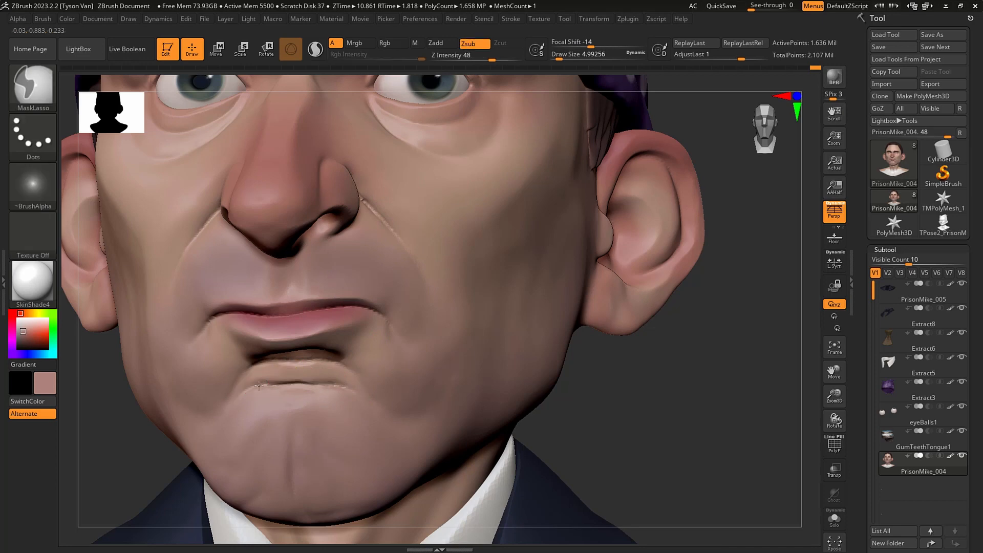
pyautogui.keyDown('shift'); pyautogui.moveTo(260, 383); pyautogui.dragTo(313, 381); pyautogui.keyUp('shift')
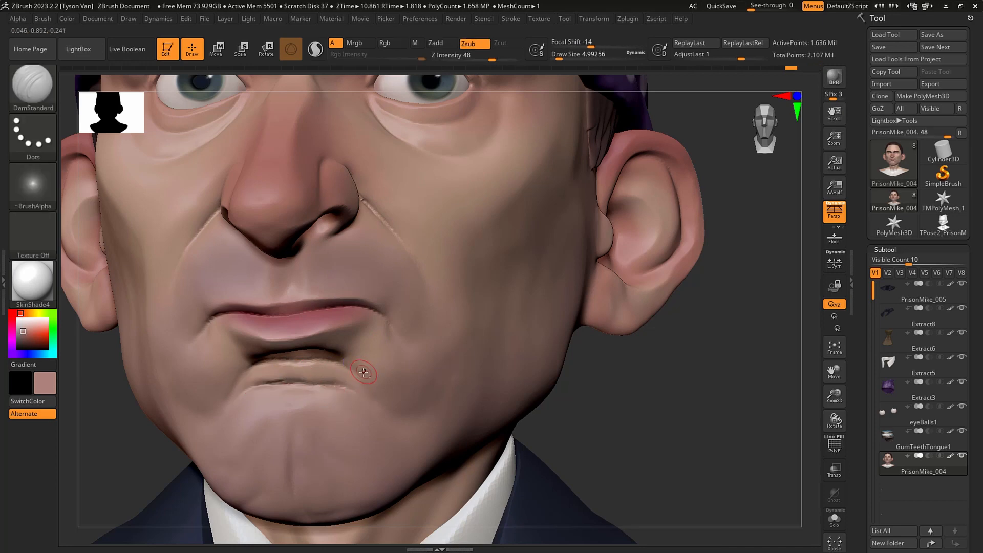
# Carve several curved wrinkles into the chin with DamStandard.
pyautogui.moveTo(336, 466); pyautogui.dragTo(294, 447, button='right')
pyautogui.moveTo(322, 441); pyautogui.dragTo(352, 517)
pyautogui.moveTo(320, 435)
pyautogui.mouseDown()
pyautogui.moveTo(353, 516)
pyautogui.moveTo(344, 484)
pyautogui.mouseUp()
pyautogui.moveTo(362, 487); pyautogui.dragTo(402, 477, button='right')
pyautogui.moveTo(349, 451); pyautogui.dragTo(379, 482)
# Soften the new chin wrinkles with Smooth and set the draw size to about 18.
pyautogui.press('shift')
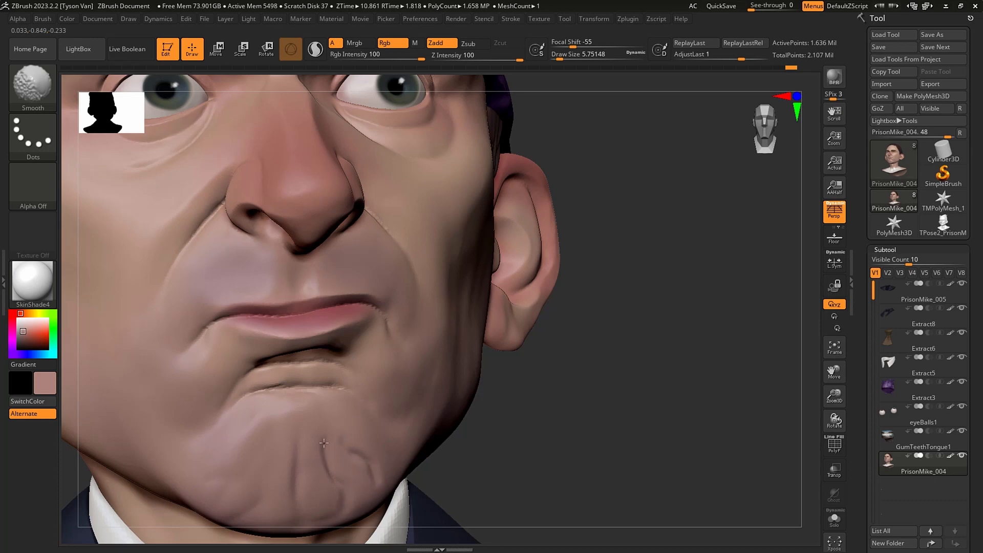
pyautogui.moveTo(364, 431)
pyautogui.mouseDown(button='right')
pyautogui.moveTo(394, 431)
pyautogui.moveTo(391, 451)
pyautogui.moveTo(364, 439)
pyautogui.mouseUp(button='right')
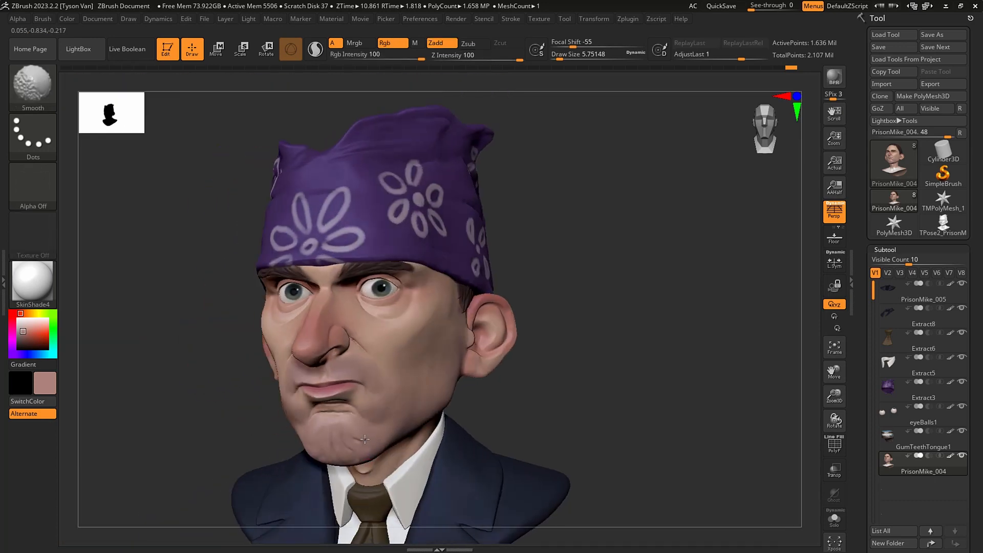
pyautogui.keyDown('shift'); pyautogui.moveTo(365, 439); pyautogui.dragTo(358, 436); pyautogui.keyUp('shift')
pyautogui.moveTo(391, 433)
pyautogui.keyDown('ctrl'); pyautogui.mouseDown(button='right')
pyautogui.moveTo(359, 444)
pyautogui.moveTo(370, 444)
pyautogui.mouseUp(button='right'); pyautogui.keyUp('ctrl')
pyautogui.press('s')
pyautogui.moveTo(369, 444); pyautogui.dragTo(376, 444)
pyautogui.press('shift')
pyautogui.moveTo(383, 459)
pyautogui.mouseDown(button='right')
pyautogui.moveTo(370, 453)
pyautogui.moveTo(428, 352)
pyautogui.moveTo(368, 384)
pyautogui.moveTo(484, 383)
pyautogui.mouseUp(button='right')
pyautogui.press('shift')
# Try to rotate the head subtool from the side view with the Rotate gizmo.
pyautogui.press('r')
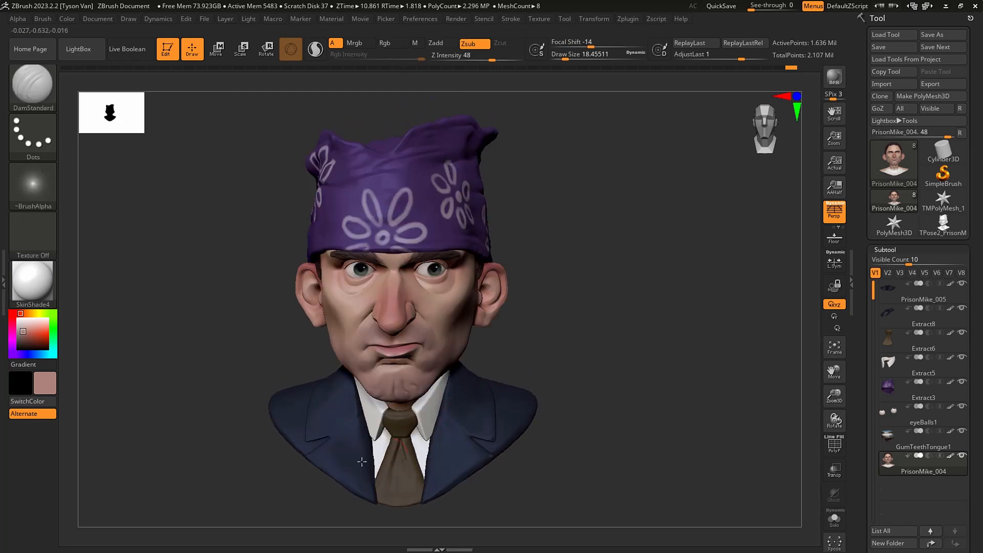
pyautogui.moveTo(527, 360); pyautogui.dragTo(501, 385, button='right')
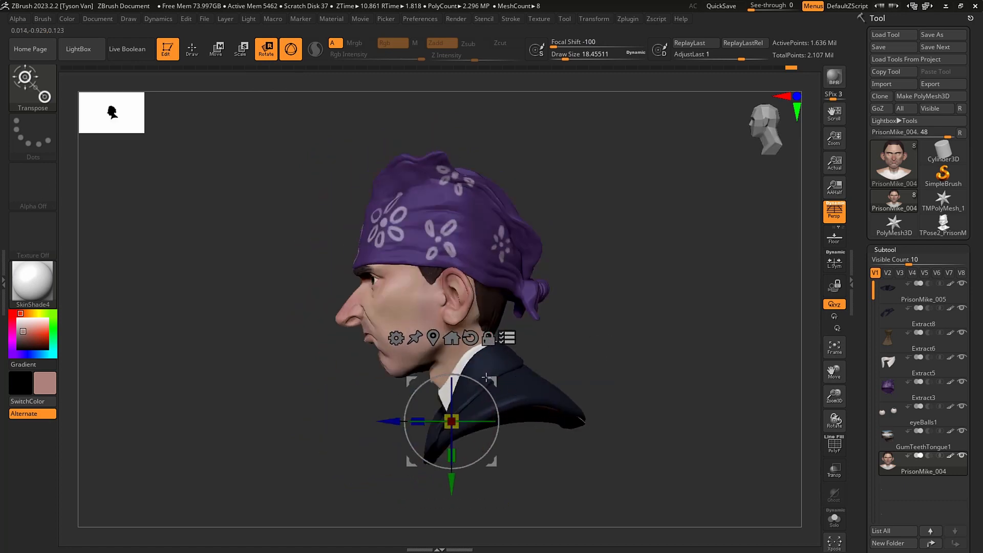
pyautogui.moveTo(487, 390); pyautogui.dragTo(515, 384)
pyautogui.moveTo(531, 379)
pyautogui.keyDown('shift'); pyautogui.mouseDown(button='right')
pyautogui.moveTo(561, 379)
pyautogui.moveTo(538, 395)
pyautogui.moveTo(547, 396)
pyautogui.moveTo(489, 405)
pyautogui.moveTo(439, 374)
pyautogui.mouseUp(button='right'); pyautogui.keyUp('shift')
pyautogui.press('q')
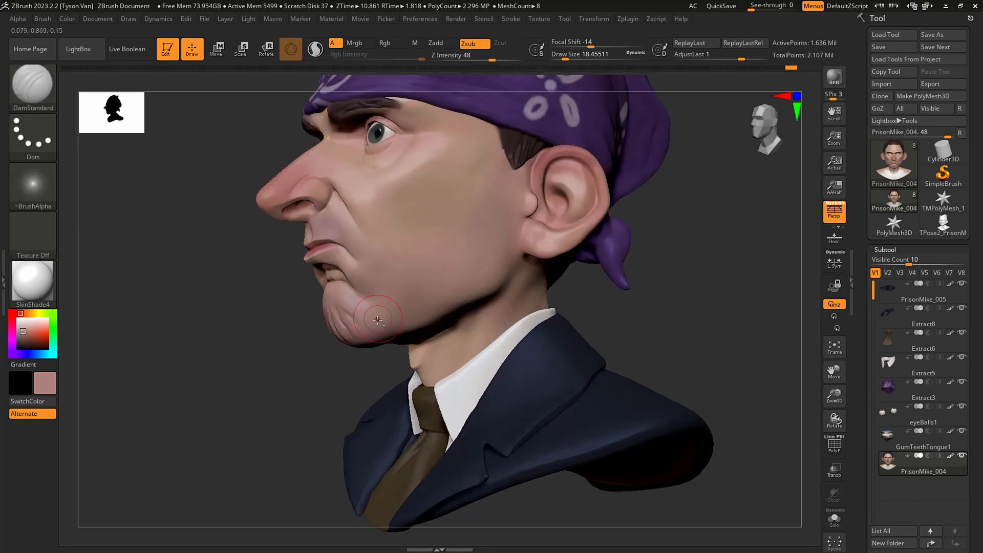
# Adjust the chin's profile with SnakeHook at a draw size of about 33.
pyautogui.press('b')
pyautogui.press('s')
pyautogui.press('h')
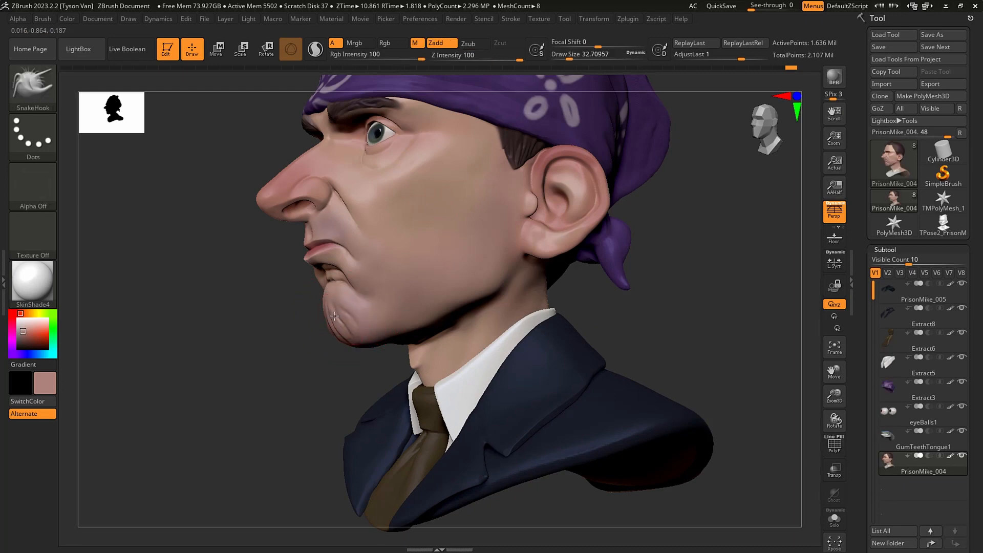
pyautogui.moveTo(333, 328); pyautogui.dragTo(455, 392, button='right')
# Save the tool to the project's 1_z folder, overwriting PrisonMike_005.ztl.
pyautogui.click(891, 47)
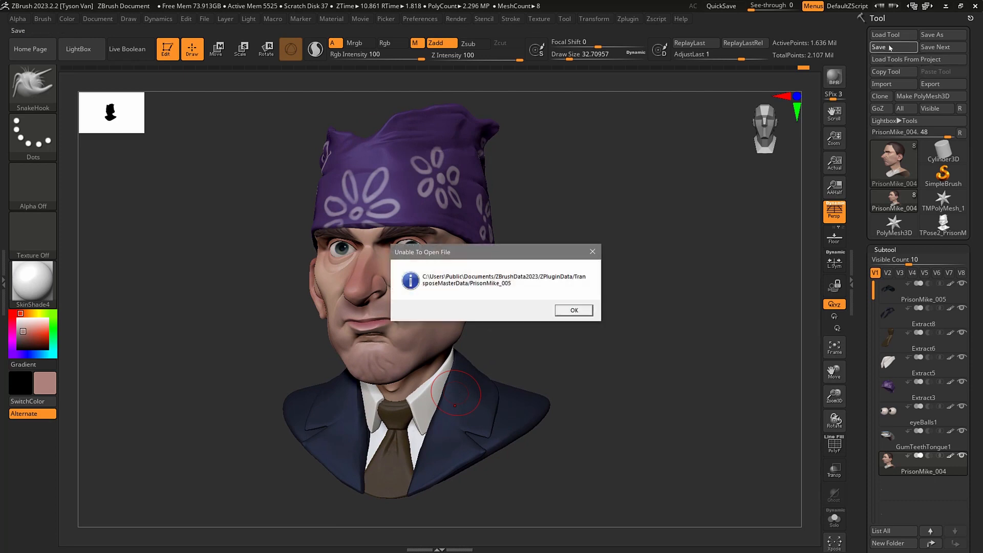
pyautogui.click(574, 311)
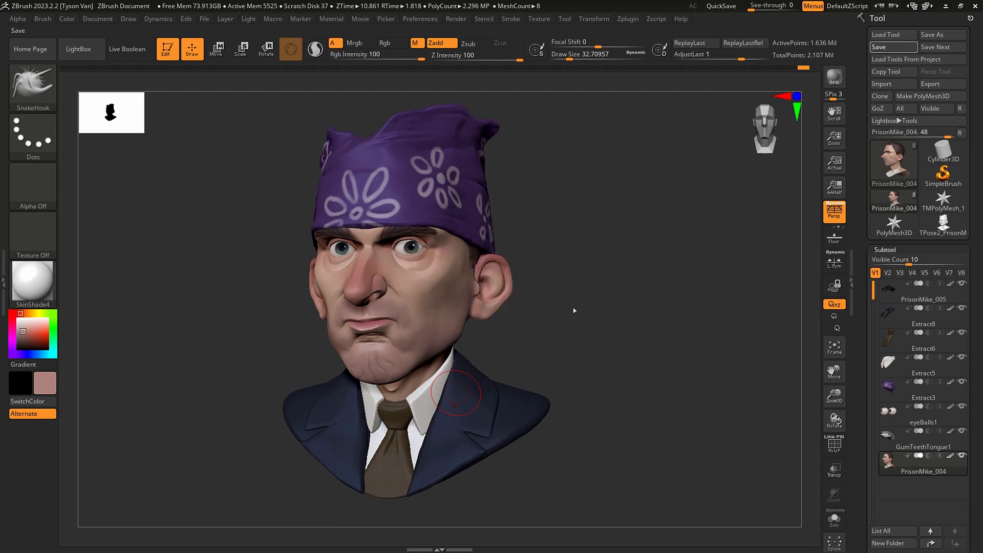
pyautogui.click(938, 36)
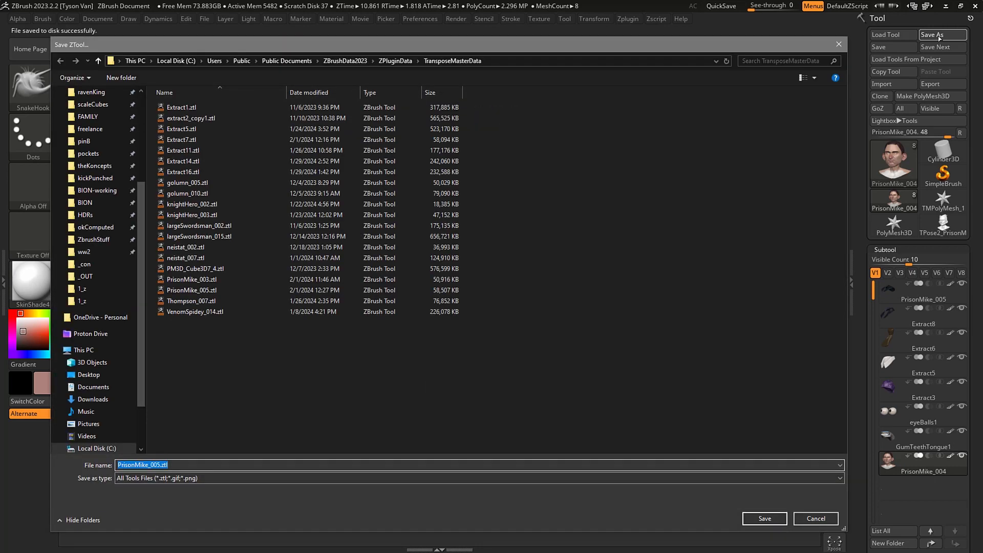
pyautogui.click(94, 289)
pyautogui.click(95, 303)
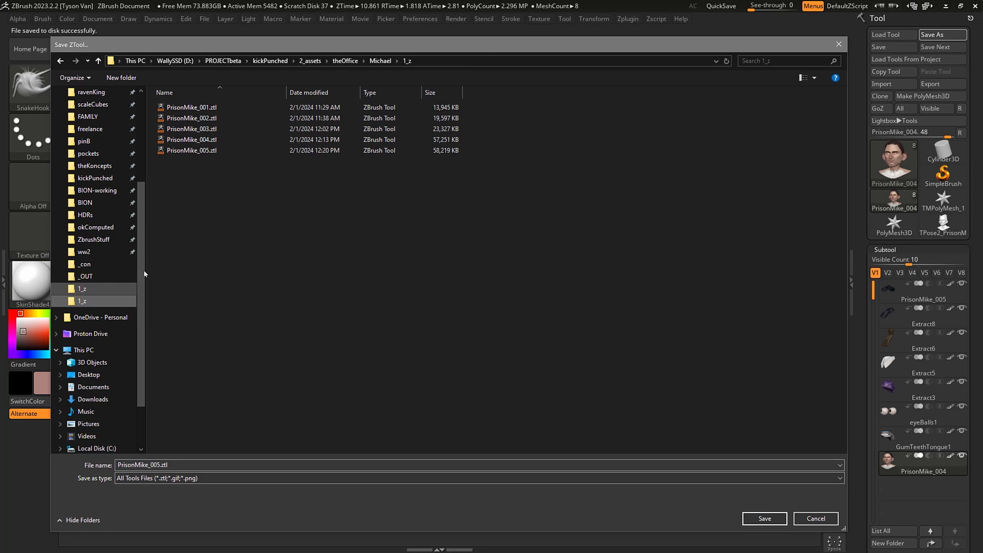
pyautogui.doubleClick(192, 150)
pyautogui.click(513, 275)
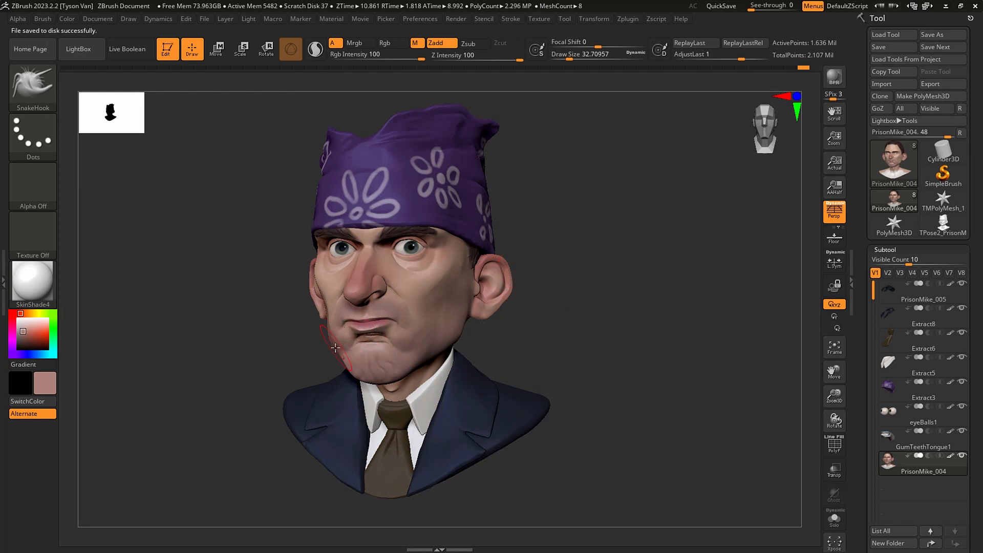
# Reshape both sides of the jaw with SnakeHook at a draw size of about 51.
pyautogui.press('s')
pyautogui.moveTo(337, 351); pyautogui.dragTo(341, 351)
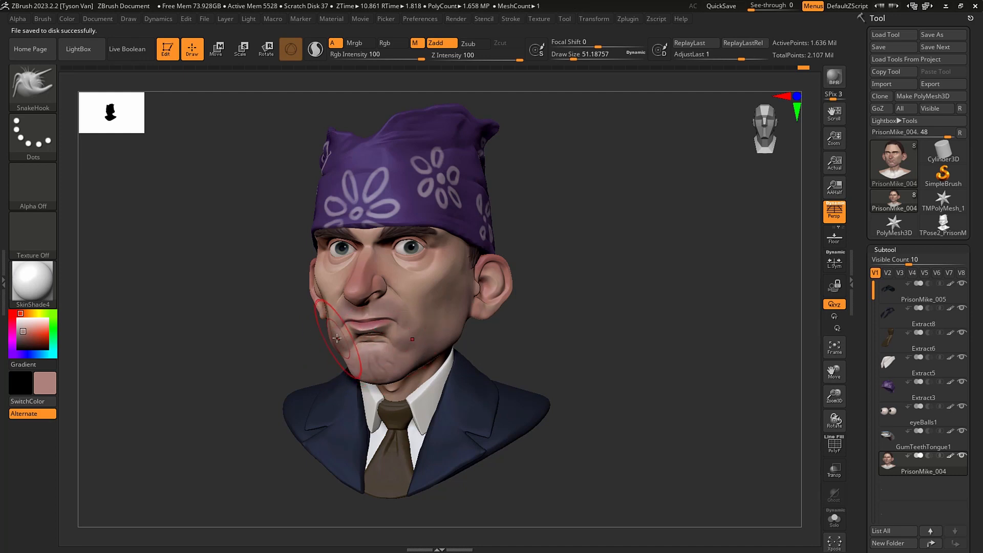
pyautogui.moveTo(396, 356)
pyautogui.mouseDown(button='right')
pyautogui.moveTo(375, 355)
pyautogui.moveTo(437, 343)
pyautogui.mouseUp(button='right')
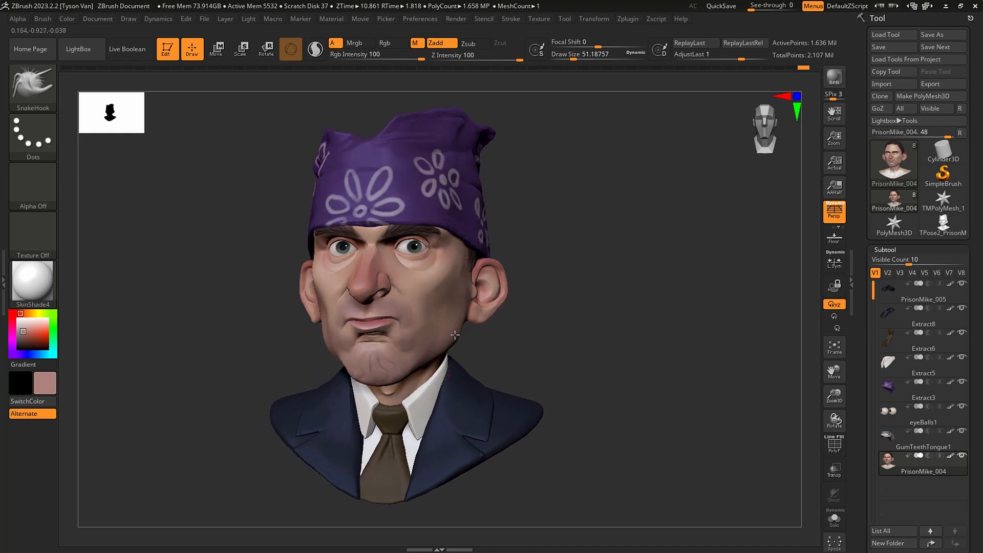
pyautogui.moveTo(451, 324); pyautogui.dragTo(461, 303, button='right')
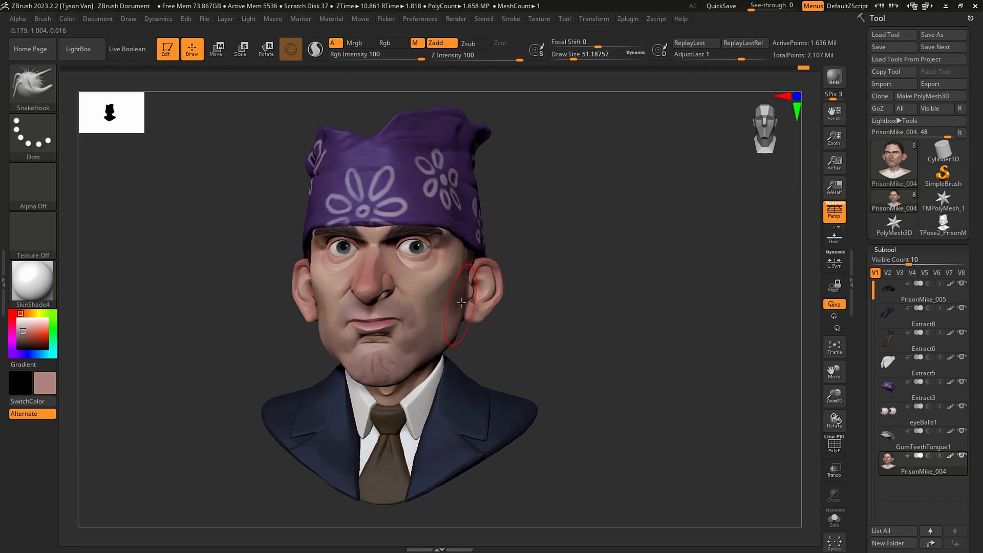
# Pull out the rear of the jaw below the ear with SnakeHook at a draw size of about 54.
pyautogui.press('s')
pyautogui.moveTo(463, 302); pyautogui.dragTo(465, 302)
pyautogui.press('s')
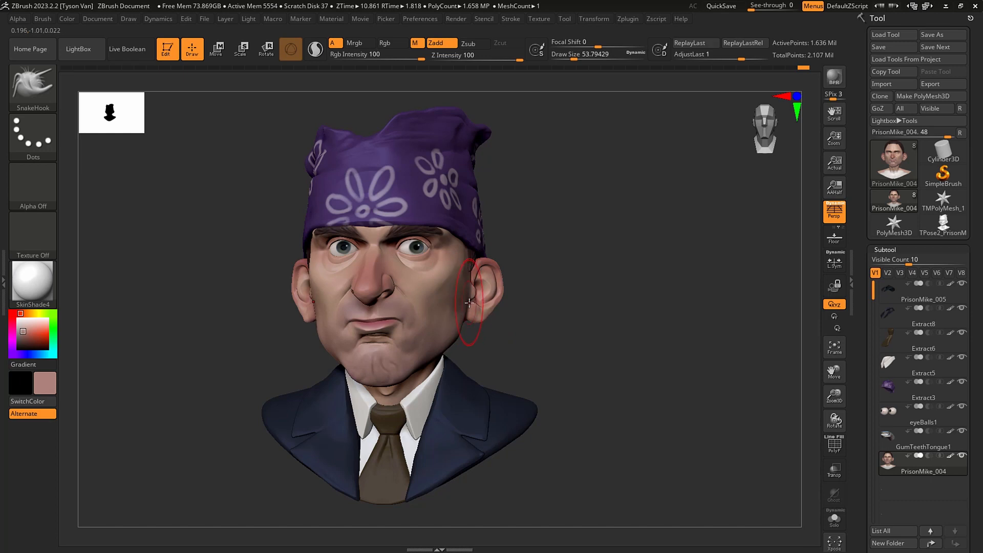
pyautogui.moveTo(471, 302)
pyautogui.mouseDown(button='right')
pyautogui.moveTo(462, 306)
pyautogui.moveTo(472, 266)
pyautogui.mouseUp(button='right')
# Refine the side of the face near the temple with SnakeHook at a draw size of about 33 and save the tool.
pyautogui.press('s')
pyautogui.moveTo(472, 267); pyautogui.dragTo(466, 265)
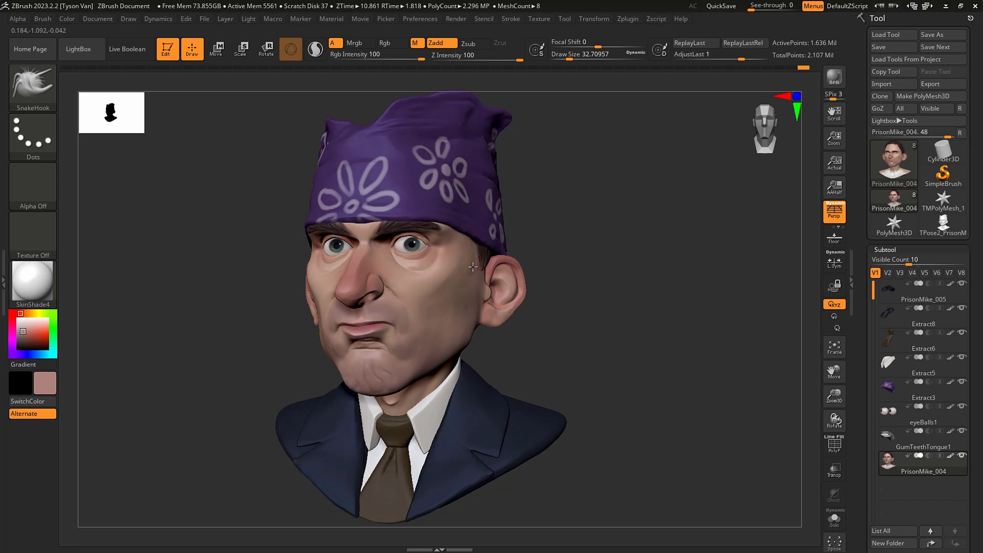
pyautogui.moveTo(473, 267); pyautogui.dragTo(450, 308, button='right')
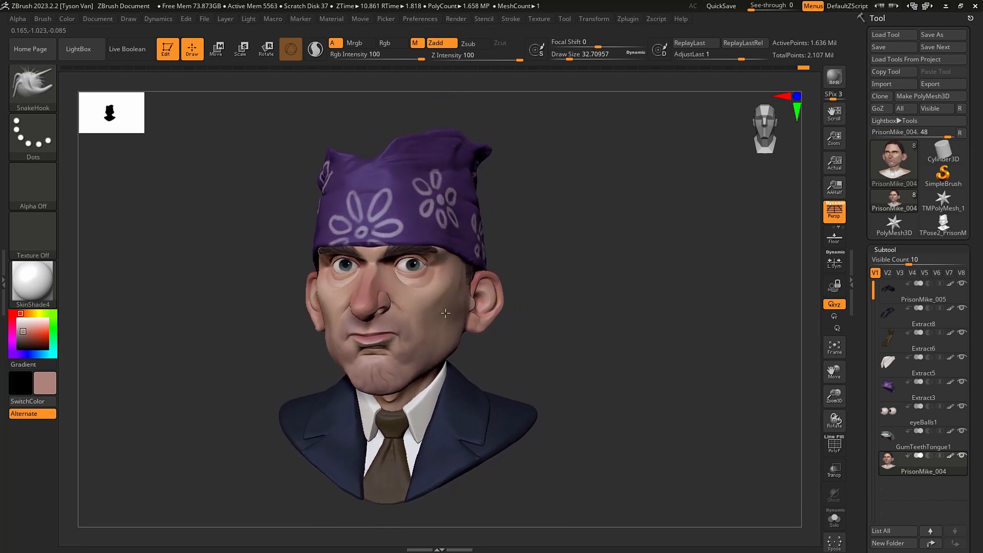
pyautogui.click(880, 48)
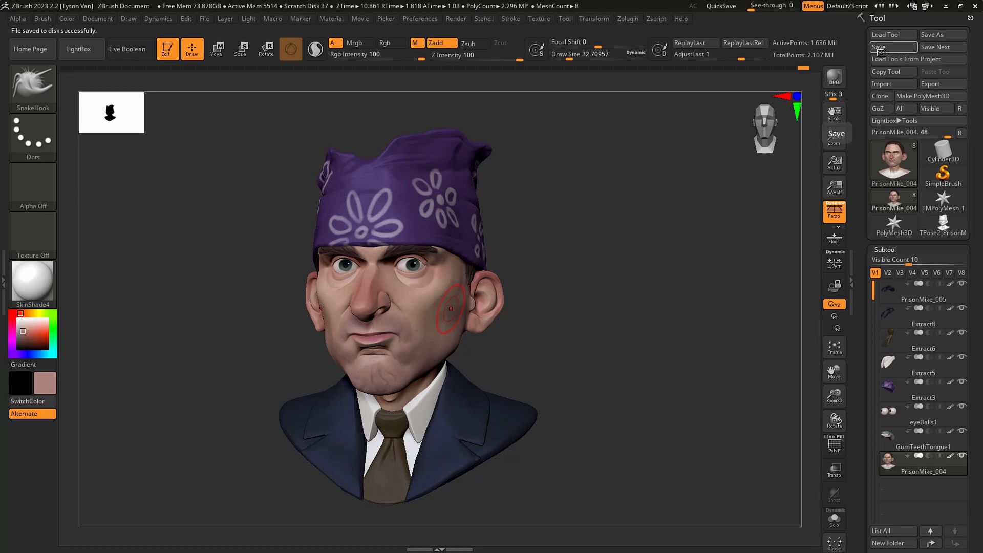